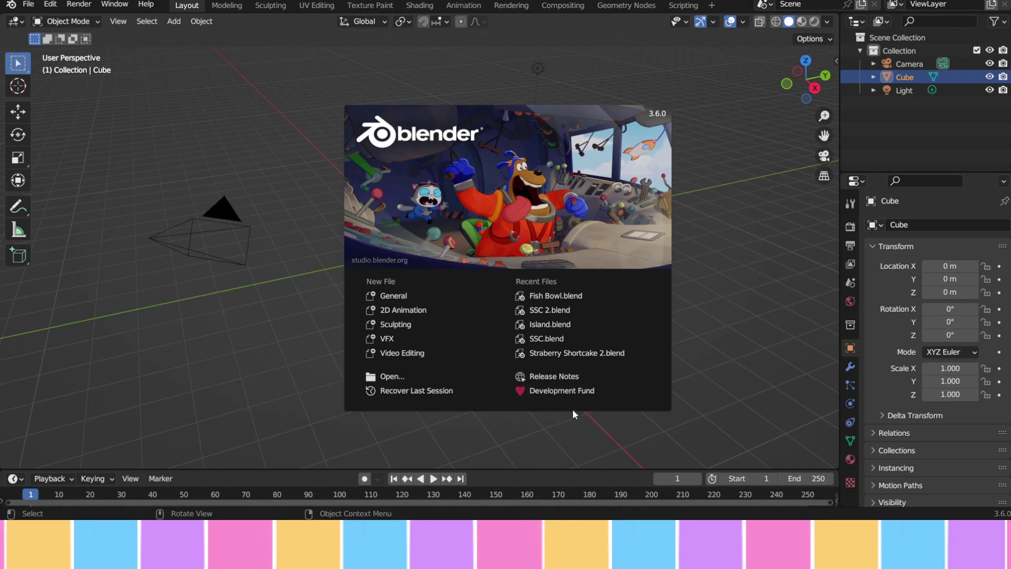
- Start a new General scene and delete the default light and camera, keeping the cube
left_click(401, 296)
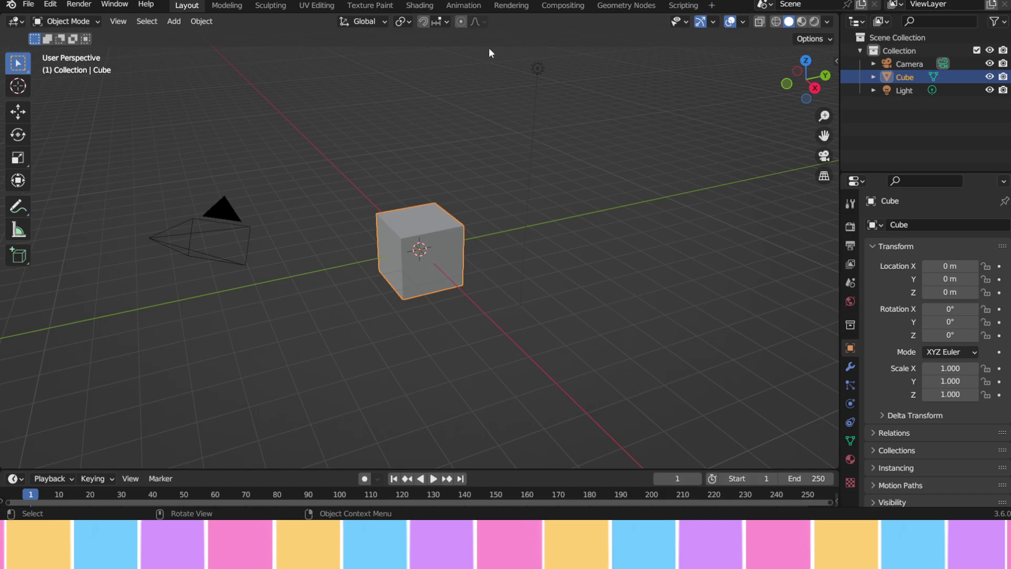
left_click(538, 69)
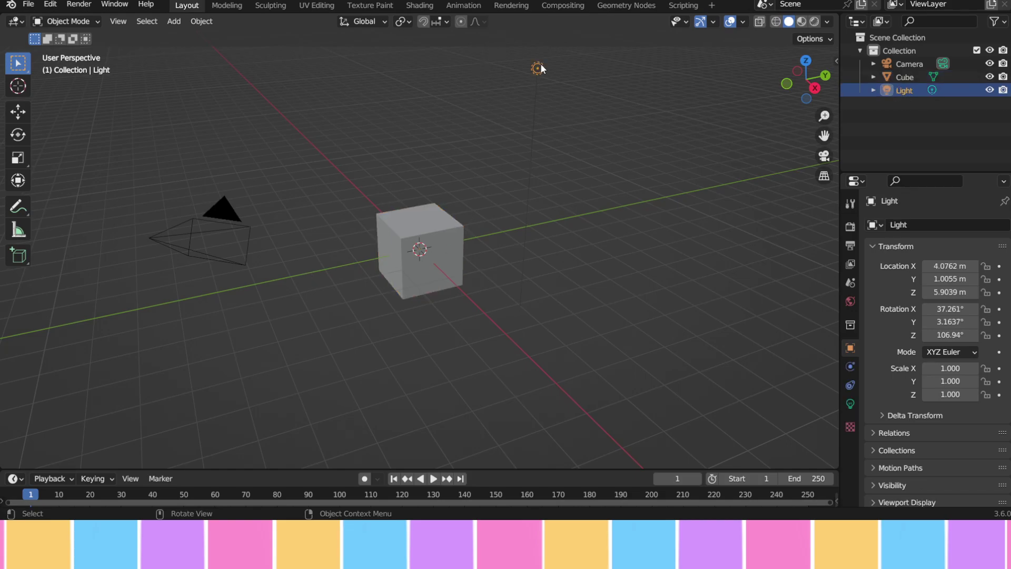
left_click(222, 206, "shift")
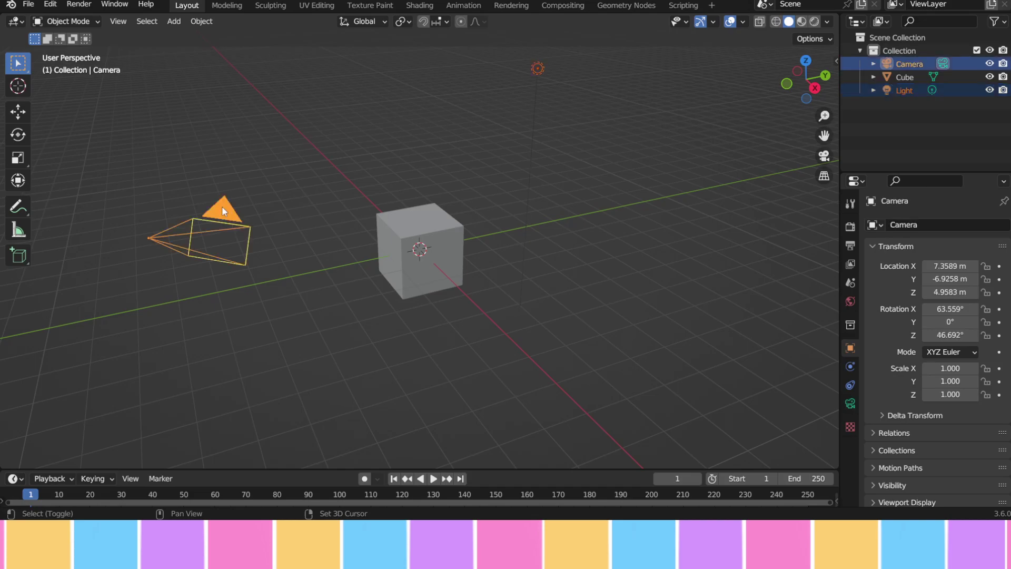
key("x")
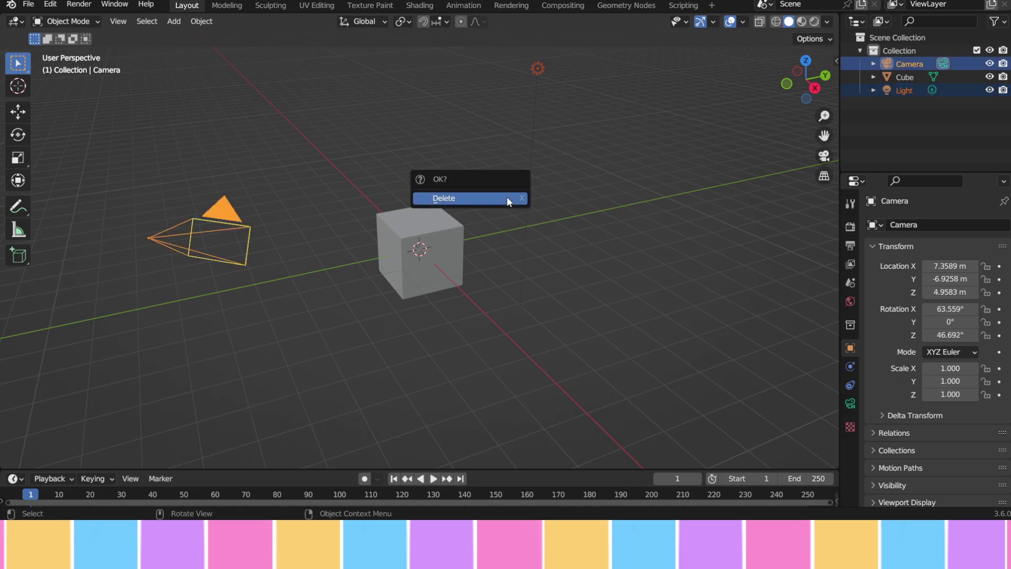
left_click(509, 201)
- Move the cube straight up along Z to a height of about 6.19 m
middle_click_drag(575, 230, 464, 226)
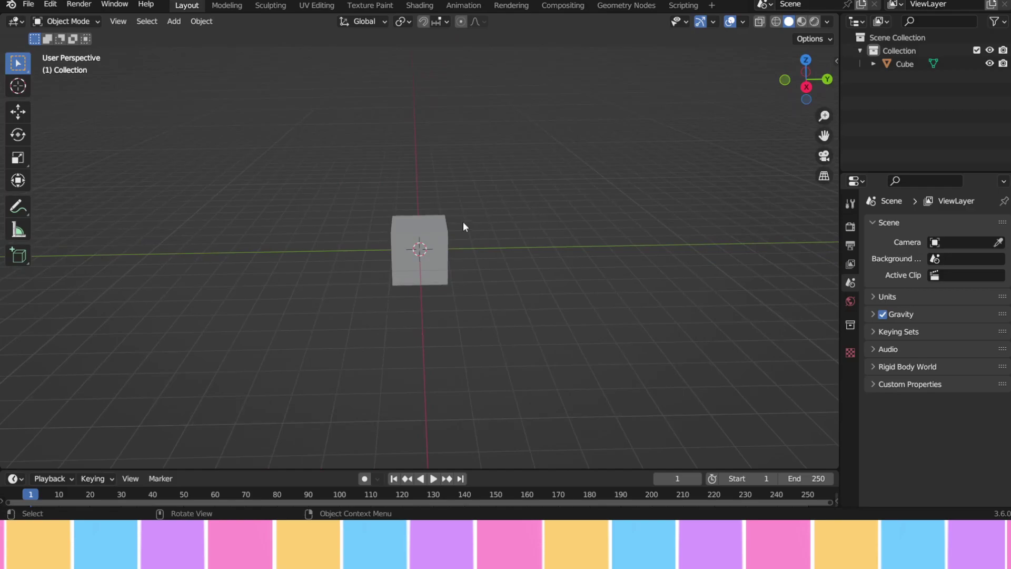
left_click(416, 229)
key("g")
key("z")
left_click(439, 59)
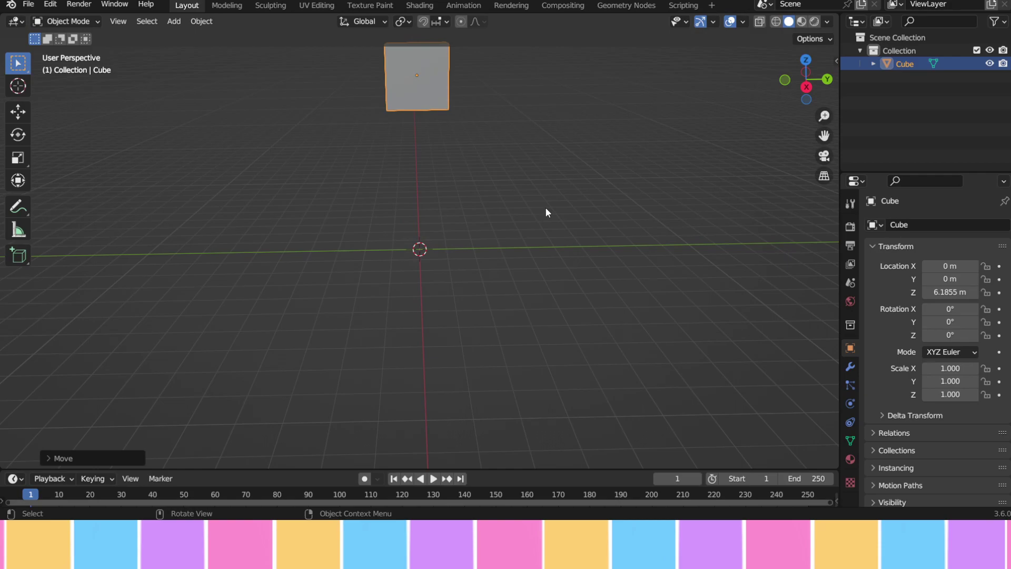
- Deselect the cube and add a cylinder mesh at the world origin
left_click(494, 224)
middle_click_drag(494, 224, 508, 226)
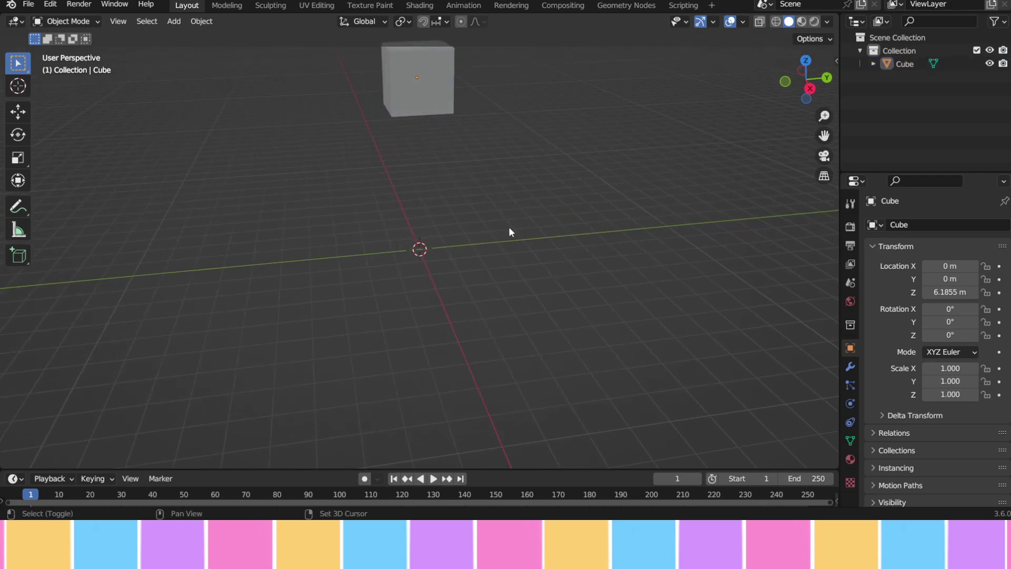
key("shift+a")
mouse_move(509, 228)
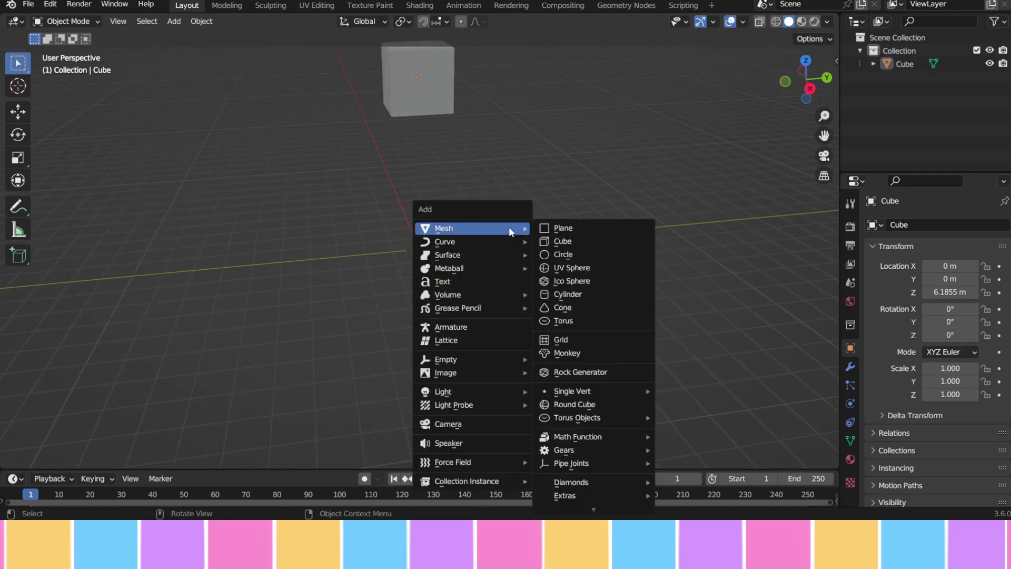
left_click(574, 294)
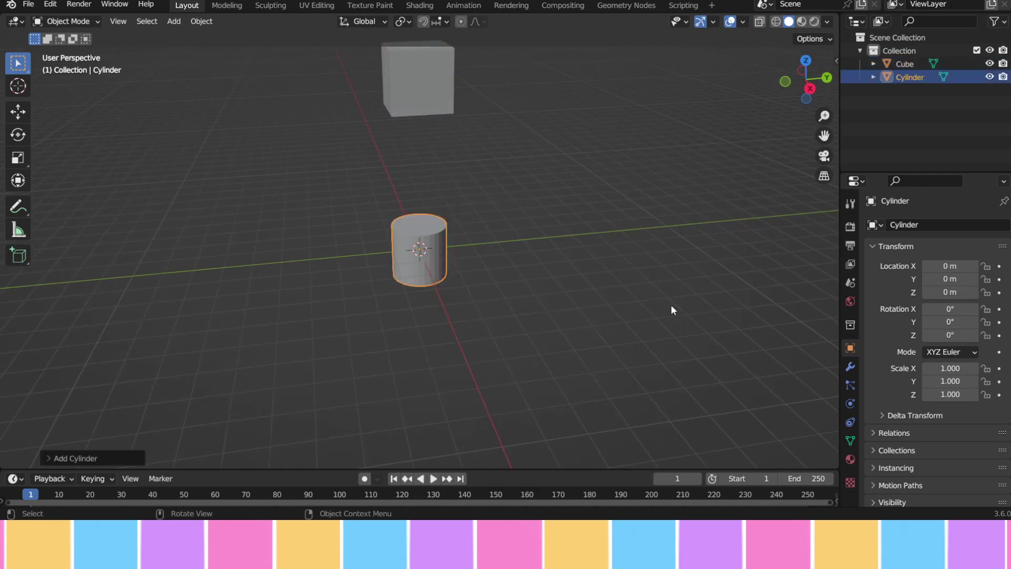
- In the right orthographic view, raise the cylinder along Z to about 1.12 m
left_click(810, 89)
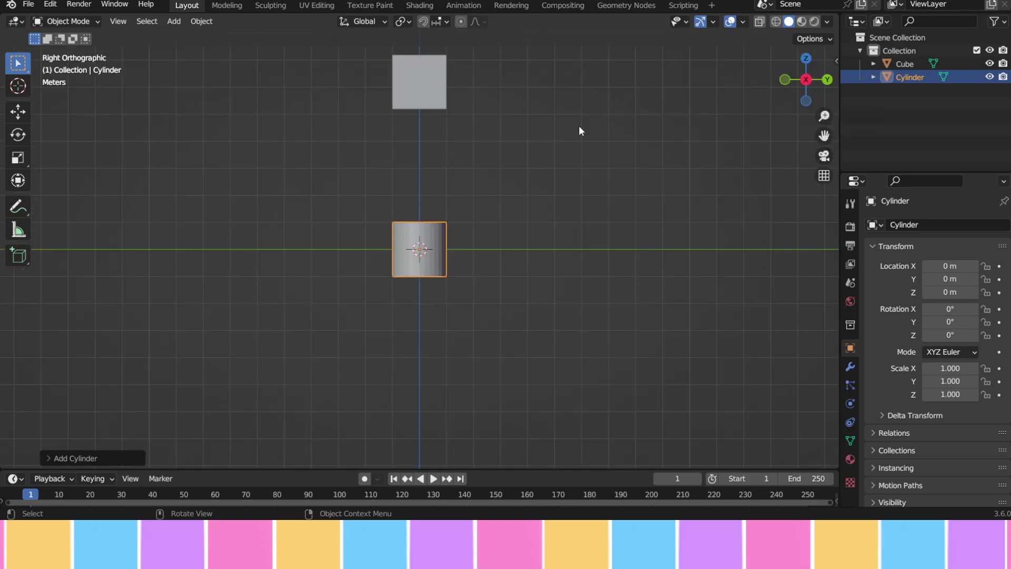
key("g")
key("z")
left_click(571, 97)
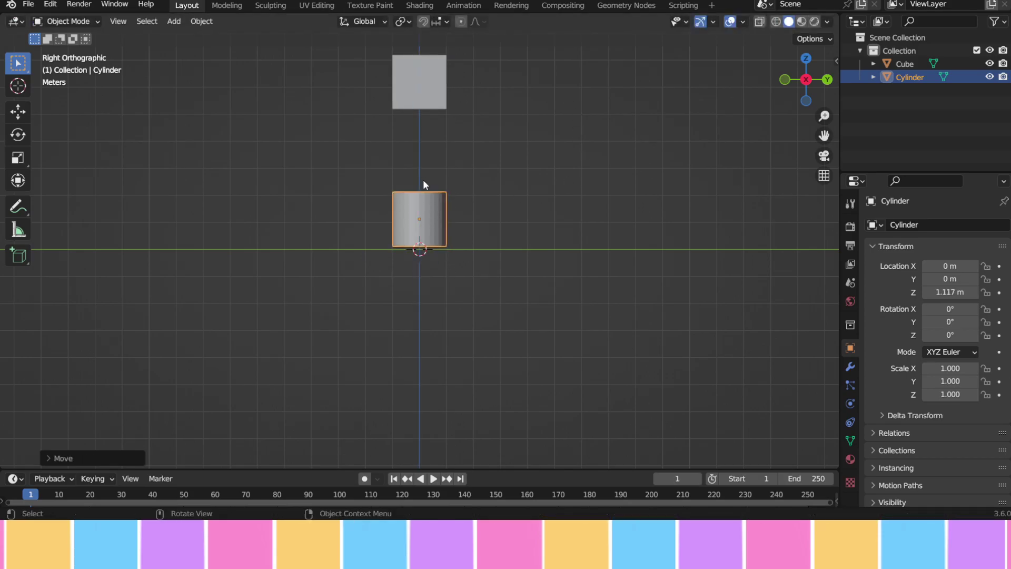
- Enlarge the cylinder to about 3.85 times its size, then flatten it along Z to a scale of about 0.91
key("s")
left_click(629, 232)
key("s")
key("z")
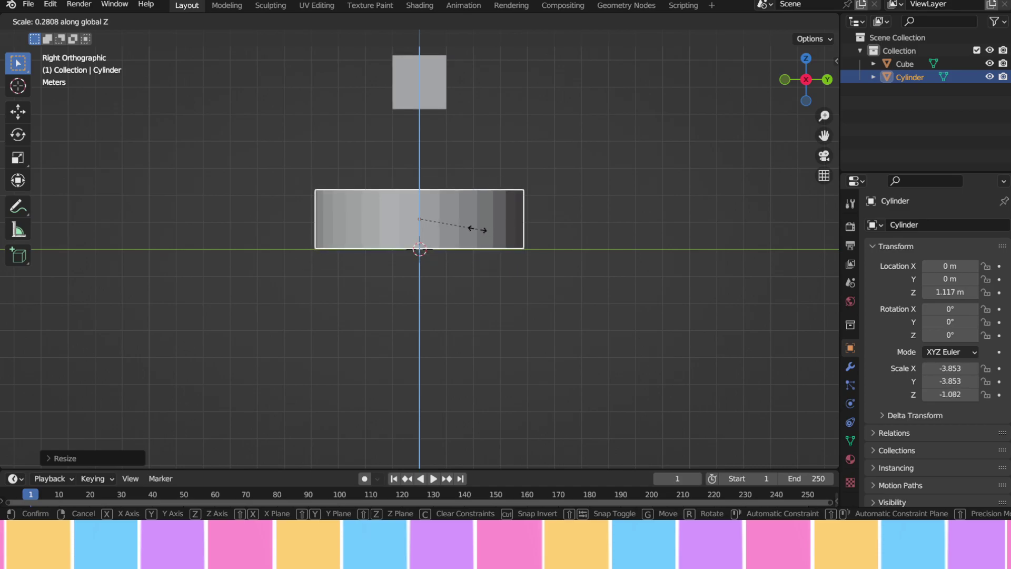
left_click(469, 231)
- Move the flattened cylinder along Z to about 1.04 m so it sits just above the ground line
key("g")
key("z")
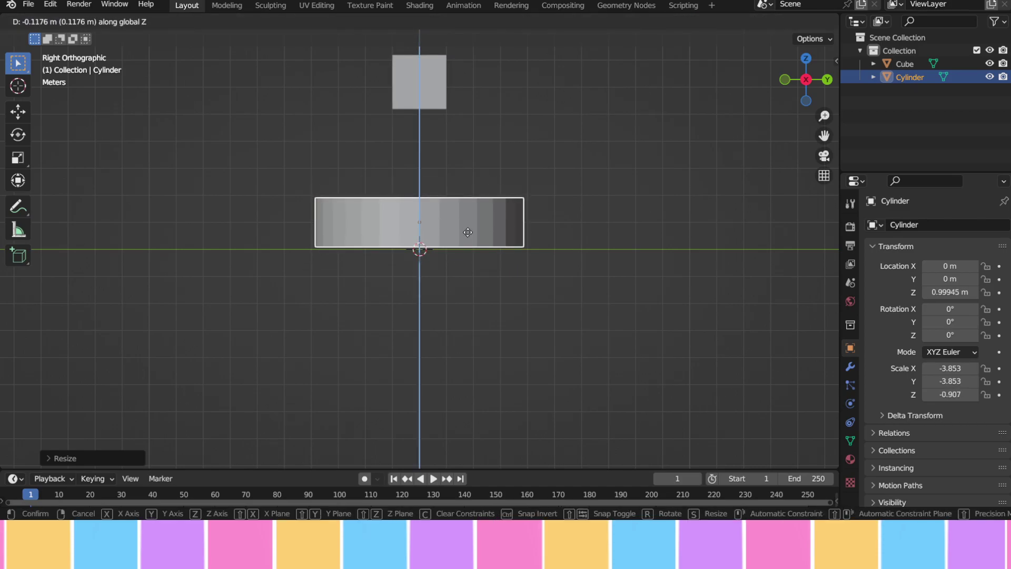
left_click(485, 205)
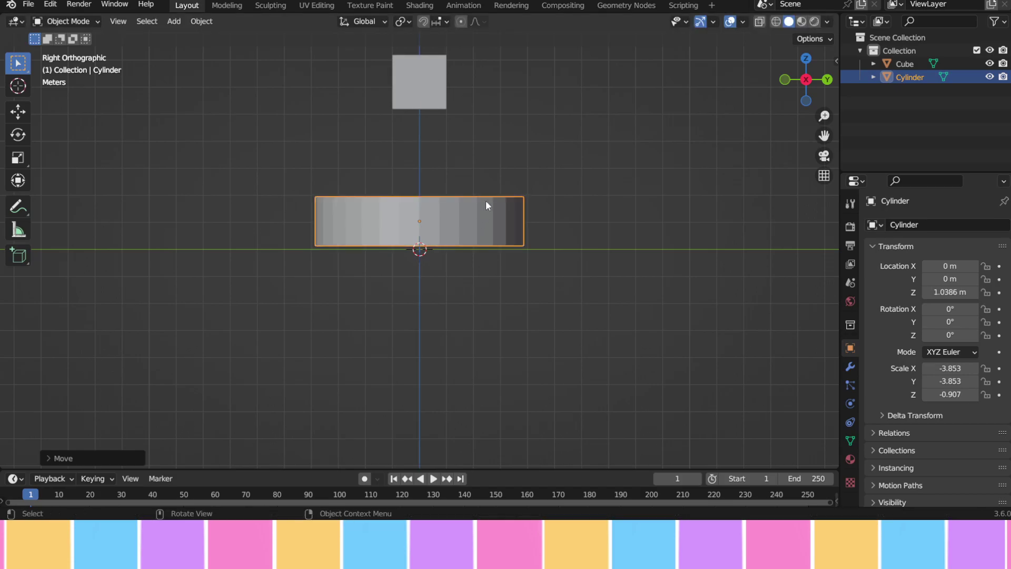
- Apply all transforms to the cylinder
left_click(75, 21)
left_click(147, 21)
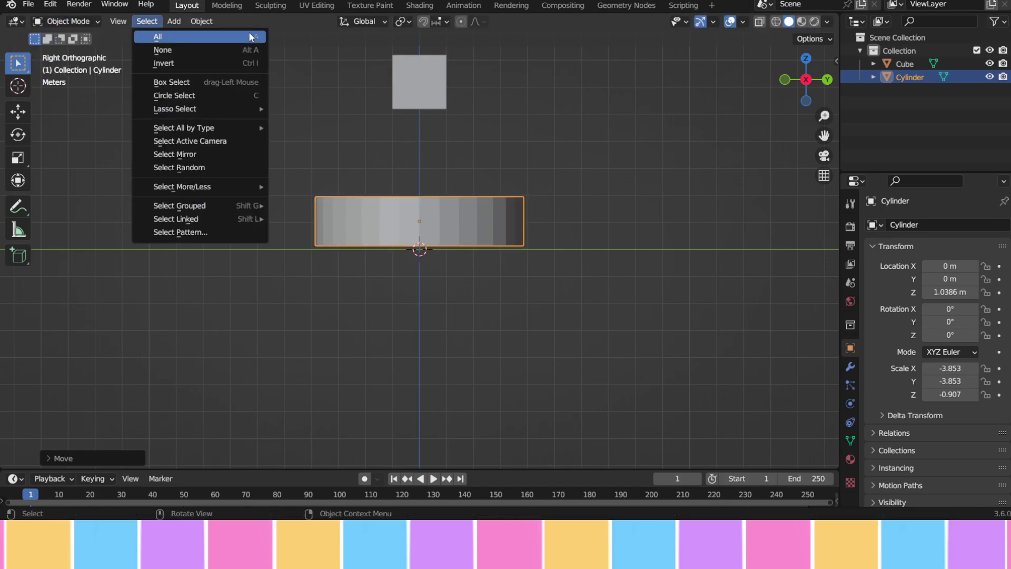
left_click(196, 21)
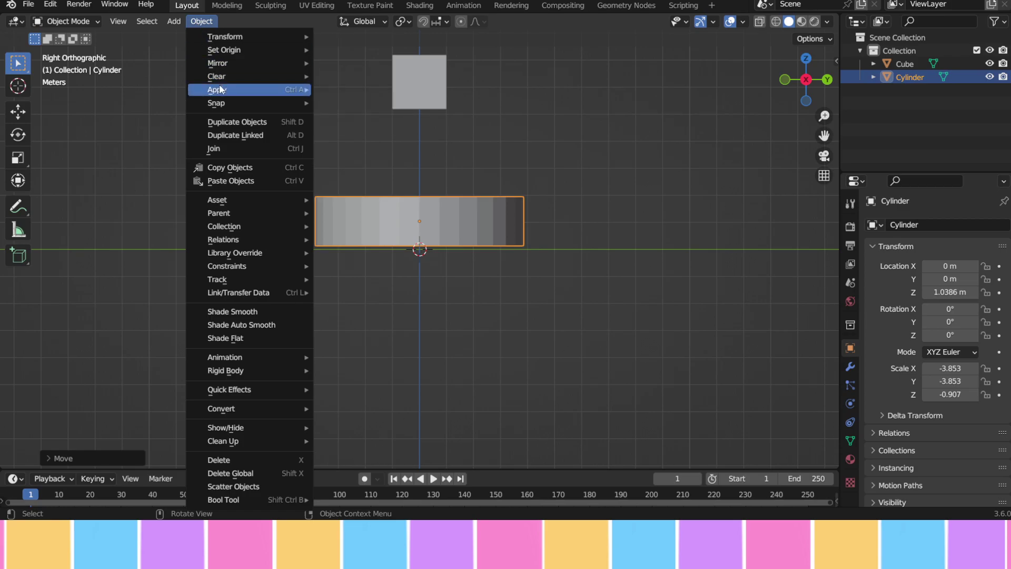
mouse_move(222, 91)
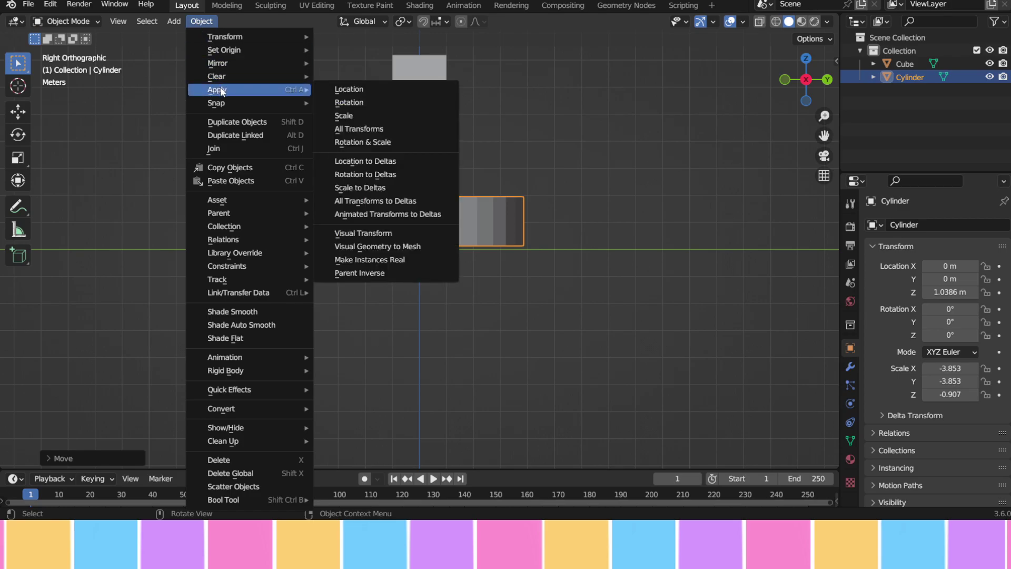
left_click(359, 129)
- In Edit Mode, bevel the cylinder's top and bottom faces by about 0.3 m with 4 segments
left_click(90, 23)
left_click(87, 54)
left_click(138, 22)
middle_click_drag(140, 32, 279, 111)
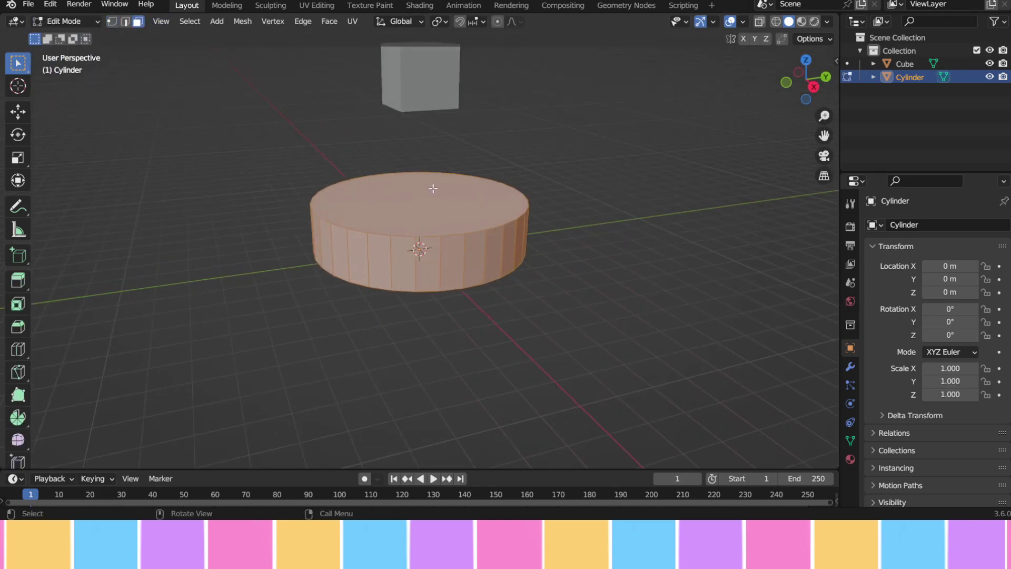
left_click(541, 325)
middle_click_drag(541, 326, 582, 309)
left_click(488, 244)
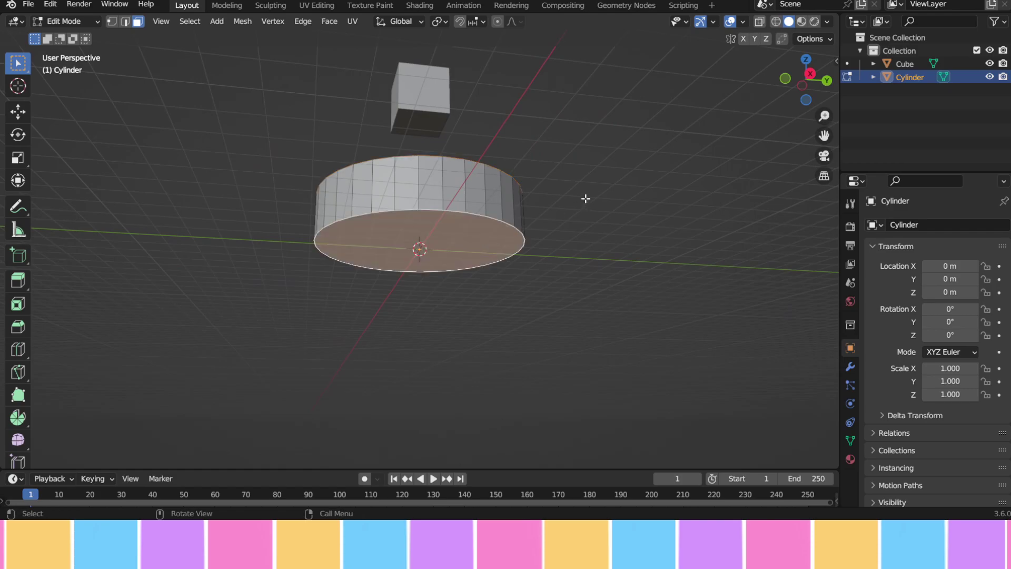
middle_click_drag(586, 198, 585, 232)
key("ctrl+b")
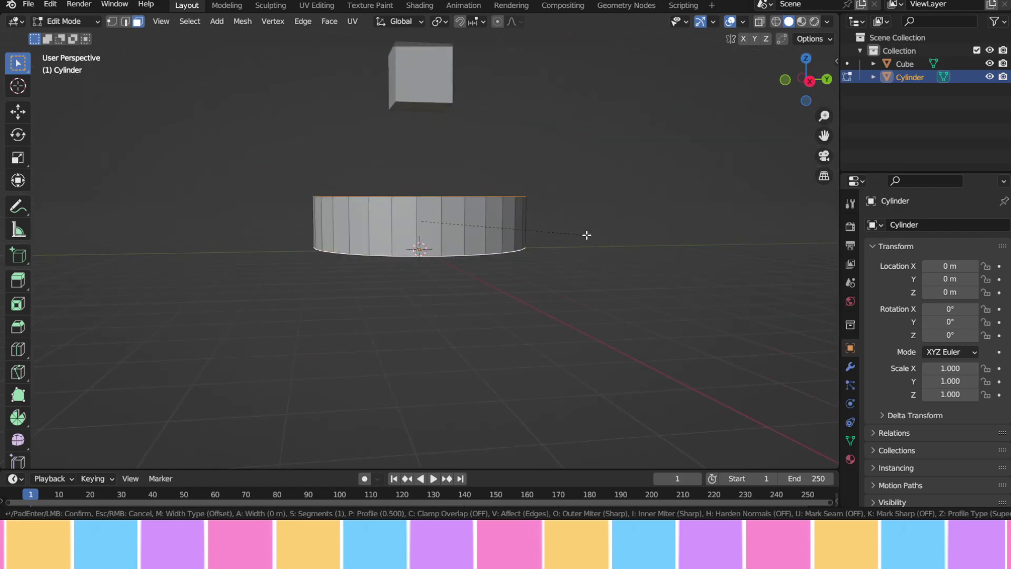
scroll(592, 236, "up", 2)
scroll(594, 235, "up", 1)
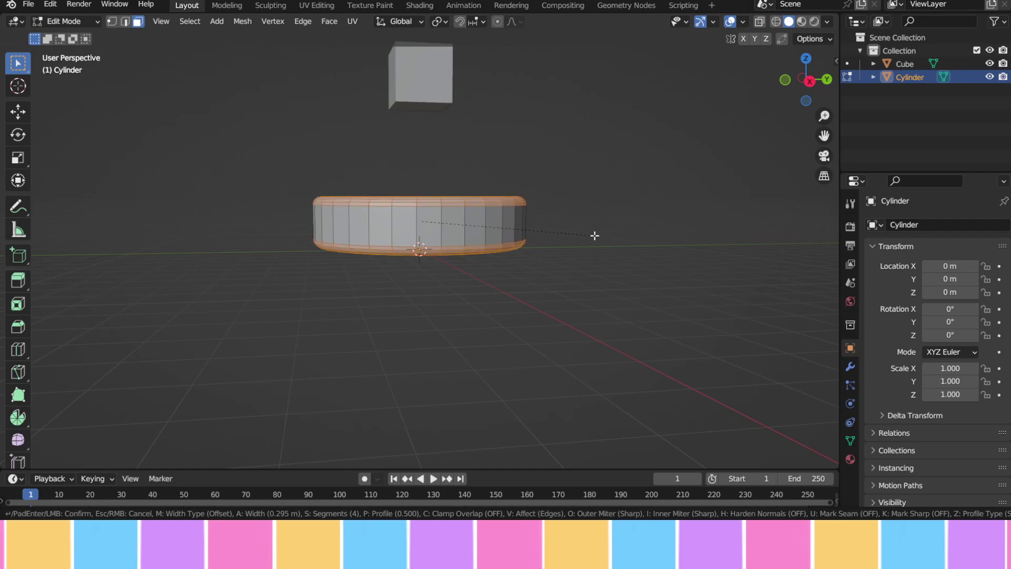
left_click(594, 235)
- Return the cylinder to Object Mode and shade it smooth
left_click(620, 169)
middle_click_drag(619, 169, 573, 252)
left_click(91, 21)
left_click(53, 37)
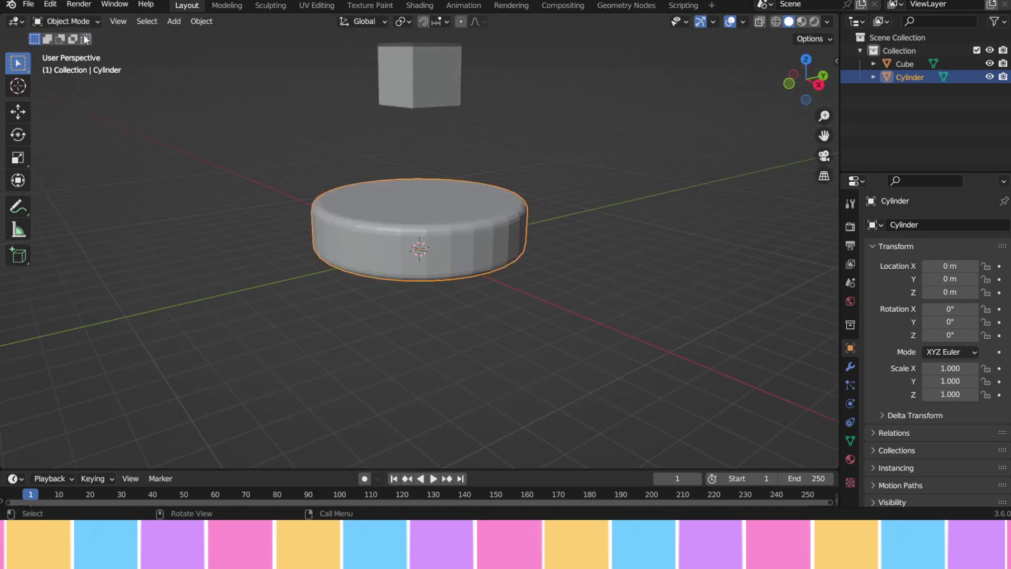
right_click(374, 179)
left_click(374, 179)
- Lower the cube along Z to about 2.91 m, onto the top of the disc
middle_click_drag(637, 245, 585, 248)
left_click_drag(823, 135, 791, 159)
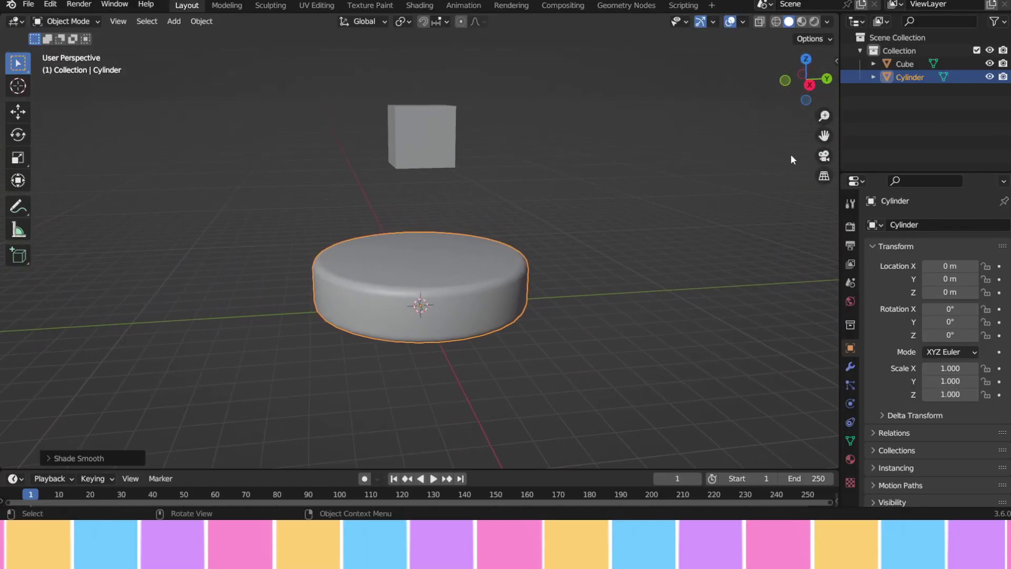
left_click(421, 132)
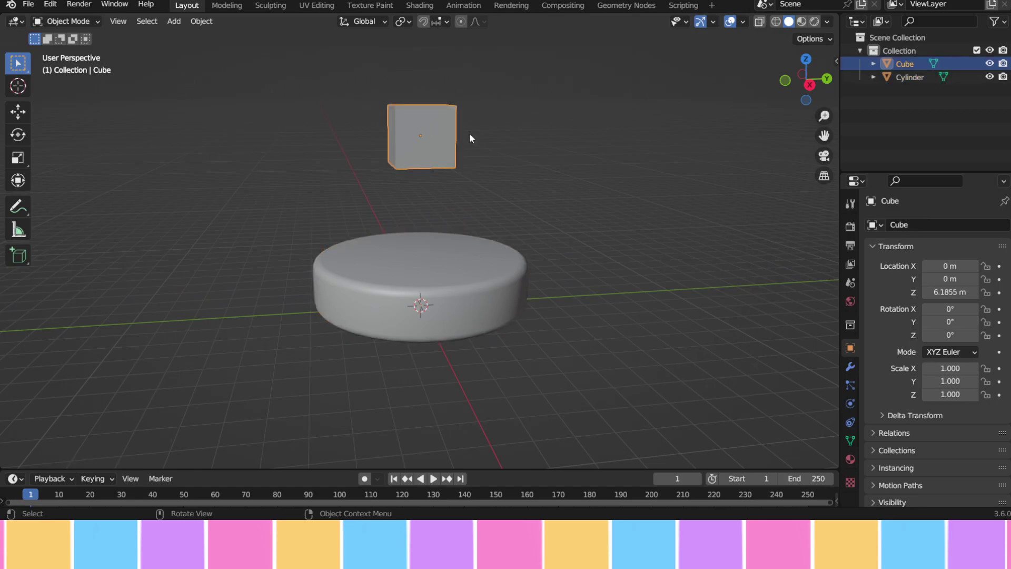
key("g")
key("z")
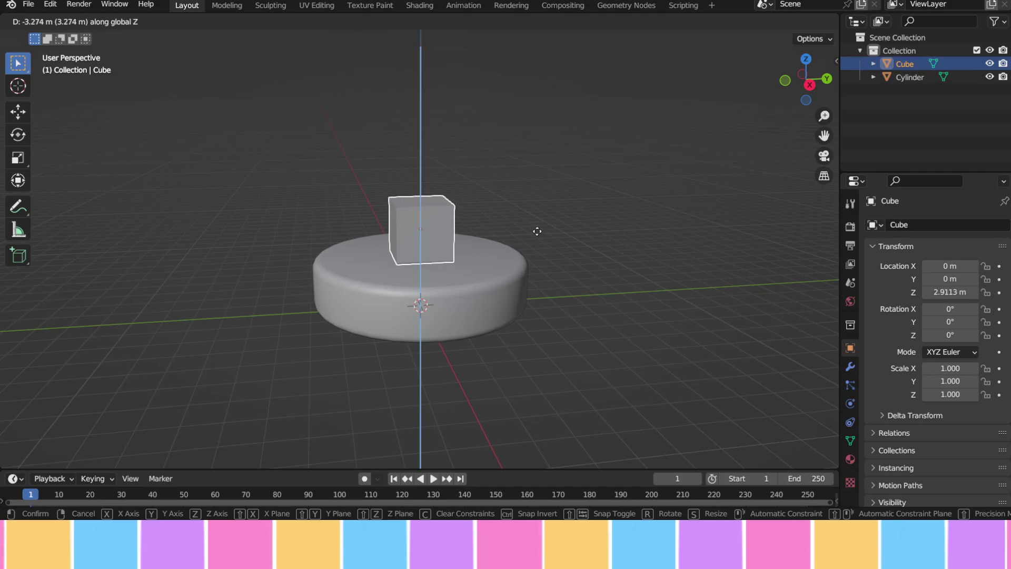
left_click(537, 231)
- Fine-tune the cube's height along Z to about 2.94 m so it rests on the disc
middle_click_drag(583, 216, 559, 205)
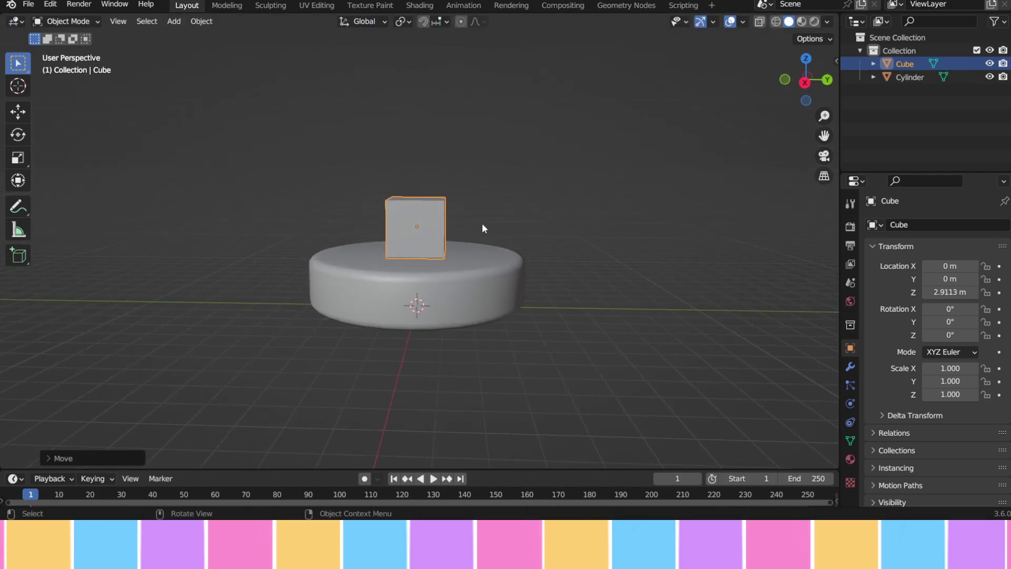
scroll(482, 223, "up", 4)
key("g")
key("z")
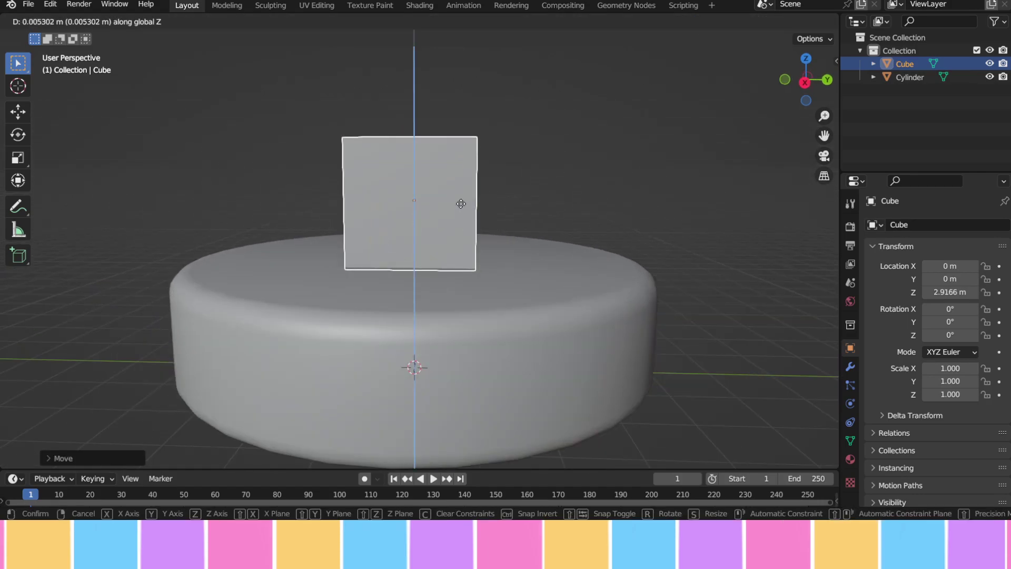
left_click(464, 195)
- In Edit Mode, scale the cube's top face down slightly to taper its sides
middle_click_drag(522, 167, 530, 185)
left_click(79, 21)
left_click(84, 48)
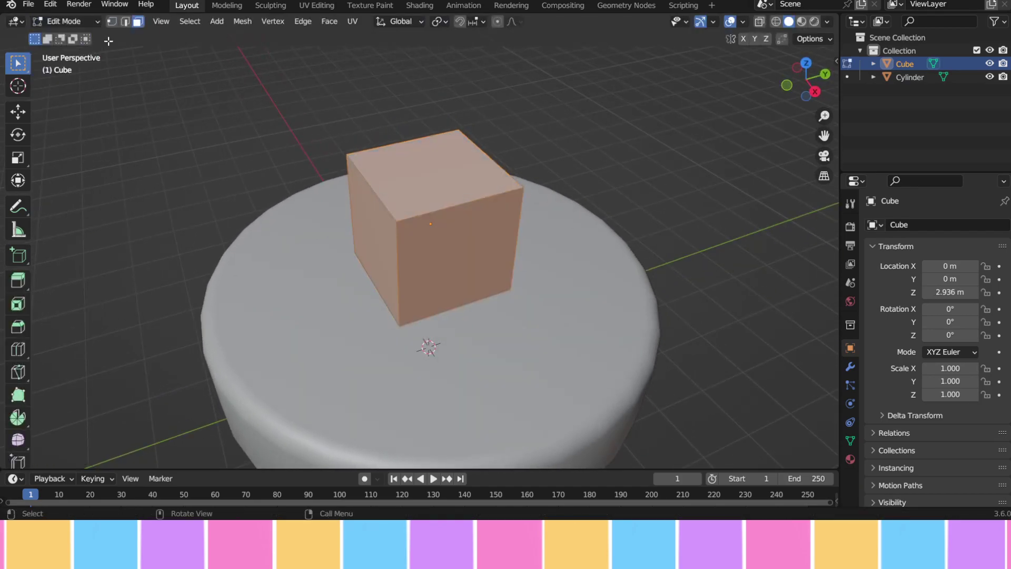
left_click(423, 179)
key("s")
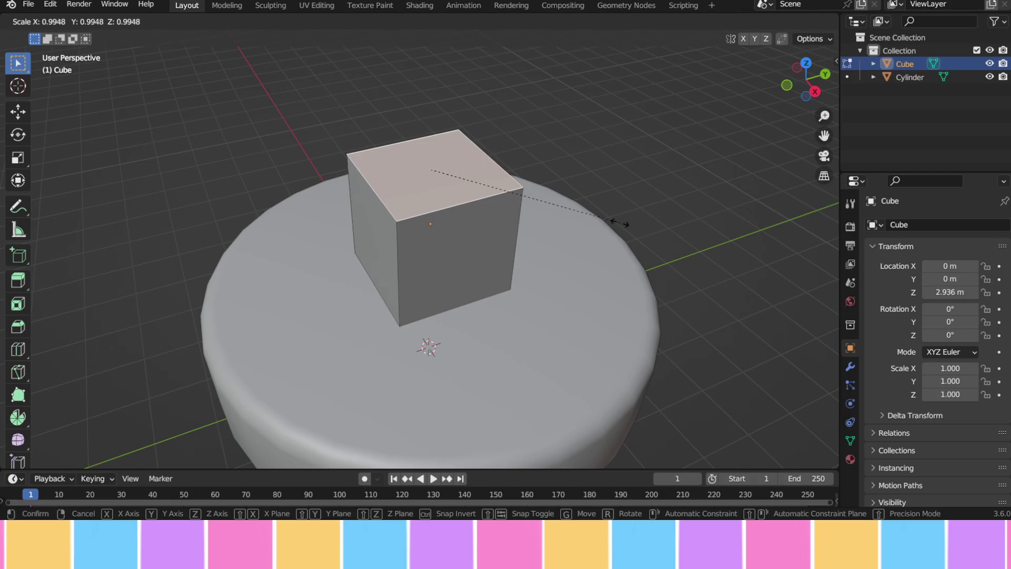
left_click(584, 209)
- In the right orthographic view, lower the cube's top face by about 0.5 m along Z
middle_click_drag(584, 209, 566, 182)
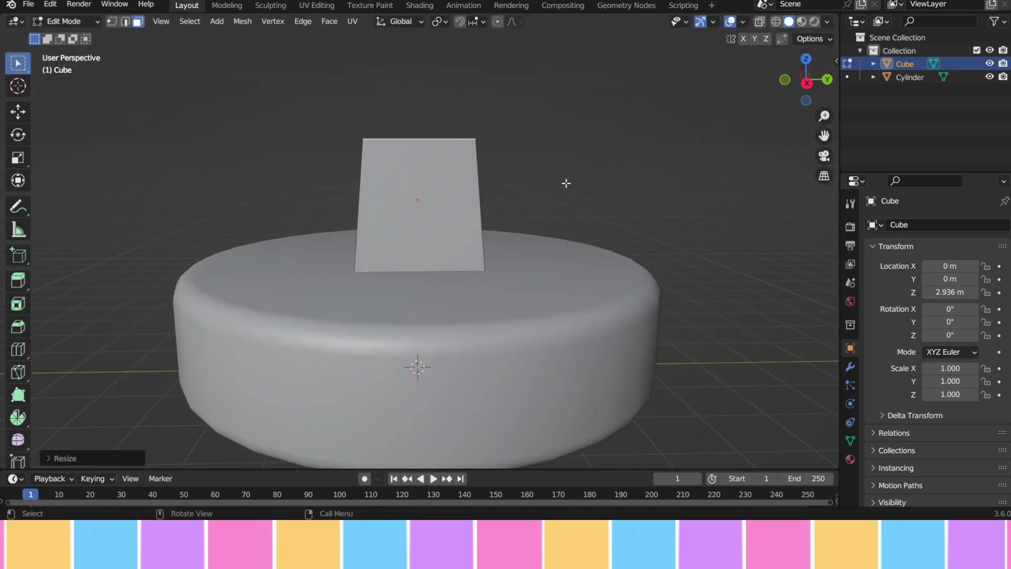
left_click(807, 83)
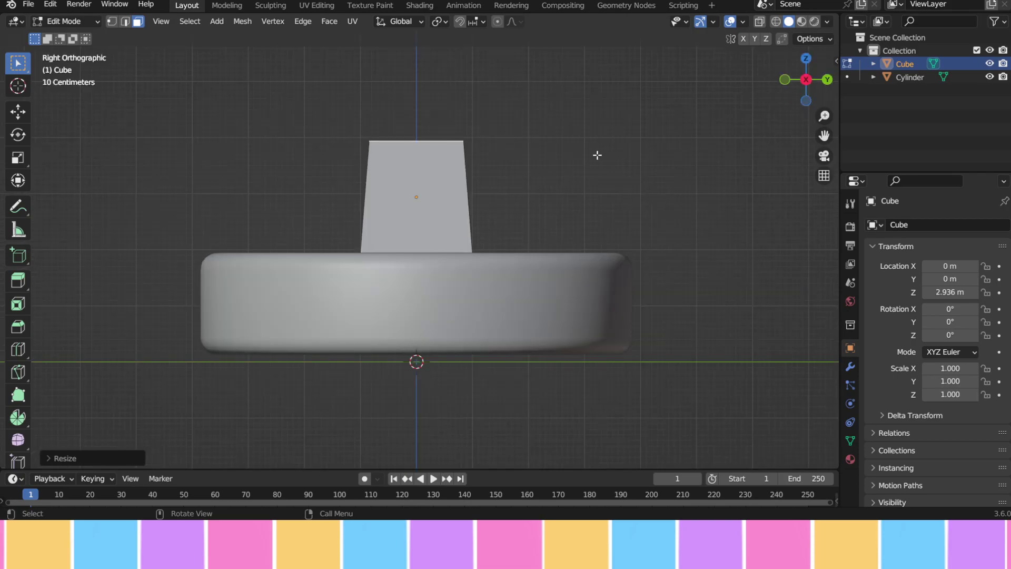
key("g")
key("z")
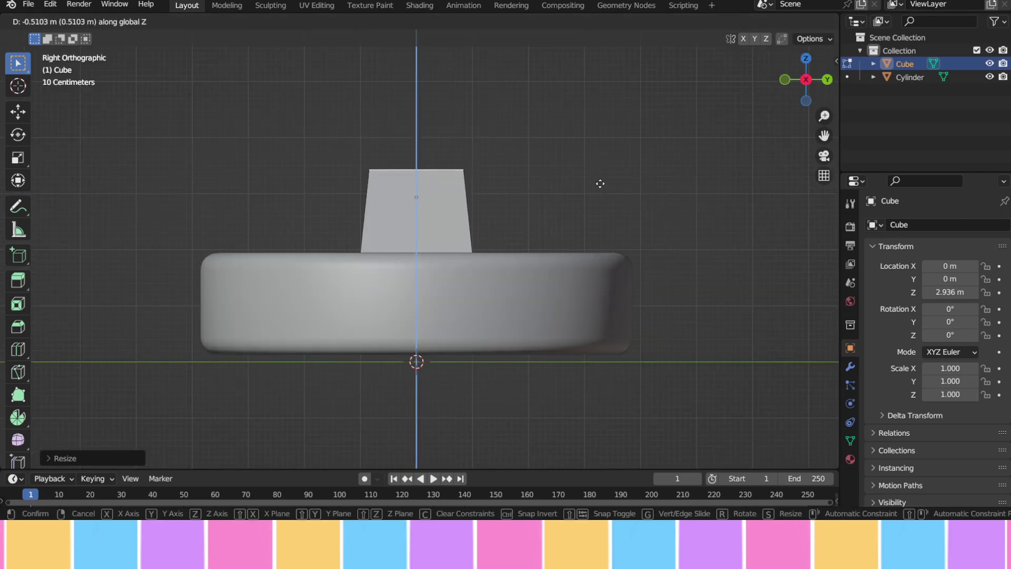
left_click(599, 188)
- Inset the top face of the tapered cube to create a smaller square in its middle
middle_click_drag(576, 169, 585, 221)
key("i")
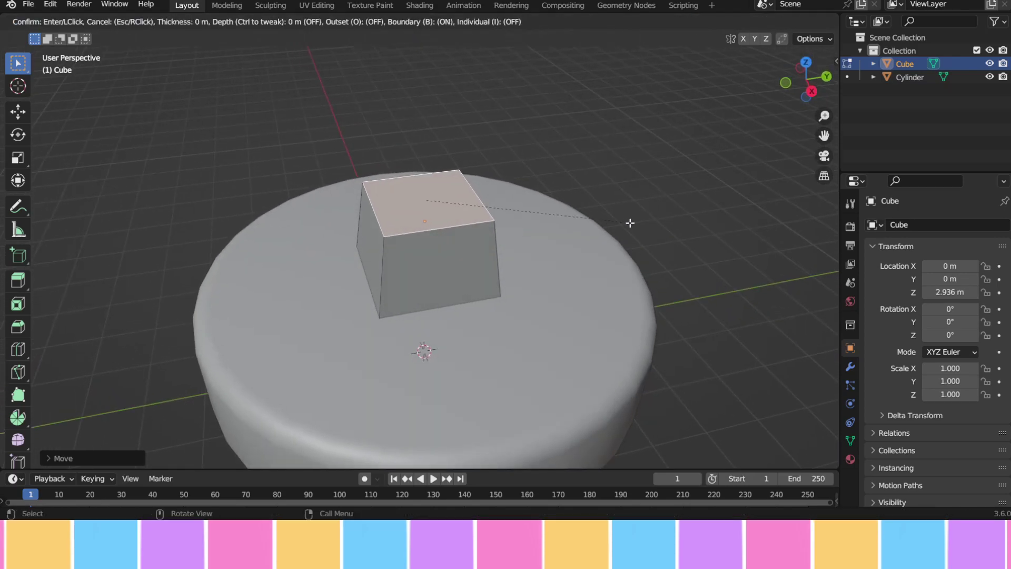
left_click(605, 224)
- Extrude the inset top face of the tapered cube downward with X-ray on to hollow out a cavity
middle_click_drag(605, 224, 603, 190)
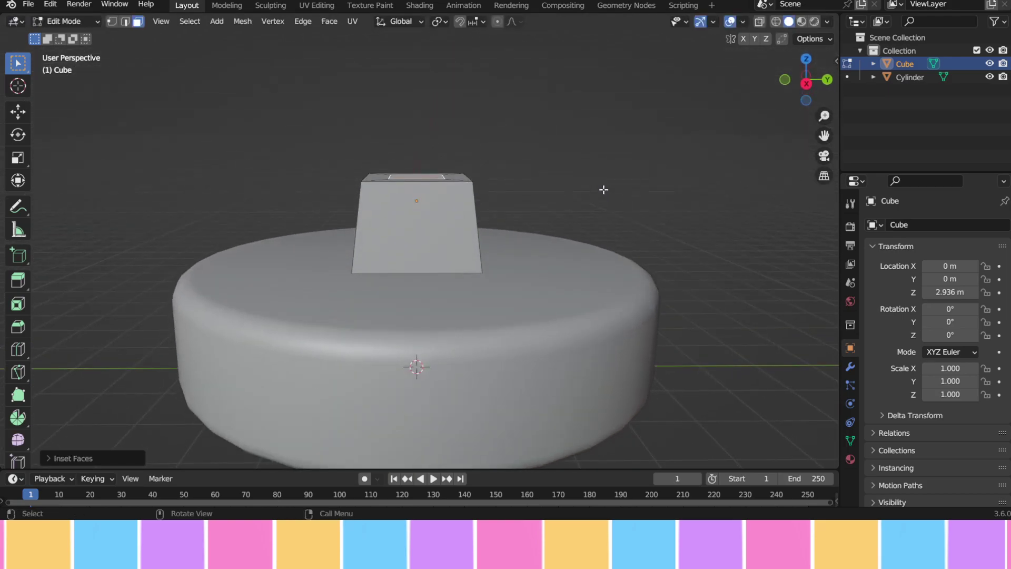
key("alt+z")
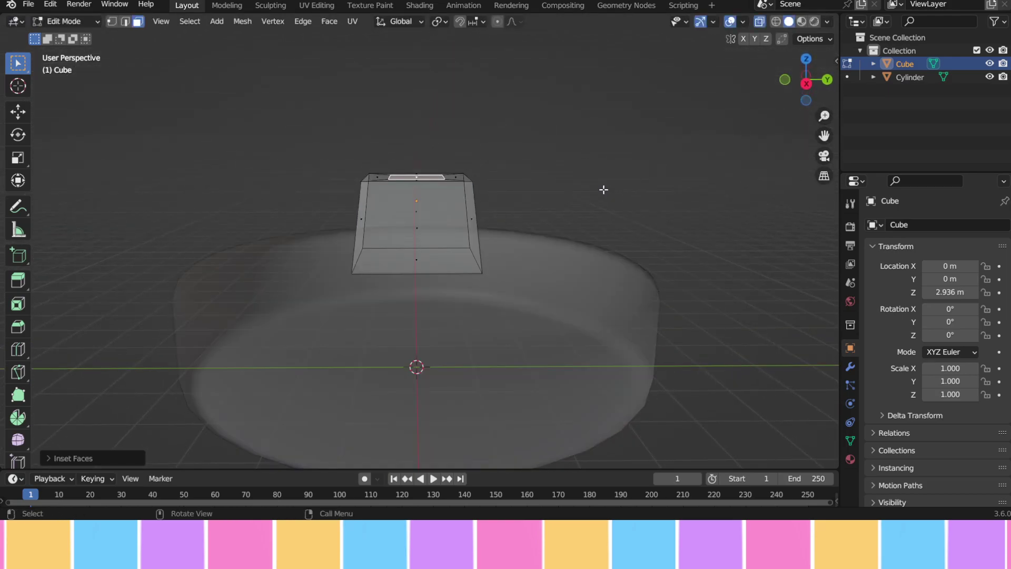
key("e")
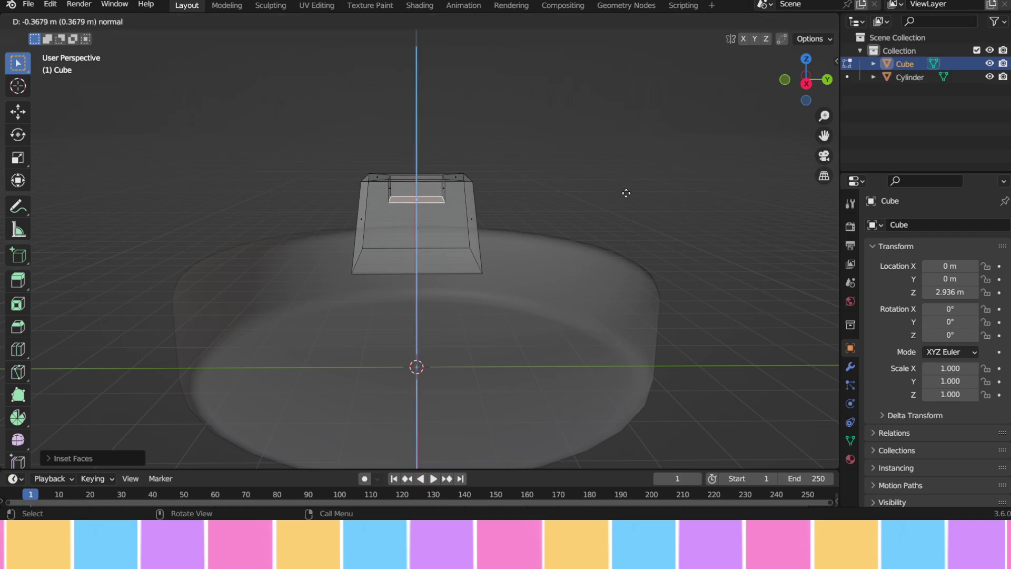
left_click(624, 224)
middle_click_drag(623, 225, 664, 235)
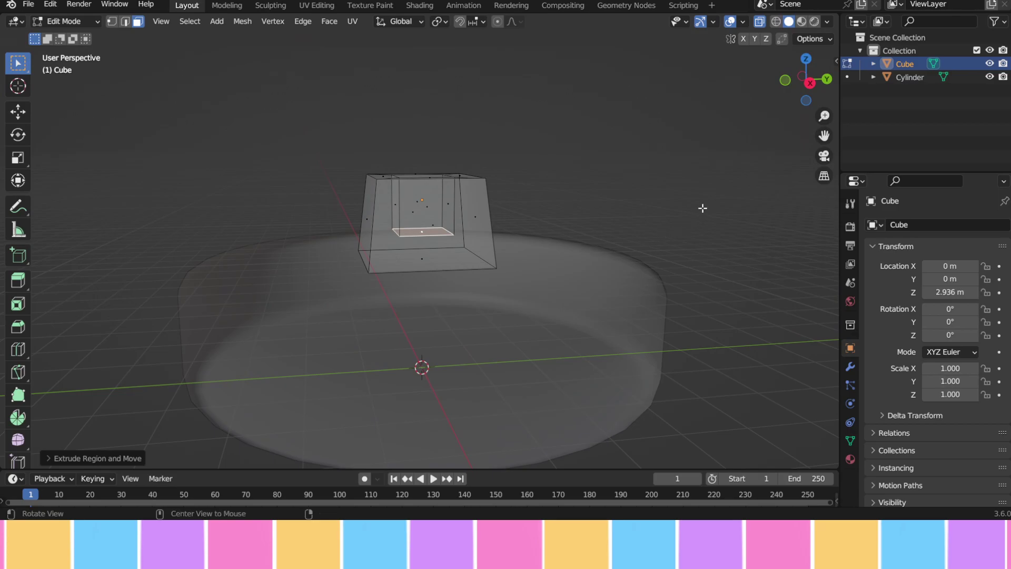
key("alt+z")
middle_click_drag(718, 189, 725, 318)
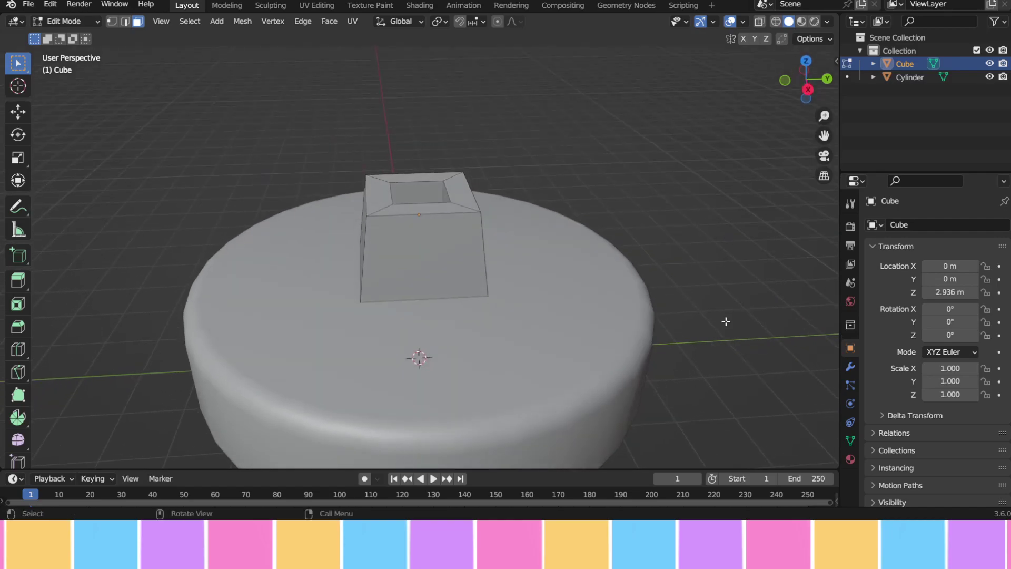
- Add a Subdivision Surface modifier to the cube with viewport and render levels set to 3
left_click(850, 367)
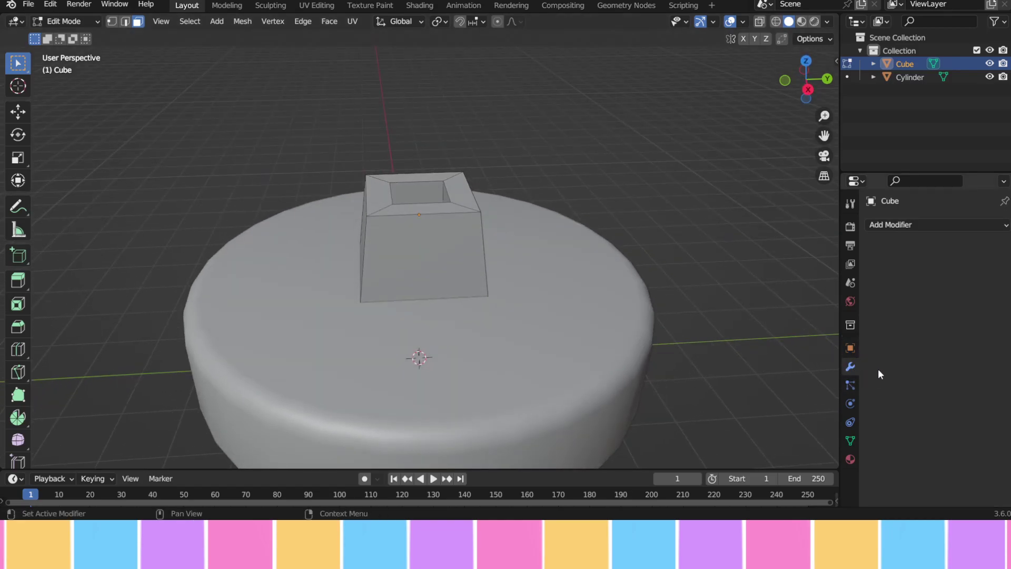
left_click(918, 226)
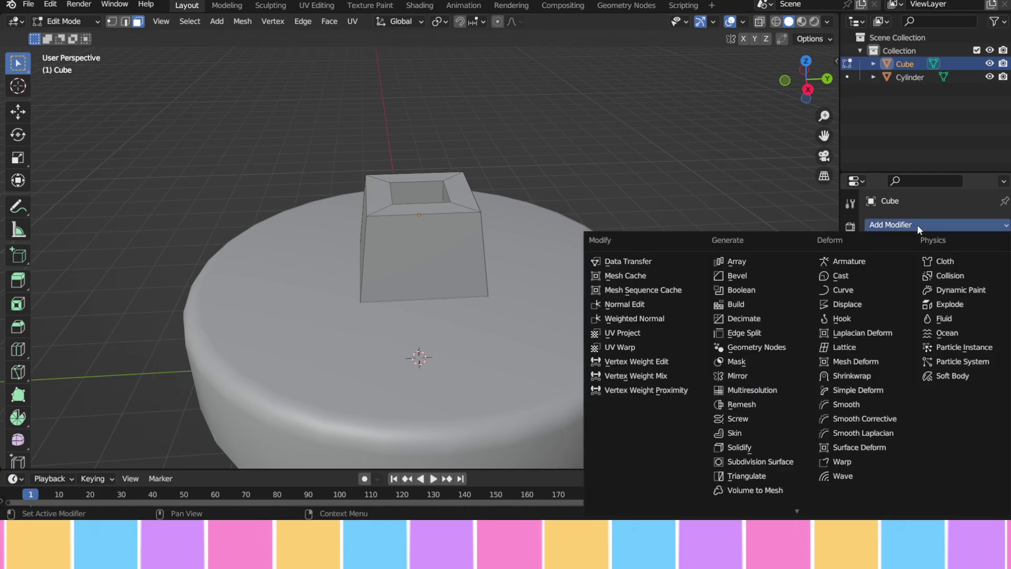
left_click(775, 461)
left_click(927, 296)
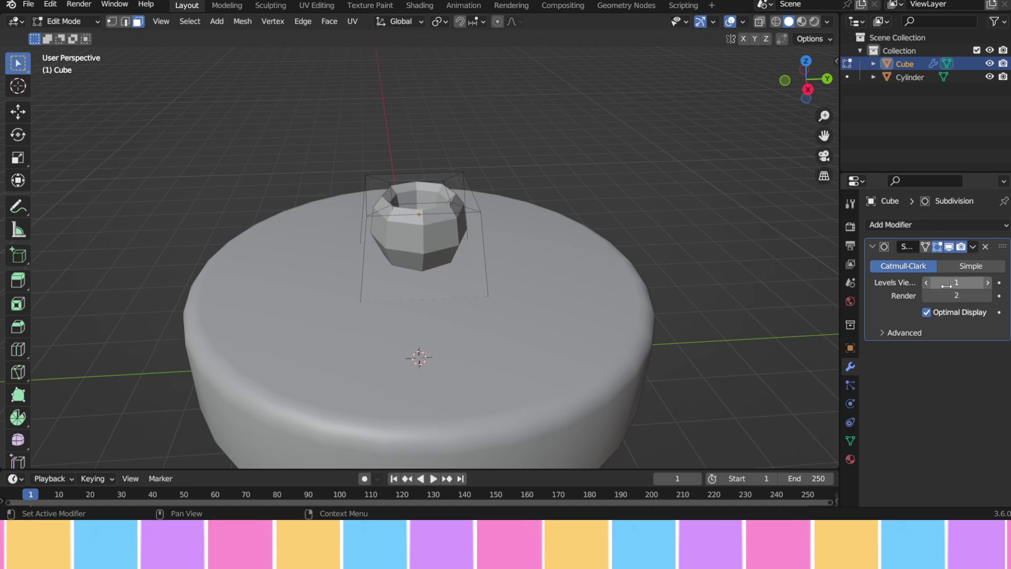
left_click(951, 284)
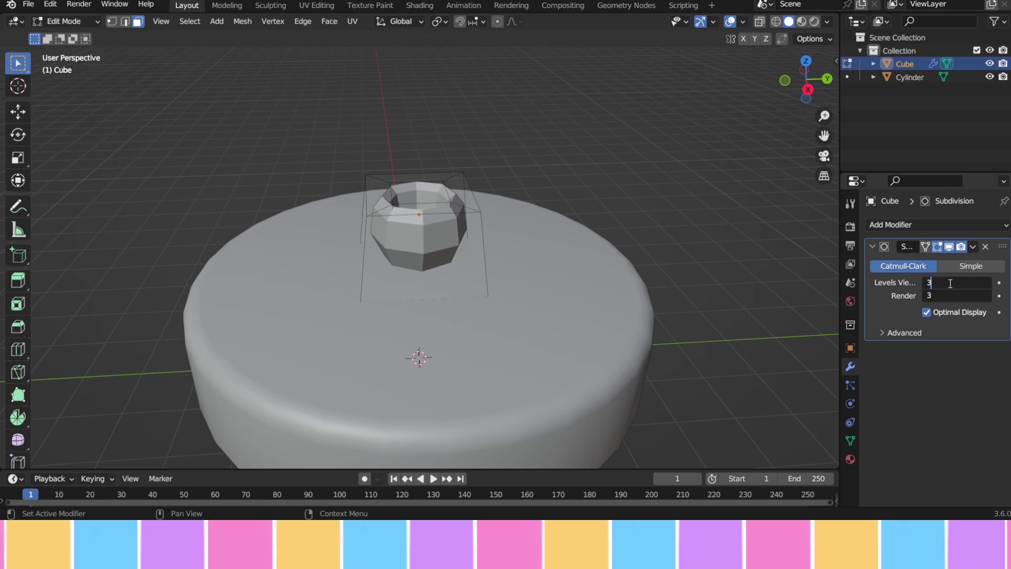
type("3")
key("Return")
- Add a horizontal loop cut around the cube's sides and slide it down toward the base
middle_click_drag(673, 163, 695, 180)
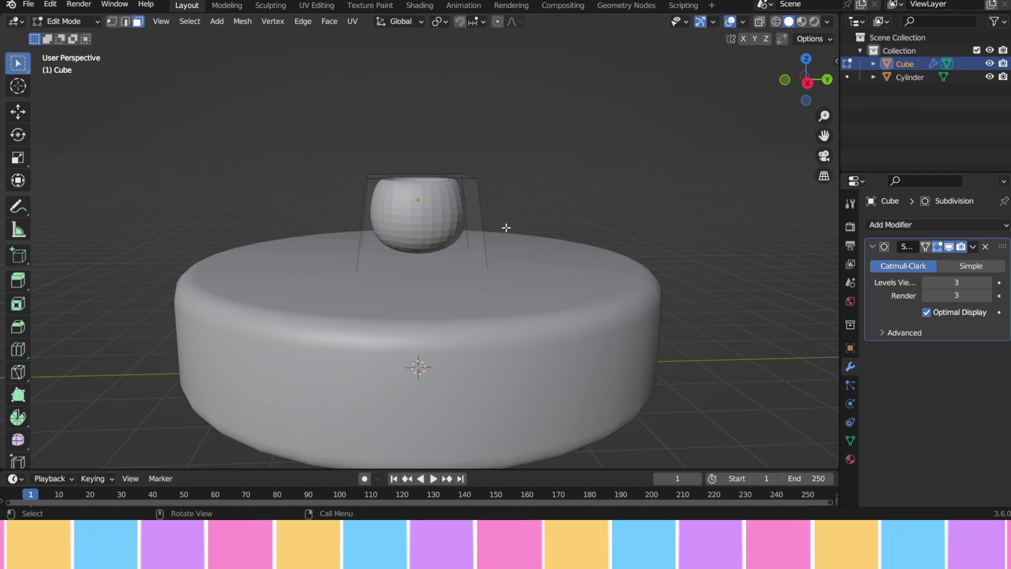
key("ctrl")
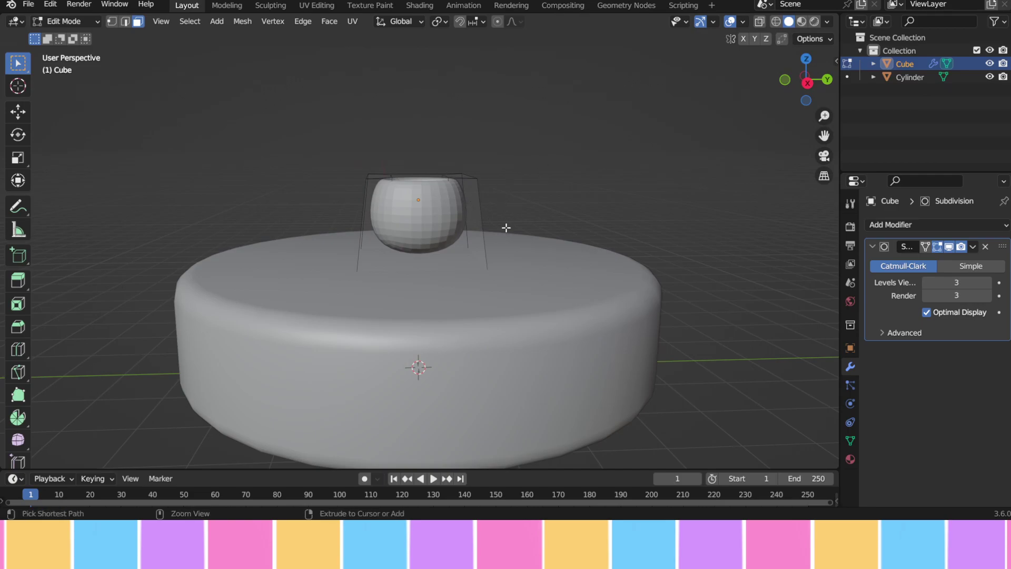
key("ctrl+r")
left_click(479, 205)
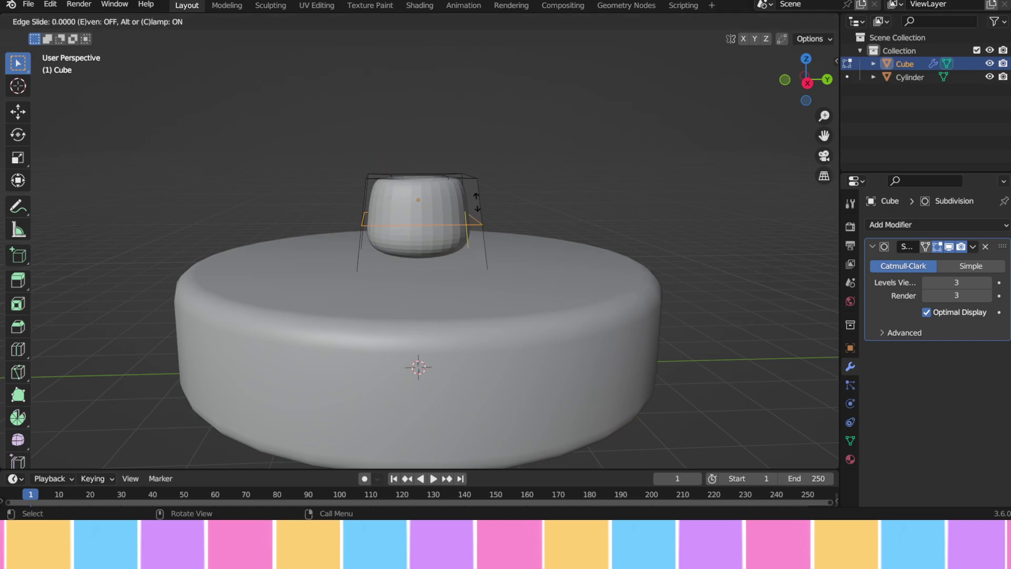
left_click(481, 232)
middle_click_drag(620, 181, 612, 210)
- Select the ring of faces around the cube's top opening and lower it slightly along Z
left_click(137, 21)
middle_click_drag(432, 90, 453, 219)
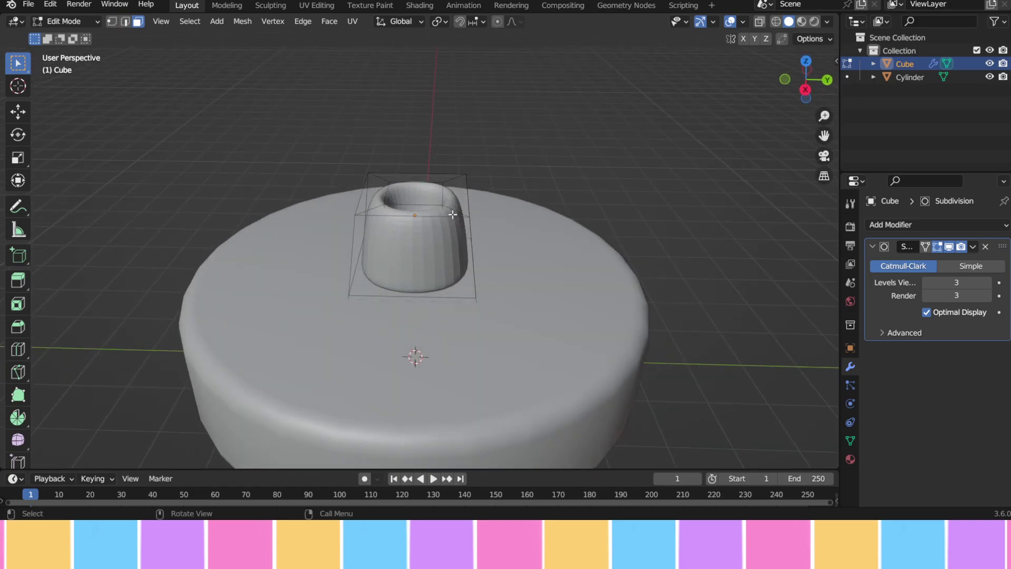
key("a")
left_click(451, 211)
middle_click_drag(513, 211, 532, 175)
key("g")
key("z")
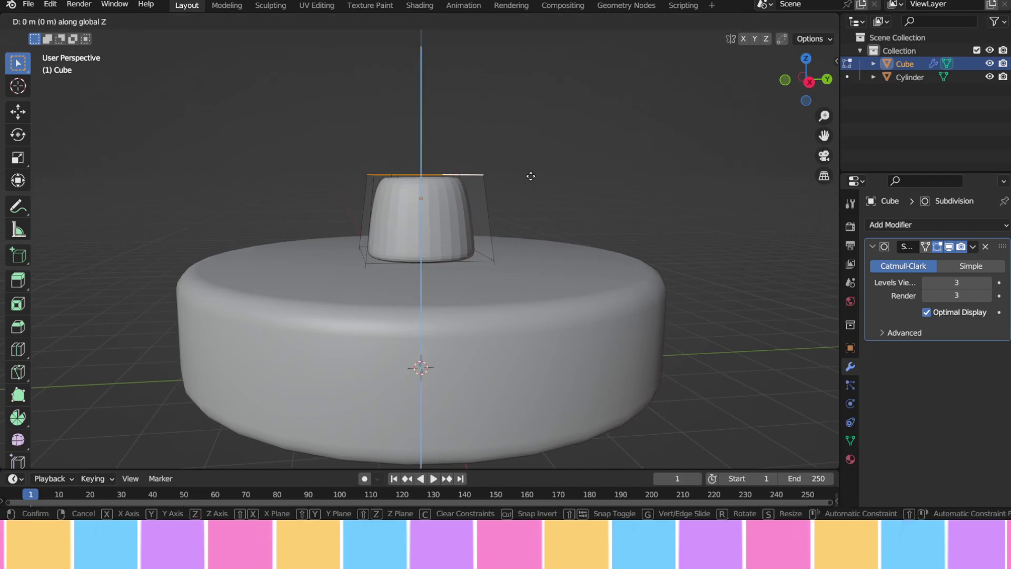
left_click(530, 188)
middle_click_drag(530, 188, 519, 162)
left_click(556, 189)
- In Object Mode, scale the cup up slightly and raise it along Z to sit on the disc
left_click(98, 21)
left_click(50, 37)
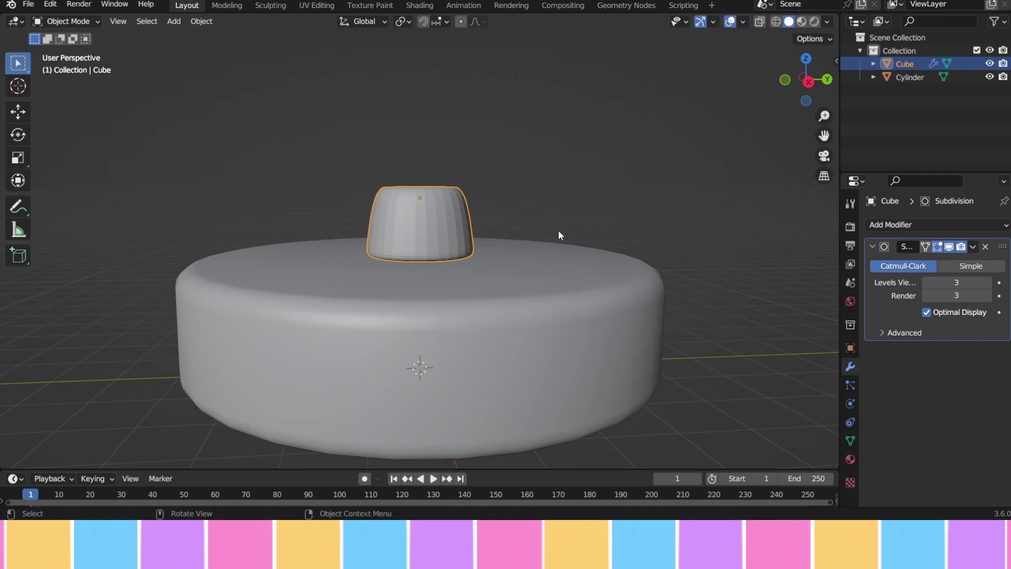
key("s")
left_click(590, 231)
key("g")
key("z")
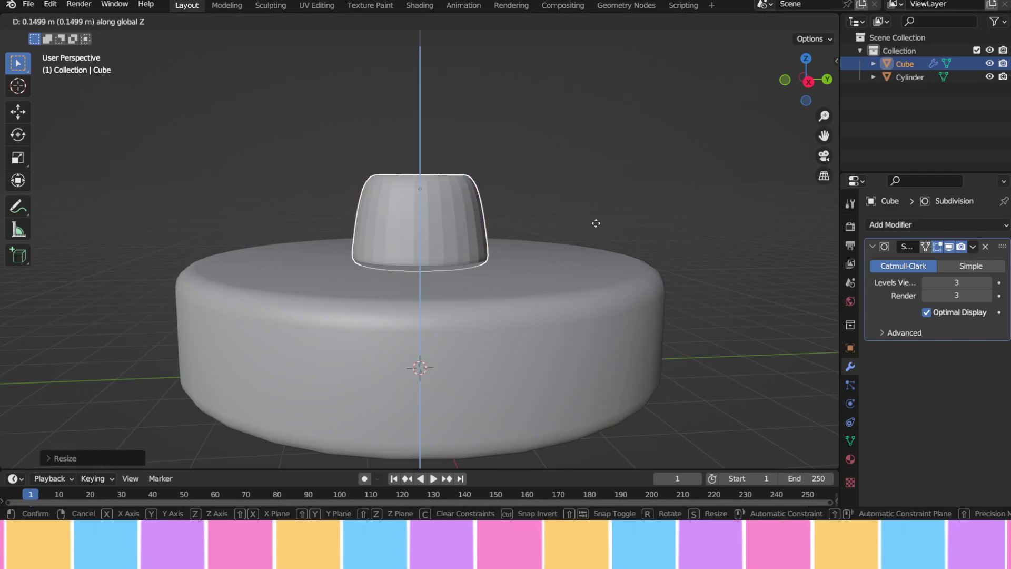
left_click(596, 218)
left_click(612, 192)
middle_click_drag(612, 193, 431, 212)
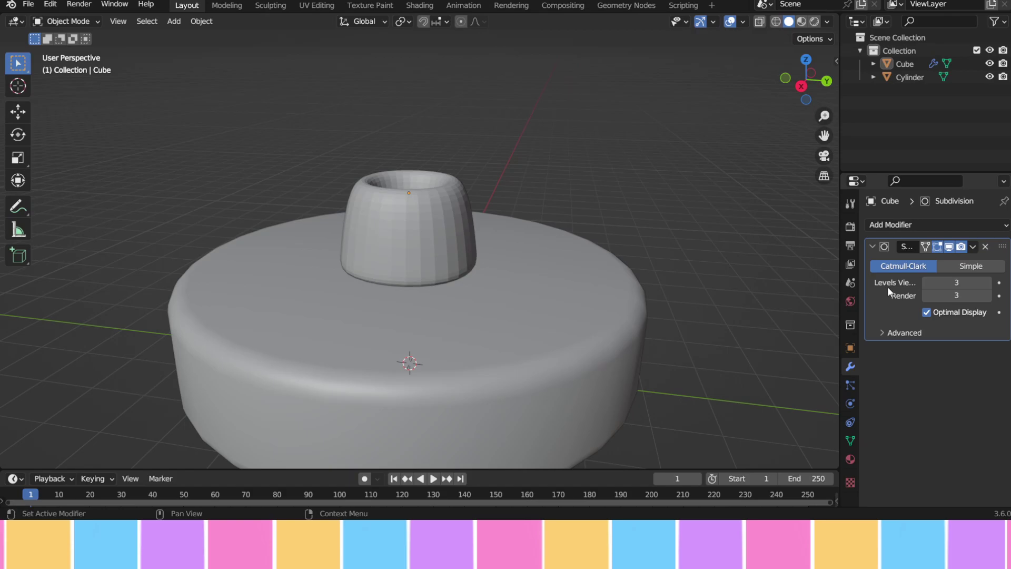
- Apply the cup's Subdivision modifier and shade the cup smooth
left_click(973, 245)
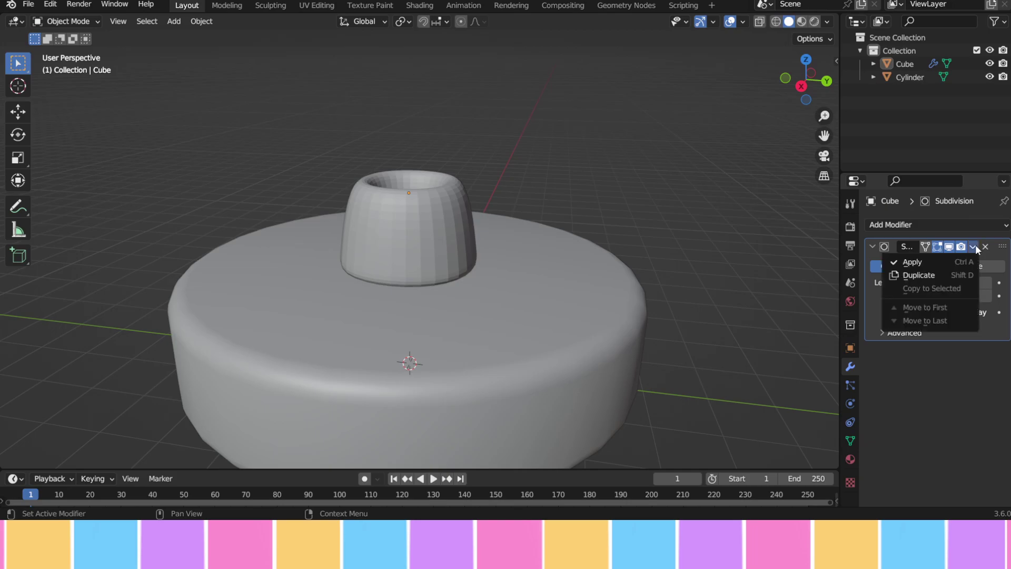
left_click(922, 265)
left_click(434, 213)
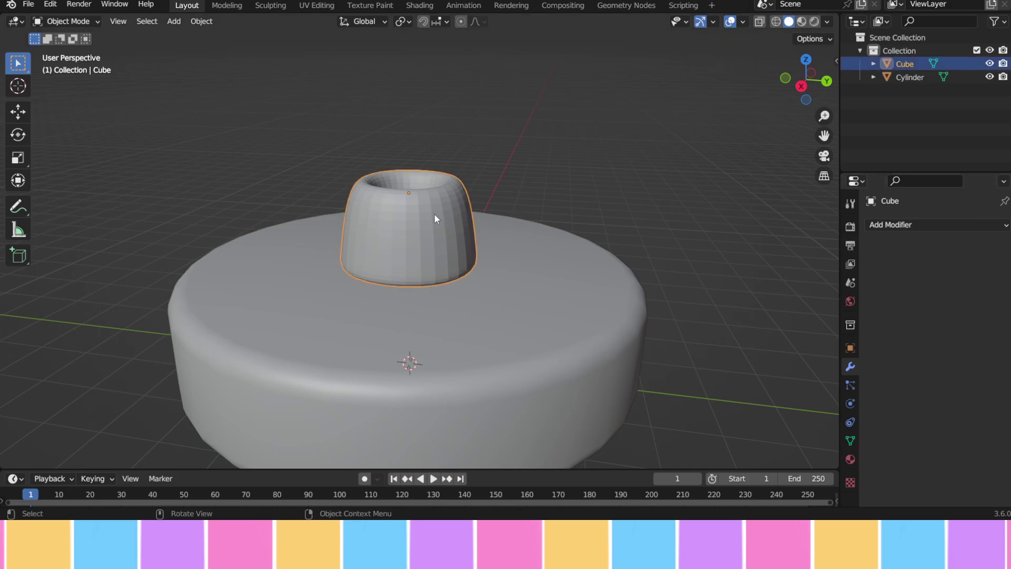
right_click(434, 213)
left_click(434, 213)
middle_click_drag(434, 213, 478, 203)
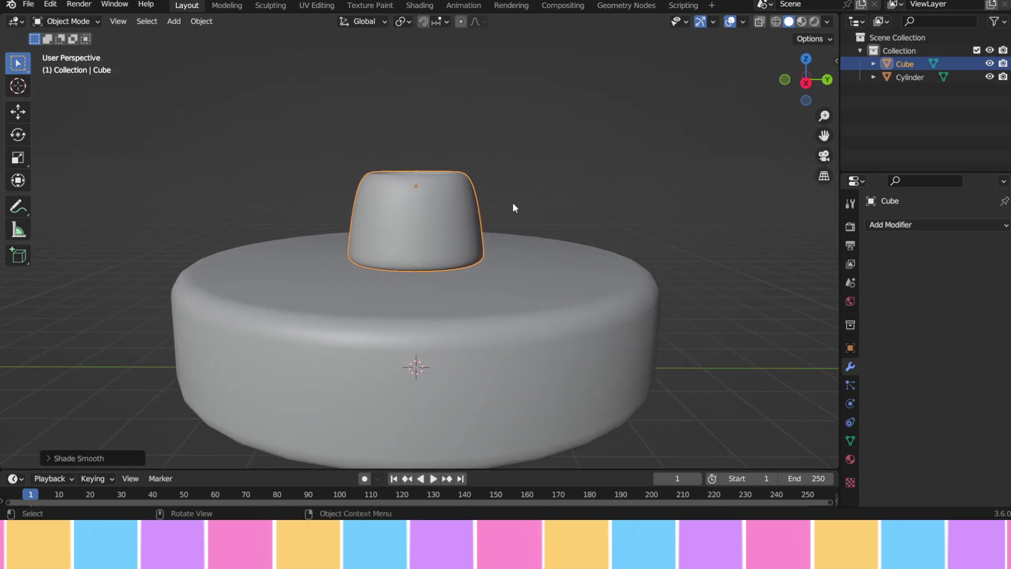
- Add a UV sphere and move it up along Z onto the cup's opening
key("shift+a")
mouse_move(514, 204)
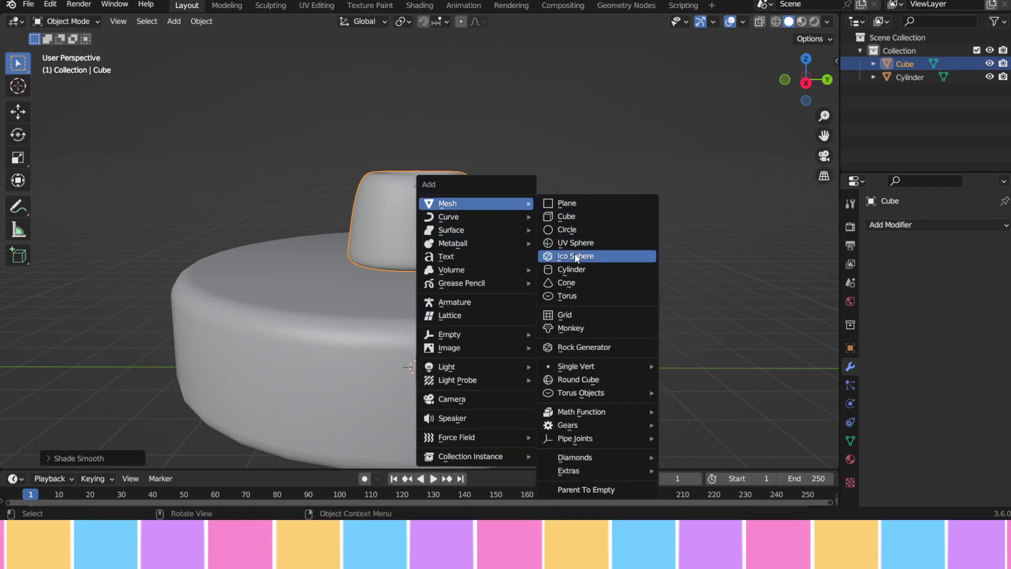
left_click(581, 241)
key("g")
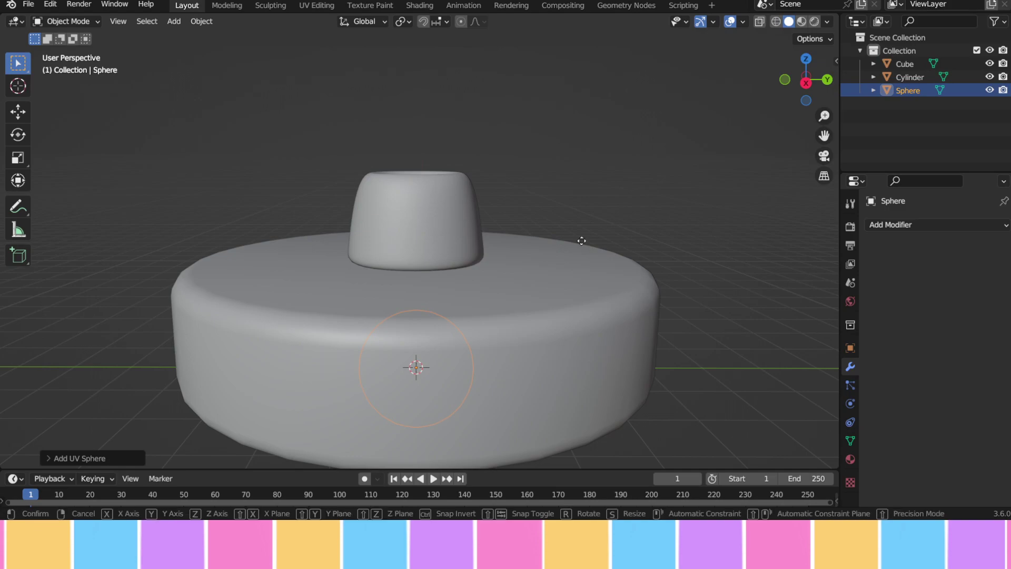
key("z")
left_click(613, 42)
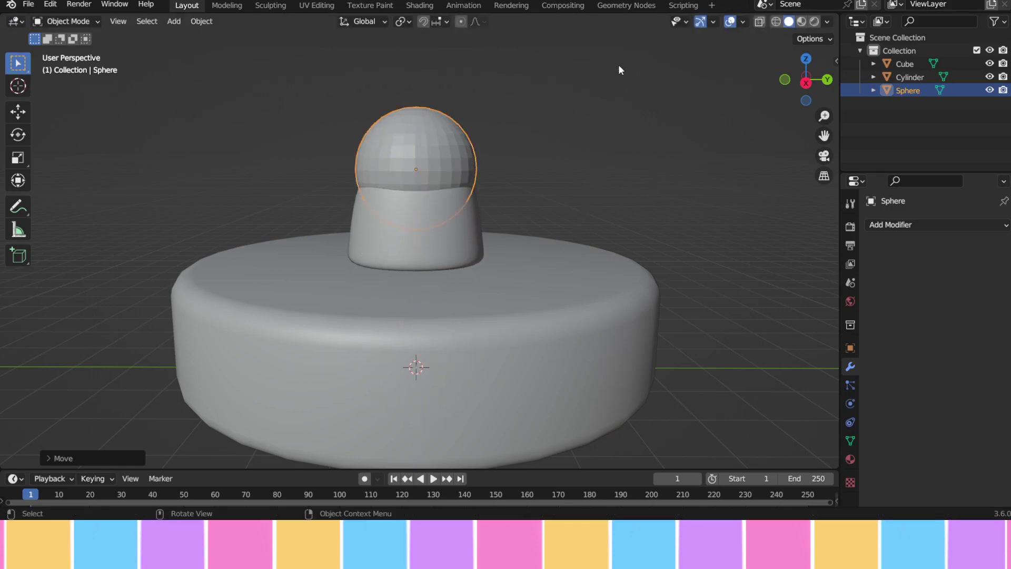
key("s")
key("z")
key("Escape")
- Flatten the sphere along Z to about half its height and lower it into the cup's opening
key("s")
key("z")
left_click(579, 155)
key("g")
key("z")
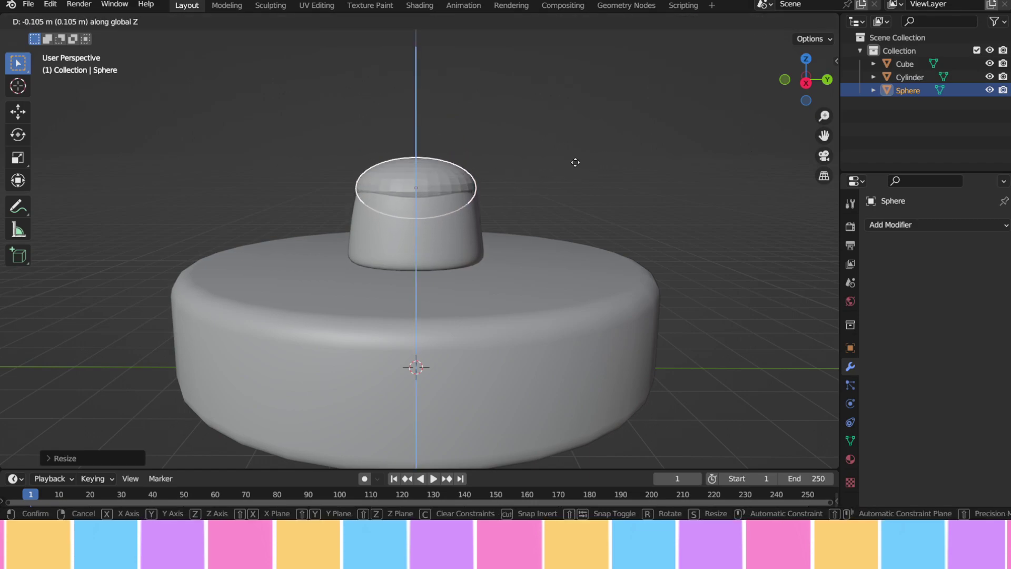
left_click(574, 161)
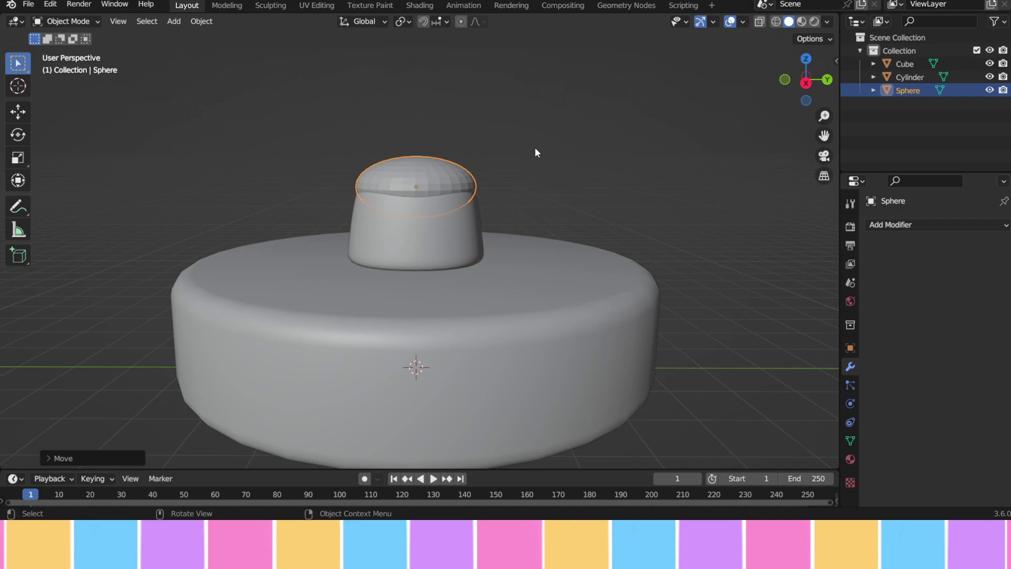
- Add a Subdivision Surface modifier with viewport and render levels of 3 to the sphere and apply it
key("alt+z")
mouse_move(501, 138)
middle_mouse_down()
mouse_move(510, 138)
mouse_move(476, 198)
mouse_move(411, 194)
mouse_move(574, 206)
mouse_move(553, 254)
mouse_move(535, 202)
mouse_move(555, 221)
mouse_move(716, 257)
middle_mouse_up()
scroll(480, 203, "up", 5)
scroll(536, 198, "down", 5)
key("alt+z")
left_click(874, 226)
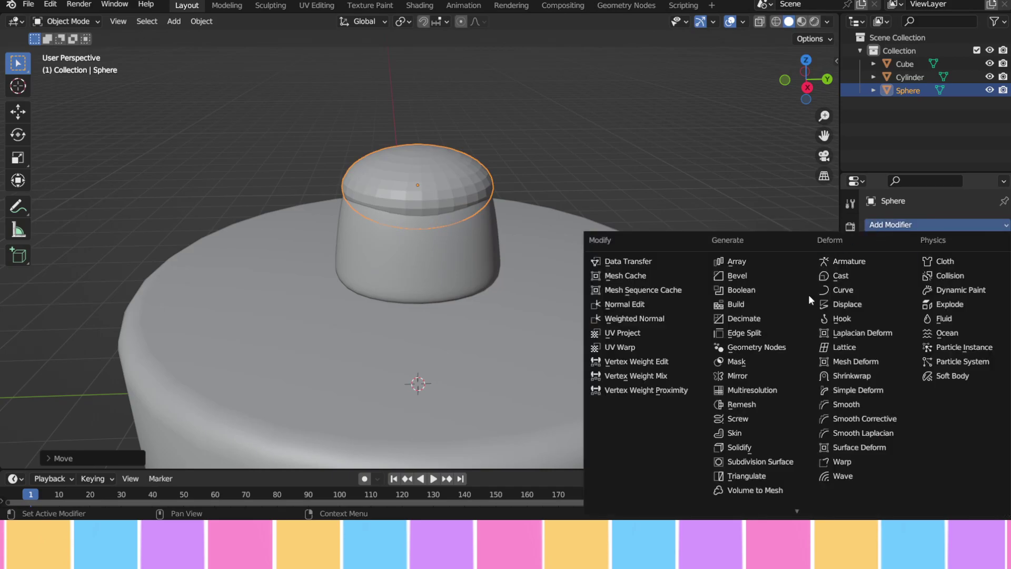
left_click(773, 462)
left_click_drag(947, 279, 947, 296)
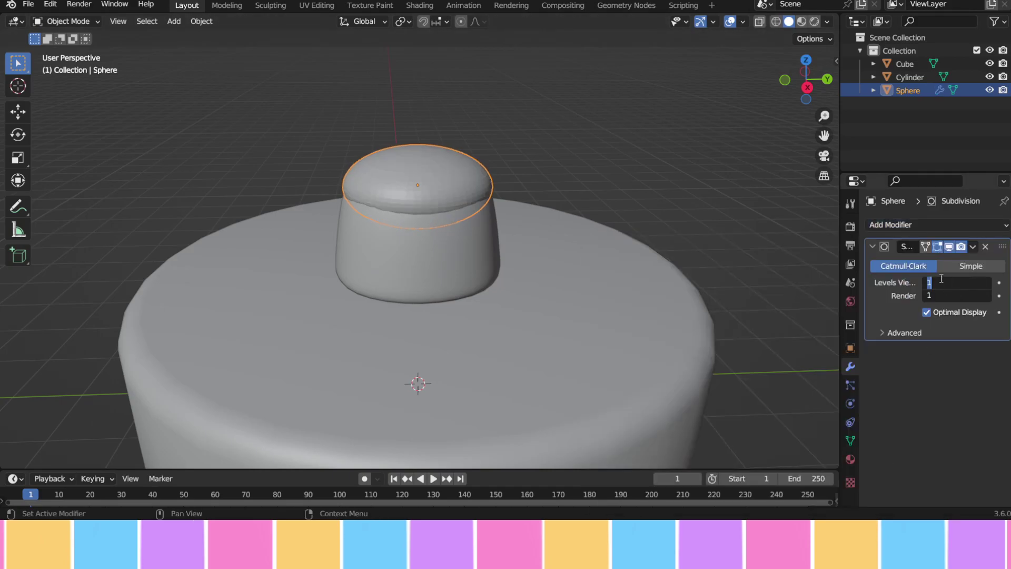
type("3")
key("Return")
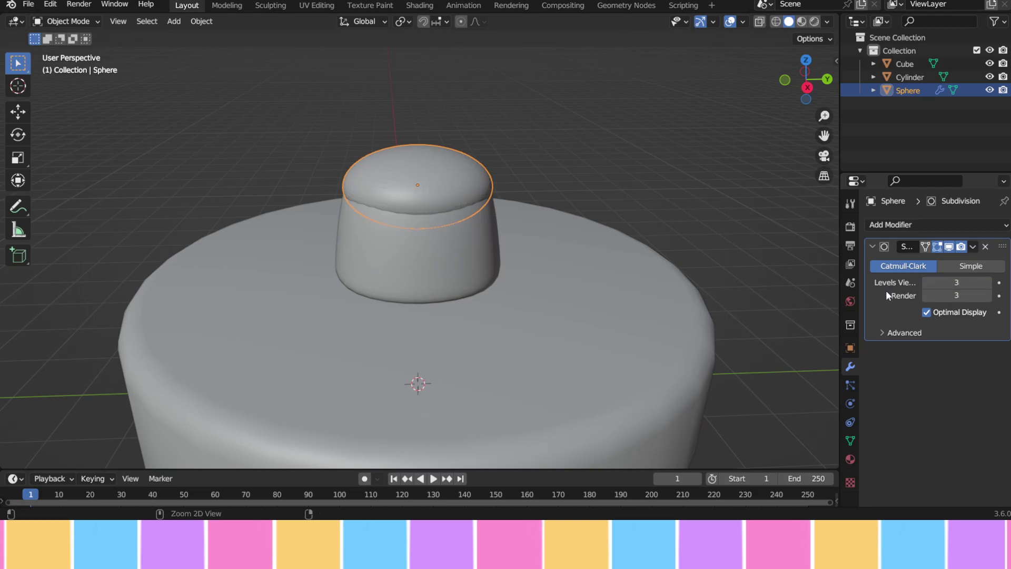
key("ctrl+a")
- Switch the sphere to Sculpt Mode, set the brush radius to 87 px and choose the Blob brush
left_click(79, 21)
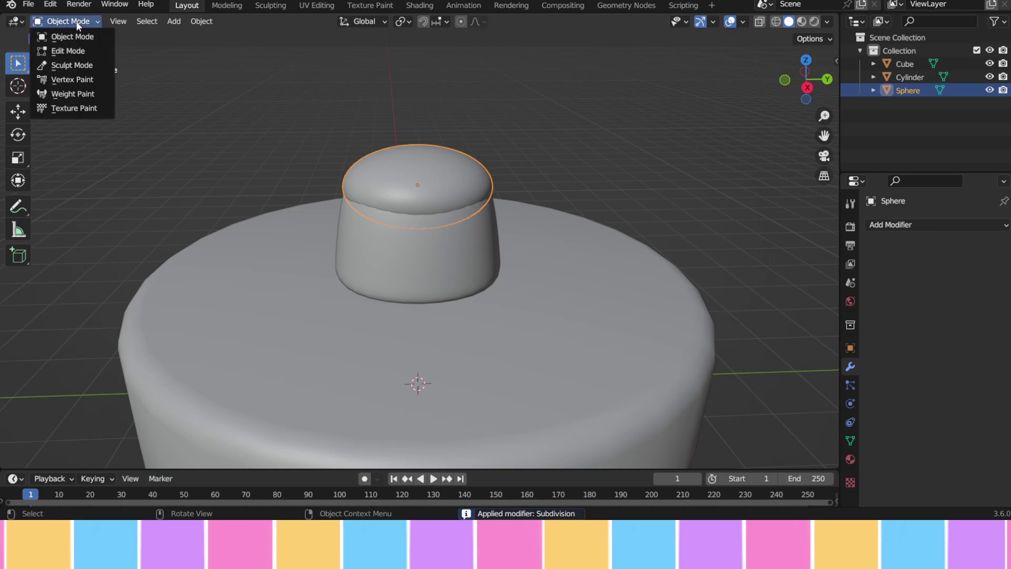
left_click(72, 65)
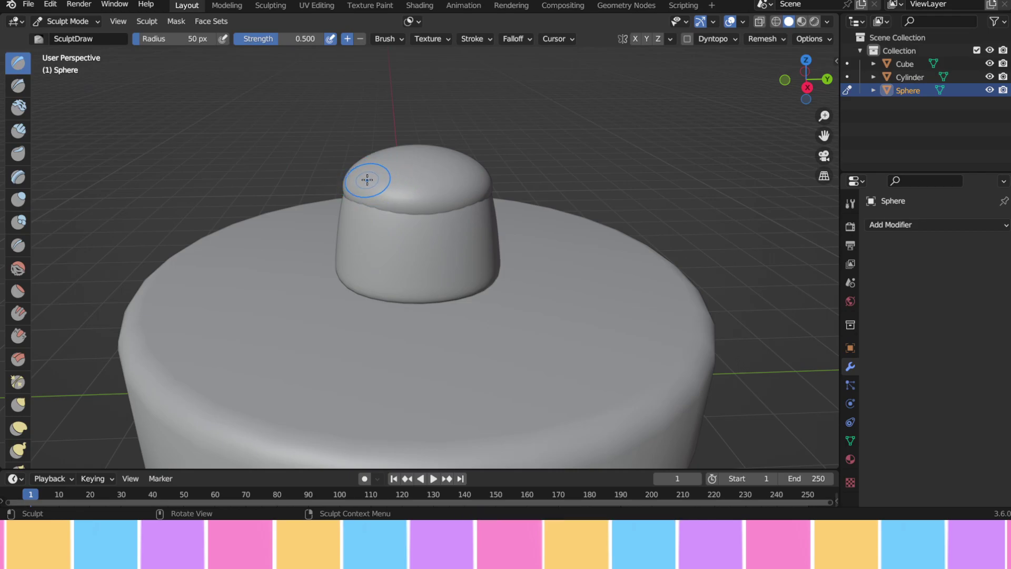
key("f")
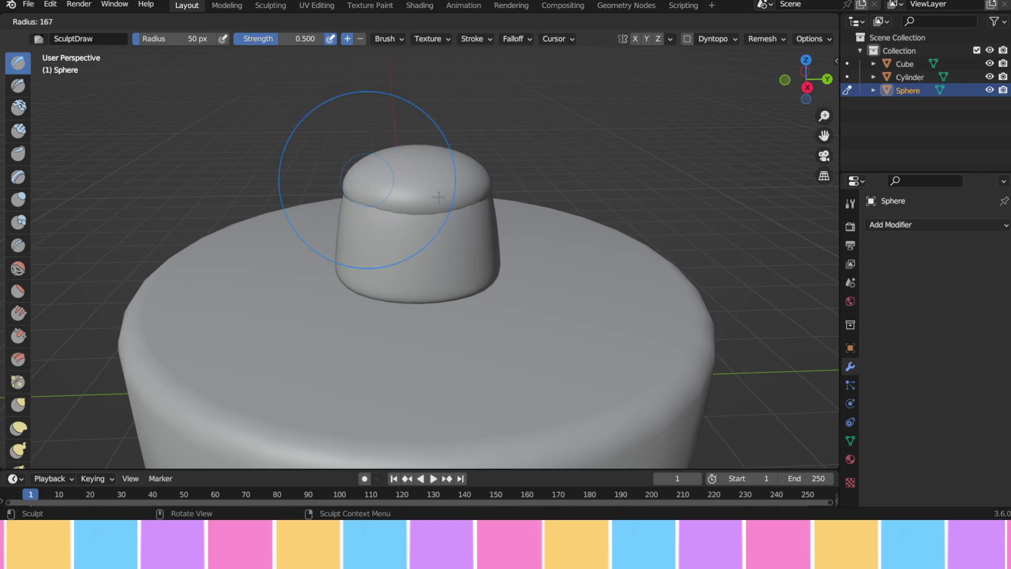
left_click(387, 186)
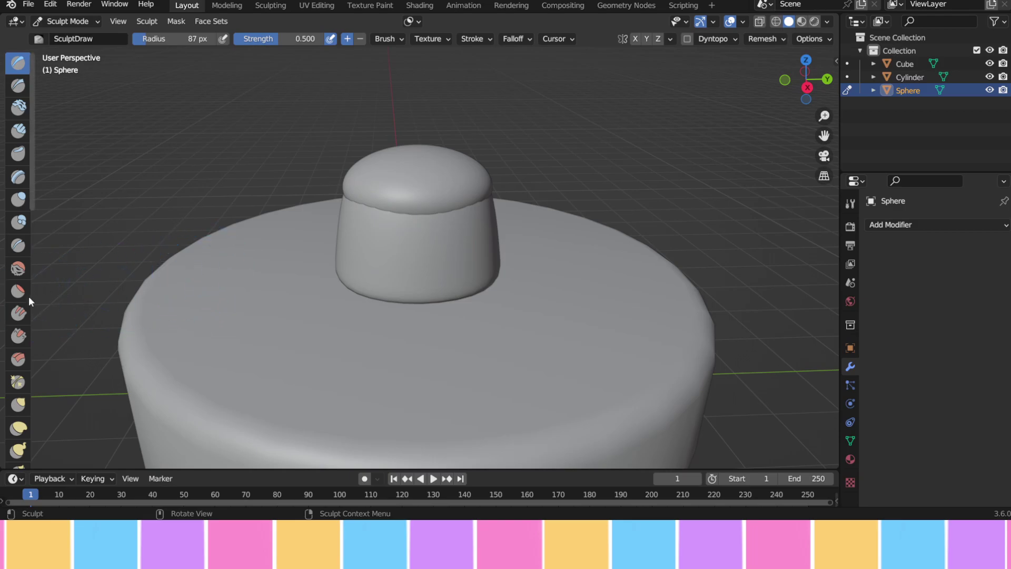
left_click_drag(30, 295, 51, 294)
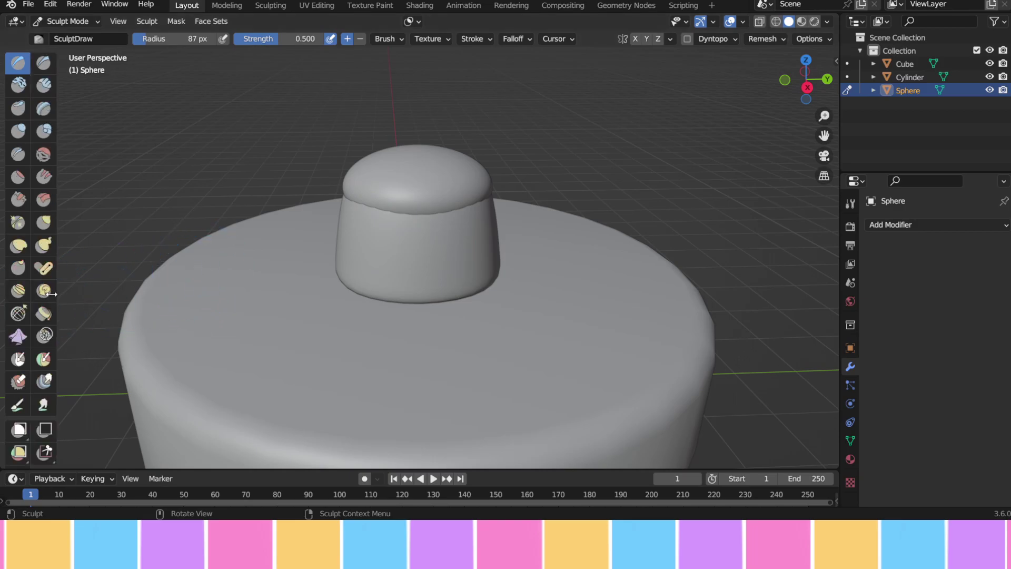
left_click(44, 131)
- Set the Blob brush radius to 103 px and build up large rounded lobes around the edge of the dome
mouse_move(379, 216)
middle_mouse_down()
mouse_move(414, 195)
mouse_move(393, 246)
middle_mouse_up()
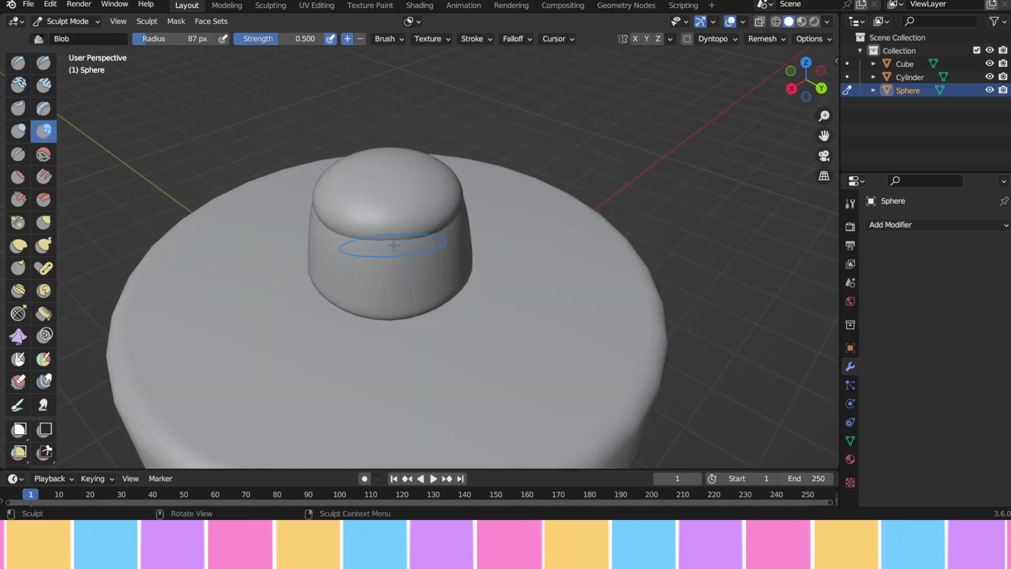
mouse_move(337, 213)
middle_mouse_down()
mouse_move(565, 239)
mouse_move(564, 253)
middle_mouse_up()
key("f")
left_click(509, 239)
mouse_move(509, 172)
left_mouse_down()
mouse_move(524, 177)
mouse_move(509, 191)
mouse_move(553, 181)
left_mouse_up()
middle_click_drag(553, 180, 462, 181)
mouse_move(462, 180)
left_mouse_down()
mouse_move(453, 188)
mouse_move(474, 210)
mouse_move(467, 190)
left_mouse_up()
middle_click_drag(468, 193, 356, 212)
mouse_move(448, 191)
left_mouse_down()
mouse_move(448, 204)
mouse_move(467, 188)
left_mouse_up()
middle_click_drag(466, 188, 474, 225)
mouse_move(492, 190)
left_mouse_down()
mouse_move(490, 218)
mouse_move(503, 219)
left_mouse_up()
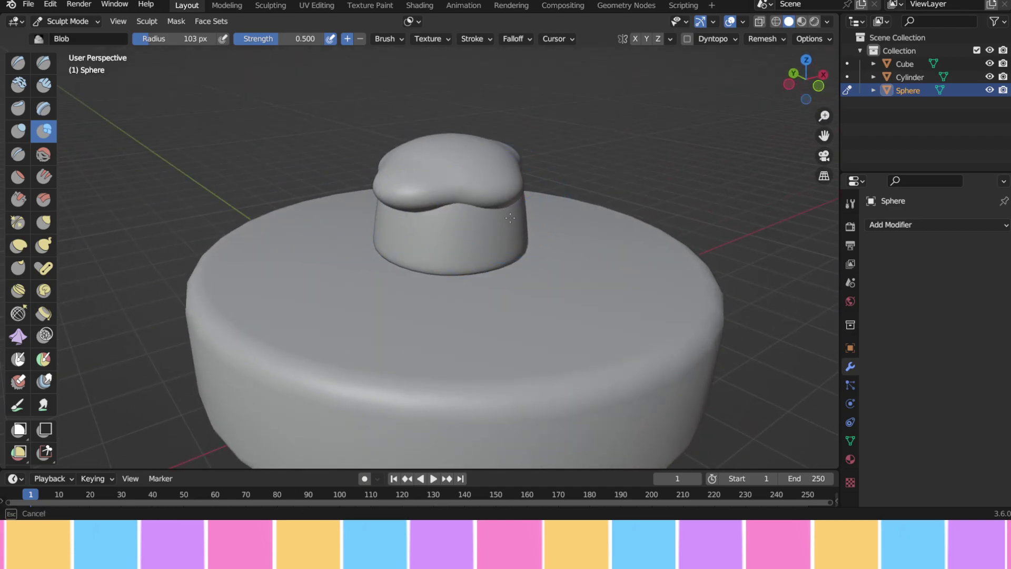
left_click_drag(516, 184, 517, 185)
middle_click_drag(517, 184, 464, 215)
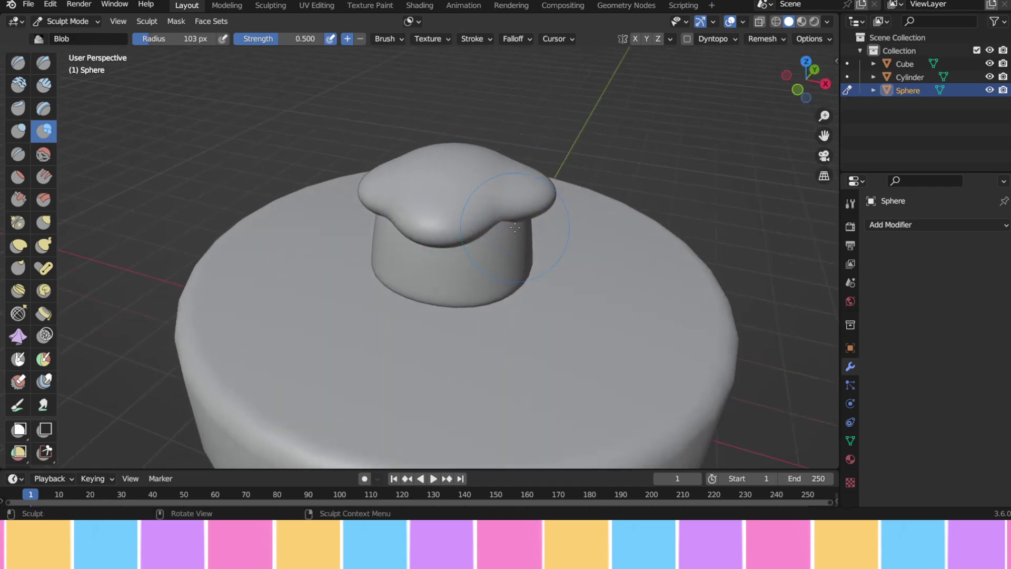
- Reduce the Blob brush radius to 59 px and add smaller lobes between the large ones around the dome's edge
key("f")
left_click(481, 212)
left_click_drag(501, 217, 510, 218)
key("f")
left_click(536, 222)
mouse_move(511, 218)
middle_mouse_down()
mouse_move(404, 276)
mouse_move(404, 211)
middle_mouse_up()
left_click_drag(404, 210, 407, 208)
mouse_move(408, 208)
middle_mouse_down()
mouse_move(389, 248)
mouse_move(350, 211)
middle_mouse_up()
left_click_drag(351, 212, 368, 236)
mouse_move(368, 236)
middle_mouse_down()
mouse_move(347, 248)
mouse_move(271, 220)
middle_mouse_up()
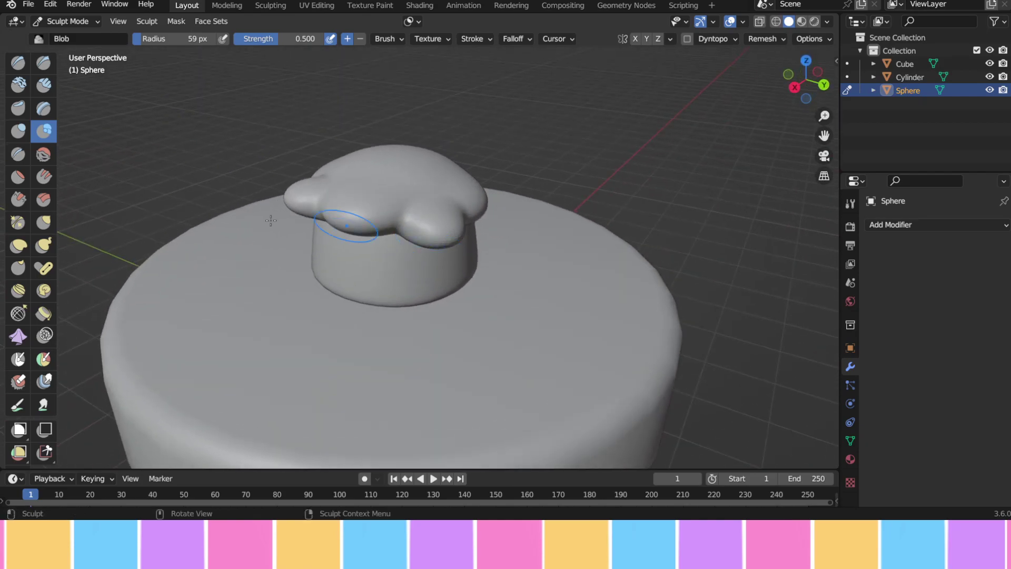
- Switch to the Grab brush with a 97 px radius and start pulling the lobes down over the cup's wall
left_click(43, 222)
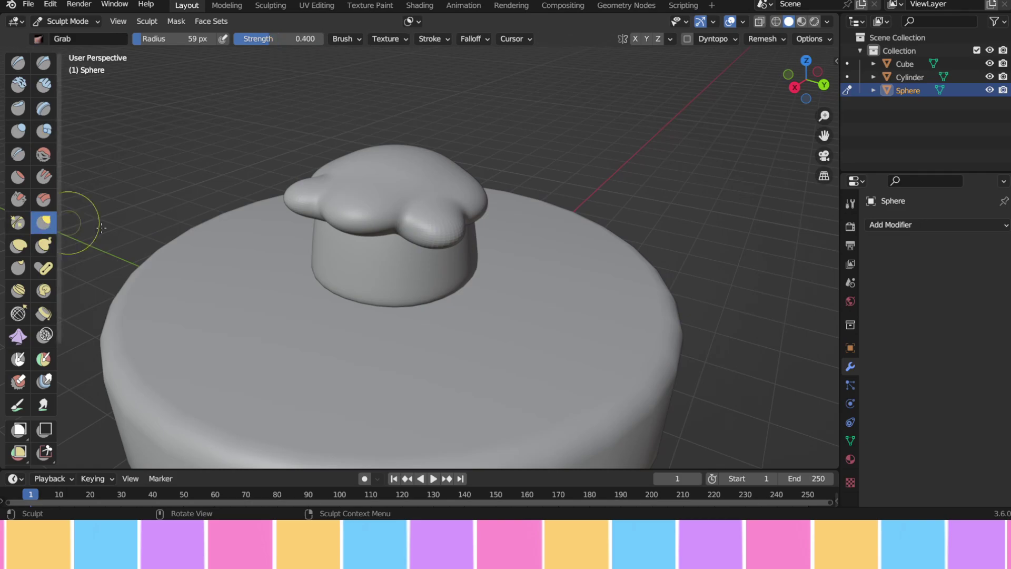
key("f")
left_click(451, 248)
middle_click_drag(451, 248, 499, 200)
left_click_drag(487, 191, 495, 204)
left_click_drag(495, 249, 492, 232)
mouse_move(492, 232)
middle_mouse_down()
mouse_move(496, 242)
mouse_move(564, 210)
mouse_move(496, 188)
middle_mouse_up()
left_click_drag(495, 191, 511, 229)
middle_click_drag(512, 228, 519, 234)
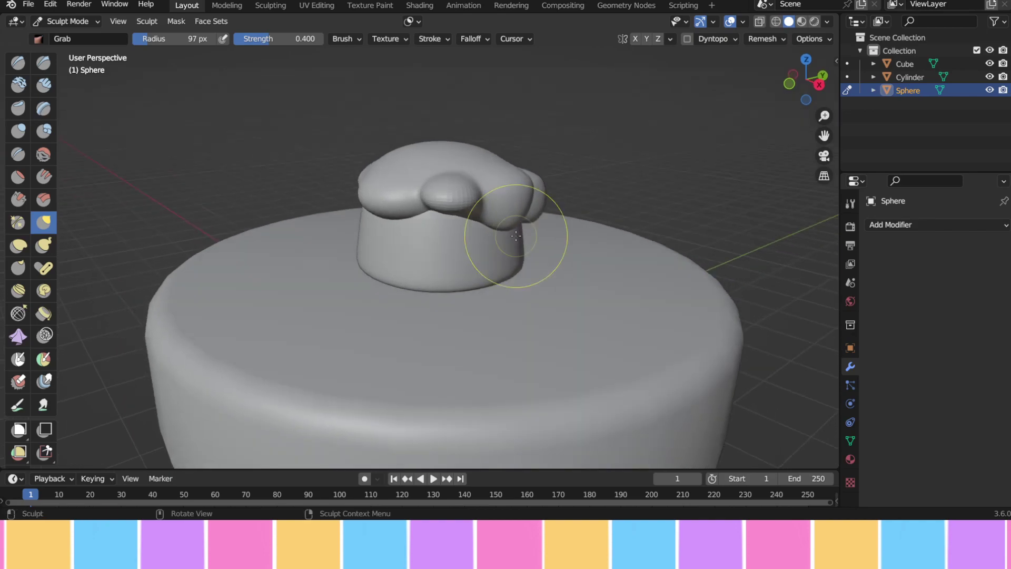
mouse_move(522, 180)
left_mouse_down()
mouse_move(540, 179)
mouse_move(535, 188)
left_mouse_up()
- Grab the lobes on the dome's +Y and +X sides and stretch them downward into uneven drips
middle_click_drag(536, 187, 305, 198)
left_click_drag(305, 199, 349, 226)
mouse_move(350, 226)
middle_mouse_down()
mouse_move(453, 209)
mouse_move(384, 219)
middle_mouse_up()
left_click_drag(384, 219, 383, 224)
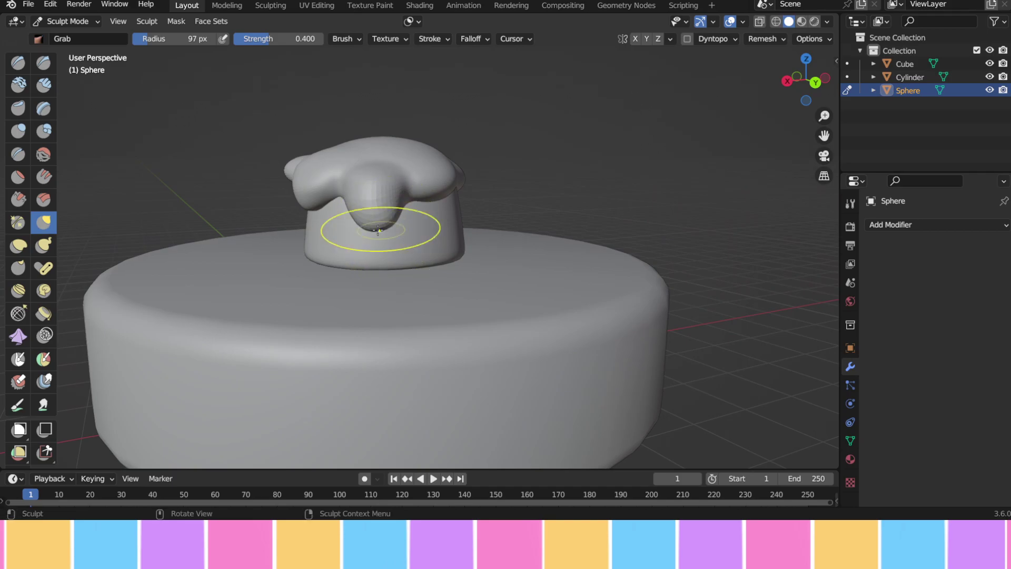
mouse_move(321, 217)
middle_mouse_down()
mouse_move(413, 244)
mouse_move(381, 241)
mouse_move(454, 217)
middle_mouse_up()
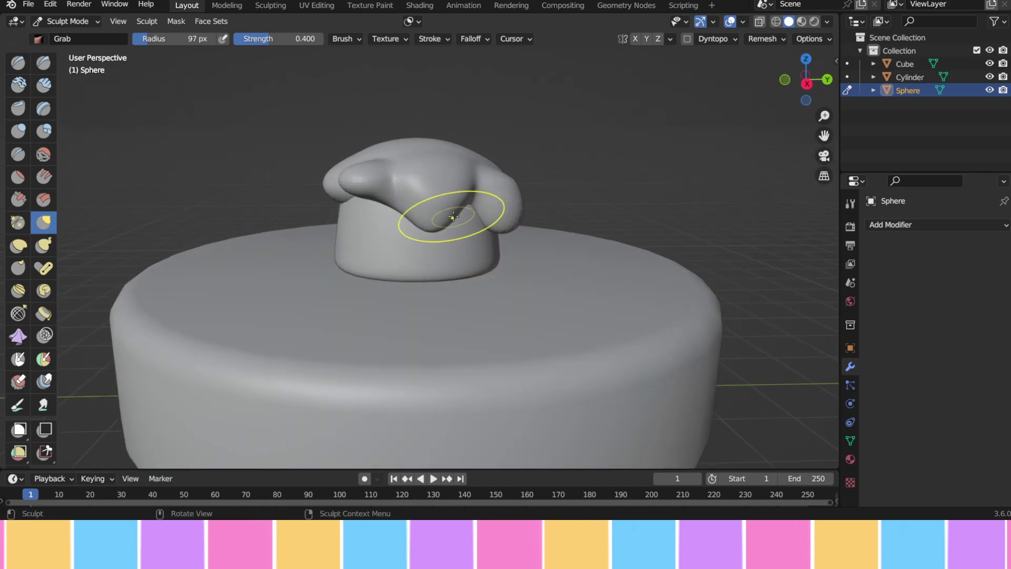
mouse_move(459, 222)
left_mouse_down()
mouse_move(404, 217)
mouse_move(391, 226)
left_mouse_up()
middle_click_drag(391, 226, 526, 211)
left_click_drag(512, 190, 513, 256)
mouse_move(512, 256)
middle_mouse_down()
mouse_move(442, 219)
mouse_move(573, 221)
middle_mouse_up()
left_click_drag(553, 173, 546, 165)
mouse_move(553, 204)
middle_mouse_down()
mouse_move(368, 205)
mouse_move(550, 211)
mouse_move(443, 228)
middle_mouse_up()
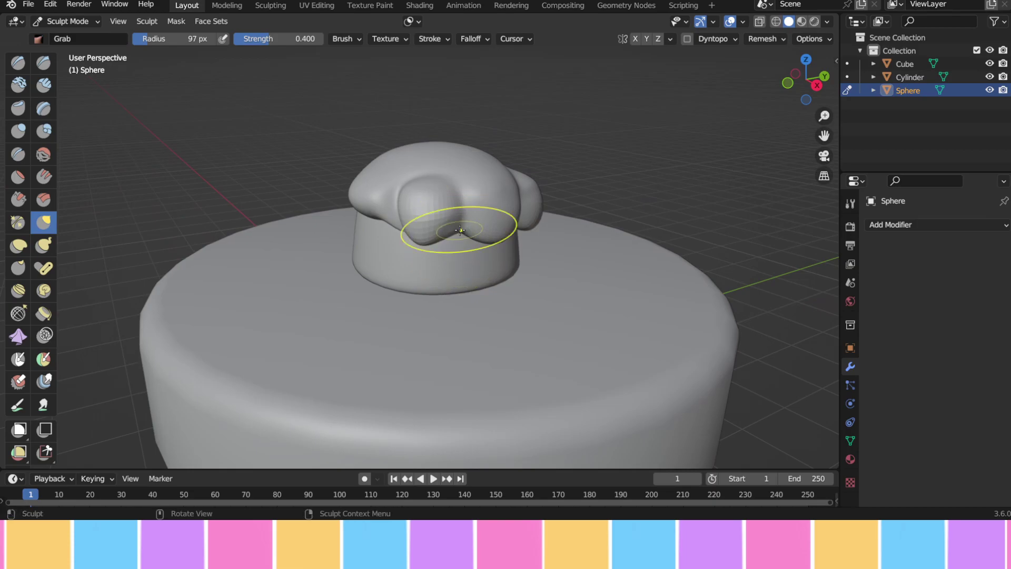
- Pull the remaining lobes down with the Grab brush, so drips of varied length surround the whole cup
left_click_drag(460, 213, 445, 251)
mouse_move(445, 252)
middle_mouse_down()
mouse_move(472, 224)
mouse_move(450, 230)
mouse_move(551, 225)
middle_mouse_up()
left_click_drag(491, 194, 490, 252)
middle_click_drag(463, 199, 429, 199)
left_click_drag(428, 201, 425, 205)
middle_click_drag(427, 257, 440, 216)
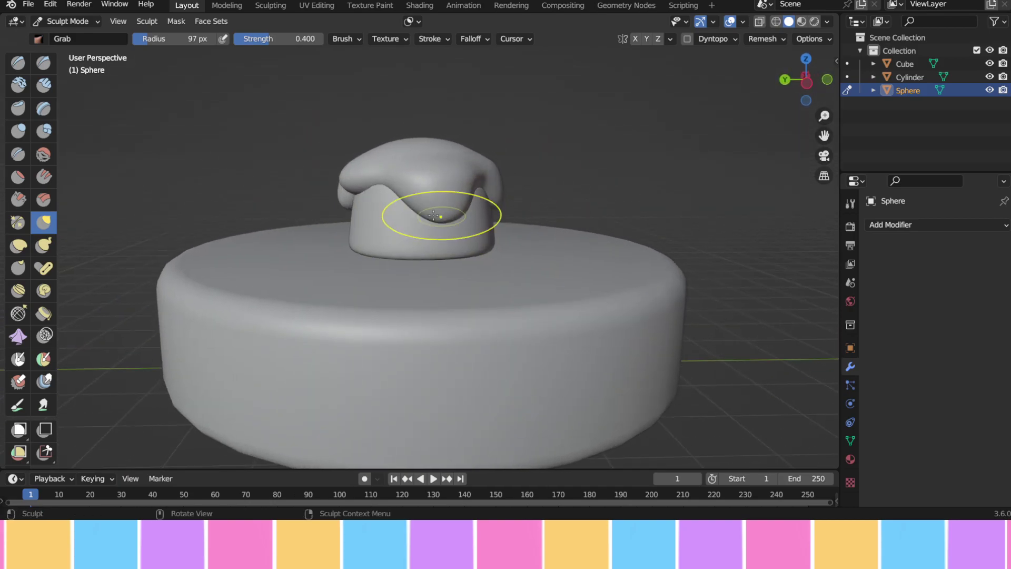
left_click_drag(416, 210, 405, 222)
middle_click_drag(404, 222, 552, 222)
left_click_drag(413, 202, 410, 204)
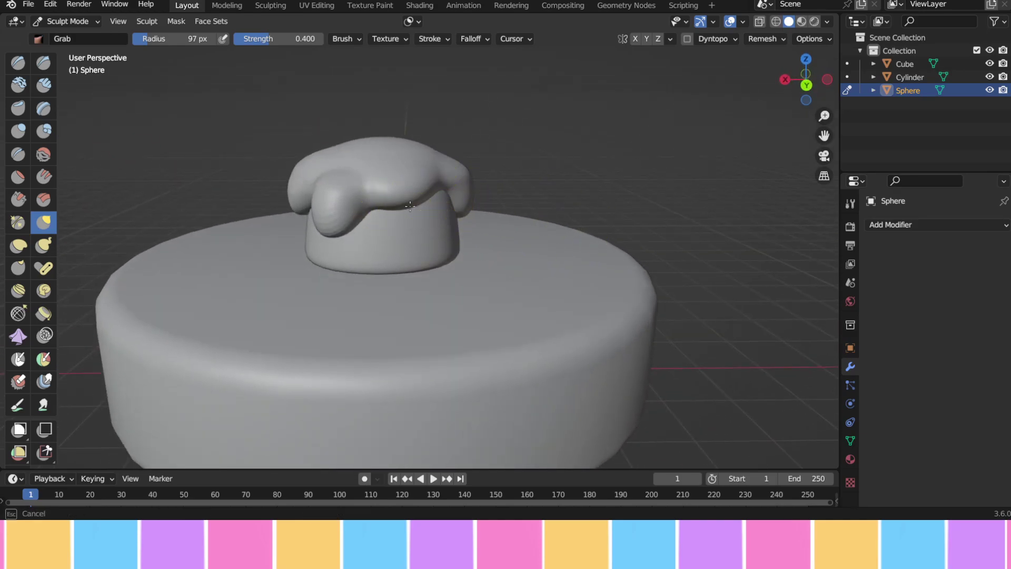
left_click_drag(413, 256, 428, 239)
mouse_move(428, 239)
middle_mouse_down()
mouse_move(525, 257)
mouse_move(531, 316)
mouse_move(495, 232)
mouse_move(460, 250)
mouse_move(520, 191)
mouse_move(400, 221)
mouse_move(354, 293)
mouse_move(322, 204)
mouse_move(342, 182)
mouse_move(369, 176)
mouse_move(439, 207)
mouse_move(370, 216)
middle_mouse_up()
- Switch the Blob brush to subtract with a 106 px radius and carve a round hollow into the dome's top from above
left_click(46, 131)
mouse_move(480, 157)
middle_mouse_down()
mouse_move(295, 176)
mouse_move(617, 145)
middle_mouse_up()
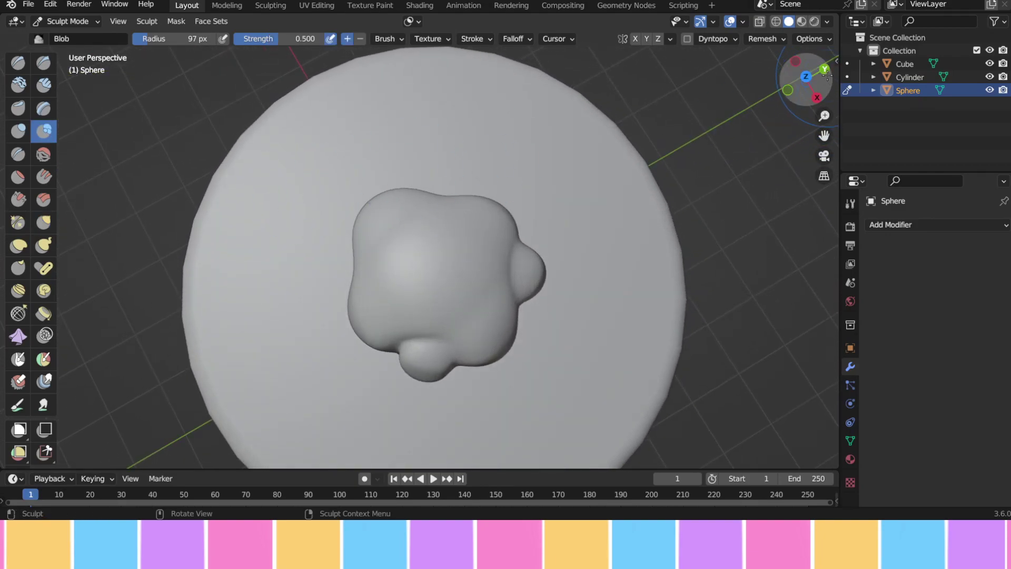
left_click(805, 75)
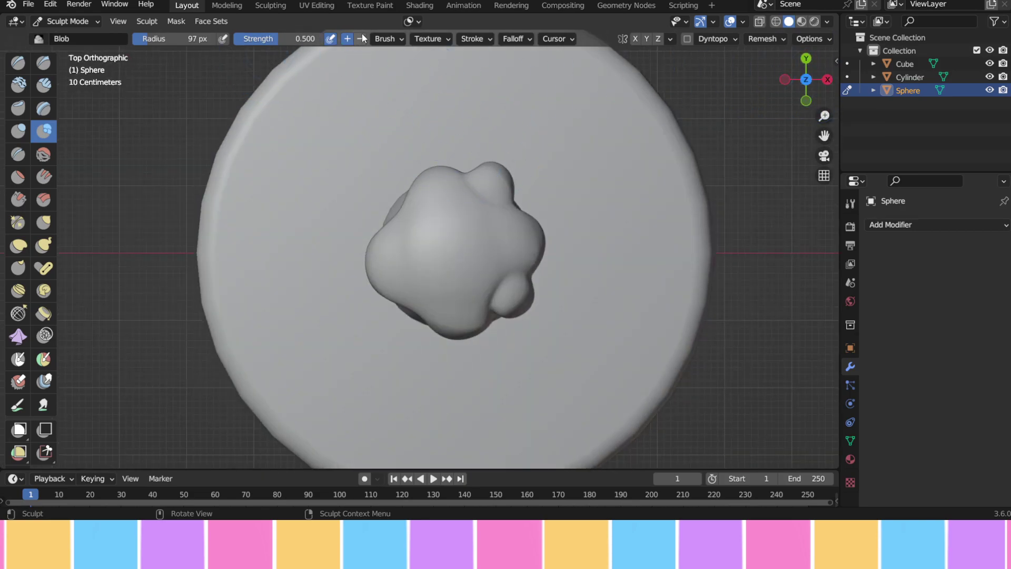
scroll(465, 264, "up", 2)
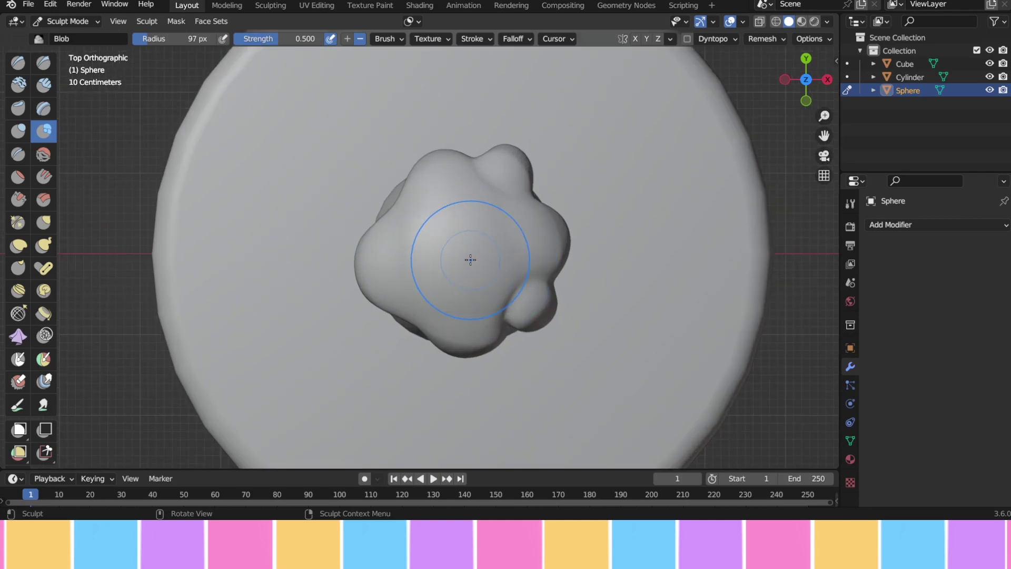
key("f")
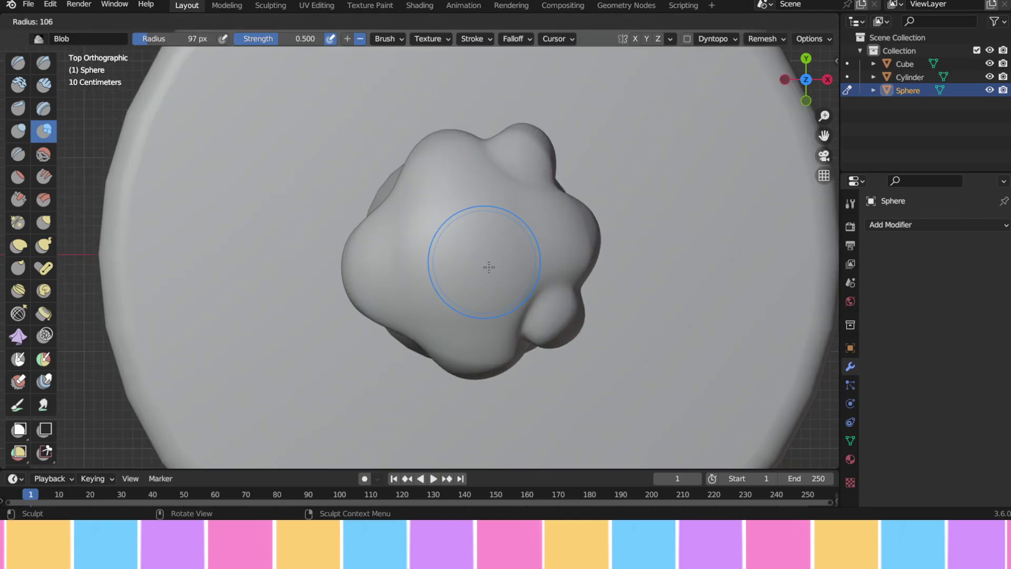
left_click(488, 267)
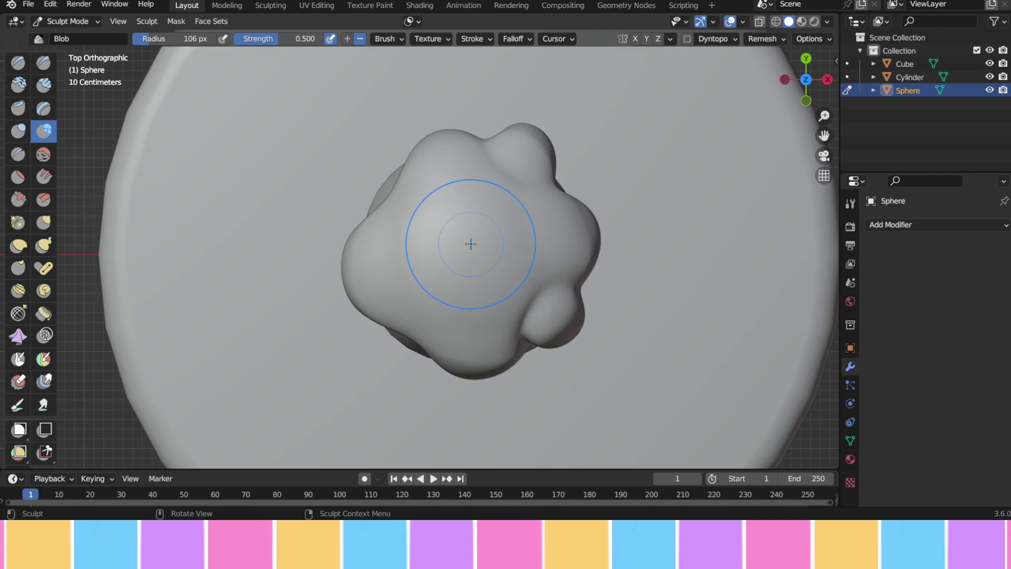
mouse_move(480, 249)
left_mouse_down()
mouse_move(469, 269)
mouse_move(474, 247)
mouse_move(502, 255)
left_mouse_up()
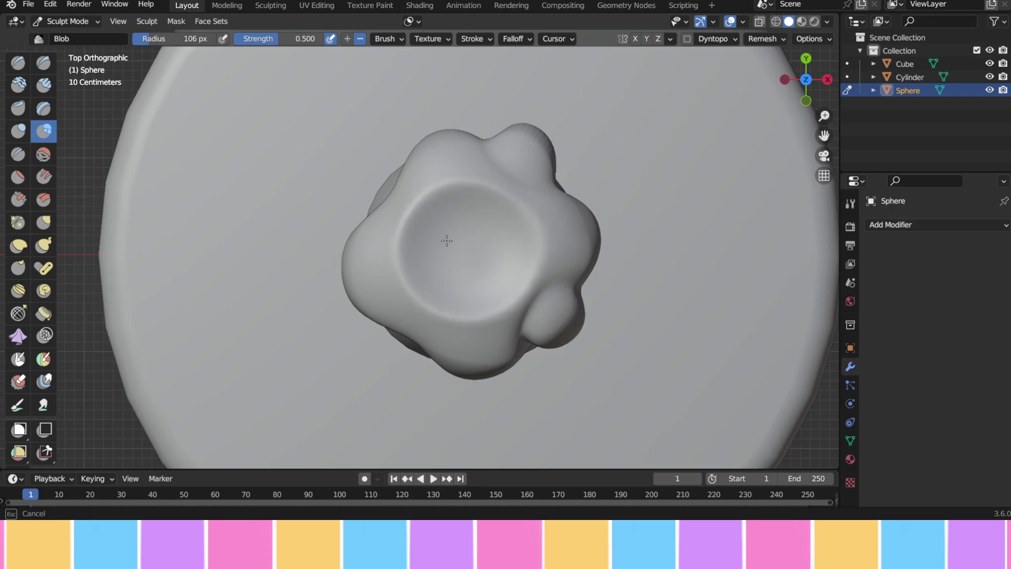
mouse_move(462, 235)
left_mouse_down()
mouse_move(475, 237)
mouse_move(476, 257)
mouse_move(456, 238)
mouse_move(467, 254)
left_mouse_up()
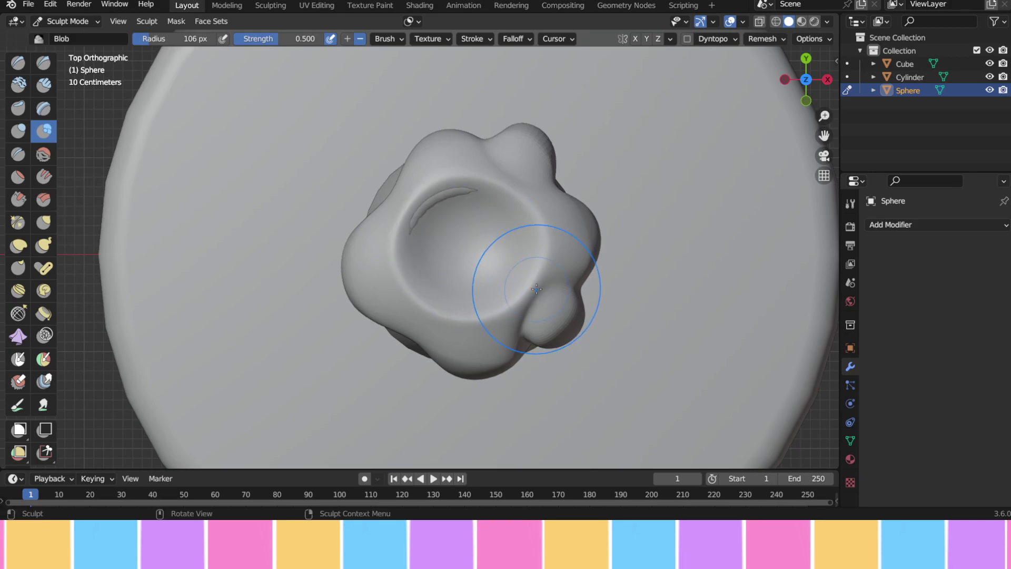
- Undo the last carving stroke, set the brush strength to 0.267 and lightly rework the hollow from the top view
key("ctrl+z")
mouse_move(548, 273)
middle_mouse_down()
mouse_move(522, 184)
mouse_move(474, 253)
mouse_move(267, 47)
middle_mouse_up()
left_click_drag(267, 47, 260, 39)
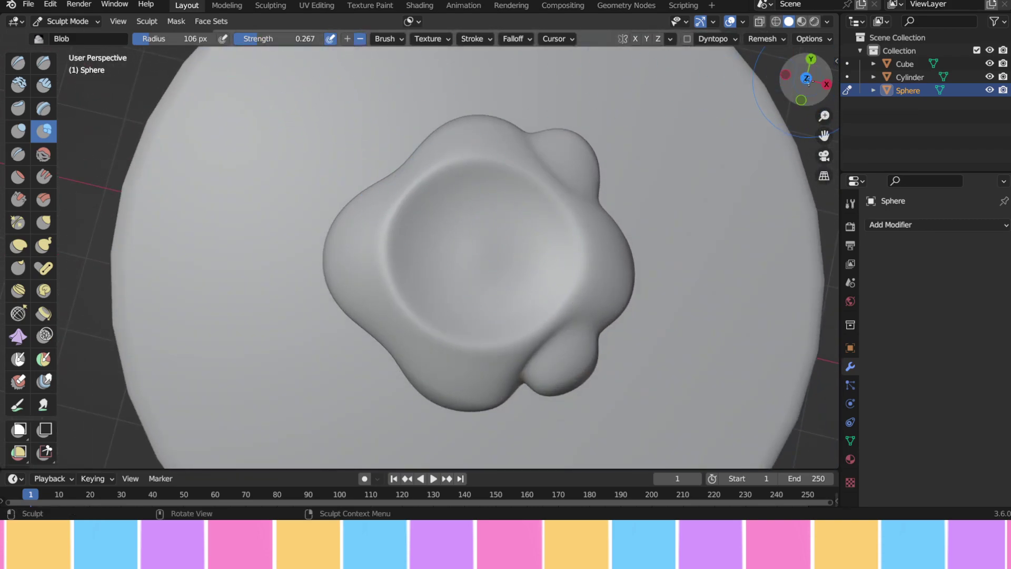
left_click(806, 78)
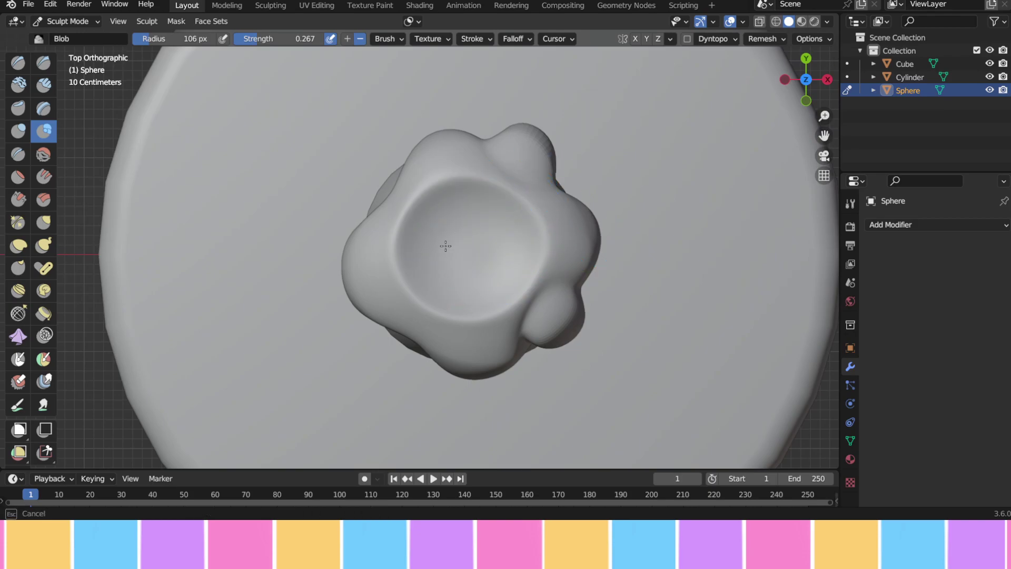
mouse_move(479, 237)
middle_mouse_down()
mouse_move(458, 188)
mouse_move(134, 196)
middle_mouse_up()
- Choose the Smooth brush, set its strength to 0.479 and soften the rim of the hollow in the dome's top
left_click(42, 223)
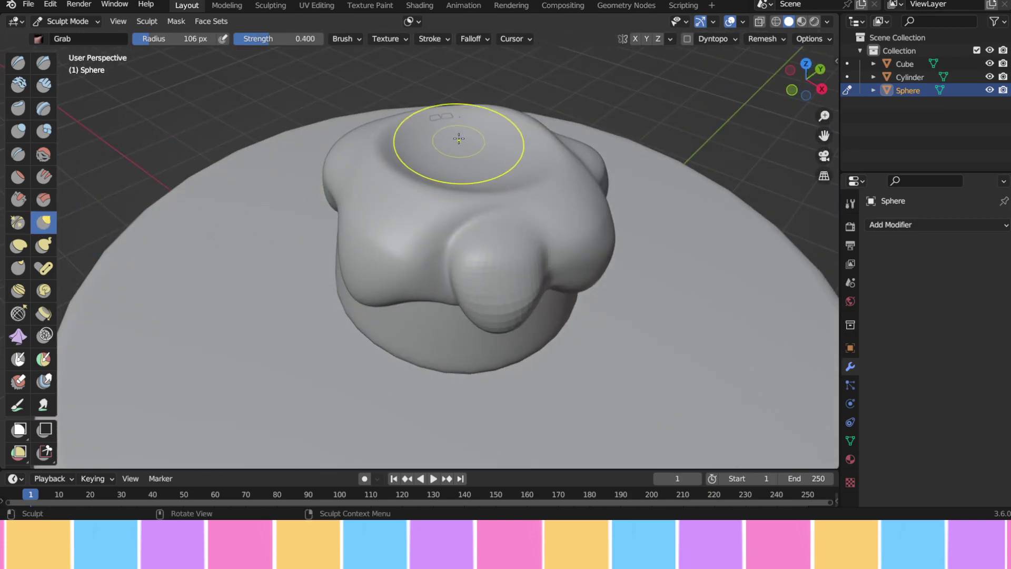
mouse_move(444, 103)
middle_mouse_down()
mouse_move(469, 163)
mouse_move(508, 127)
mouse_move(500, 105)
mouse_move(505, 132)
mouse_move(369, 179)
mouse_move(95, 154)
middle_mouse_up()
left_click(35, 153)
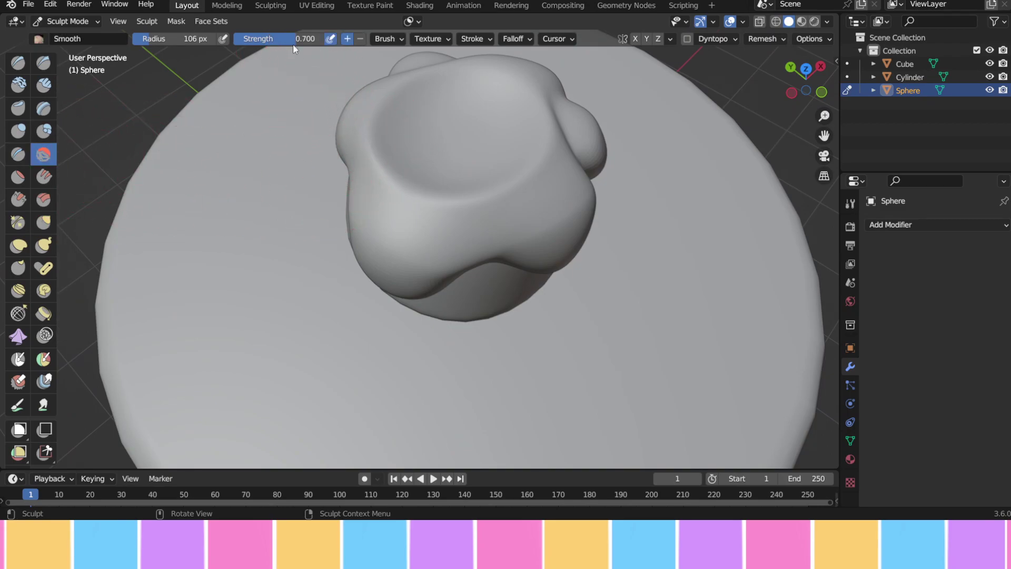
left_click_drag(406, 147, 450, 197)
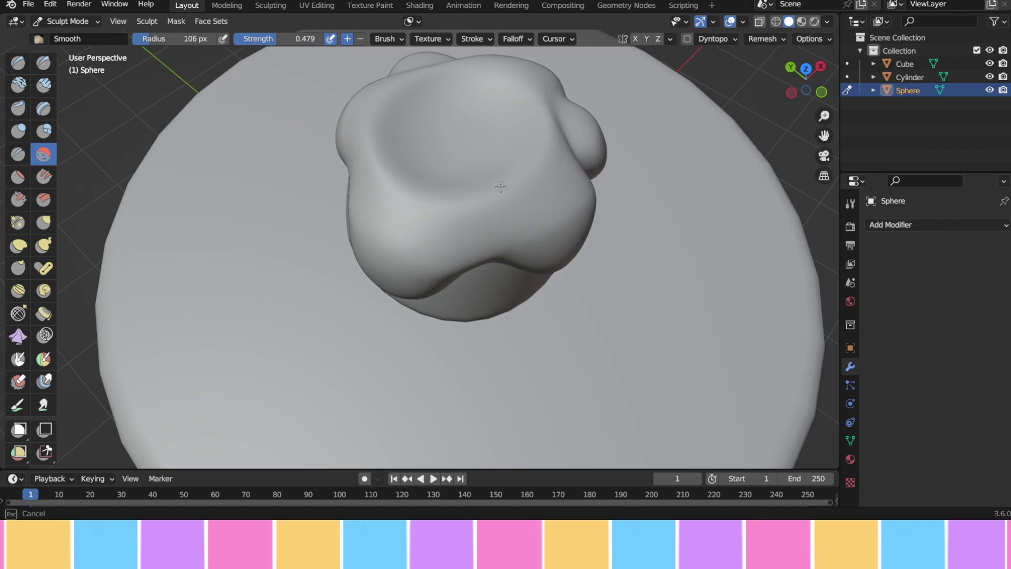
left_click_drag(400, 150, 472, 190)
middle_click_drag(471, 190, 472, 227)
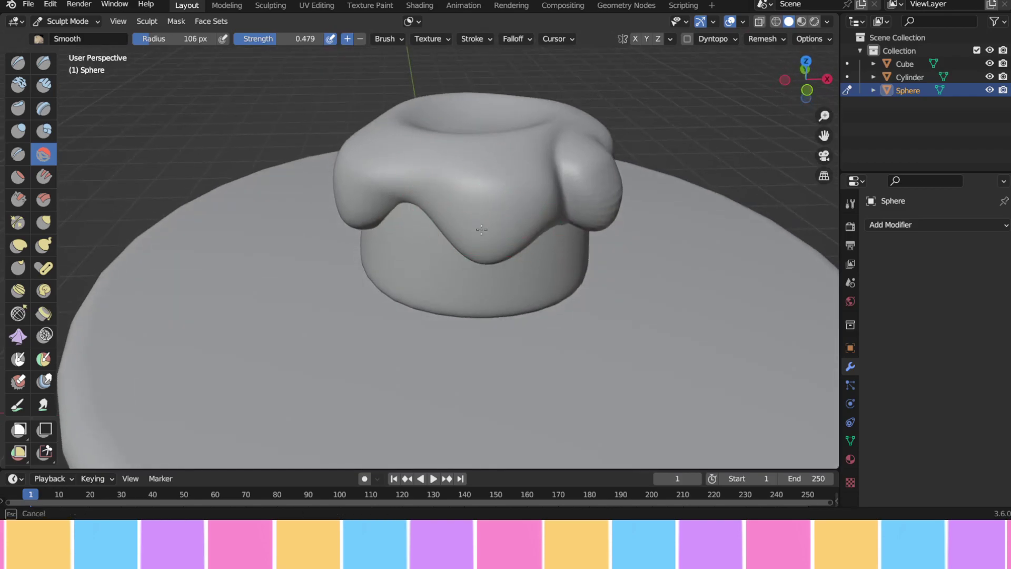
- Smooth the drips and the faceted bumps on the +X and +Y sides of the dome
middle_click_drag(530, 214, 440, 176)
mouse_move(440, 175)
left_mouse_down()
mouse_move(463, 187)
mouse_move(477, 148)
mouse_move(464, 205)
mouse_move(429, 232)
mouse_move(455, 228)
left_mouse_up()
middle_click_drag(451, 228, 406, 174)
left_click_drag(406, 174, 350, 174)
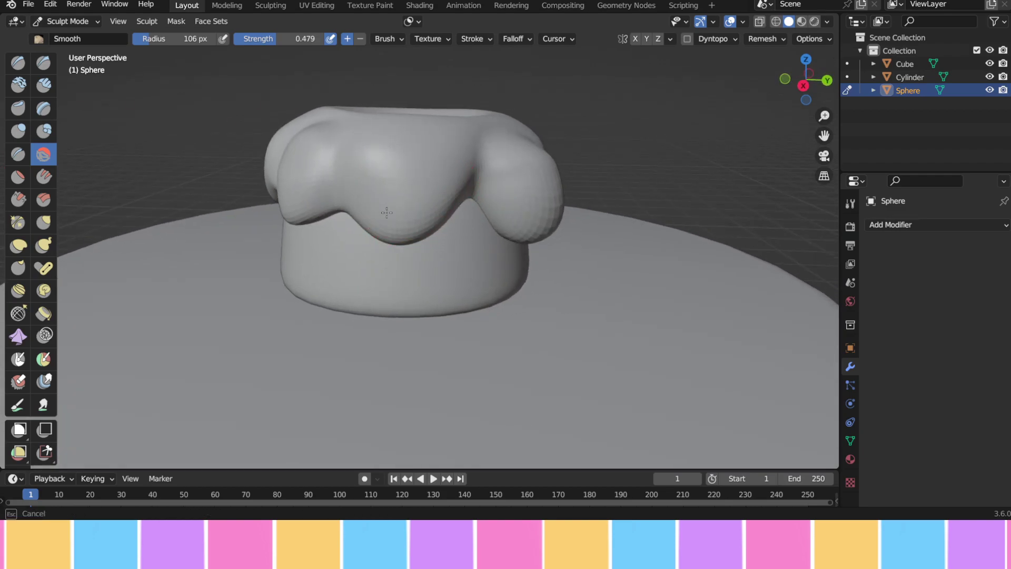
middle_click_drag(480, 218, 443, 193)
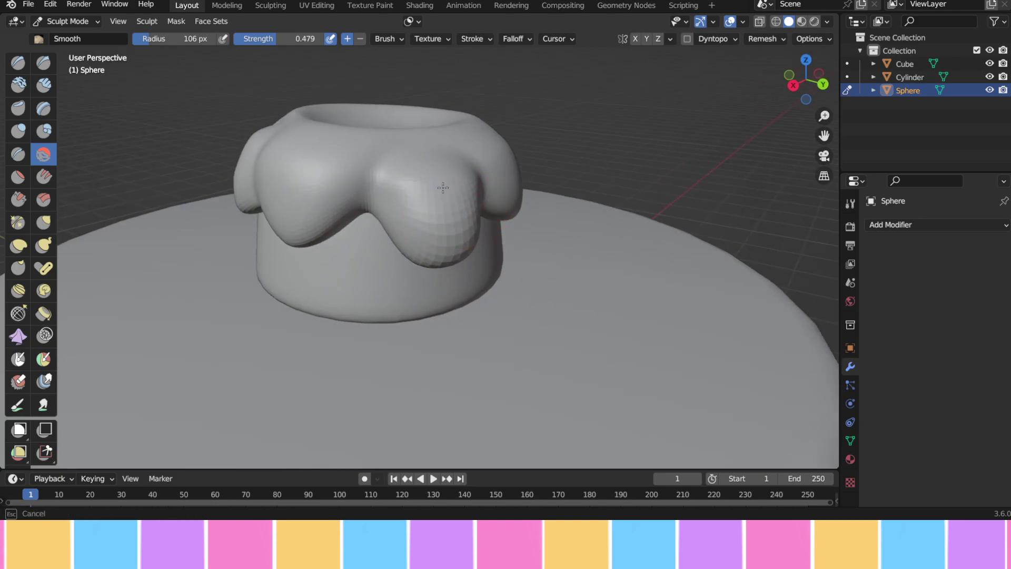
mouse_move(474, 191)
left_mouse_down()
mouse_move(416, 242)
mouse_move(400, 227)
left_mouse_up()
middle_click_drag(400, 227, 316, 258)
middle_click_drag(373, 214, 345, 200)
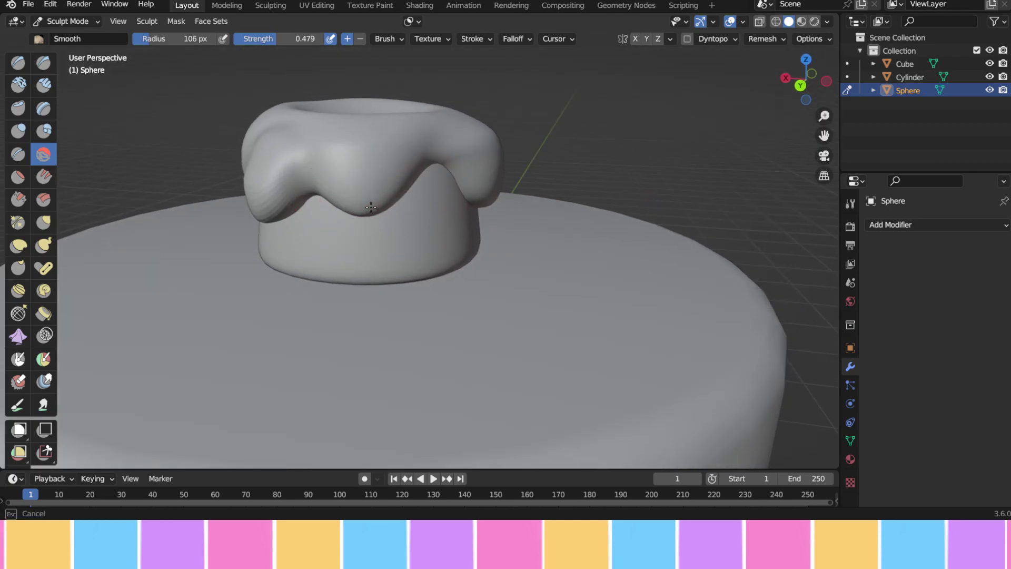
- Blend the small bulging lobe between the -Y and +X sides into its neighbouring drips with the Smooth brush
middle_click_drag(418, 147, 501, 191)
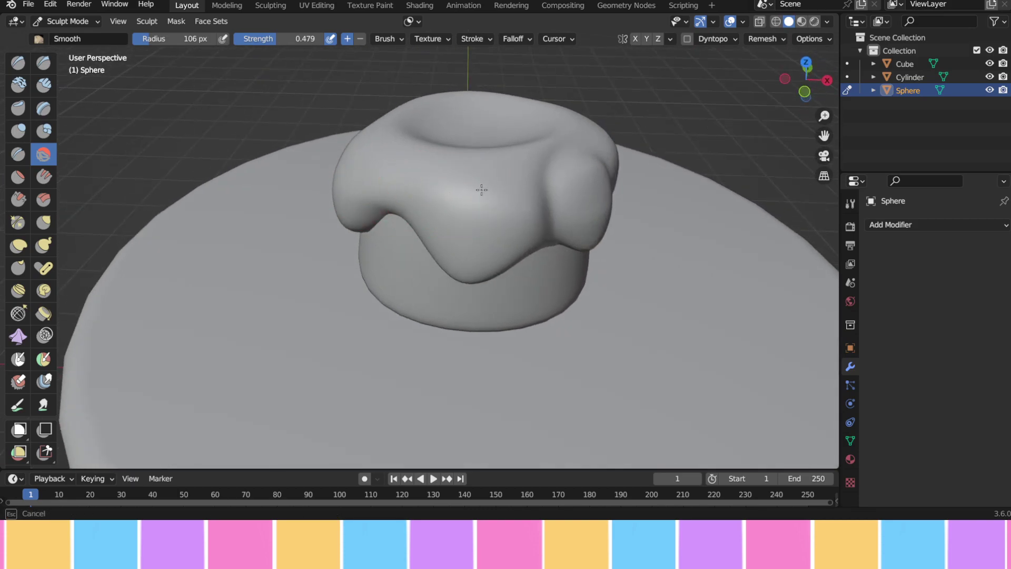
middle_click_drag(598, 199, 501, 177)
left_click_drag(501, 176, 426, 171)
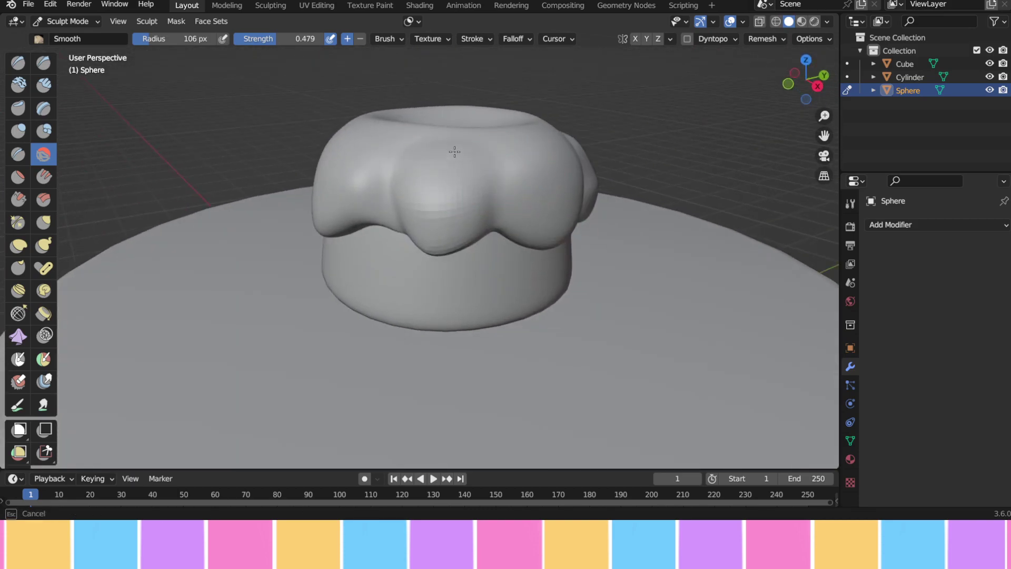
left_click_drag(435, 242, 461, 213)
mouse_move(461, 213)
middle_mouse_down()
mouse_move(424, 159)
mouse_move(392, 203)
mouse_move(469, 209)
mouse_move(334, 169)
middle_mouse_up()
middle_click_drag(244, 153, 451, 192)
mouse_move(451, 193)
left_mouse_down()
mouse_move(536, 214)
mouse_move(485, 203)
left_mouse_up()
mouse_move(485, 203)
middle_mouse_down()
mouse_move(298, 169)
mouse_move(280, 150)
middle_mouse_up()
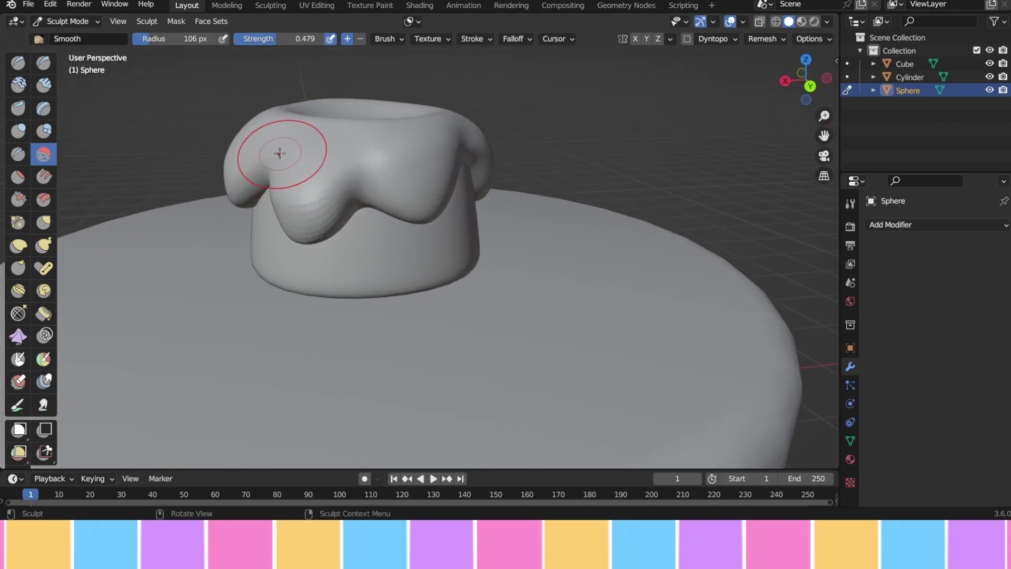
- Smooth the remaining creases between the drips all around the dome, and check the shape from several sides
middle_click_drag(463, 156, 312, 169)
left_click_drag(362, 176, 402, 149)
mouse_move(539, 161)
middle_mouse_down()
mouse_move(397, 169)
mouse_move(451, 172)
mouse_move(494, 125)
middle_mouse_up()
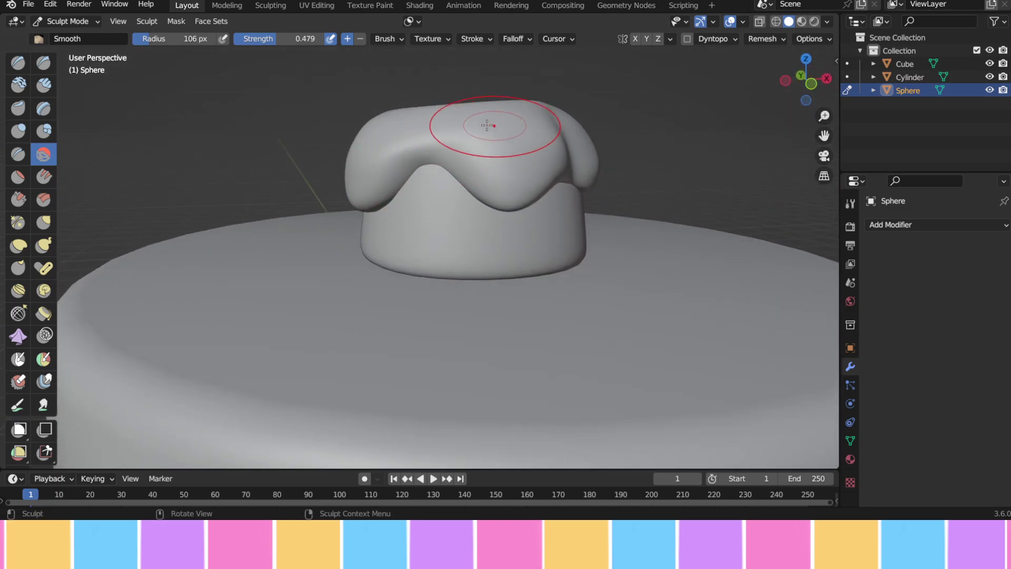
middle_click_drag(578, 133, 543, 149)
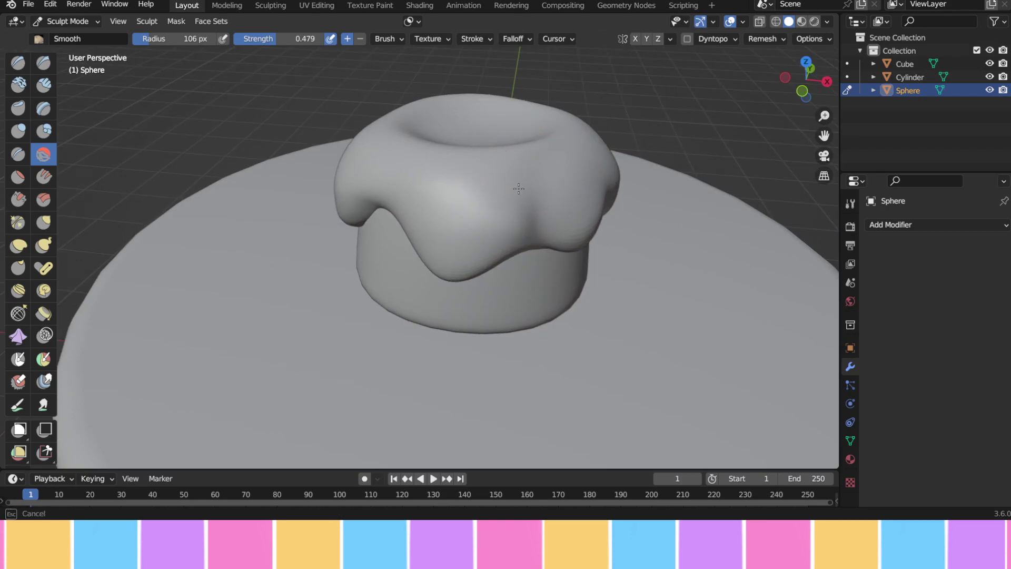
middle_click_drag(525, 265, 519, 237)
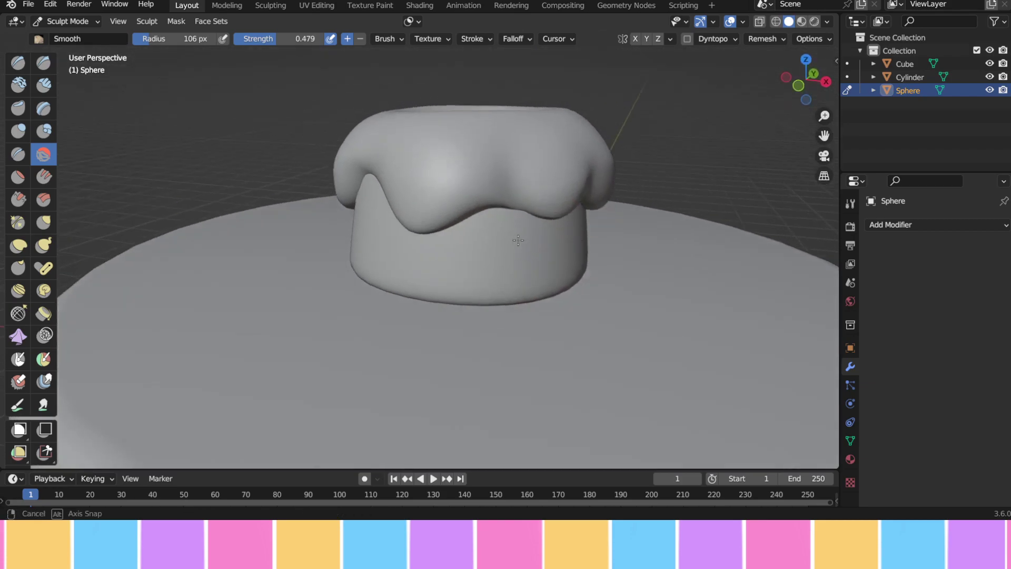
middle_click_drag(429, 237, 418, 203)
left_click_drag(418, 203, 531, 214)
mouse_move(530, 214)
middle_mouse_down()
mouse_move(384, 195)
mouse_move(510, 220)
middle_mouse_up()
left_click_drag(502, 221, 503, 221)
mouse_move(503, 221)
middle_mouse_down()
mouse_move(458, 216)
mouse_move(357, 237)
mouse_move(395, 266)
middle_mouse_up()
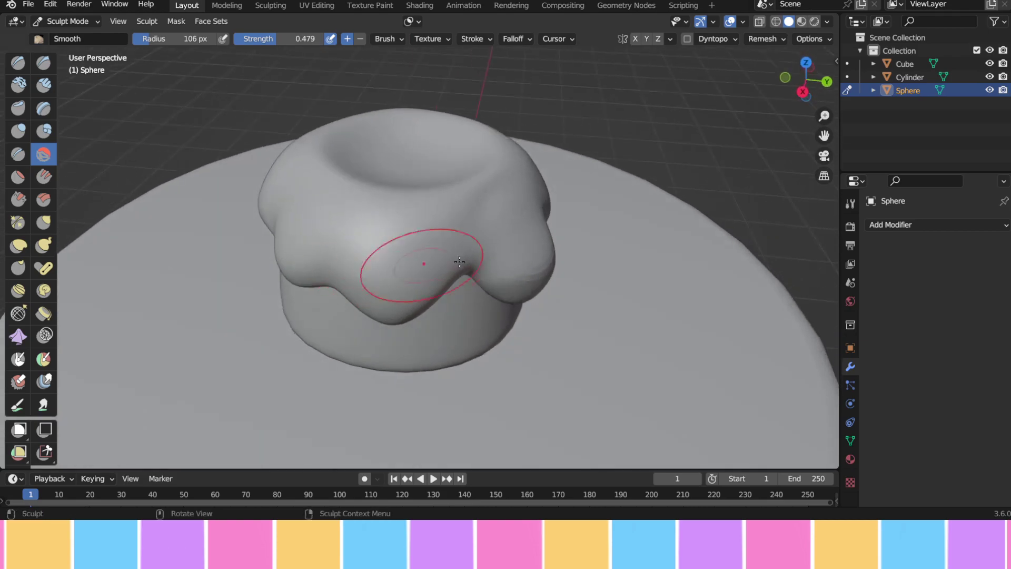
middle_click_drag(564, 266, 474, 248)
mouse_move(424, 231)
left_mouse_down()
mouse_move(357, 232)
mouse_move(401, 243)
left_mouse_up()
mouse_move(400, 243)
middle_mouse_down()
mouse_move(379, 247)
mouse_move(354, 232)
mouse_move(489, 267)
mouse_move(583, 255)
mouse_move(648, 293)
mouse_move(706, 268)
mouse_move(682, 282)
middle_mouse_up()
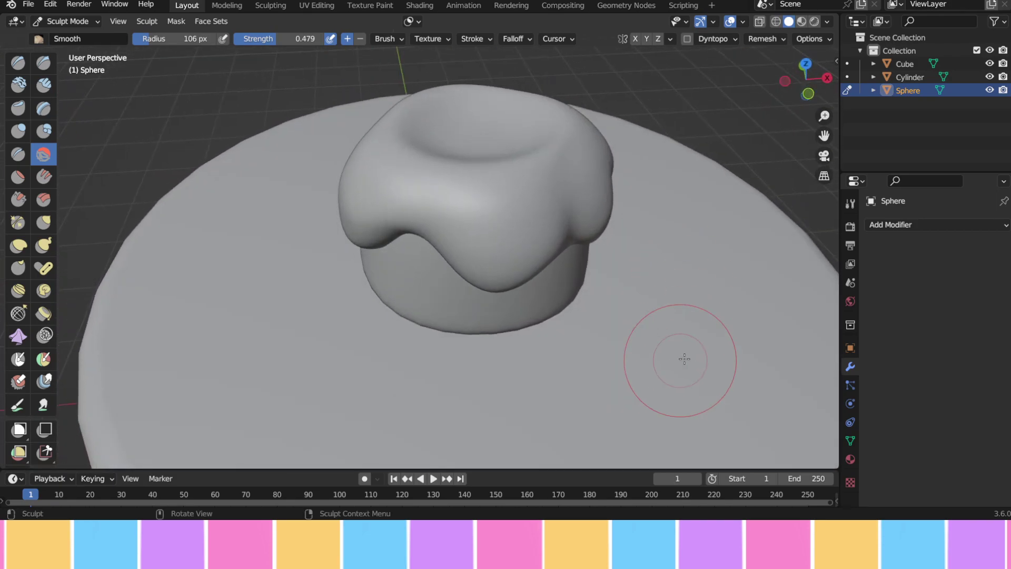
- Choose the Inflate/Deflate brush, set its radius to 96 px and strength to 0.355, and swell the drip on the dome's -X side
left_click(21, 130)
middle_click_drag(325, 160, 462, 139)
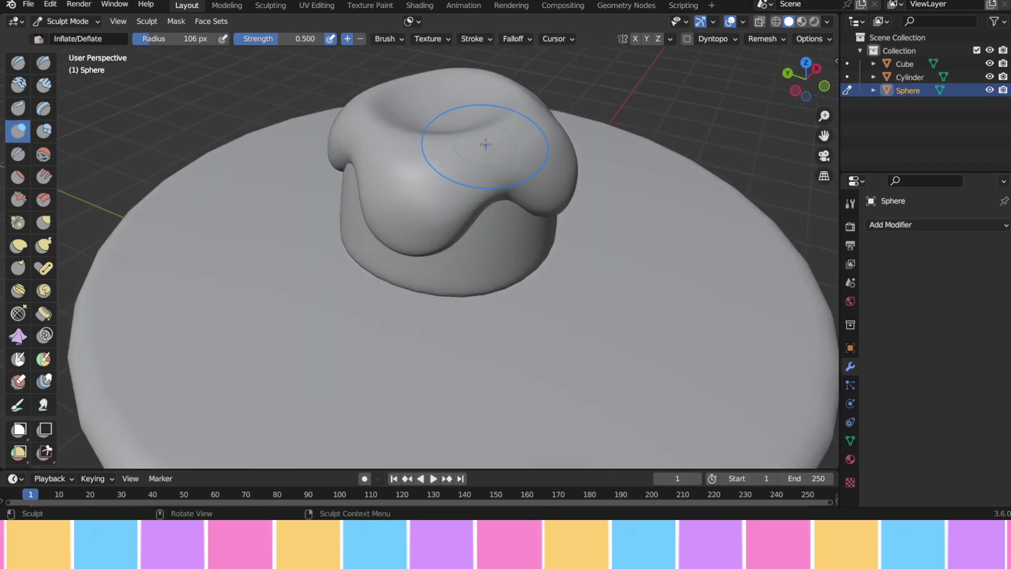
key("f")
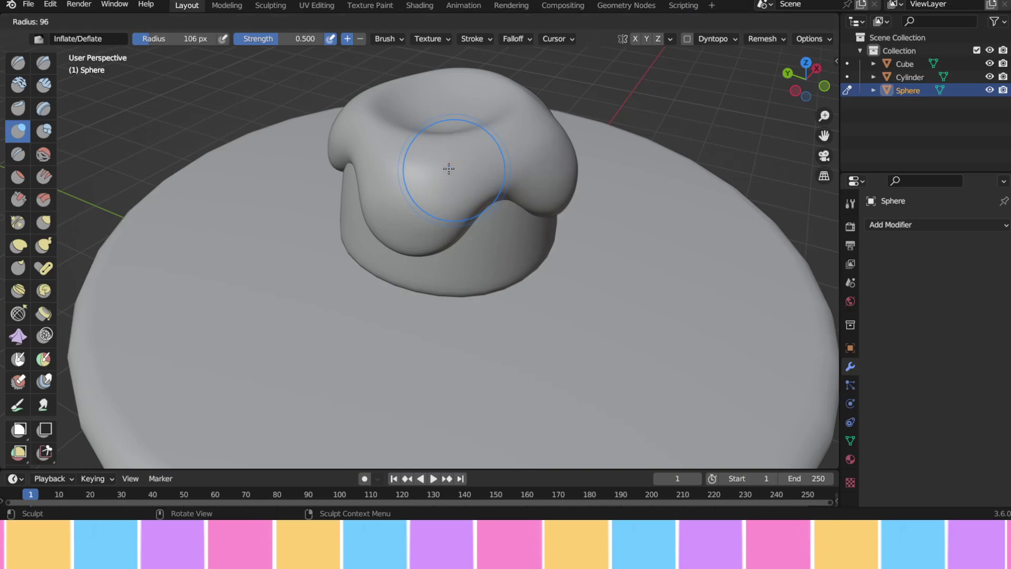
left_click(449, 168)
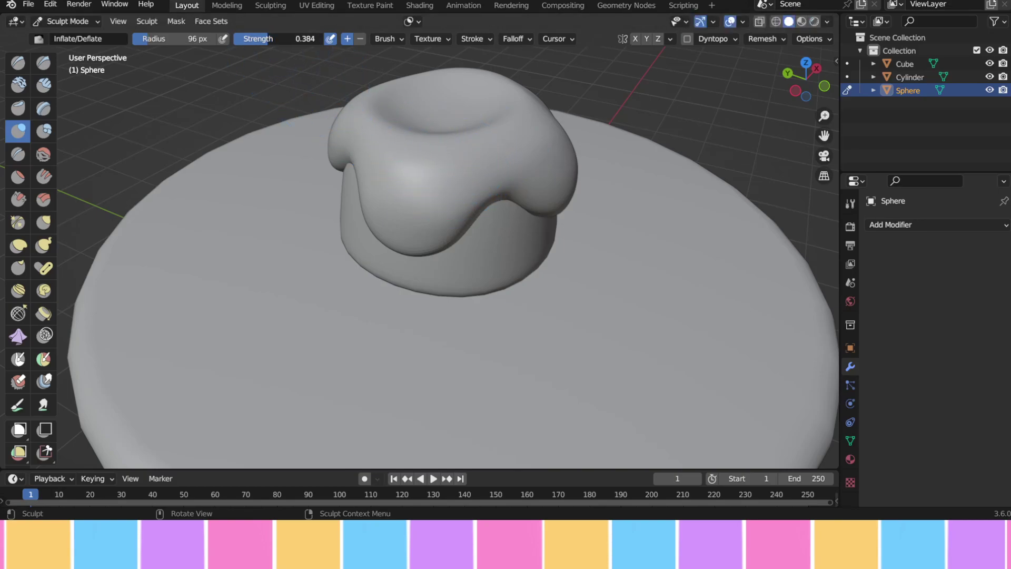
middle_click_drag(831, 142, 539, 213)
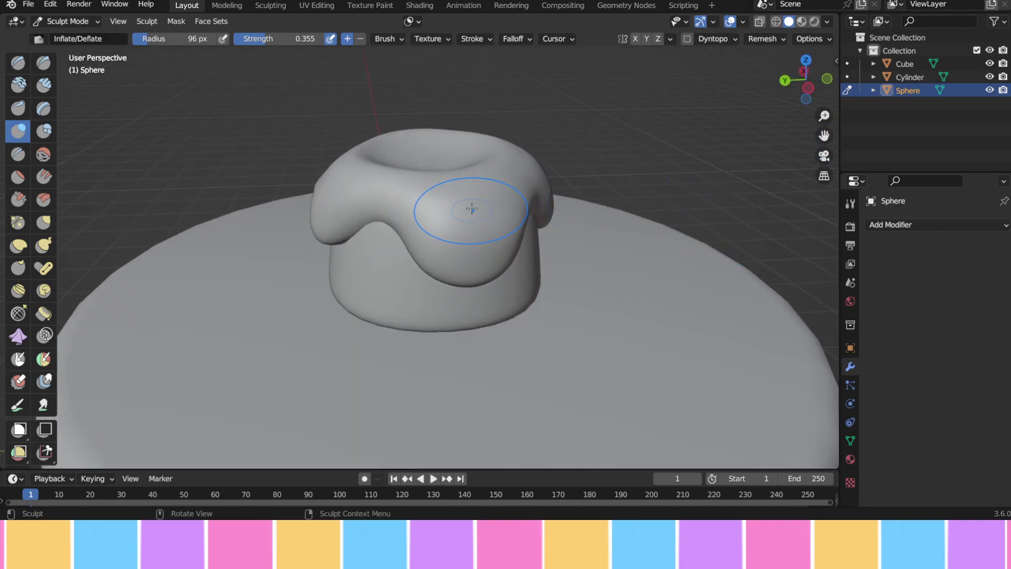
left_click_drag(468, 204, 478, 213)
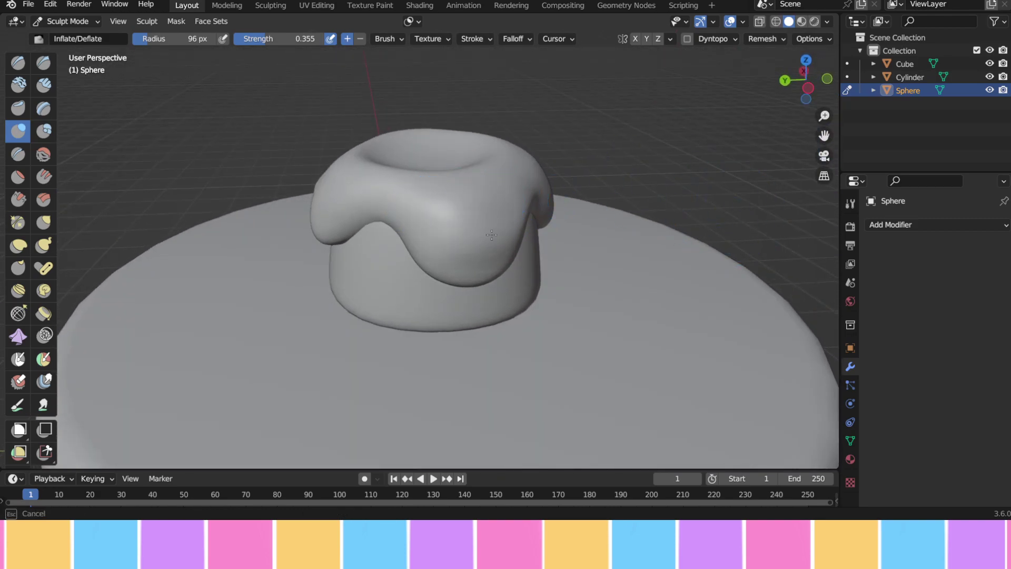
- Raise the Inflate/Deflate brush strength to 0.570 and puff up the drips on the dome's -Y side
middle_click_drag(438, 211, 422, 221)
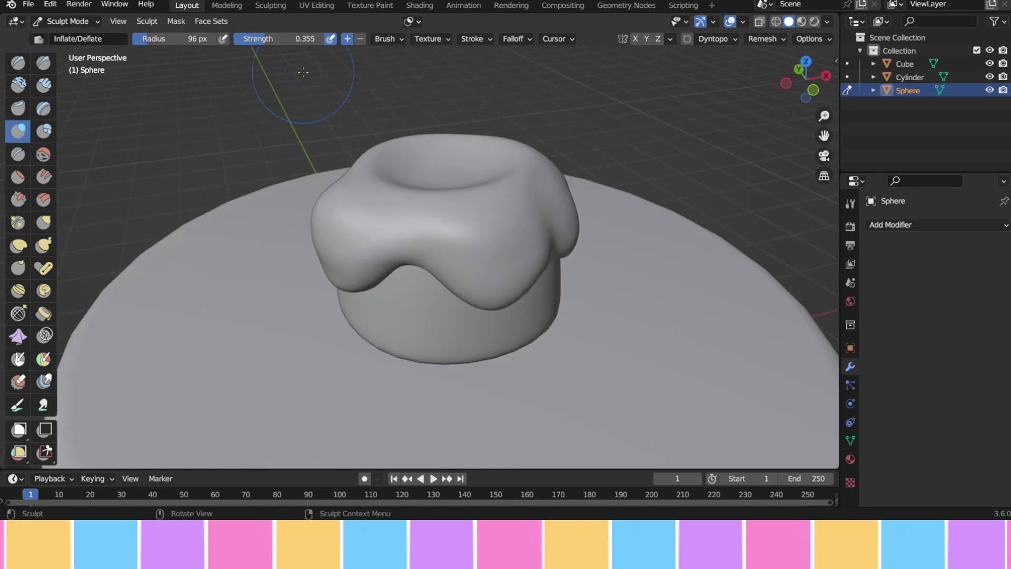
mouse_move(485, 210)
left_mouse_down()
mouse_move(503, 253)
mouse_move(414, 222)
mouse_move(474, 258)
left_mouse_up()
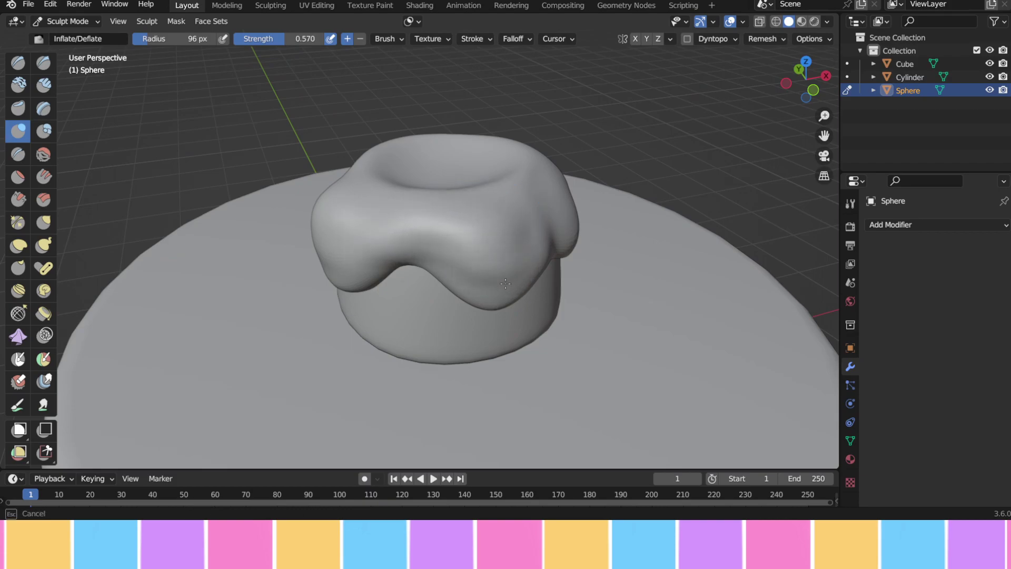
middle_click_drag(474, 258, 424, 225)
mouse_move(424, 225)
left_mouse_down()
mouse_move(466, 263)
mouse_move(451, 226)
left_mouse_up()
mouse_move(452, 226)
middle_mouse_down()
mouse_move(429, 232)
mouse_move(446, 252)
middle_mouse_up()
- Reduce the Inflate/Deflate brush radius to 43 px and fill out the lower ends of the -Y side drips
key("f")
left_click(410, 218)
middle_click_drag(384, 246, 448, 259)
middle_click_drag(446, 216, 481, 208)
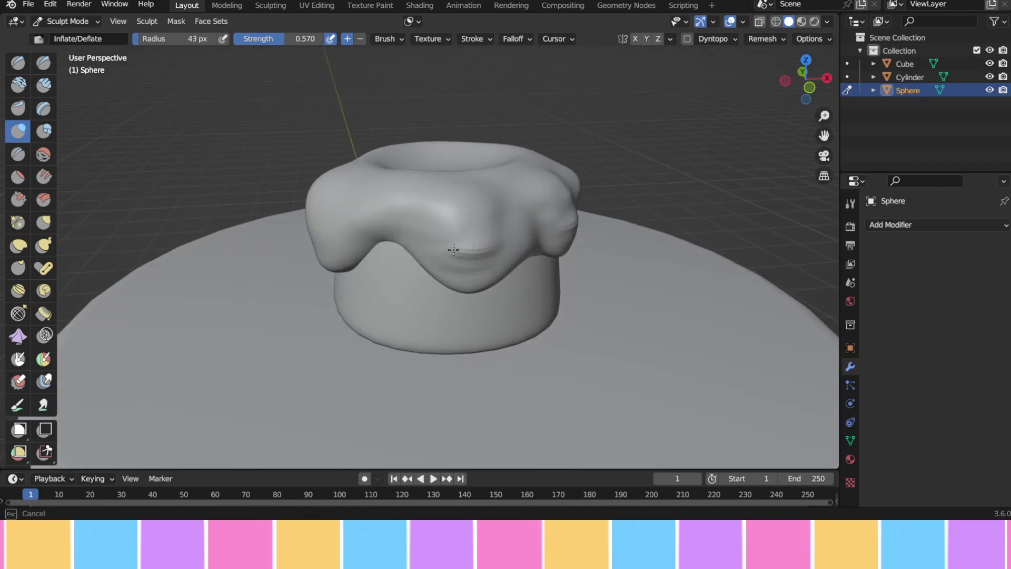
- Set the Inflate/Deflate brush radius to 61 px and thicken the drips on the dome's -X side
middle_click_drag(356, 209, 407, 238)
key("f")
left_click(418, 198)
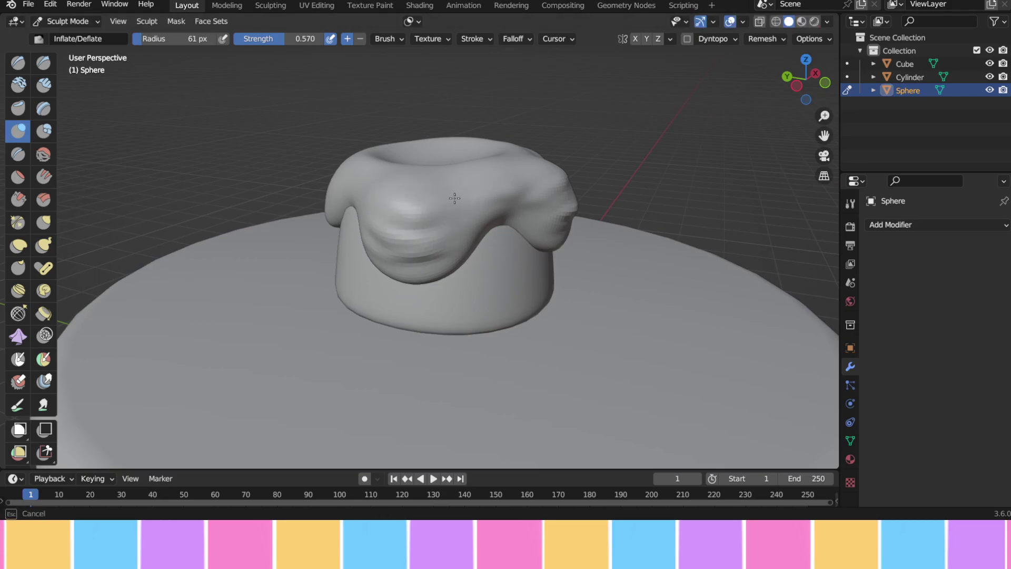
middle_click_drag(456, 186, 463, 180)
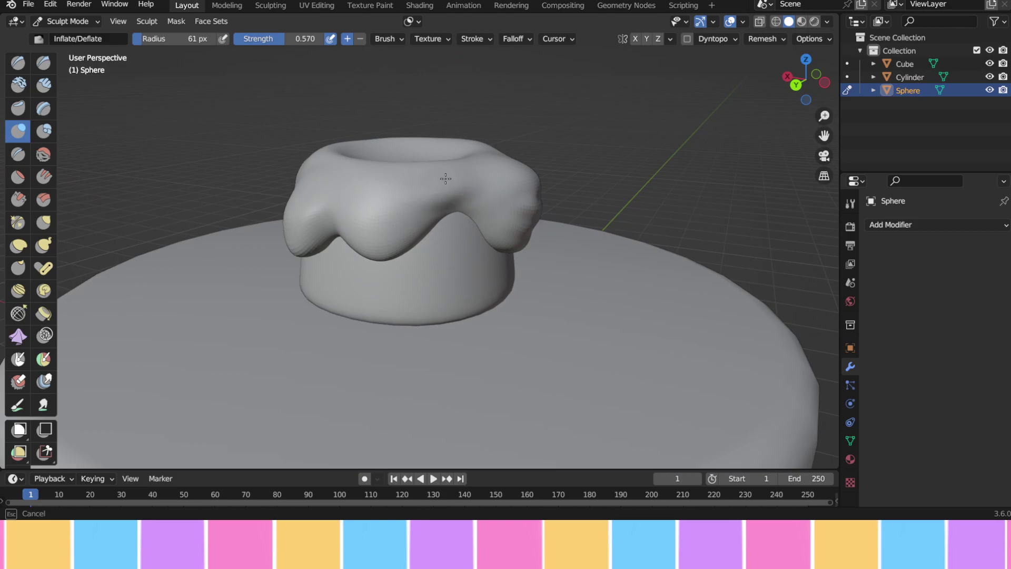
- Inflate the drips on the +Y and +X sides of the dome with the 61 px brush
middle_click_drag(365, 165, 427, 191)
left_click_drag(379, 234, 360, 244)
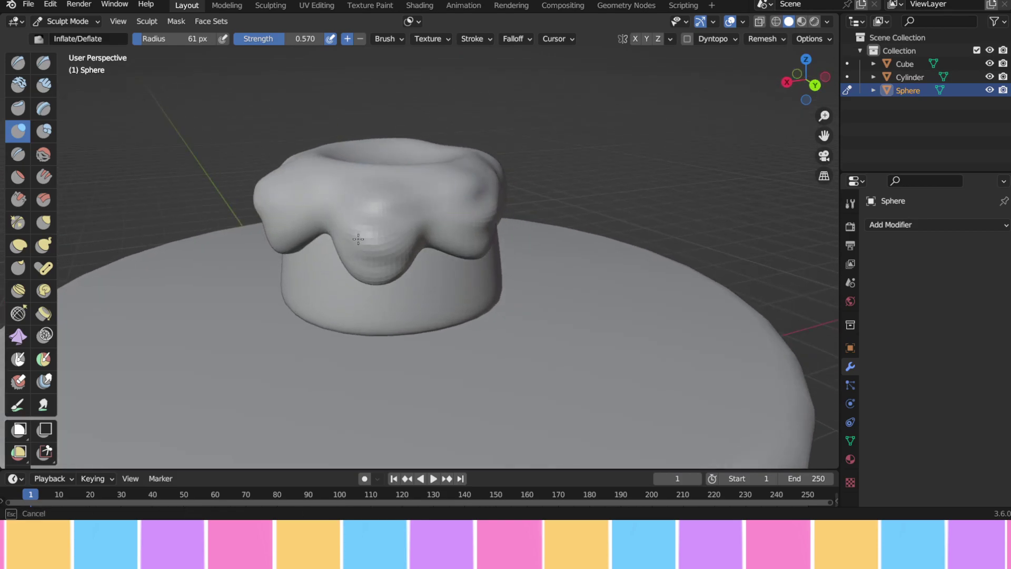
middle_click_drag(316, 199, 463, 198)
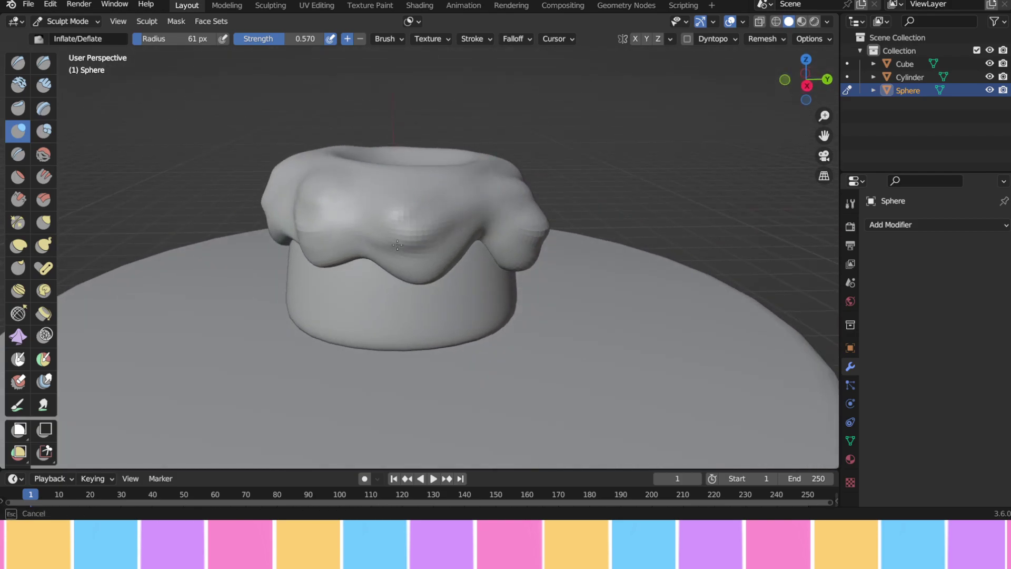
mouse_move(410, 256)
middle_mouse_down()
mouse_move(458, 232)
mouse_move(369, 189)
mouse_move(463, 226)
middle_mouse_up()
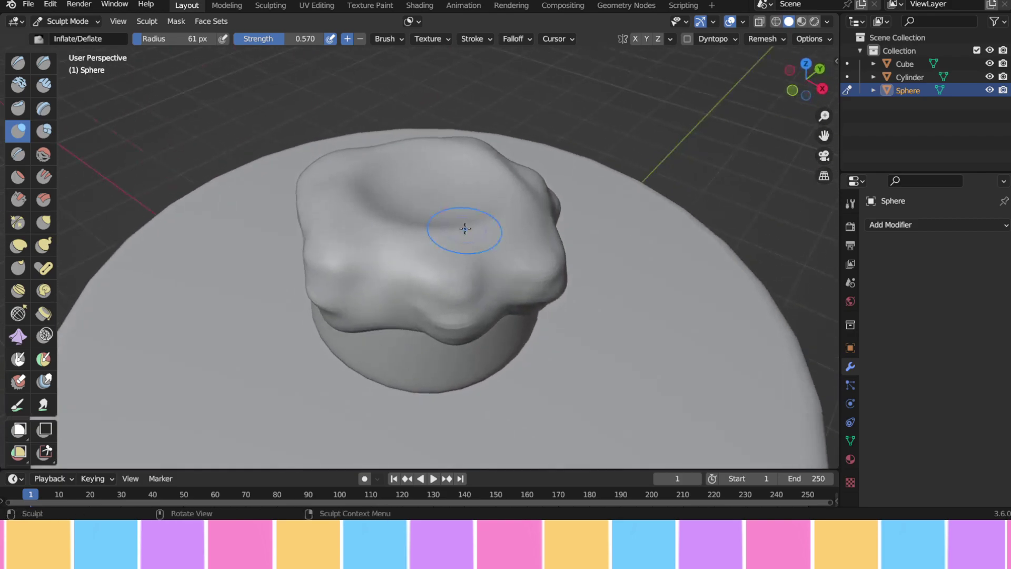
- Inflate parts of the hollow in the dome's top to make its surface uneven
left_click_drag(351, 202, 410, 186)
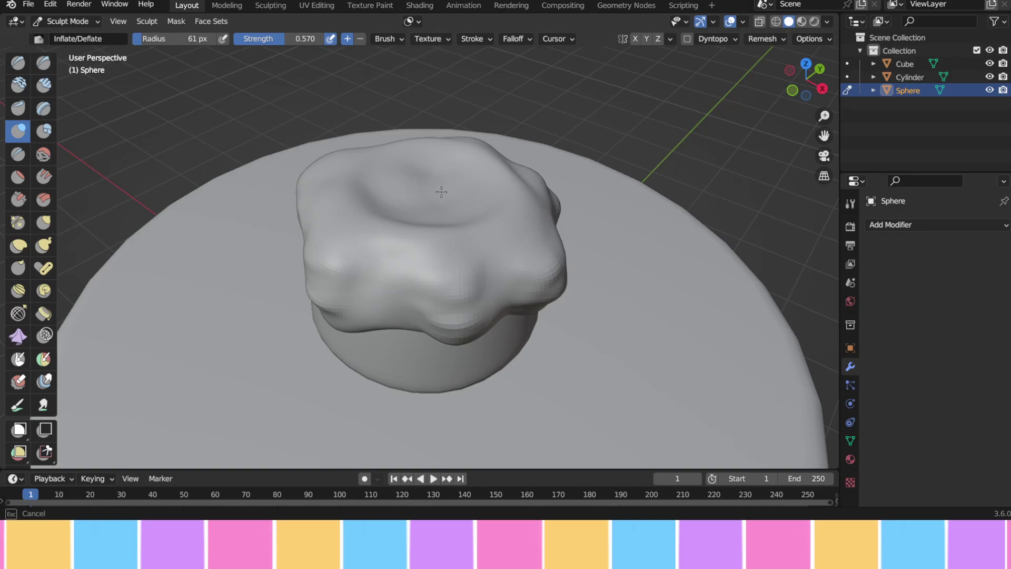
mouse_move(515, 193)
middle_mouse_down()
mouse_move(474, 174)
mouse_move(401, 174)
mouse_move(316, 200)
mouse_move(339, 181)
middle_mouse_up()
- Choose the Smooth brush with radius 141 px and strength 0.398, and soften the inflated bumps on the +X side drips
left_click(43, 153)
key("f")
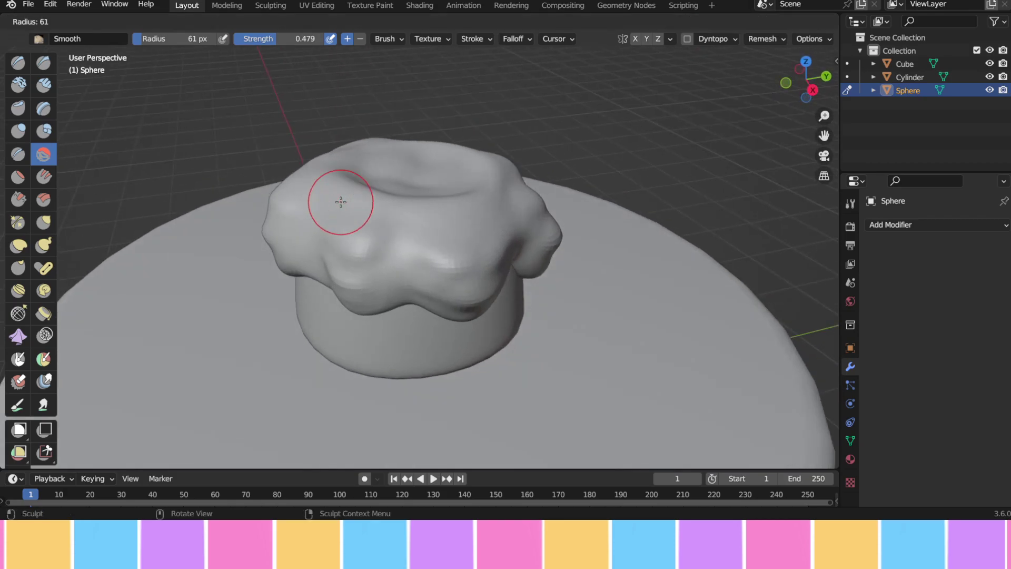
left_click(371, 220)
mouse_move(384, 226)
left_mouse_down()
mouse_move(337, 193)
mouse_move(352, 277)
left_mouse_up()
left_click_drag(478, 246, 463, 311)
mouse_move(463, 311)
middle_mouse_down()
mouse_move(379, 252)
mouse_move(371, 193)
mouse_move(395, 204)
mouse_move(407, 226)
middle_mouse_up()
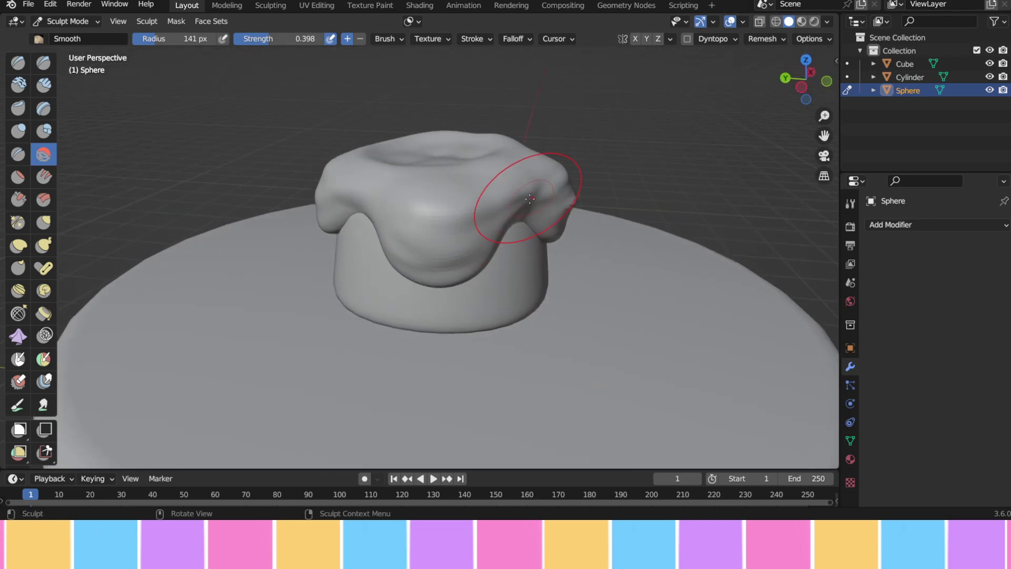
- Smooth the inflated drips on the remaining sides of the dome, working around from -X through -Y
middle_click_drag(533, 197, 418, 199)
mouse_move(485, 225)
middle_mouse_down()
mouse_move(439, 216)
mouse_move(460, 192)
mouse_move(339, 192)
middle_mouse_up()
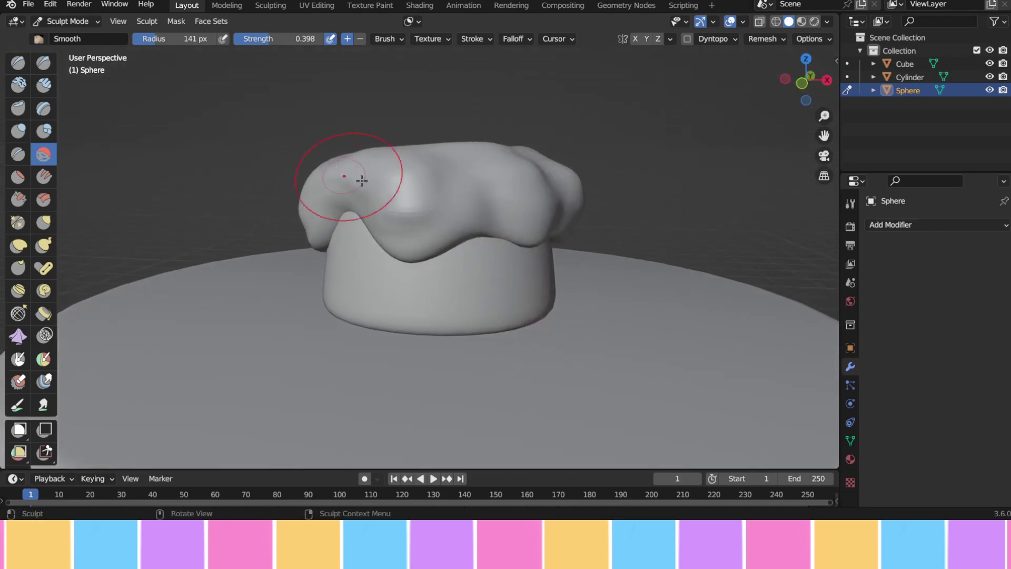
mouse_move(485, 198)
middle_mouse_down()
mouse_move(474, 212)
mouse_move(422, 197)
mouse_move(450, 188)
mouse_move(387, 262)
middle_mouse_up()
mouse_move(503, 175)
middle_mouse_down()
mouse_move(420, 215)
mouse_move(382, 203)
mouse_move(444, 195)
mouse_move(170, 109)
mouse_move(591, 147)
mouse_move(470, 129)
mouse_move(464, 158)
middle_mouse_up()
- Return to Object Mode and, with X-ray on, lower the dome slightly along Z onto the cup
left_click(66, 21)
left_click(102, 34)
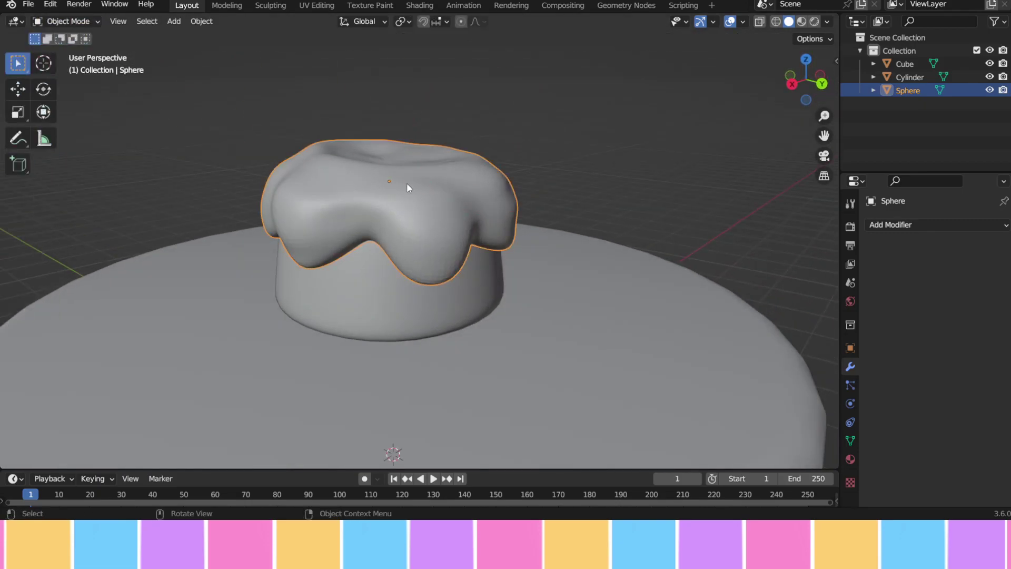
key("alt+z")
middle_click_drag(397, 182, 444, 170)
key("g")
key("z")
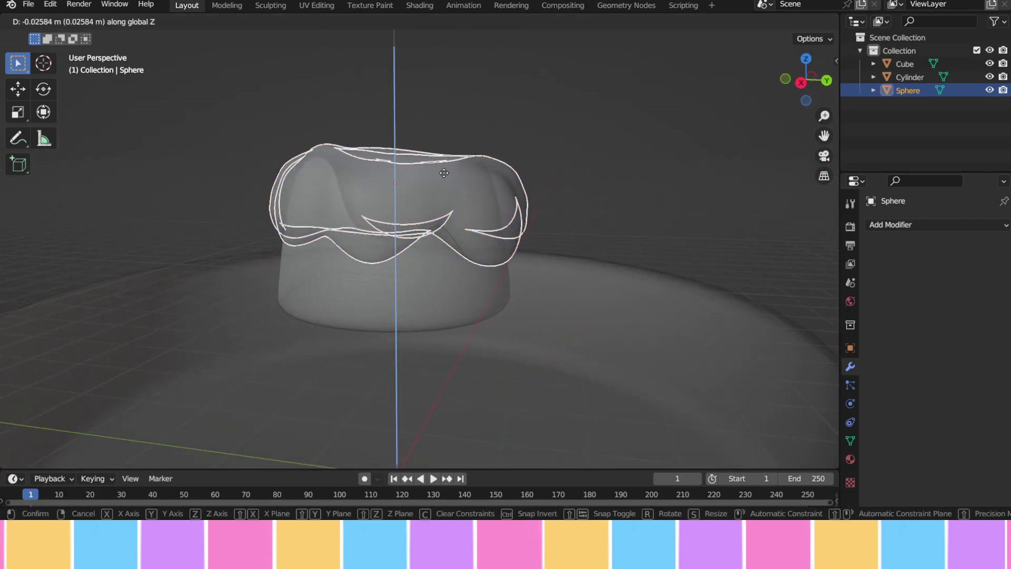
left_click(447, 170)
- Turn X-ray off and apply Shade Smooth to the sculpted dome
middle_click_drag(447, 170, 598, 119)
middle_click_drag(525, 201, 435, 174)
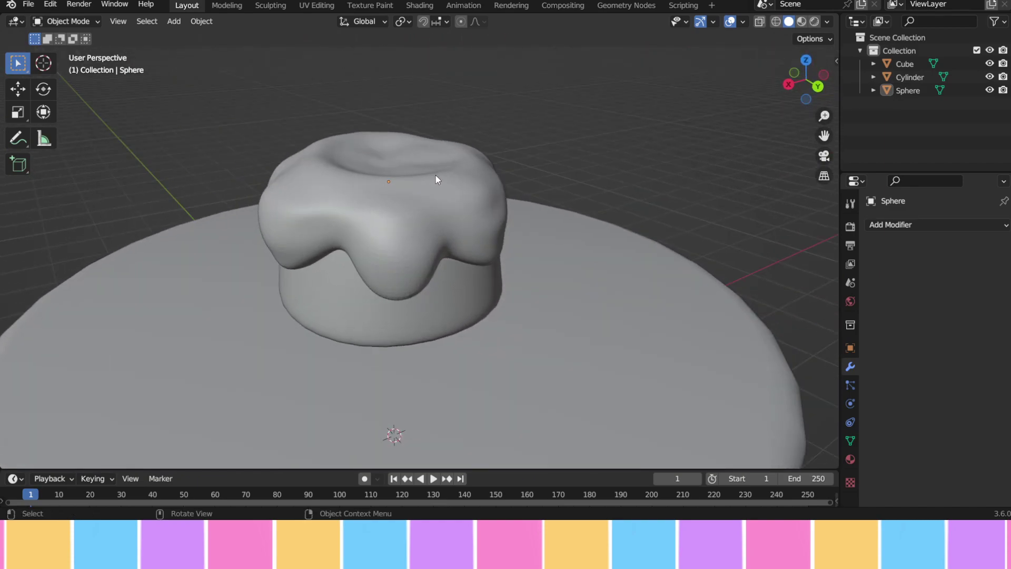
left_click(435, 175)
right_click(435, 176)
left_click(435, 176)
middle_click_drag(391, 246, 501, 172)
- In the right orthographic view, add a cube and raise it along Z above the dome
left_click(799, 82)
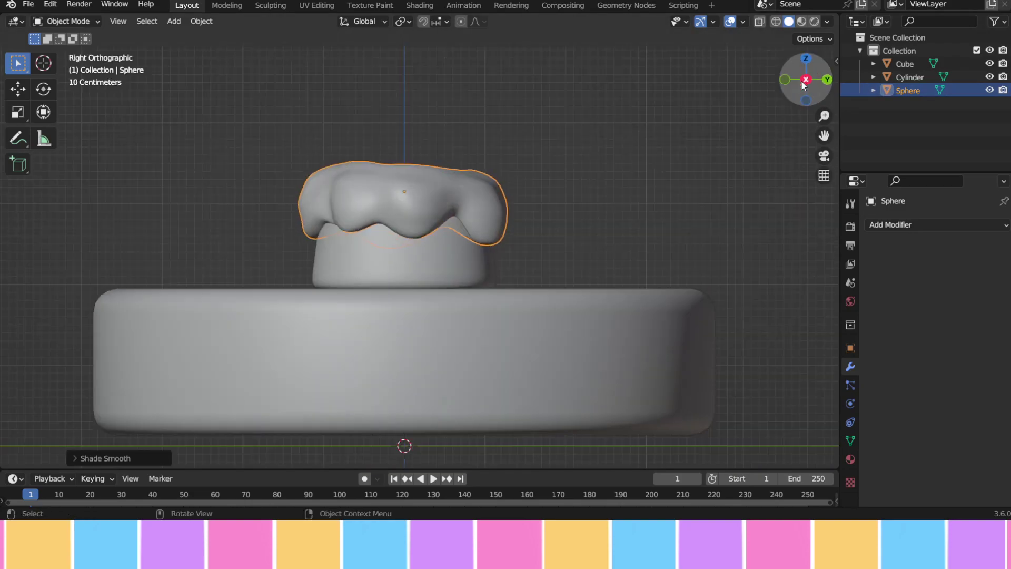
left_click(583, 220)
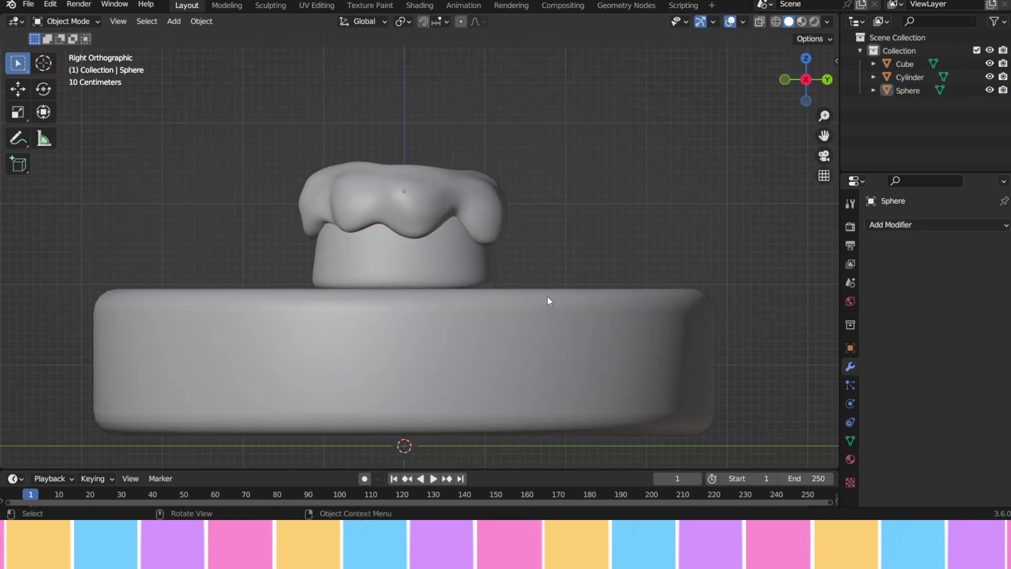
key("shift+a")
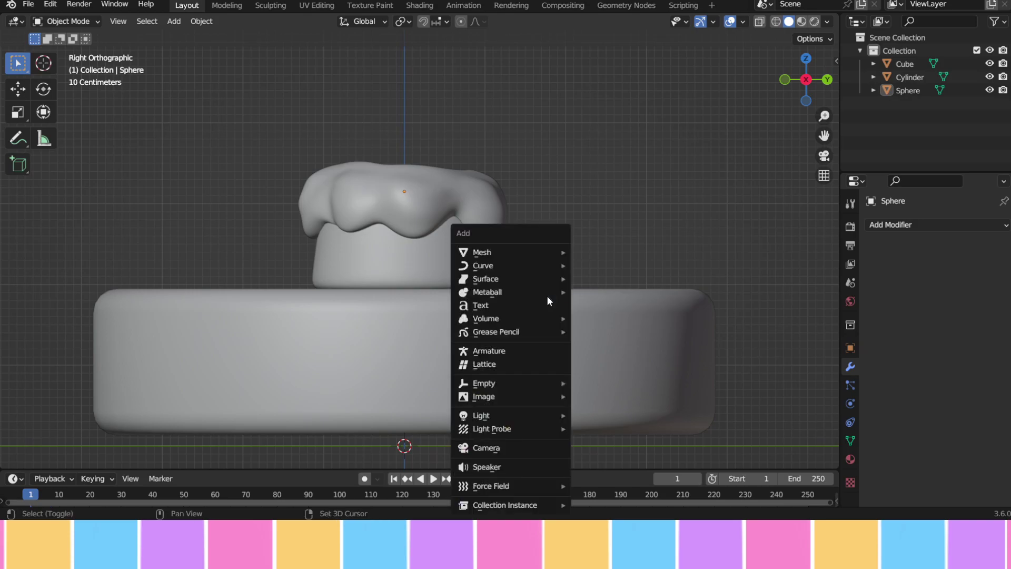
mouse_move(532, 253)
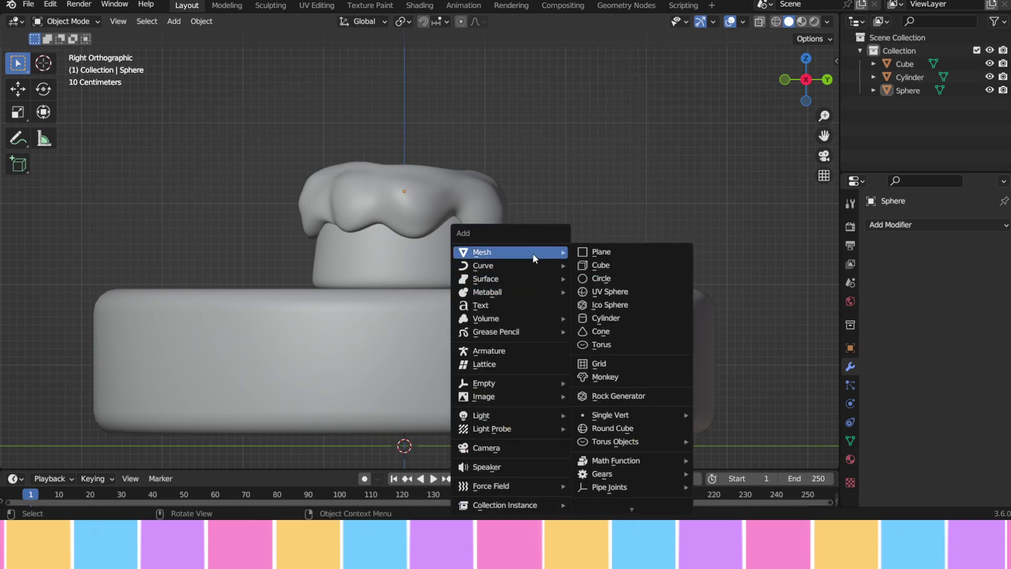
left_click(599, 265)
key("g")
key("z")
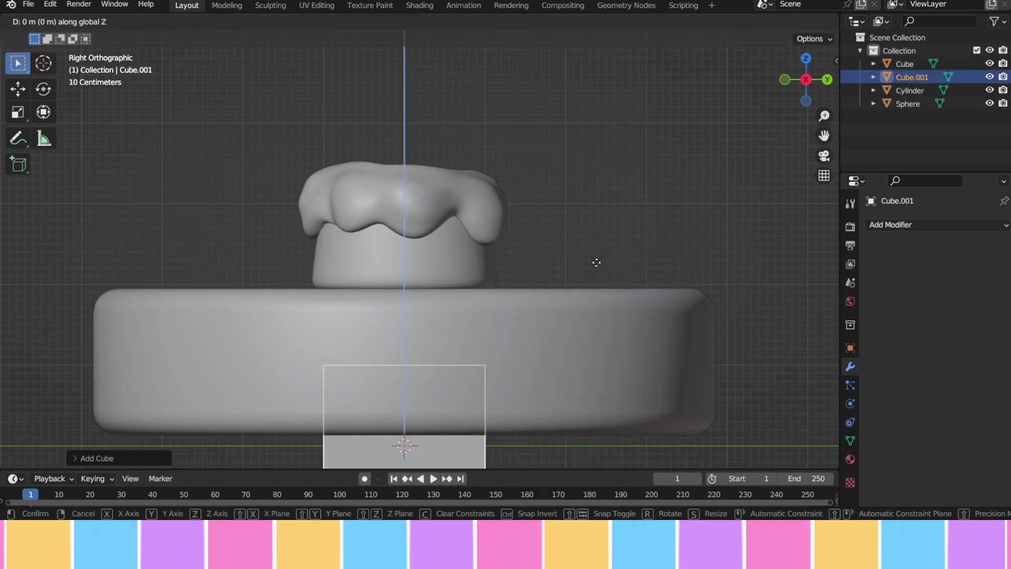
left_click(624, 263)
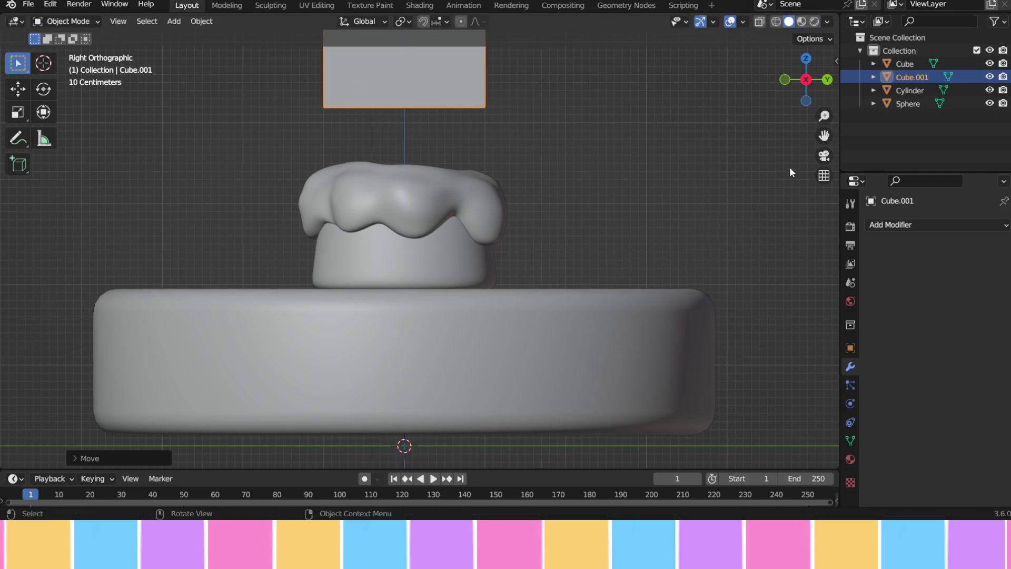
- Scale the new cube down and stretch it along Z into an upright block
left_click_drag(824, 135, 836, 315)
key("s")
left_click(570, 184)
key("s")
key("z")
left_click(619, 213)
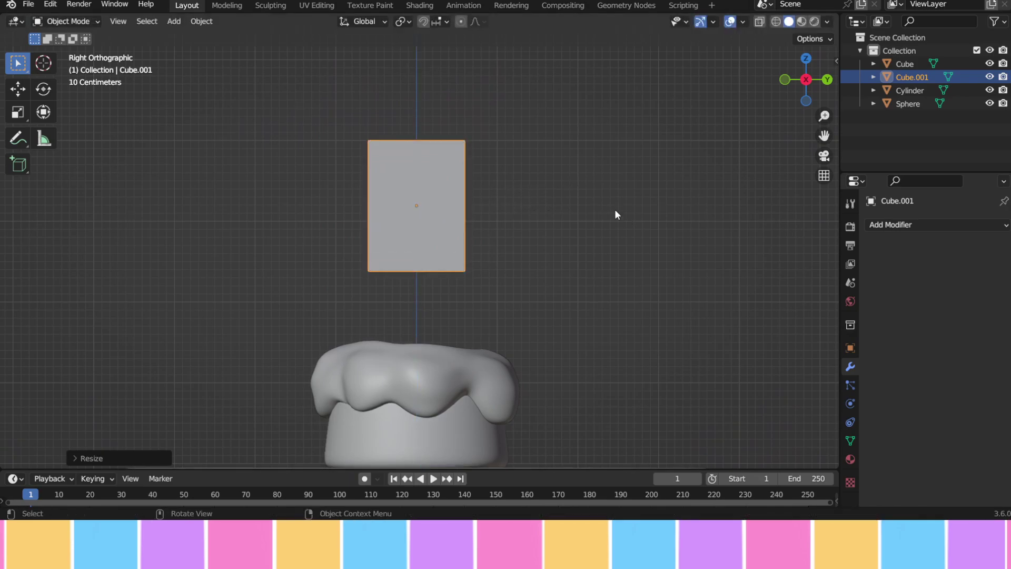
- Enter Edit Mode and add two evenly spaced horizontal loop cuts around the block
mouse_move(574, 185)
middle_mouse_down()
mouse_move(553, 224)
mouse_move(559, 188)
middle_mouse_up()
left_click(74, 22)
left_click(79, 50)
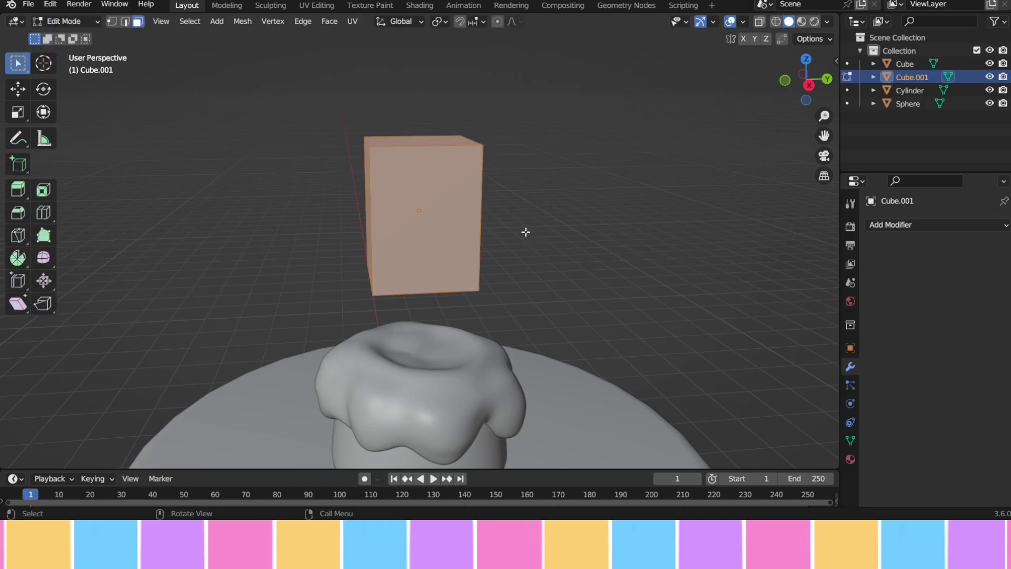
key("ctrl+r")
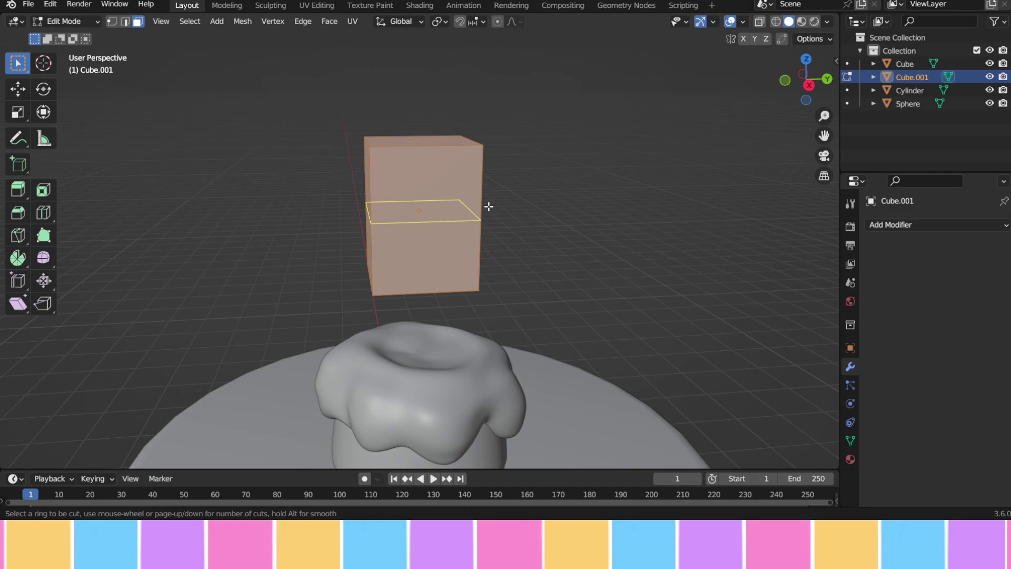
scroll(489, 206, "up", 1)
left_click(489, 206)
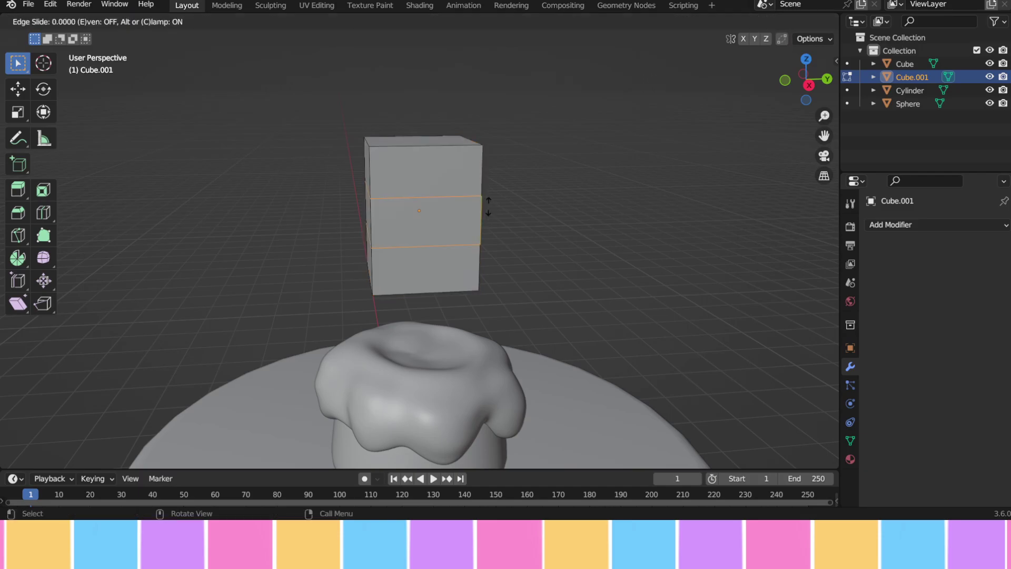
right_click(506, 216)
- Shift the two horizontal edge loops slightly upward along Z, and change to face selection
middle_click_drag(530, 228, 529, 213)
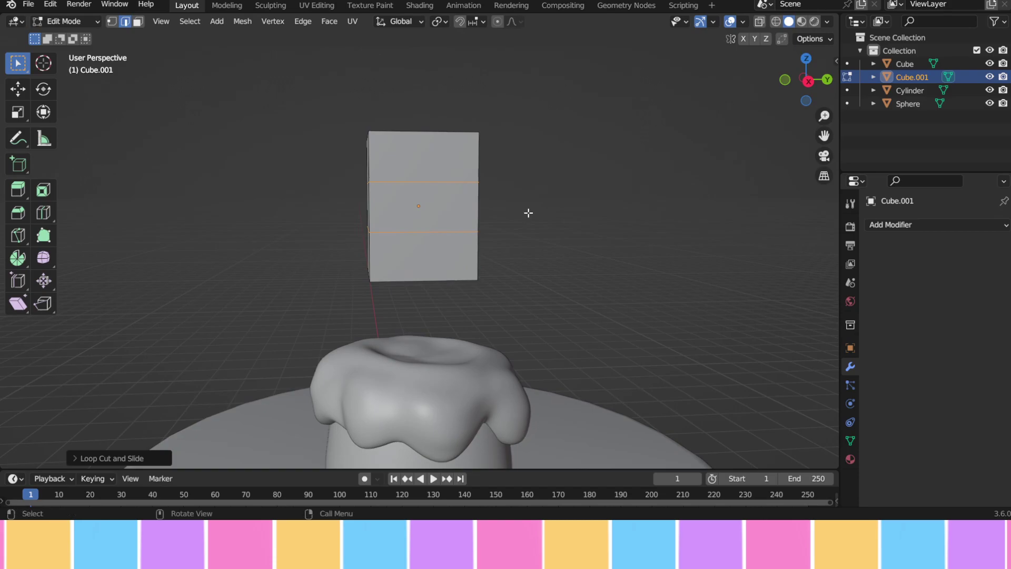
key("g")
key("z")
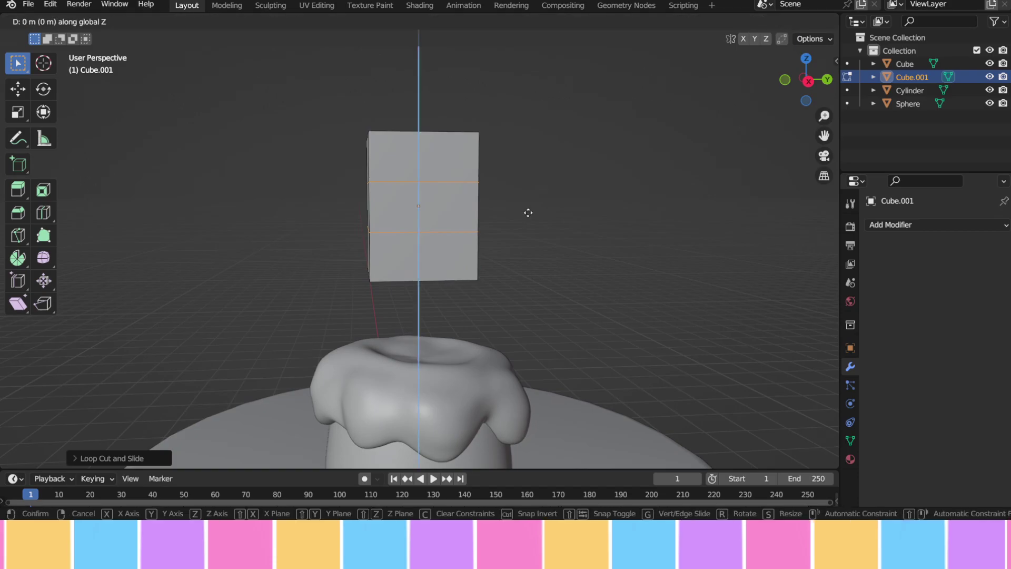
left_click(524, 202)
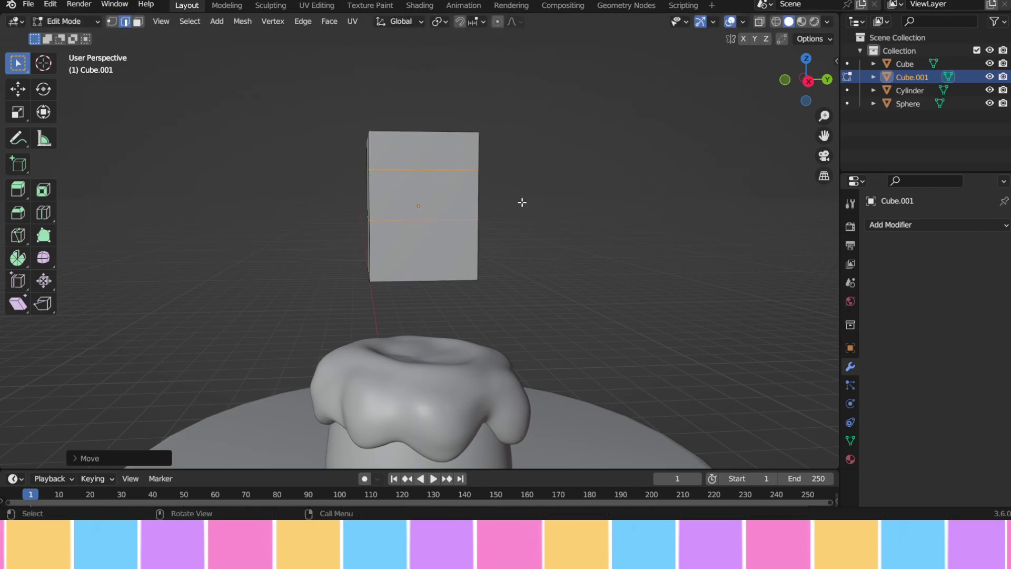
middle_click_drag(548, 227, 481, 180)
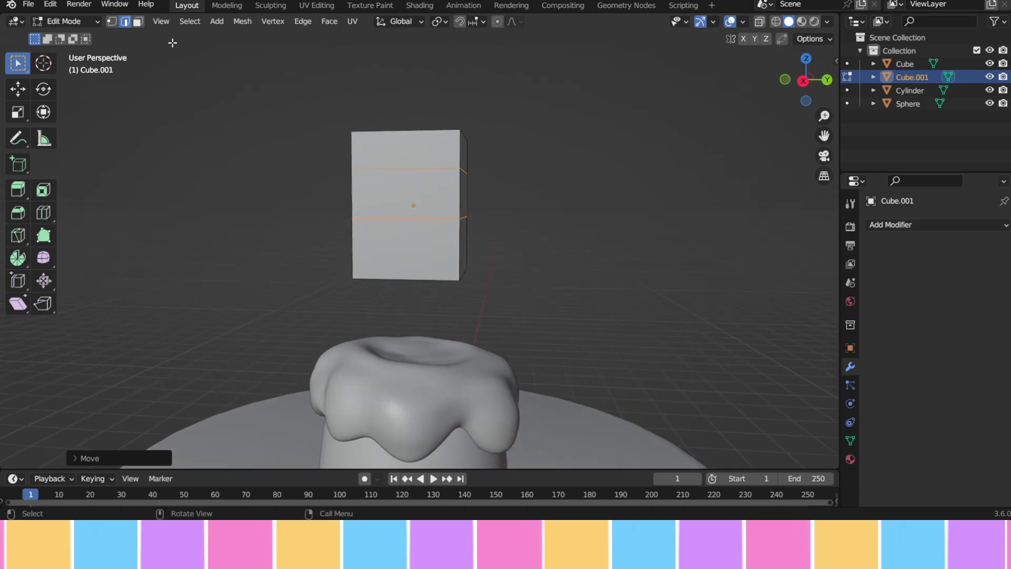
left_click(139, 21)
middle_click_drag(270, 118, 370, 148)
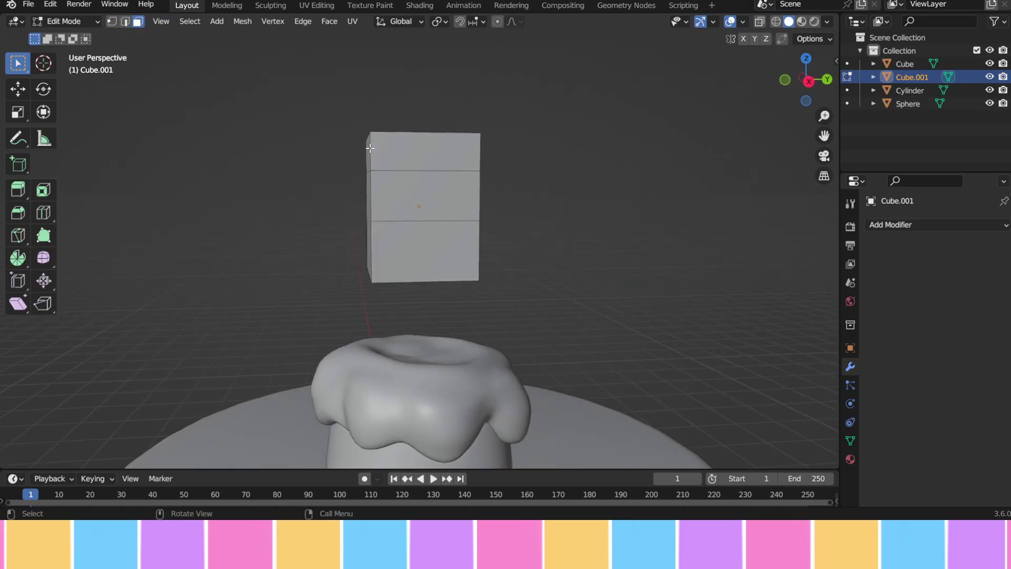
- Scale the middle band of faces on the block outward so it bulges beyond its ends
middle_click_drag(499, 183, 501, 206)
mouse_move(297, 172)
middle_mouse_down()
mouse_move(564, 205)
mouse_move(474, 212)
mouse_move(481, 173)
mouse_move(402, 158)
mouse_move(352, 158)
mouse_move(359, 186)
middle_mouse_up()
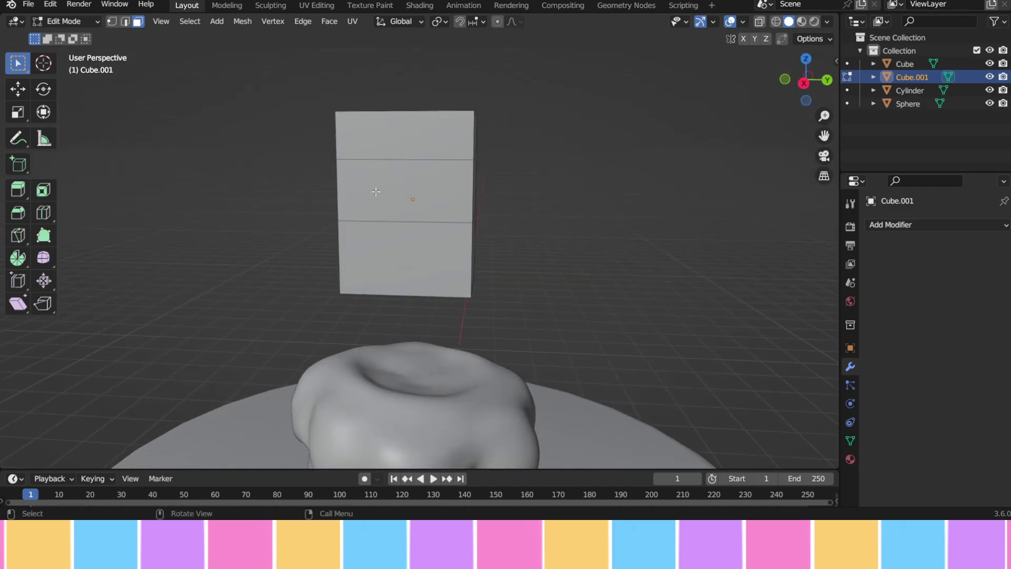
left_click(471, 188)
middle_click_drag(580, 169, 524, 191)
key("s")
left_click(661, 174)
- Widen the bulged middle band along Y by a factor of about 1.09
middle_click_drag(420, 194, 623, 187)
key("s")
key("y")
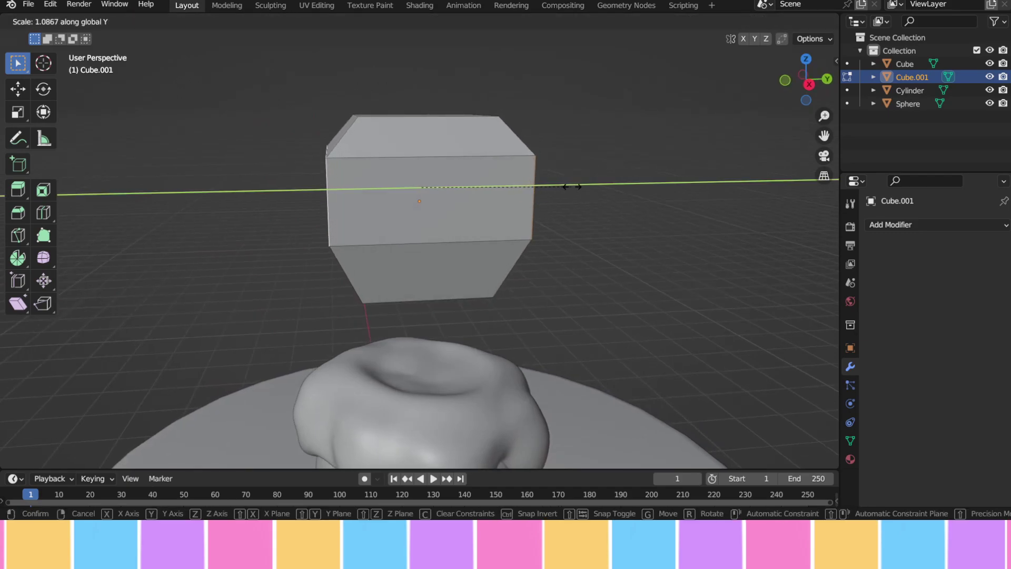
left_click(573, 185)
- Lower the block's bottom face by about 0.48 m along Z and scale it down into a tapered end
mouse_move(551, 249)
middle_mouse_down()
mouse_move(548, 199)
mouse_move(445, 267)
middle_mouse_up()
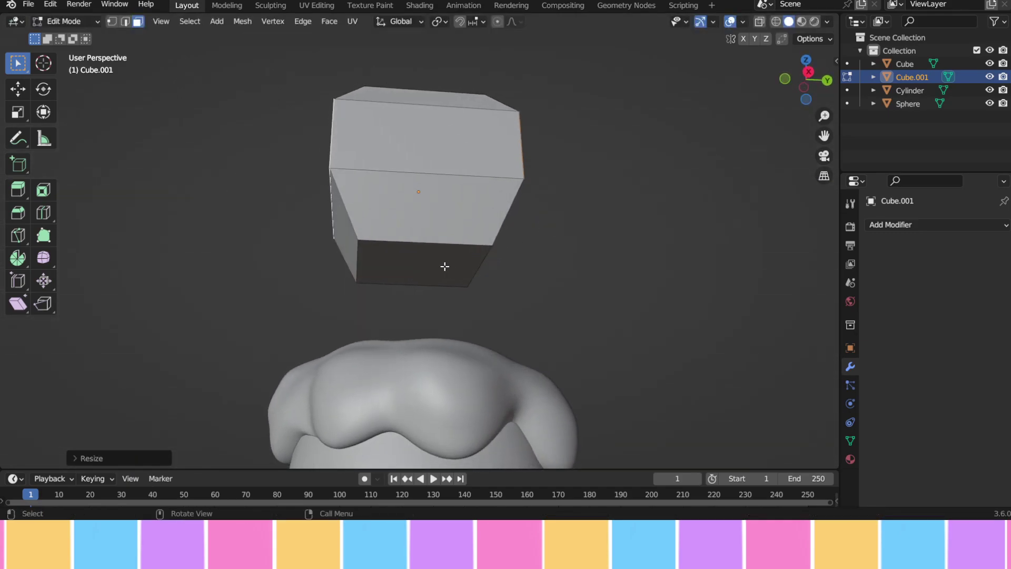
left_click(453, 261)
middle_click_drag(542, 212, 526, 237)
key("g")
key("z")
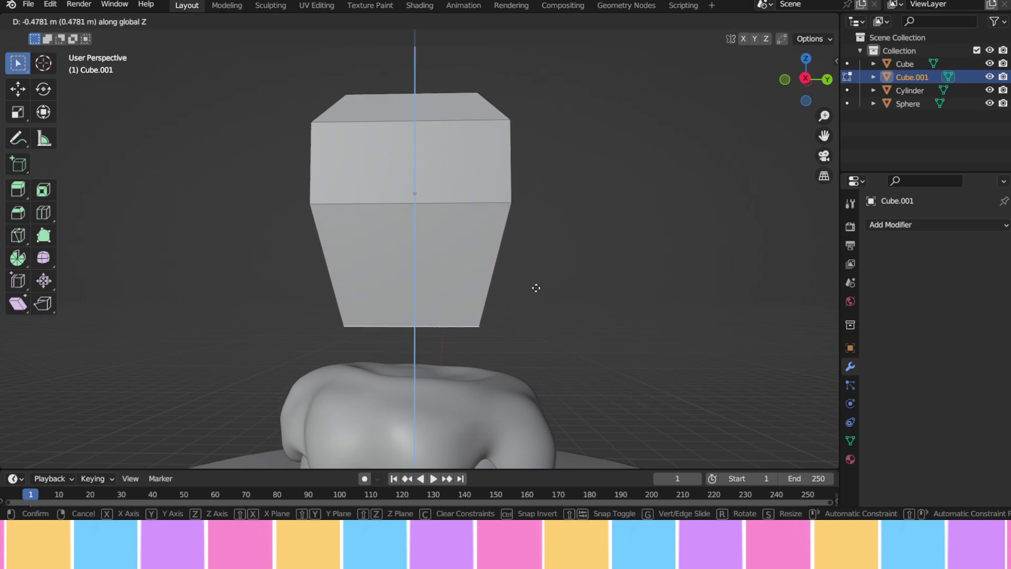
left_click(535, 286)
key("s")
left_click(535, 304)
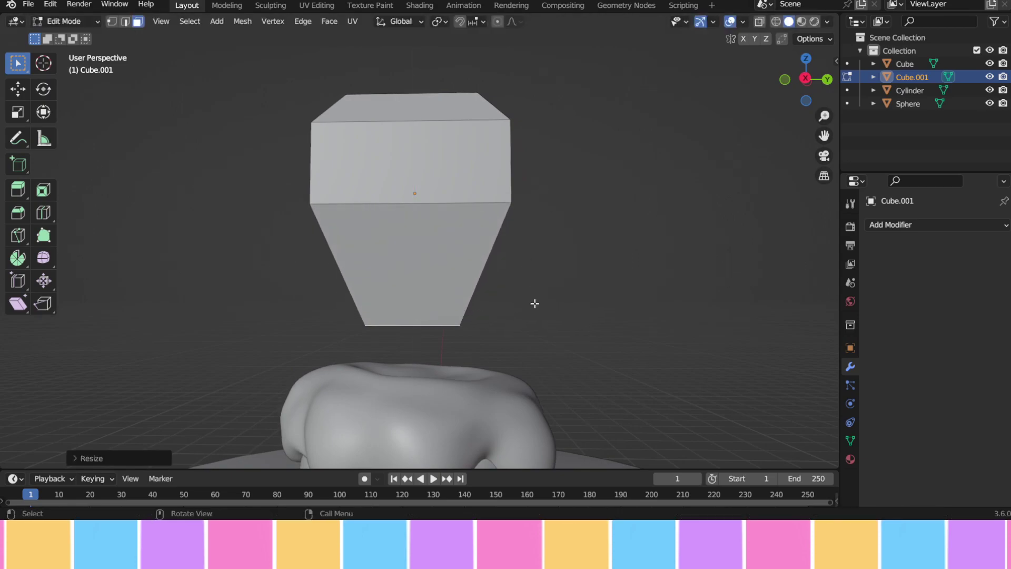
- Add a horizontal loop cut across the tapered lower section and scale it inward by a factor of about 0.93
key("ctrl+r")
left_click(492, 278)
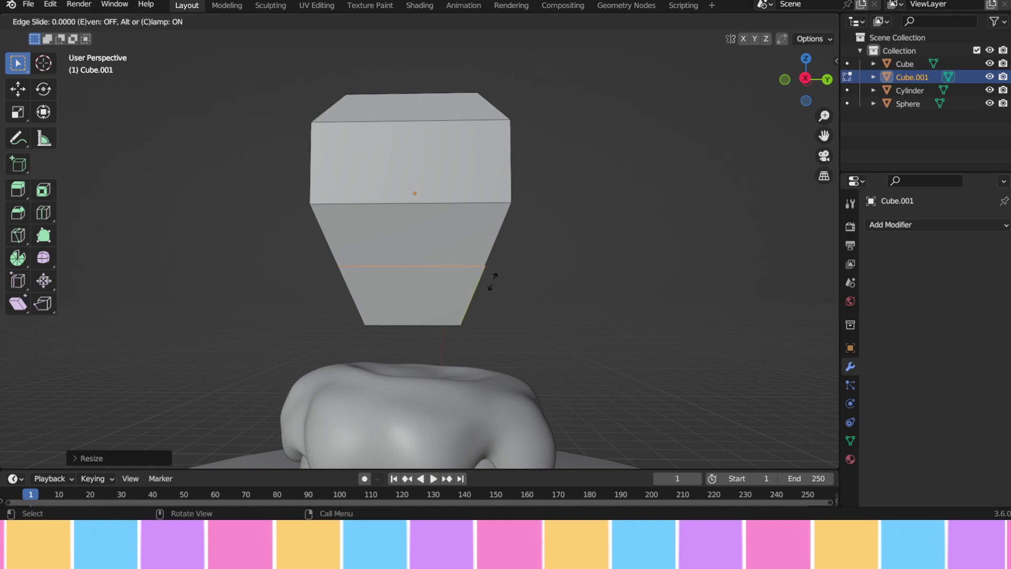
left_click(508, 285)
key("s")
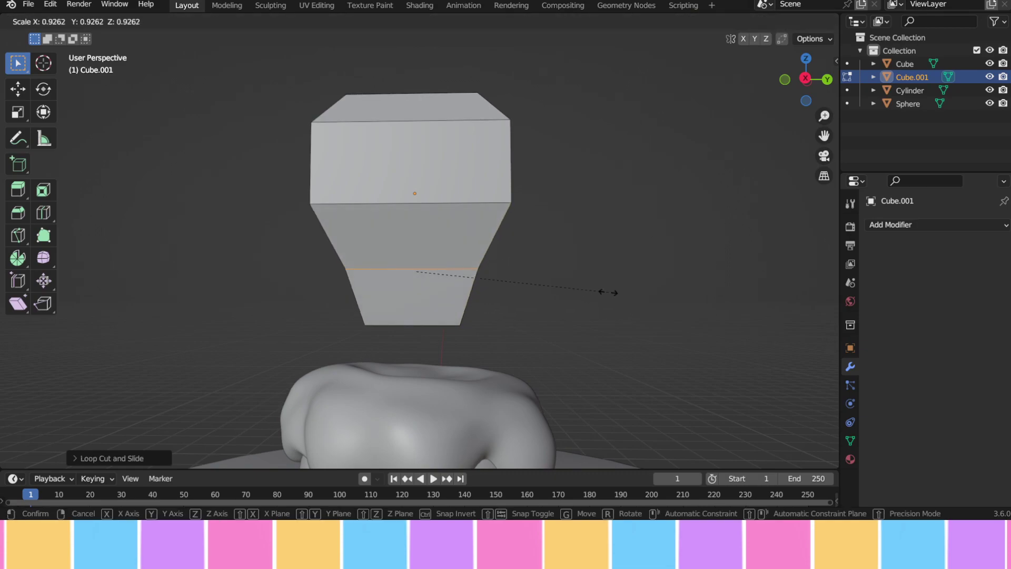
left_click(603, 289)
- Inset the block's top face by about 0.32 m
middle_click_drag(596, 226, 493, 275)
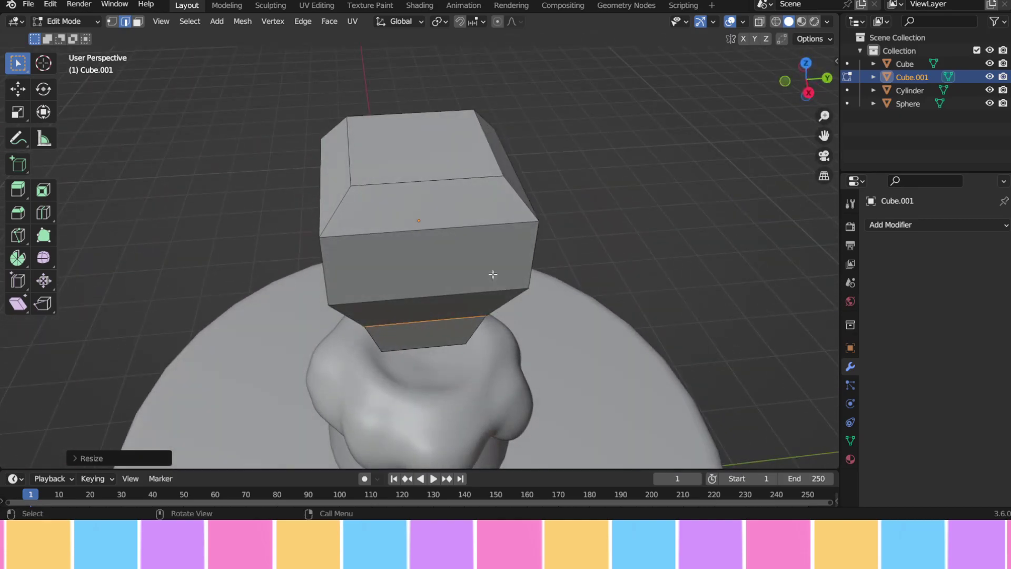
left_click(139, 22)
left_click(403, 159)
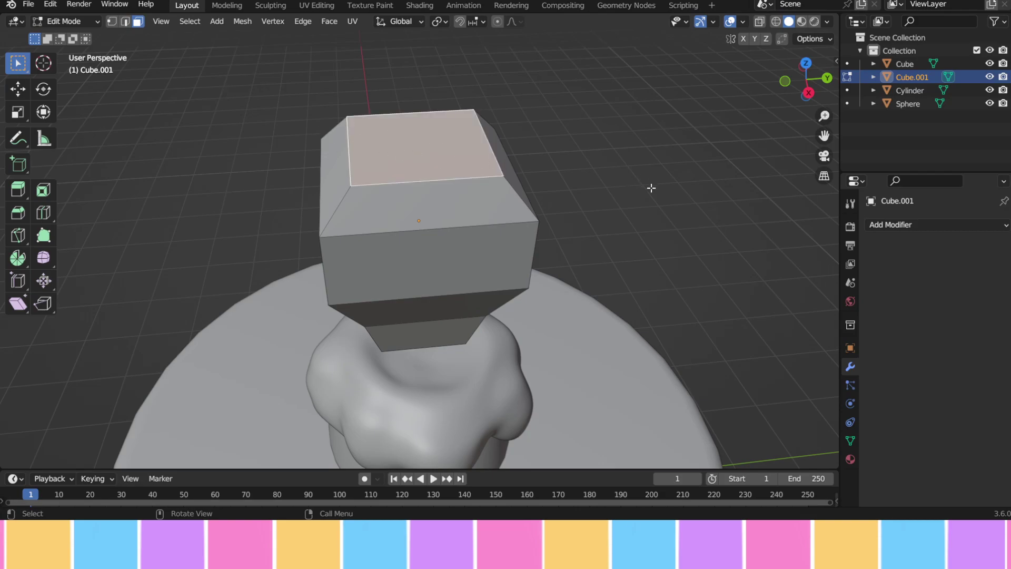
key("i")
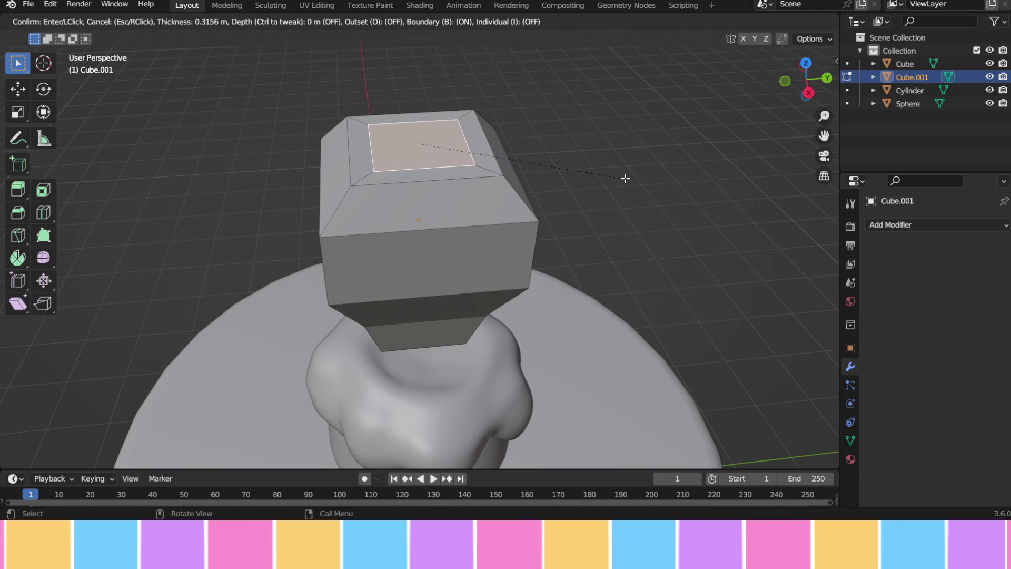
left_click(624, 178)
key("g")
key("z")
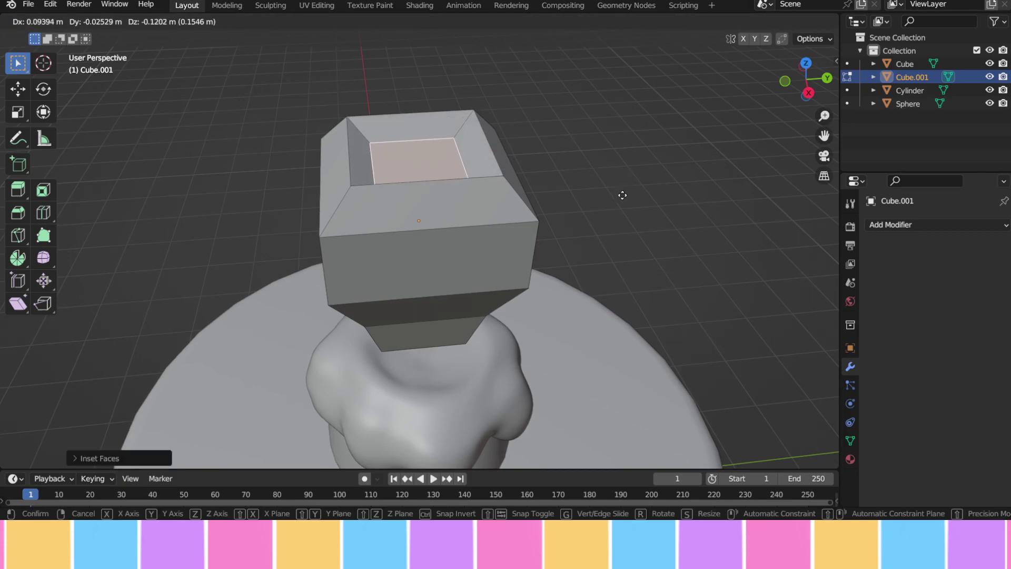
left_click(622, 195)
key("ctrl+z")
- Move the inset top face down along Z to sink a recess into the top
key("g")
key("z")
left_click(625, 209)
- Add a Subdivision Surface modifier to the block
middle_click_drag(662, 239, 653, 210)
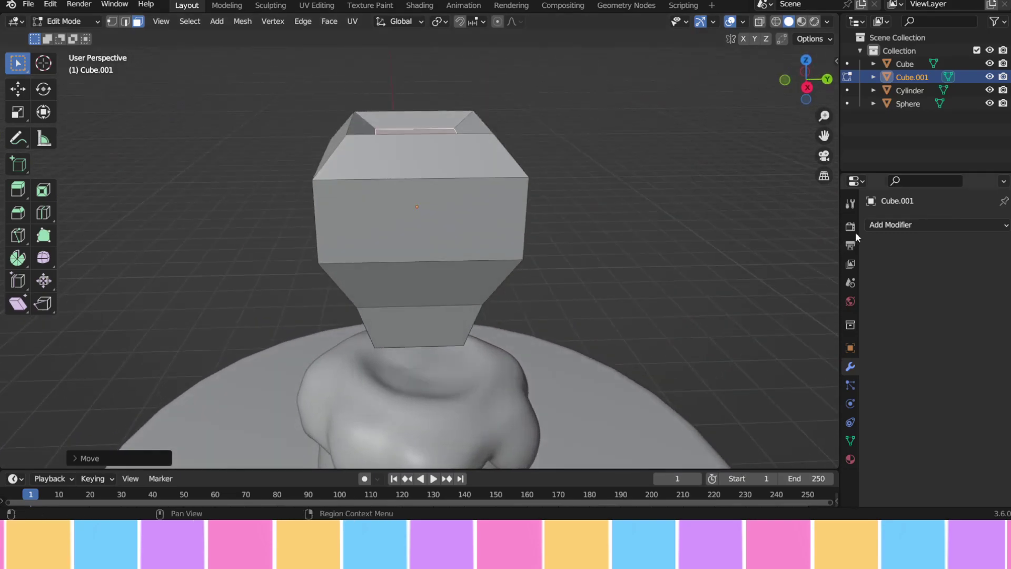
left_click(893, 226)
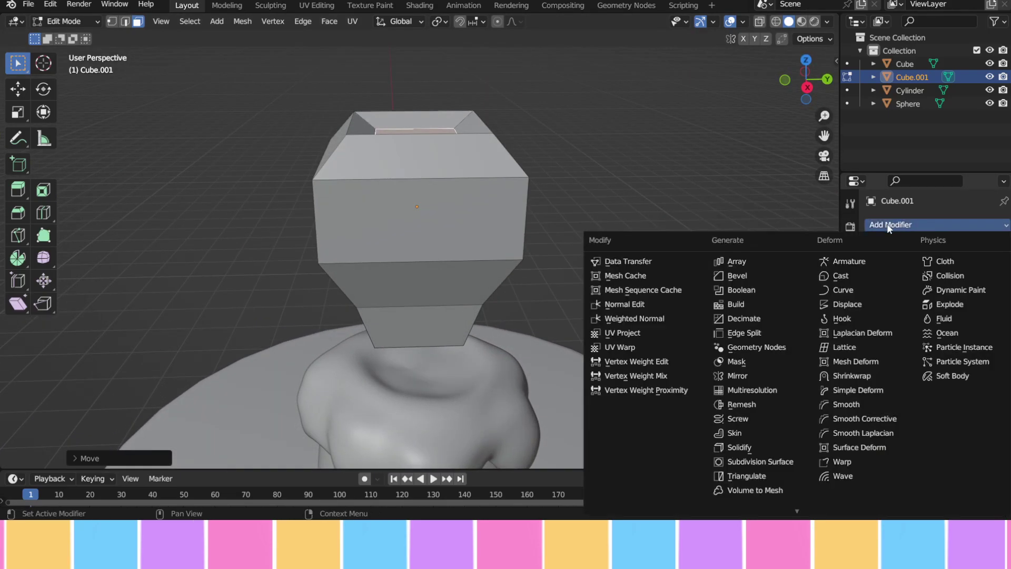
left_click(793, 458)
- Select the two opposite side faces of the middle band and spread them apart along Y by about 1.13
mouse_move(690, 285)
middle_mouse_down()
mouse_move(766, 280)
mouse_move(643, 278)
mouse_move(694, 289)
mouse_move(645, 279)
middle_mouse_up()
middle_click_drag(497, 182, 472, 215)
left_click(332, 211, "shift")
middle_click_drag(332, 211, 590, 222)
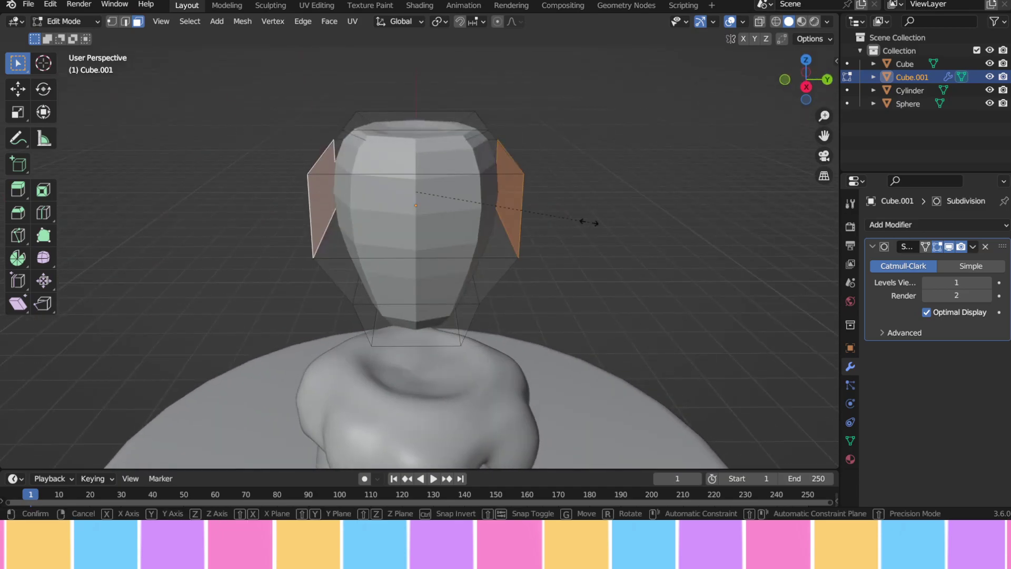
key("s")
key("y")
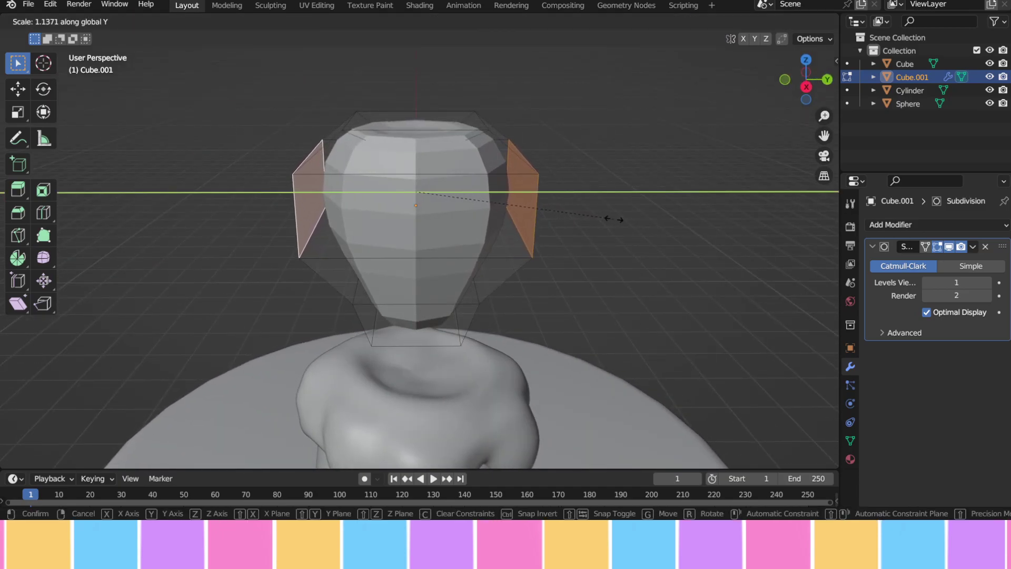
left_click(609, 221)
middle_click_drag(524, 289, 509, 252)
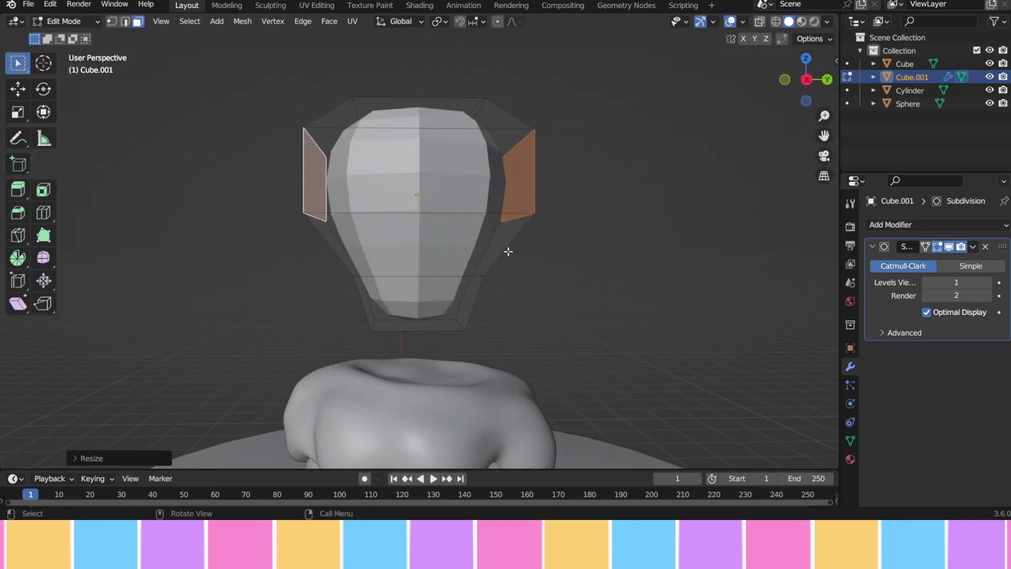
left_click(508, 247, "alt")
key("s")
key("y")
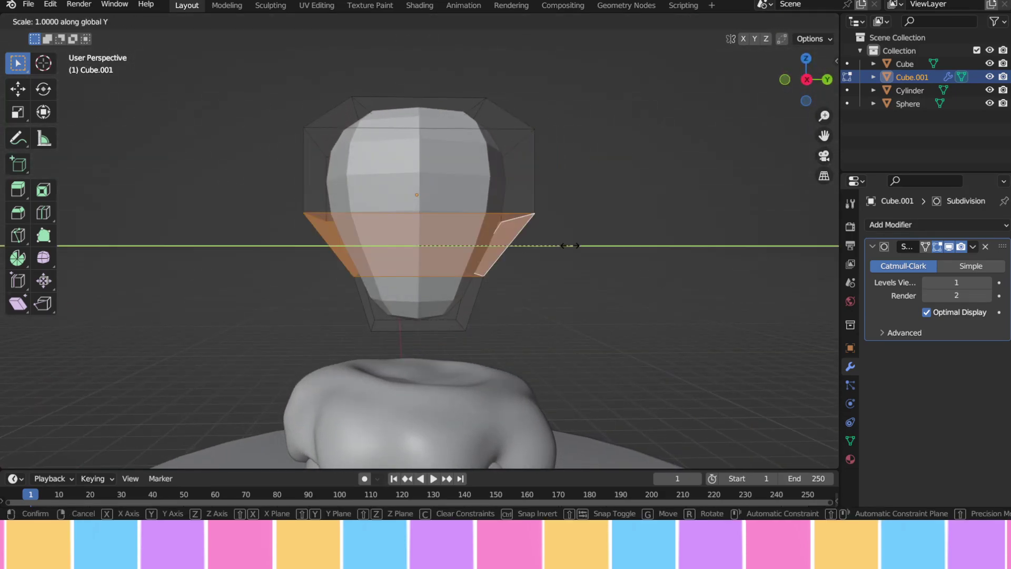
left_click(560, 243)
mouse_move(604, 234)
middle_mouse_down()
mouse_move(627, 253)
mouse_move(620, 224)
mouse_move(611, 228)
middle_mouse_up()
left_click(641, 253)
- Change to edge selection and scale the lower edge loop inward to slim the tapered section
left_click(126, 22)
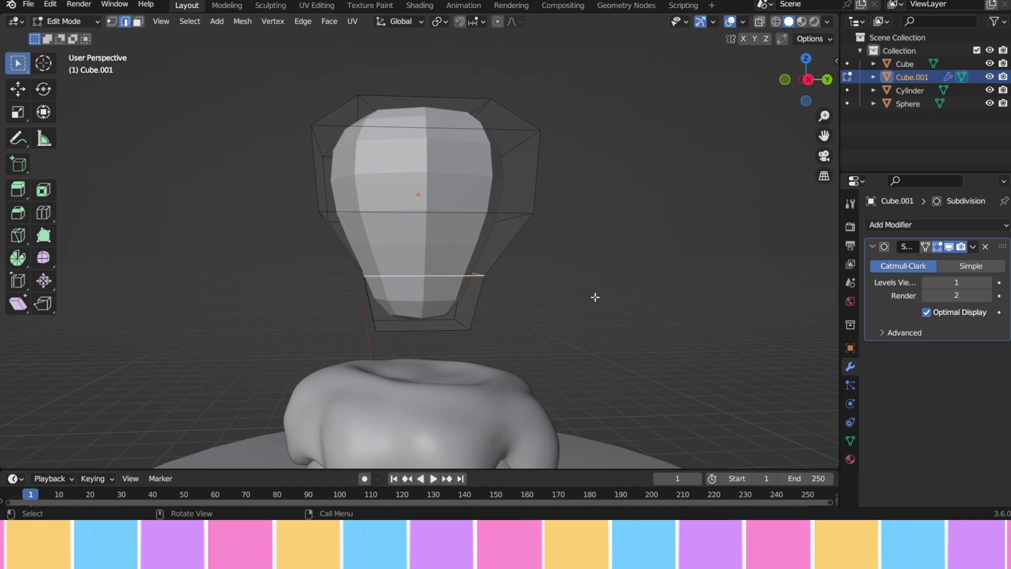
key("s")
left_click(566, 295)
mouse_move(591, 275)
middle_mouse_down()
mouse_move(604, 266)
mouse_move(546, 268)
mouse_move(601, 278)
middle_mouse_up()
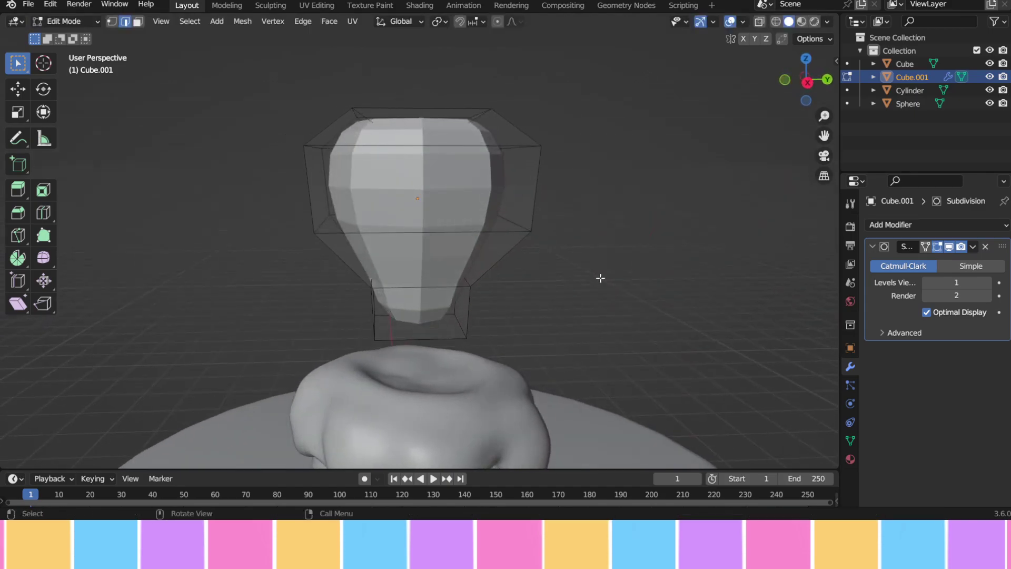
key("s")
left_click(589, 273)
left_click(620, 250)
middle_click_drag(620, 251, 659, 274)
- Return to Object Mode, and apply the Subdivision Surface modifier with its viewport levels set to 2
left_click(66, 21)
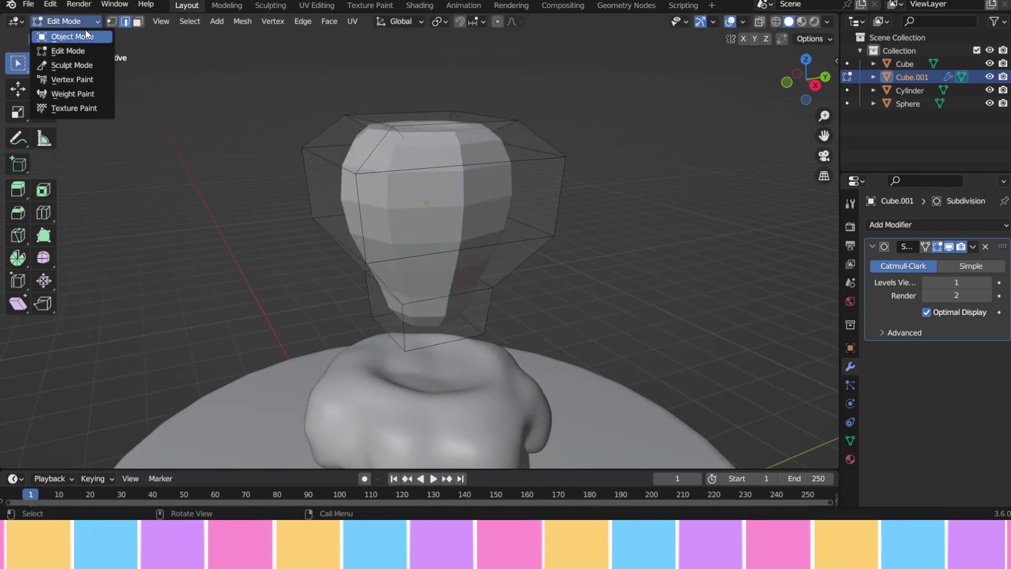
left_click(79, 36)
middle_click_drag(461, 152, 421, 158)
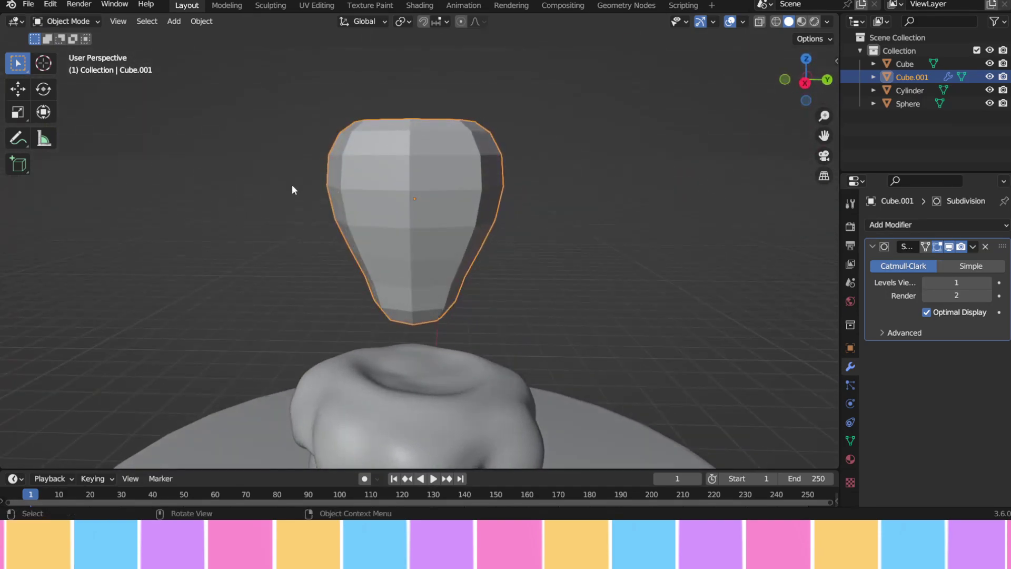
left_click_drag(948, 282, 948, 296)
type("2")
key("Return")
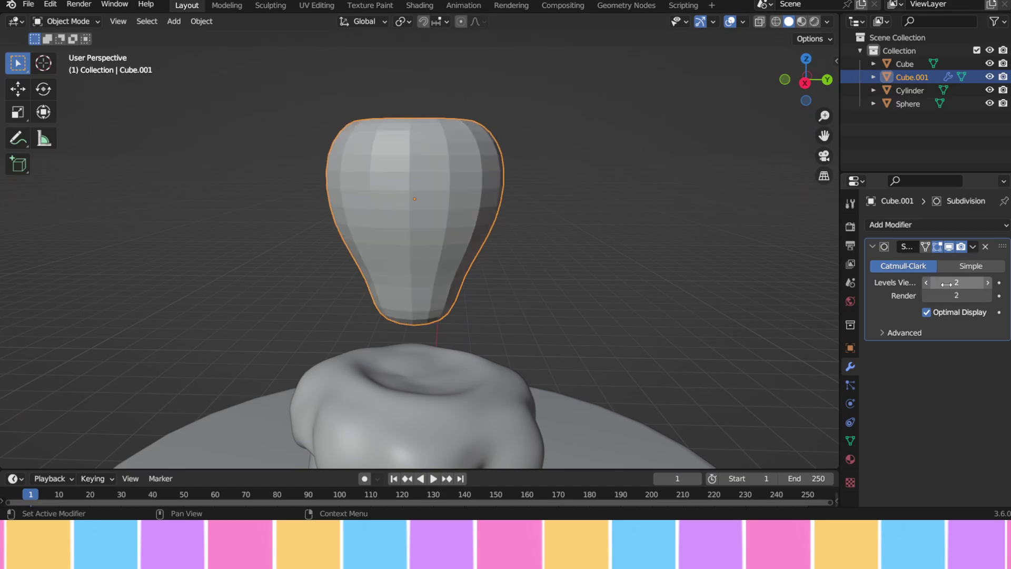
left_click(972, 247)
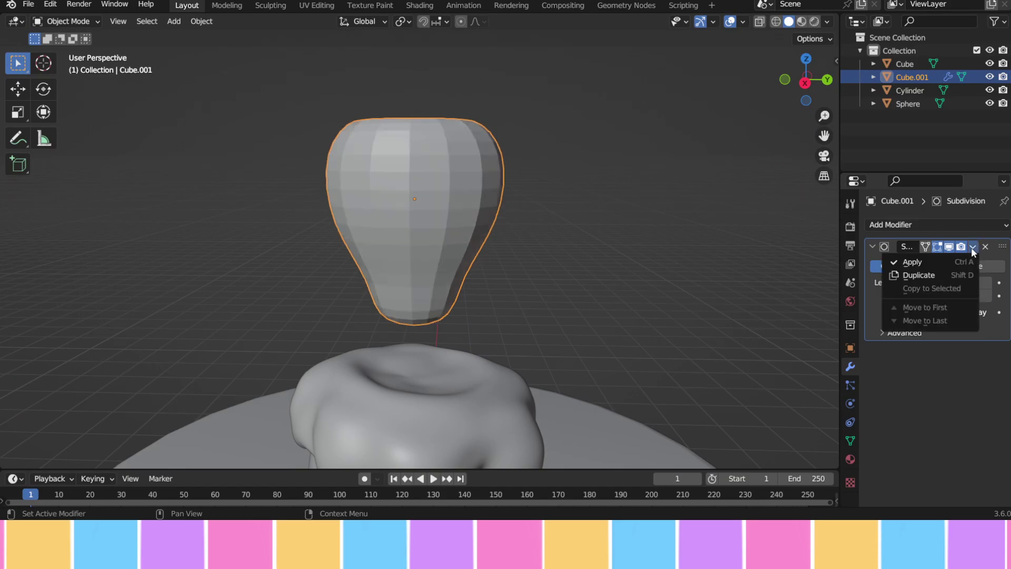
left_click(946, 264)
- Add and apply a second Subdivision Surface modifier with viewport levels set to 2, and save the file
left_click(893, 224)
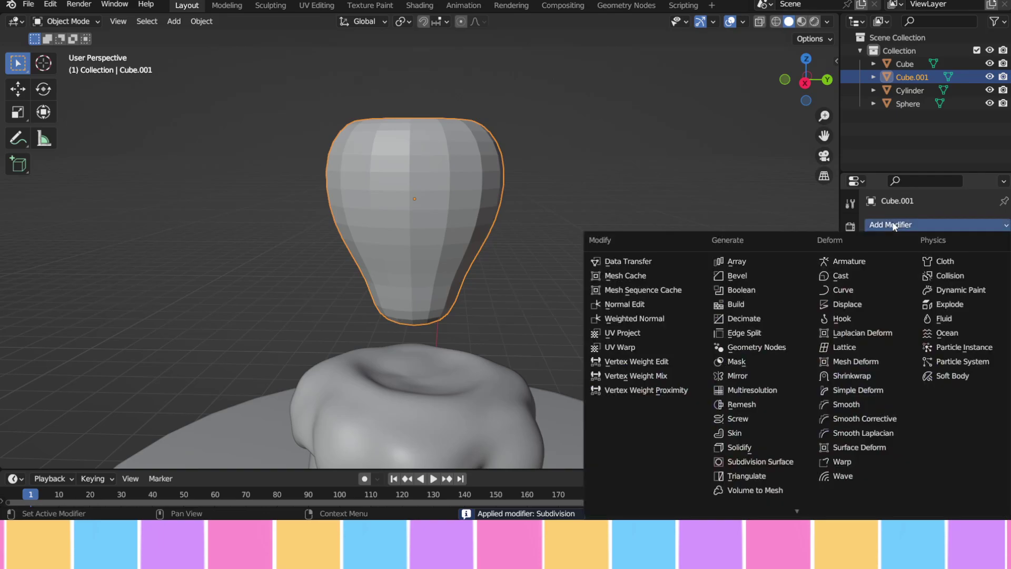
left_click(890, 224)
left_click(770, 462)
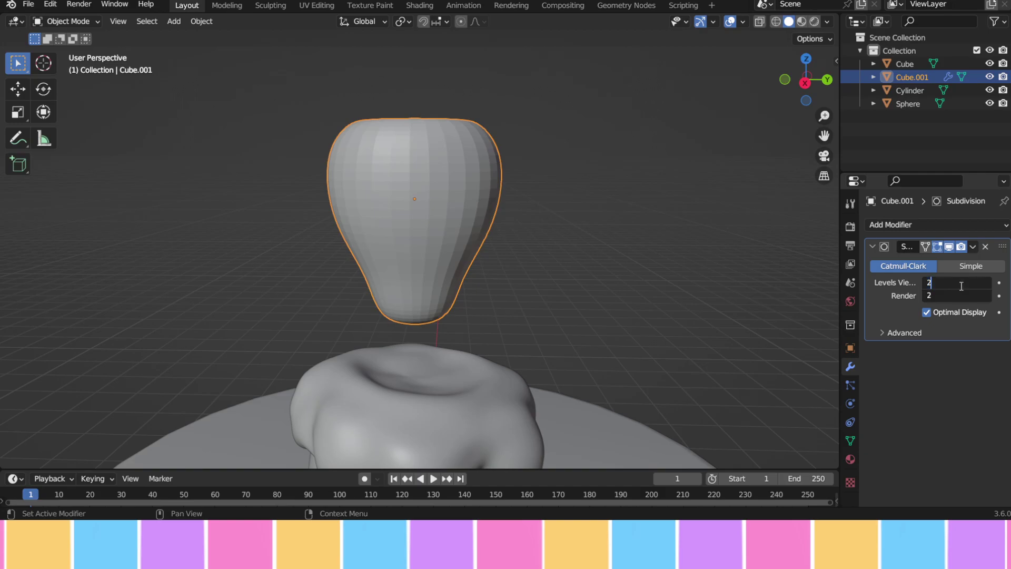
left_click(962, 286)
type("2")
key("Return")
left_click(973, 246)
left_click(956, 262)
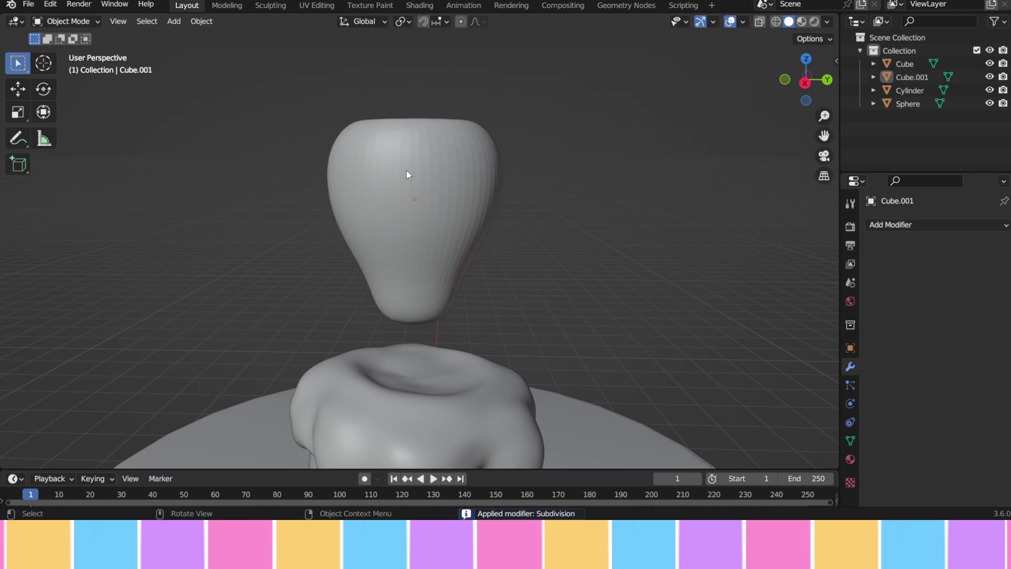
left_click(27, 4)
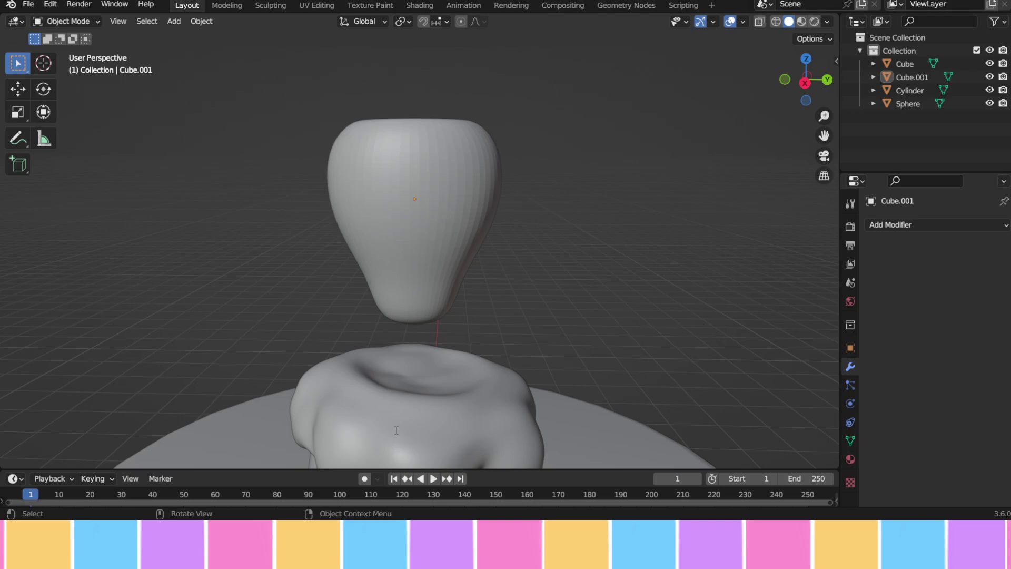
key("ctrl+s")
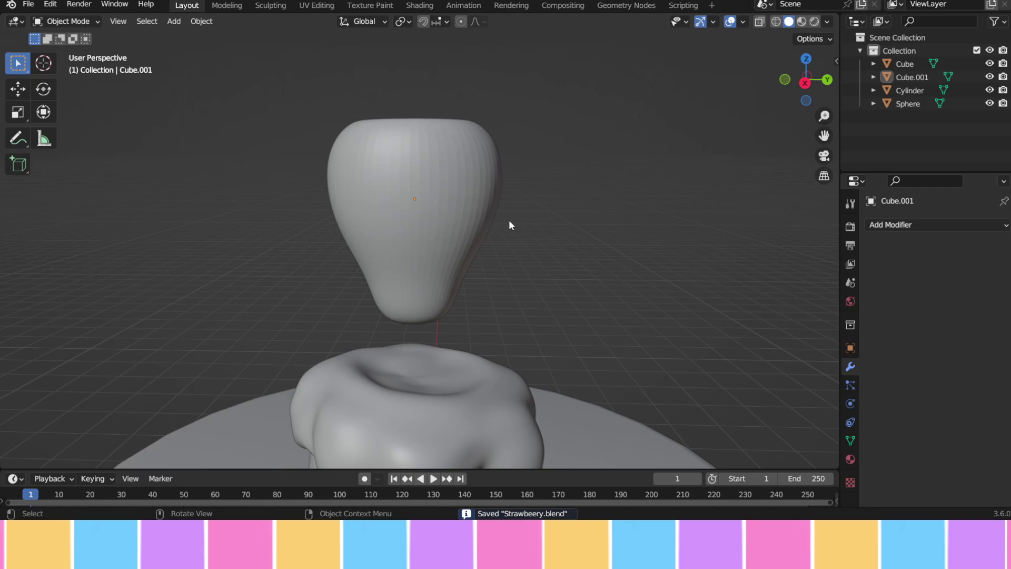
- Add a Decimate modifier to the smoothed upper shape, using Un-Subdivide with 1 iteration
left_click(451, 176)
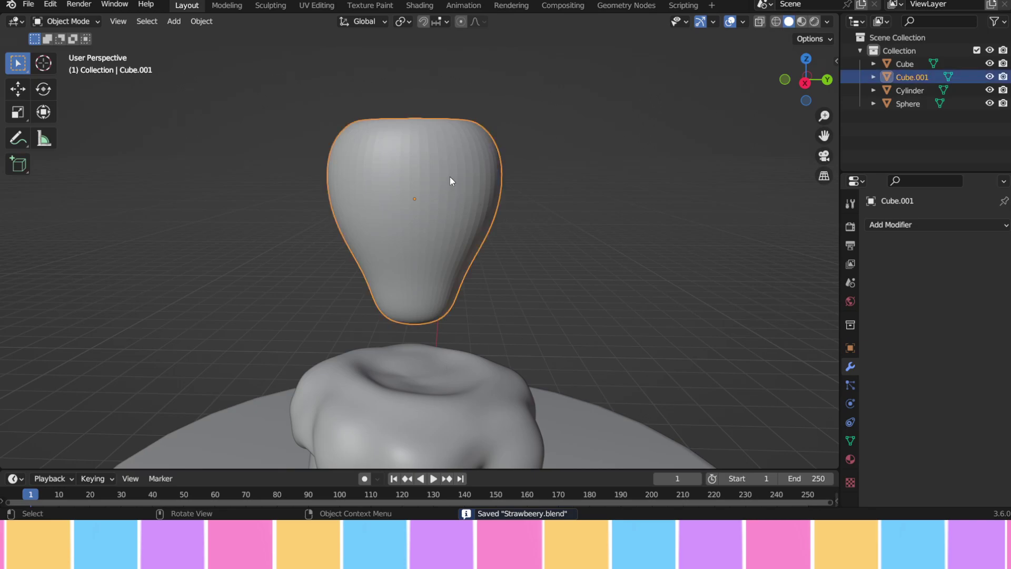
left_click(906, 225)
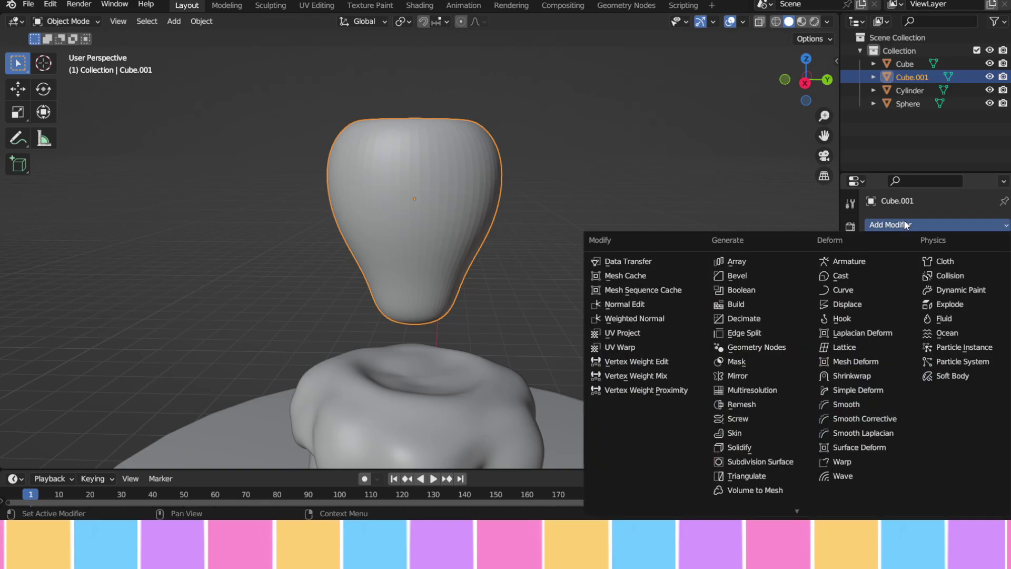
left_click(770, 318)
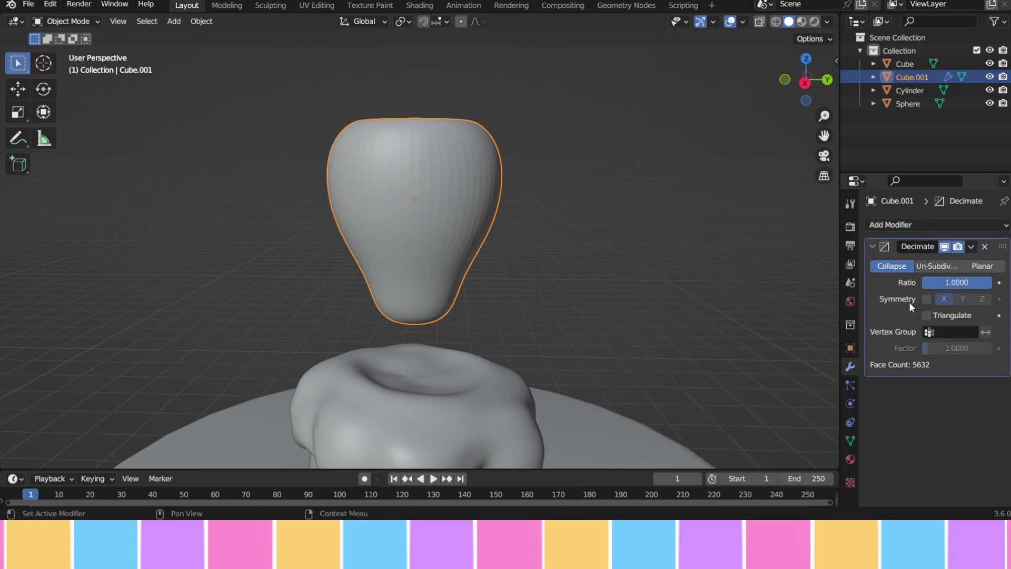
left_click(940, 266)
left_click(988, 283)
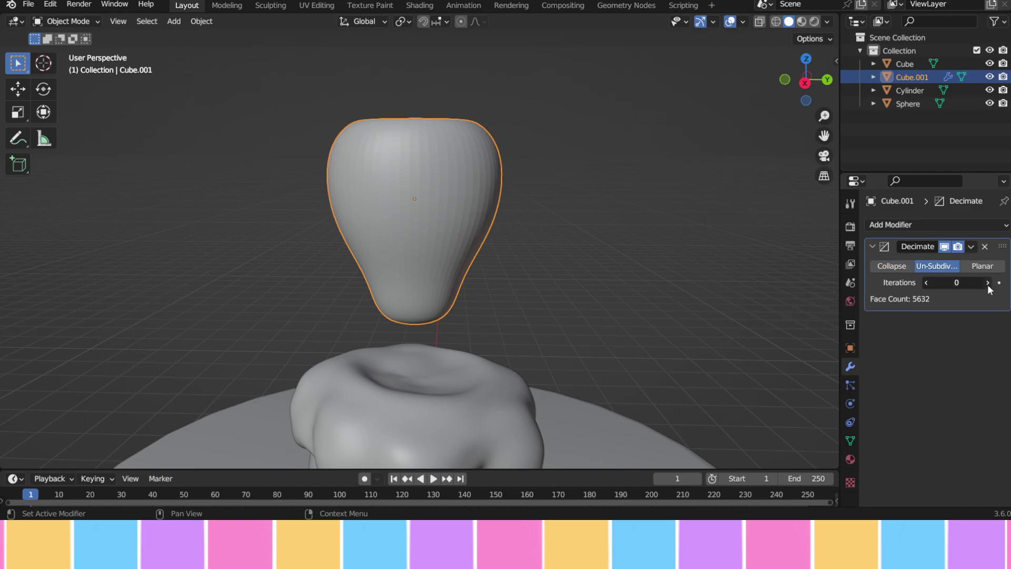
- Inspect the decimated strawberry body's diamond-patterned surface, and apply the Decimate modifier
scroll(522, 174, "up", 2)
scroll(519, 174, "up", 2)
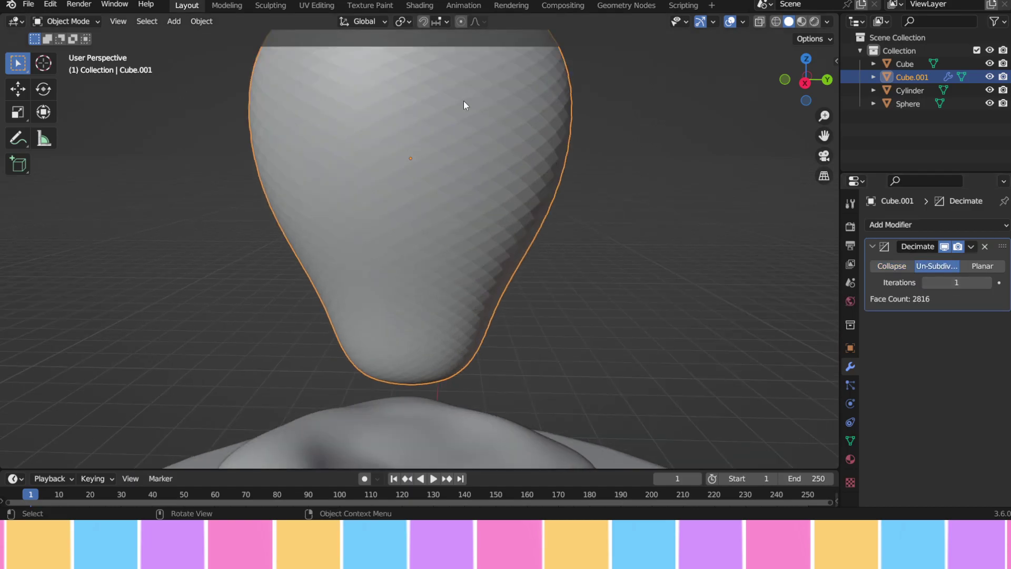
middle_click_drag(541, 115, 451, 93)
middle_click_drag(501, 210, 521, 179)
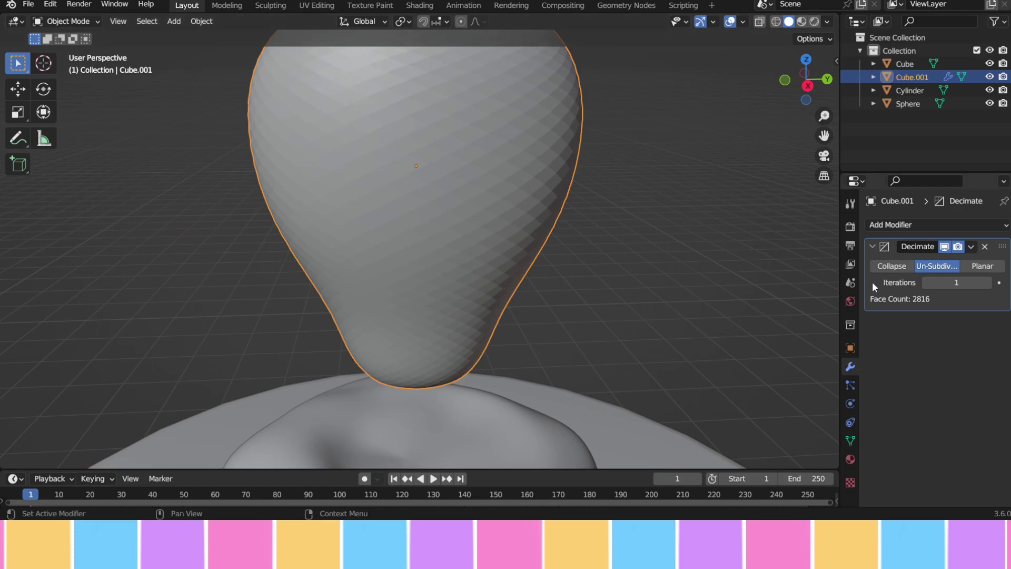
left_click(971, 248)
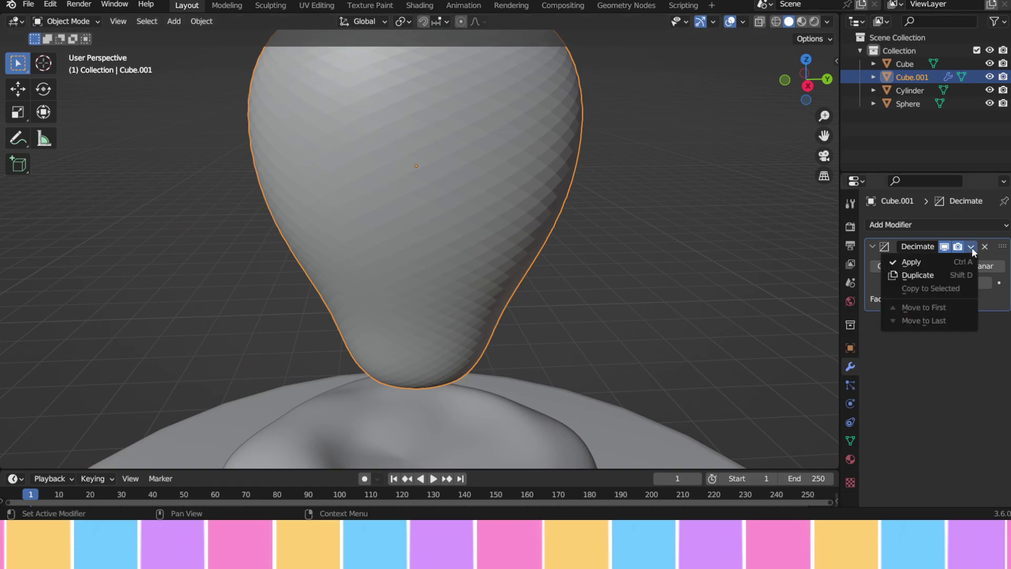
left_click(951, 261)
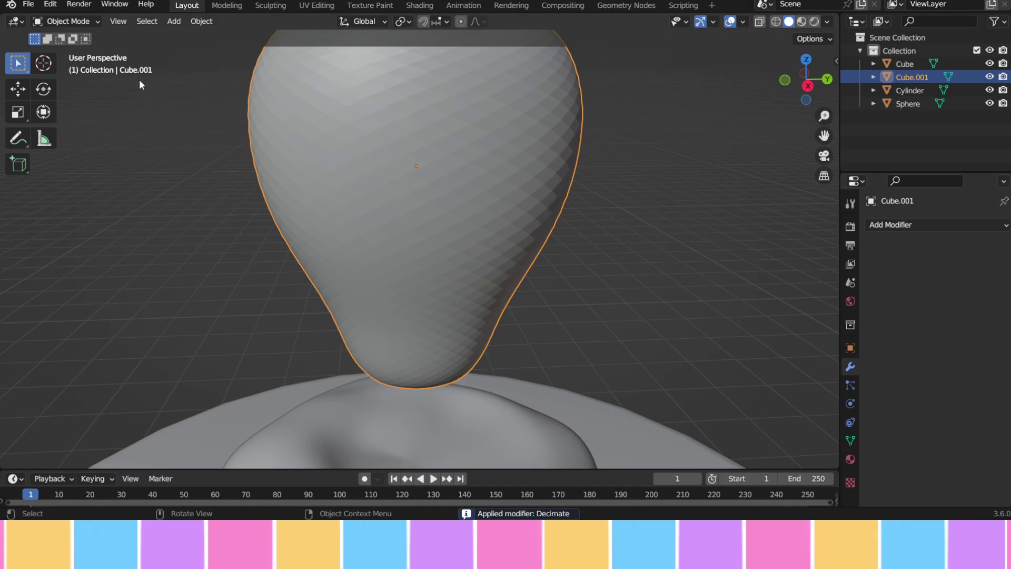
scroll(383, 181, "down", 3)
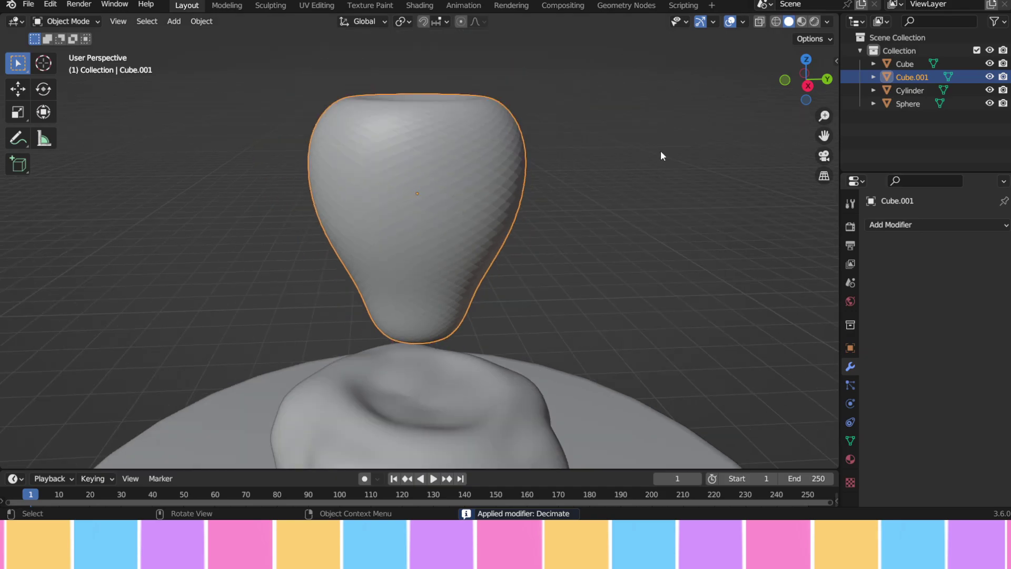
- In the right orthographic view, enter Edit Mode on the strawberry body and select its entire mesh
left_click(808, 86)
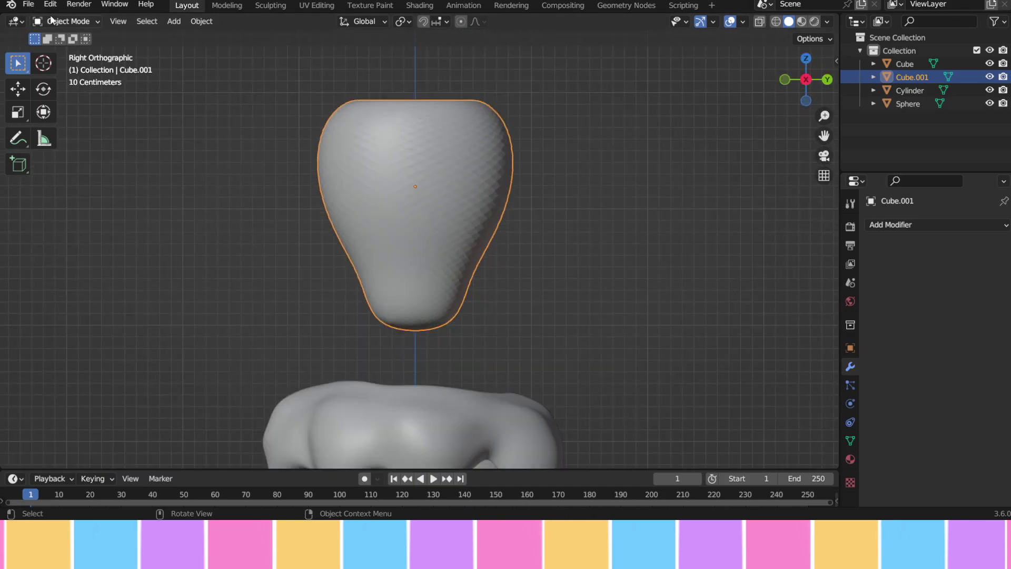
left_click(70, 21)
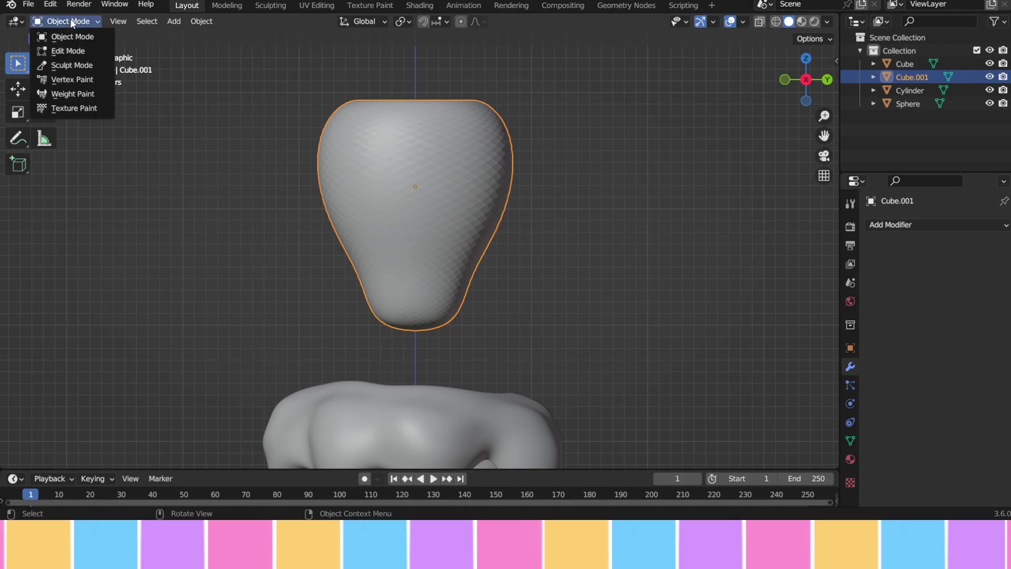
left_click(65, 50)
left_click(138, 24)
key("a")
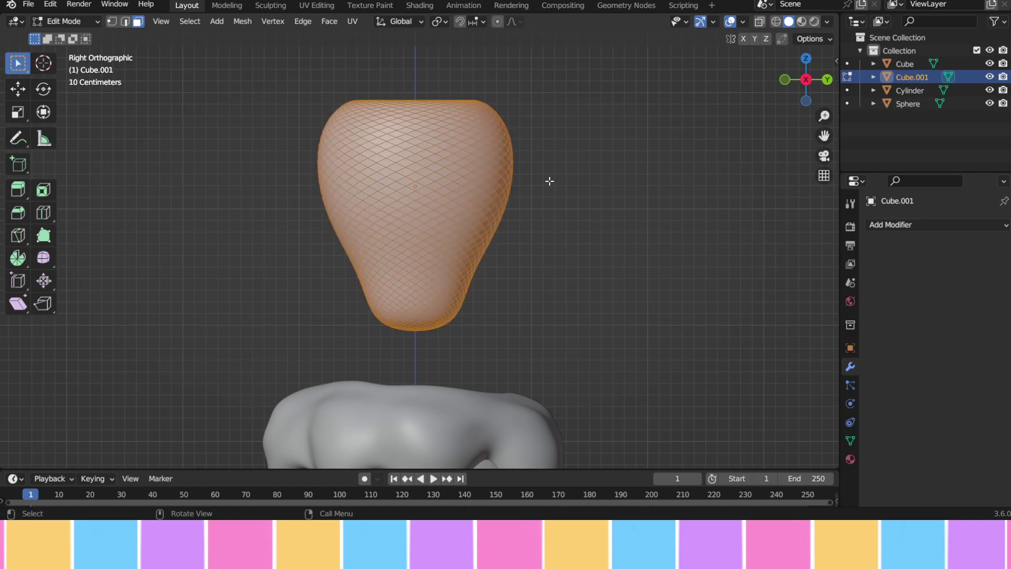
- Try a bevel of about 0.012 m on all the strawberry's edges, and undo it
key("ctrl+b")
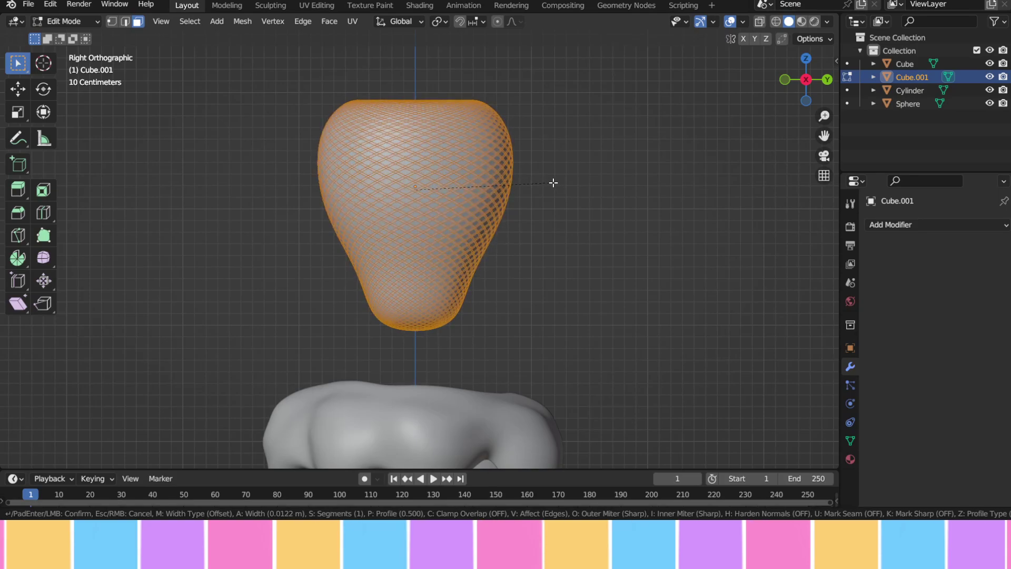
left_click(553, 182)
scroll(540, 174, "up", 8)
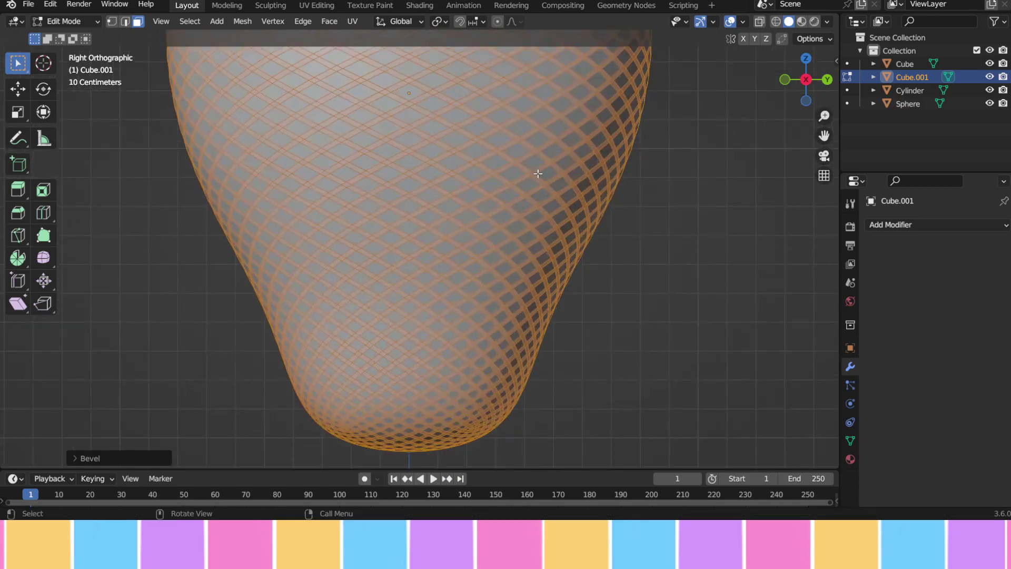
left_click_drag(824, 136, 828, 183)
key("alt+z")
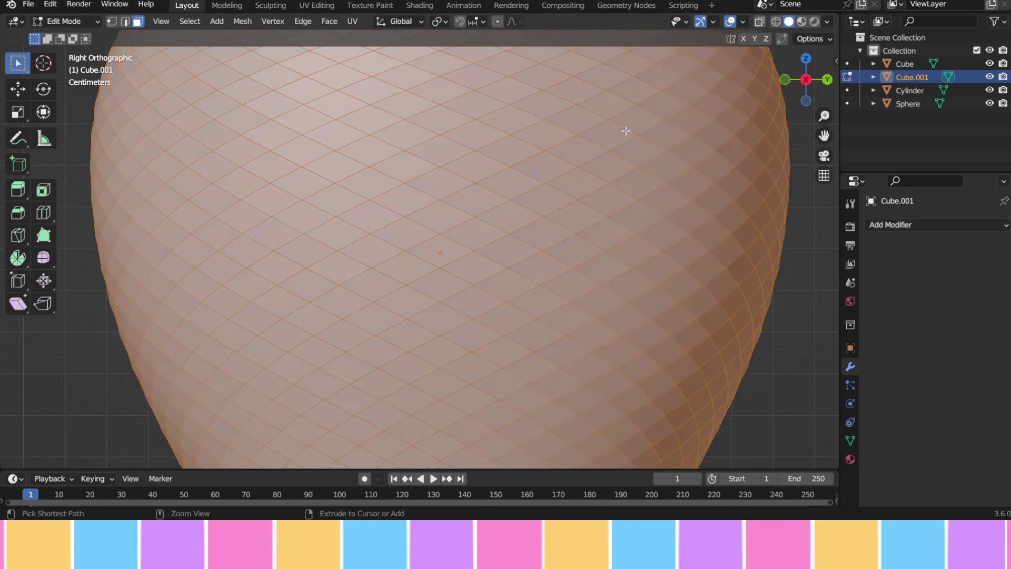
- Bevel all the strawberry's edges by about 0.019 m, and invert the selection to get the diamond-shaped faces between them
scroll(605, 176, "down", 2)
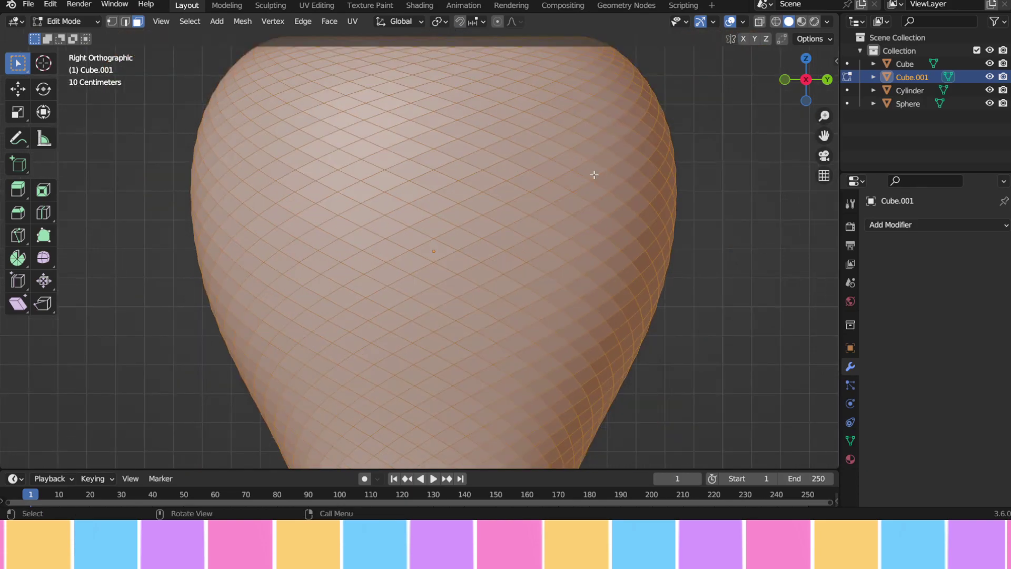
key("ctrl+b")
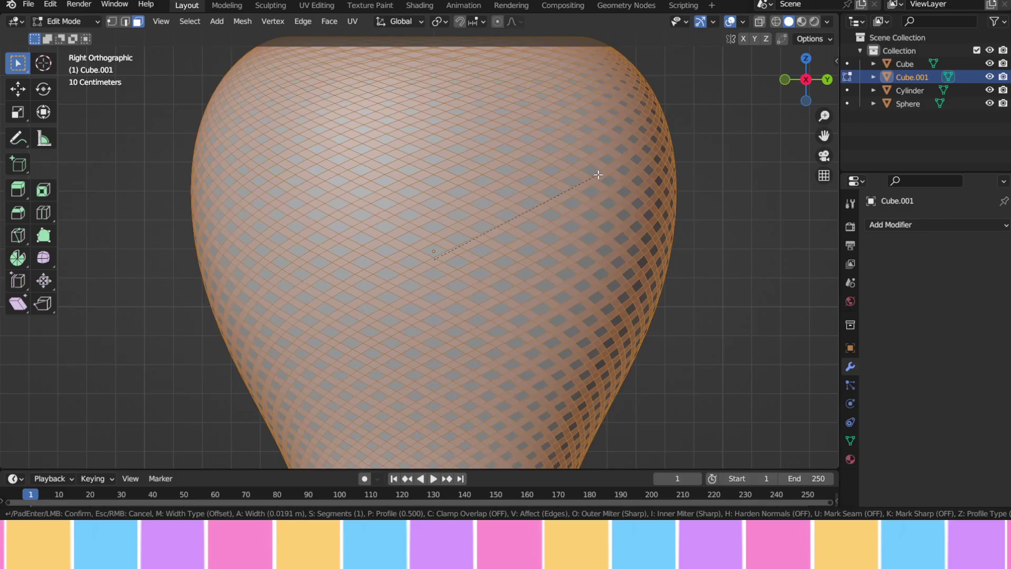
left_click(599, 175)
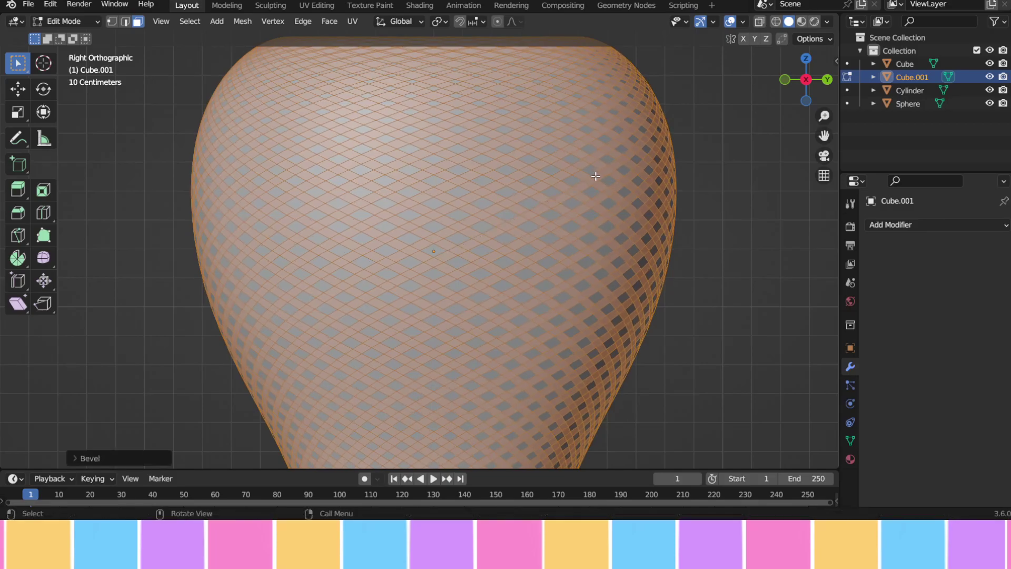
left_click(190, 21)
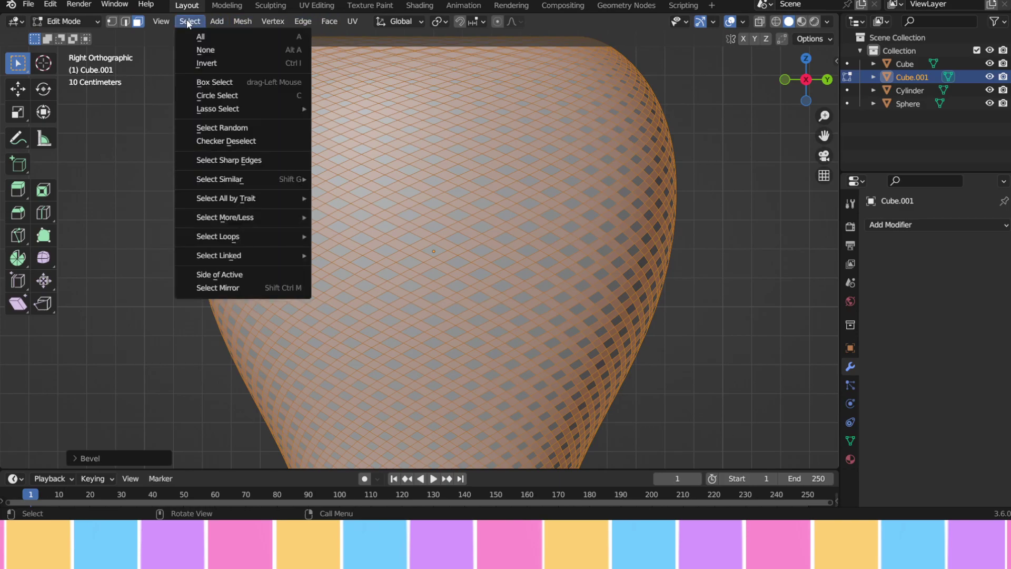
left_click(210, 62)
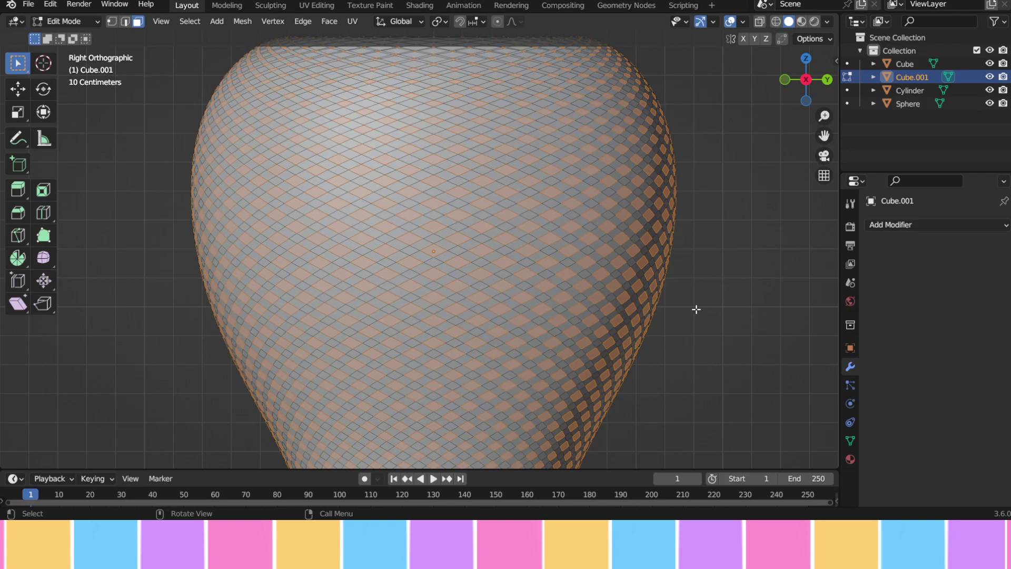
- Extrude the selected diamond faces inward along their normals by about 0.022 m, and inset them by about 0.011 m
right_click(665, 292)
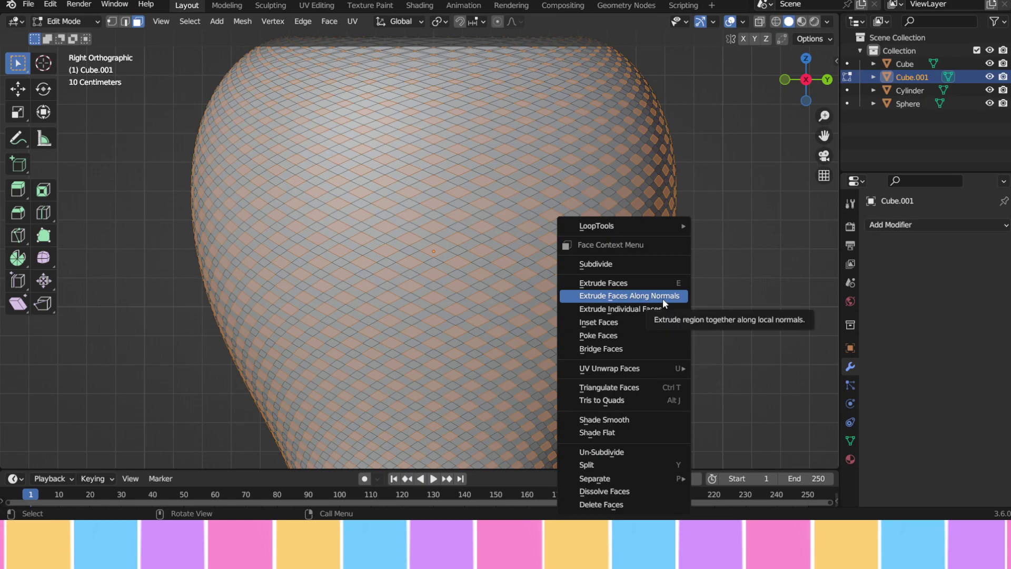
left_click(663, 299)
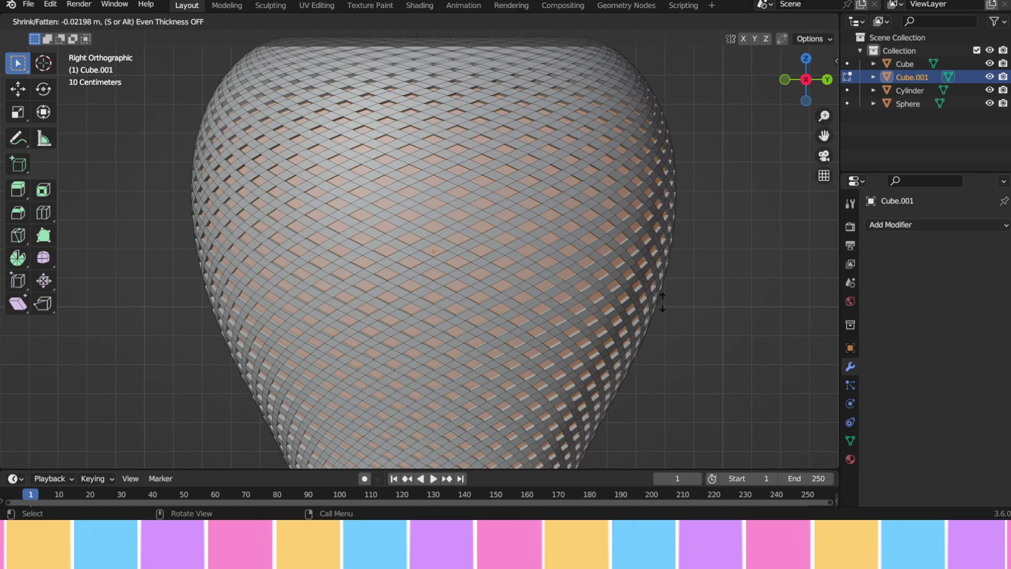
left_click(662, 302)
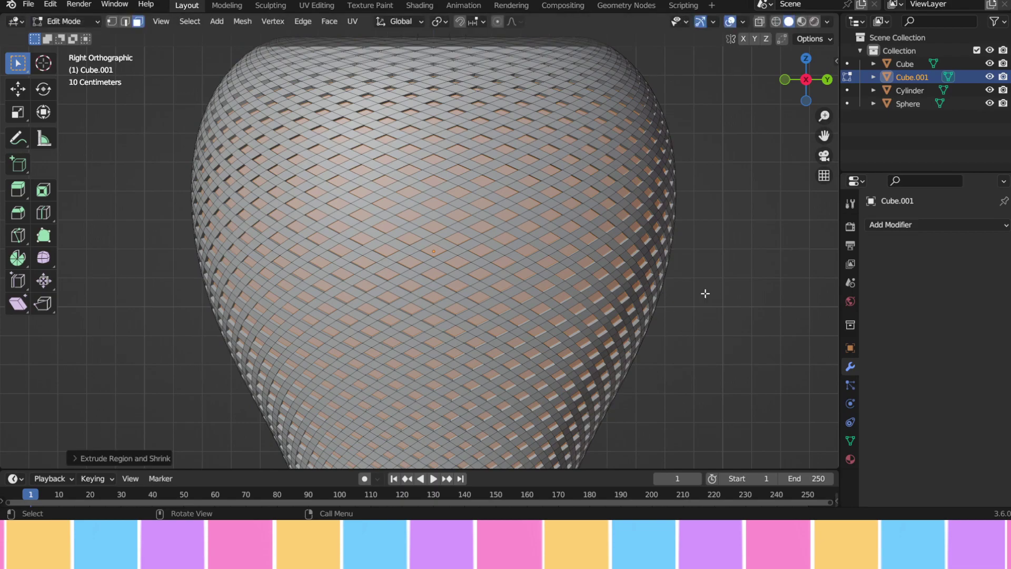
key("i")
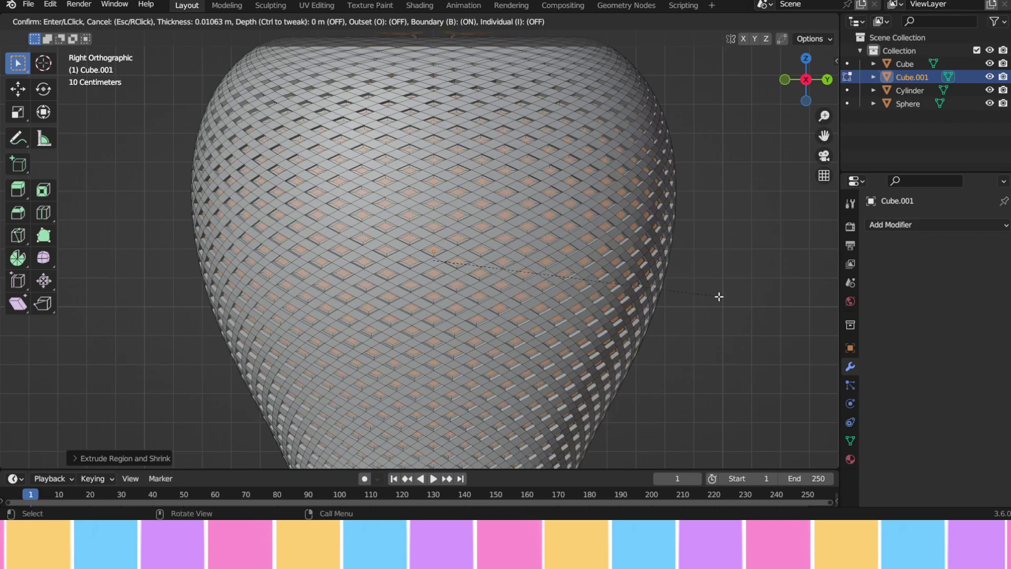
left_click(718, 297)
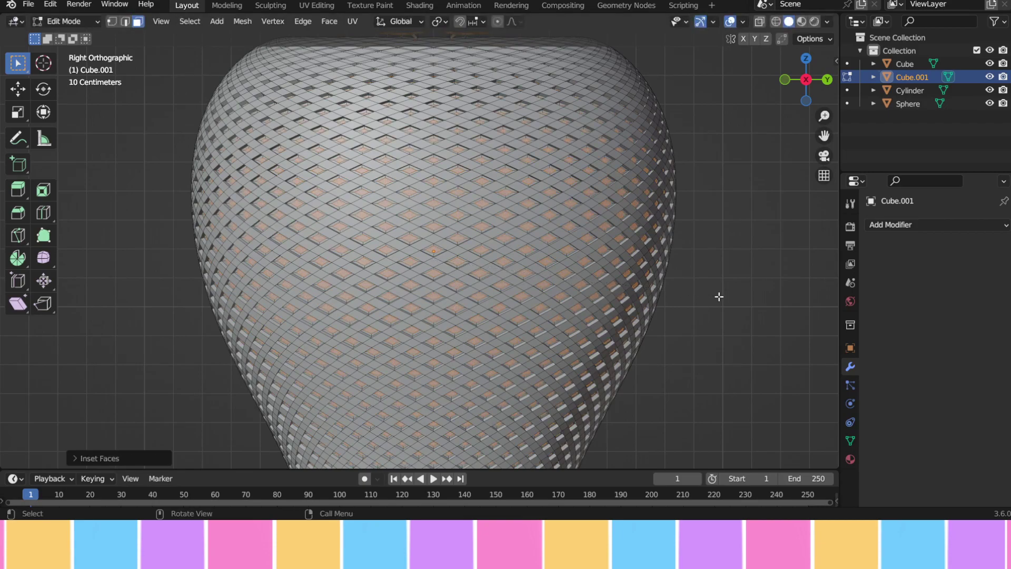
- Extrude the inset diamond faces back outward along their normals to form raised seeds inside the dimples
right_click(719, 297)
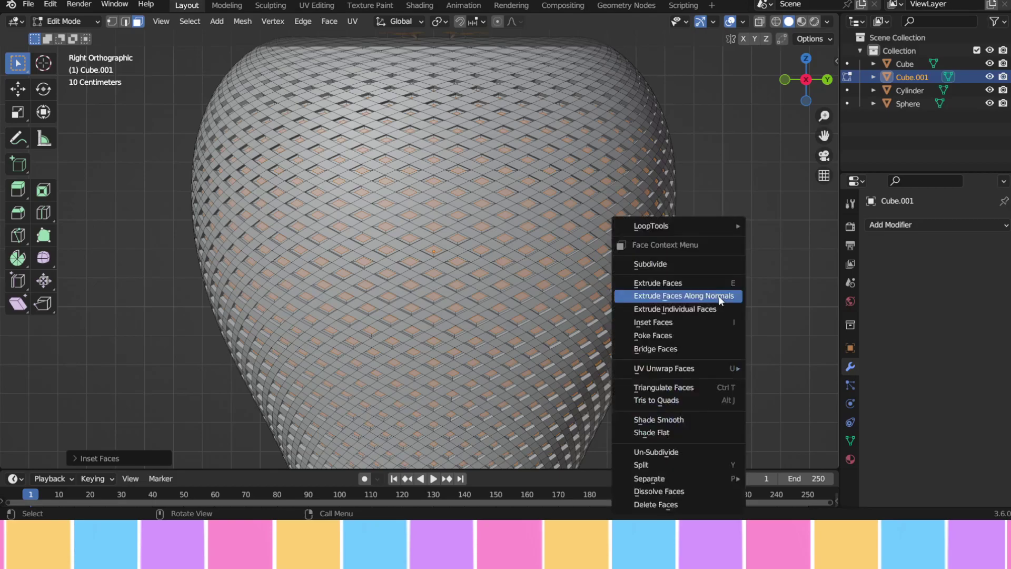
left_click(719, 296)
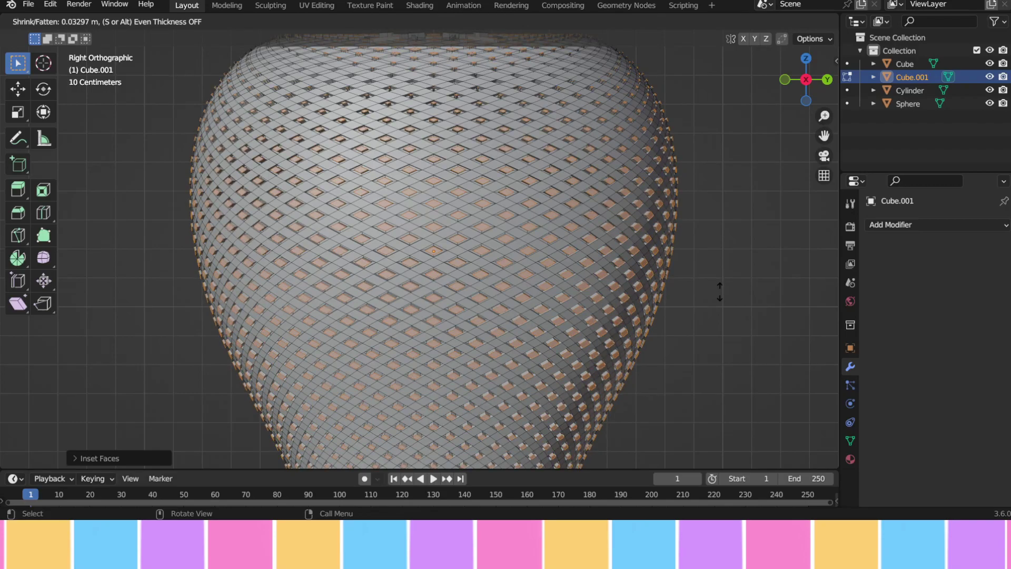
left_click(719, 293)
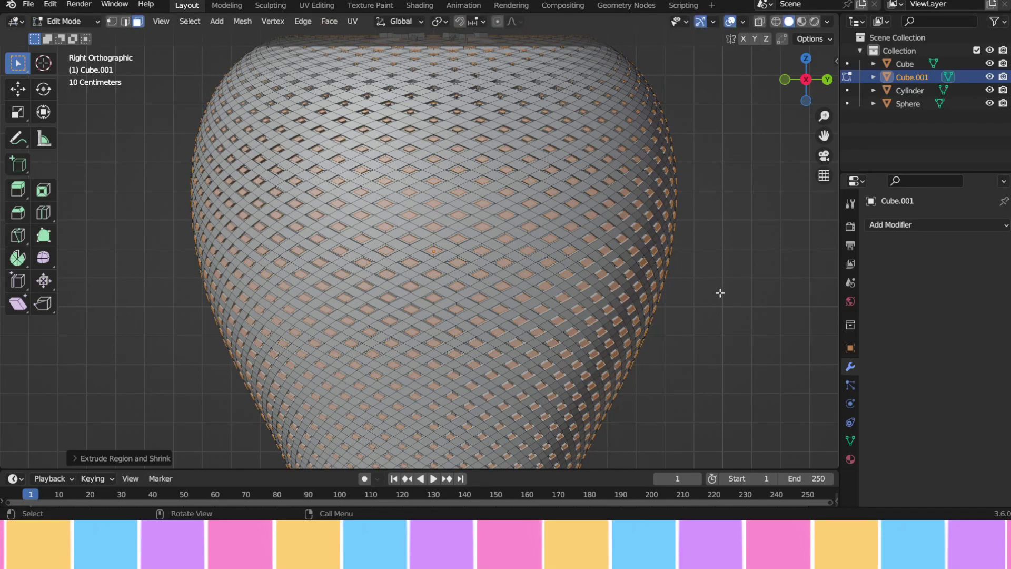
- Add a Subdivision Surface modifier to the strawberry body, and check the smoothed dimples up close and at a distance
left_click(895, 225)
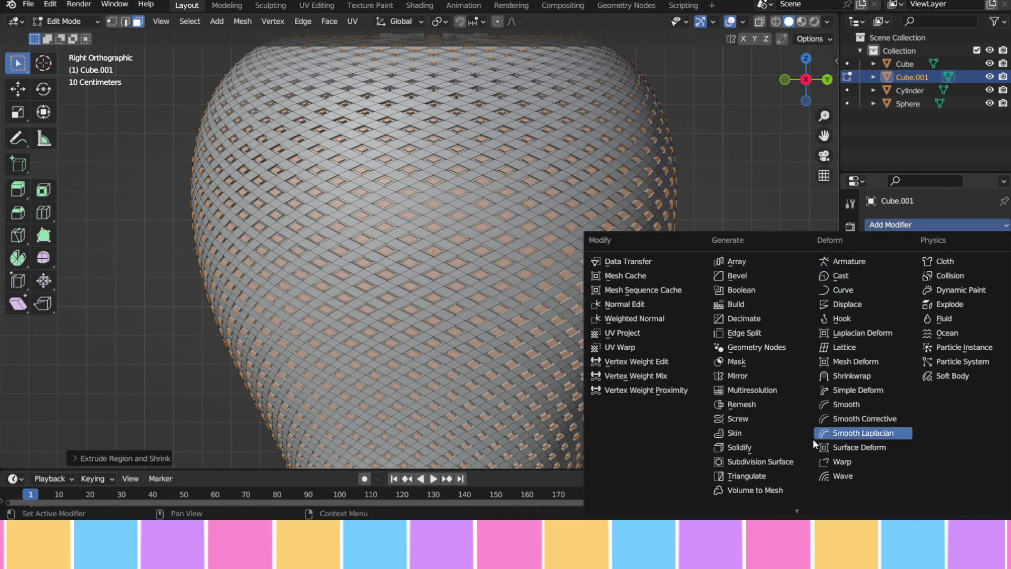
left_click(799, 464)
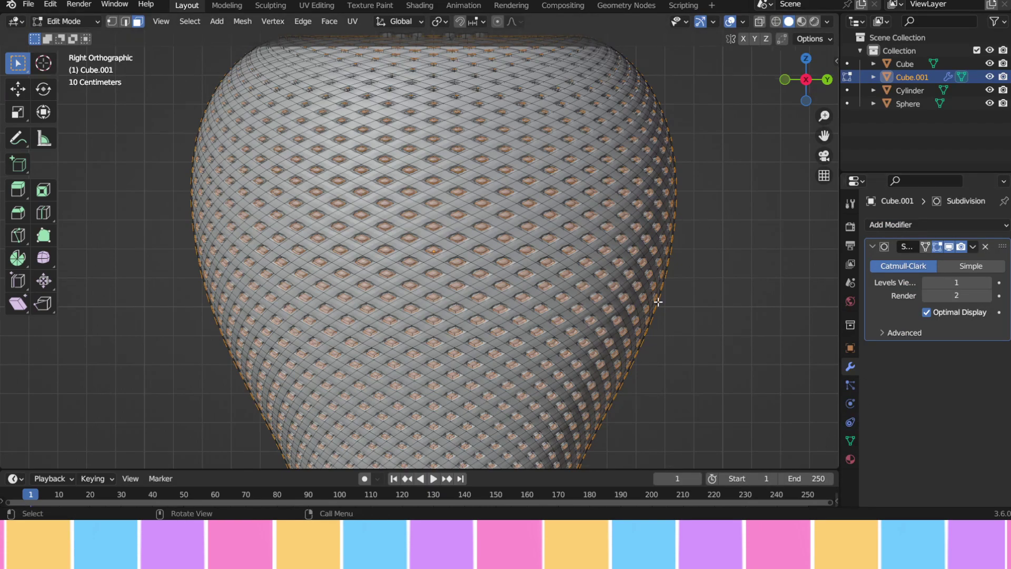
scroll(658, 301, "down", 2)
scroll(659, 302, "down", 2)
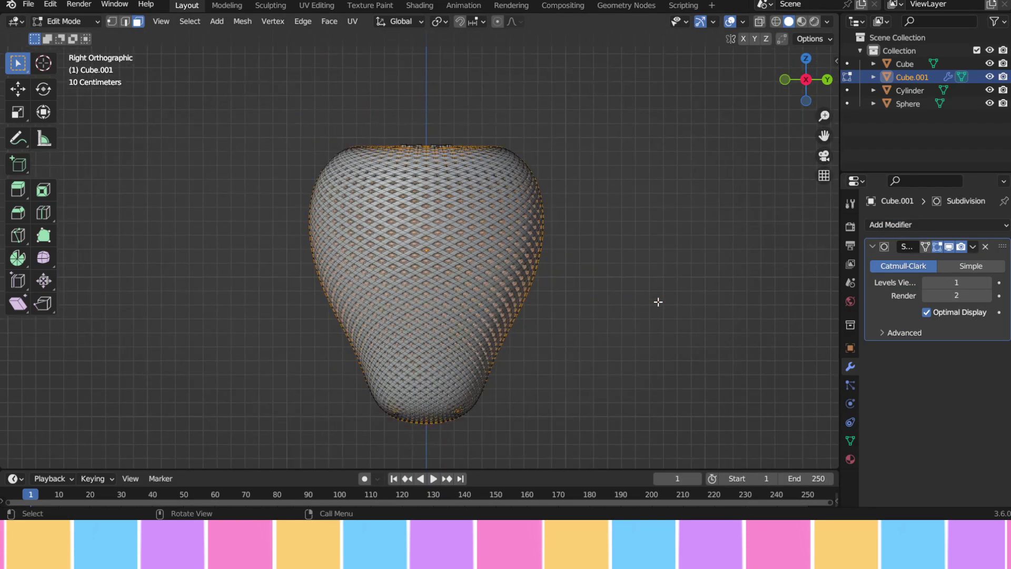
scroll(659, 302, "up", 4)
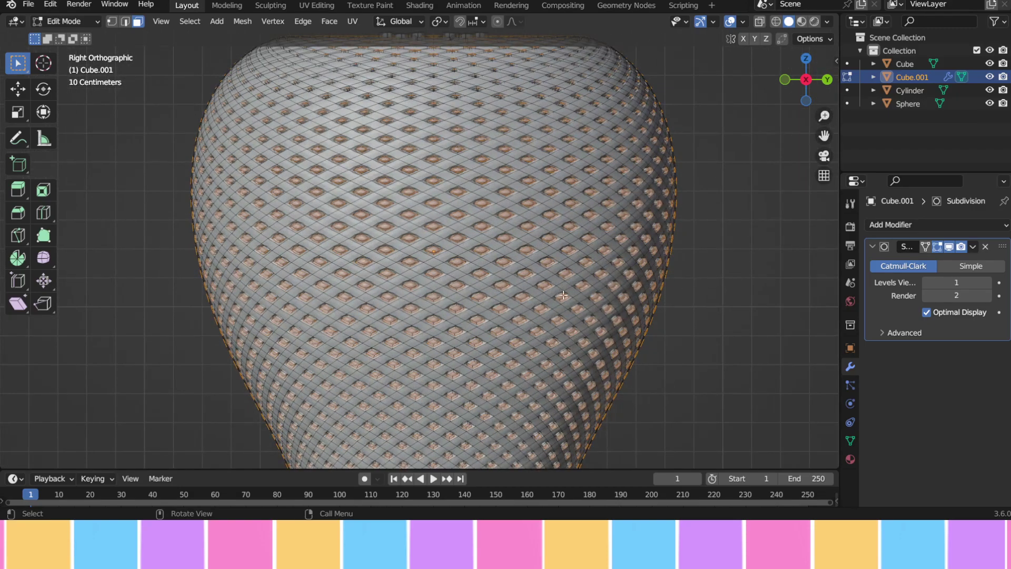
scroll(610, 268, "down", 1)
scroll(611, 268, "down", 1)
scroll(579, 287, "down", 2)
scroll(605, 286, "up", 1)
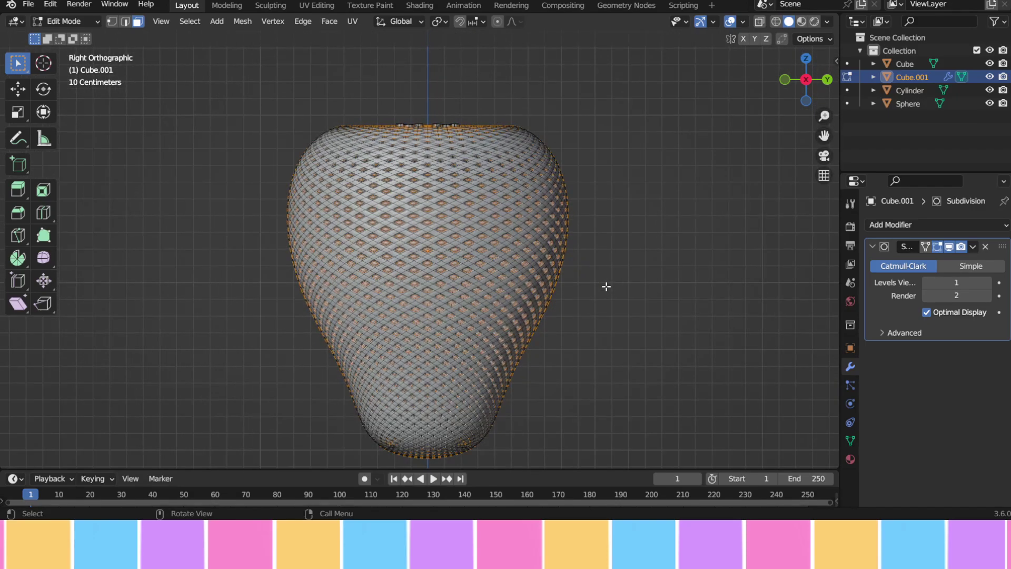
- Create a first material for the strawberry and set its base color to red
left_click(851, 460)
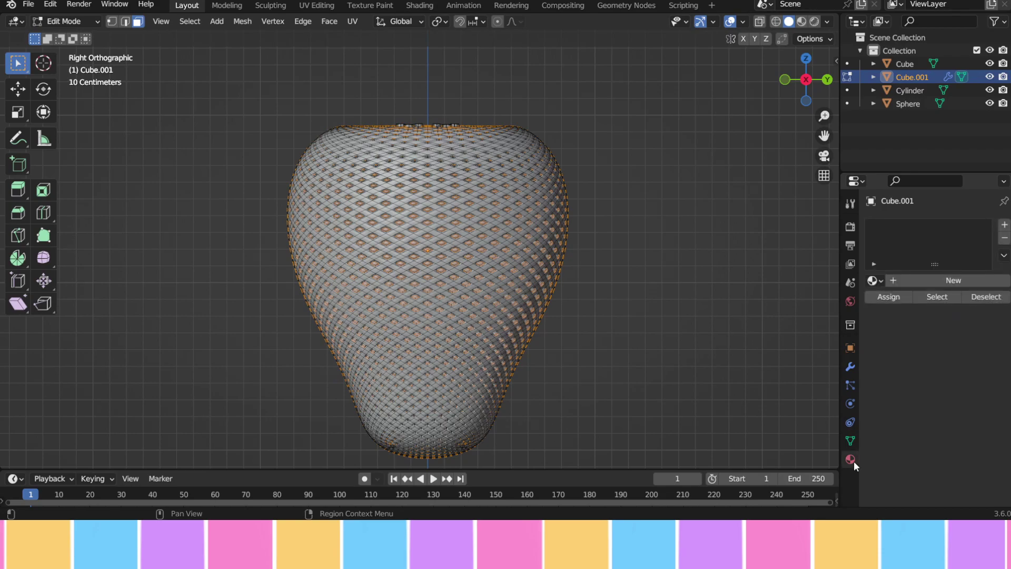
left_click(953, 281)
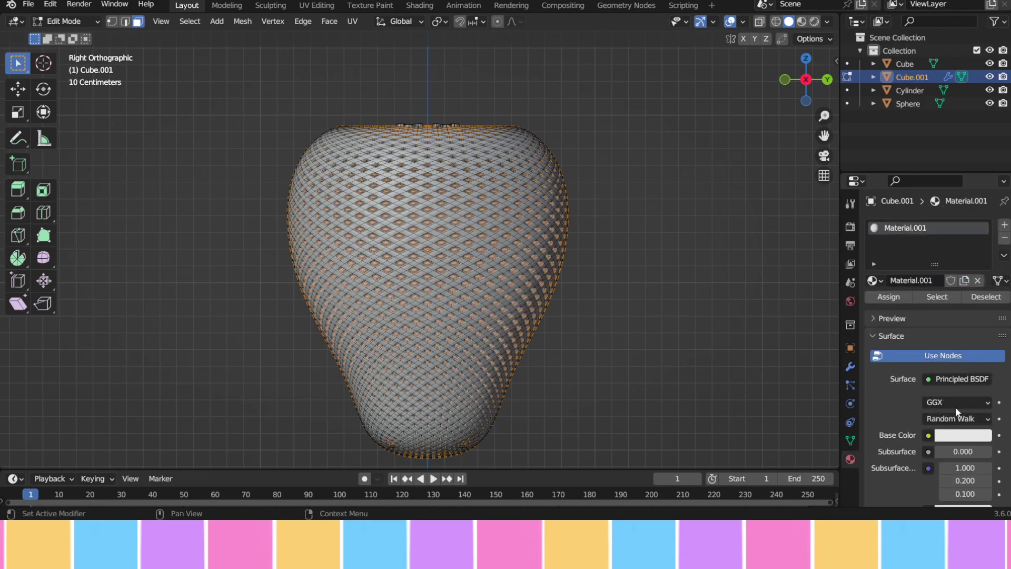
left_click(963, 439)
left_click(970, 438)
left_click(924, 339)
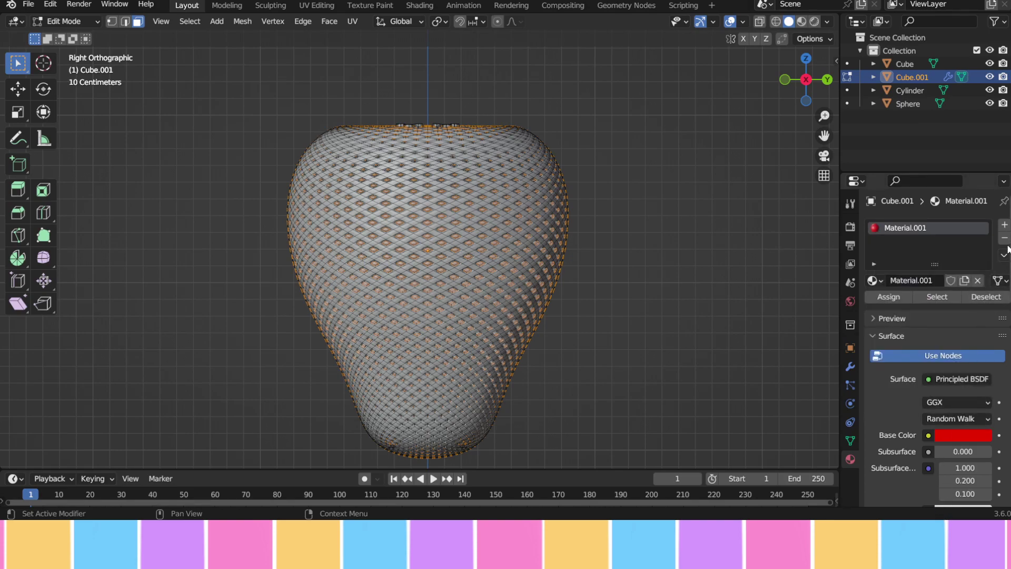
- Add a second material slot to the strawberry with a new material, and set its base color to yellow
left_click(1005, 225)
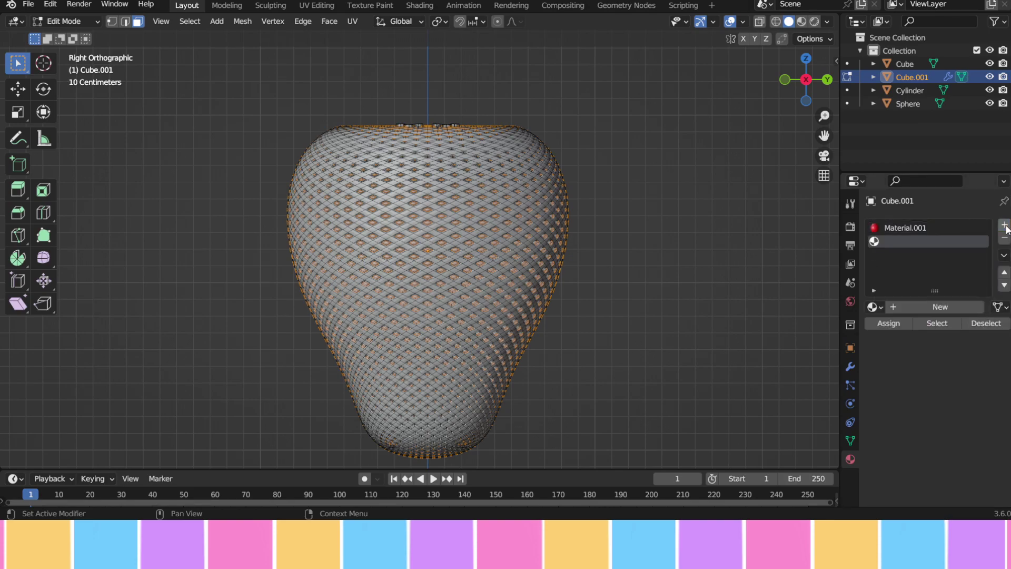
left_click(949, 304)
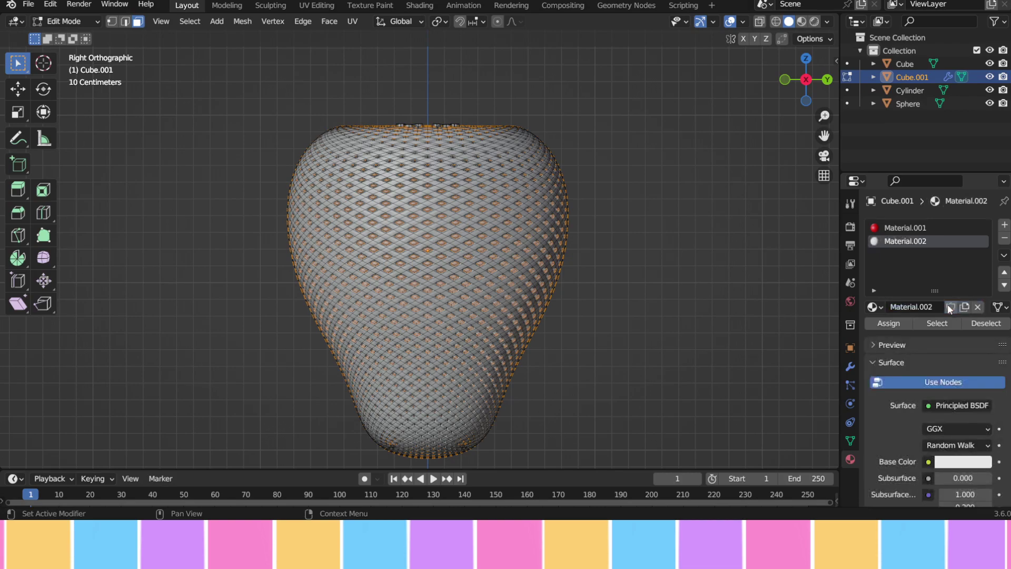
left_click(963, 461)
left_click(897, 340)
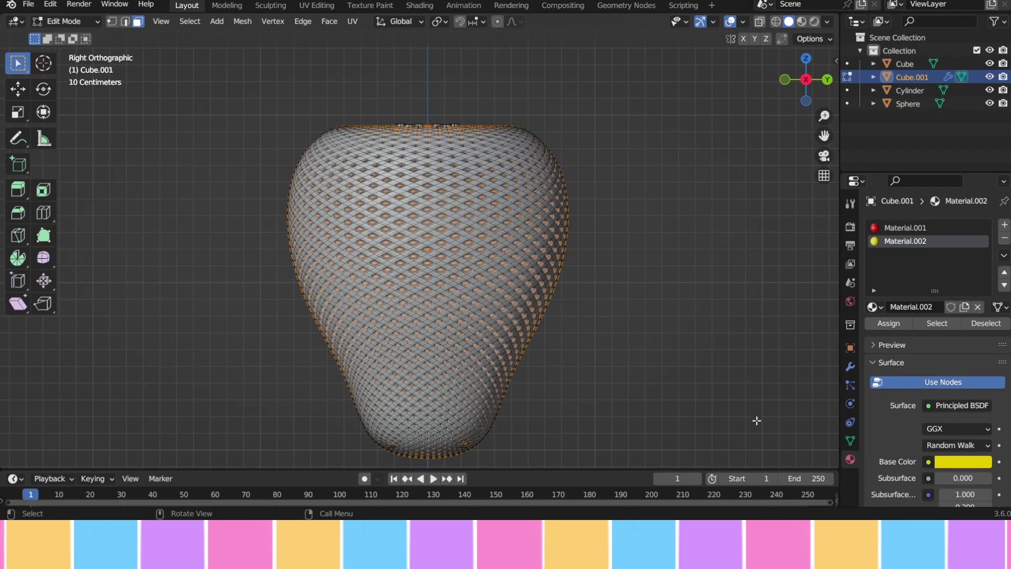
- Assign the yellow material to the selected seed faces and show the strawberry in Material Preview shading
left_click(884, 325)
left_click(802, 21)
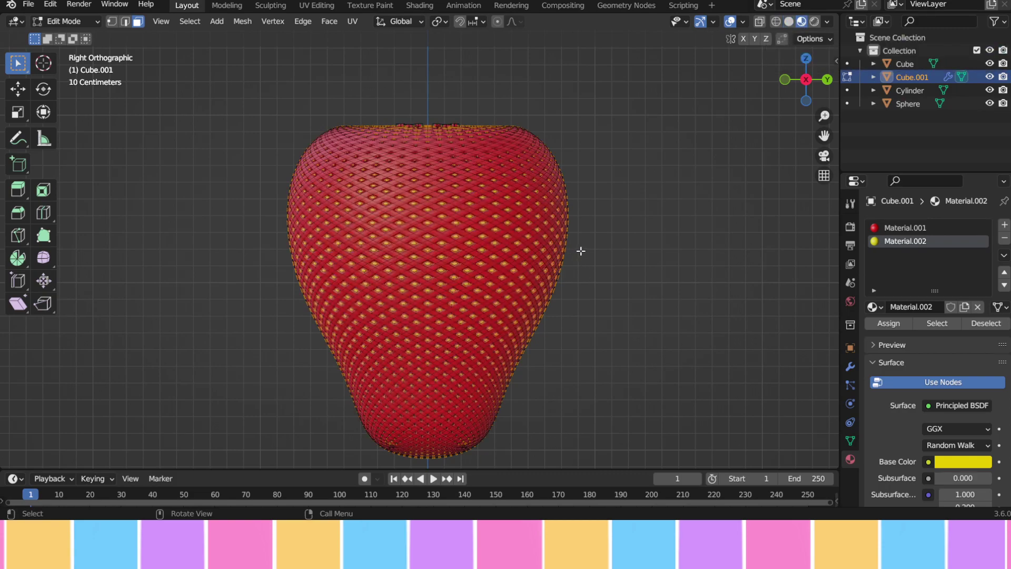
left_click(704, 266)
middle_click_drag(613, 195, 643, 273)
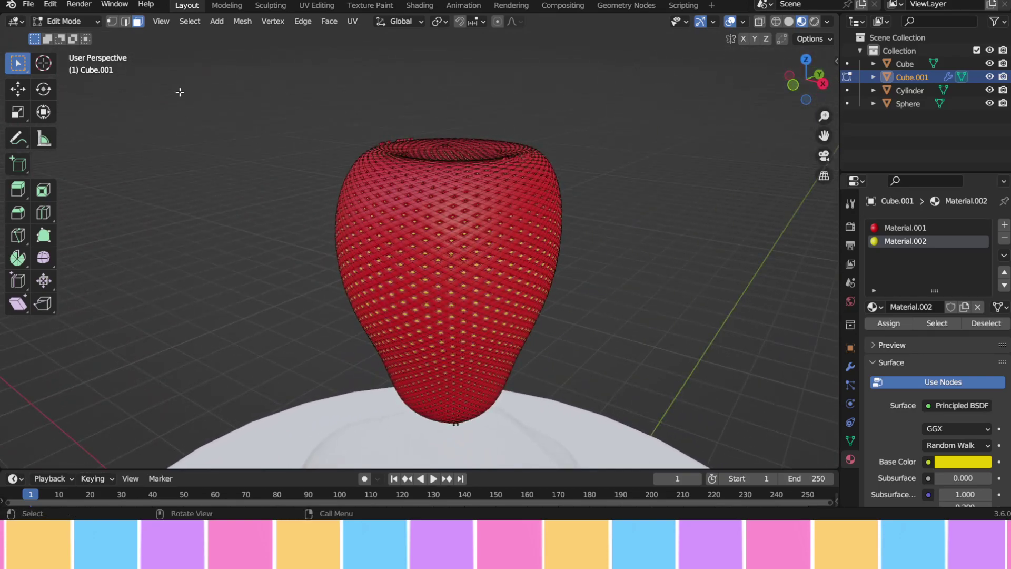
- Push a face on the strawberry's upper side slightly inward with smooth proportional editing, using an influence size of about 0.39 m
left_click(498, 230)
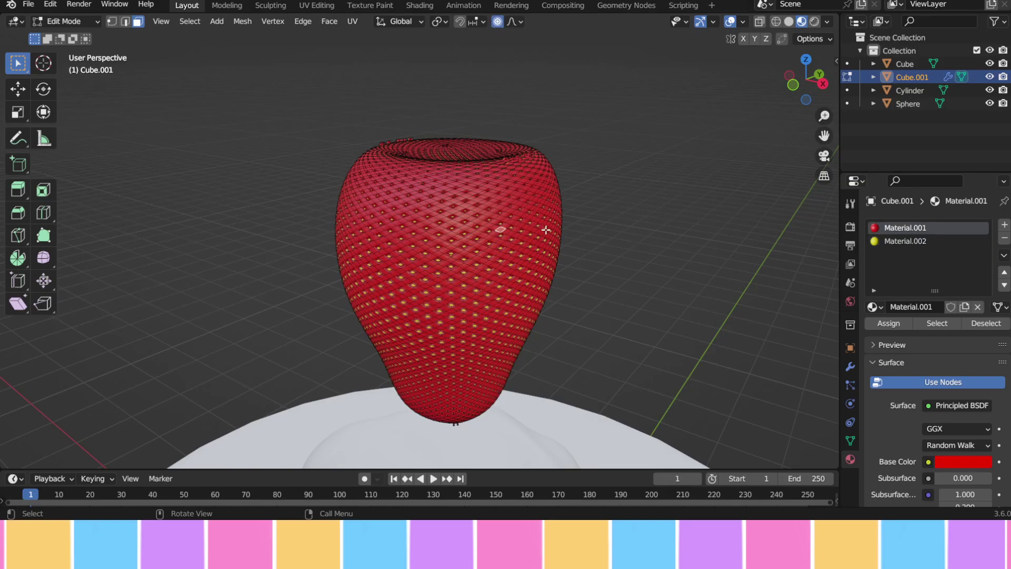
key("g")
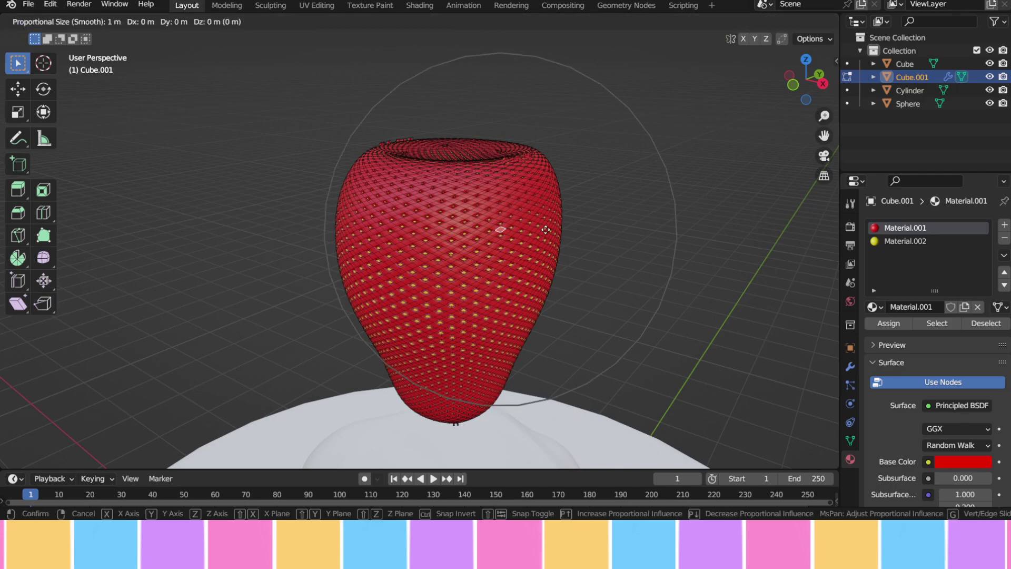
scroll(546, 229, "down", 4)
scroll(547, 230, "up", 7)
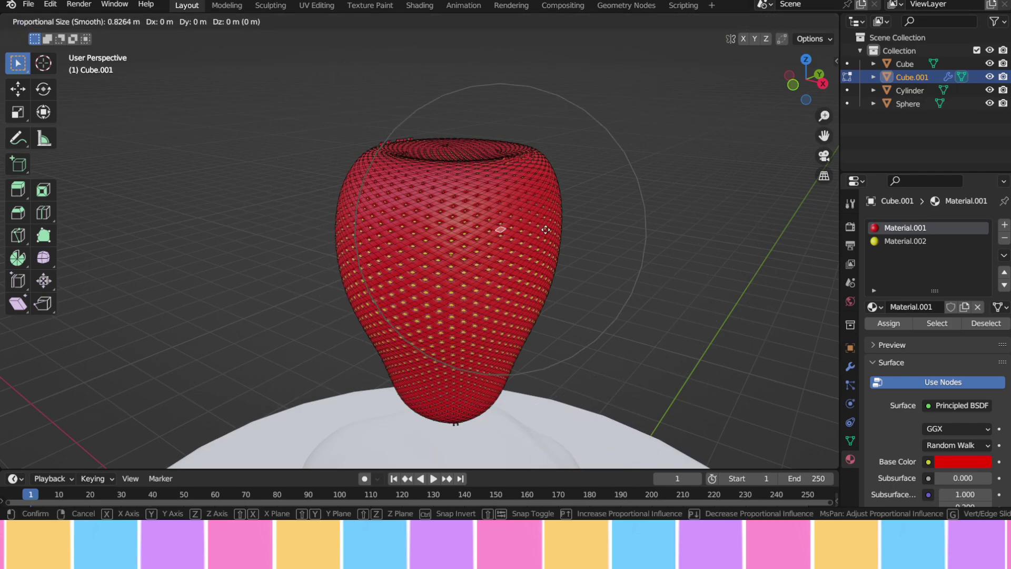
scroll(547, 230, "up", 7)
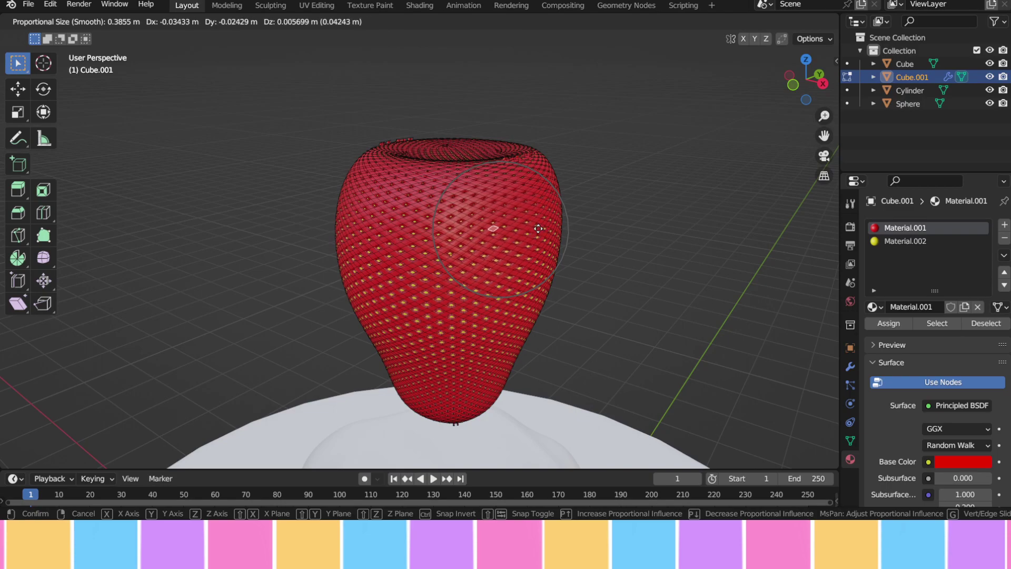
left_click(539, 229)
- Dent further upper areas around the strawberry with proportional moves to make its outline irregular
middle_click_drag(619, 252, 488, 281)
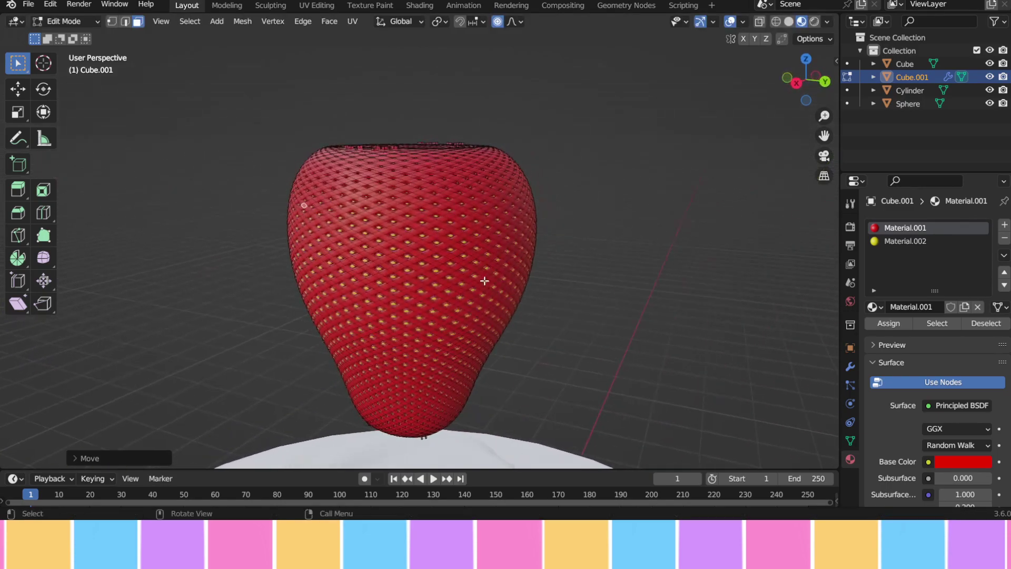
middle_click_drag(558, 290, 481, 244)
key("g")
left_click(621, 308)
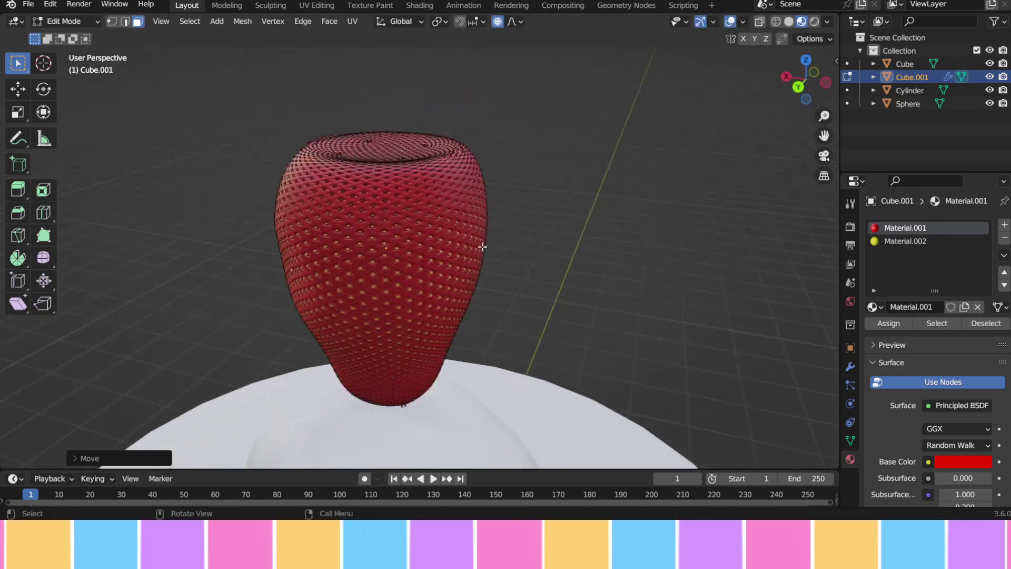
key("g")
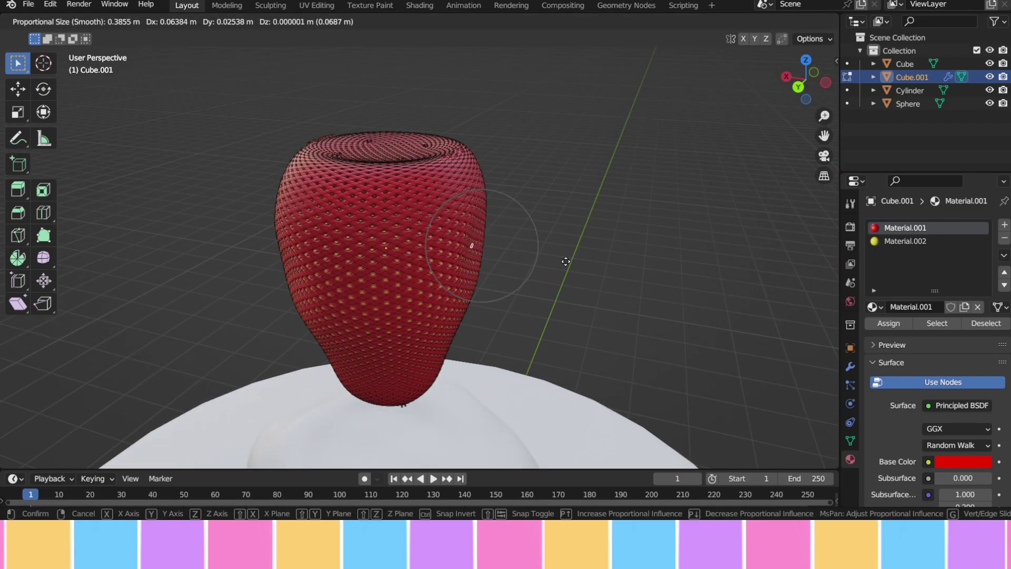
left_click(568, 262)
middle_click_drag(568, 262, 572, 240)
- Shift a face on the strawberry's lower side with proportional editing, enlarging the influence to about 0.51 m
left_click(458, 343)
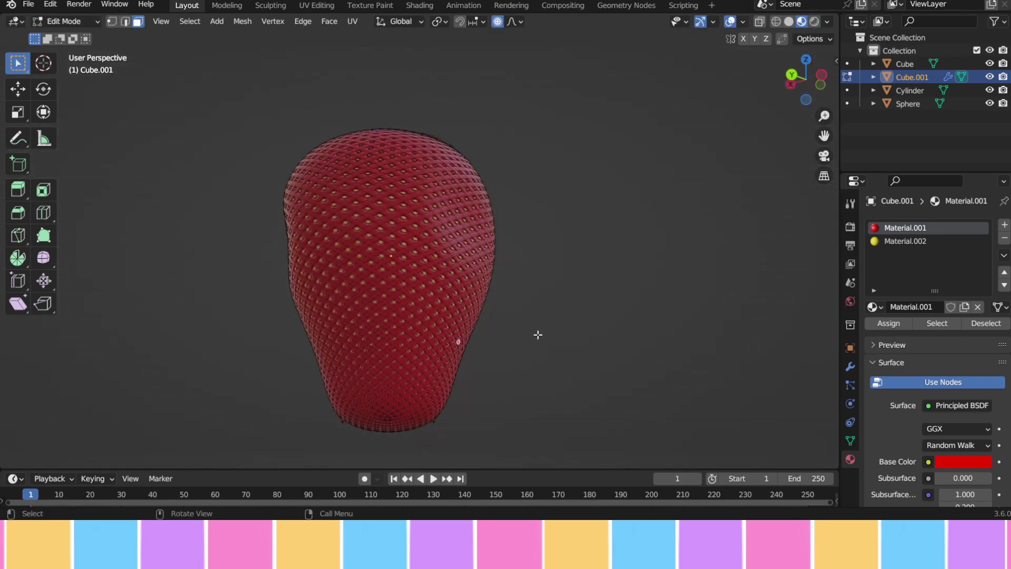
middle_click_drag(537, 334, 562, 366)
key("g")
scroll(562, 369, "up", 4)
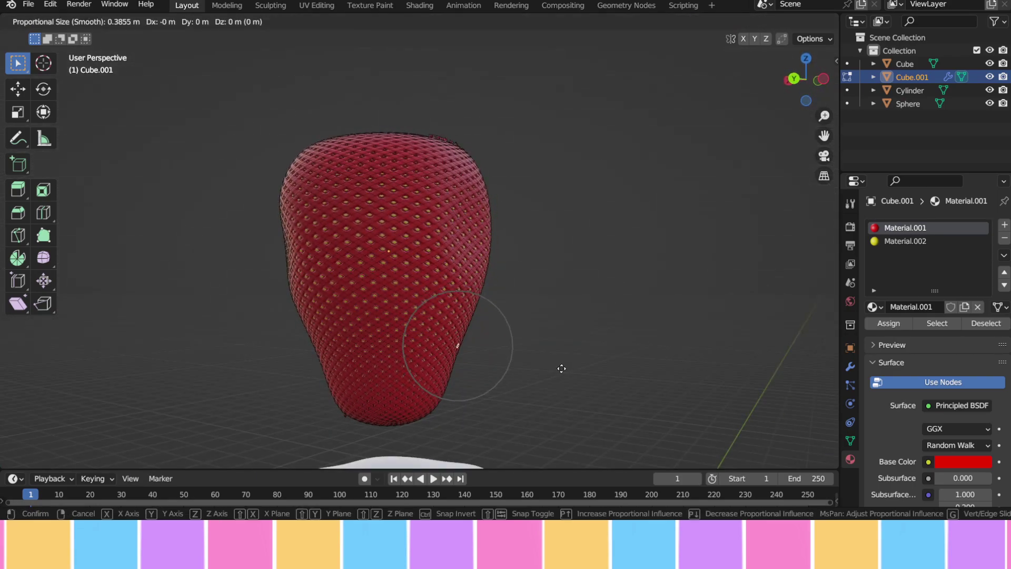
scroll(561, 368, "down", 7)
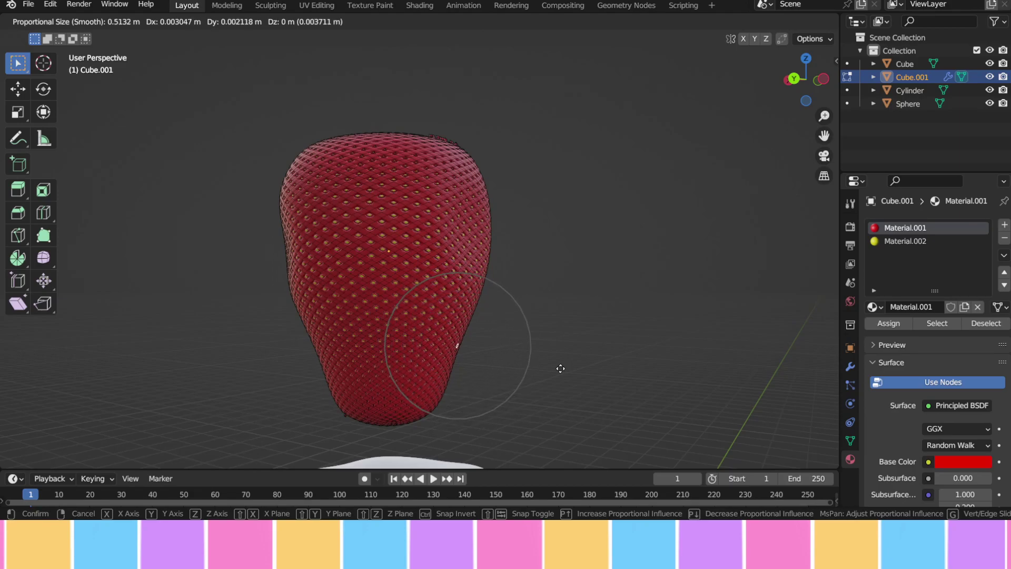
left_click(556, 368)
- Push more areas on the other sides of the strawberry inward with proportional moves at about 0.51 m influence
middle_click_drag(585, 339, 755, 223)
key("g")
left_click(632, 245)
middle_click_drag(367, 189, 589, 258)
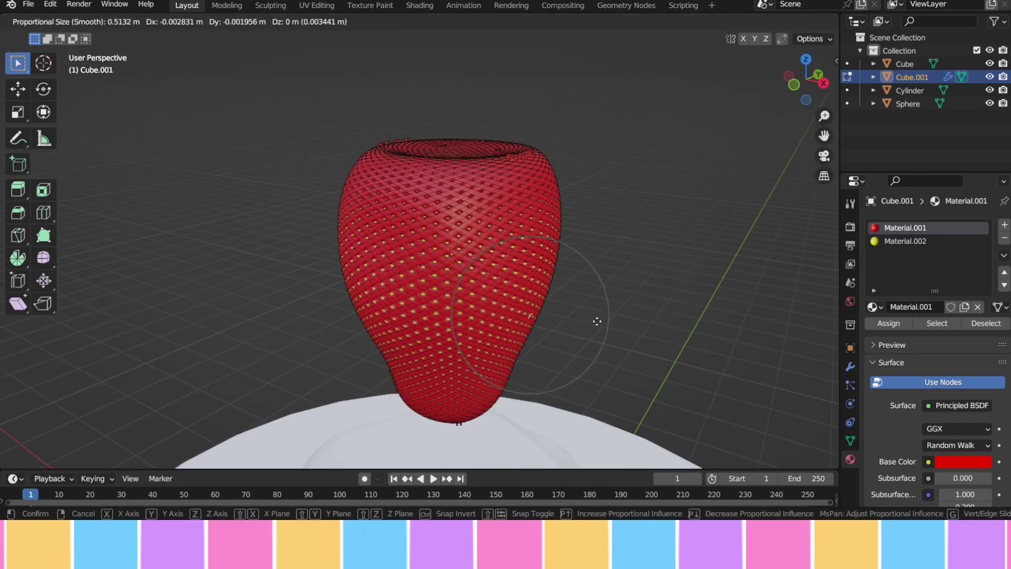
scroll(597, 321, "up", 4)
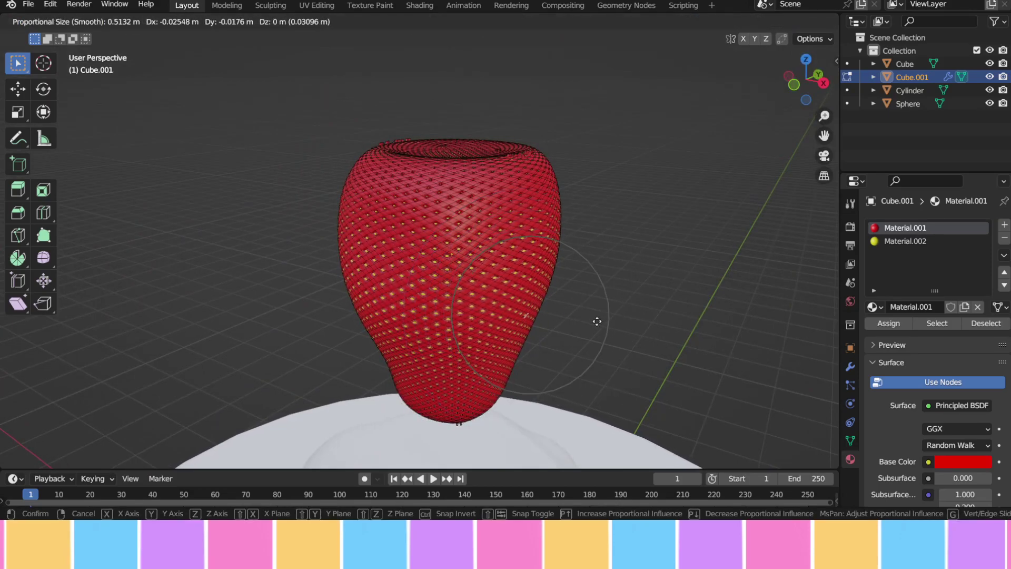
left_click(595, 320)
middle_click_drag(671, 308, 622, 307)
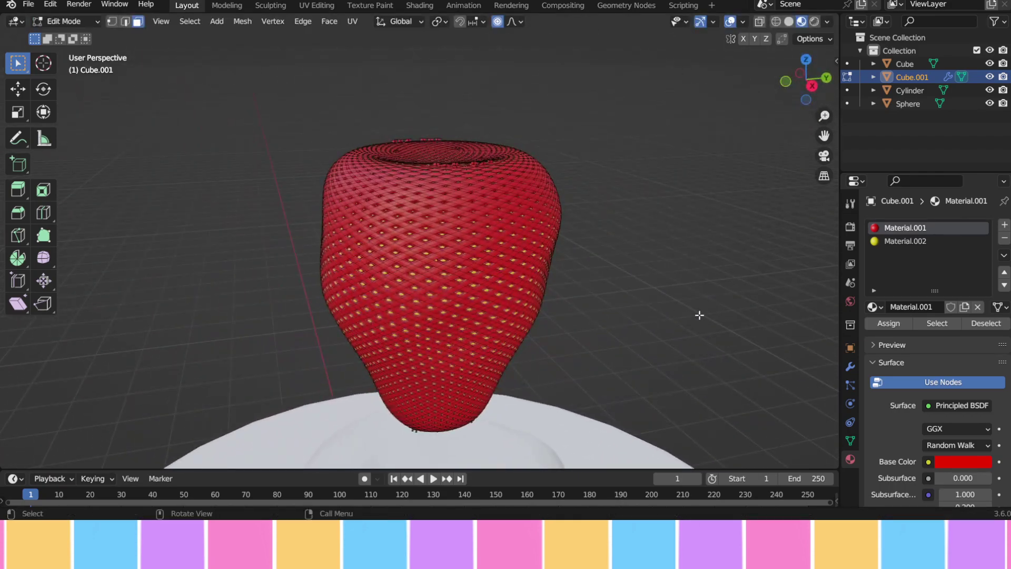
- Return to Object Mode and save the file
left_click(74, 22)
left_click(74, 37)
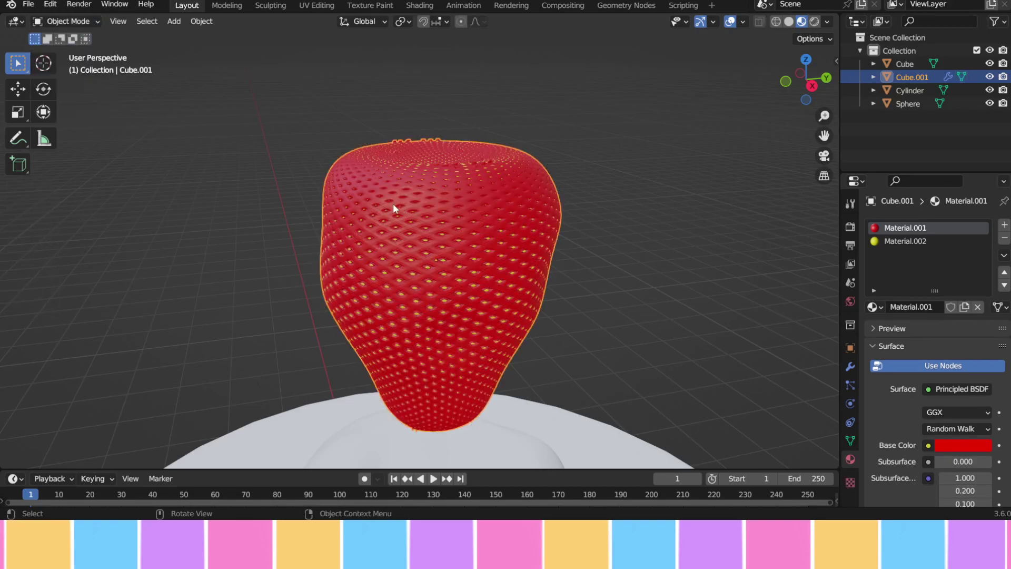
left_click(24, 6)
left_click(46, 90)
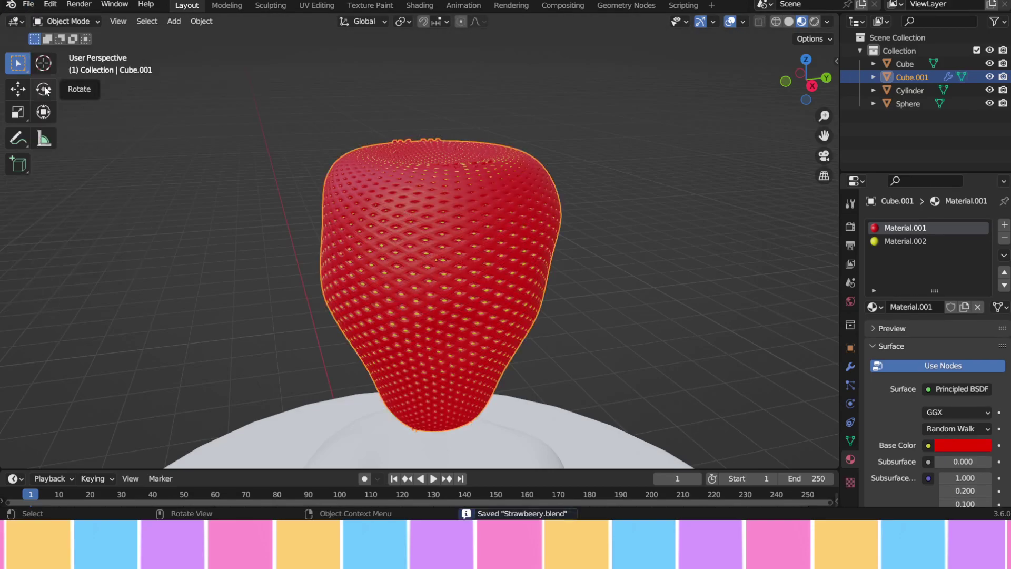
- Rotate the strawberry 180° about the global Y axis so that its tip points upward
scroll(413, 247, "down", 5)
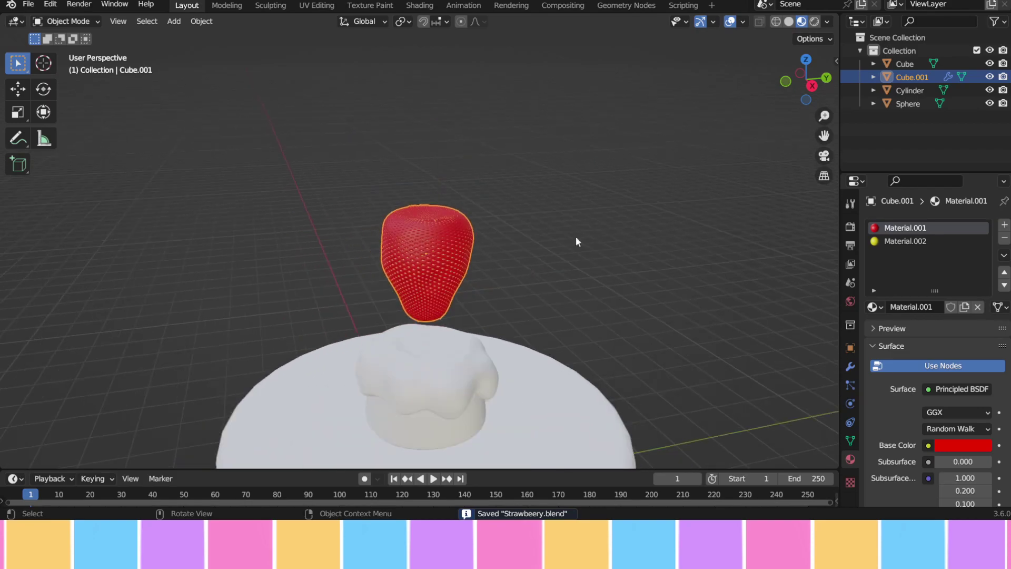
left_click(812, 87)
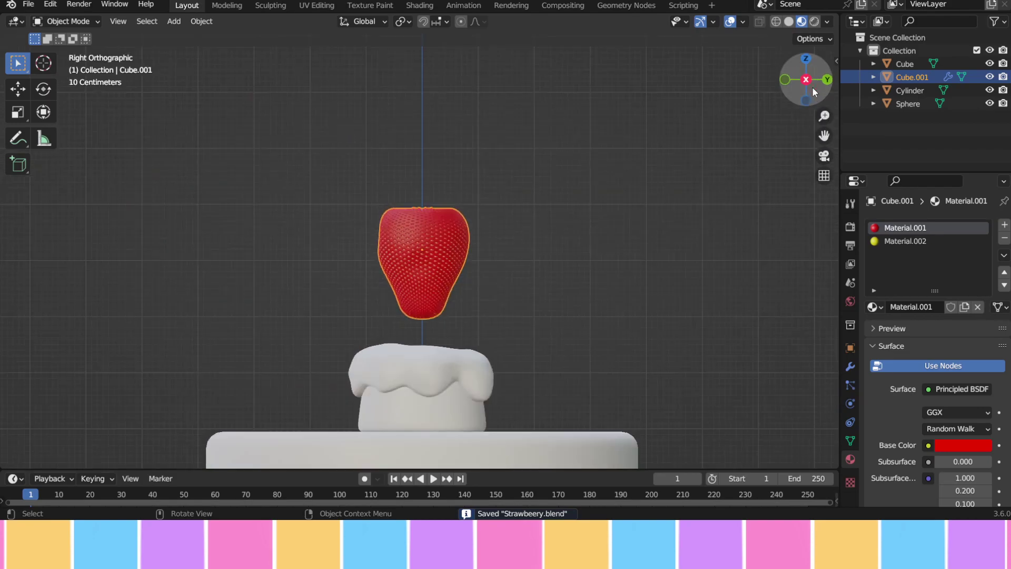
left_click_drag(824, 135, 828, 57)
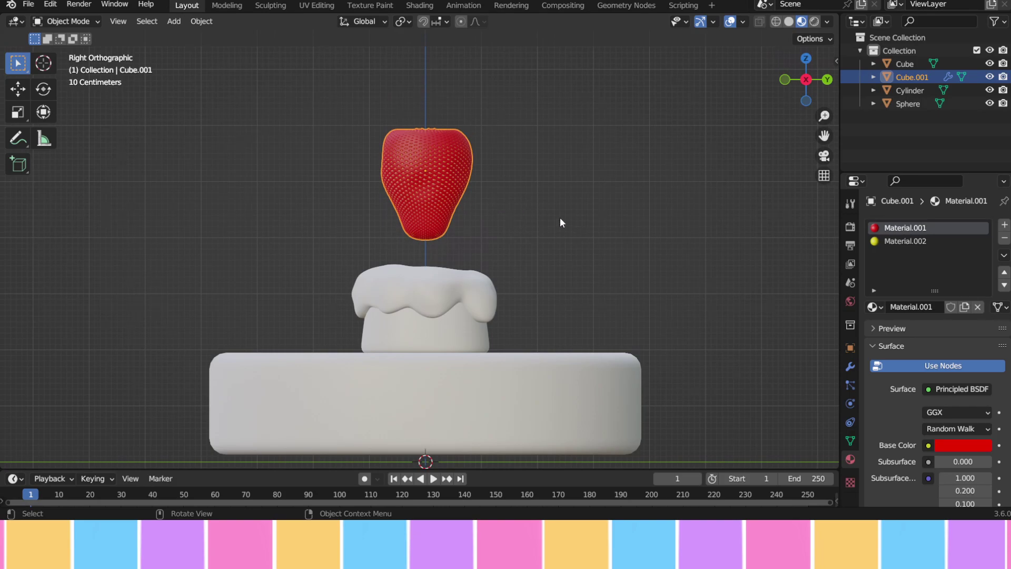
key("r")
type("y180")
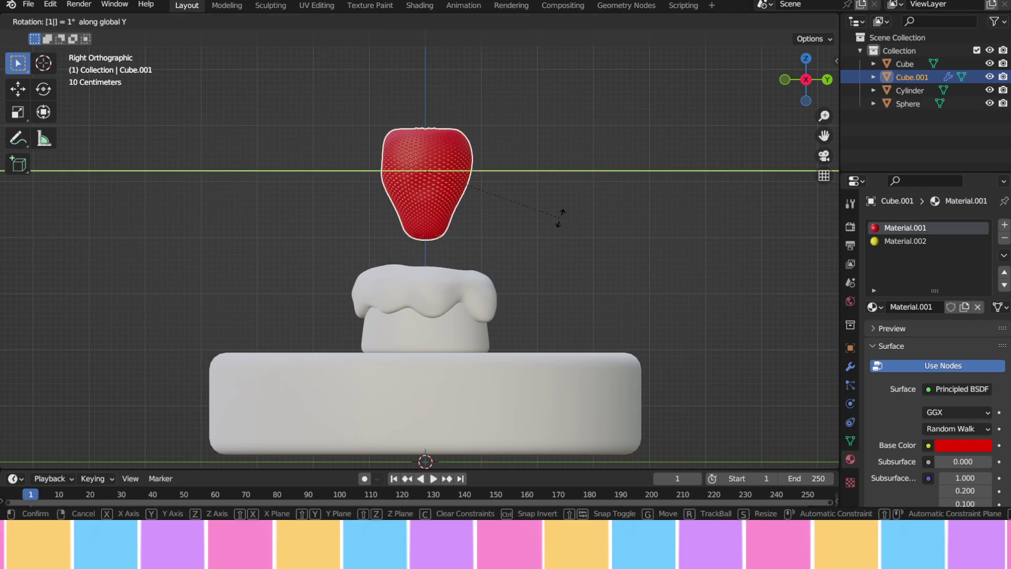
key("Return")
- Lower the strawberry about 2 m along Z into the dripping dome
key("g")
key("z")
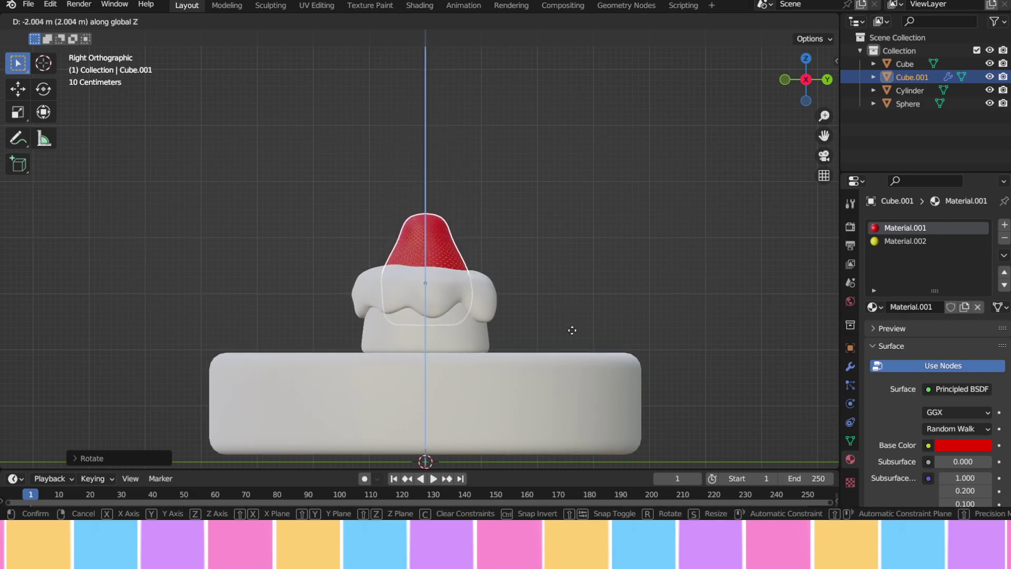
left_click(570, 330)
middle_click_drag(559, 239, 650, 301)
- Scale the strawberry down uniformly and raise it along Z to sit on top of the dome
key("s")
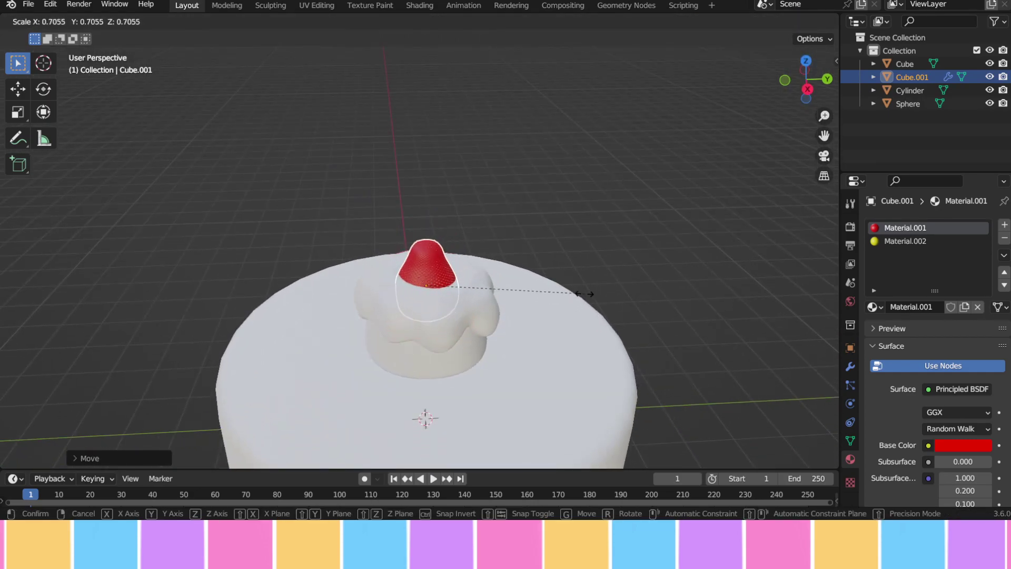
left_click(548, 296)
key("g")
key("z")
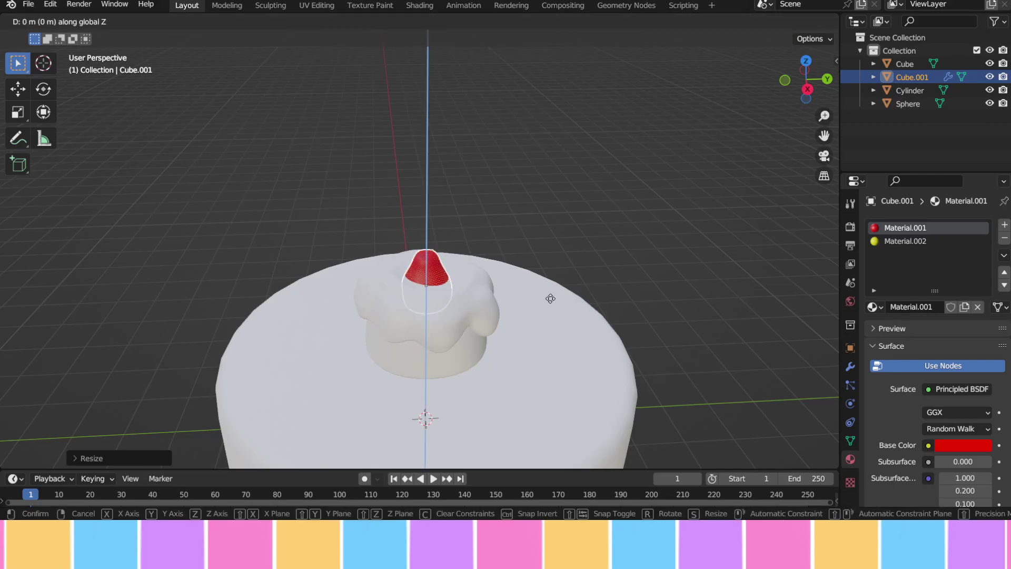
left_click(551, 277)
- Scale the strawberry along Z, deselect it, and set the viewport to Material Preview shading
mouse_move(551, 277)
middle_mouse_down()
mouse_move(548, 242)
mouse_move(588, 245)
mouse_move(551, 293)
mouse_move(444, 266)
mouse_move(593, 245)
mouse_move(595, 235)
middle_mouse_up()
key("s")
key("z")
left_click(571, 243)
left_click(577, 242)
key("z")
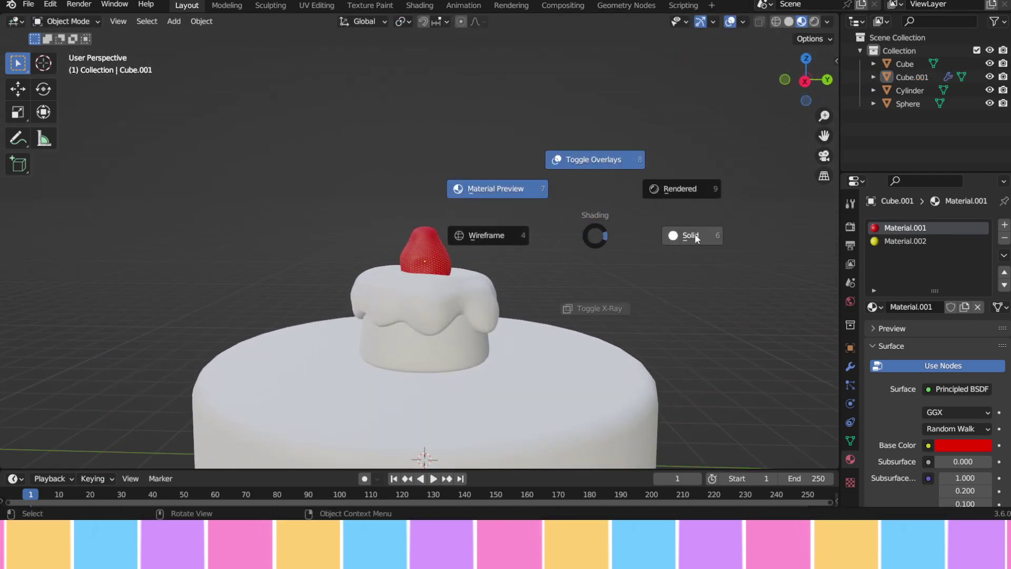
left_click(721, 232)
left_click(801, 21)
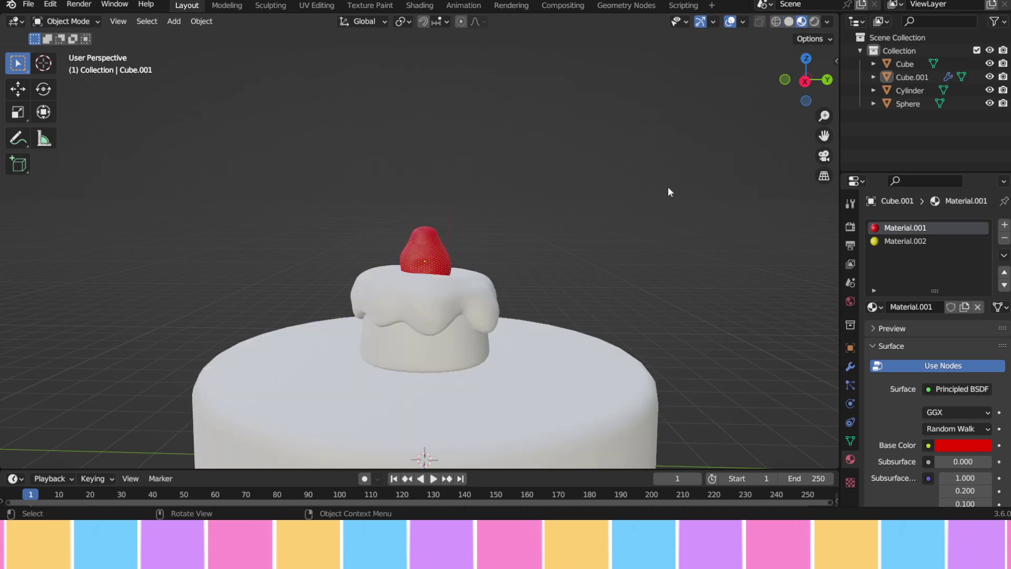
- Resize the strawberry again and adjust its height along Z so its base rests in the icing
scroll(570, 261, "up", 3)
middle_click_drag(571, 260, 616, 271)
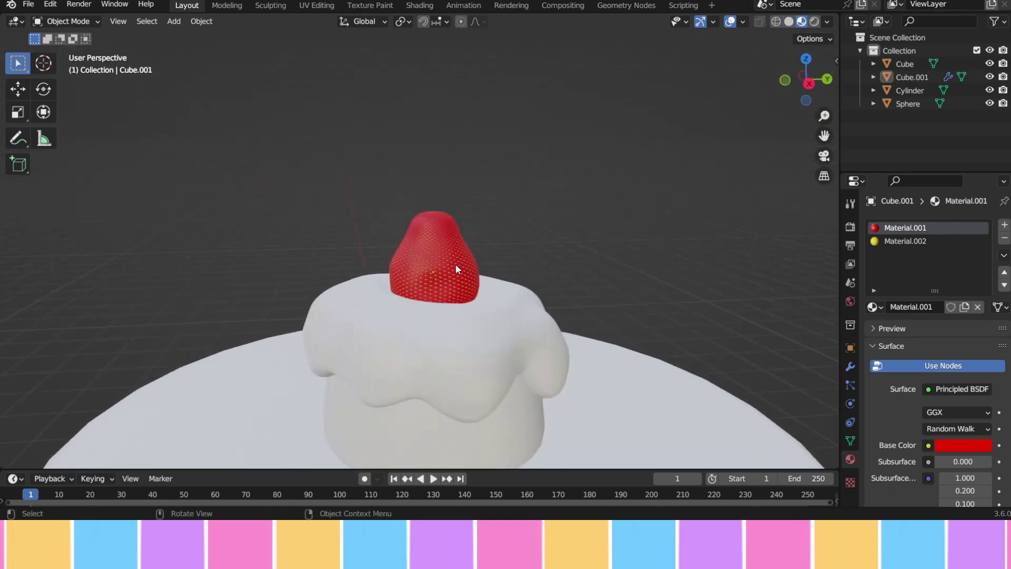
left_click(456, 264)
key("s")
left_click(587, 275)
key("g")
key("z")
left_click(585, 278)
key("s")
left_click(588, 279)
left_click(614, 261)
- Tilt the strawberry slightly about the Y axis and lower it a little along Z into the icing
middle_click_drag(614, 261, 400, 266)
left_click(400, 266)
key("r")
key("y")
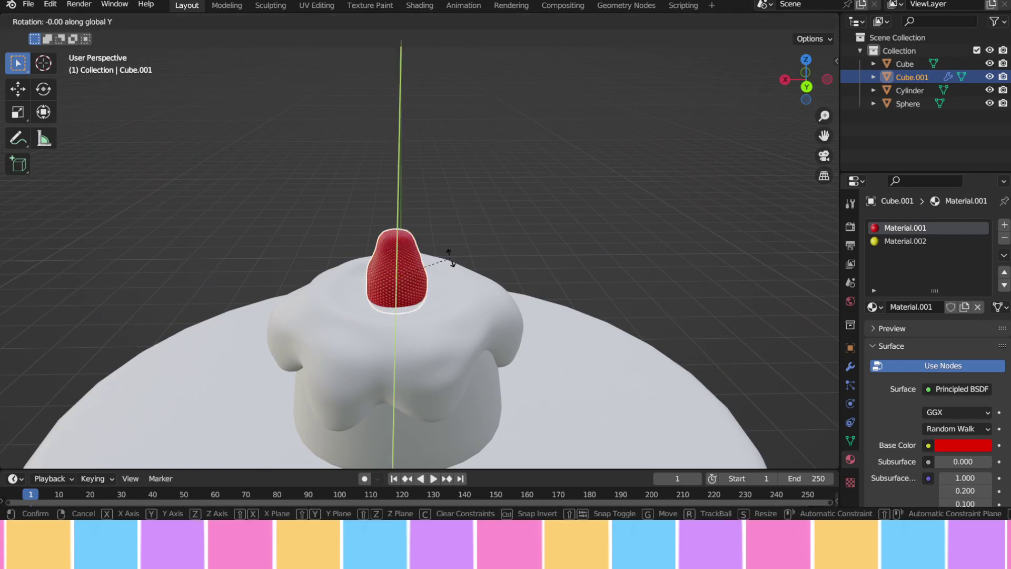
left_click(460, 277)
key("g")
key("z")
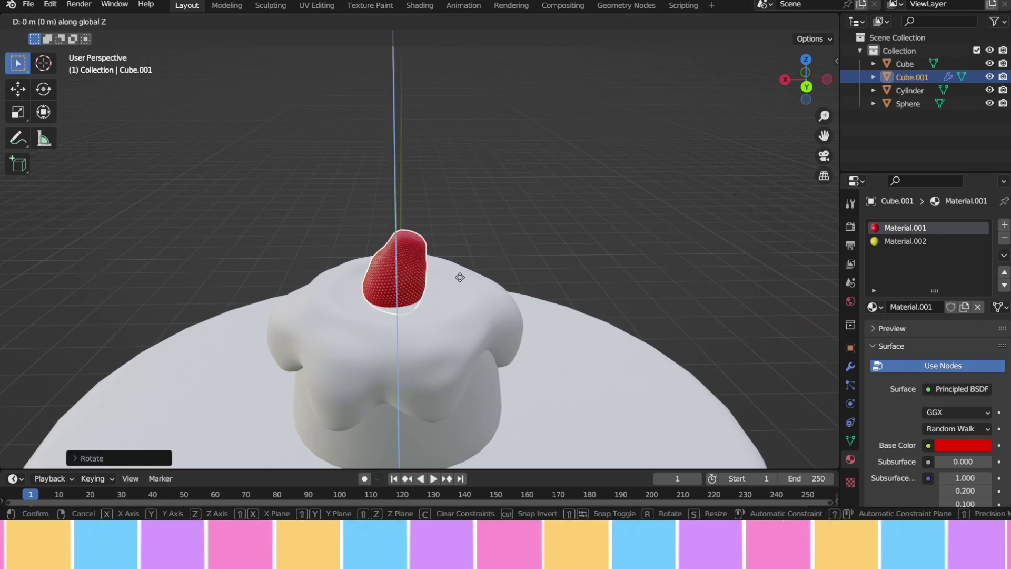
left_click(463, 282)
middle_click_drag(472, 282, 777, 153)
- Duplicate the strawberry in top view, place the copy beside the original, and scale and rotate it
left_click(806, 70)
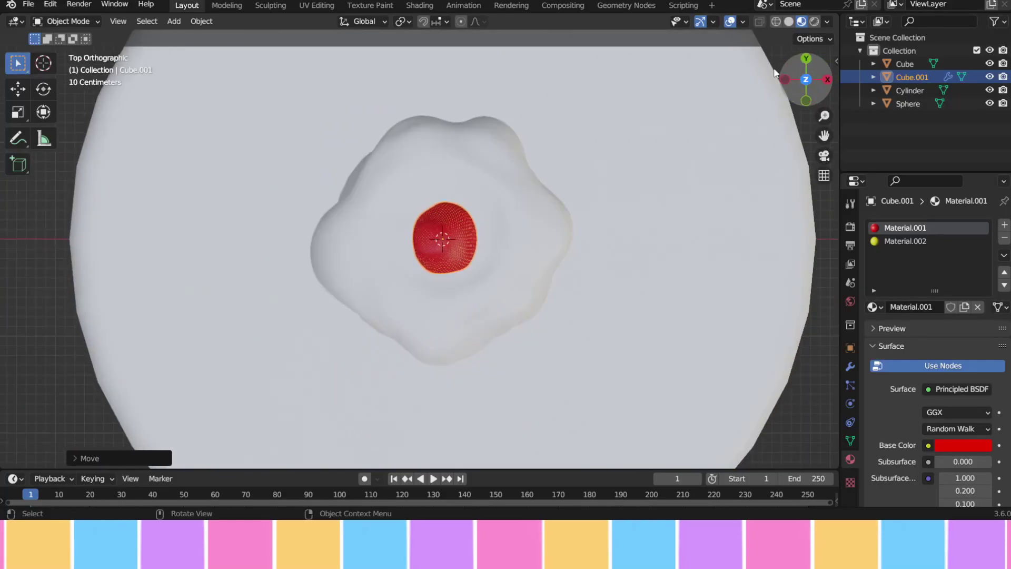
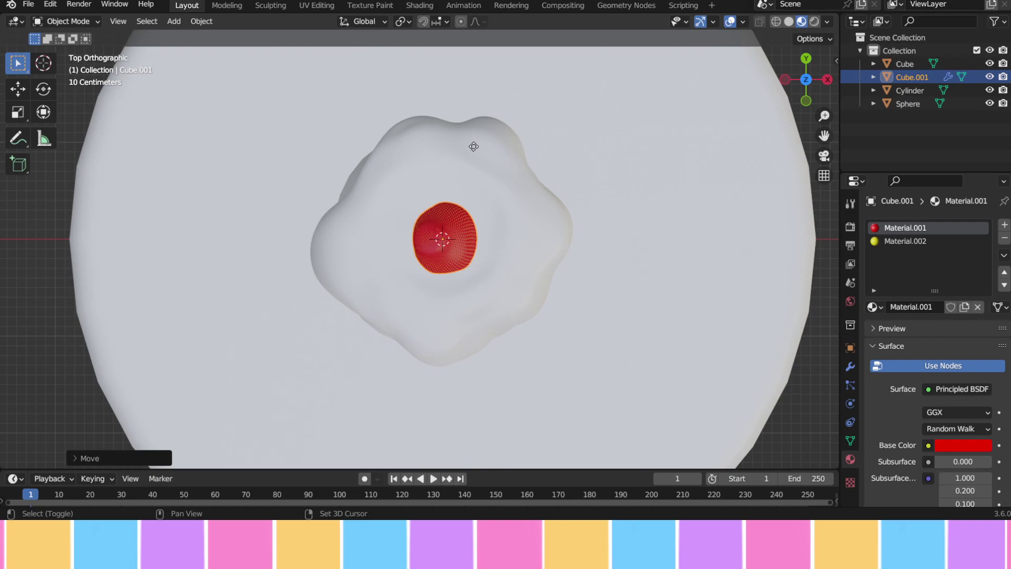
key("shift+d")
left_click(528, 147)
middle_click_drag(528, 148, 581, 148)
key("s")
left_click(571, 162)
key("r")
left_click(474, 334)
middle_click_drag(474, 334, 679, 316)
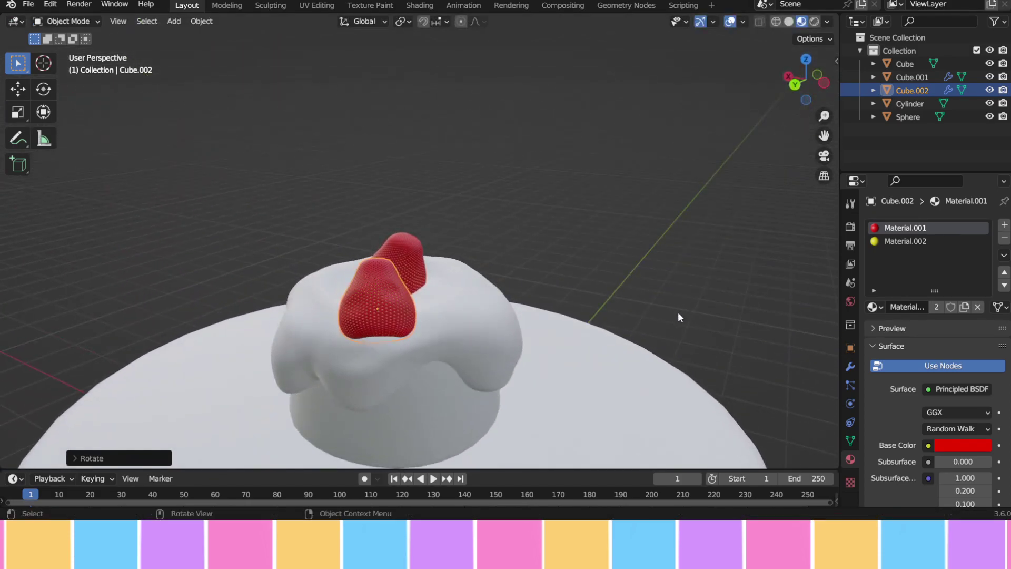
- Move the duplicate strawberry toward the dome's rim and lower it along Z into the icing
key("g")
left_click(620, 318)
middle_click_drag(616, 319, 523, 304)
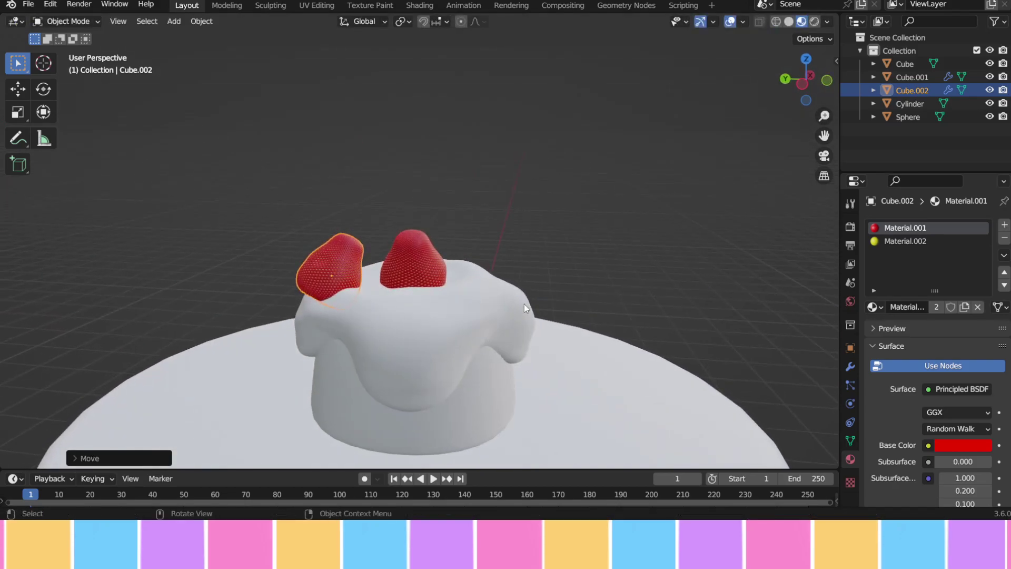
key("g")
key("z")
key("Escape")
- Fine-tune the duplicate strawberry's position along Y and Z so it sits on the icing, and deselect it
key("g")
key("y")
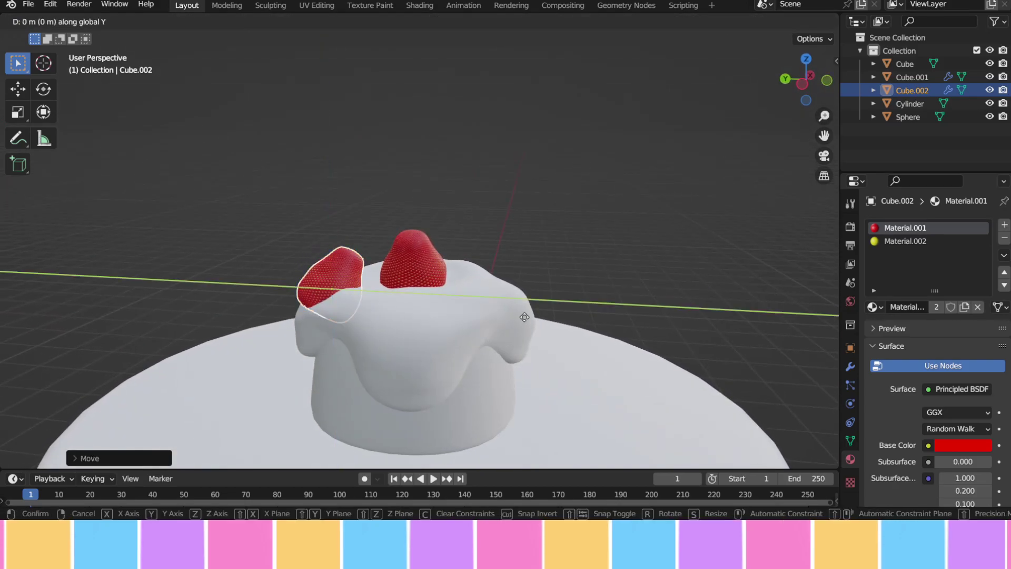
left_click(529, 315)
key("g")
key("z")
left_click(530, 315)
left_click(561, 245)
middle_click_drag(561, 245, 846, 276)
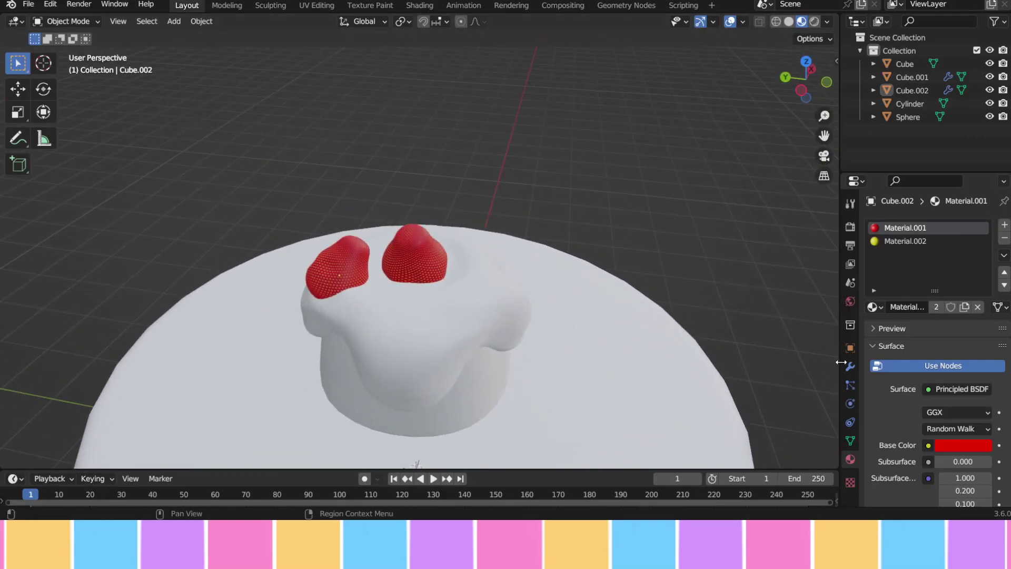
- Convert the central strawberry and the rim strawberry to meshes
left_click(419, 239)
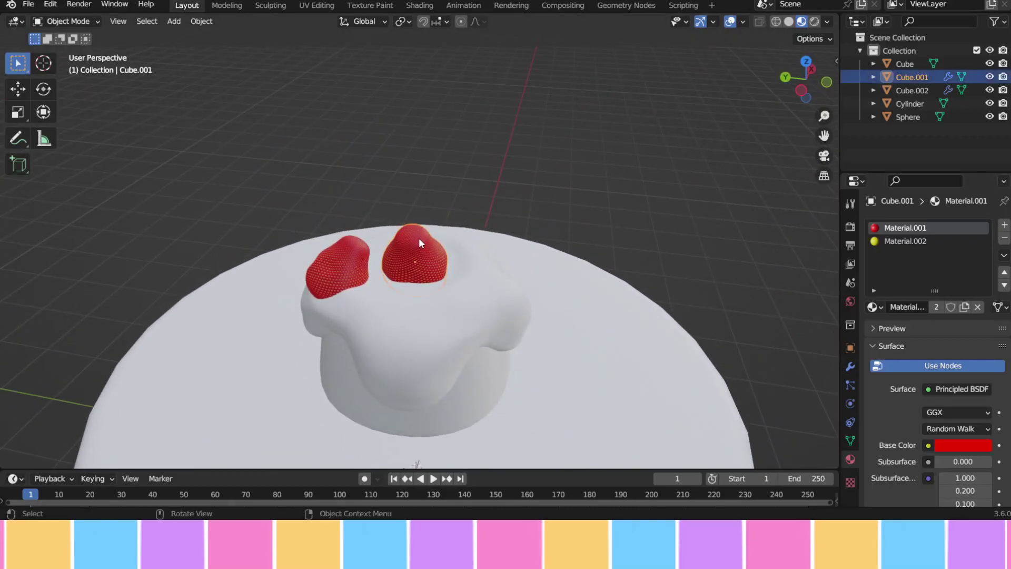
right_click(447, 263)
mouse_move(439, 316)
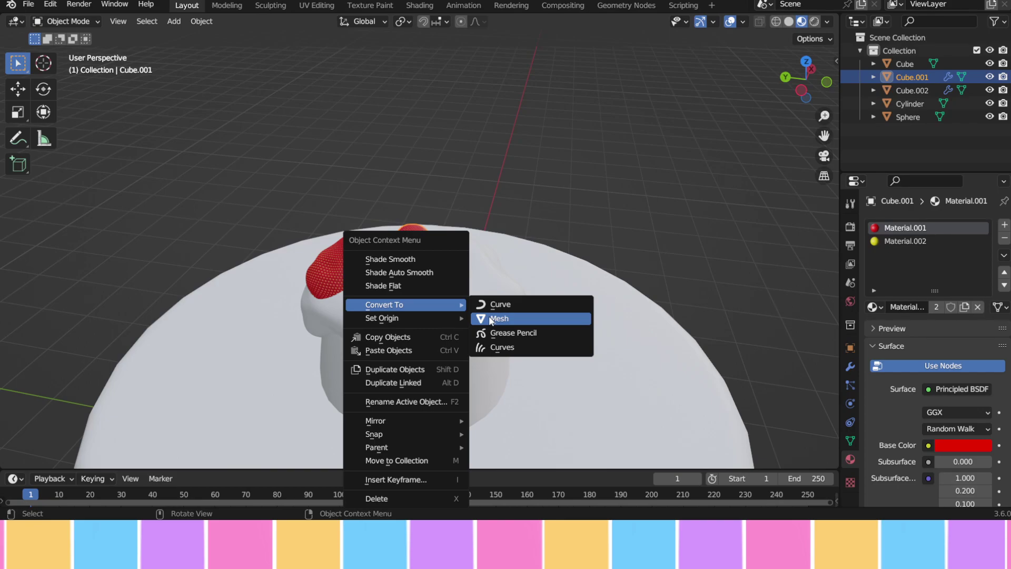
left_click(491, 319)
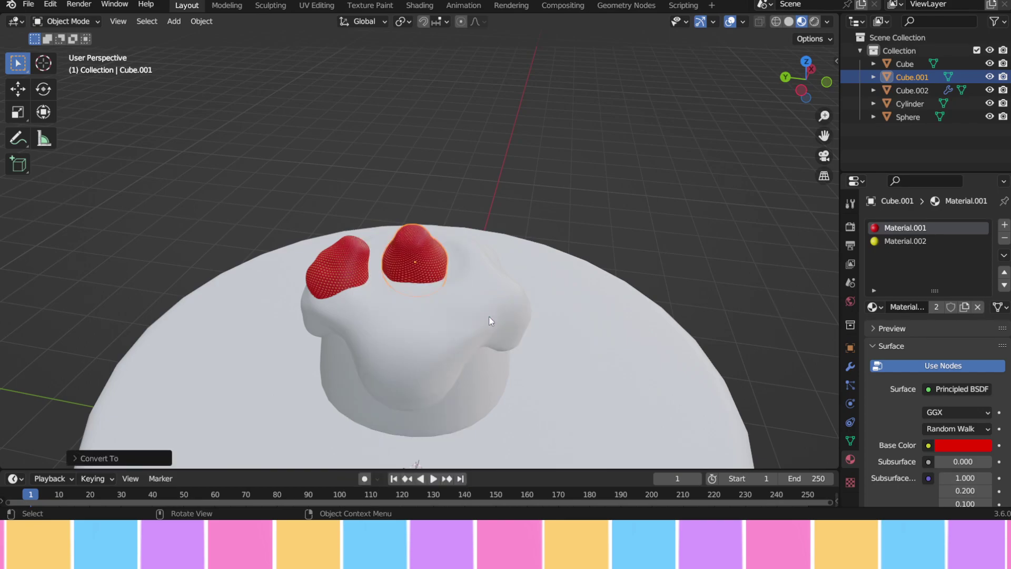
left_click(345, 279)
right_click(346, 279)
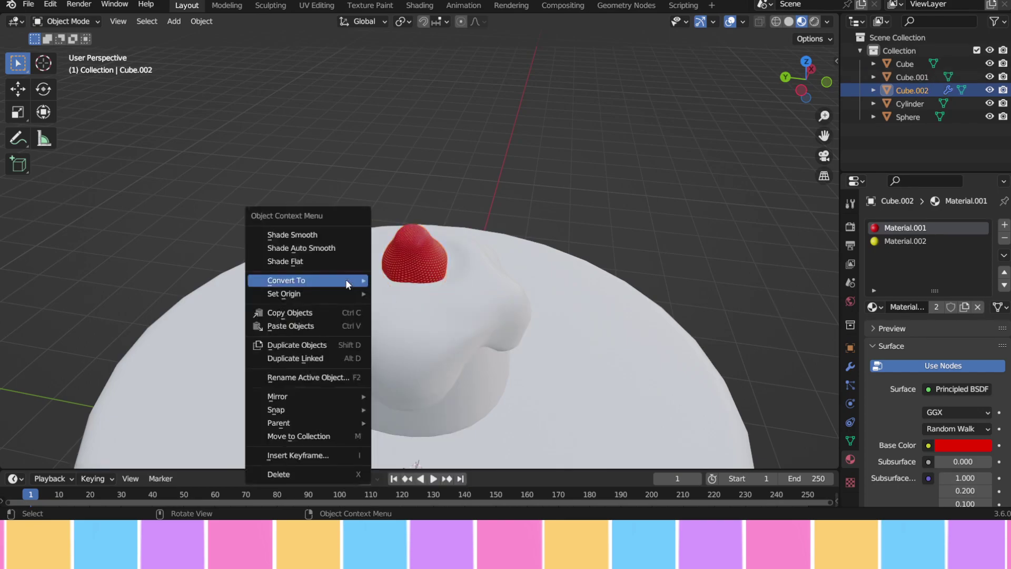
mouse_move(345, 279)
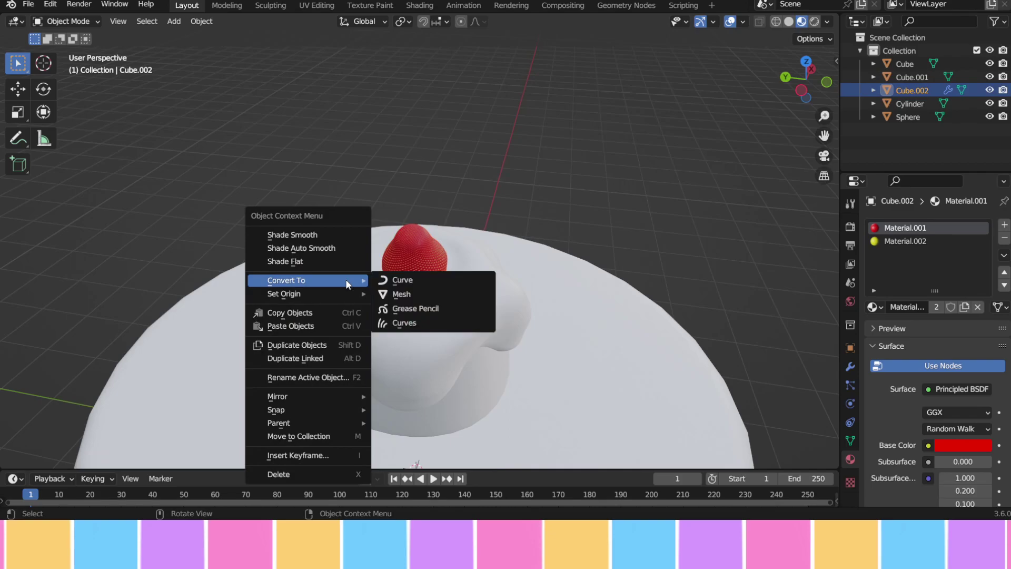
left_click(402, 295)
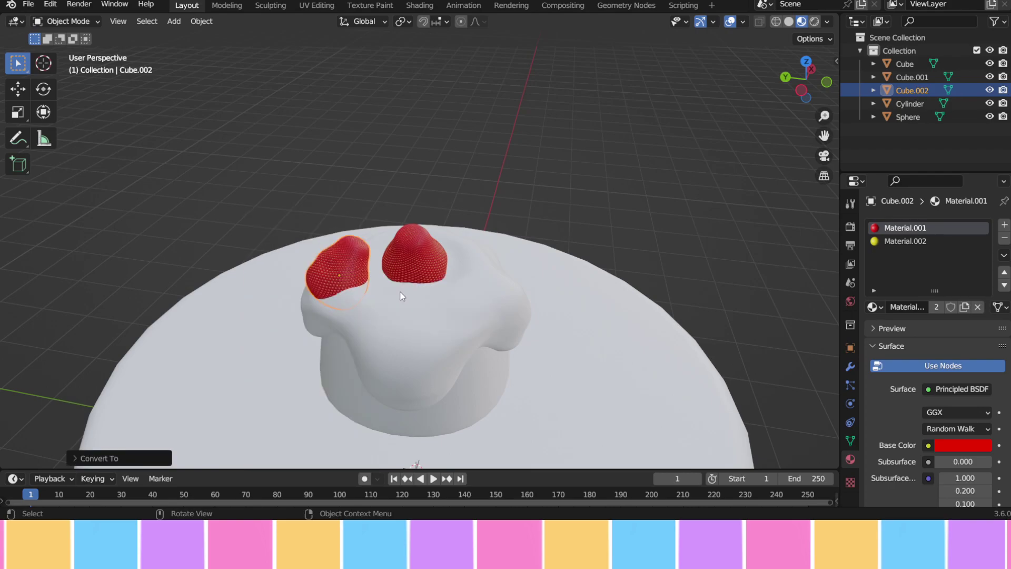
right_click(409, 253)
mouse_move(409, 253)
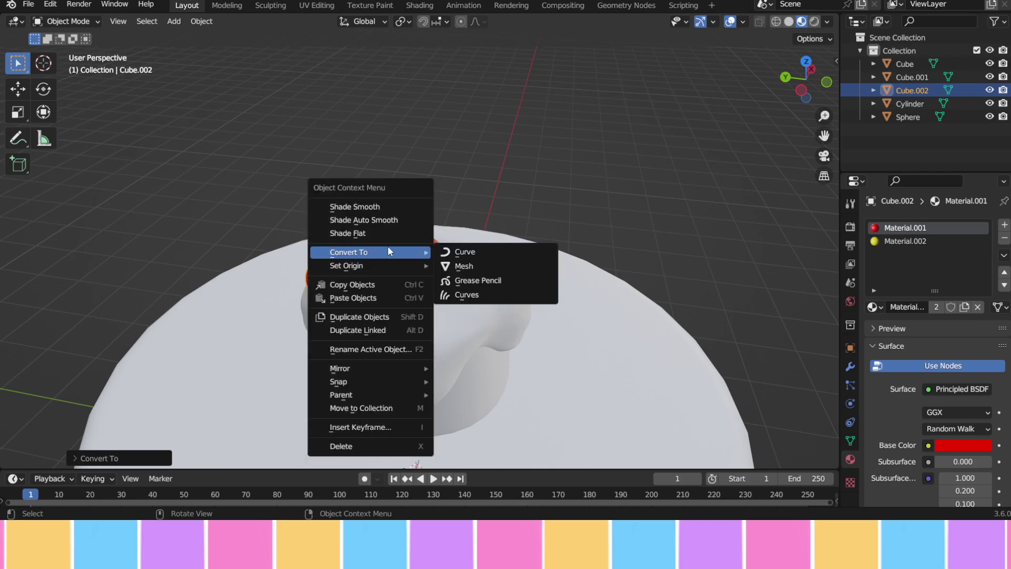
left_click(490, 267)
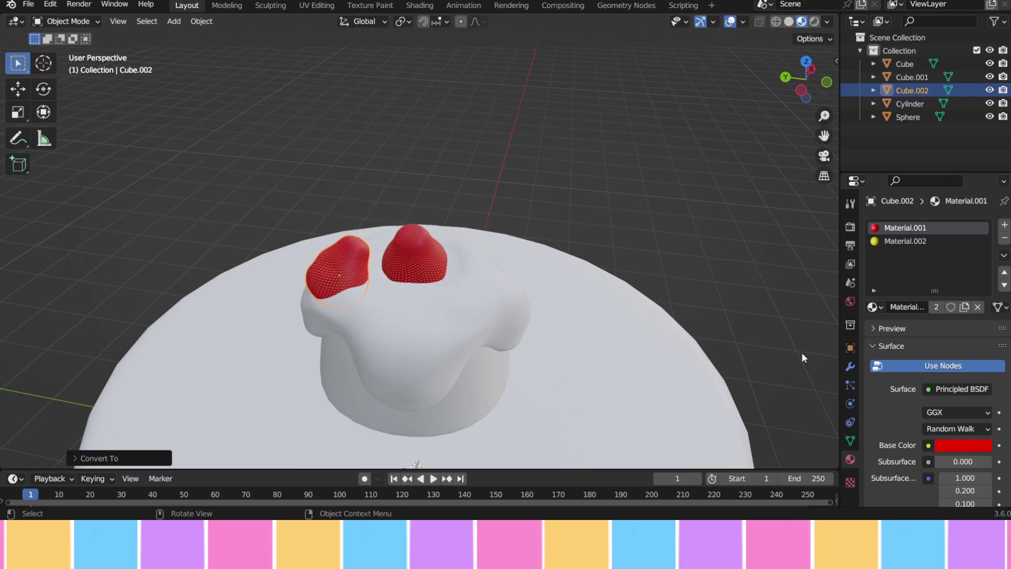
- Check the modifier lists of both strawberries and deselect them
left_click(853, 366)
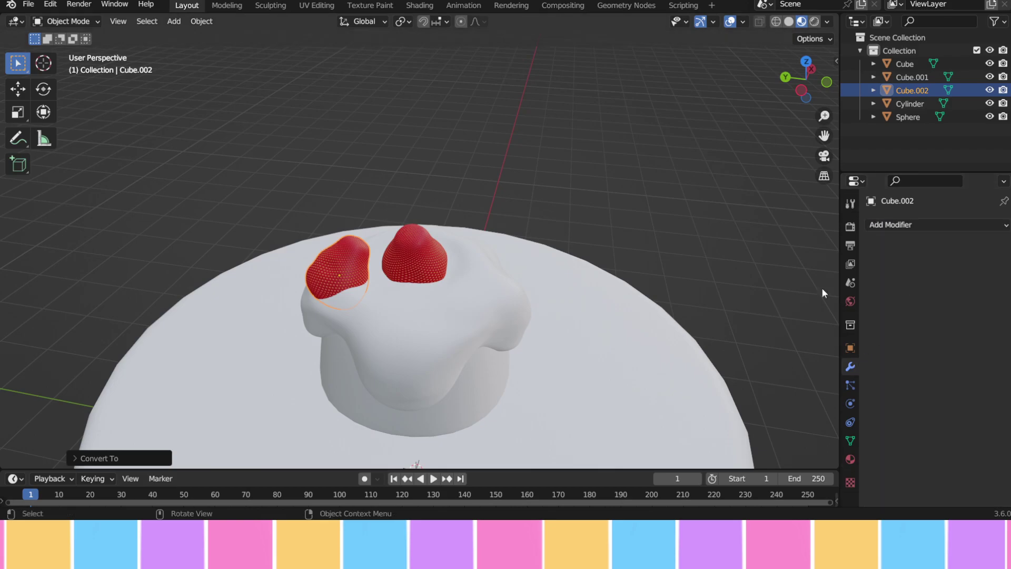
left_click(445, 261)
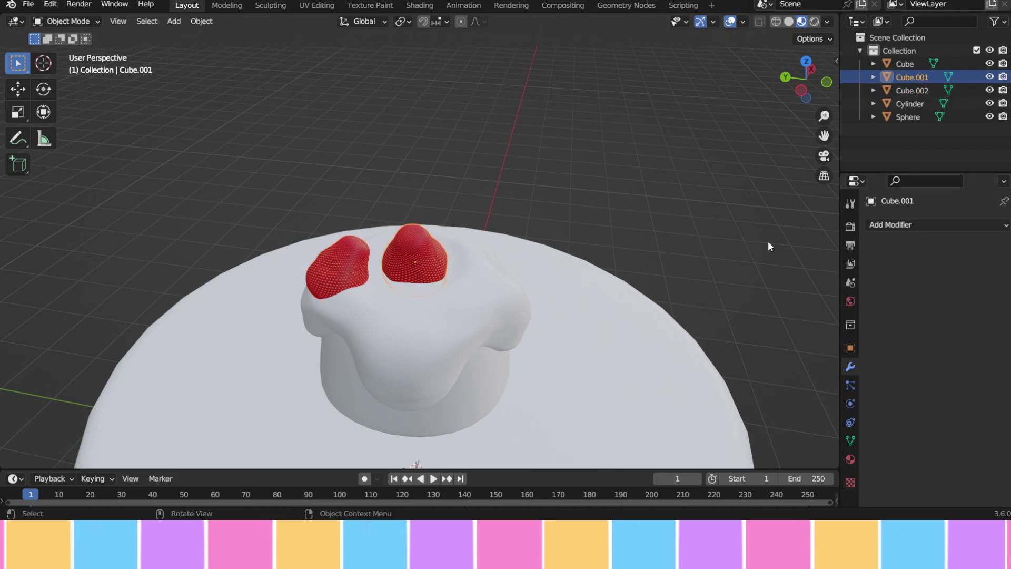
left_click(558, 230)
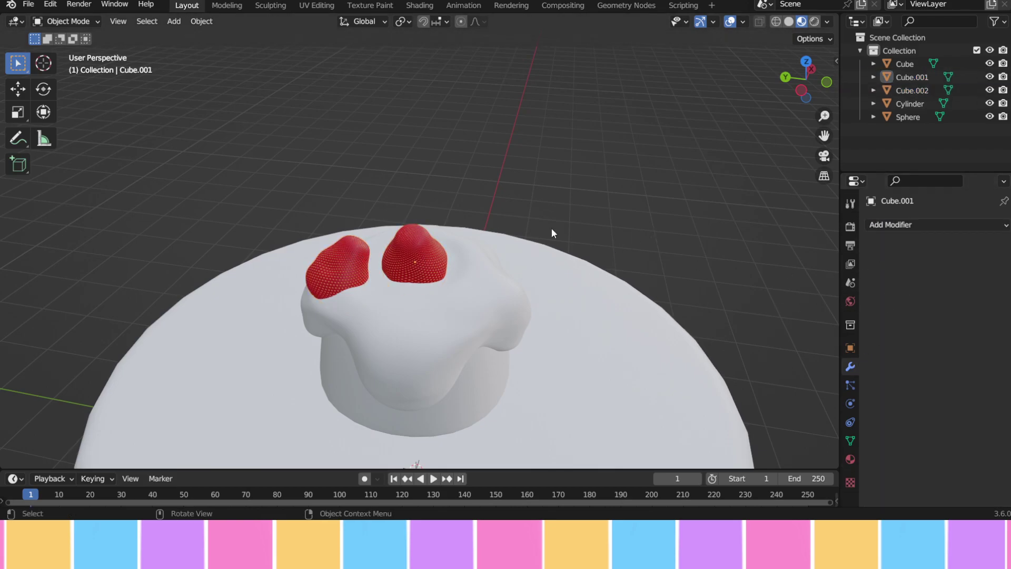
- Duplicate the central strawberry four times in top view, spreading the copies around the icing's rim
left_click(806, 61)
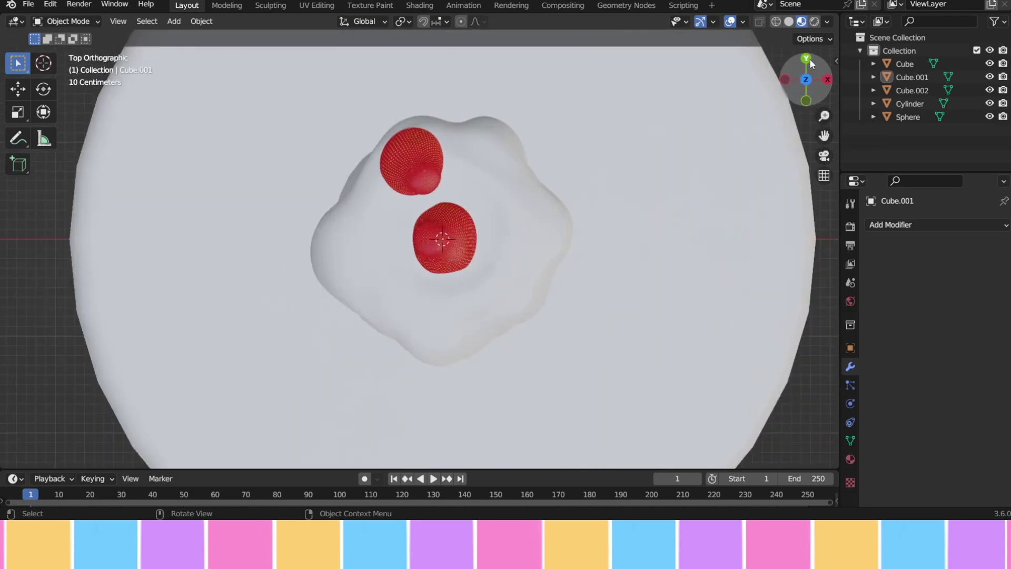
left_click(459, 234)
key("shift+d")
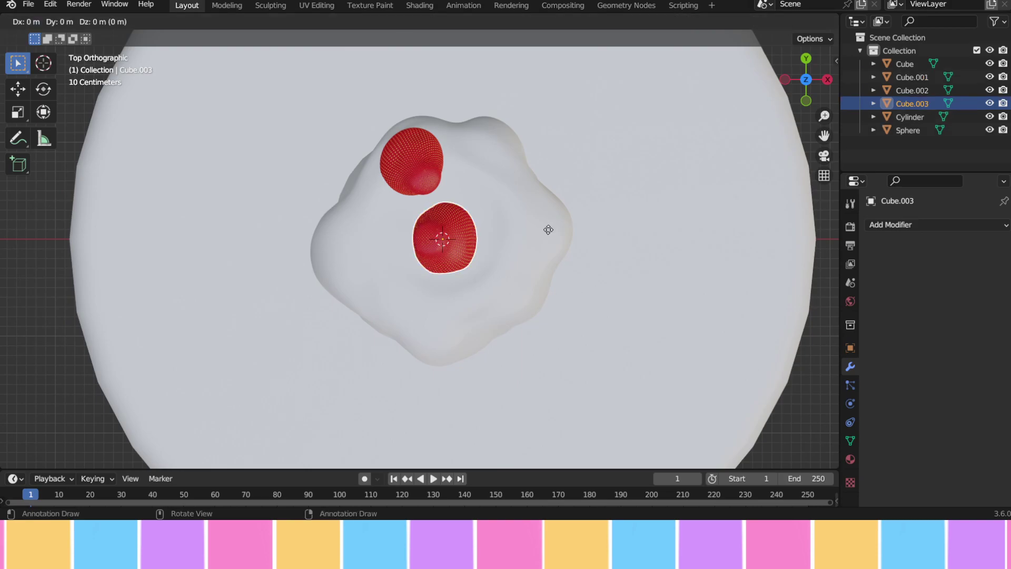
left_click(633, 220)
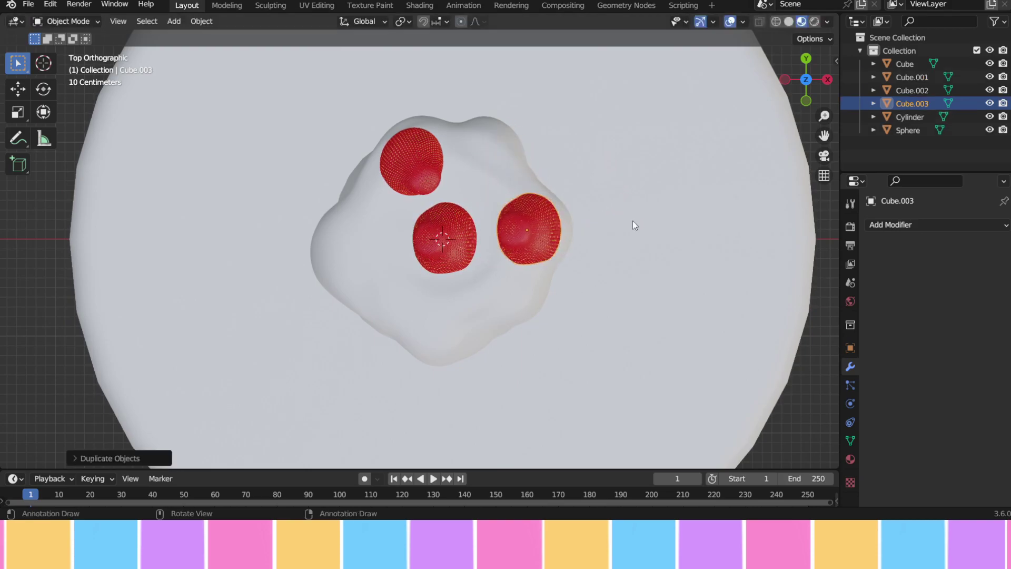
key("shift+d")
left_click(571, 336)
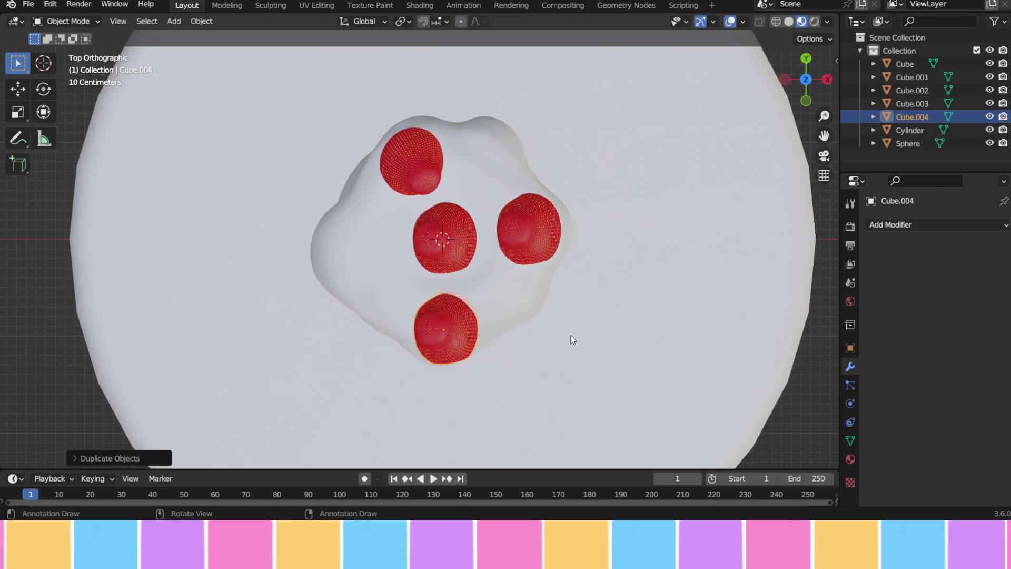
key("shift+d")
left_click(484, 267)
key("shift+d")
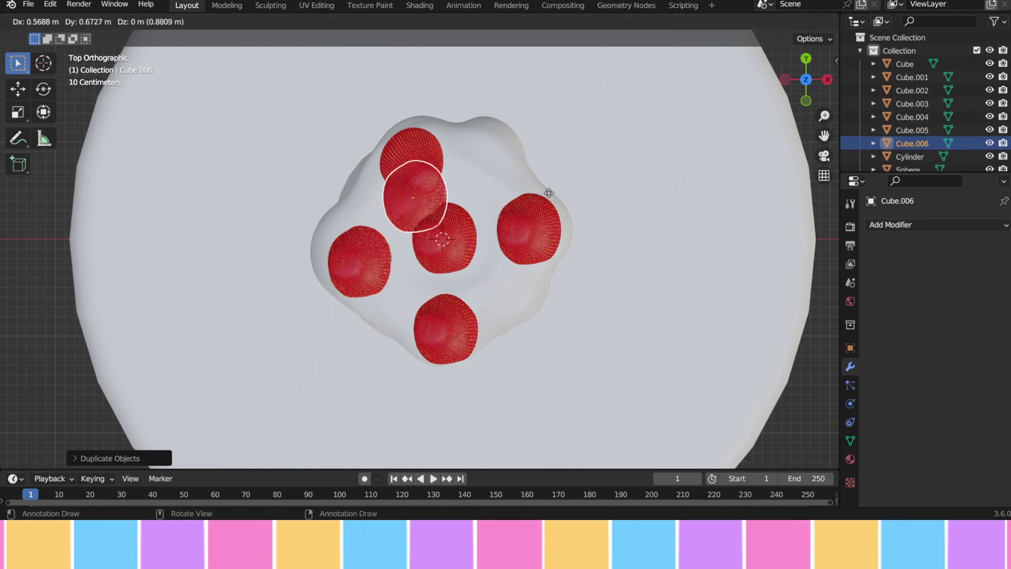
left_click(618, 163)
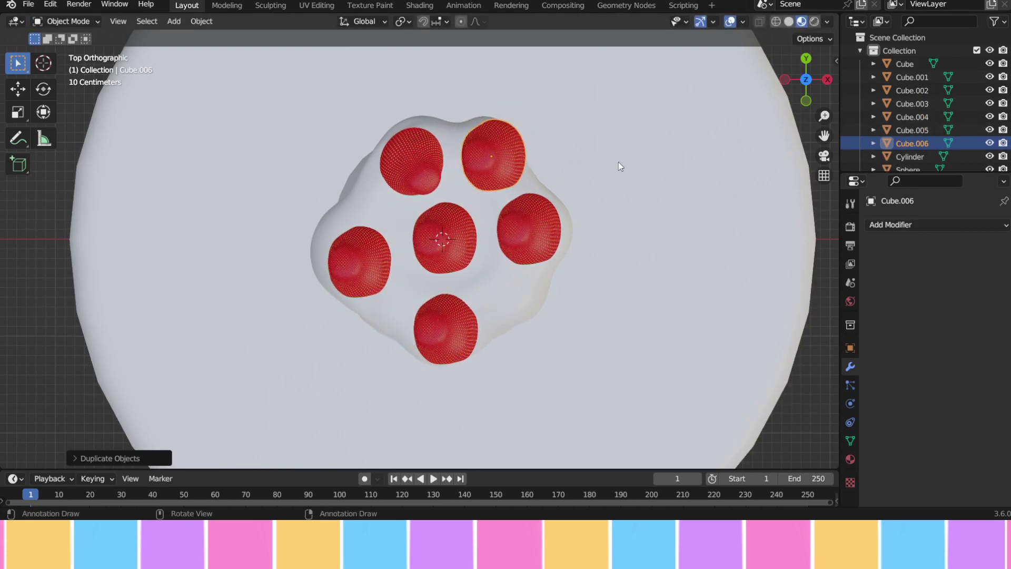
- Reposition the duplicate strawberry on the +X side of the icing and lower it along Z into the surface
middle_click_drag(591, 284, 536, 182)
left_click(527, 284)
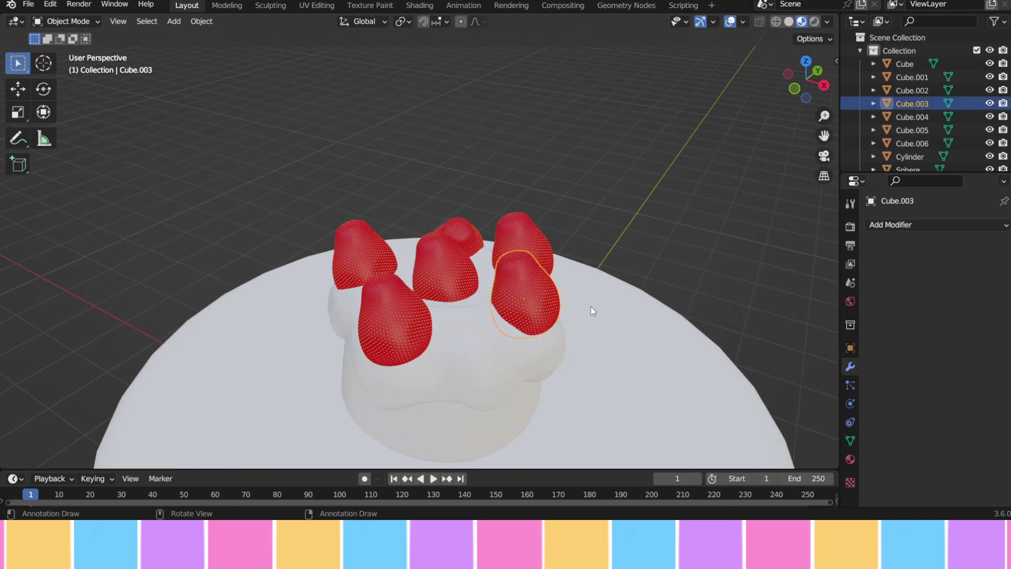
key("g")
left_click(567, 332)
middle_click_drag(560, 348, 617, 264)
key("g")
key("z")
left_click(516, 286)
- Rotate the +X side strawberry from two viewing angles and nudge it into place on the icing
key("r")
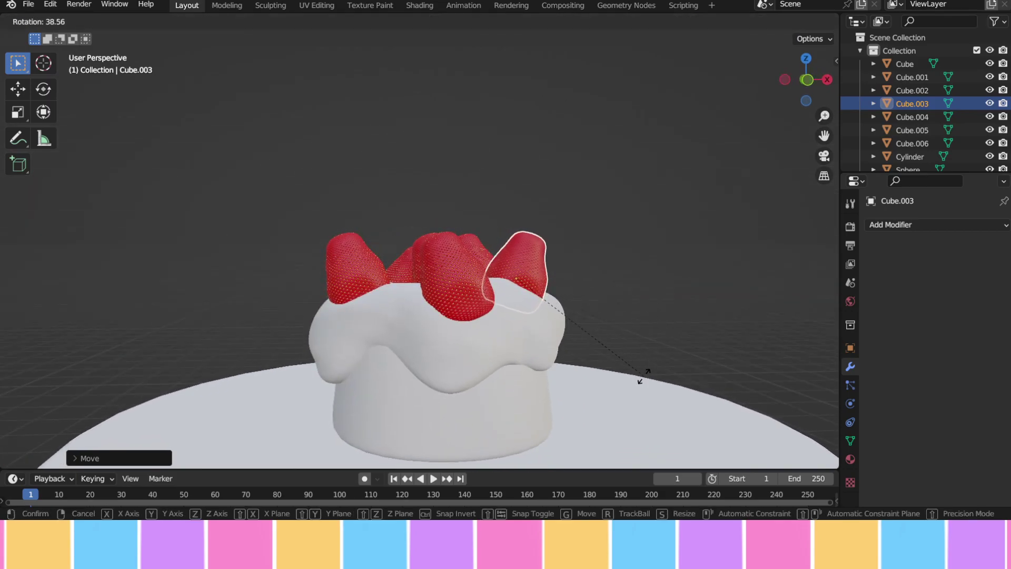
left_click(661, 311)
middle_click_drag(661, 311, 476, 309)
key("r")
left_click(603, 285)
left_click(487, 319)
middle_click_drag(561, 338, 457, 353)
left_click(393, 351)
key("g")
left_click(408, 350)
- Reposition, scale down and rotate the duplicate strawberry between the +X side strawberry and the original rim strawberry
left_click(456, 354)
key("s")
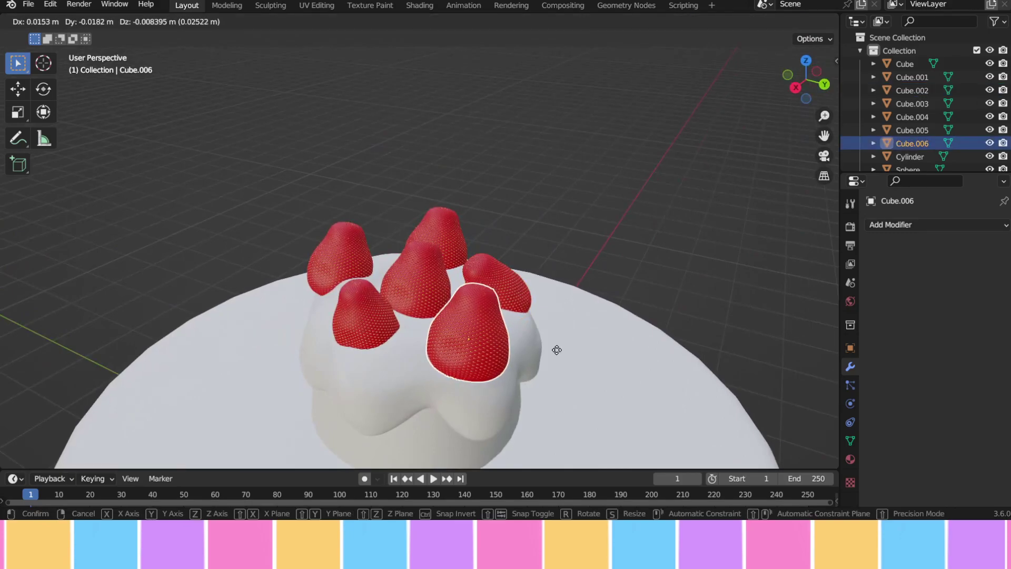
left_click(543, 346)
middle_click_drag(529, 352, 564, 322)
key("r")
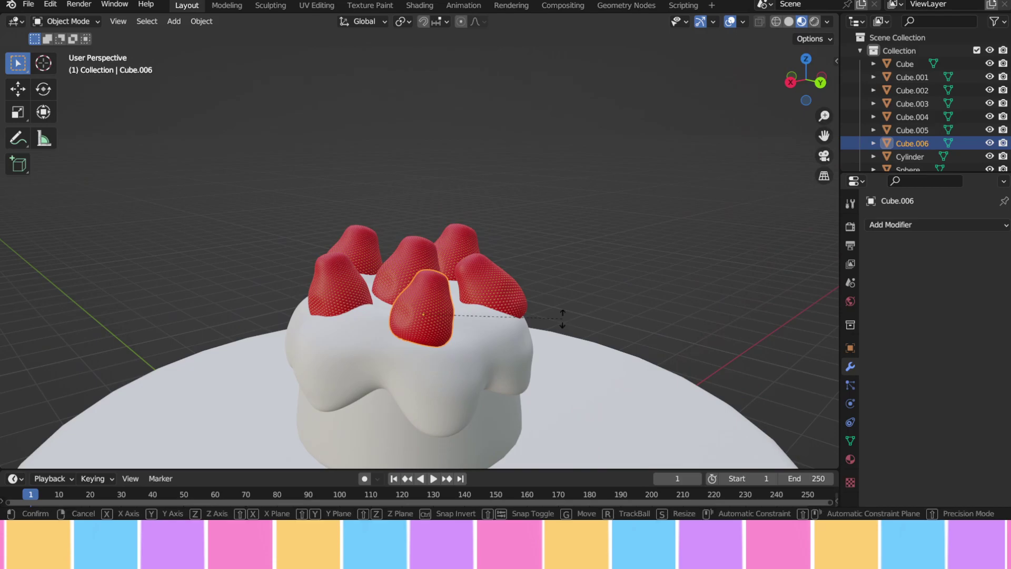
left_click(489, 269)
- Lower that smaller strawberry along Z into the icing and deselect it
key("g")
key("z")
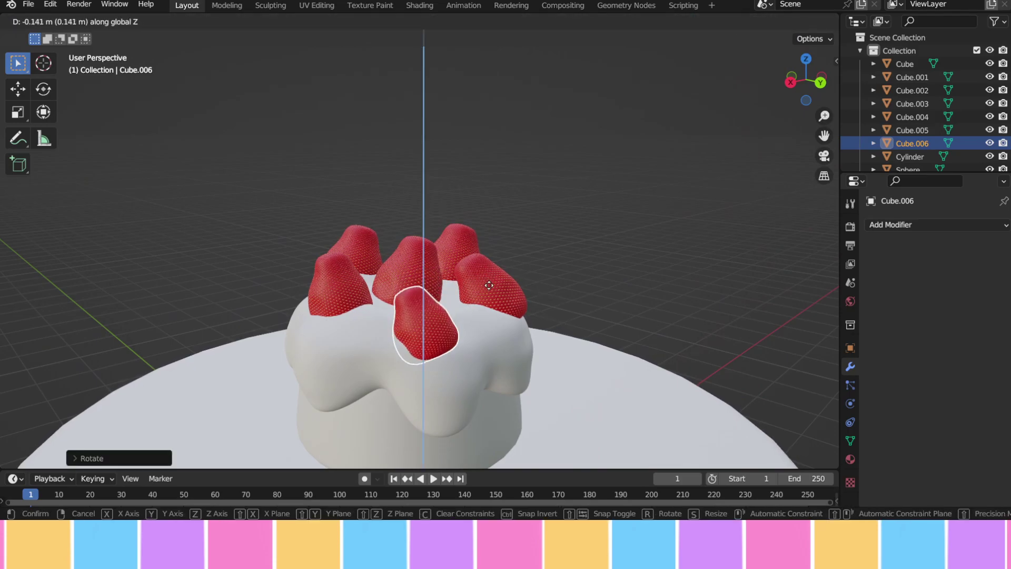
left_click(634, 260)
left_click(634, 260)
- Lower the original rim strawberry (Cube.002) along Z into the icing and rotate it to lean over the edge
middle_click_drag(634, 260, 540, 255)
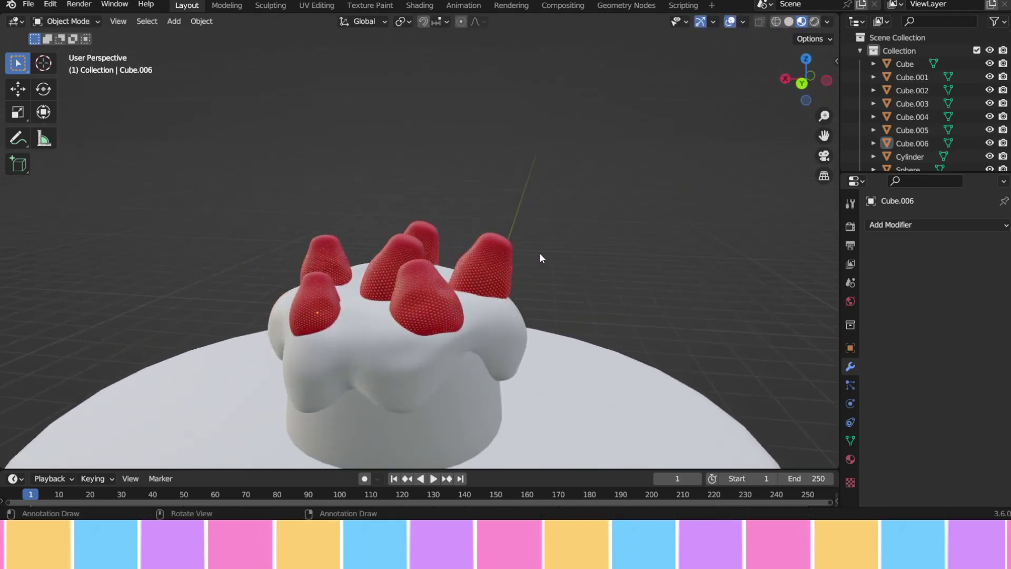
left_click(414, 303)
key("g")
key("z")
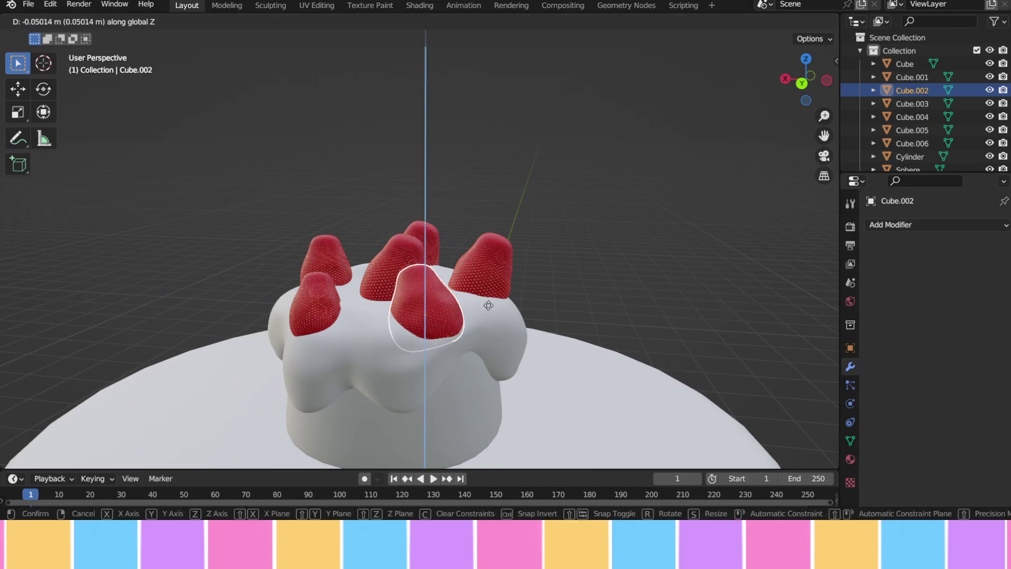
left_click(487, 313)
middle_click_drag(487, 313, 450, 301)
key("r")
left_click(396, 237)
key("z")
left_click(463, 252)
- Rotate the smaller rim strawberry (Cube.006) so it tilts outward over the icing's edge
middle_click_drag(463, 252, 347, 229)
left_click(353, 232)
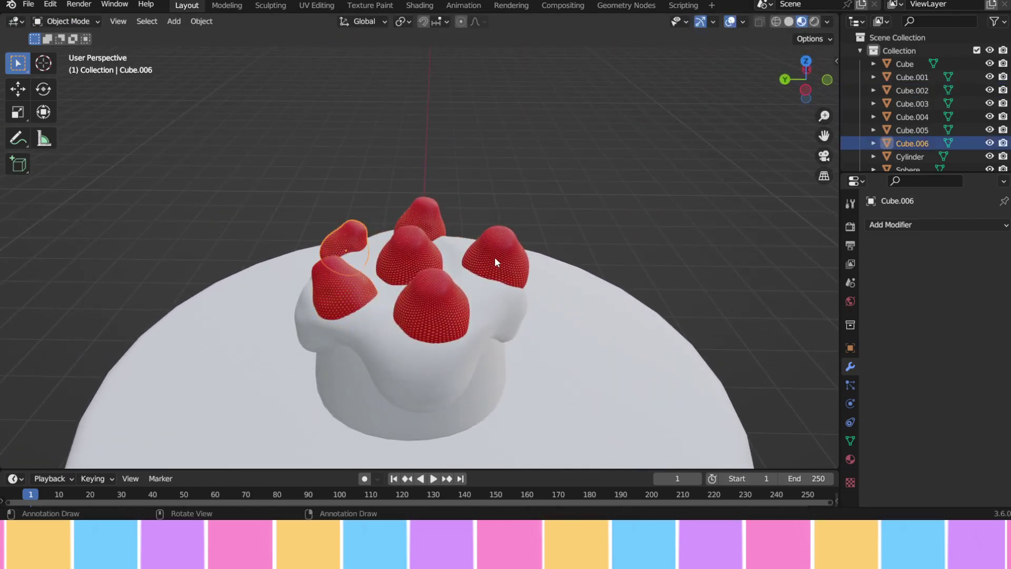
key("r")
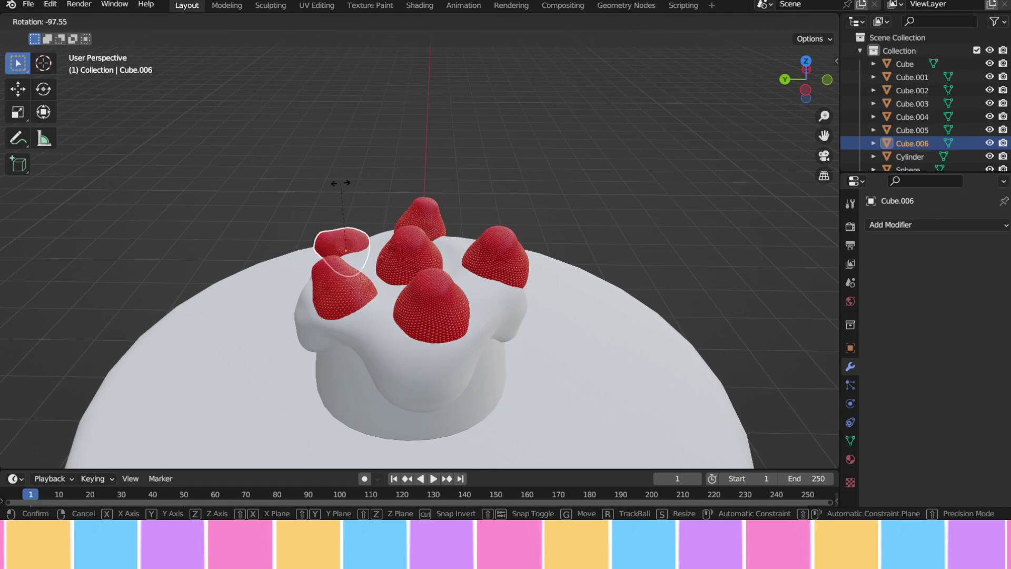
left_click(426, 278)
middle_click_drag(425, 278, 511, 324)
- Rotate the -X side strawberry (Cube.005), lower it along Z into the icing and scale it down
left_click(513, 291)
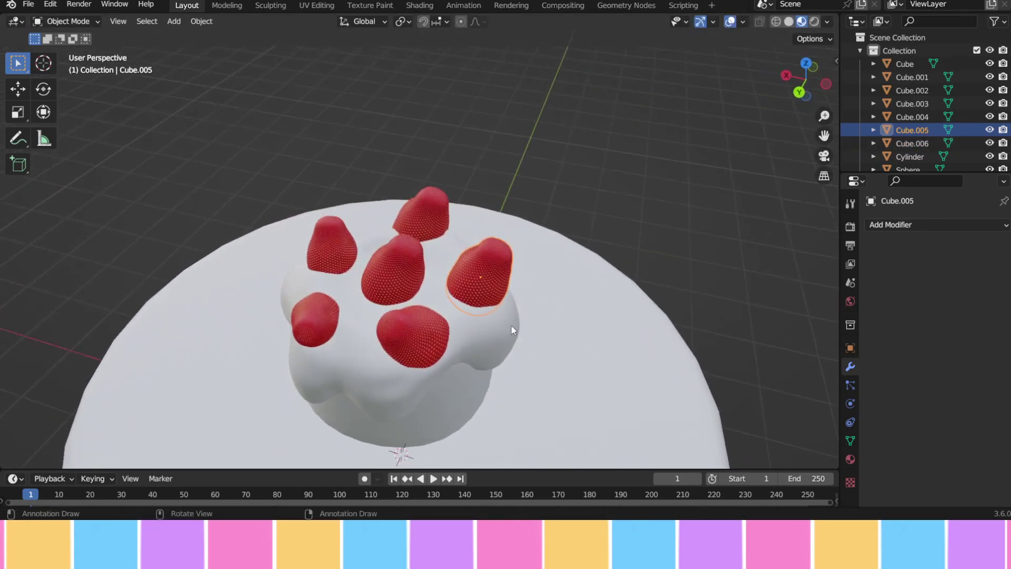
key("r")
left_click(506, 245)
key("g")
key("z")
left_click(506, 261)
key("s")
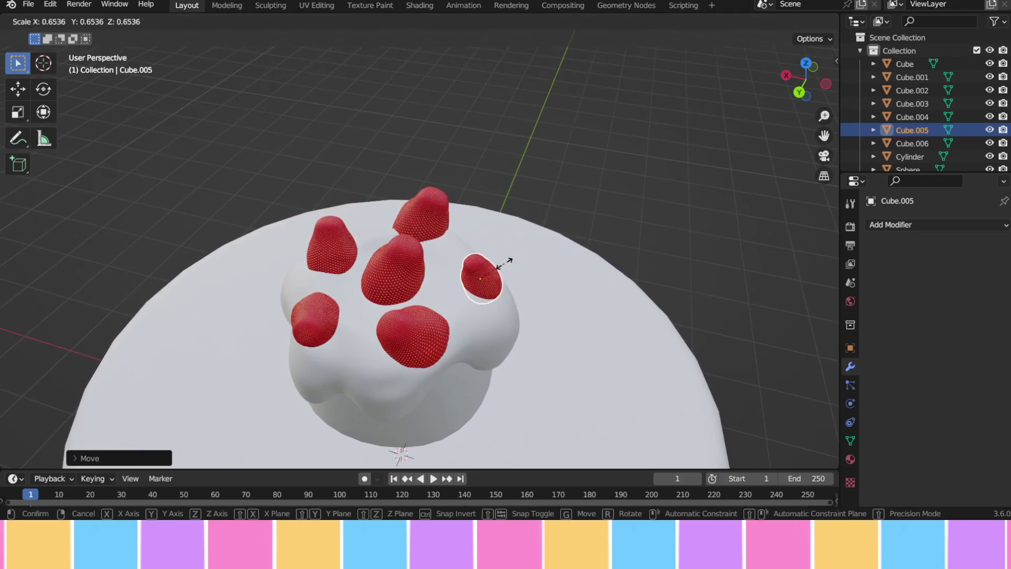
left_click(509, 262)
- Scale and rotate the -Y side strawberry (Cube.004) to fit the icing's rim, and deselect it
mouse_move(509, 262)
middle_mouse_down()
mouse_move(451, 233)
mouse_move(515, 274)
middle_mouse_up()
left_click(514, 274)
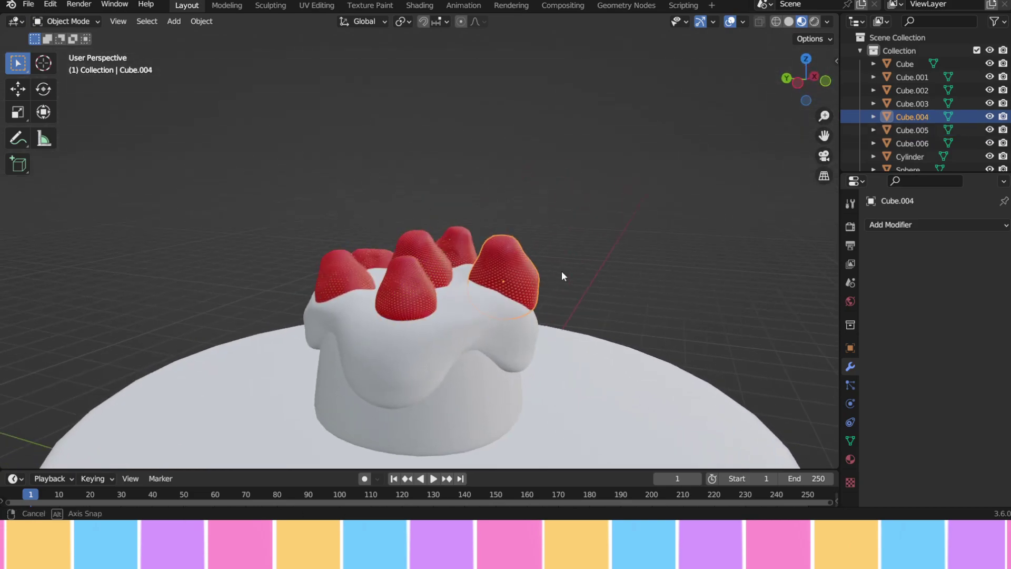
key("s")
left_click(524, 283)
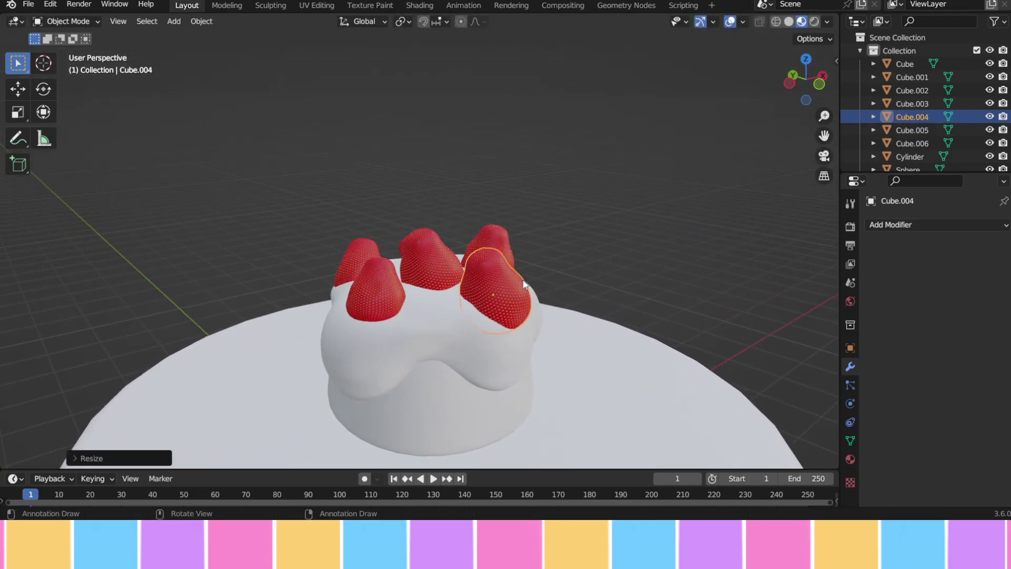
key("r")
left_click(538, 318)
key("s")
left_click(612, 273)
left_click(614, 271)
- Scale the central strawberry (Cube.001) and deselect it
middle_click_drag(614, 271, 464, 277)
left_click(458, 270)
key("s")
left_click(595, 273)
left_click(608, 247)
- Save the cake scene to its existing file
middle_click_drag(608, 248, 628, 275)
left_click_drag(824, 135, 824, 51)
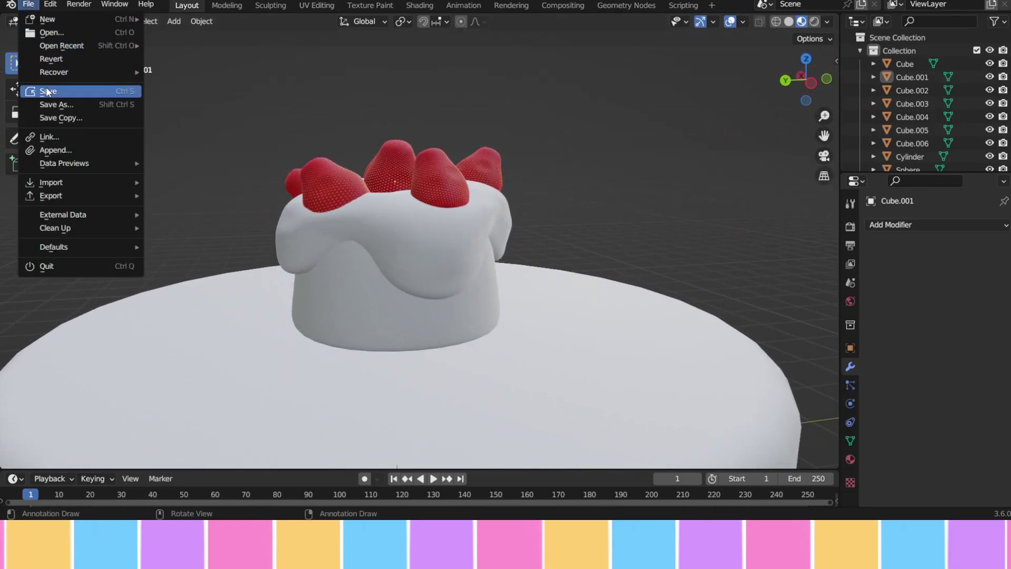
left_click(47, 91)
- Add a plane at the cake's base and scale it up into a large ground surface around the cake
scroll(341, 309, "down", 5)
scroll(387, 326, "down", 3)
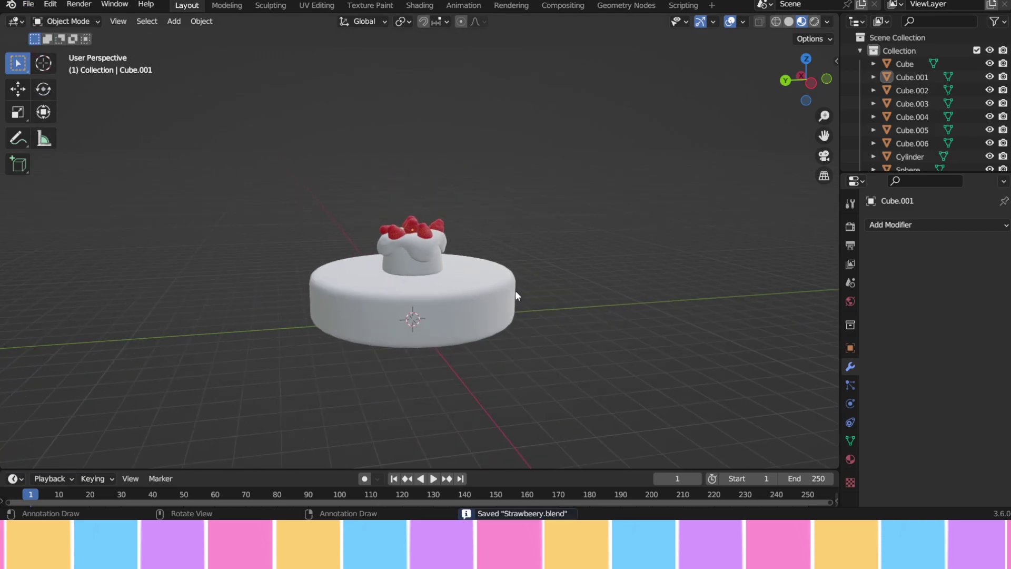
key("shift+a")
mouse_move(480, 254)
left_click(558, 254)
key("s")
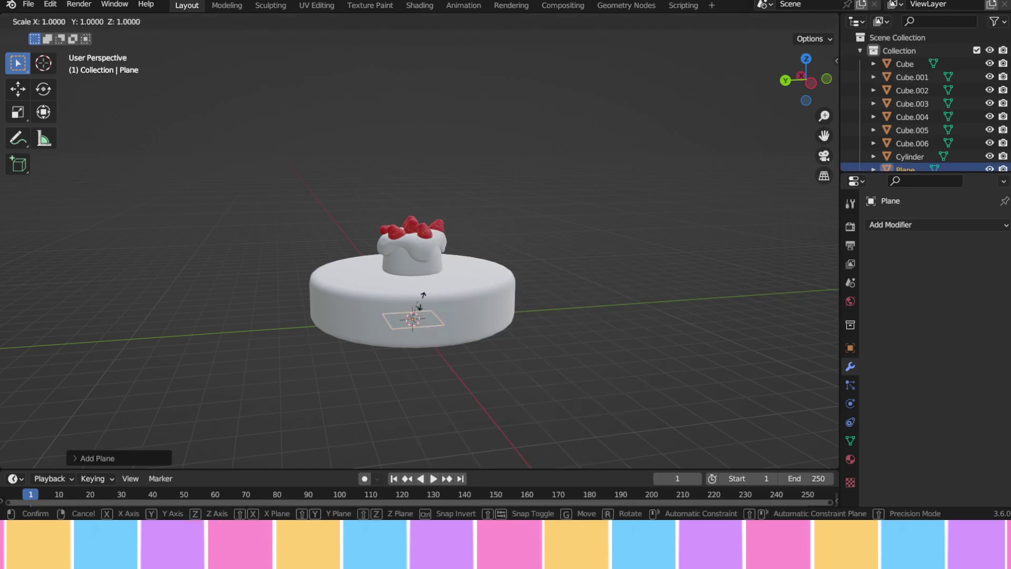
left_click(174, 323)
scroll(463, 296, "down", 8)
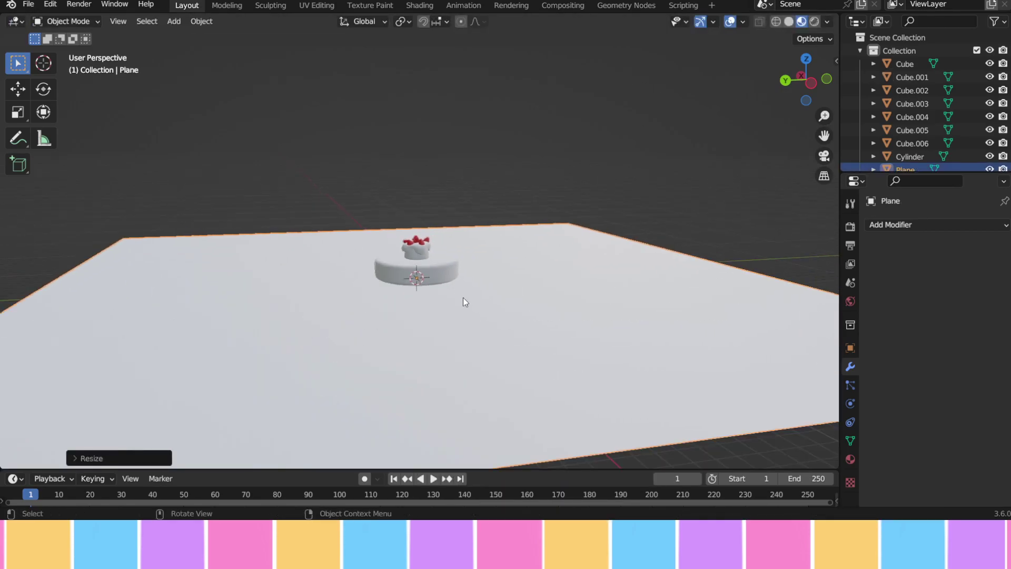
middle_click_drag(447, 257, 549, 257)
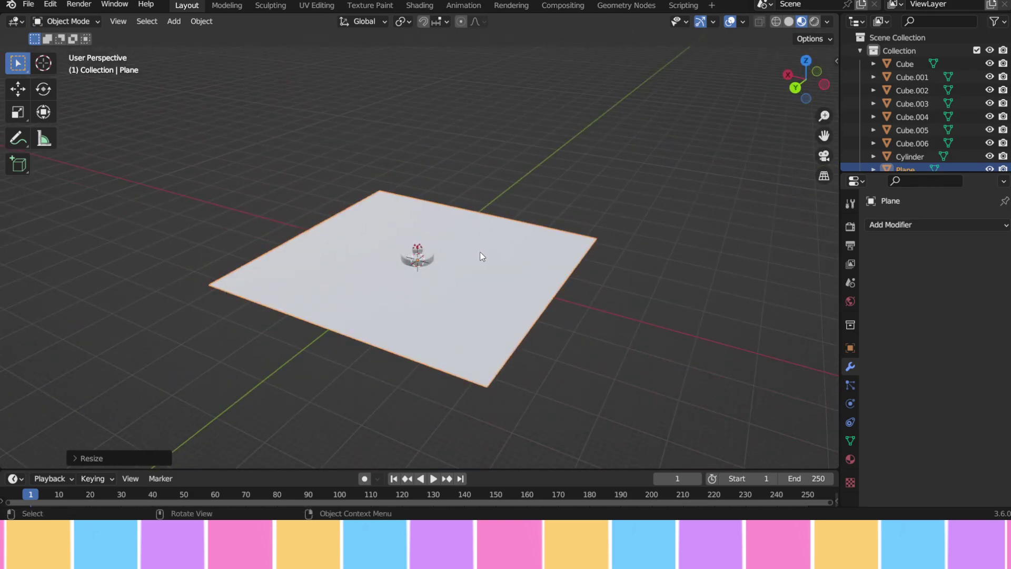
- Extrude the ground plane's far -X edge about 34.6 m straight up along Z to form a back wall
scroll(517, 279, "up", 4)
left_click(73, 21)
left_click(75, 37)
left_click(80, 22)
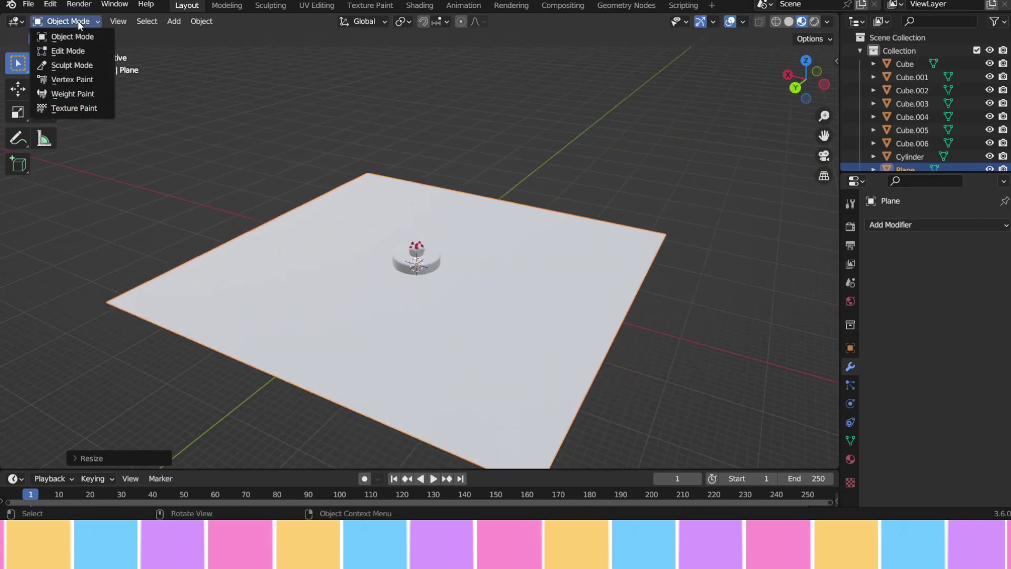
left_click(80, 51)
left_click(126, 21)
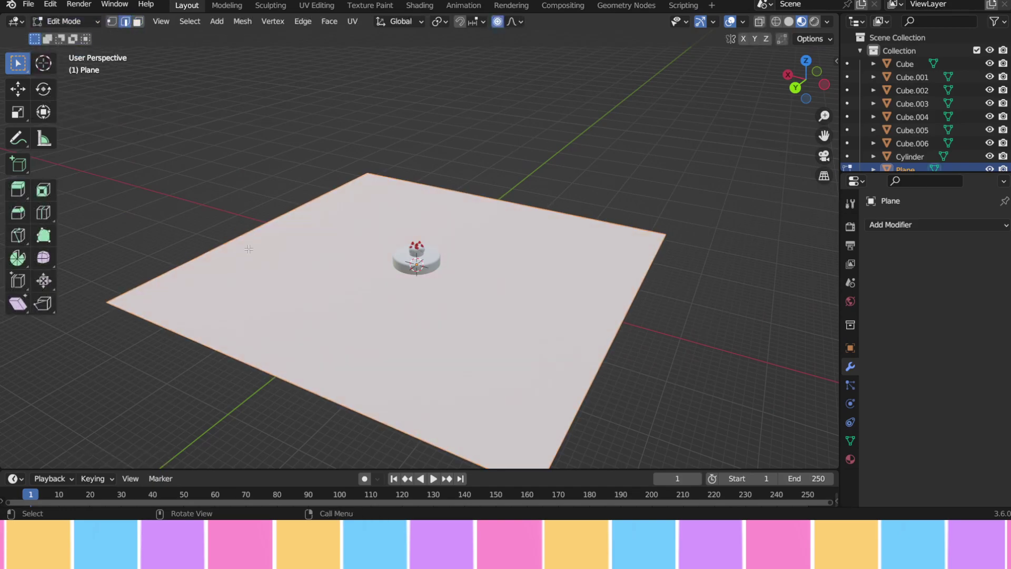
left_click(260, 227)
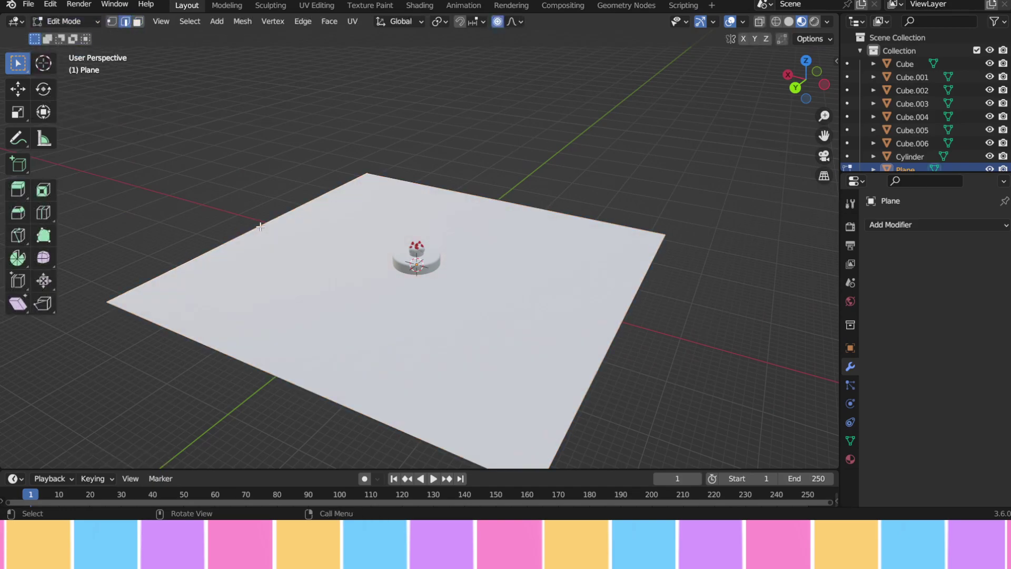
middle_click_drag(335, 288, 261, 244)
middle_click_drag(203, 268, 219, 224)
key("e")
key("z")
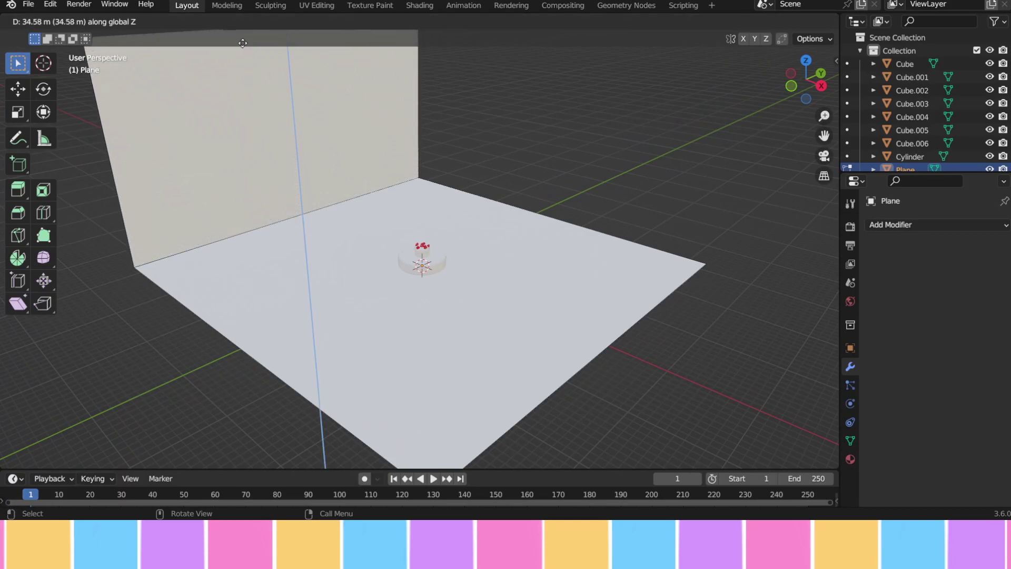
left_click(243, 42)
- Move the back wall's upper edge outward along the X axis so the wall leans away from the cake
scroll(303, 150, "down", 3)
middle_click_drag(306, 152, 339, 143)
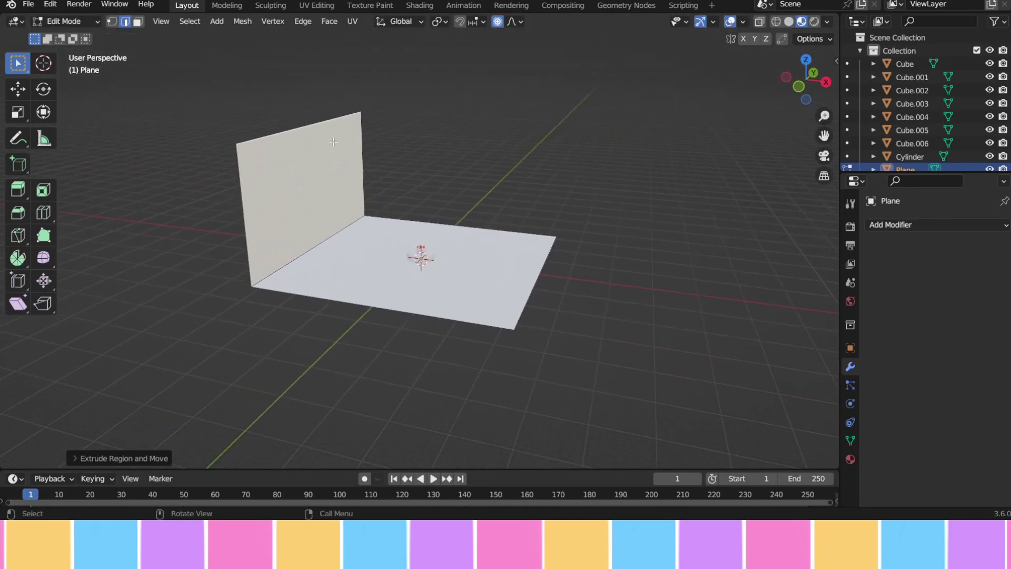
key("g")
key("x")
left_click(303, 137)
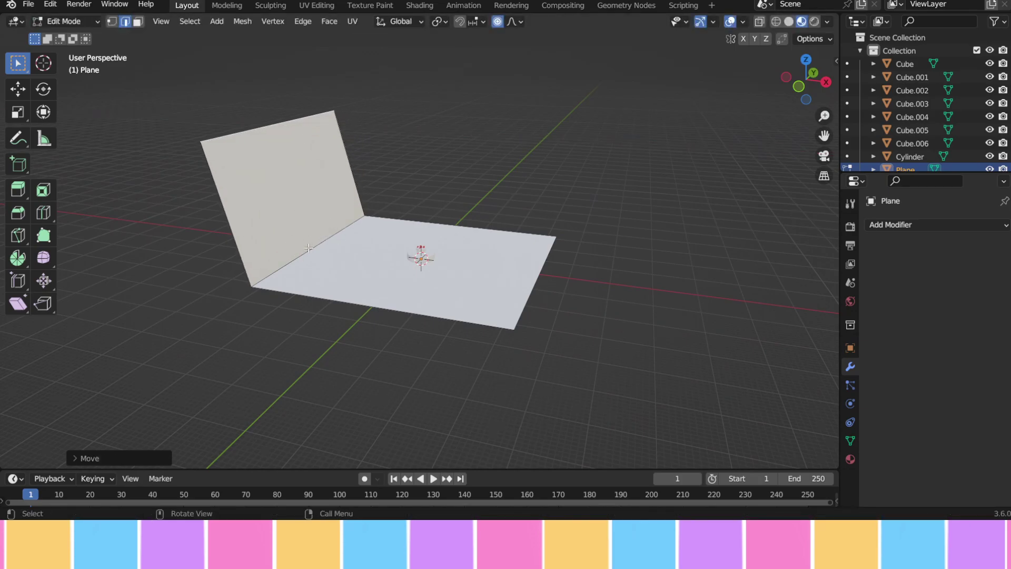
- Bevel the fold edge between the back wall and the ground with 6 segments to form a wide curve
key("alt+a")
key("ctrl+b")
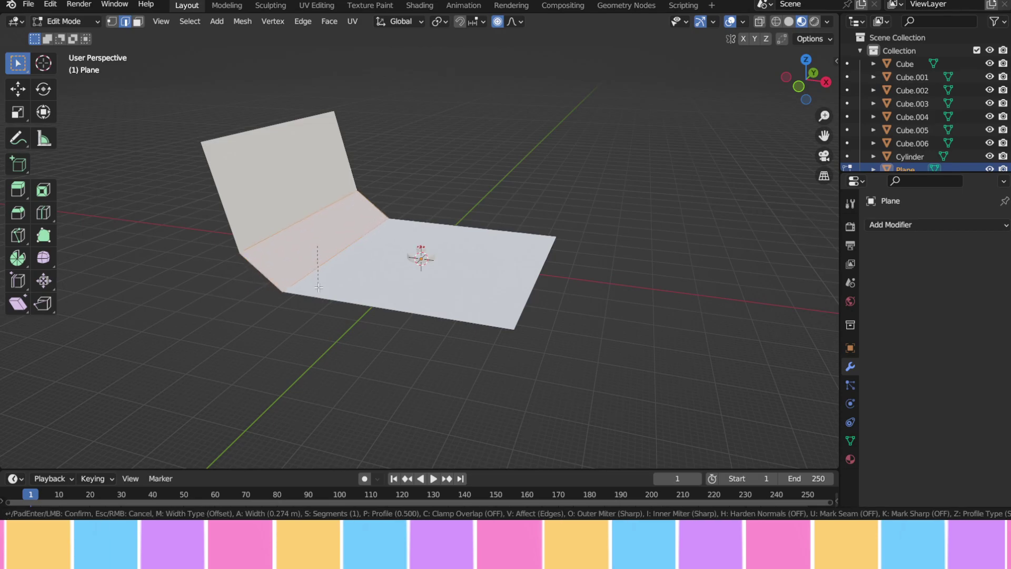
scroll(318, 287, "up", 3)
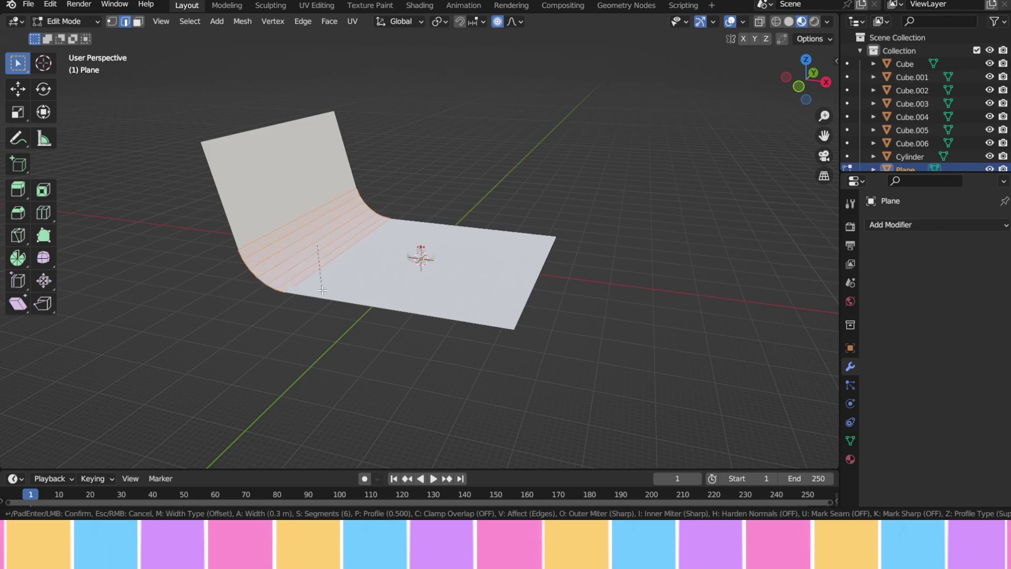
left_click(332, 298)
- Return to Object Mode and shade the curved backdrop plane smooth
left_click(97, 23)
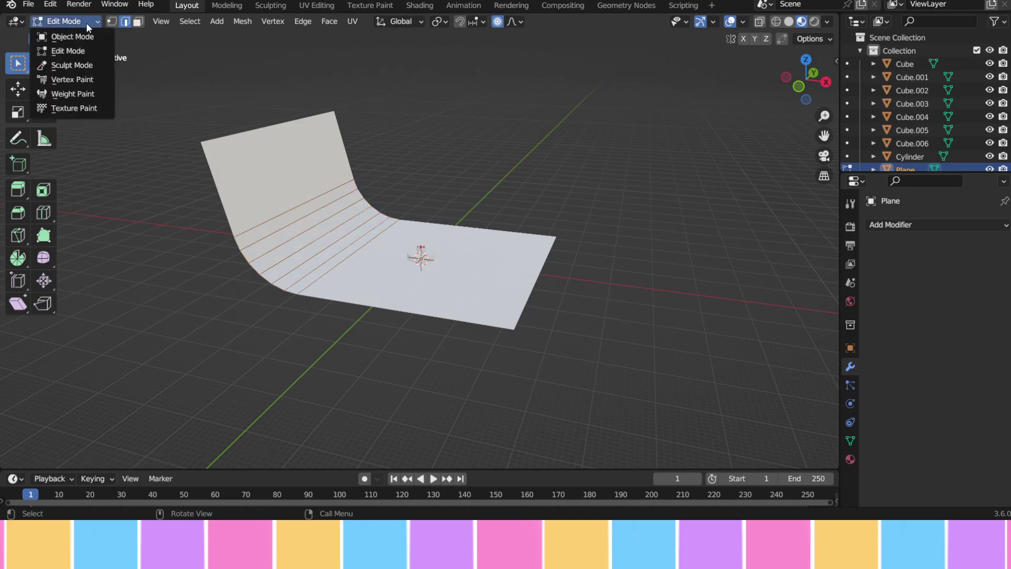
left_click(86, 34)
middle_click_drag(347, 141, 378, 185)
right_click(378, 185)
left_click(369, 143)
- Widen the backdrop by scaling it about 1.5 times along the Y axis, and deselect it
key("s")
key("y")
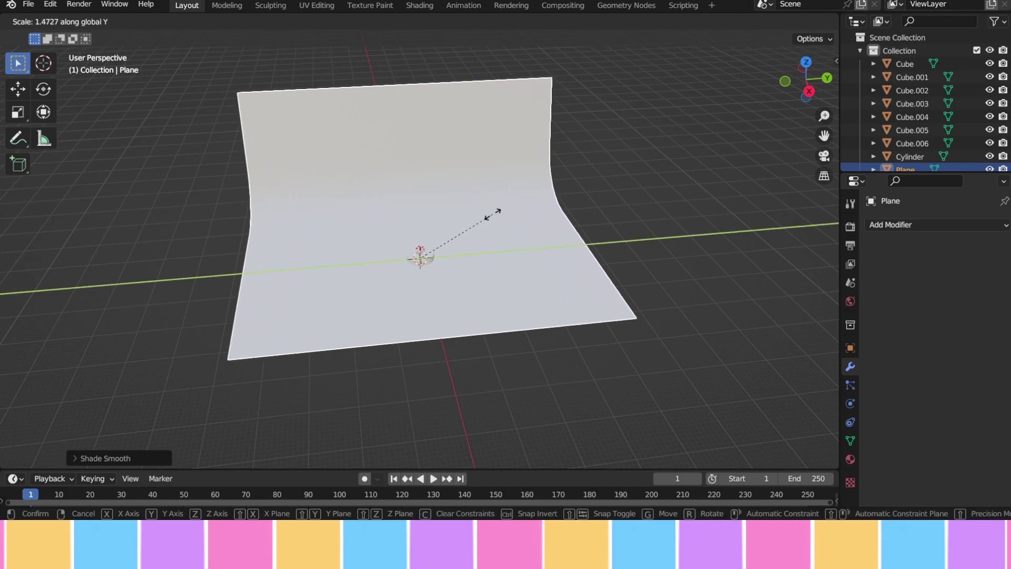
left_click(488, 216)
left_click(629, 199)
- Save the scene with the curved backdrop to its existing file
scroll(637, 222, "up", 5)
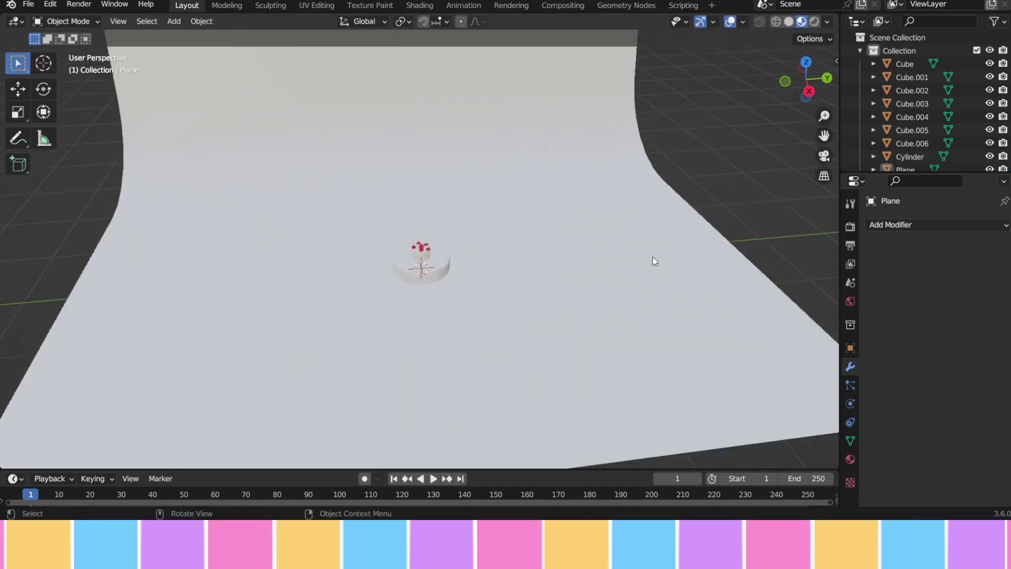
middle_click_drag(657, 264, 606, 244)
left_click(43, 7)
left_click(27, 4)
left_click(27, 5)
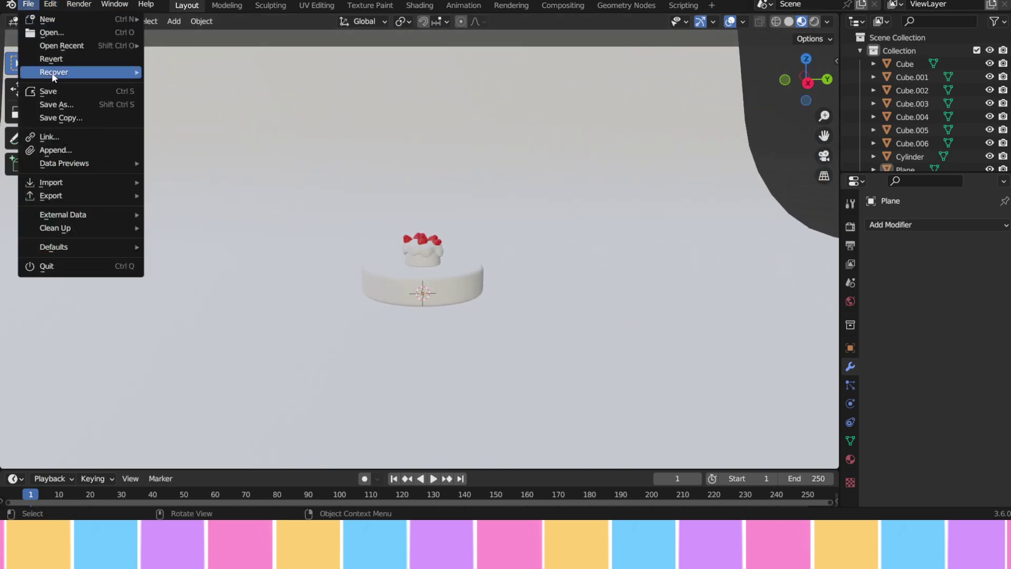
left_click(64, 92)
- Give the round cake base (Cylinder) a new material with a pink base color: hue 0.961, saturation 0.799, value 0.800
scroll(565, 285, "up", 4)
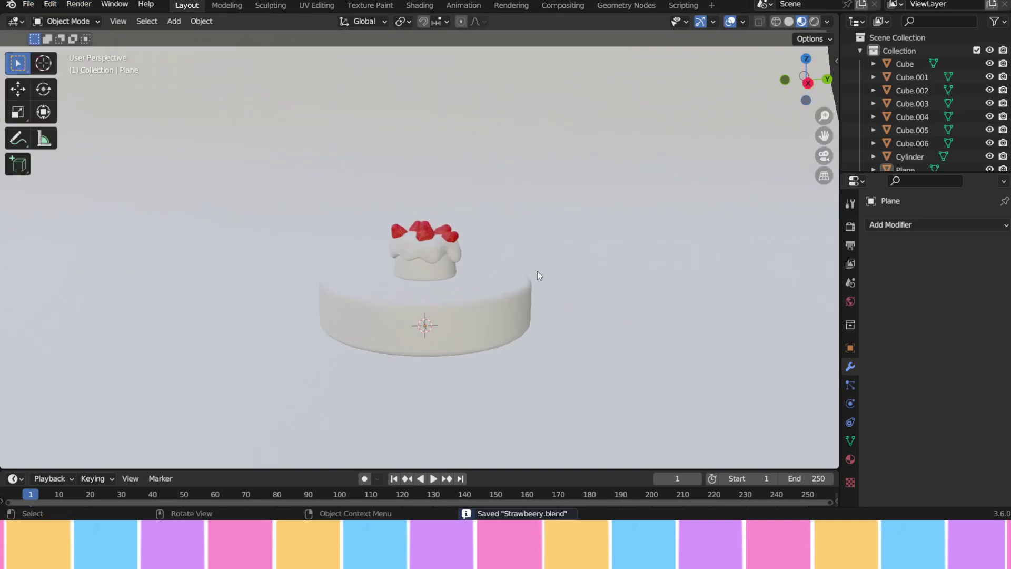
scroll(541, 276, "down", 3)
left_click(516, 308)
middle_click_drag(597, 282, 614, 305)
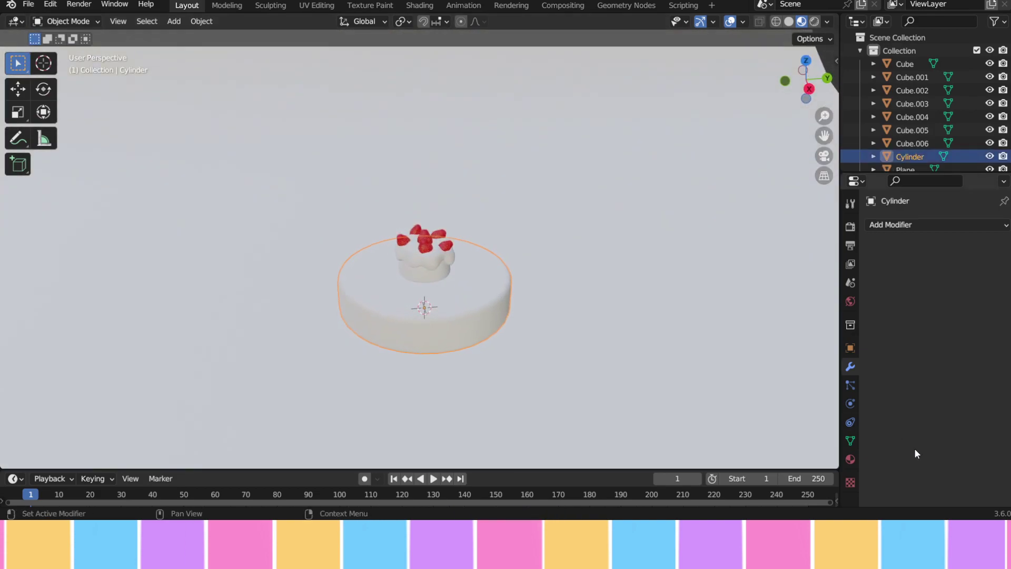
left_click(850, 459)
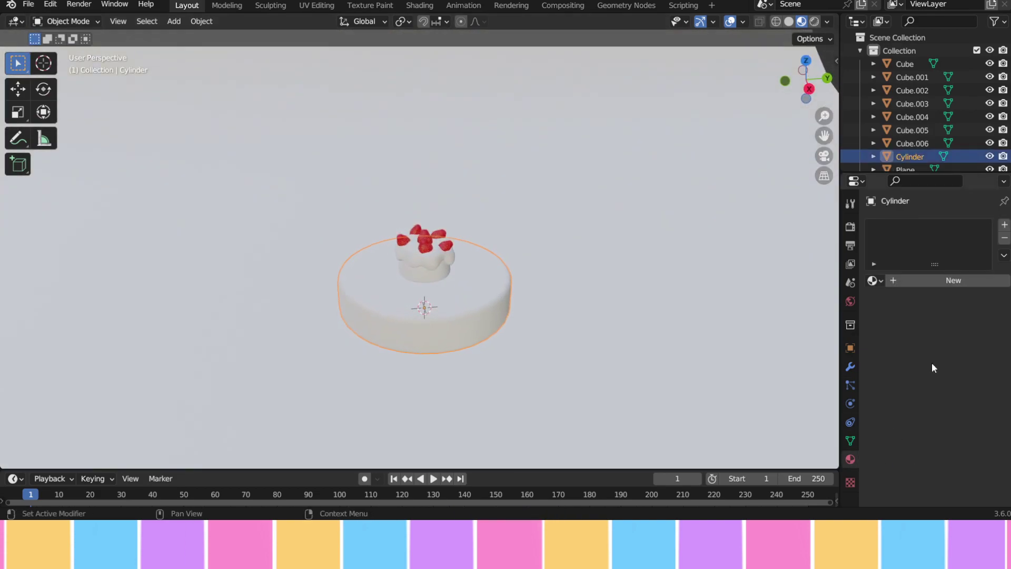
left_click(929, 279)
left_click(963, 418)
mouse_move(937, 308)
left_mouse_down()
mouse_move(936, 286)
mouse_move(933, 301)
left_mouse_up()
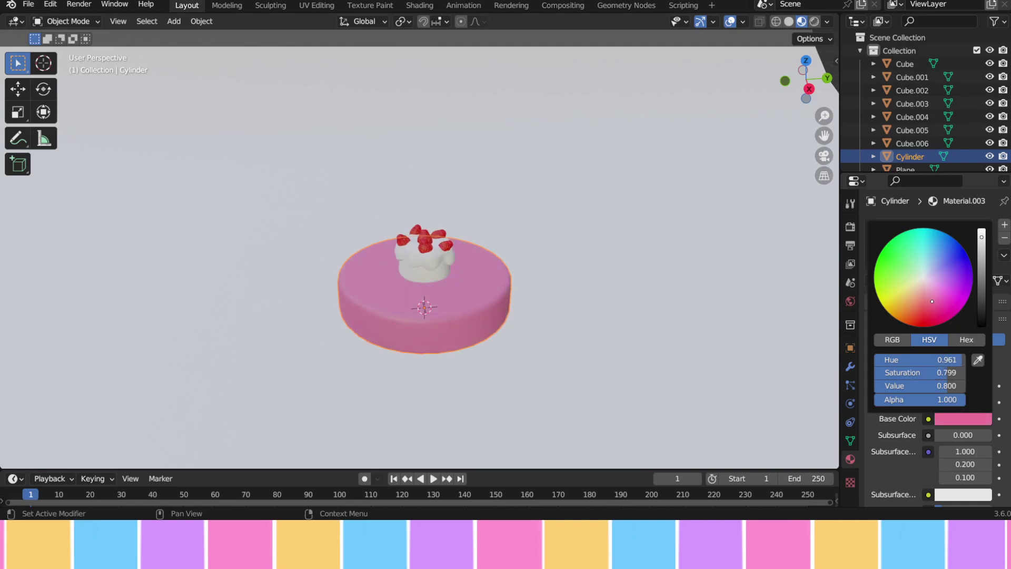
- Give the backdrop plane a new material with a purple base color (about hue 0.758, saturation 0.799, value 1.000) and roughness 0.830
left_click(647, 315)
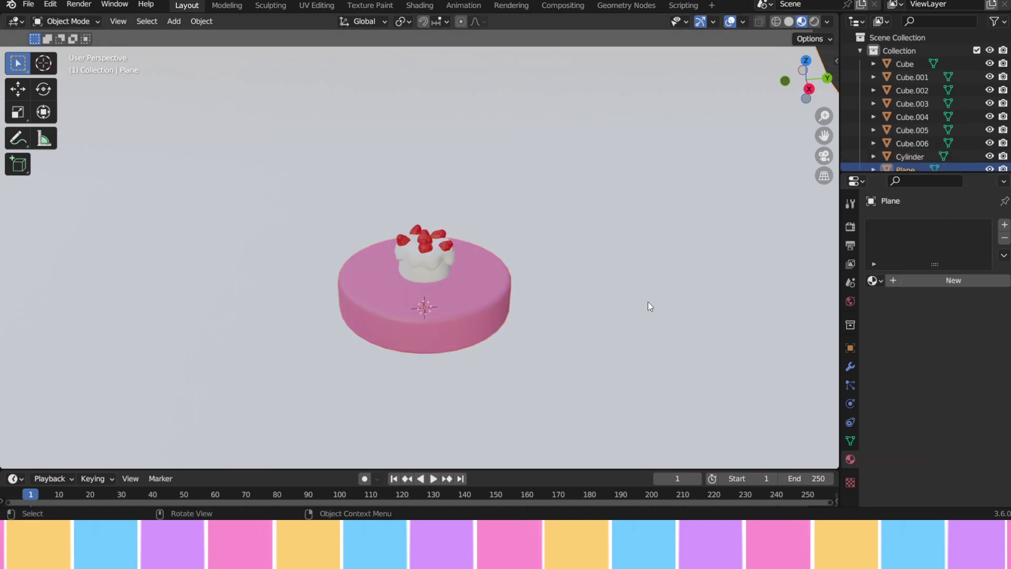
left_click(952, 280)
left_click(964, 418)
left_click_drag(919, 277, 945, 280)
left_click(965, 417)
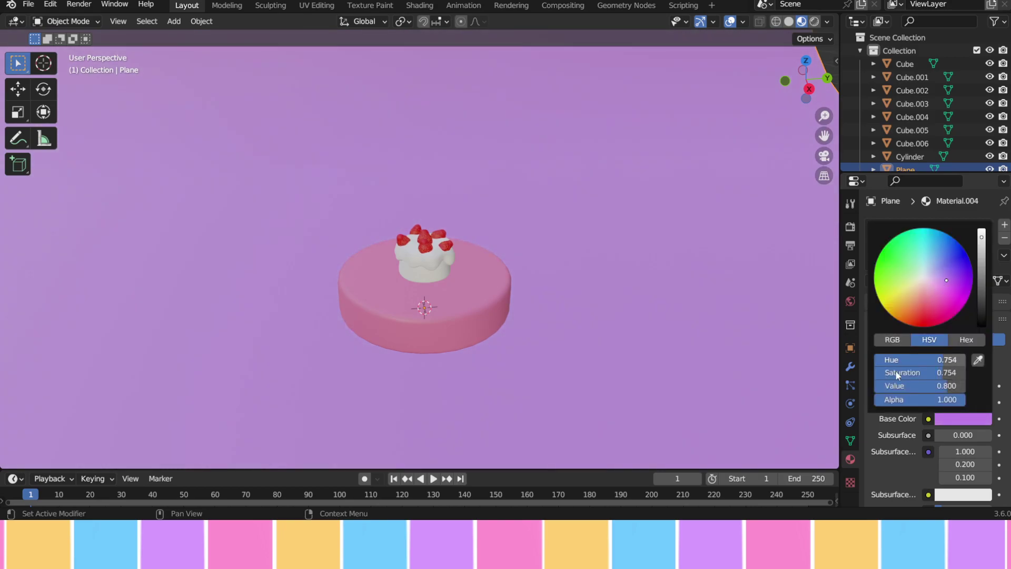
left_click(962, 419)
left_click_drag(943, 286, 982, 230)
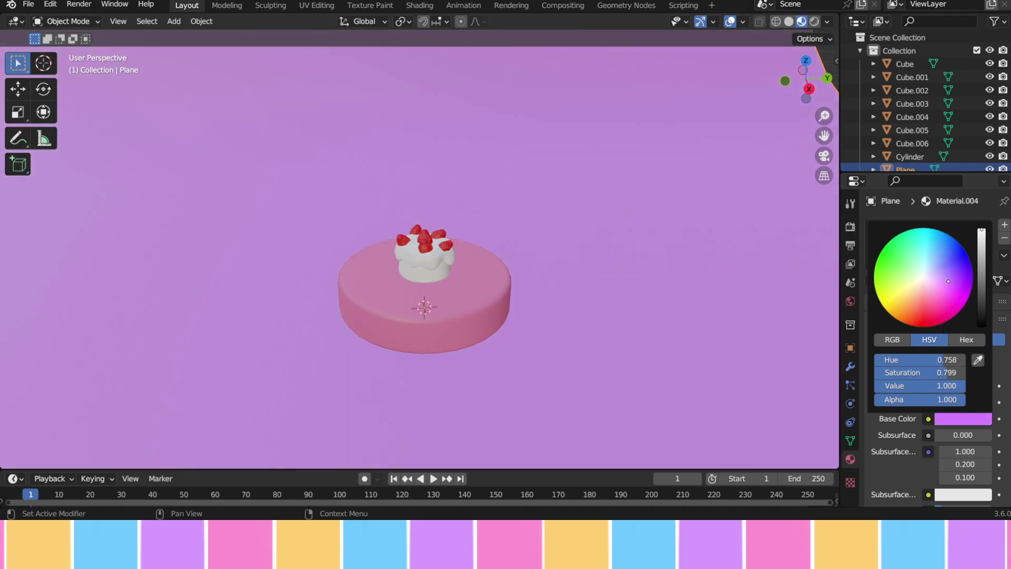
scroll(922, 444, "down", 8)
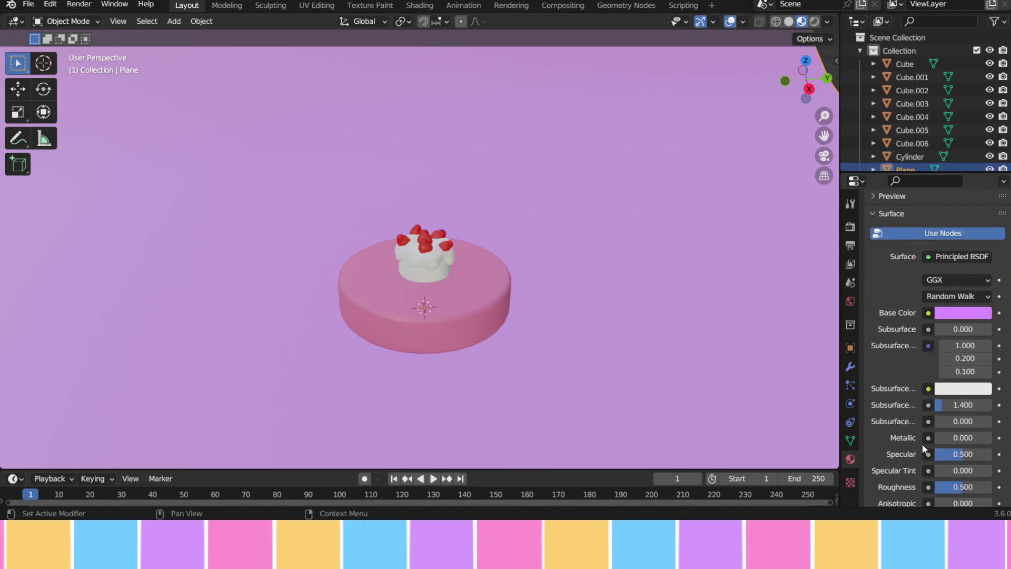
left_click_drag(948, 428, 965, 427)
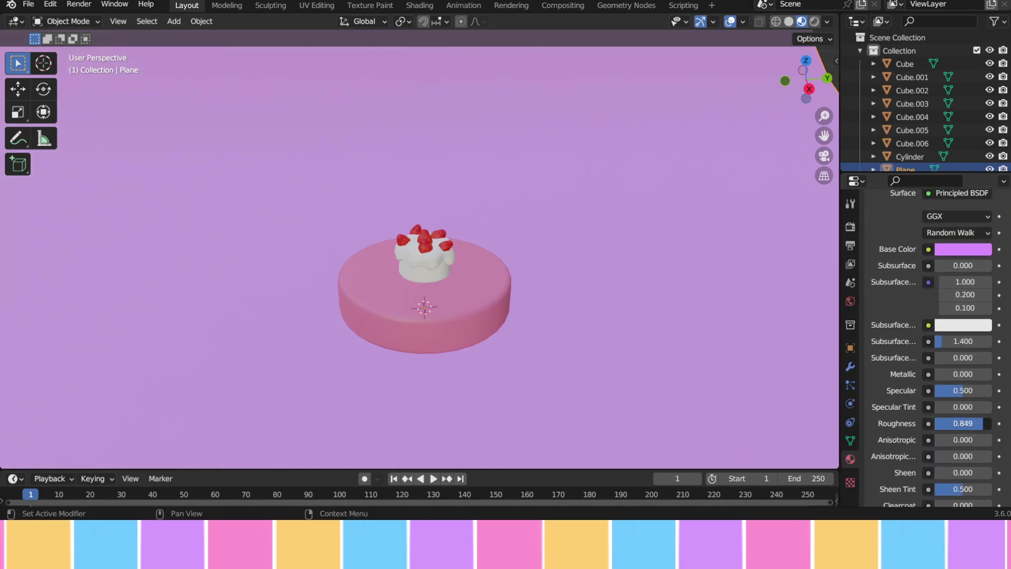
- Give the icing (Sphere) a new material with a pale blue base color: hue 0.580, saturation 0.217, value 0.800
middle_click_drag(652, 358, 671, 325)
scroll(618, 295, "up", 6)
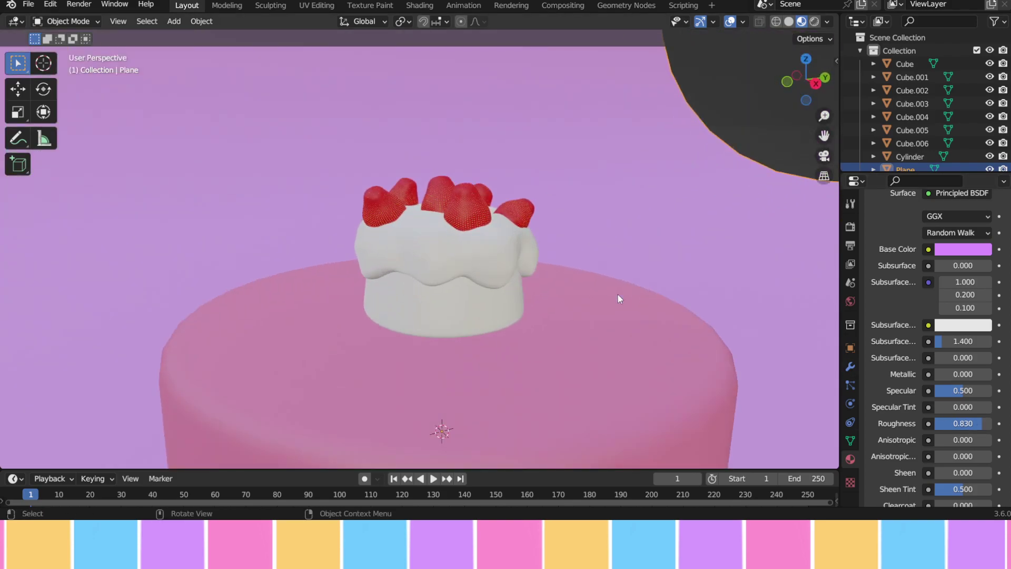
scroll(659, 299, "up", 5)
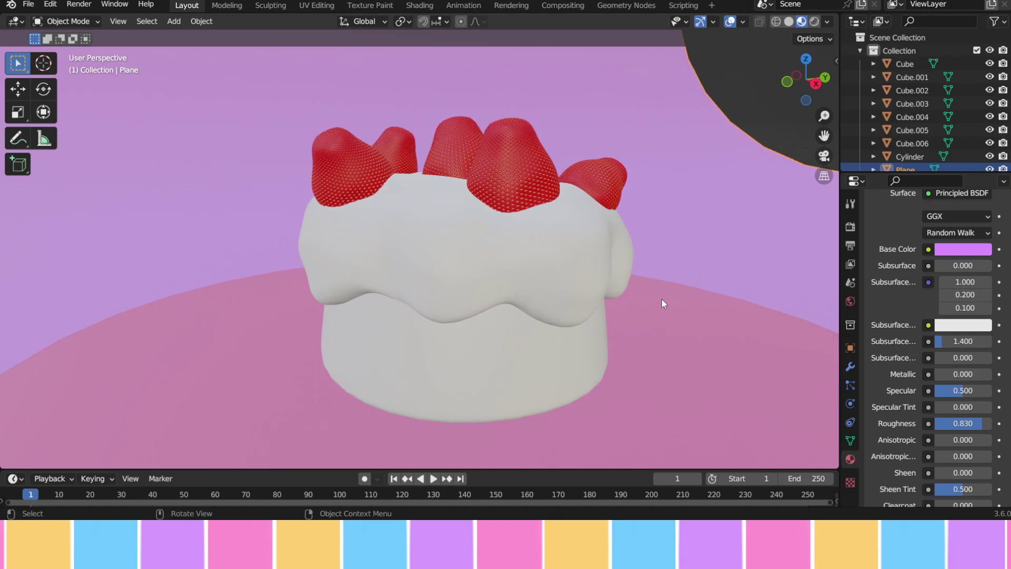
scroll(565, 248, "down", 4)
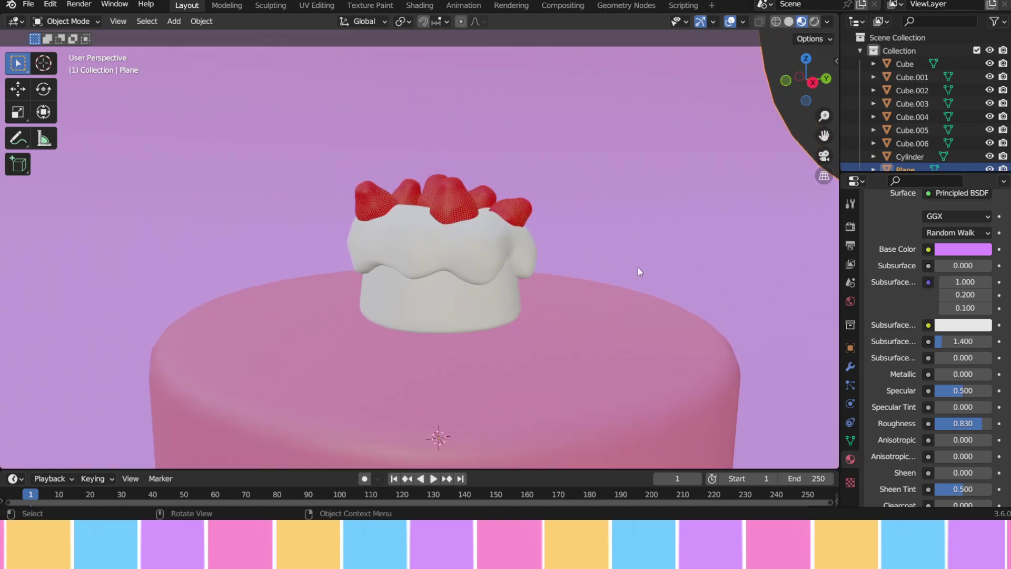
left_click(495, 249)
left_click(904, 287)
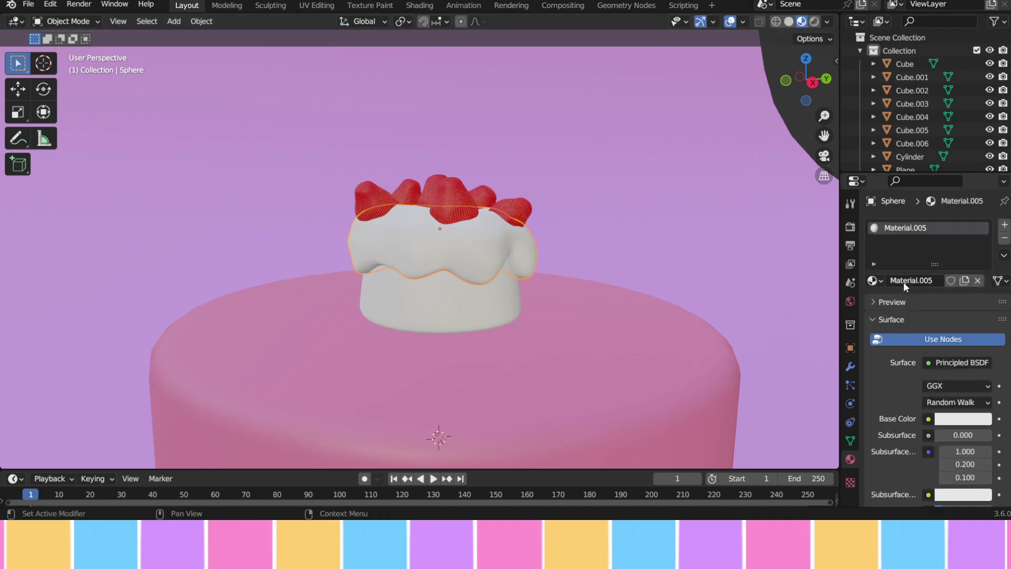
left_click(950, 419)
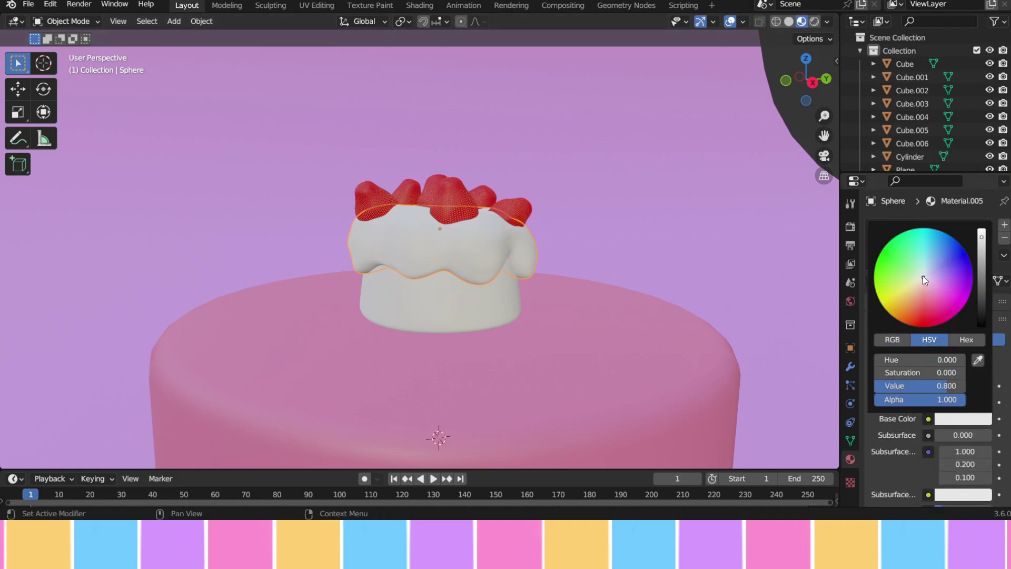
left_click_drag(923, 276, 925, 273)
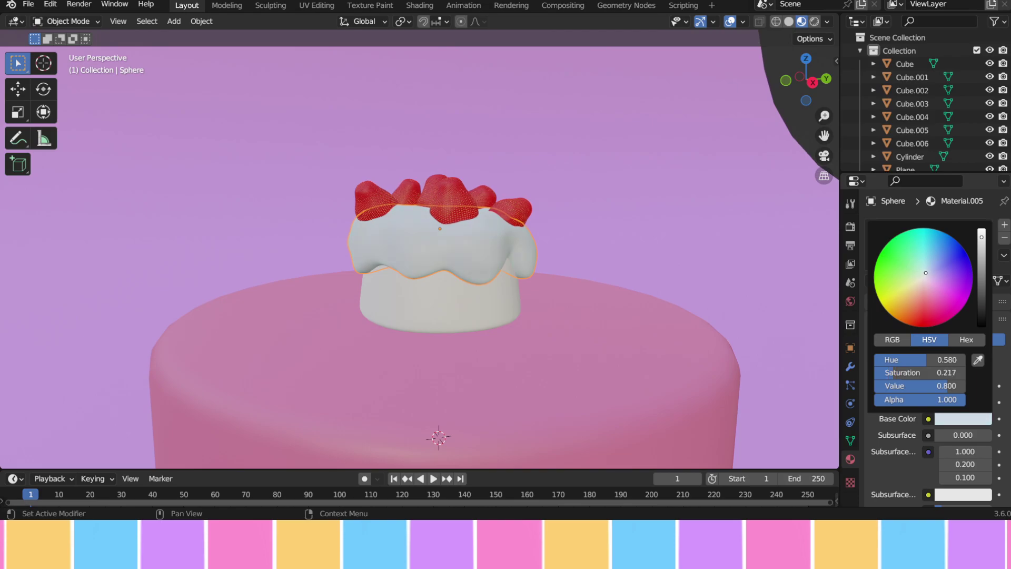
- Make the icing glossier by lowering its material's roughness to about 0.225, and deselect the icing
scroll(925, 438, "down", 6)
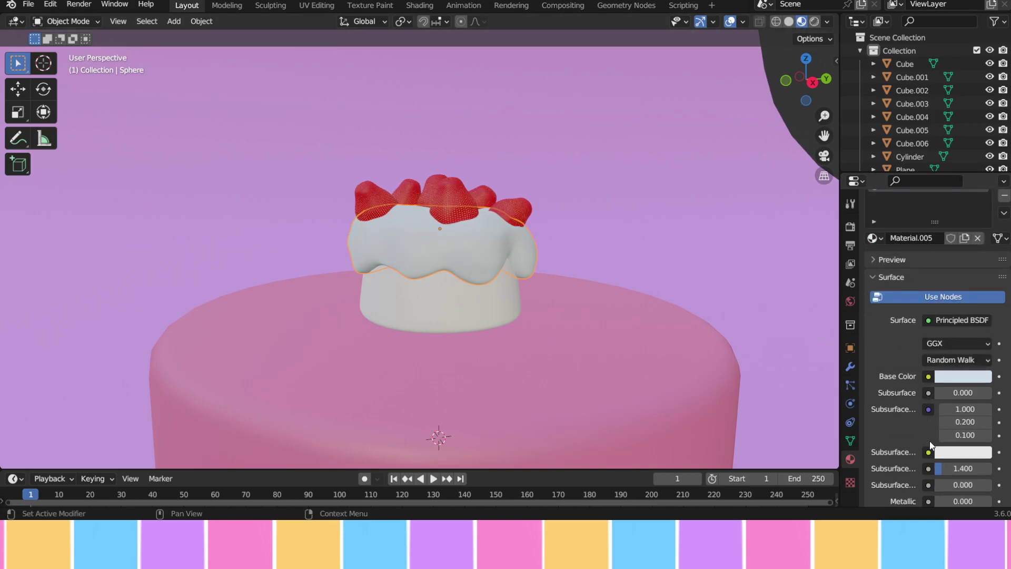
scroll(935, 441, "down", 4)
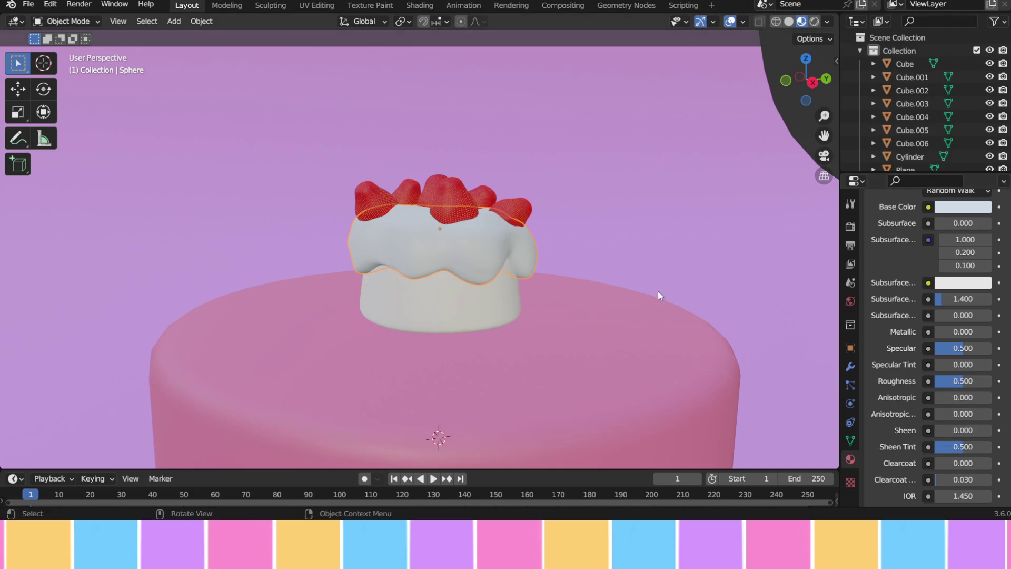
scroll(628, 310, "up", 5)
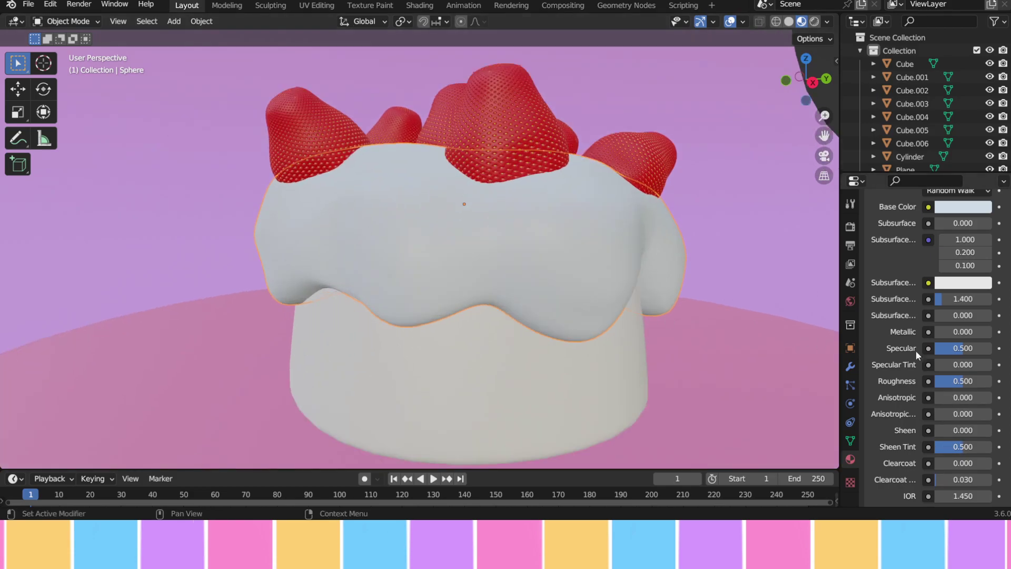
mouse_move(966, 382)
left_mouse_down()
mouse_move(939, 382)
mouse_move(948, 383)
left_mouse_up()
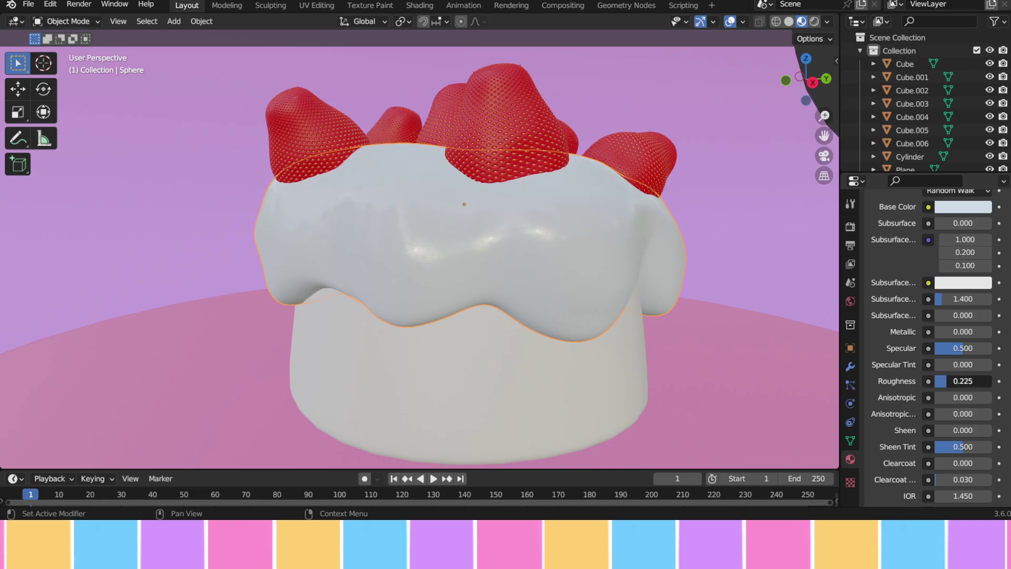
left_click(784, 240)
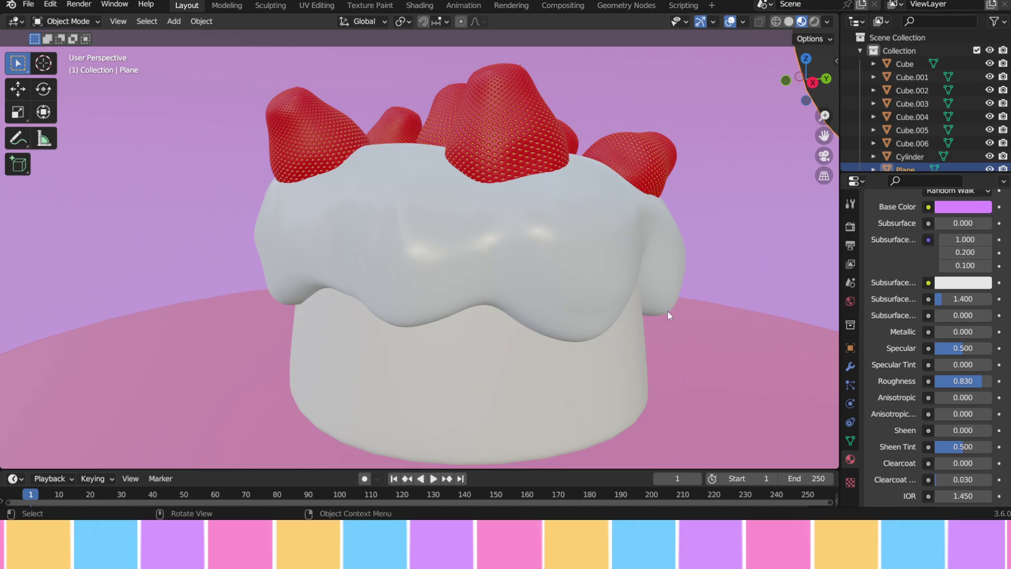
- Select the white cake tier (Cube), switch to the Shading workspace, and remove its file browser and image editor areas
scroll(669, 308, "down", 6)
scroll(640, 295, "down", 5)
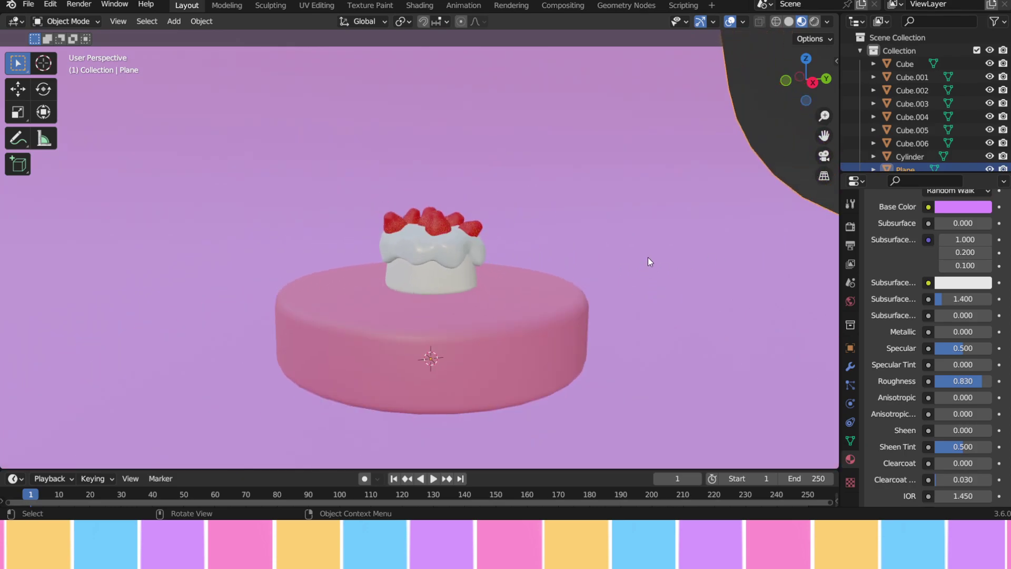
scroll(658, 267, "up", 2)
middle_click_drag(658, 267, 667, 296)
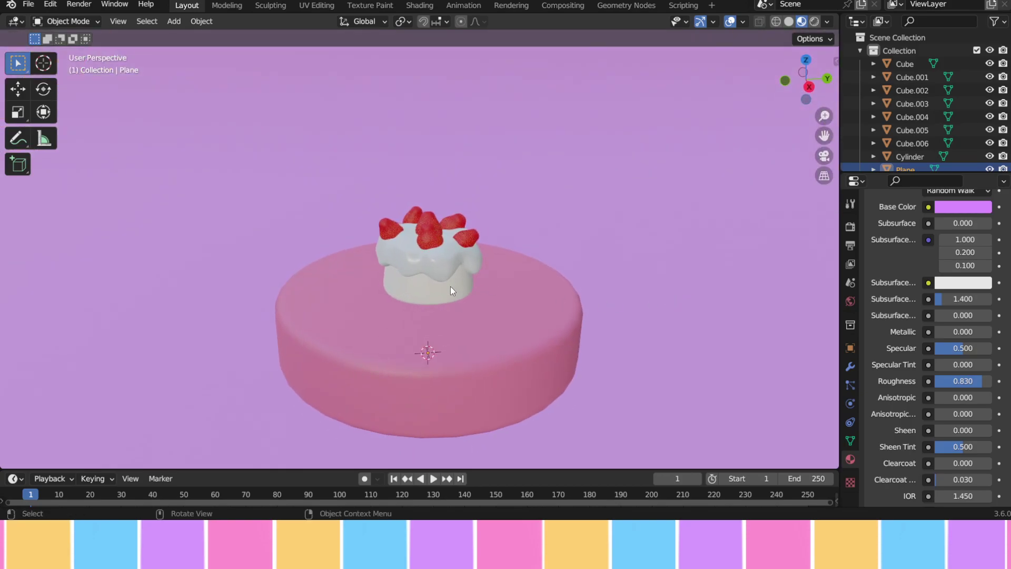
left_click(463, 291)
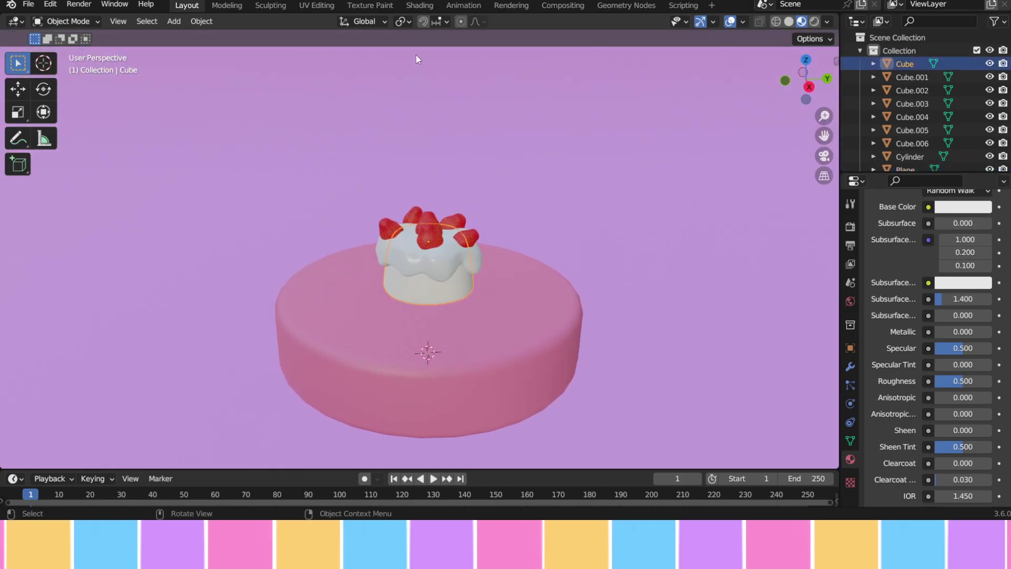
left_click(427, 6)
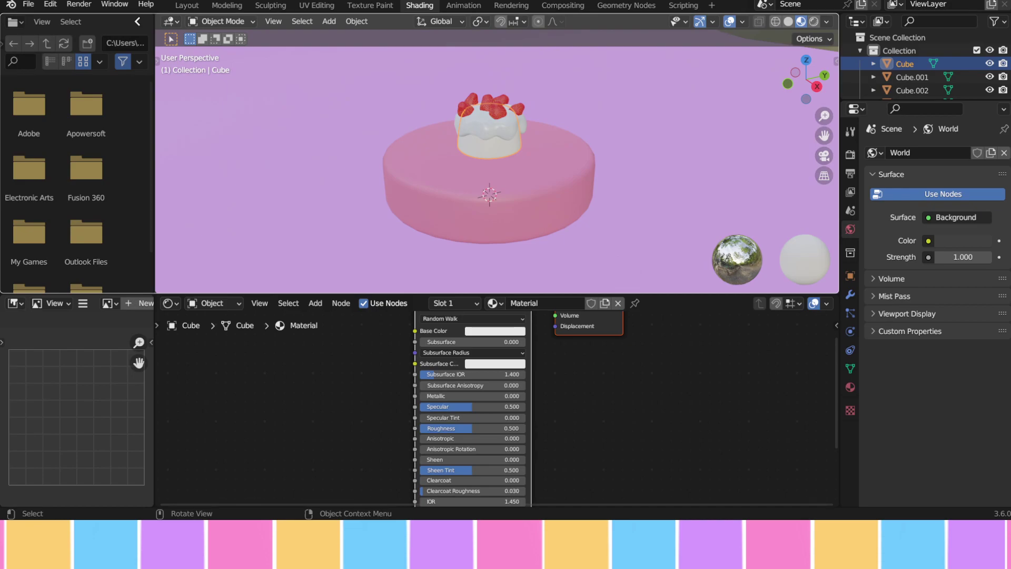
left_click_drag(133, 21, 134, 22)
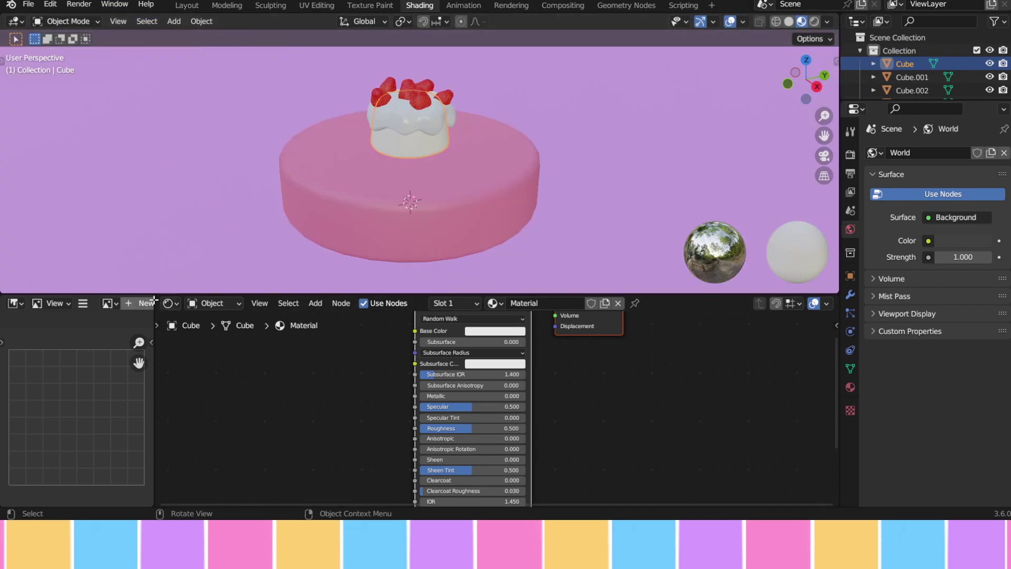
left_click_drag(157, 300, 95, 316)
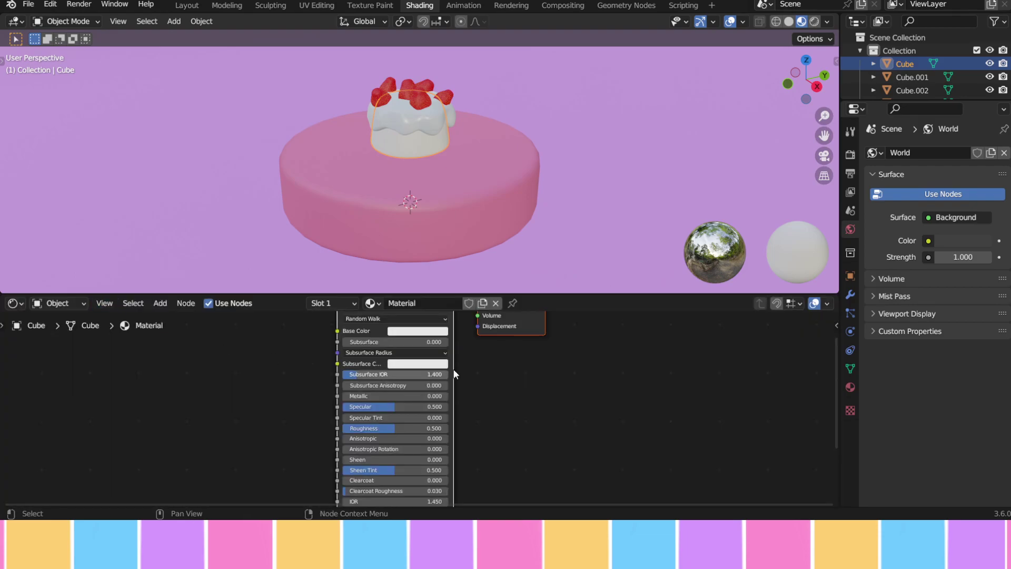
- Move the Principled BSDF and Material Output nodes together to the right, freeing space for nodes ahead of them
scroll(554, 356, "down", 4)
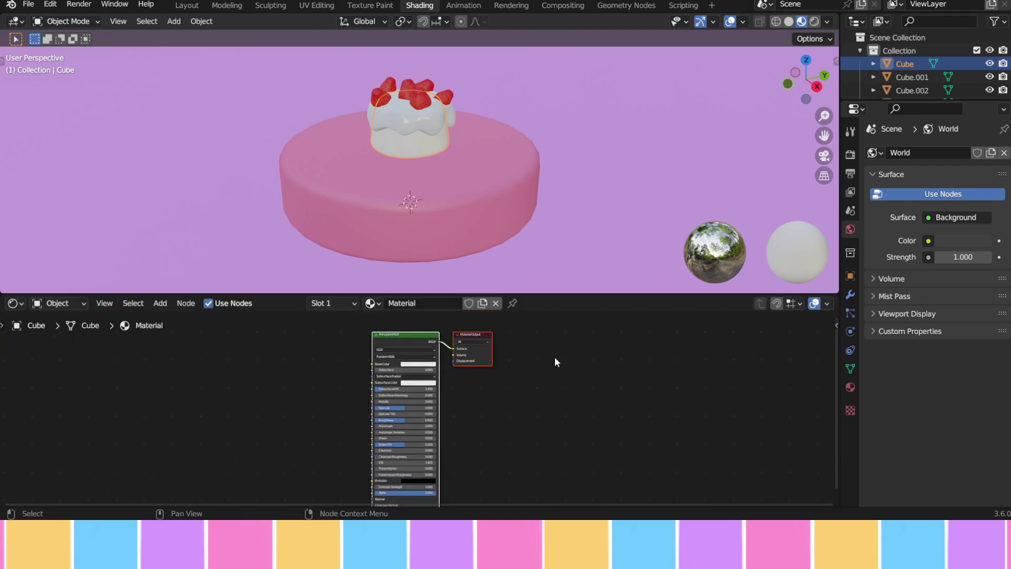
left_click_drag(570, 322, 223, 468)
left_click_drag(412, 338, 657, 341)
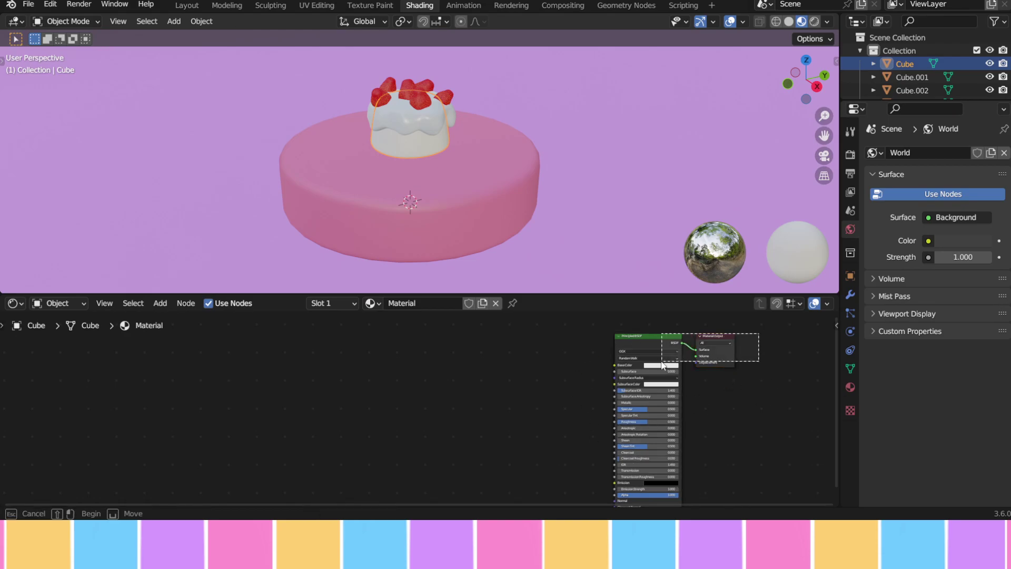
mouse_move(655, 337)
left_mouse_down()
mouse_move(508, 354)
mouse_move(670, 327)
left_mouse_up()
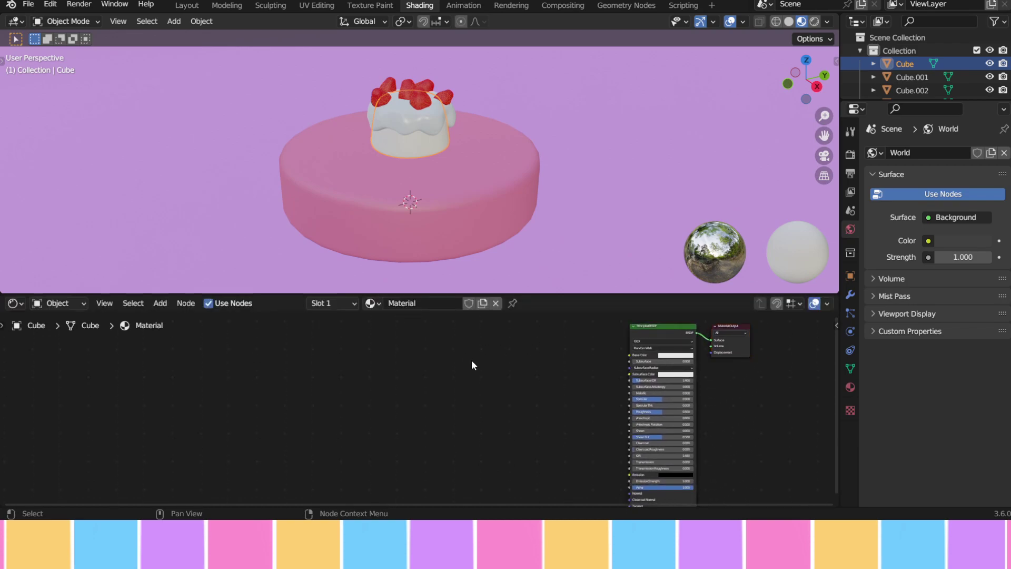
scroll(693, 377, "up", 3)
scroll(653, 372, "down", 3)
scroll(598, 373, "up", 3)
middle_click_drag(666, 346, 582, 401)
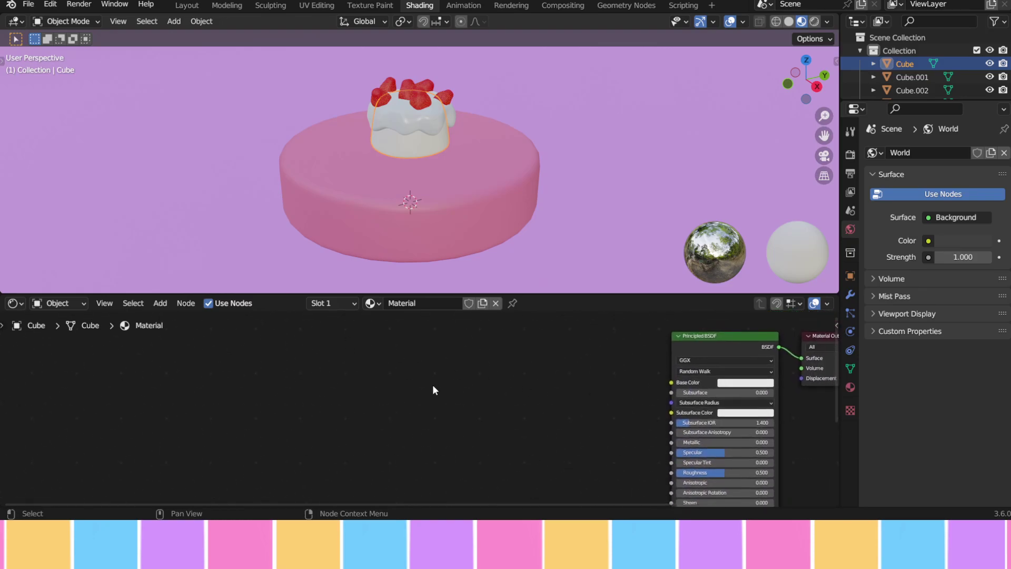
- Add a Bump node and place it just before the Principled BSDF node
key("shift+a")
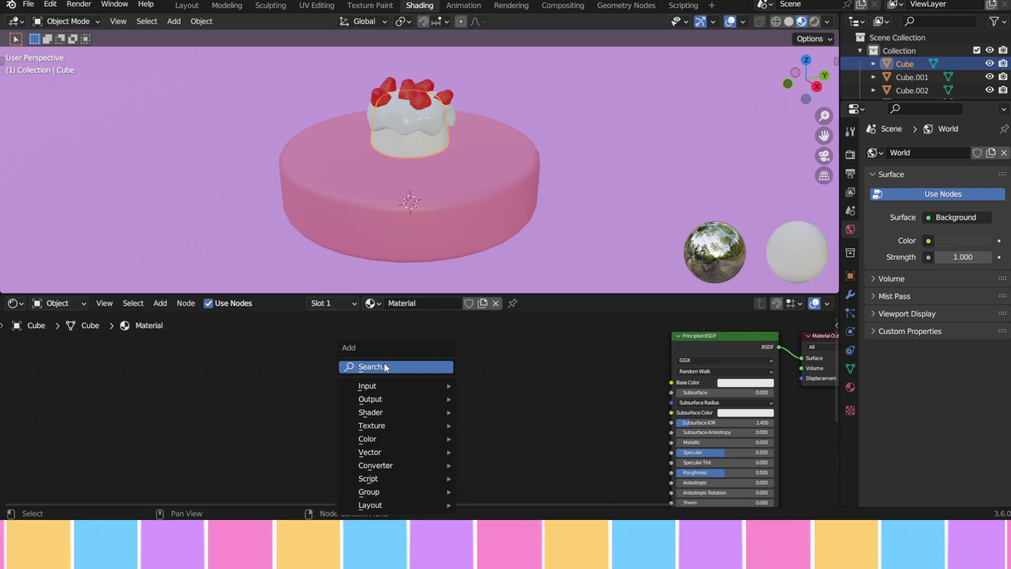
left_click(389, 366)
type("bump")
key("Return")
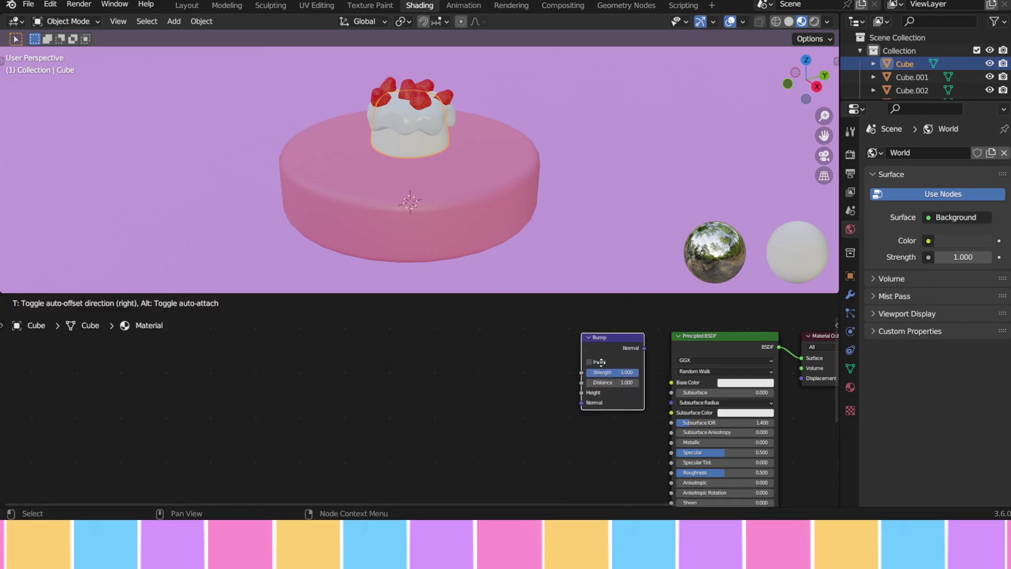
left_click(602, 365)
- Add an Image Texture node and place it just before the Bump node
key("shift+a")
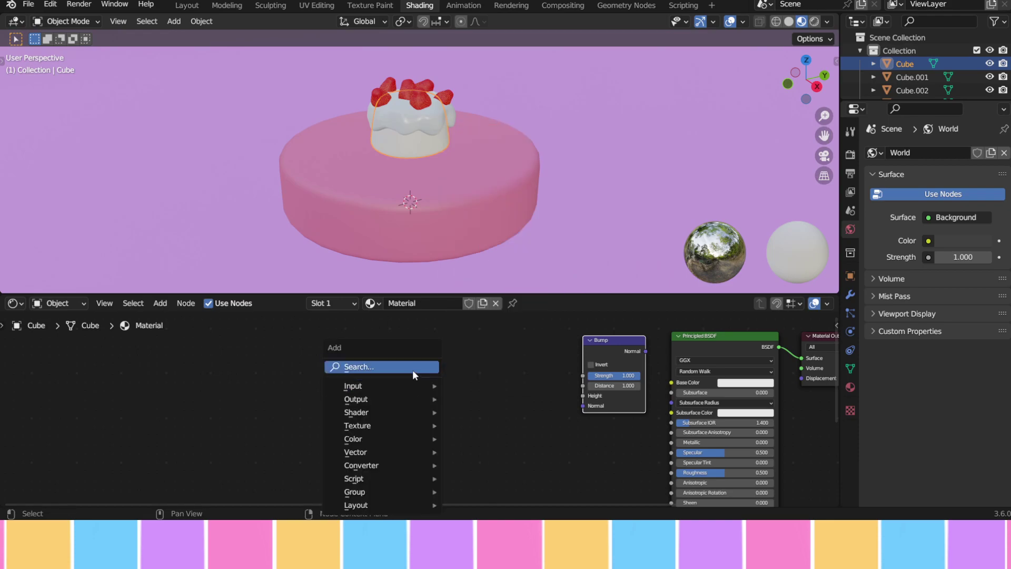
left_click(413, 369)
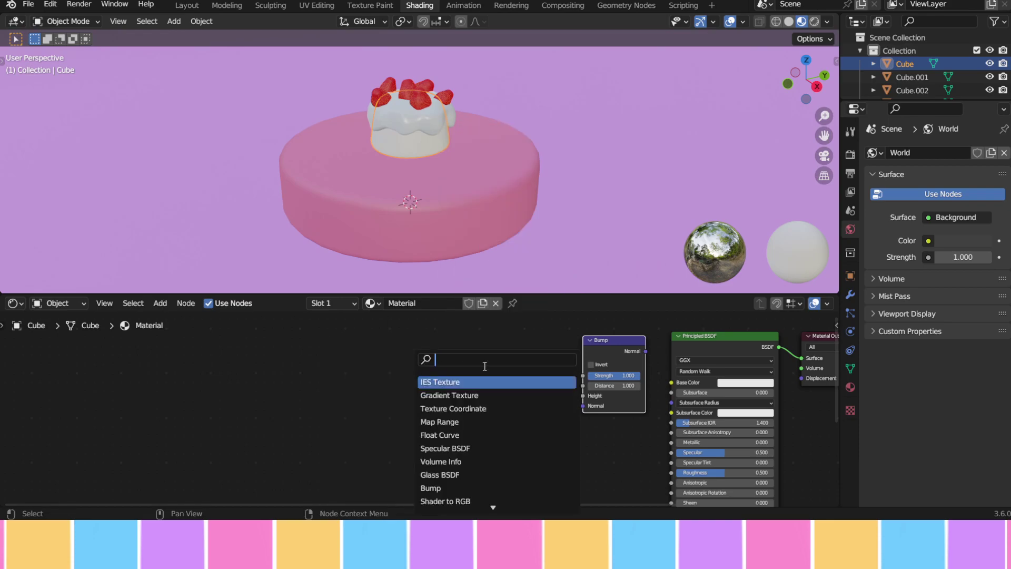
type("im")
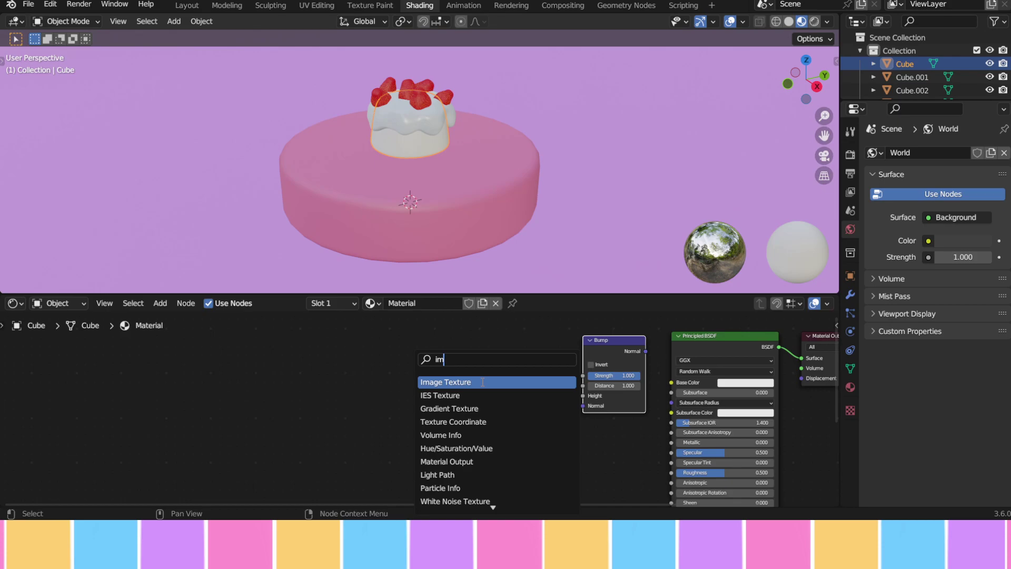
left_click(483, 382)
left_click(511, 364)
- Add a Mapping node and place it just before the Image Texture node
key("shift+a")
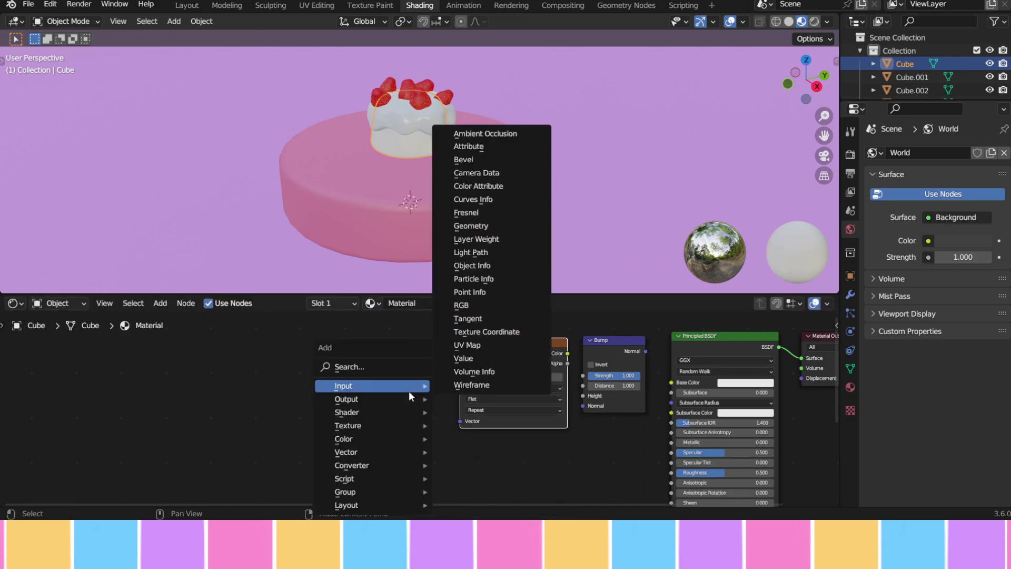
left_click(400, 368)
type("m")
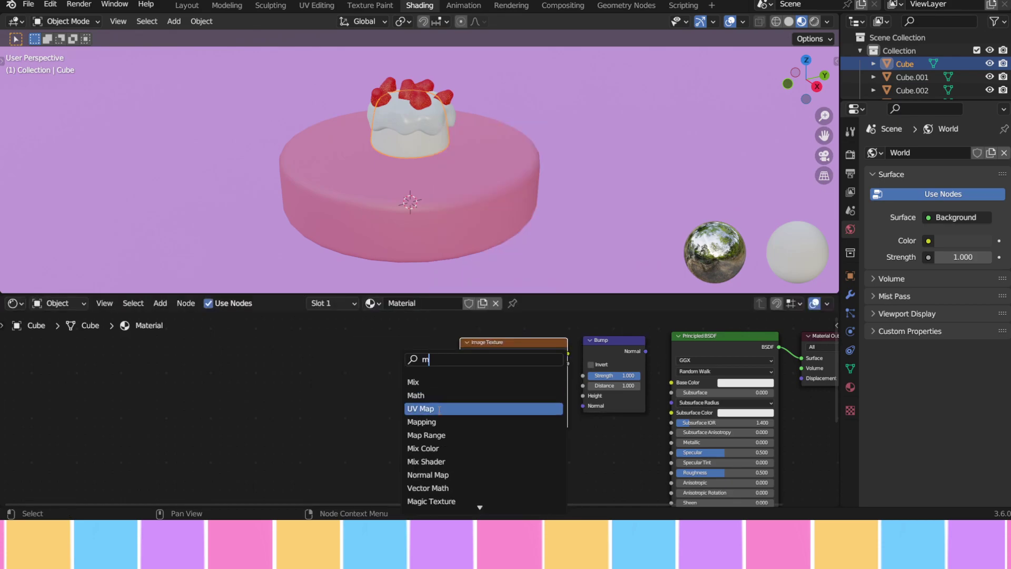
left_click(421, 422)
left_click(421, 405)
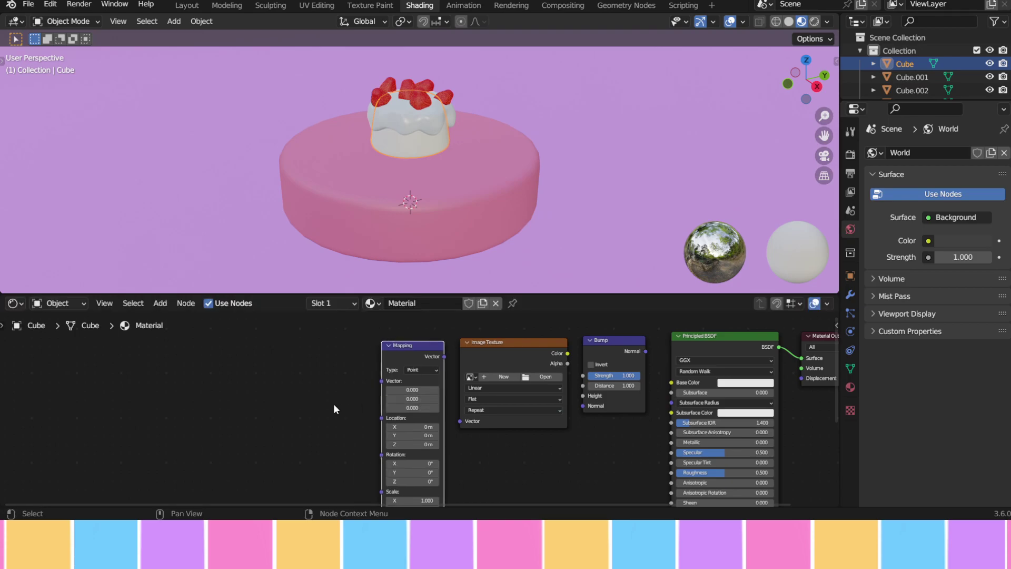
- Search the available shader nodes for "text" to add another node before the Mapping node
key("shift+a")
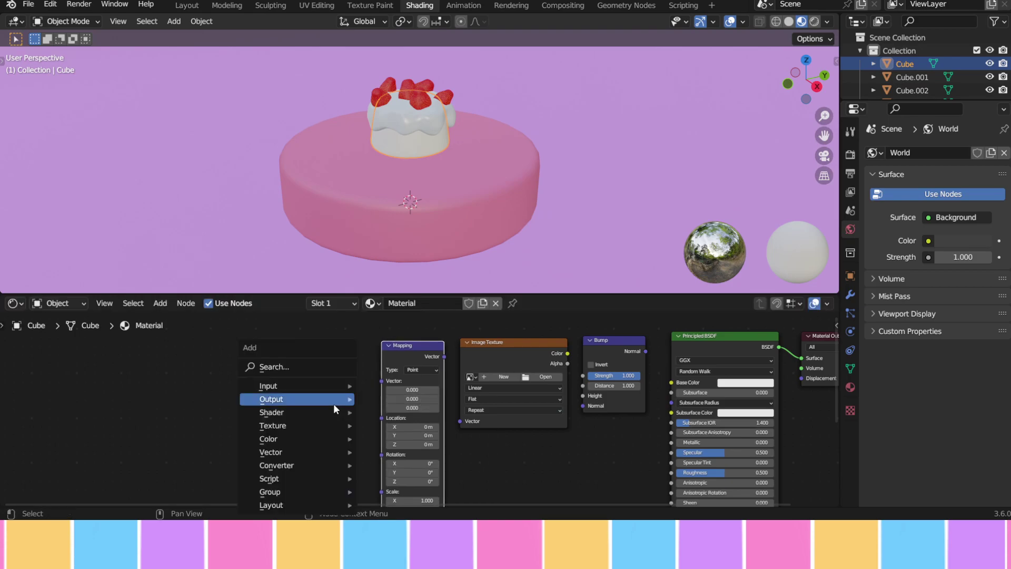
left_click(316, 367)
type("text")
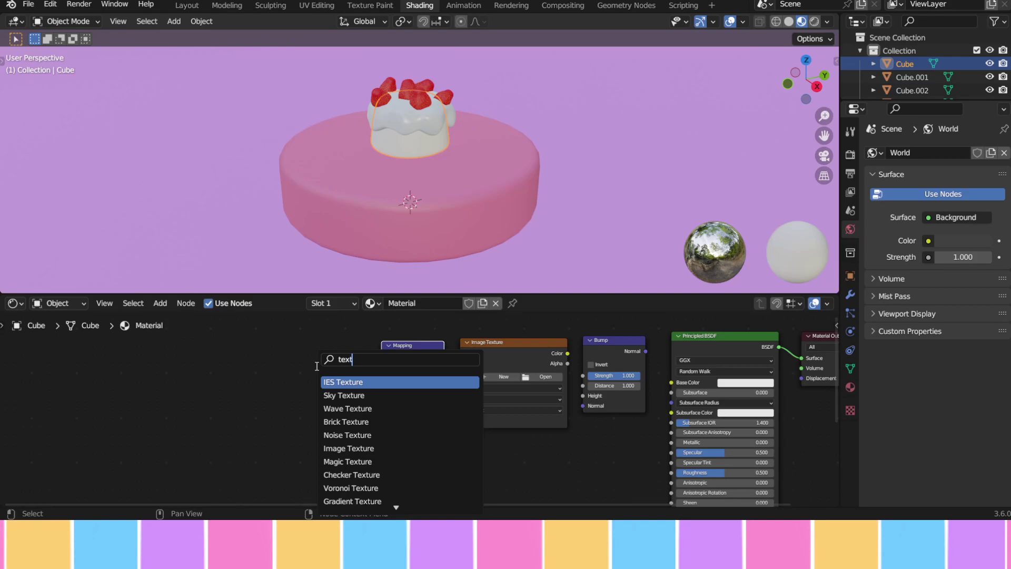
- Add a Texture Coordinate node in front of the Mapping node in the cake body's material
type("ure c")
key("Return")
left_click(327, 370)
- Duplicate the Mapping node and place the copy above the main node row
middle_click_drag(410, 355, 319, 387)
left_click(319, 389)
scroll(403, 359, "down", 1)
middle_click_drag(403, 359, 374, 428)
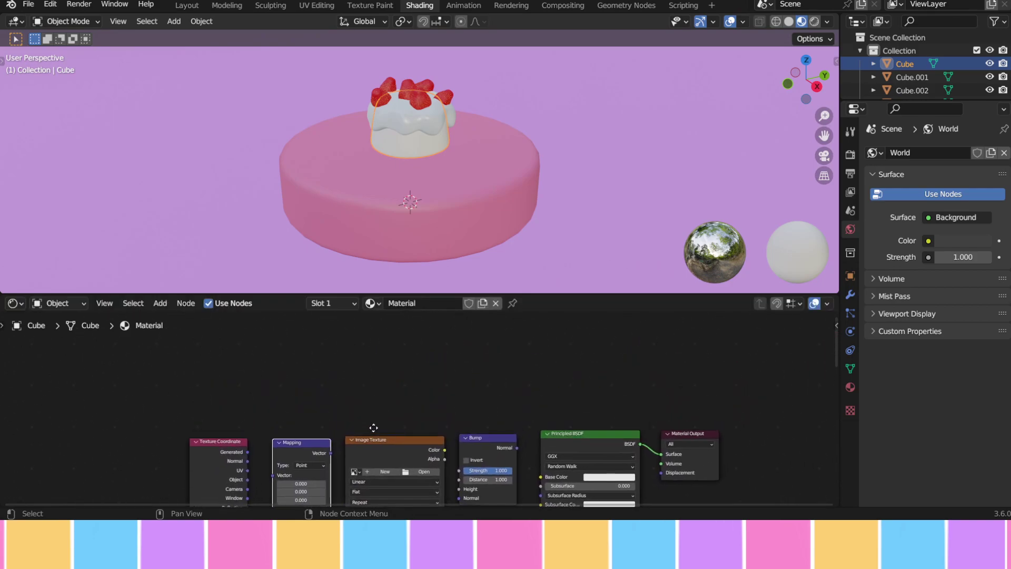
key("g")
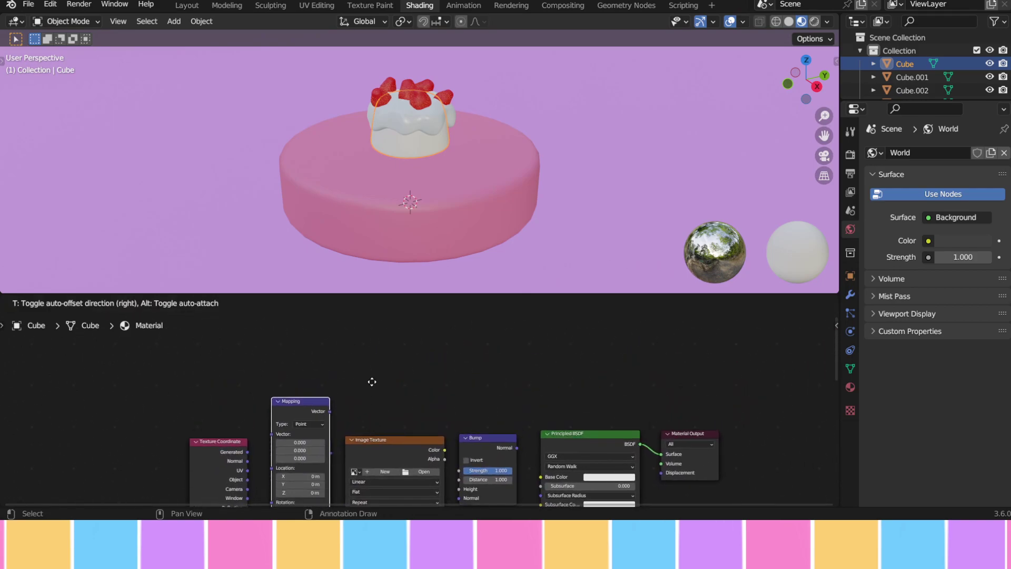
left_click(372, 327)
middle_click_drag(479, 406, 476, 376)
key("g")
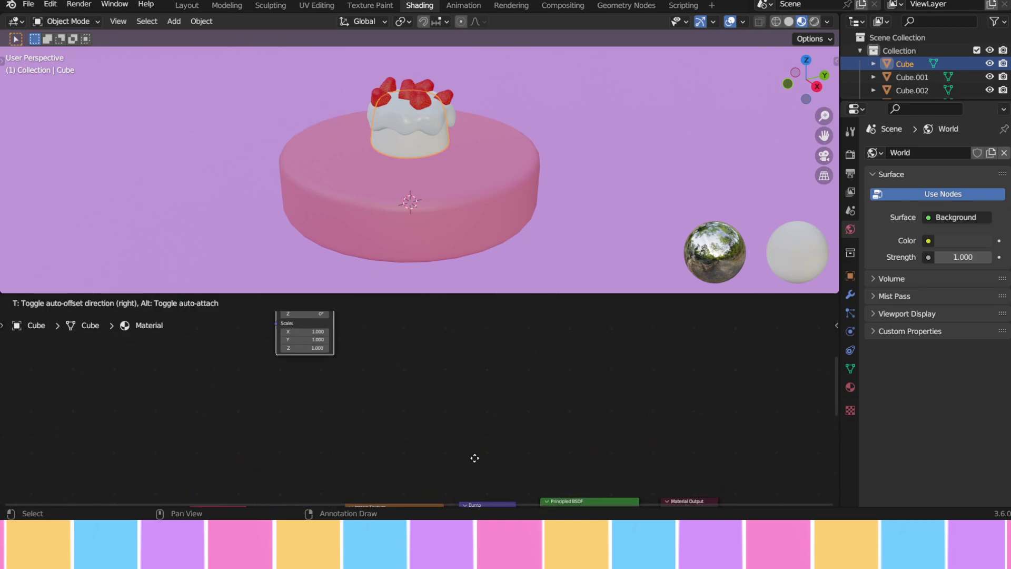
left_click(466, 427)
- Add a Color Ramp node beside the upper Mapping node
middle_click_drag(468, 429, 438, 522)
key("shift+a")
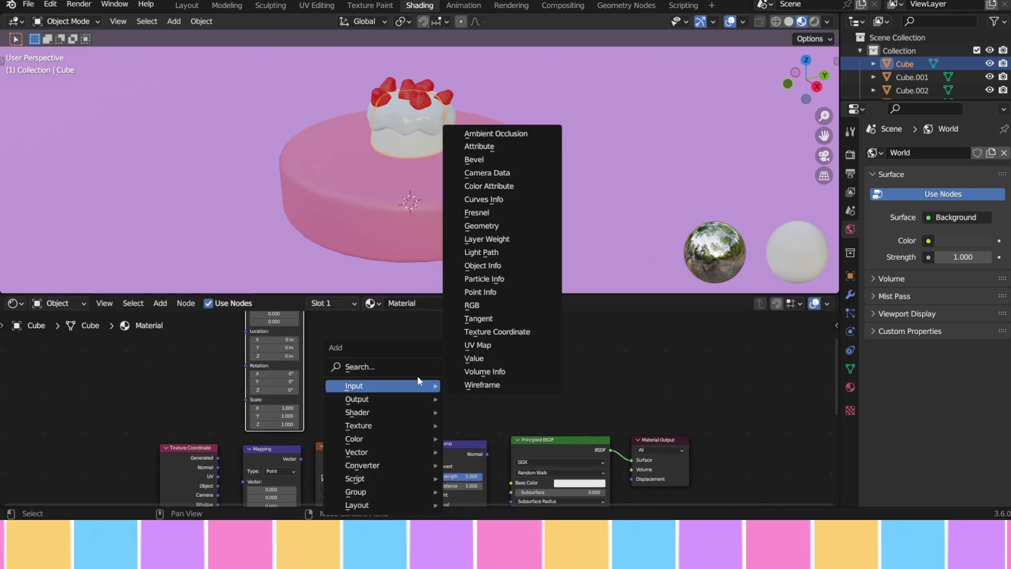
left_click(400, 368)
type("colo")
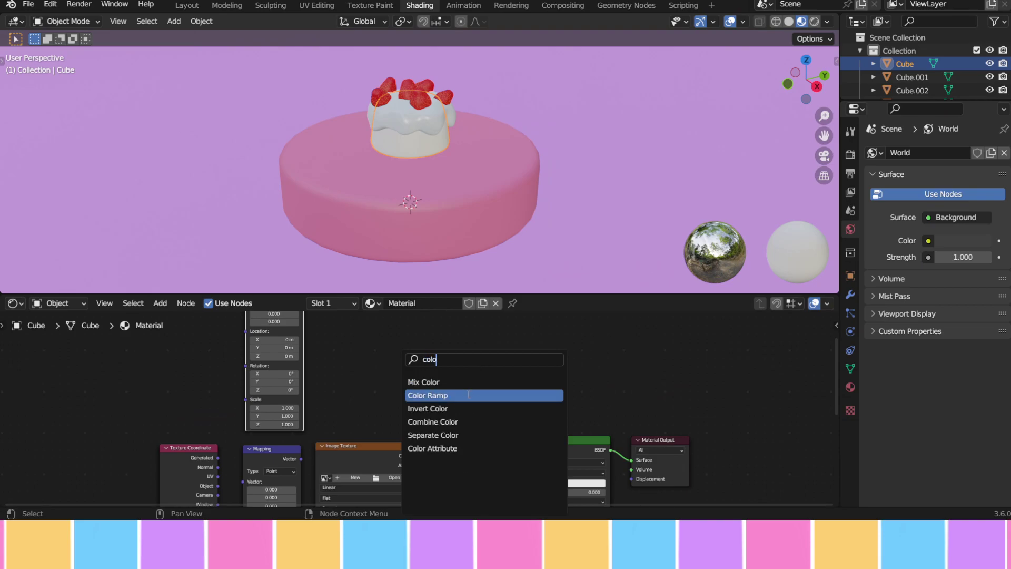
left_click(468, 393)
left_click(401, 363)
- Connect the Bump node's Normal output to the Normal input of the Principled BSDF
middle_click_drag(516, 390, 507, 305)
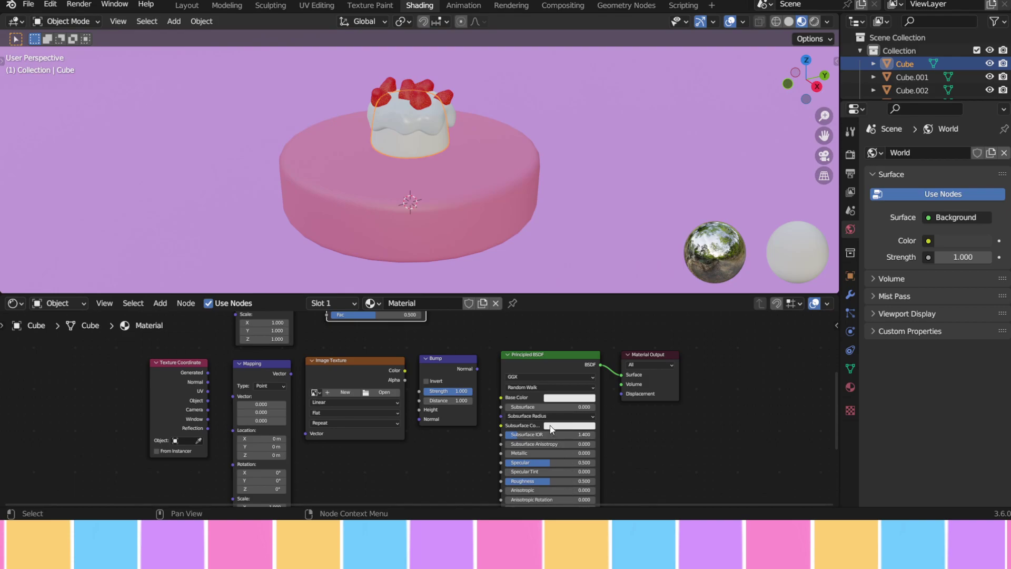
middle_click_drag(574, 405, 569, 353)
scroll(509, 359, "up", 2)
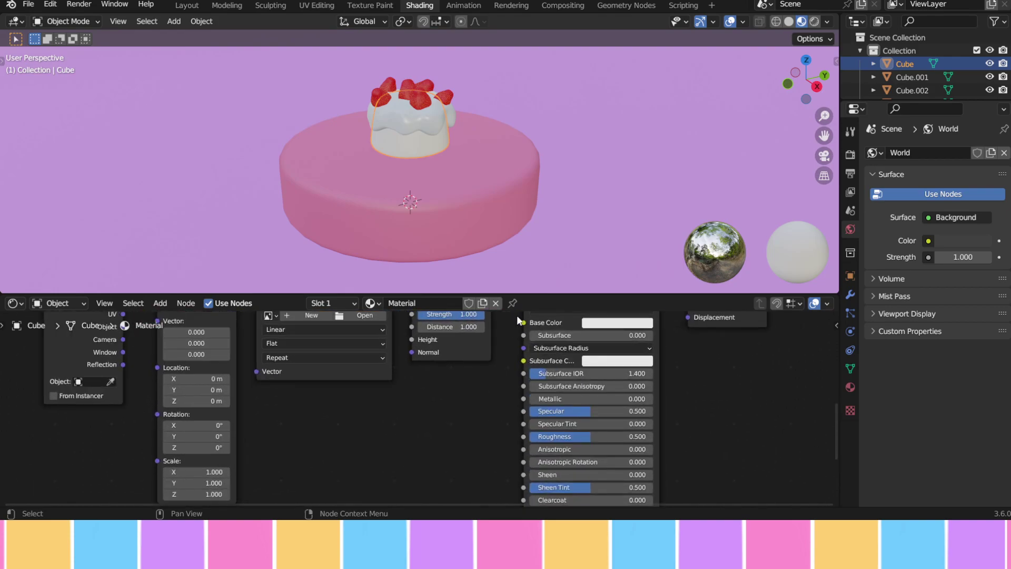
middle_click_drag(518, 316, 494, 391)
left_click_drag(467, 358, 498, 347)
key("Escape")
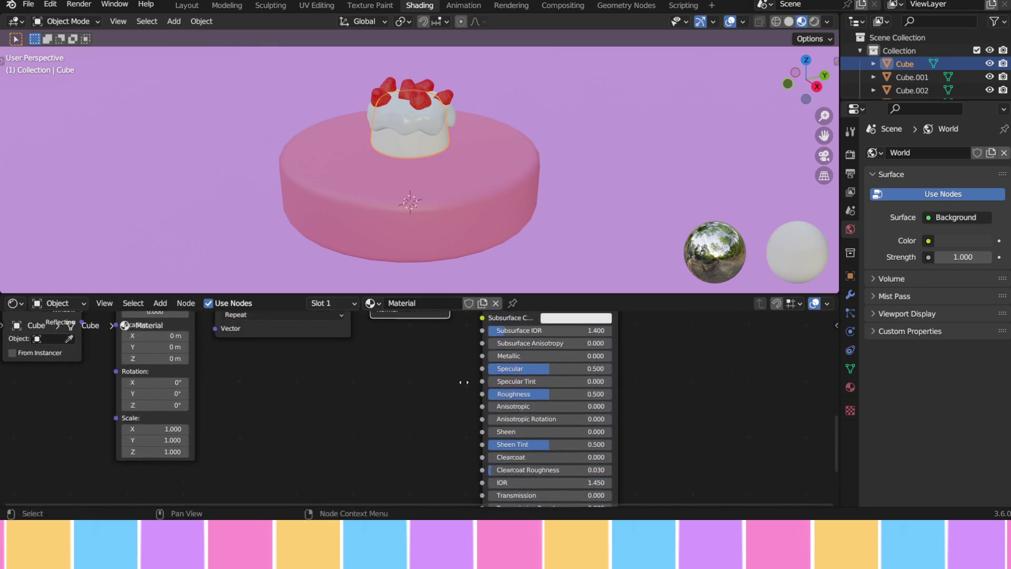
key("Home")
left_click_drag(457, 347, 488, 426)
middle_click_drag(461, 383, 558, 449)
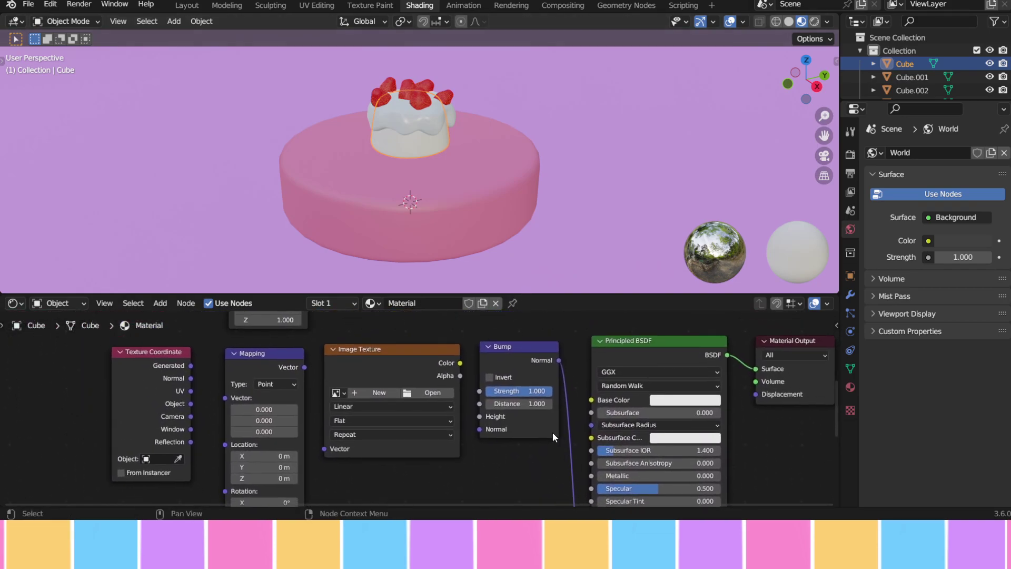
- Link Texture Coordinate Object to the lower Mapping's Vector, its output to the Image Texture's Vector, and the image's Color to Bump Height
left_click_drag(460, 363, 479, 416)
middle_click_drag(340, 356, 437, 326)
left_click_drag(402, 336, 421, 418)
left_click_drag(288, 373, 322, 368)
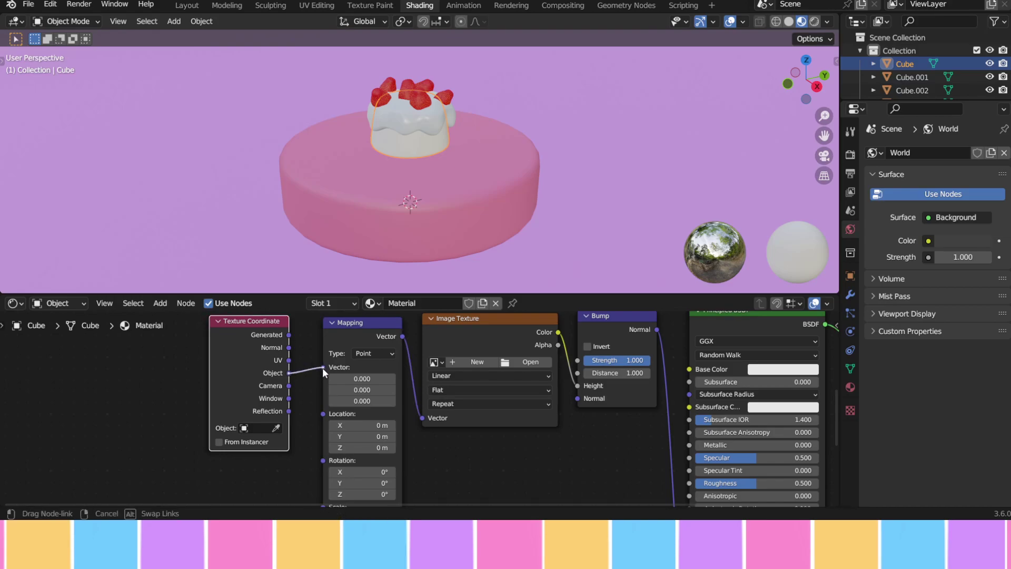
- Link Texture Coordinate Object through the upper Mapping node to the Color Ramp's Fac, and its Color output to the Principled BSDF's Base Color
middle_click_drag(322, 368, 303, 492)
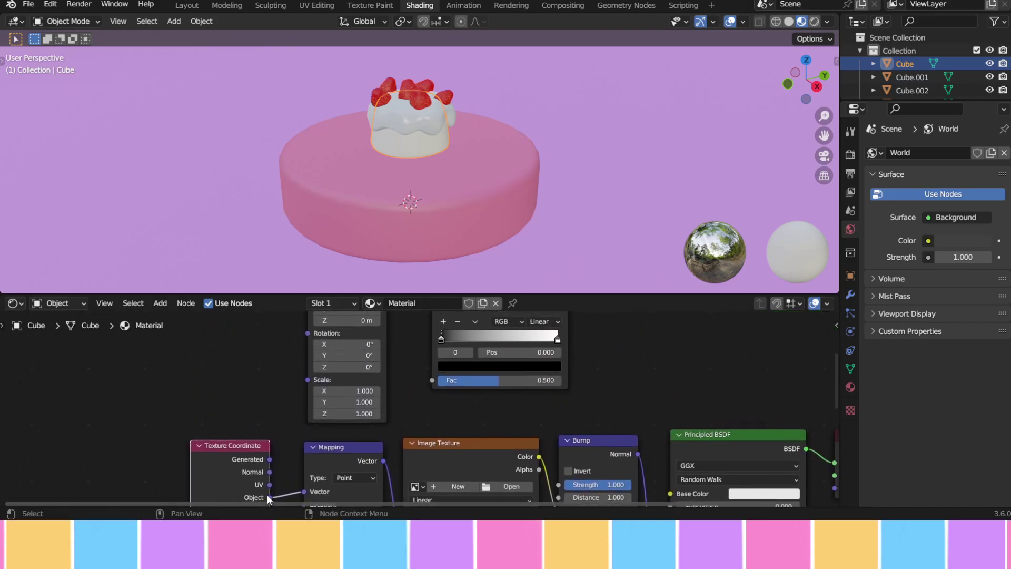
left_click_drag(270, 498, 302, 377)
middle_click_drag(302, 377, 288, 339)
middle_click_drag(382, 335, 377, 348)
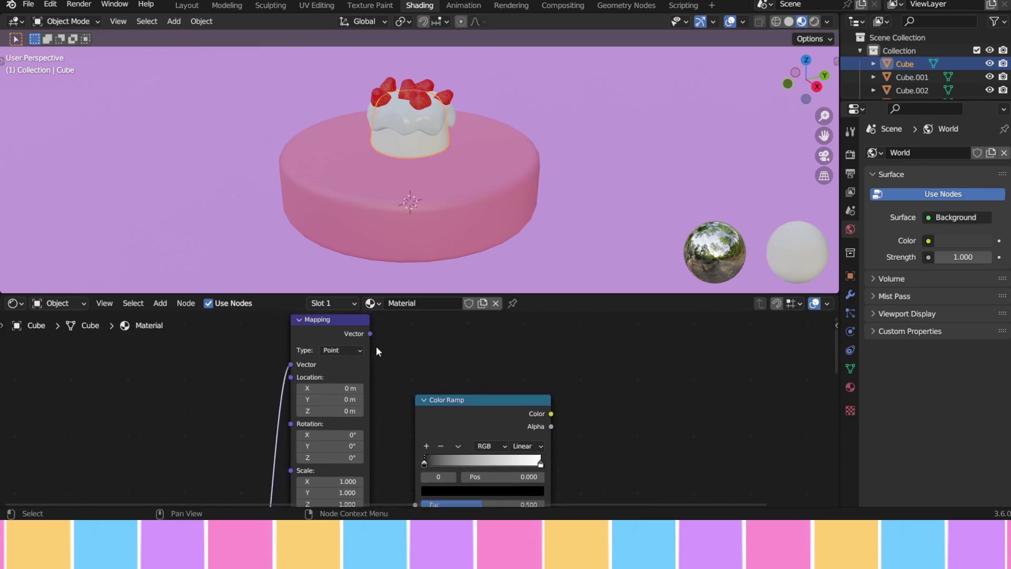
left_click_drag(370, 330, 416, 413)
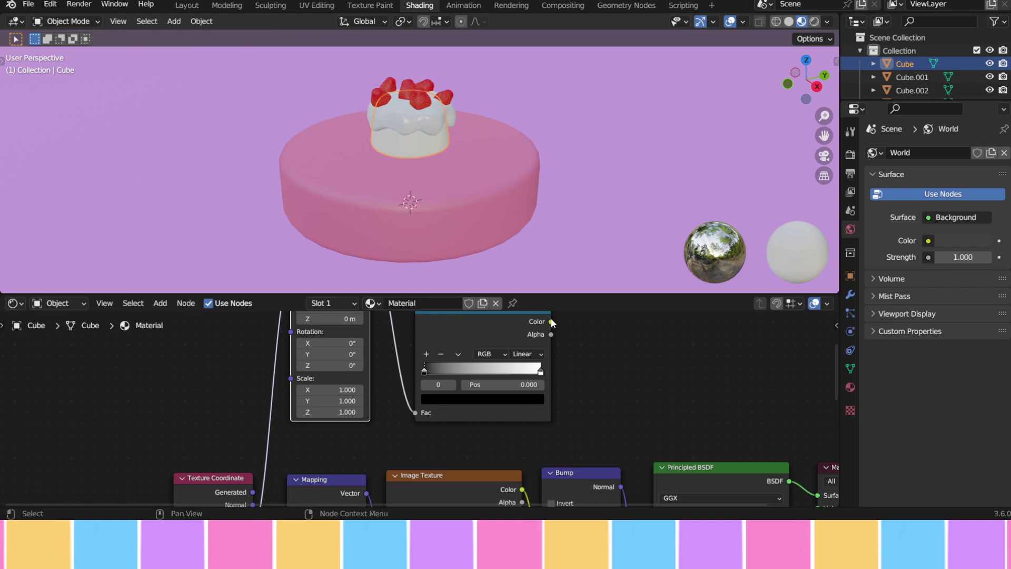
mouse_move(551, 322)
left_mouse_down()
mouse_move(645, 460)
mouse_move(645, 503)
mouse_move(653, 398)
left_mouse_up()
- Isolate the cake body in local view and load Rock11_2K_Roughness.png into the Image Texture node
mouse_move(481, 140)
middle_mouse_down()
mouse_move(493, 188)
mouse_move(489, 127)
middle_mouse_up()
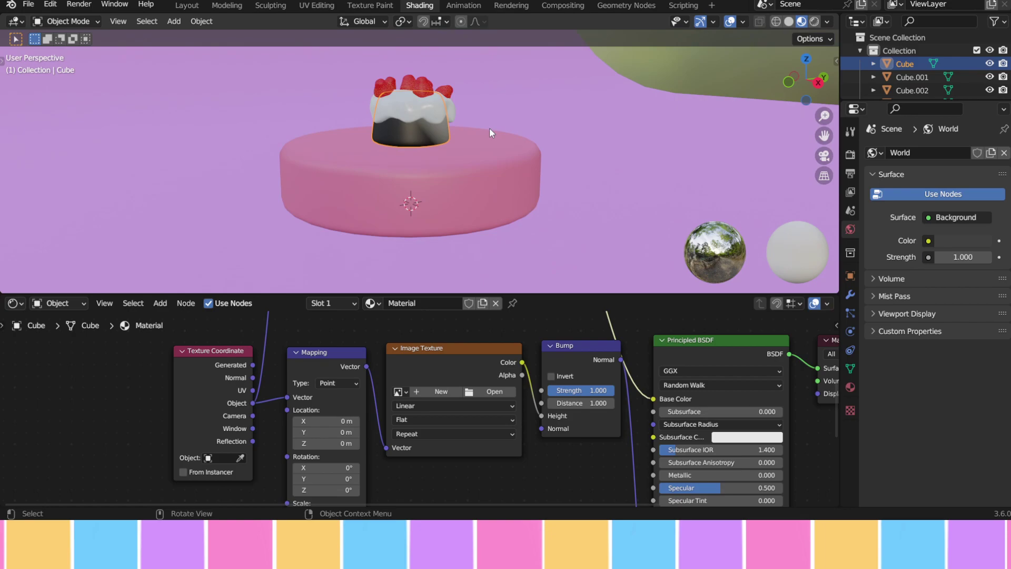
key("KP_Divide")
middle_click_drag(546, 158, 519, 263)
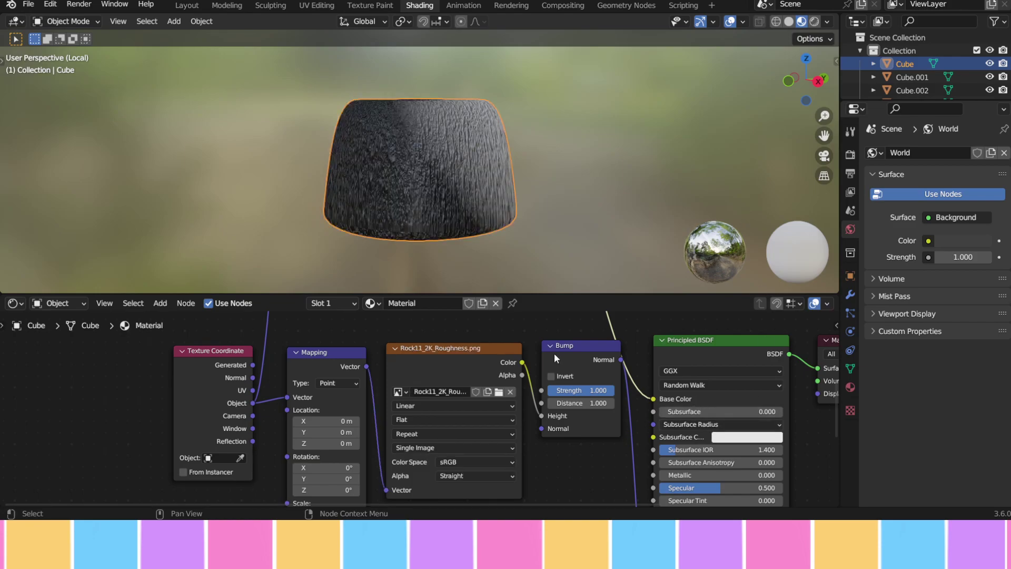
- Set the Rock11_2K_Roughness image node's projection to Box with a Blend of 1.000
scroll(482, 195, "up", 5)
middle_click_drag(482, 194, 559, 212)
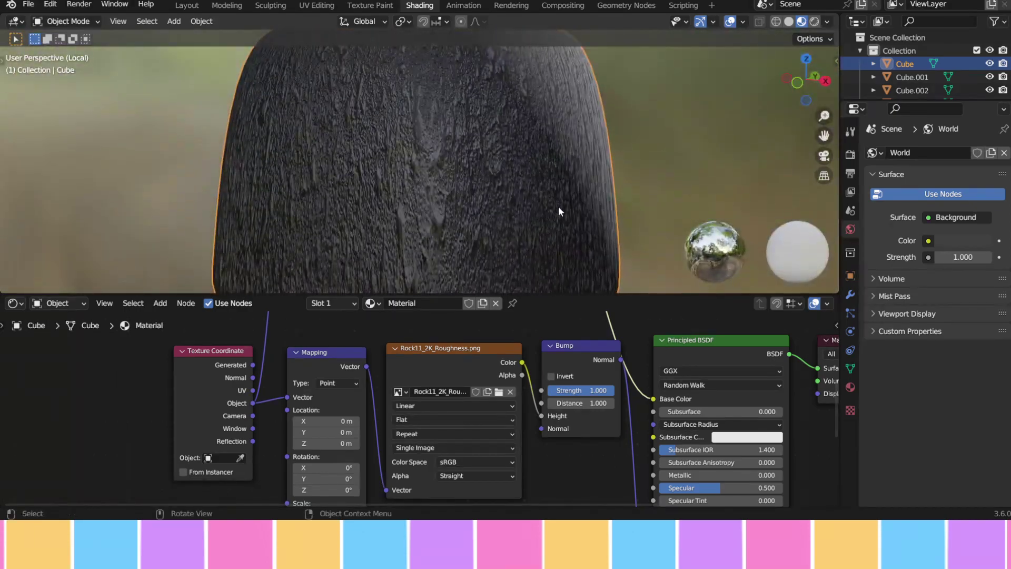
scroll(556, 208, "down", 5)
scroll(554, 209, "up", 2)
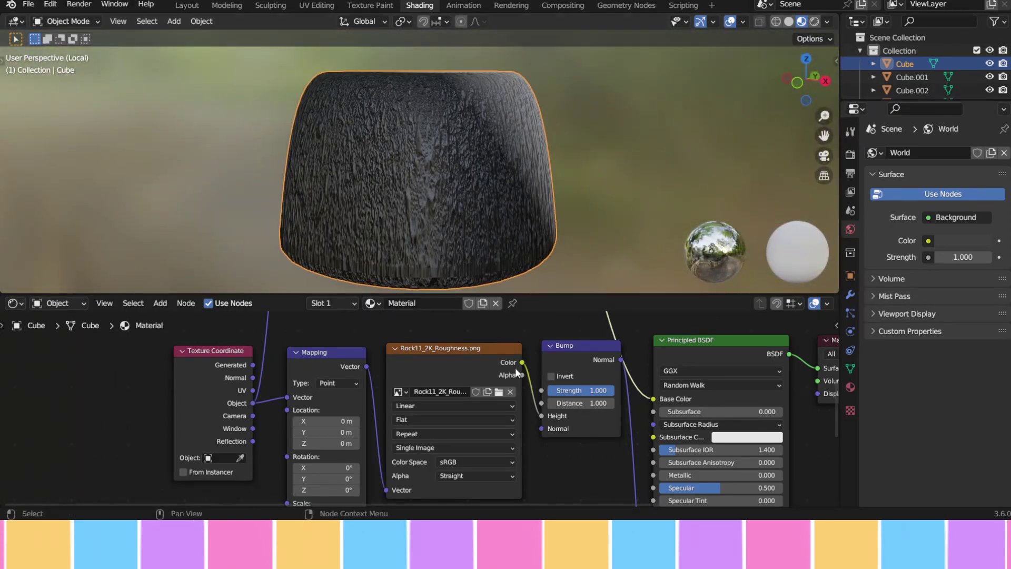
scroll(518, 433, "up", 3)
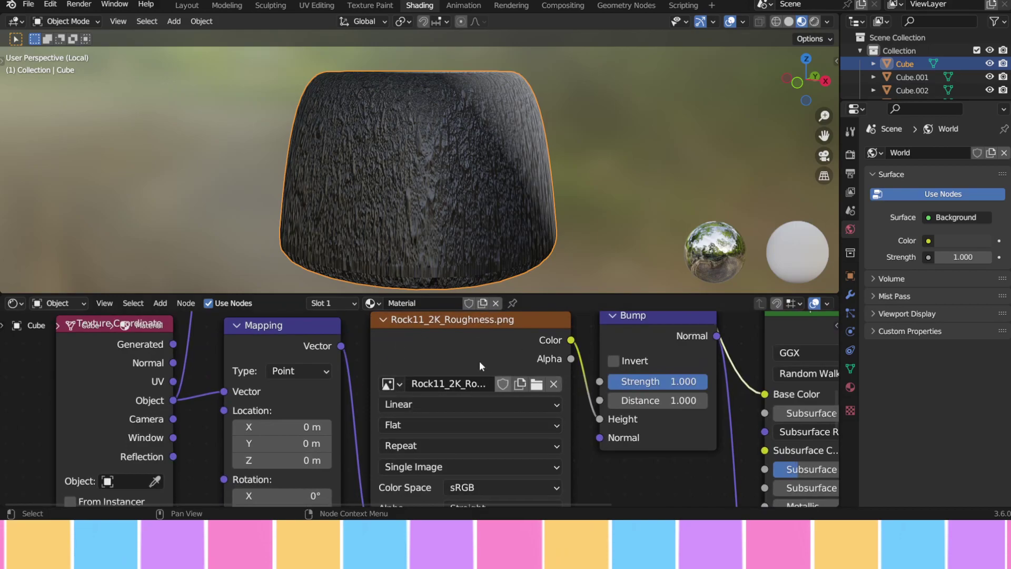
middle_click_drag(436, 344, 431, 498)
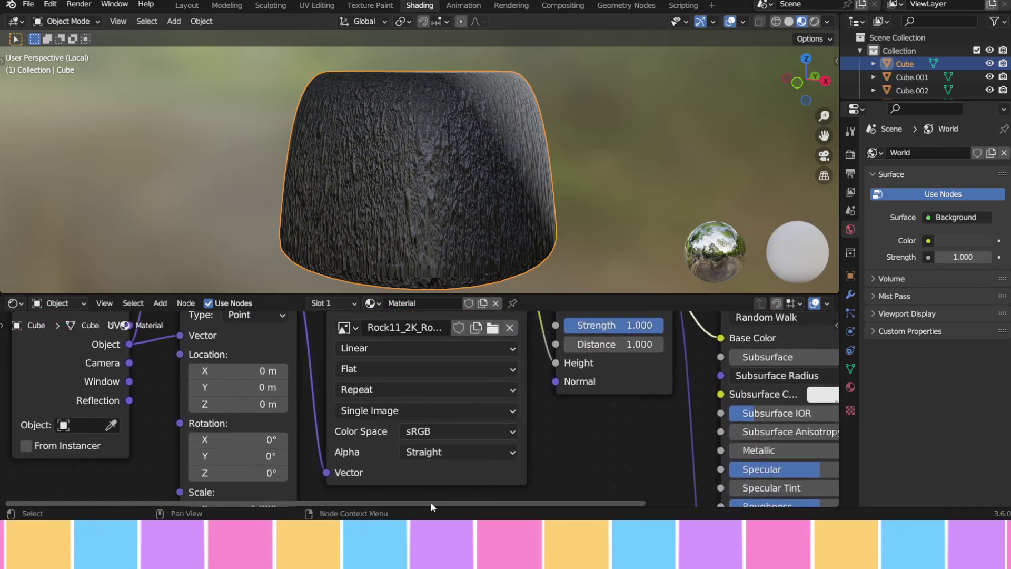
left_click(475, 372)
left_click(458, 408)
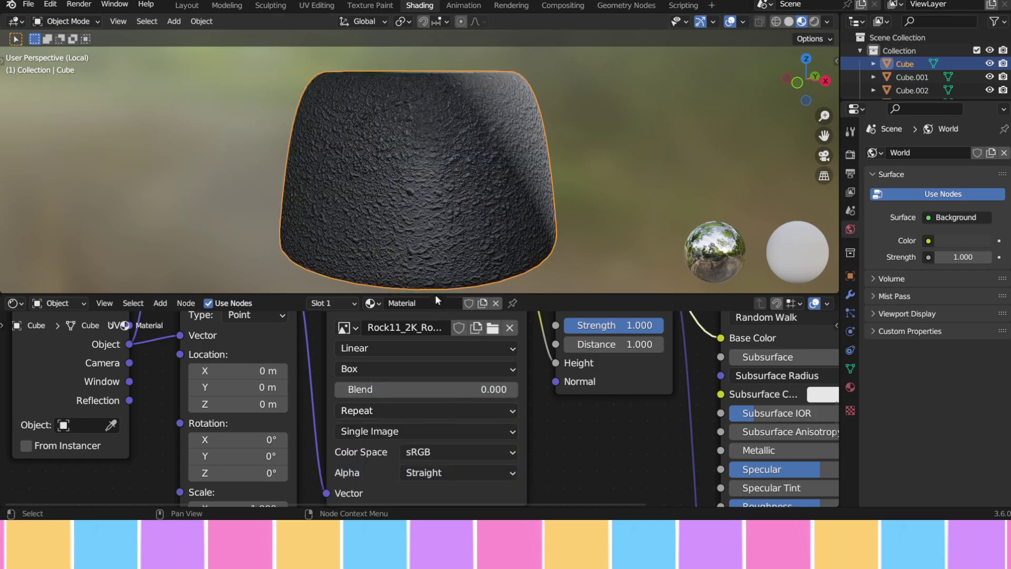
middle_click_drag(559, 181, 633, 191)
left_click_drag(363, 389, 514, 389)
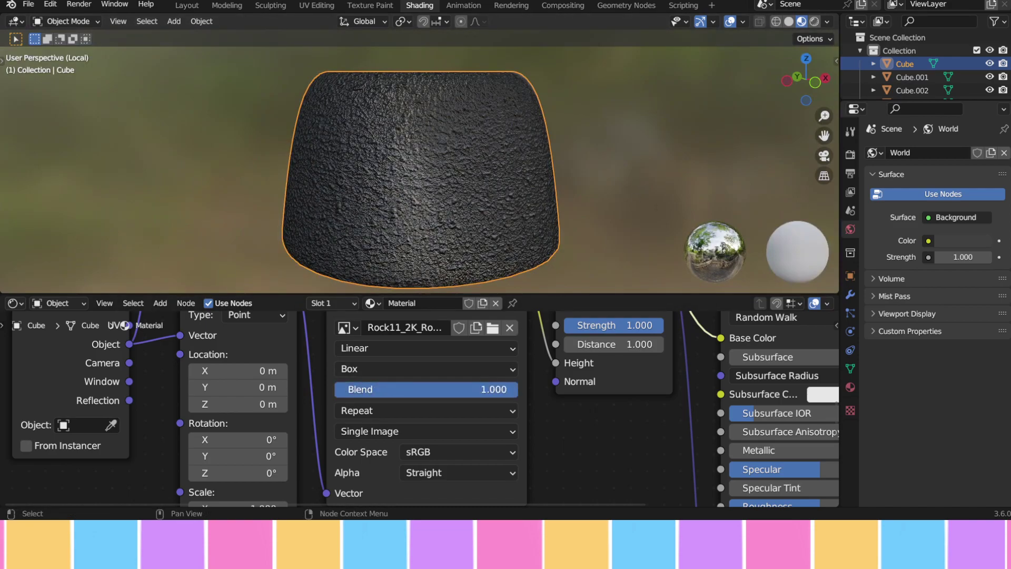
mouse_move(413, 221)
middle_mouse_down()
mouse_move(687, 213)
mouse_move(472, 218)
mouse_move(324, 201)
mouse_move(575, 212)
mouse_move(408, 206)
mouse_move(459, 207)
middle_mouse_up()
- Set the lower Mapping node's X, Y and Z scale to -0.100
middle_click_drag(536, 446, 576, 348)
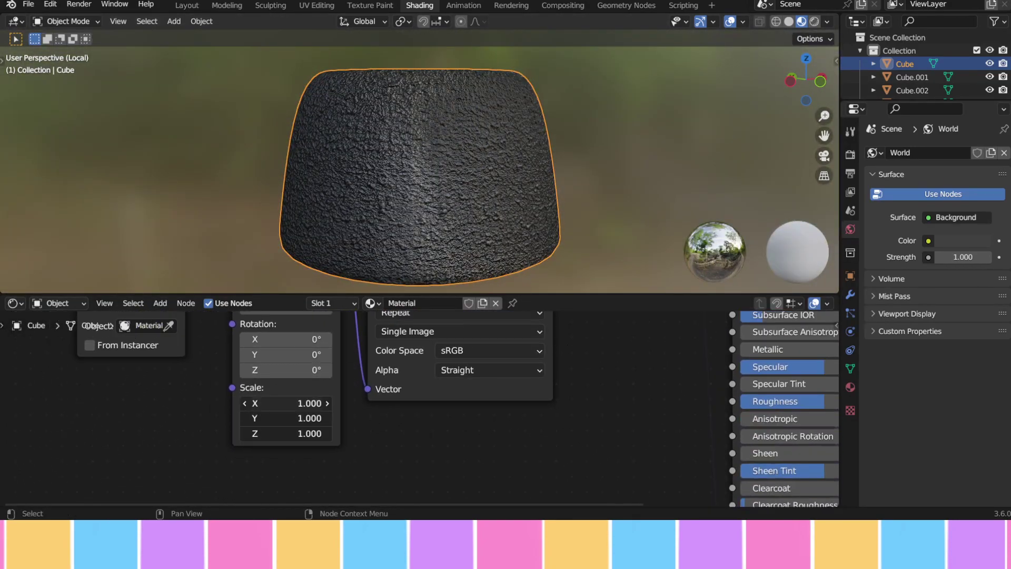
left_click_drag(284, 432, 250, 432)
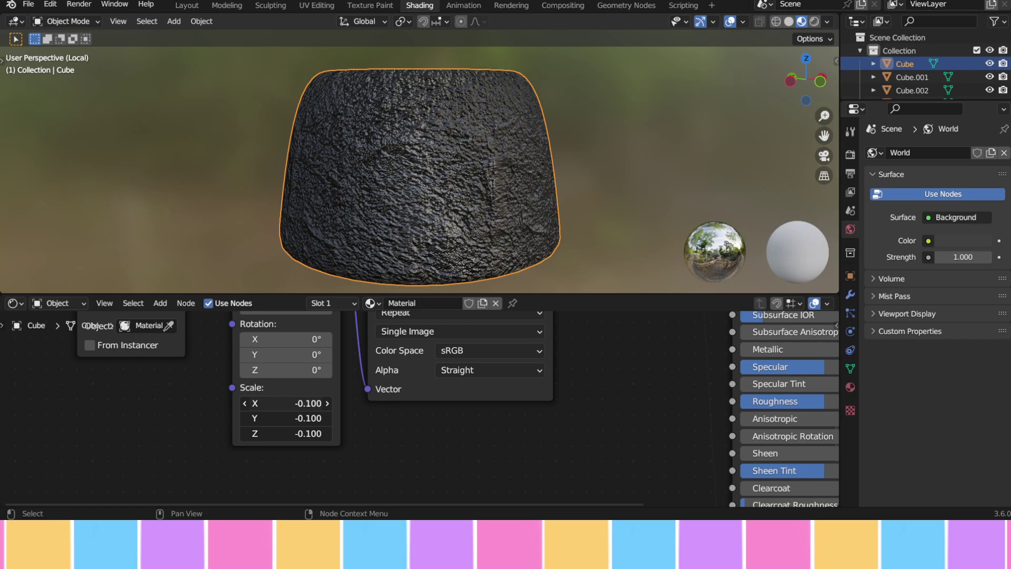
middle_click_drag(548, 287, 595, 207)
- Set the Bump strength to 0.360 and increase the Principled BSDF's Roughness
middle_click_drag(588, 356, 585, 495)
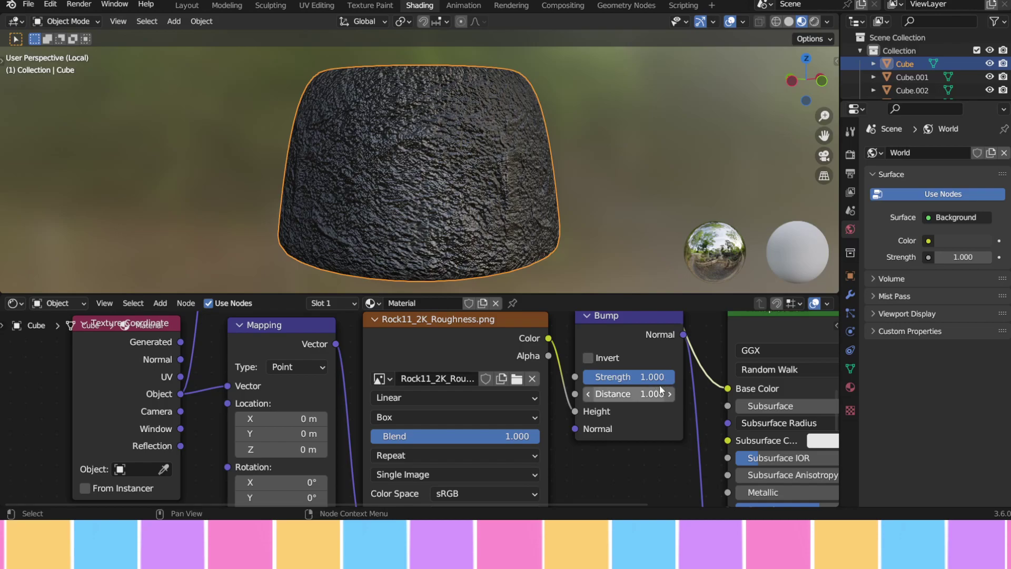
left_click_drag(664, 377, 625, 377)
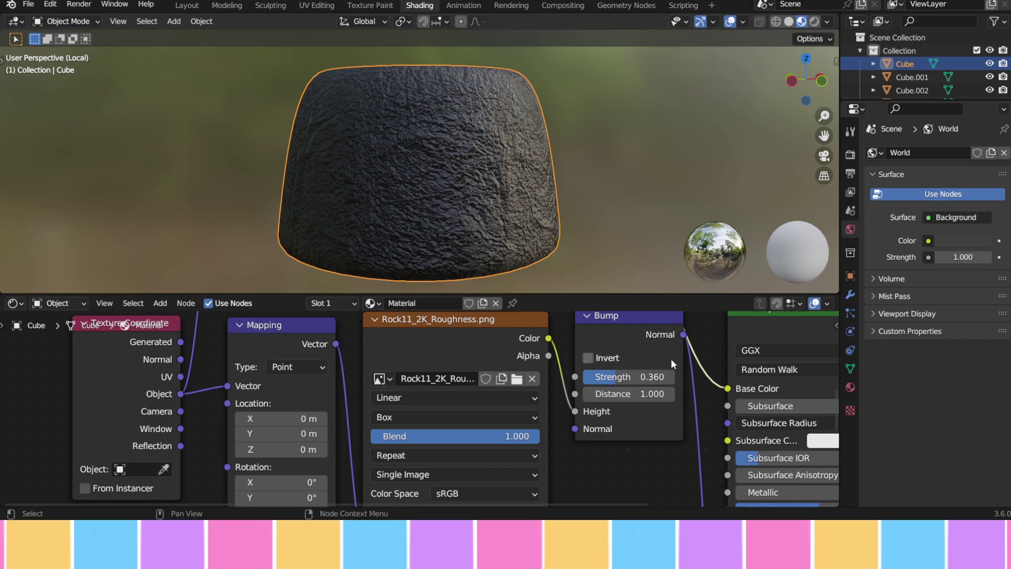
middle_click_drag(704, 465, 551, 297)
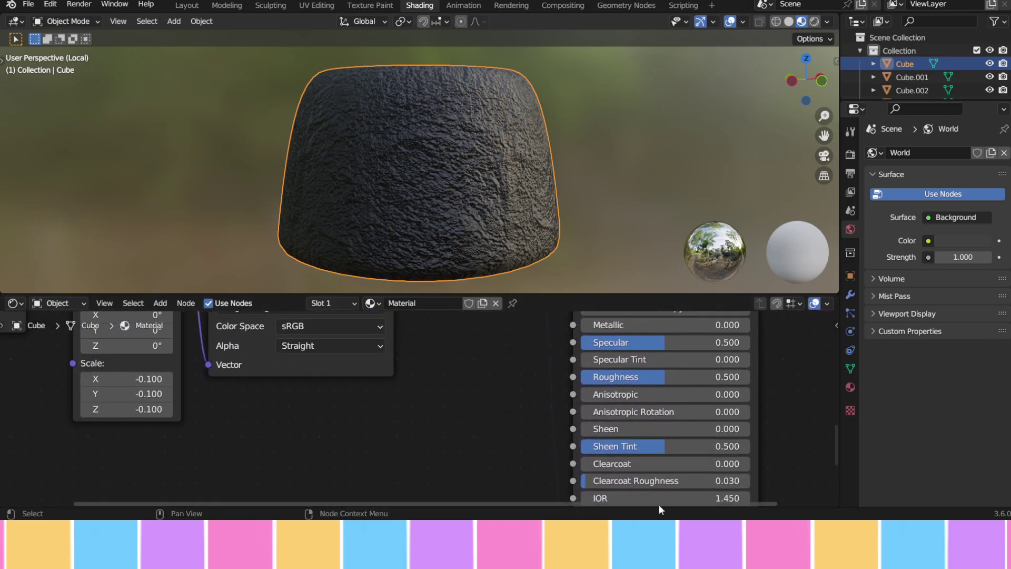
left_click_drag(651, 377, 721, 377)
- Select the upper Mapping and Color Ramp nodes together and move them slightly closer to the main node row
middle_click_drag(524, 372, 670, 418)
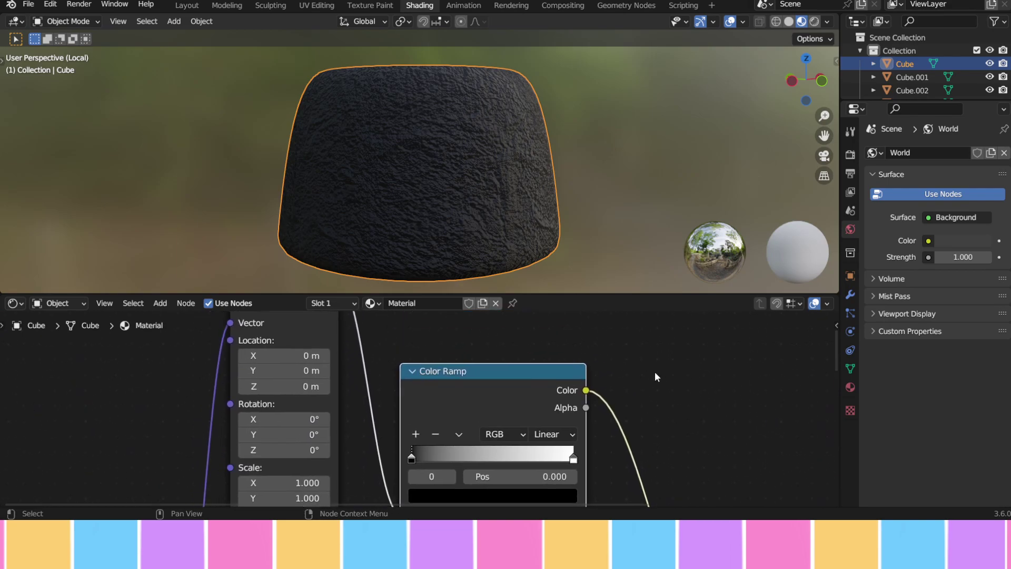
scroll(648, 373, "down", 3)
left_click_drag(648, 348, 389, 345)
key("g")
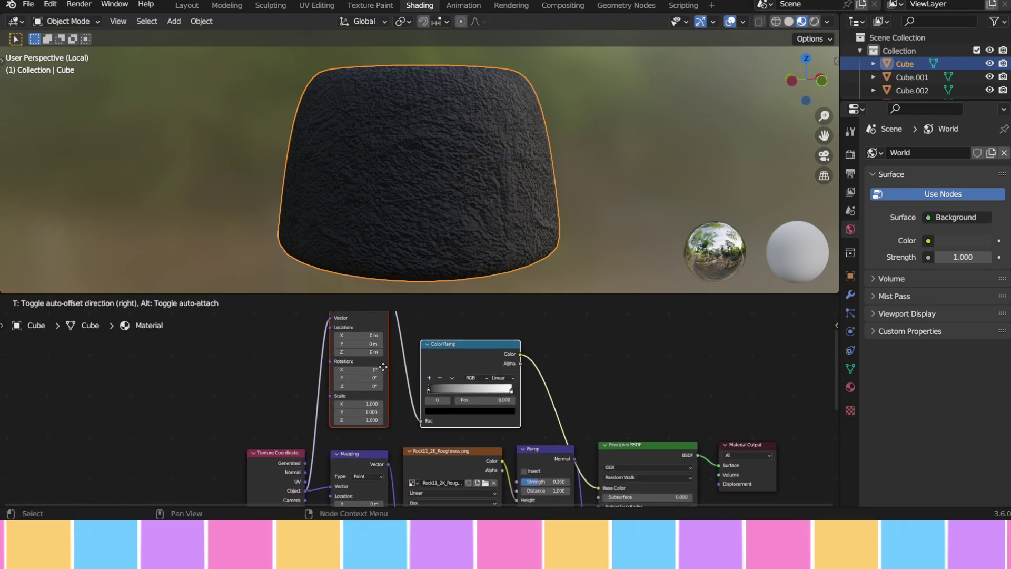
left_click(396, 377)
left_click(570, 362)
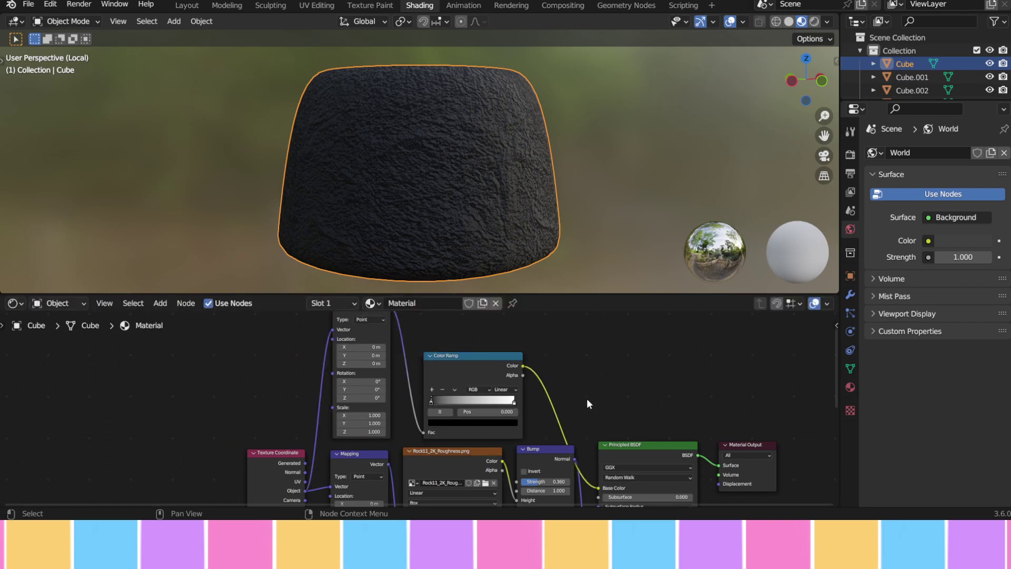
- Color the Color Ramp's first stop reddish brown with hue about 0.02, saturation 1.000 and value 0.272
scroll(585, 394, "up", 3)
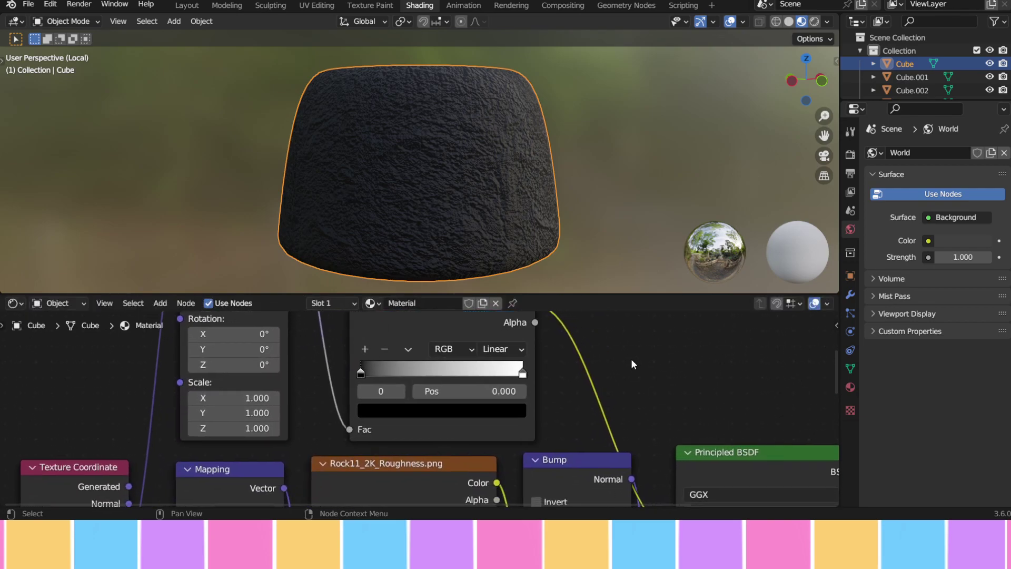
left_click(407, 412)
left_click_drag(490, 300, 490, 280)
left_click_drag(422, 248, 397, 298)
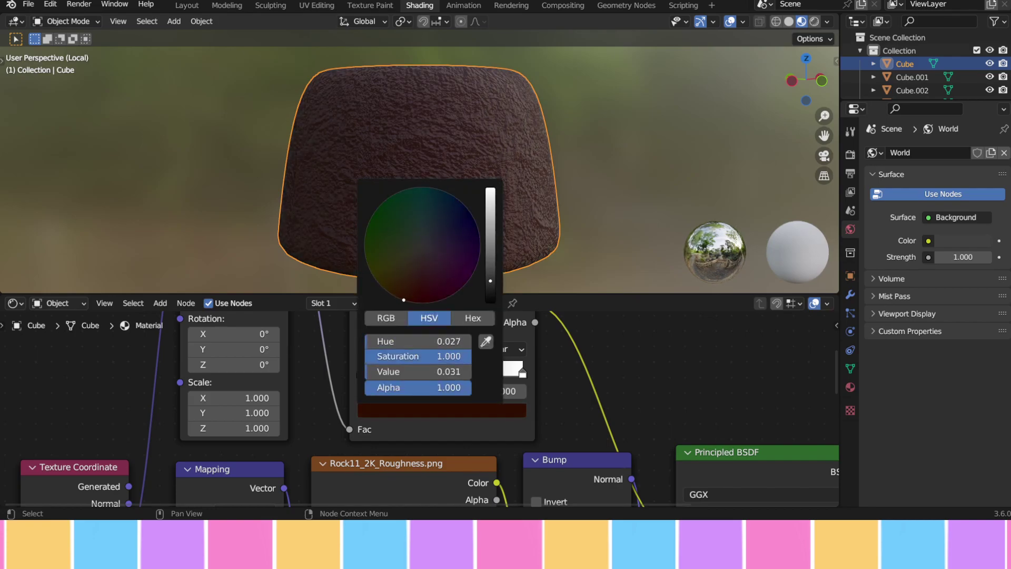
left_click_drag(486, 285, 490, 233)
left_click_drag(406, 296, 402, 299)
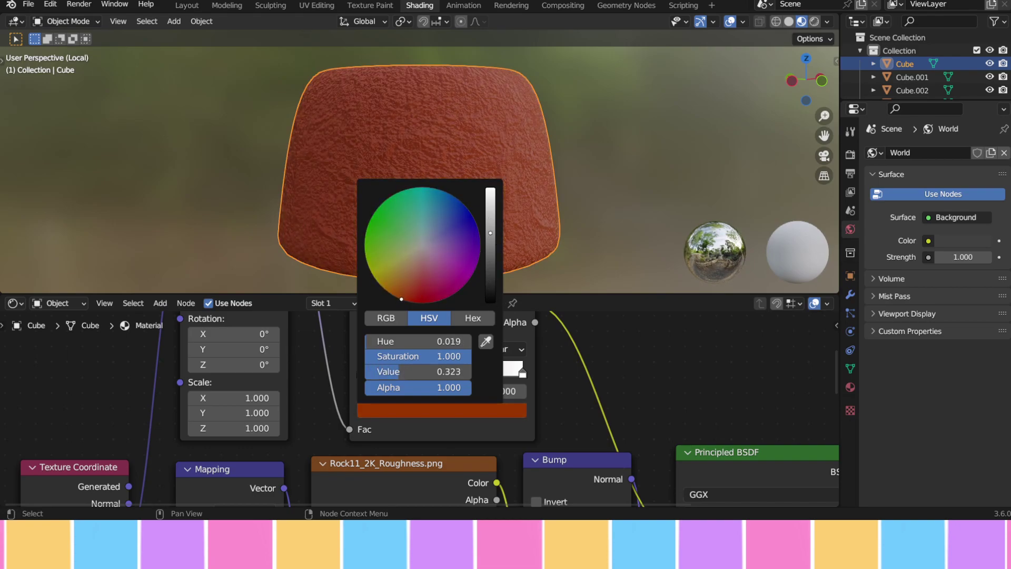
left_click_drag(490, 234, 490, 238)
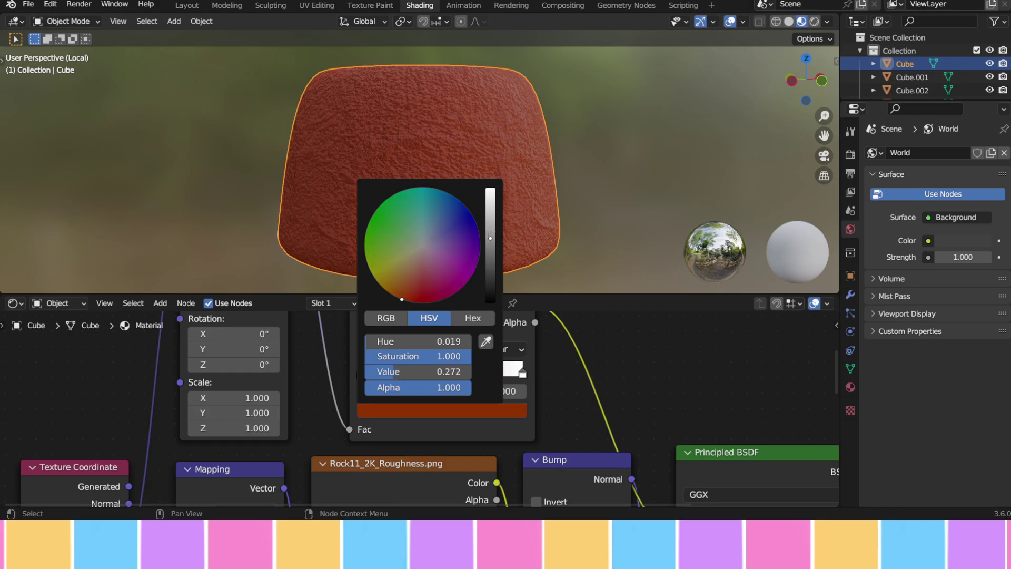
left_click_drag(401, 300, 400, 298)
- Color the Color Ramp's last stop golden yellow with hue about 0.095 and saturation about 0.95
left_click(523, 375)
left_click(507, 413)
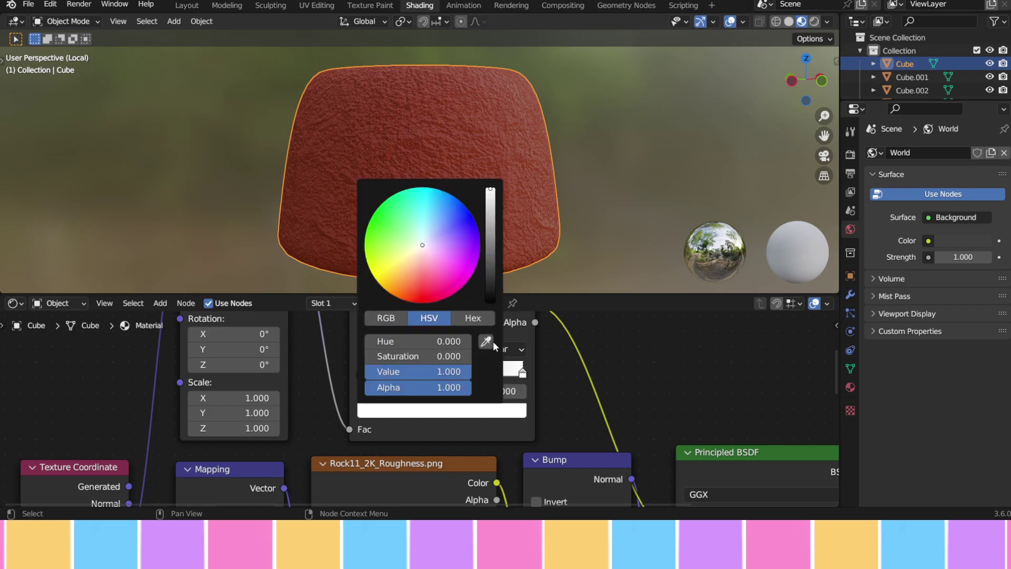
left_click_drag(424, 252, 387, 285)
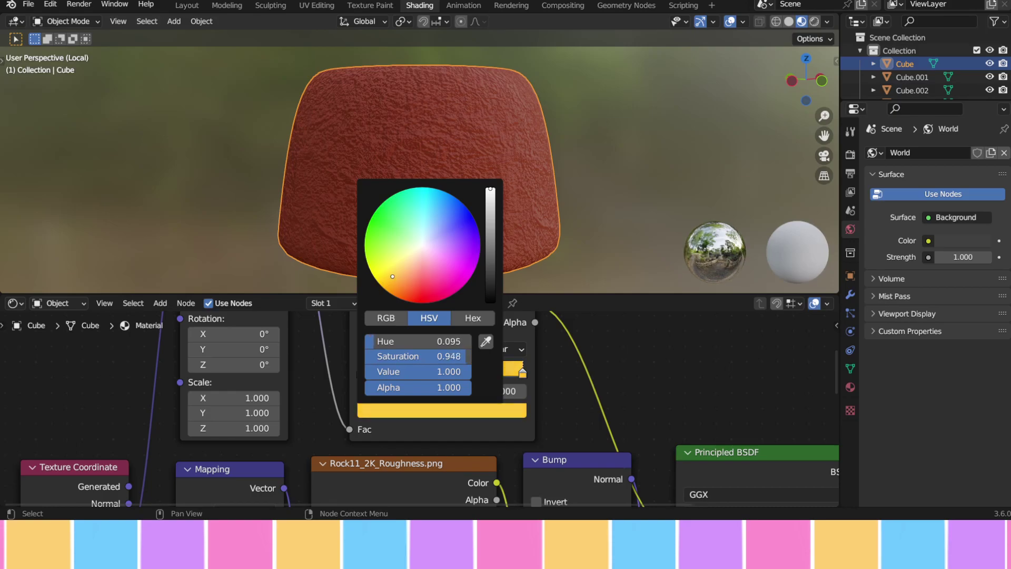
- Fine-tune the Color Ramp's golden yellow last stop and brighten its first stop to a fully saturated deep red
left_click_drag(387, 281, 387, 280)
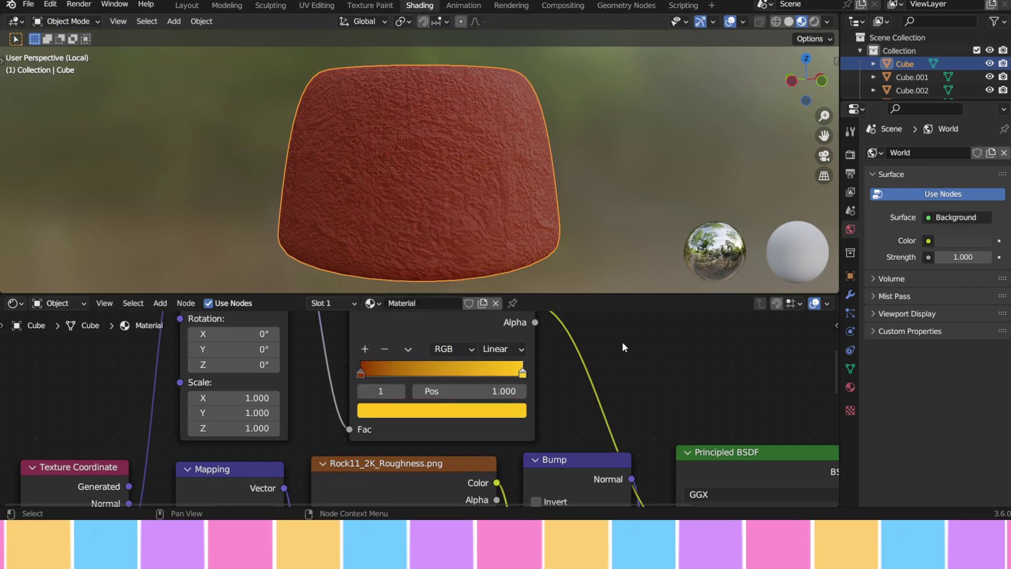
left_click(363, 373)
left_click(402, 409)
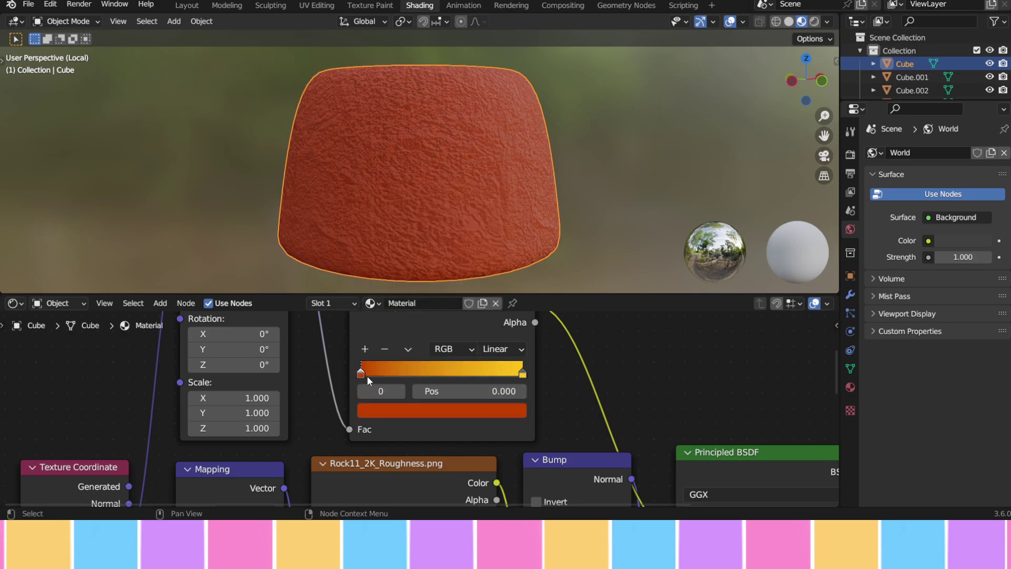
left_click(399, 409)
left_click_drag(492, 225, 490, 211)
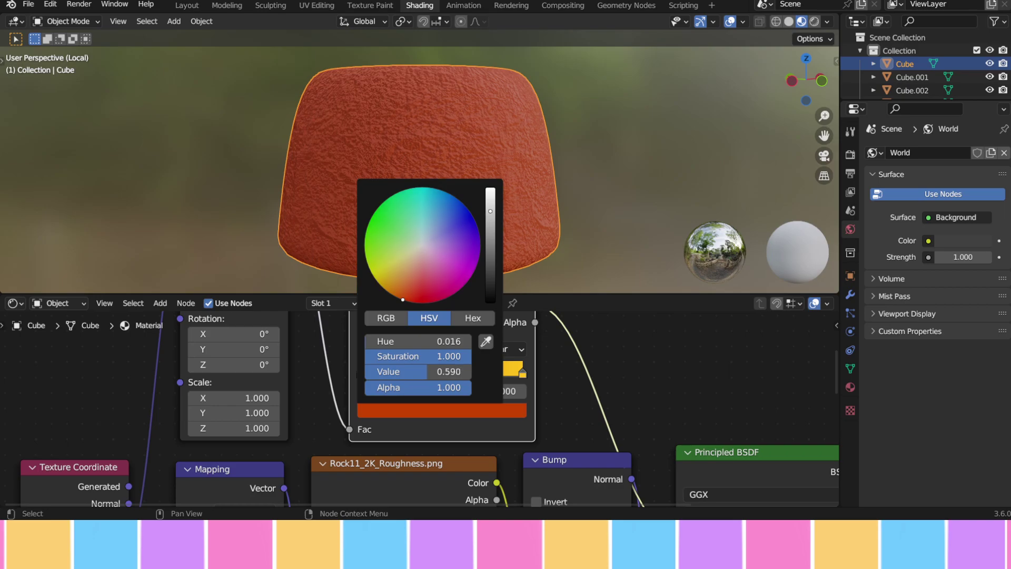
left_click_drag(400, 300, 402, 299)
left_click_drag(492, 216, 491, 229)
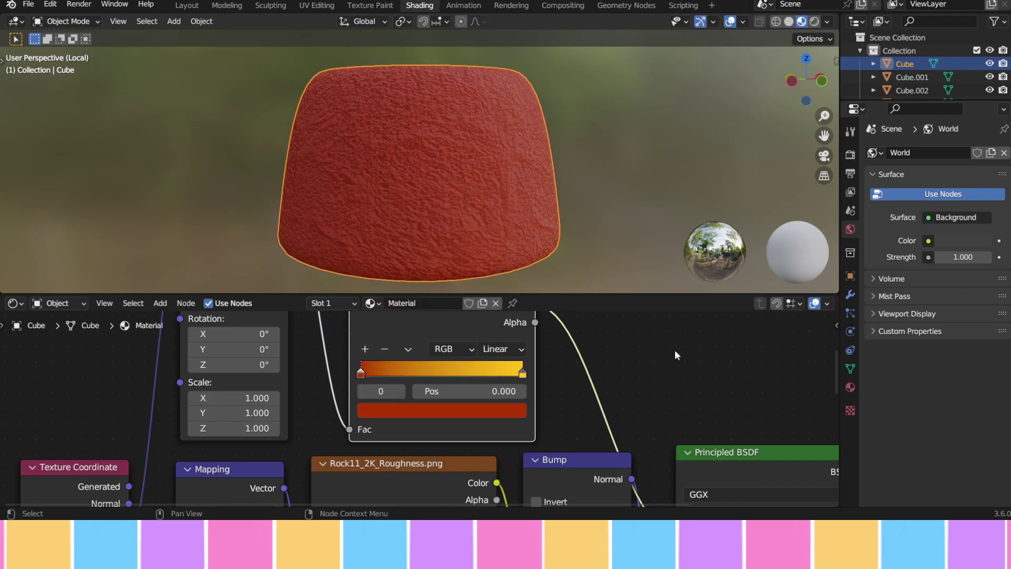
- Set the upper Mapping node's location to X -0.4 m, Y 0.4 m, Z 0.3 m and its Y rotation to -482°
middle_click_drag(346, 357, 388, 412)
middle_click_drag(586, 178, 561, 168)
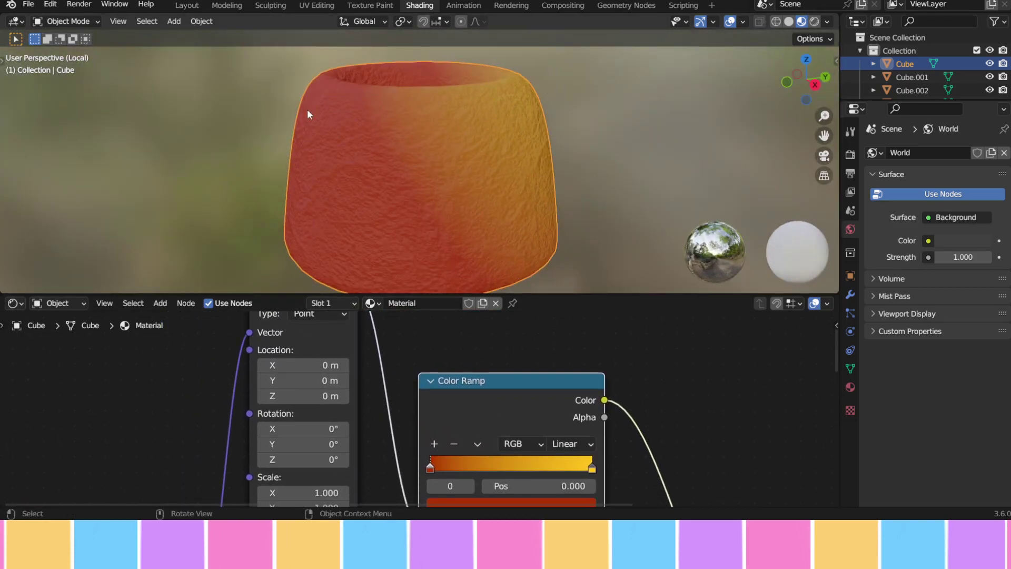
middle_click_drag(348, 167, 451, 199)
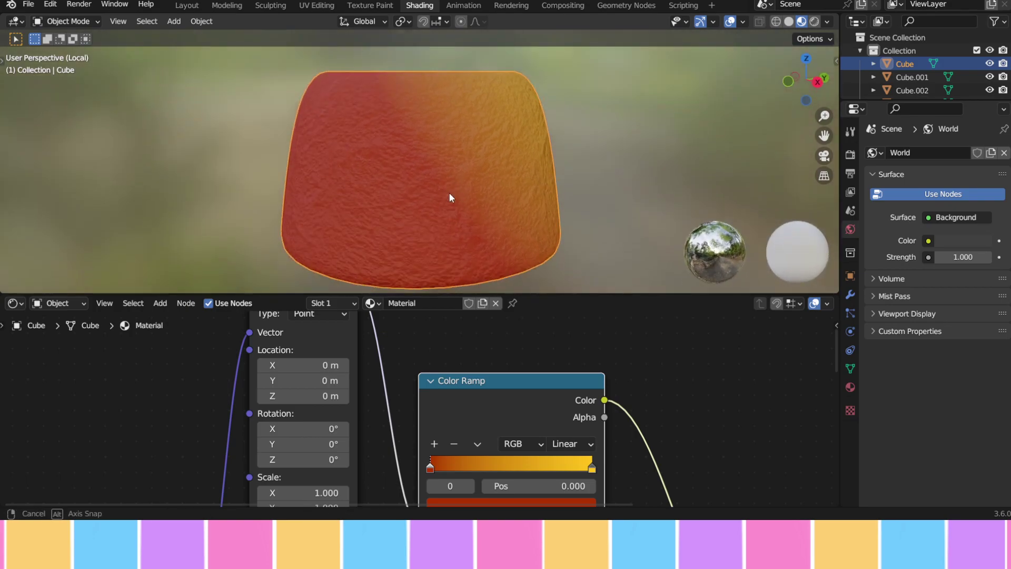
left_click_drag(303, 396, 310, 422)
middle_click_drag(311, 419, 318, 381)
mouse_move(311, 407)
left_mouse_down()
mouse_move(350, 406)
mouse_move(264, 406)
mouse_move(279, 406)
left_mouse_up()
middle_click_drag(369, 174, 326, 176)
mouse_move(309, 407)
left_mouse_down()
mouse_move(200, 407)
mouse_move(211, 407)
left_mouse_up()
mouse_move(337, 358)
left_mouse_down()
mouse_move(369, 359)
mouse_move(322, 358)
mouse_move(345, 359)
mouse_move(294, 340)
mouse_move(323, 356)
mouse_move(312, 356)
left_mouse_up()
scroll(310, 348, "up", 1, "shift")
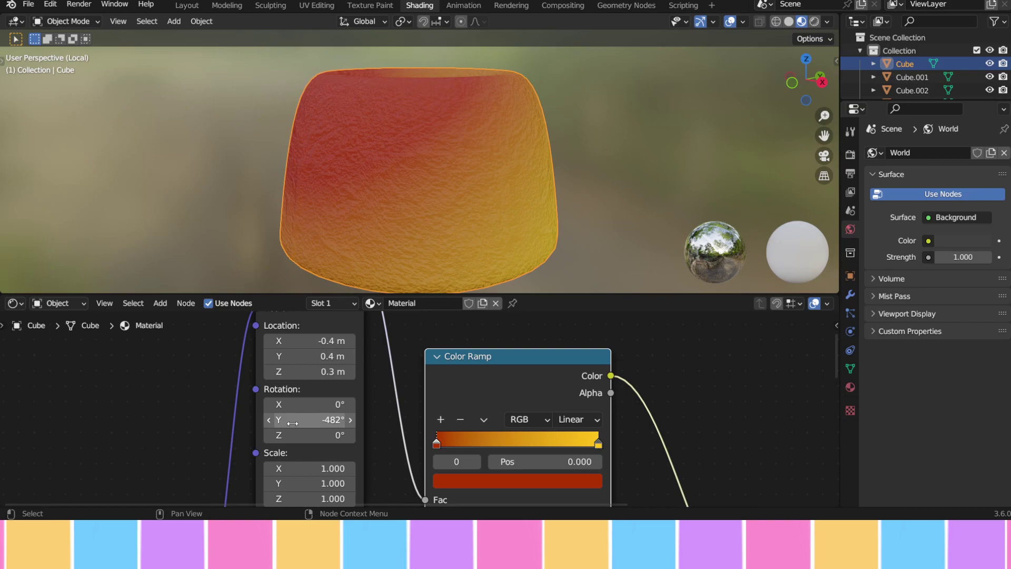
- Set the upper Mapping node's Z rotation to 46.3° to level the gradient across the cake
left_click_drag(295, 435, 318, 435)
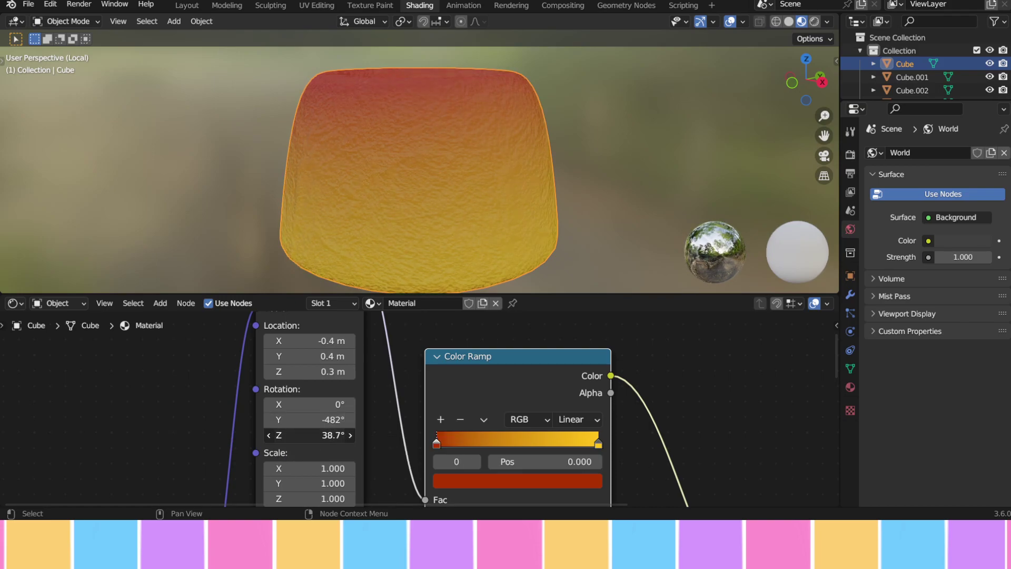
middle_click_drag(348, 458, 341, 431)
middle_click_drag(579, 211, 545, 186)
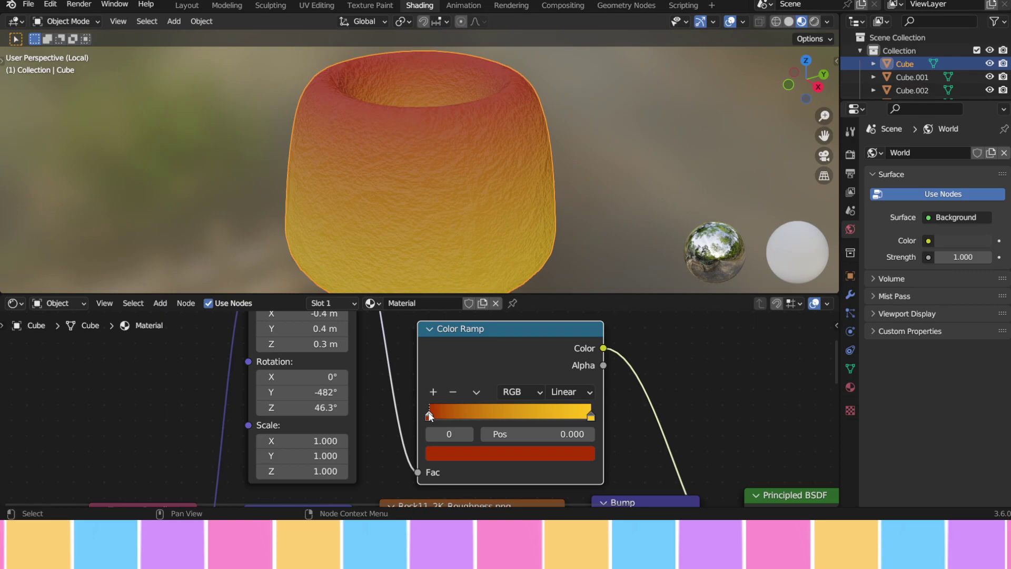
- Swap the Color Ramp's stops so yellow sits at position 0 and red at position 1.000
left_click_drag(428, 415, 406, 411)
left_click_drag(555, 416, 605, 403)
middle_click_drag(574, 253, 598, 205)
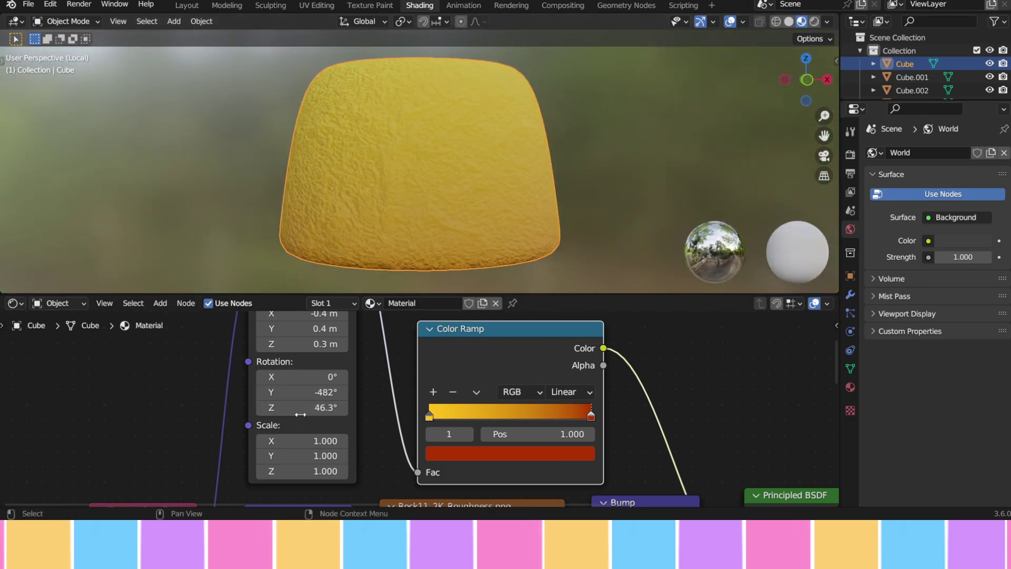
- Set the upper Mapping node's Z rotation to 43.2° and its Z location to 1.5 m
left_click_drag(290, 406, 303, 406)
middle_click_drag(516, 158, 549, 151)
middle_click_drag(316, 344, 310, 370)
left_click_drag(309, 370, 309, 370)
middle_click_drag(411, 232, 377, 216)
left_click_drag(262, 373, 259, 374)
middle_click_drag(380, 263, 637, 267)
middle_click_drag(388, 451, 393, 419)
middle_click_drag(463, 258, 400, 251)
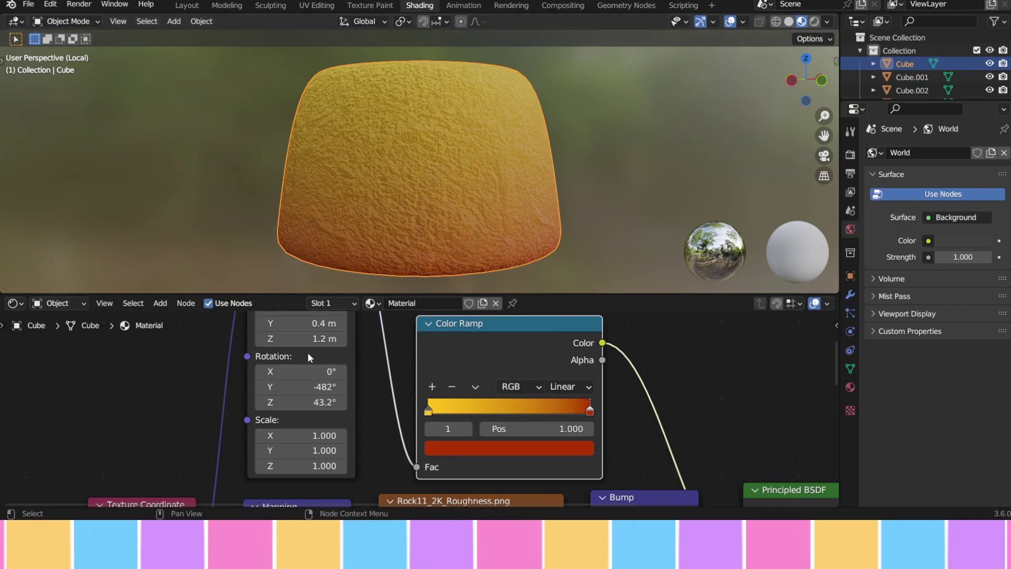
left_click(342, 339)
left_click(343, 338)
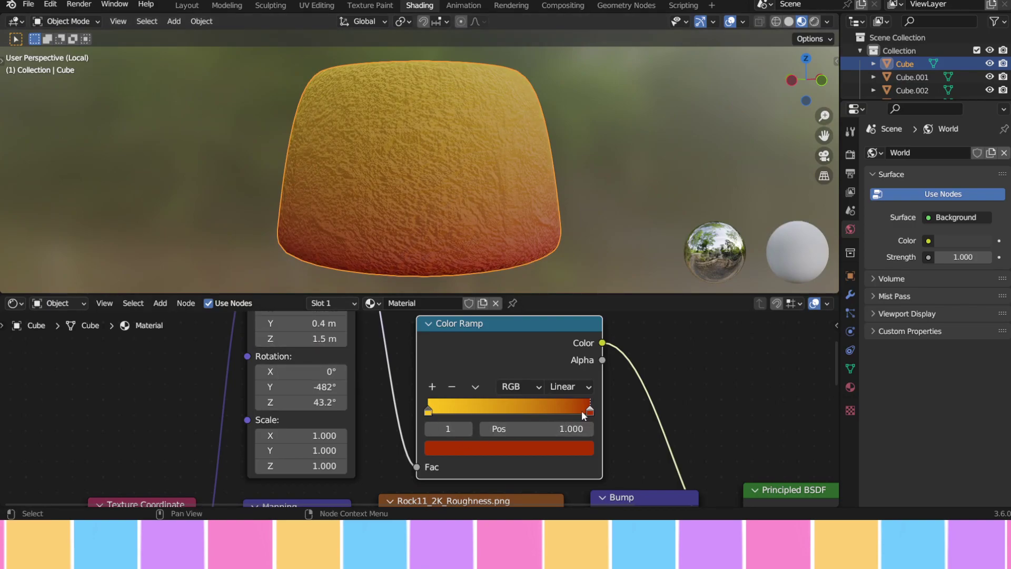
- Change the Color Ramp's red stop at position 1.000 to a darker orange-brown
left_click(582, 449)
mouse_move(558, 266)
left_mouse_down()
mouse_move(569, 274)
mouse_move(558, 262)
left_mouse_up()
left_click_drag(473, 338, 463, 335)
middle_click_drag(406, 253, 562, 256)
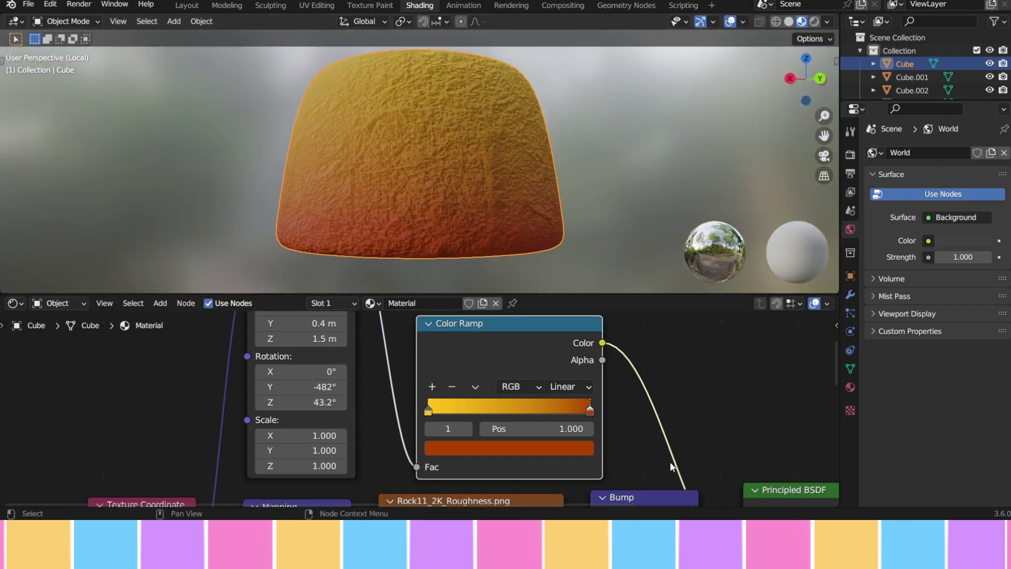
middle_click_drag(387, 192, 540, 208)
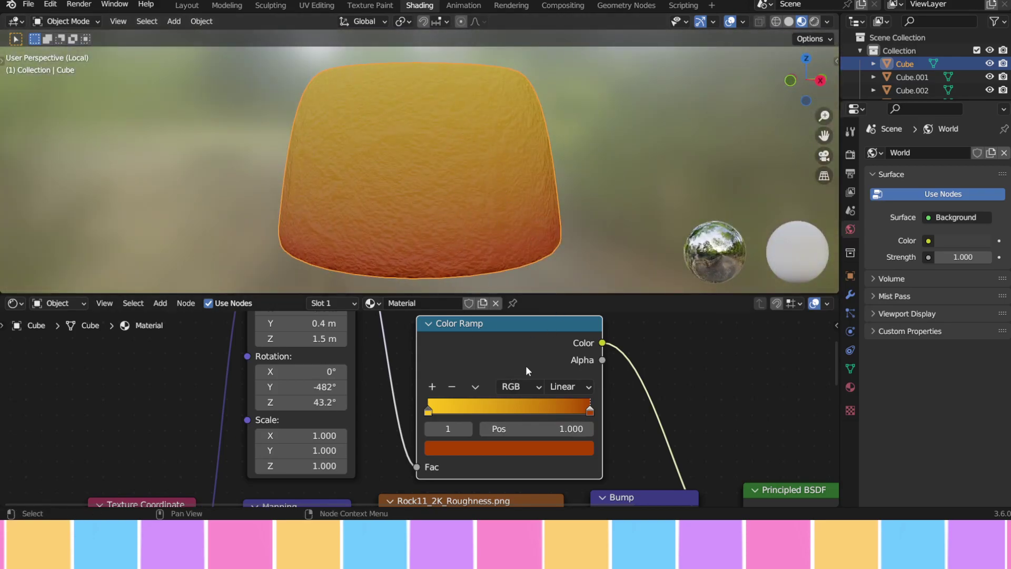
- Try magenta for the Color Ramp's first stop and blue for its last stop, and undo both color changes
left_click(430, 410)
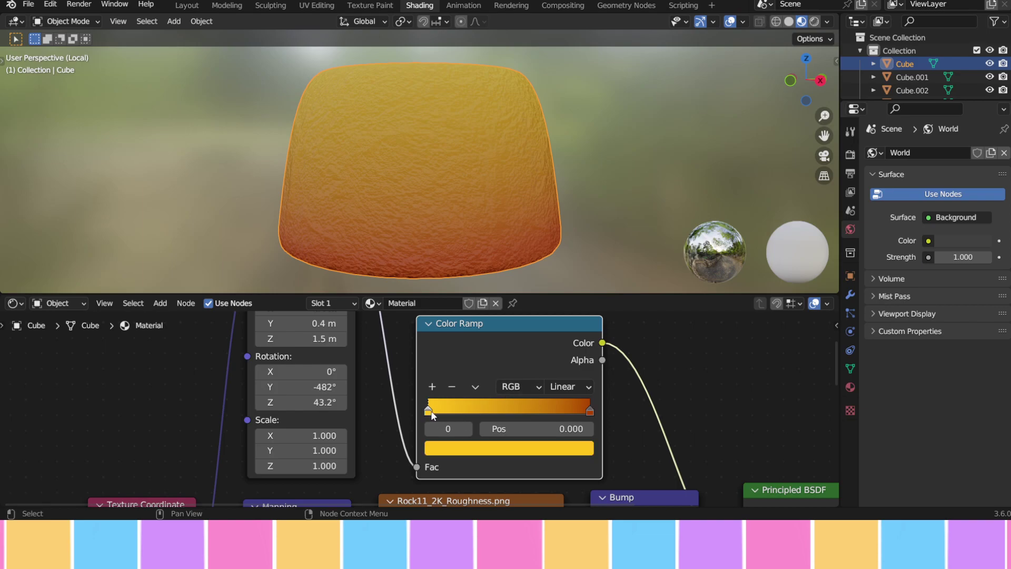
left_click(451, 447)
left_click(517, 298)
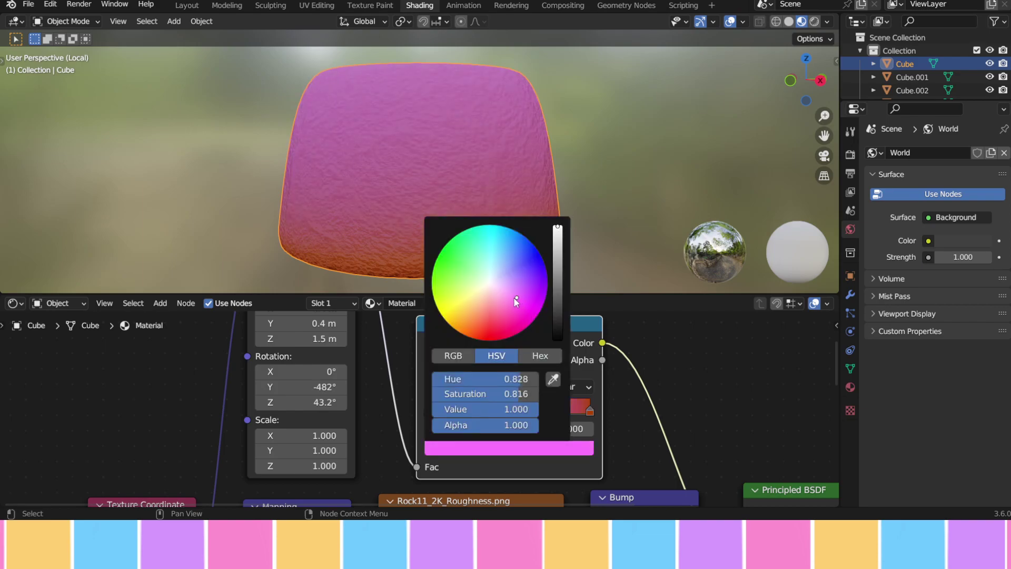
left_click_drag(517, 303, 530, 324)
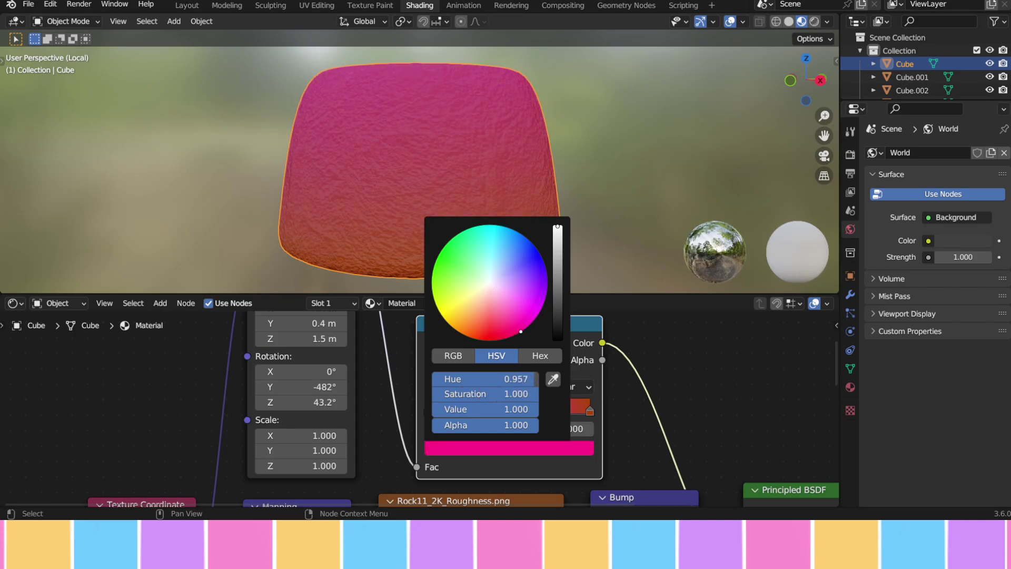
left_click(590, 412)
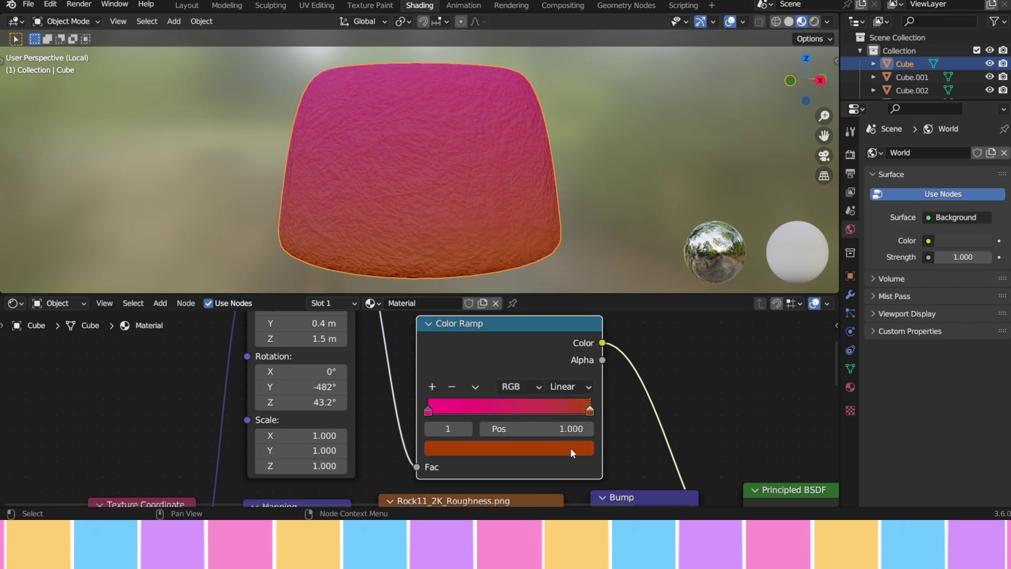
left_click(571, 448)
left_click(527, 242)
left_click_drag(526, 243, 507, 227)
middle_click_drag(655, 292, 621, 216)
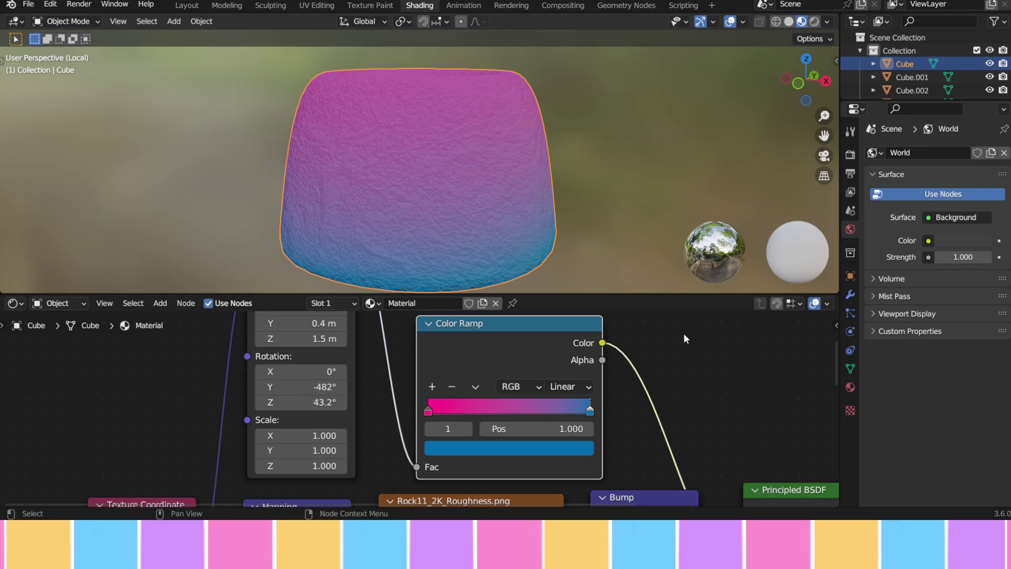
key("ctrl+z")
key("ctrl+z")
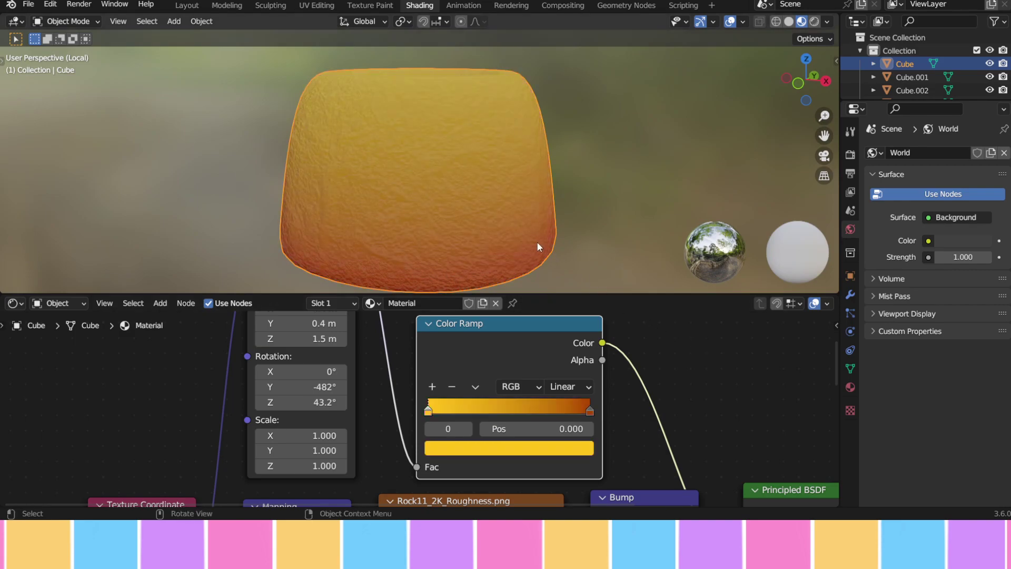
- Make the Color Ramp's first stop a more saturated yellow, exit local view and deselect the cake
left_click(449, 448)
mouse_move(453, 319)
left_mouse_down()
mouse_move(447, 311)
mouse_move(457, 330)
mouse_move(449, 324)
left_mouse_up()
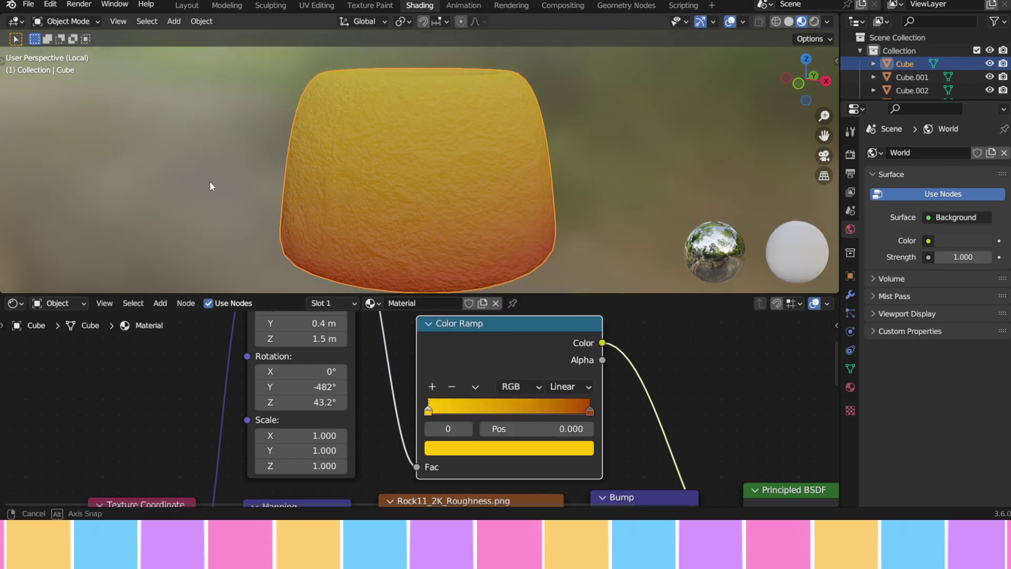
middle_click_drag(289, 204, 286, 188)
key("KP_Divide")
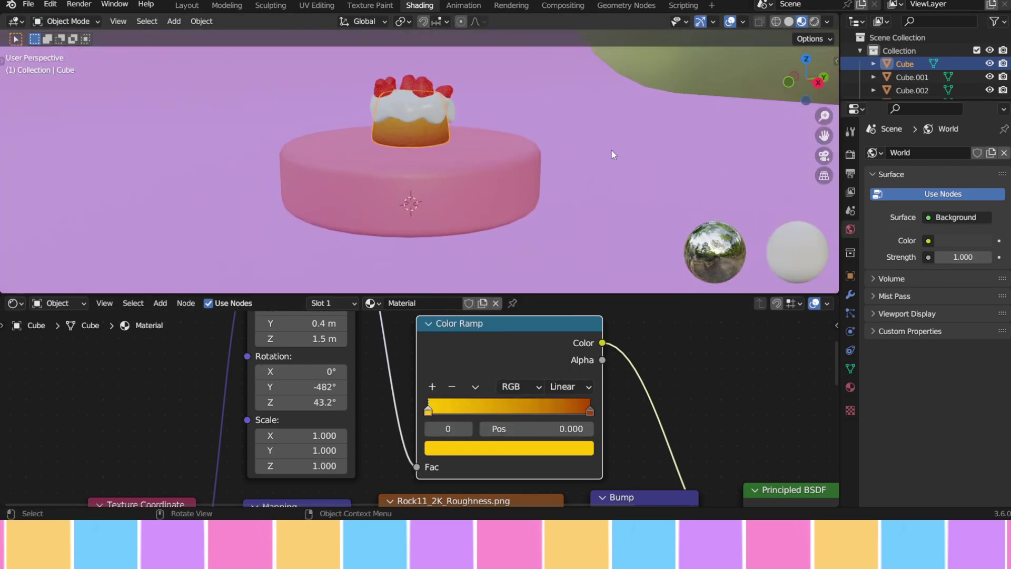
left_click(691, 68)
mouse_move(687, 73)
middle_mouse_down()
mouse_move(612, 130)
mouse_move(480, 90)
mouse_move(678, 100)
mouse_move(695, 87)
middle_mouse_up()
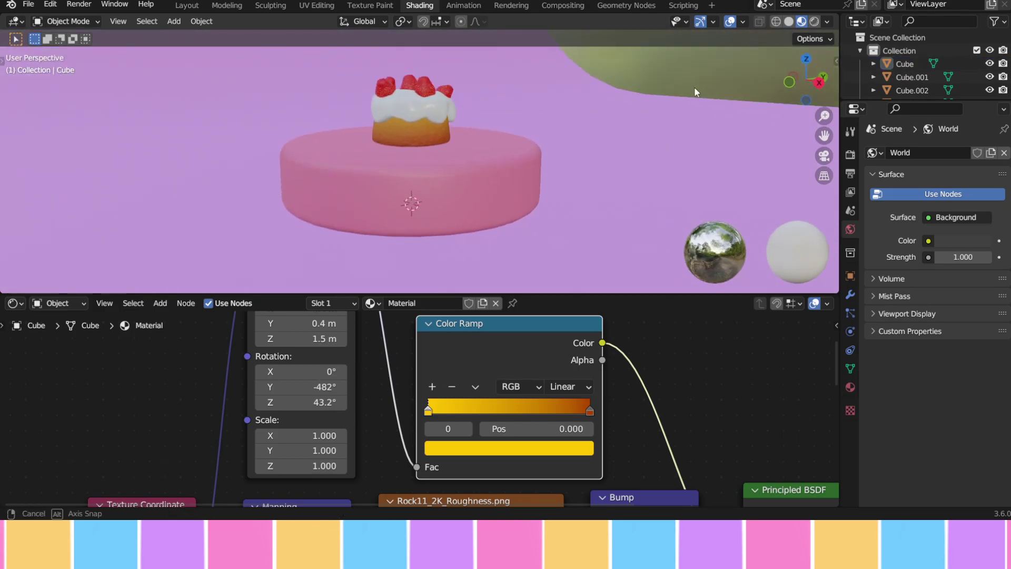
- Lower the Bump node's Strength to 0.260 and check the sponge texture on the cake
middle_click_drag(622, 393, 547, 229)
scroll(477, 139, "up", 6)
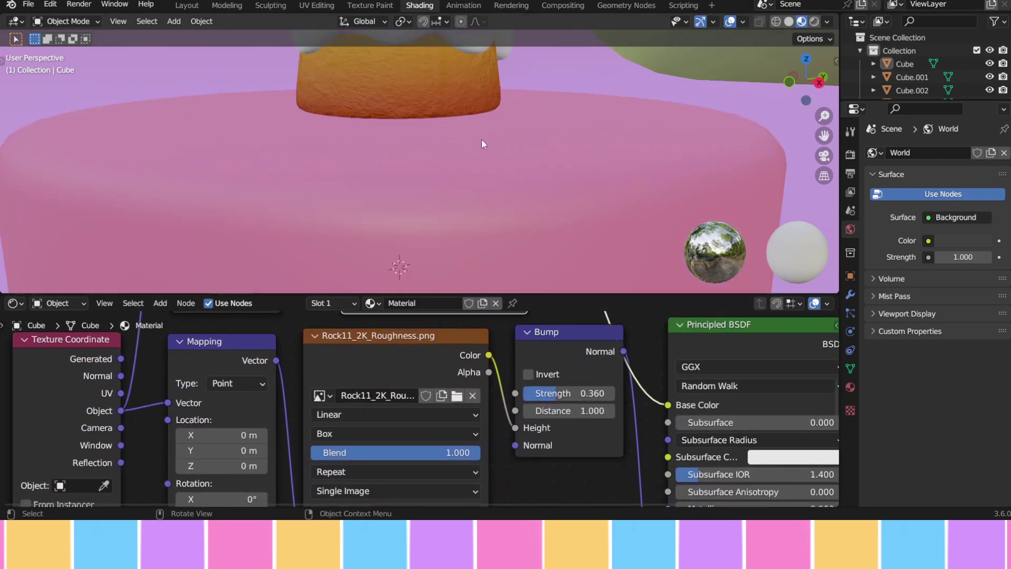
left_click_drag(832, 137, 835, 226)
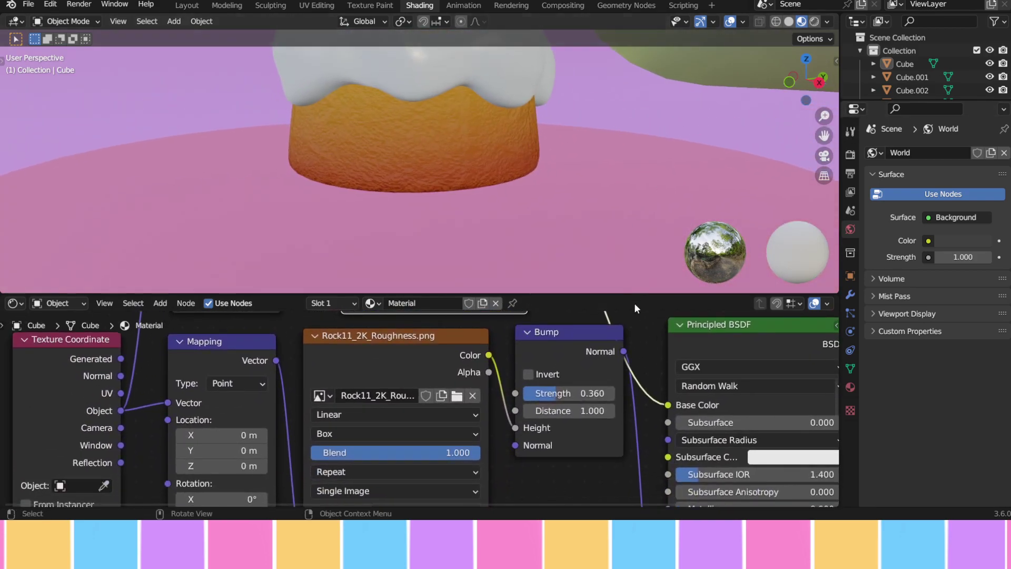
left_click_drag(569, 394, 545, 394)
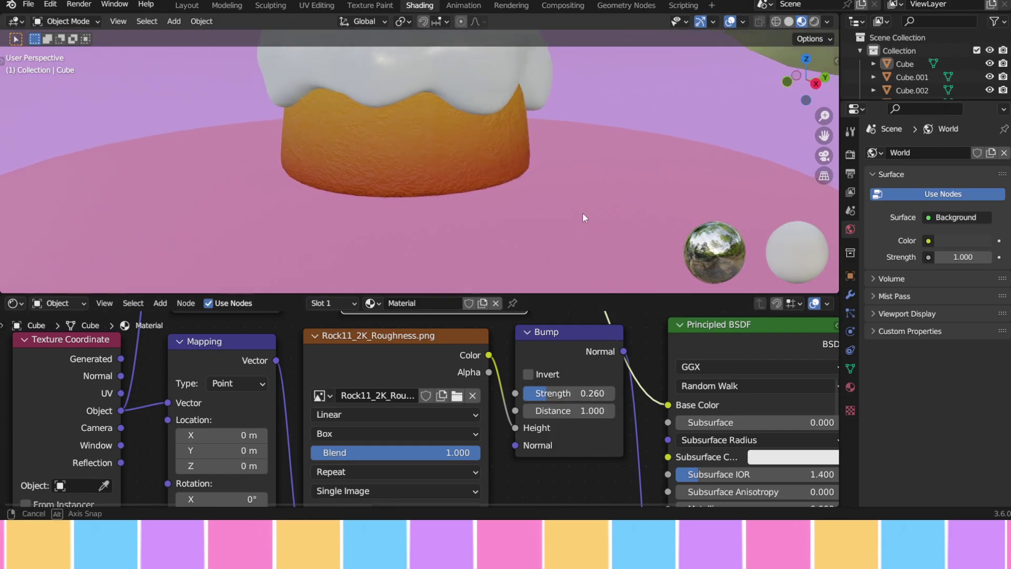
scroll(555, 211, "down", 3)
middle_click_drag(568, 208, 784, 122)
mouse_move(658, 159)
middle_mouse_down()
mouse_move(640, 166)
mouse_move(593, 141)
mouse_move(641, 151)
middle_mouse_up()
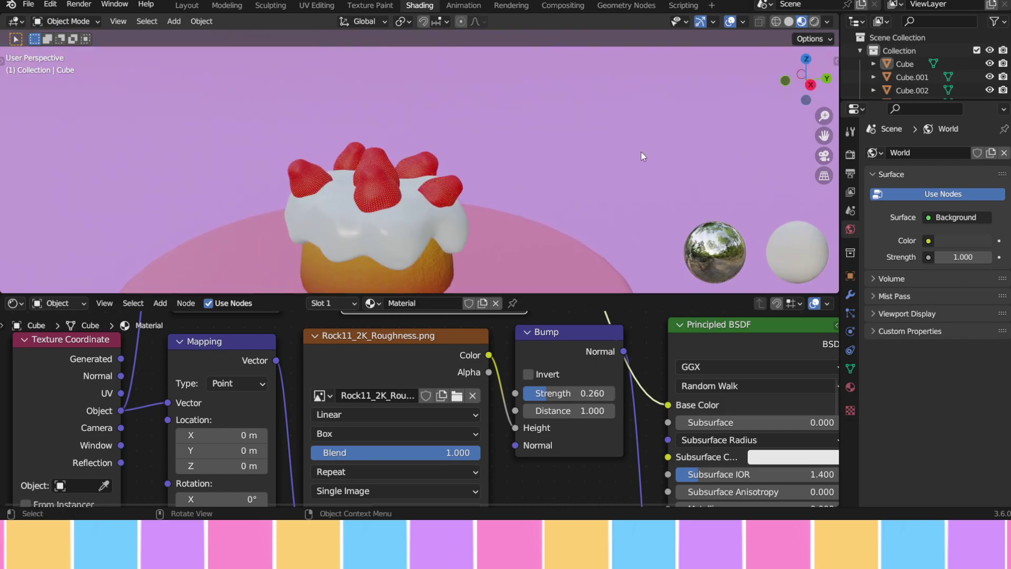
- Switch to the Layout workspace and frame the whole cake up close
left_click(187, 6)
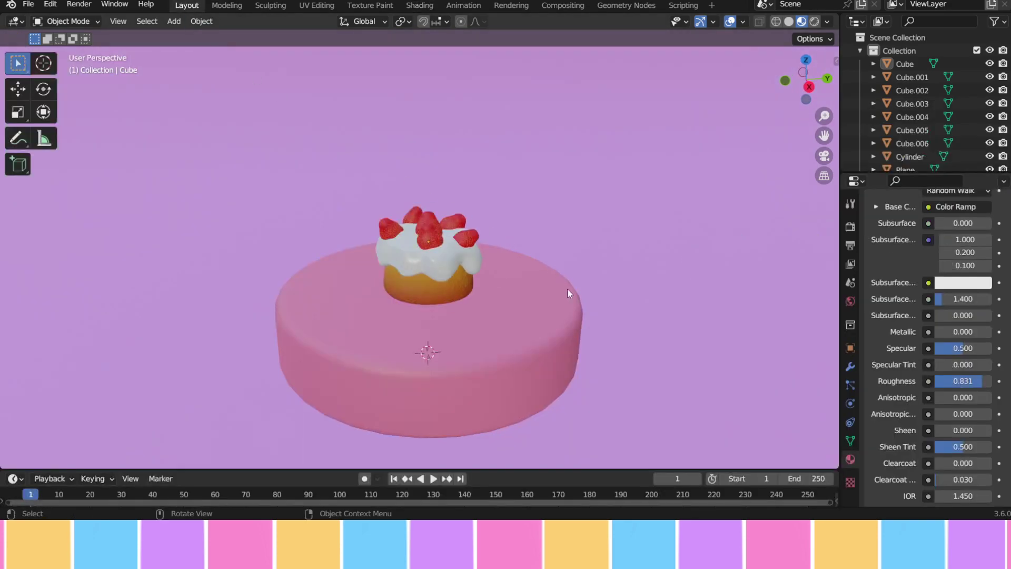
scroll(563, 283, "up", 4)
middle_click_drag(583, 302, 524, 307)
middle_click_drag(604, 320, 646, 302)
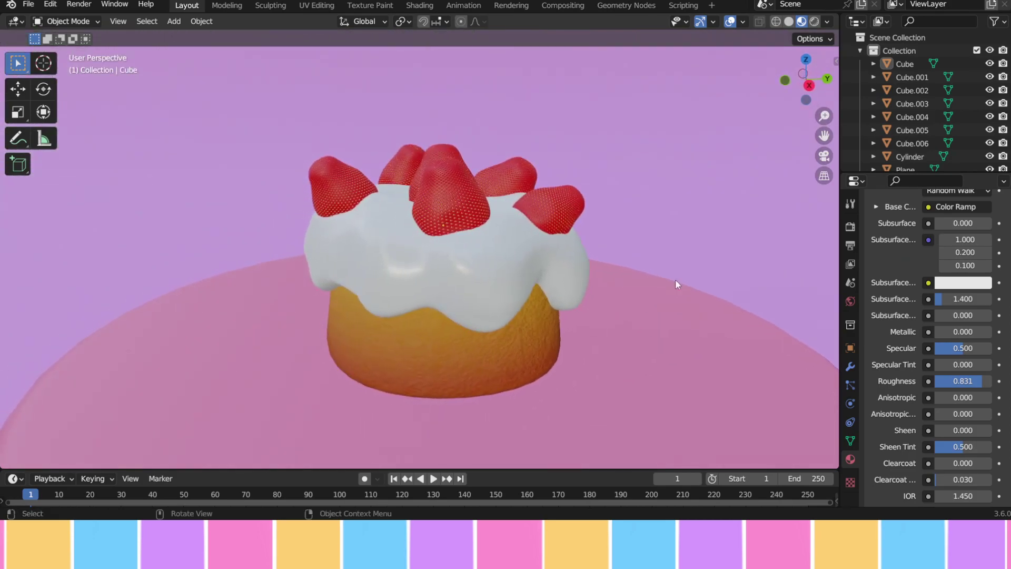
left_click_drag(824, 137, 822, 147)
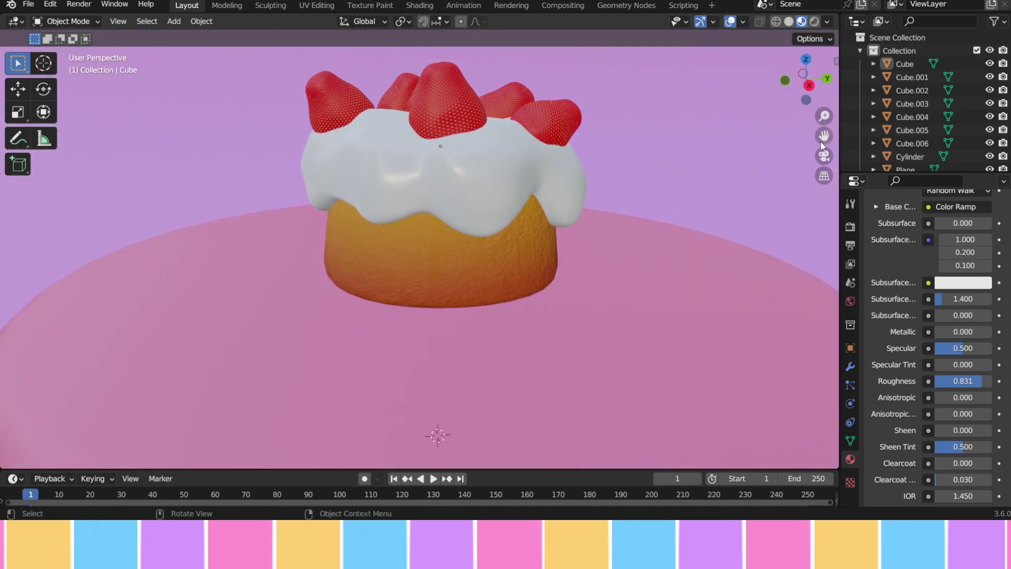
- Try scaling the white icing down slightly, and undo the change
middle_click_drag(441, 177, 503, 193)
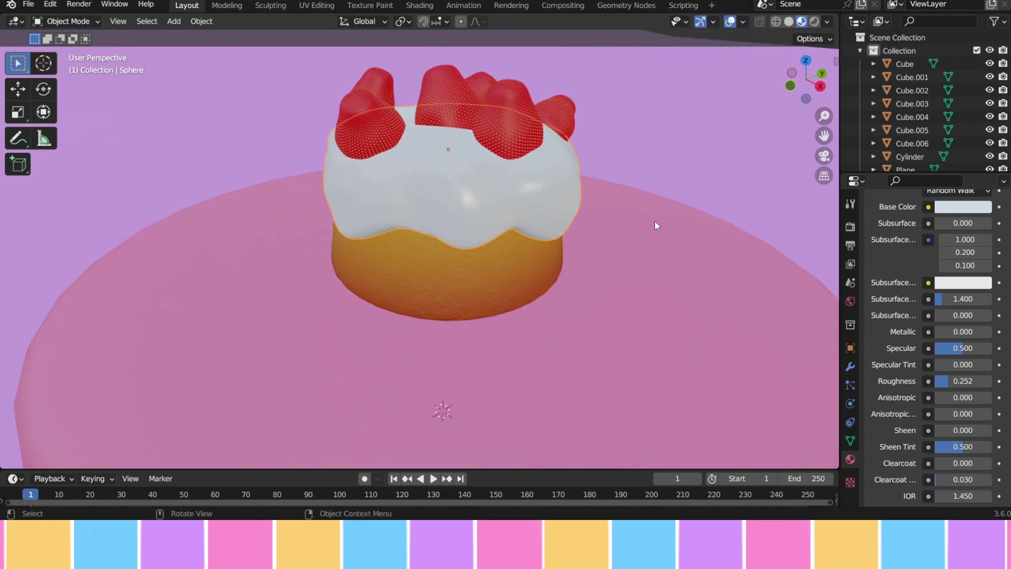
middle_click_drag(655, 226, 688, 204)
key("s")
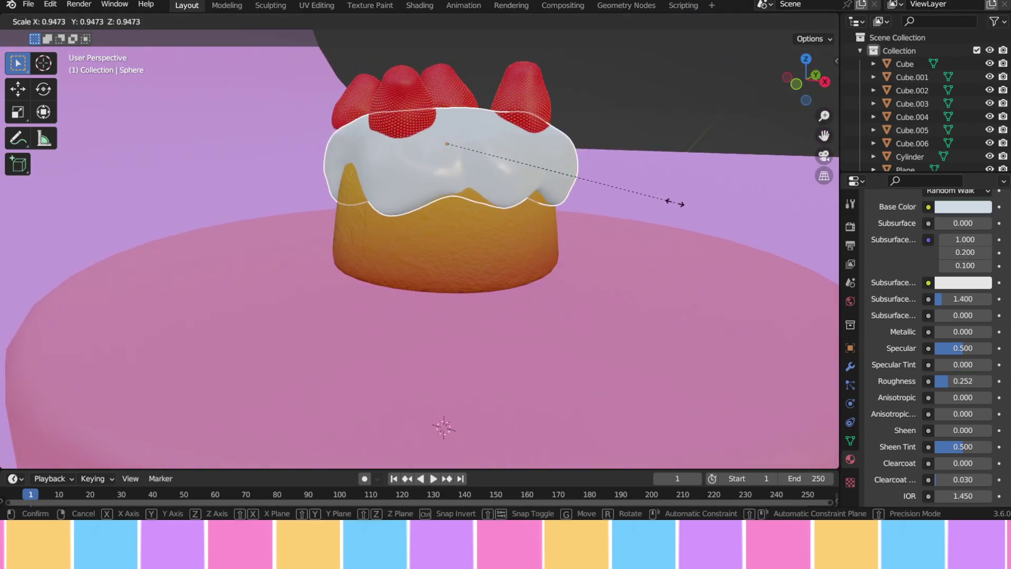
right_click(674, 201)
left_click(674, 204)
middle_click_drag(674, 204, 629, 100)
key("ctrl+z")
- Darken the red Base Color of the strawberries by lowering its Value
left_click(714, 171)
left_click(478, 151)
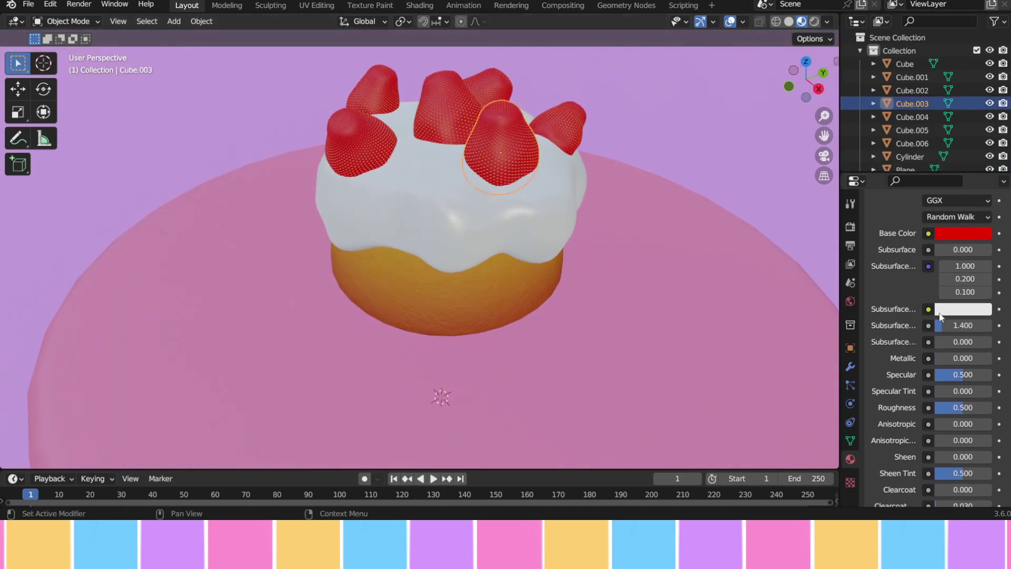
left_click(963, 233)
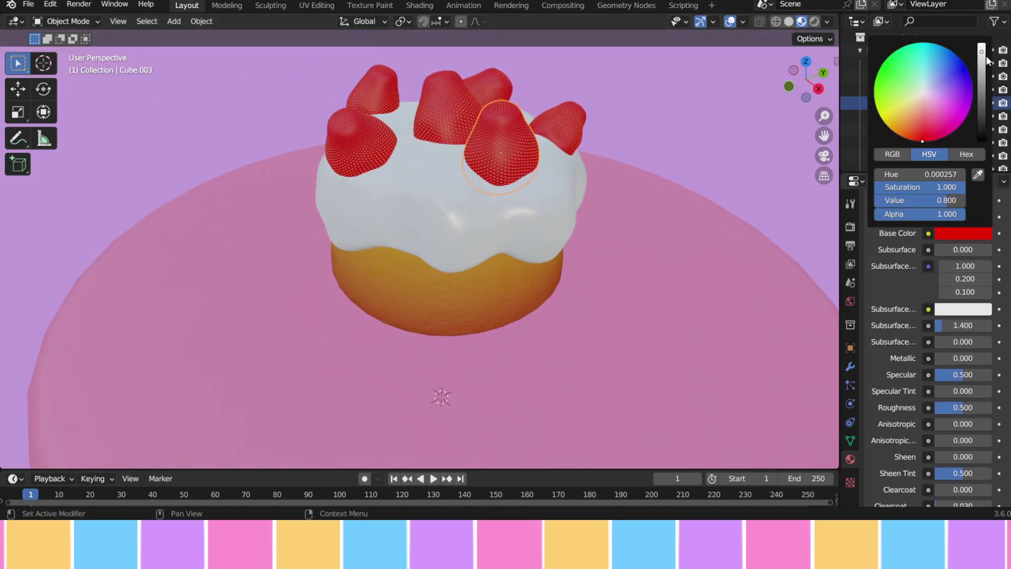
left_click_drag(943, 200, 924, 201)
left_click(759, 112)
middle_click_drag(759, 111, 776, 163)
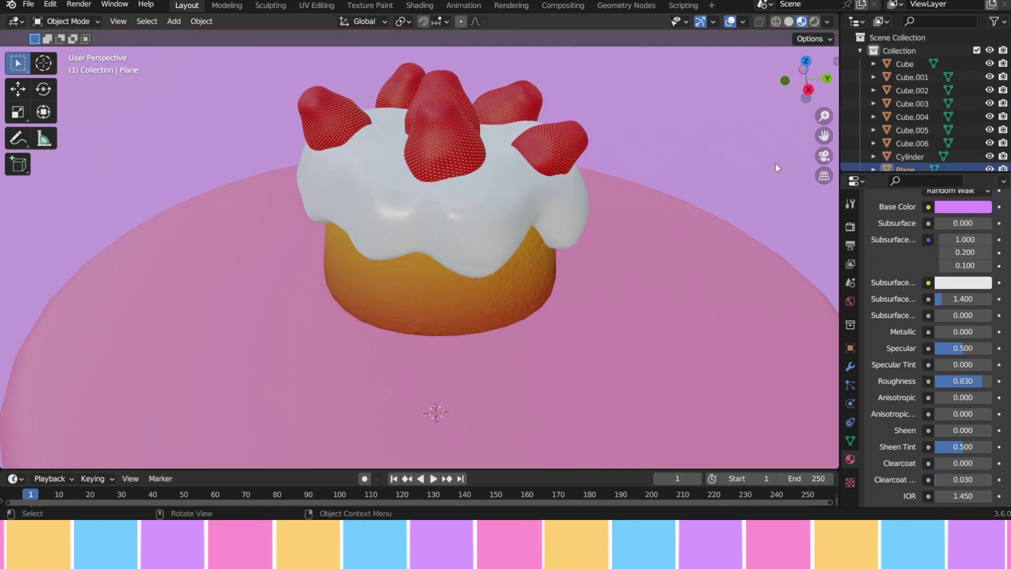
- Enable Scene Lights and Scene World in the viewport shading settings
left_click(828, 21)
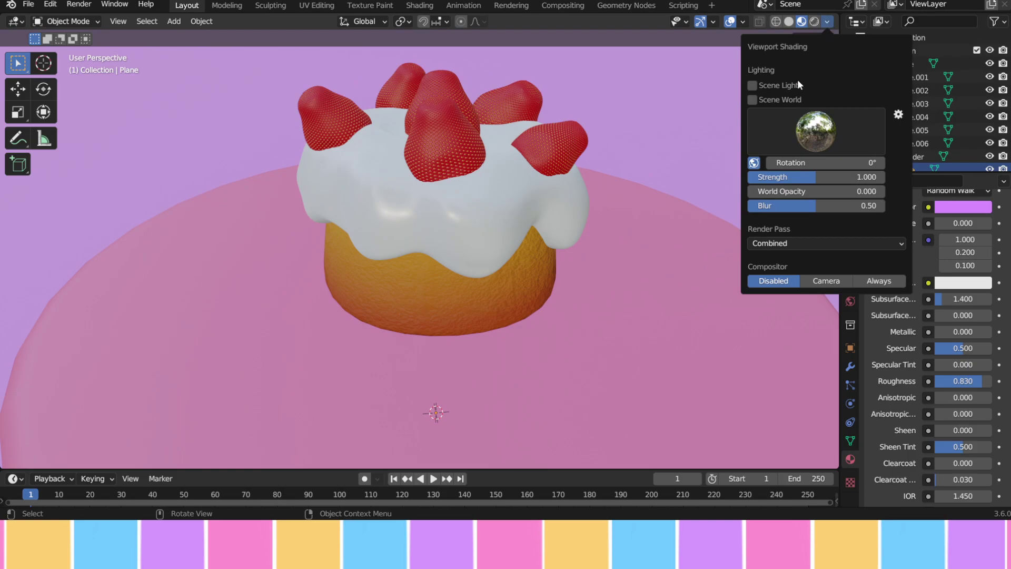
left_click(753, 100)
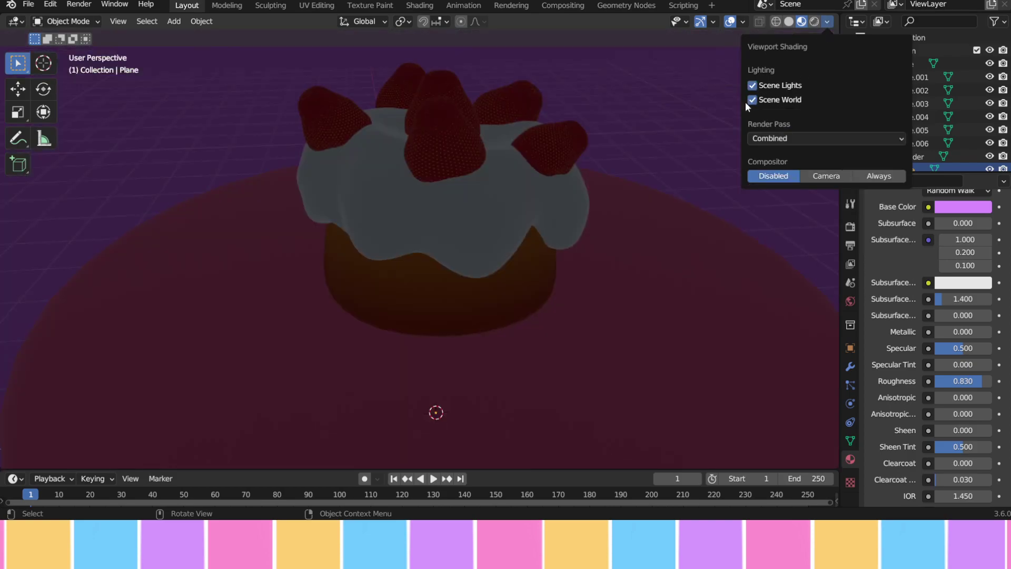
scroll(640, 172, "down", 4)
scroll(649, 180, "up", 3)
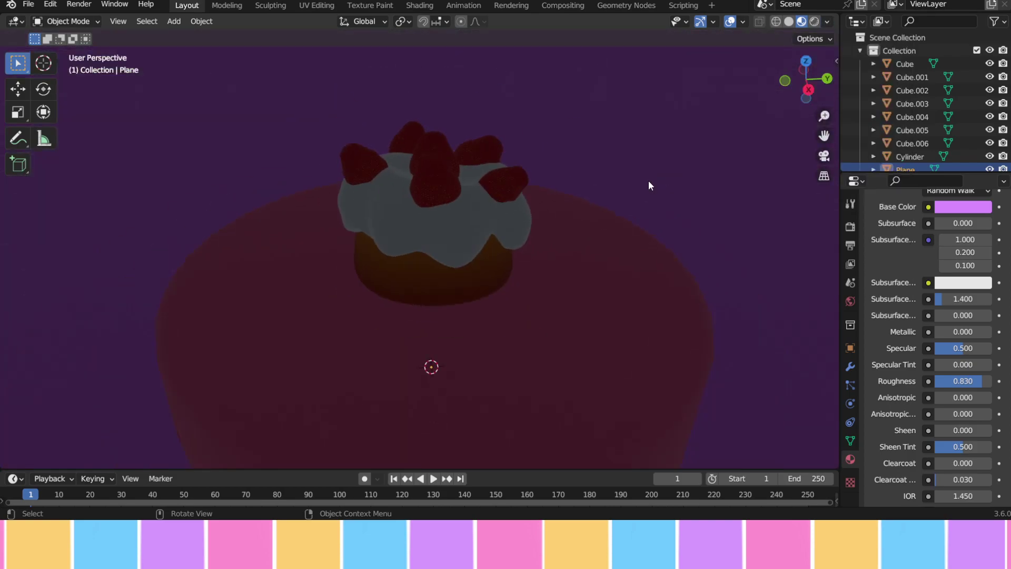
- Add an area light and raise it about 9.56 m along Z above the cake
scroll(649, 181, "down", 5)
left_click_drag(824, 136, 835, 105)
key("shift+a")
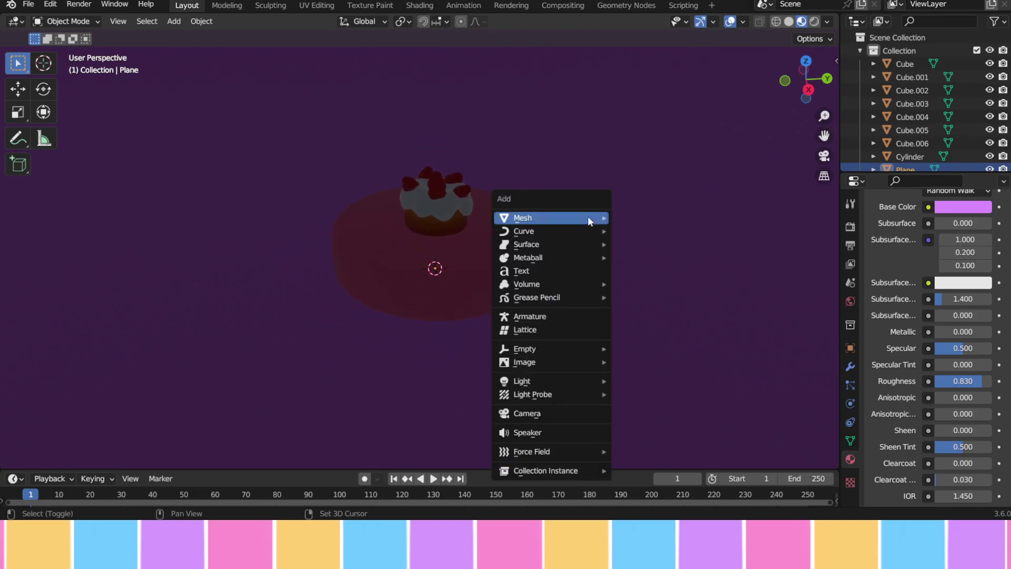
mouse_move(586, 381)
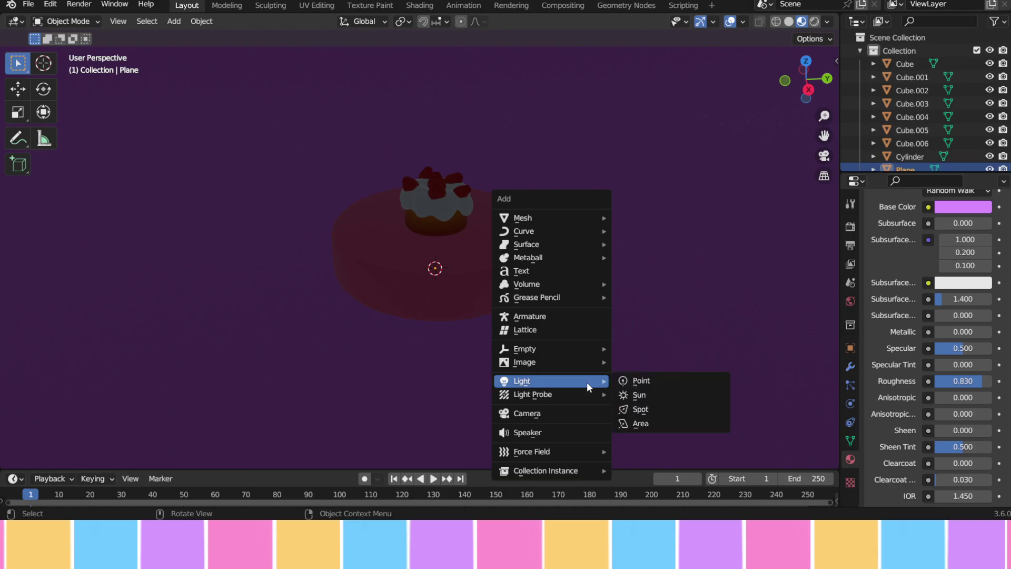
left_click(642, 425)
key("g")
key("z")
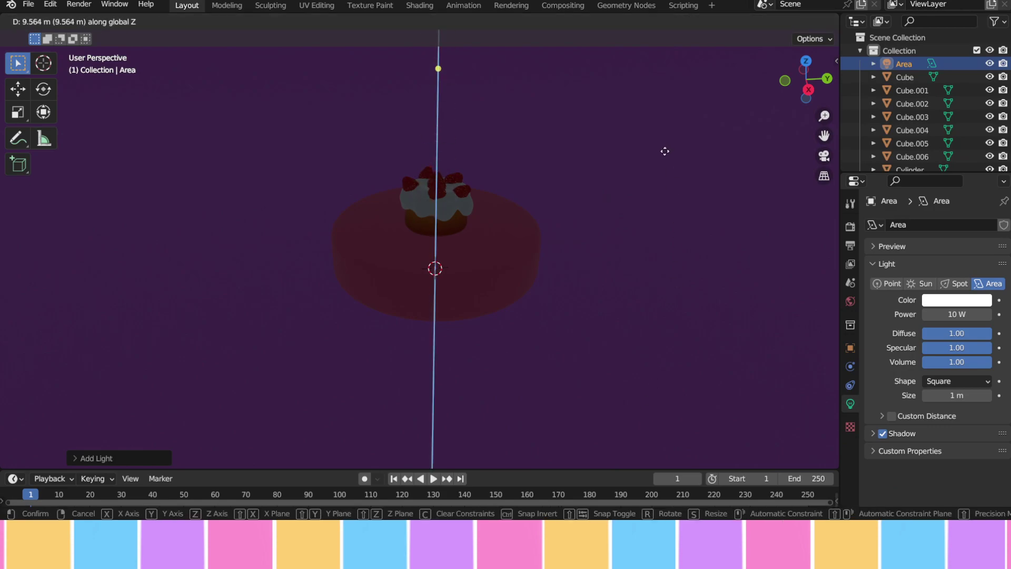
left_click(664, 151)
- Scale up the area light above the cake and set its Power to 1000 W
scroll(632, 197, "down", 6)
scroll(582, 204, "up", 5)
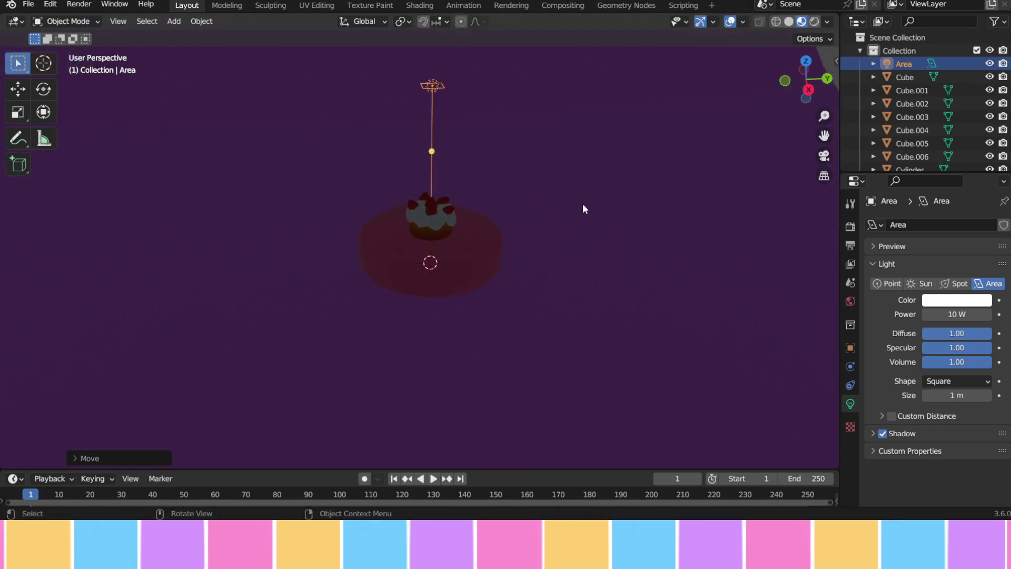
key("s")
left_click(237, 346)
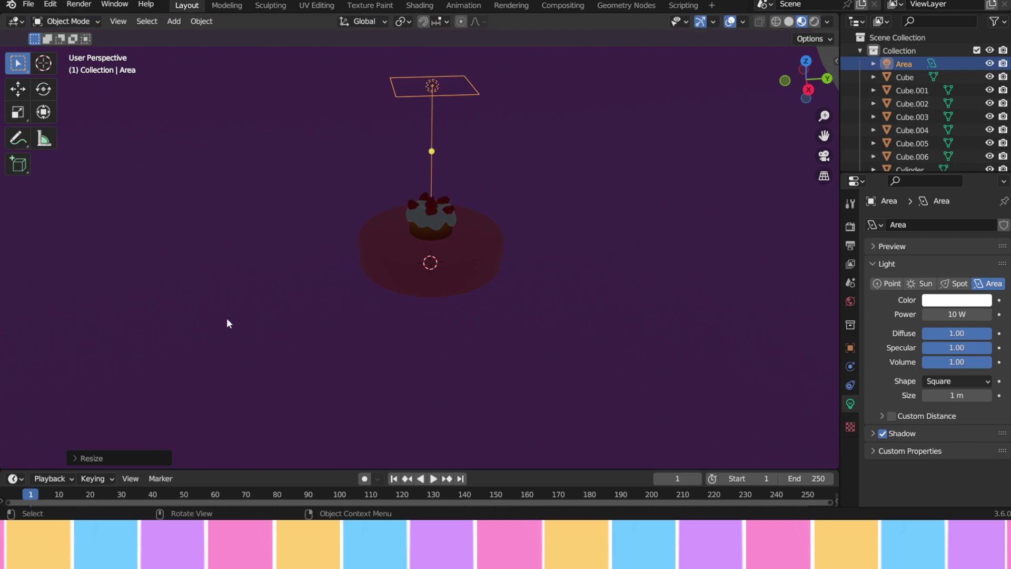
left_click(960, 316)
type("1000")
key("Return")
scroll(643, 198, "up", 4)
scroll(677, 204, "down", 4)
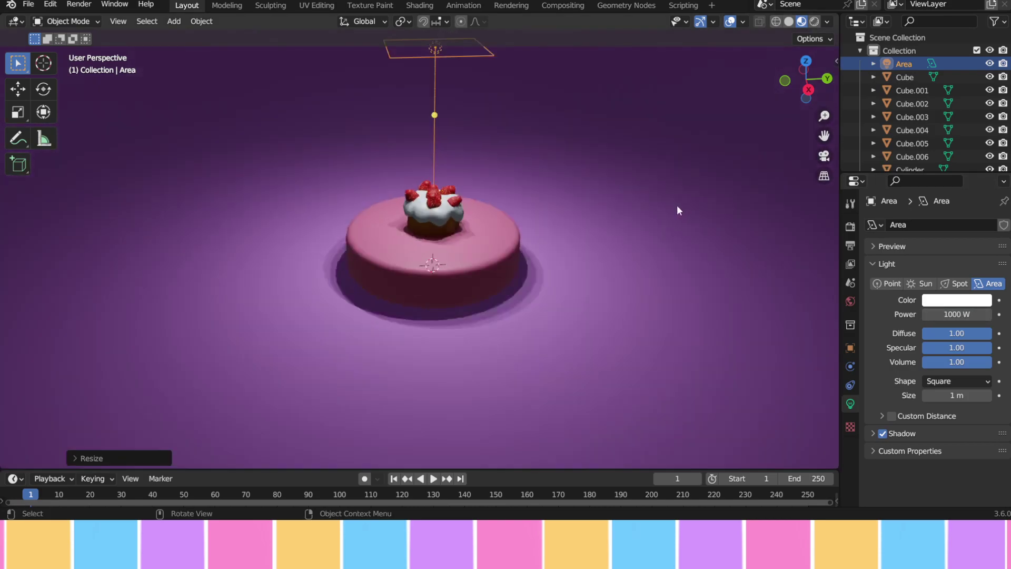
- Change the area light's Shape to Disk and raise it slightly along Z
left_click(957, 381)
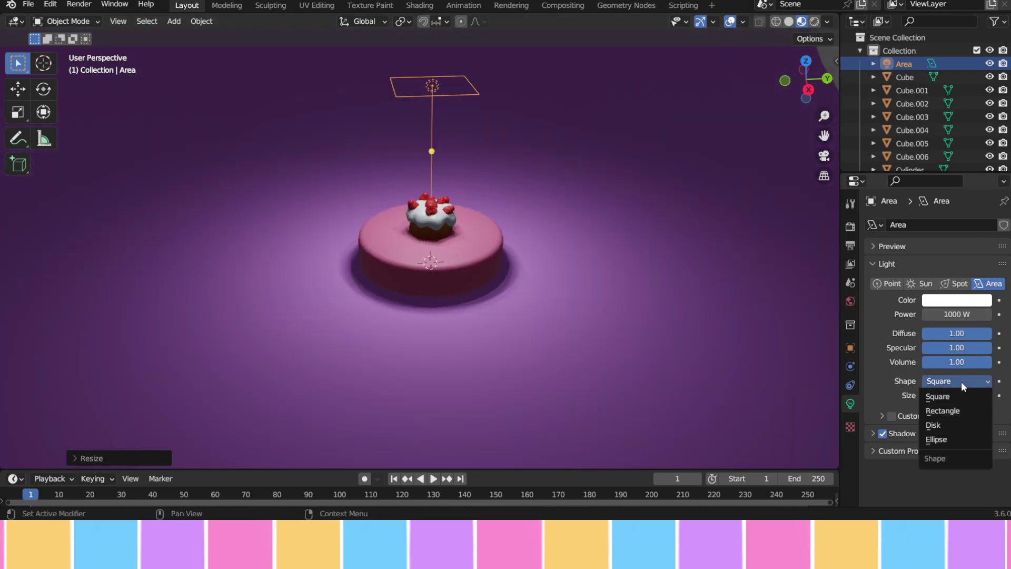
left_click(960, 422)
scroll(604, 159, "up", 3)
middle_click_drag(603, 159, 590, 160)
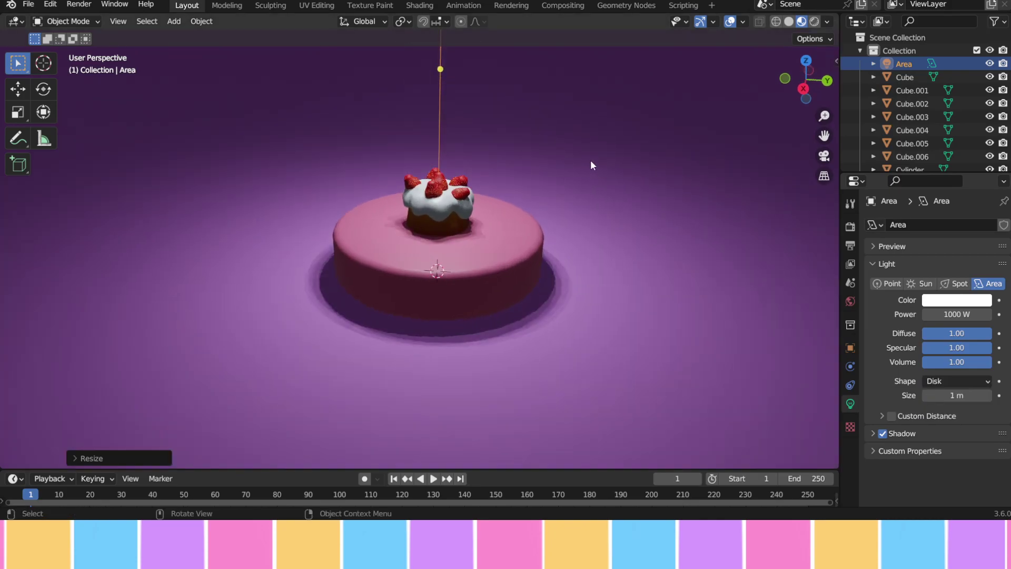
key("g")
key("z")
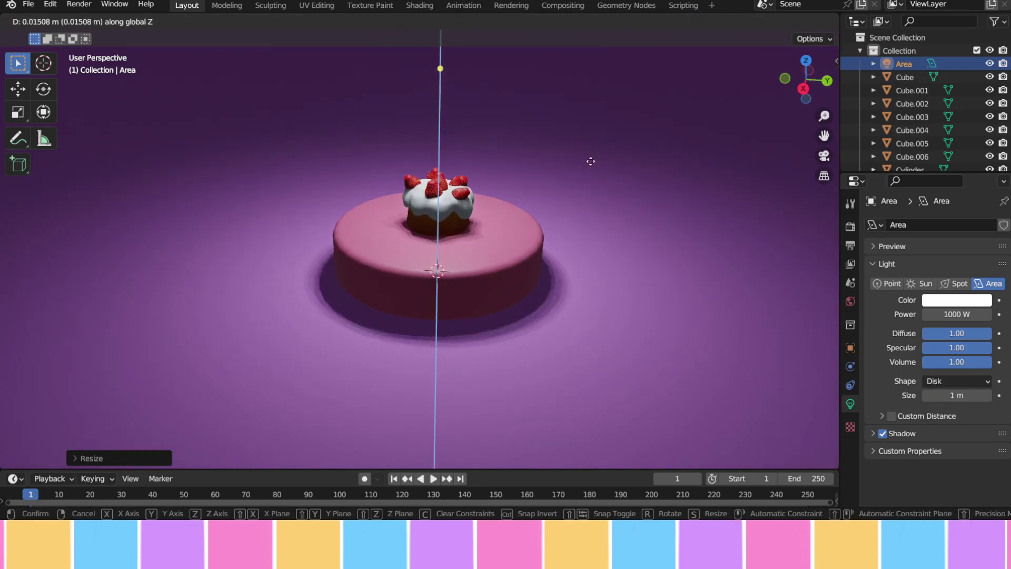
left_click(585, 153)
scroll(593, 161, "down", 5)
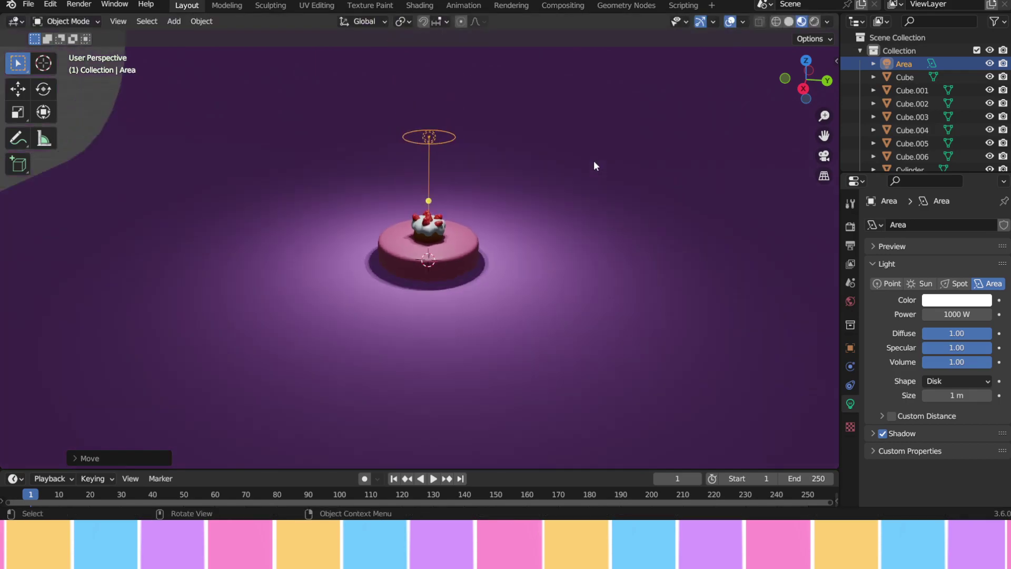
- Add a point light and move it along Y and Z to one side above the cake
middle_click_drag(626, 150, 605, 158)
scroll(600, 207, "up", 5)
middle_click_drag(612, 210, 587, 229)
scroll(598, 227, "down", 5)
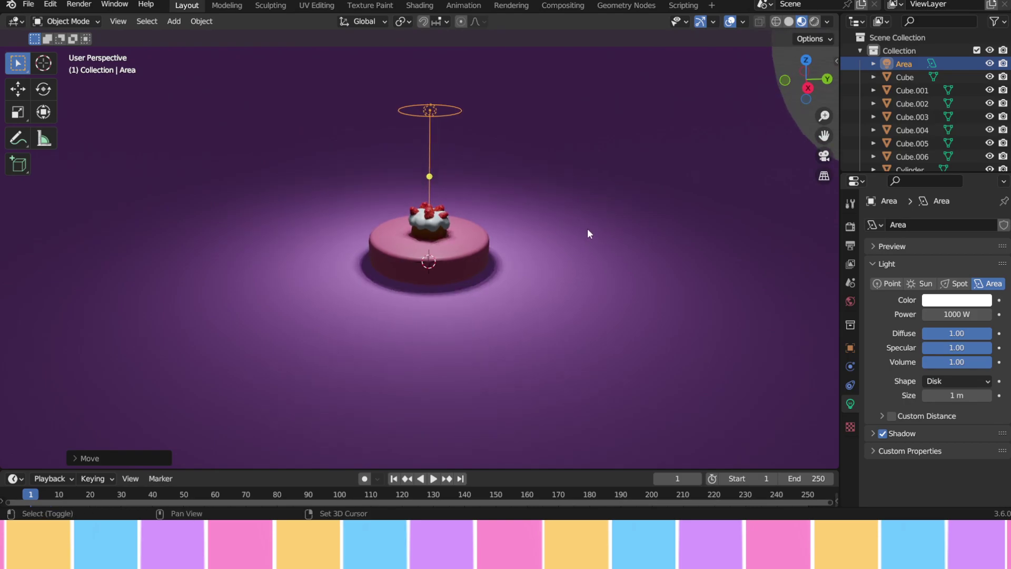
key("shift+a")
mouse_move(587, 230)
left_click(662, 229)
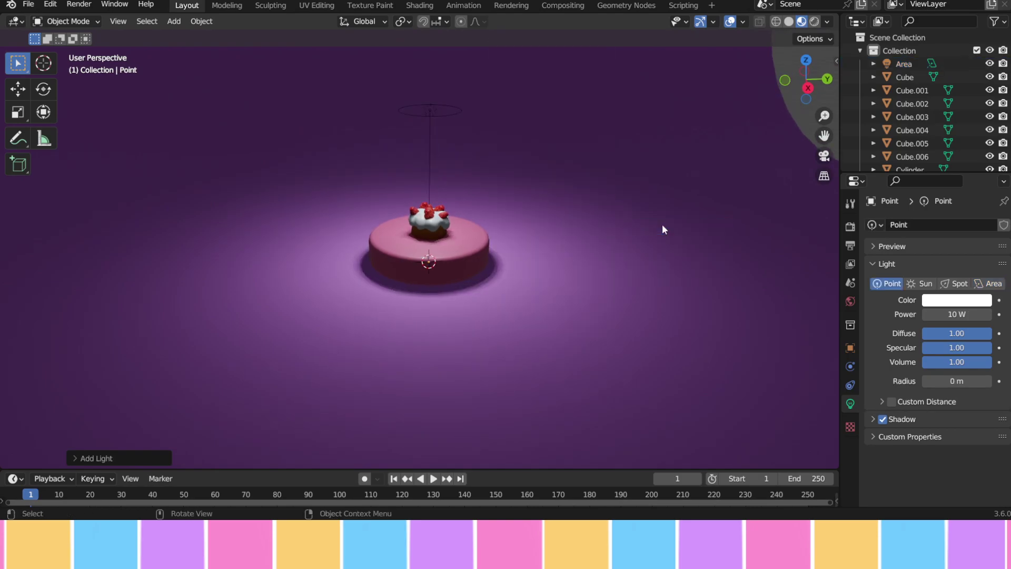
key("g")
key("y")
key("z")
left_click(696, 98)
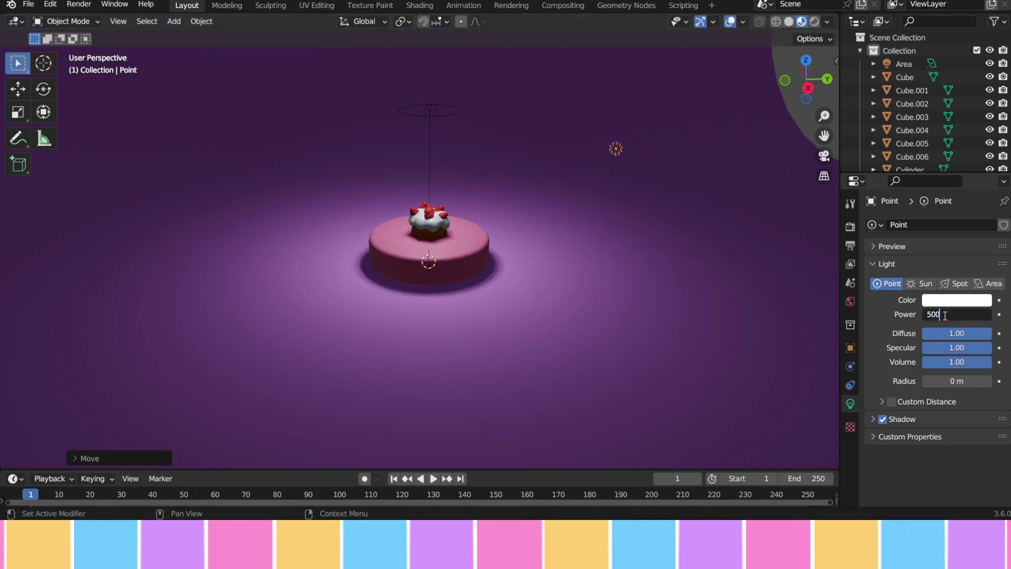
- Set the point light's Power to 500 W and move it closer to the cake along Y
key("Return")
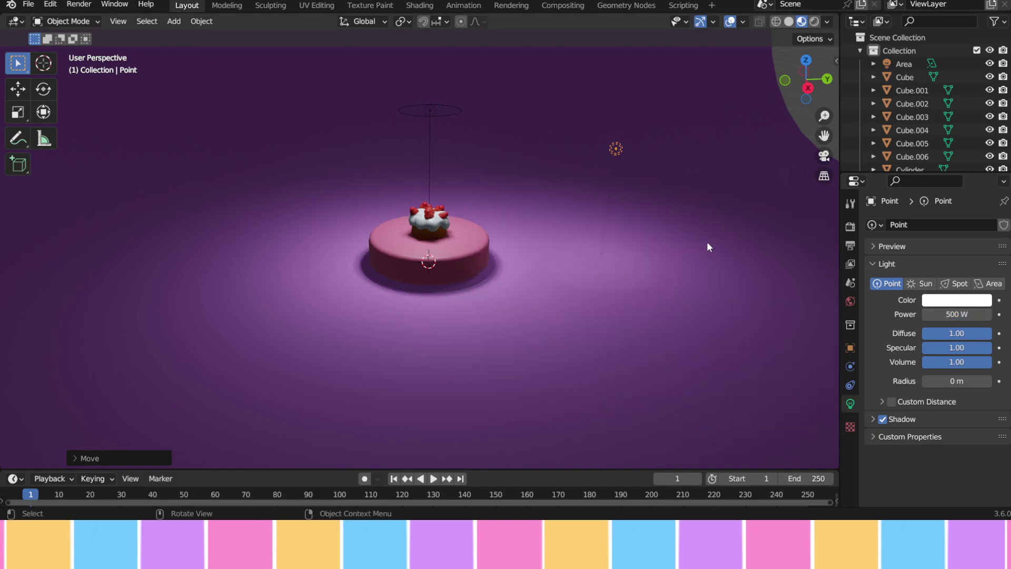
key("g")
key("y")
left_click(644, 235)
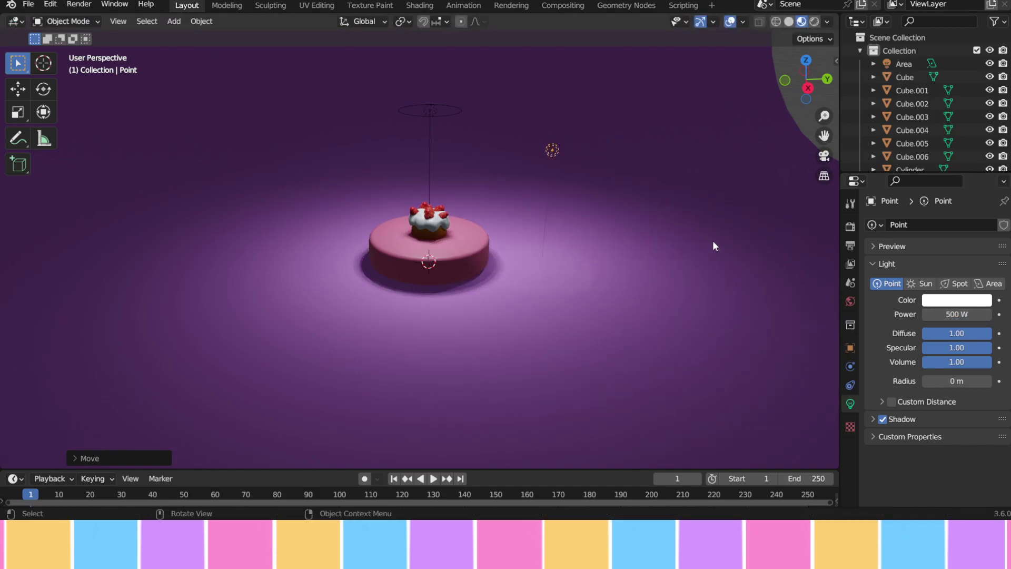
- Duplicate the point light about 15.4 m along negative Y to the cake's opposite side and lower the copy along Z by about 1.4 m
key("shift+d")
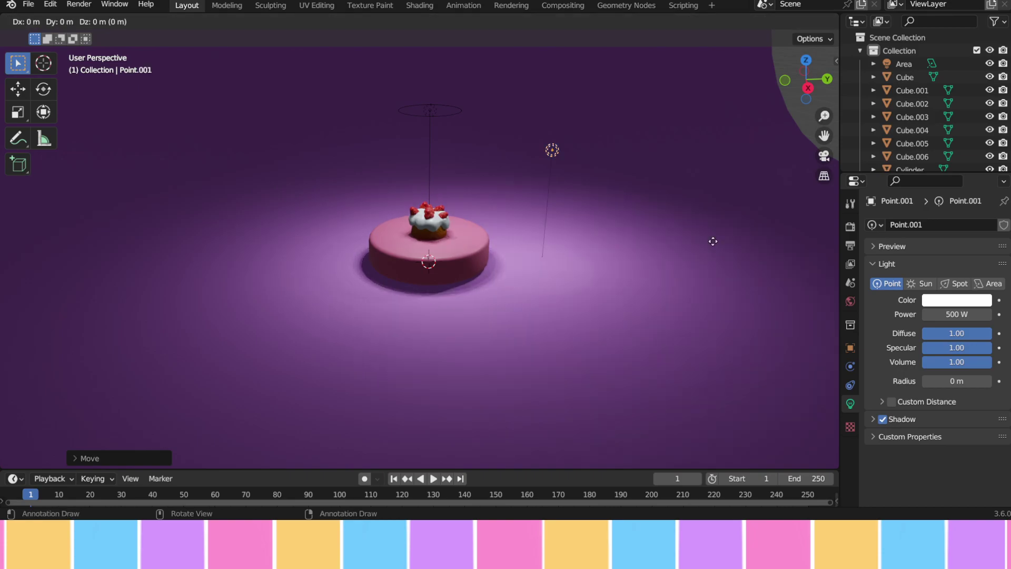
key("y")
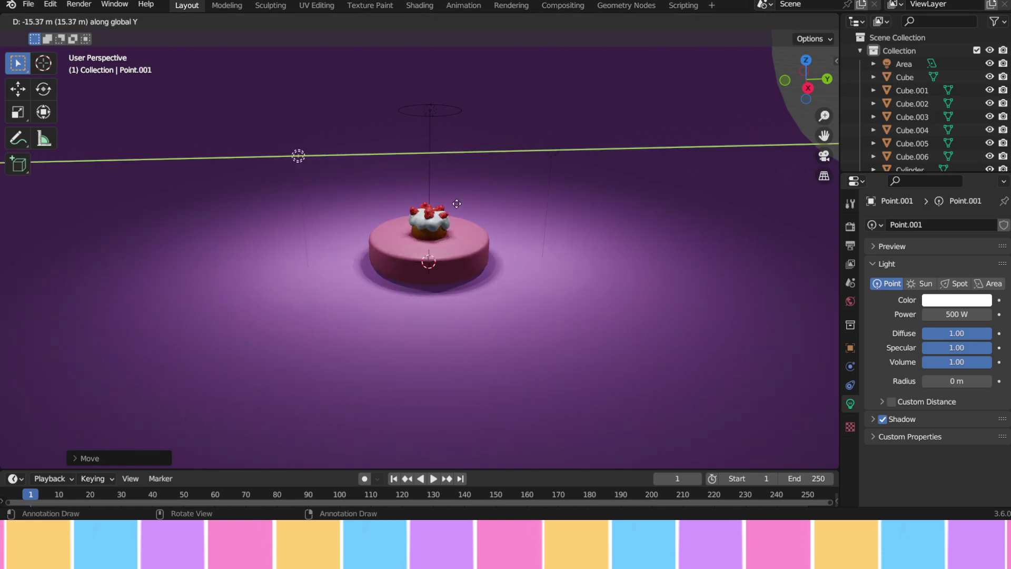
left_click(457, 203)
middle_click_drag(424, 196, 535, 202)
key("shift+d")
key("z")
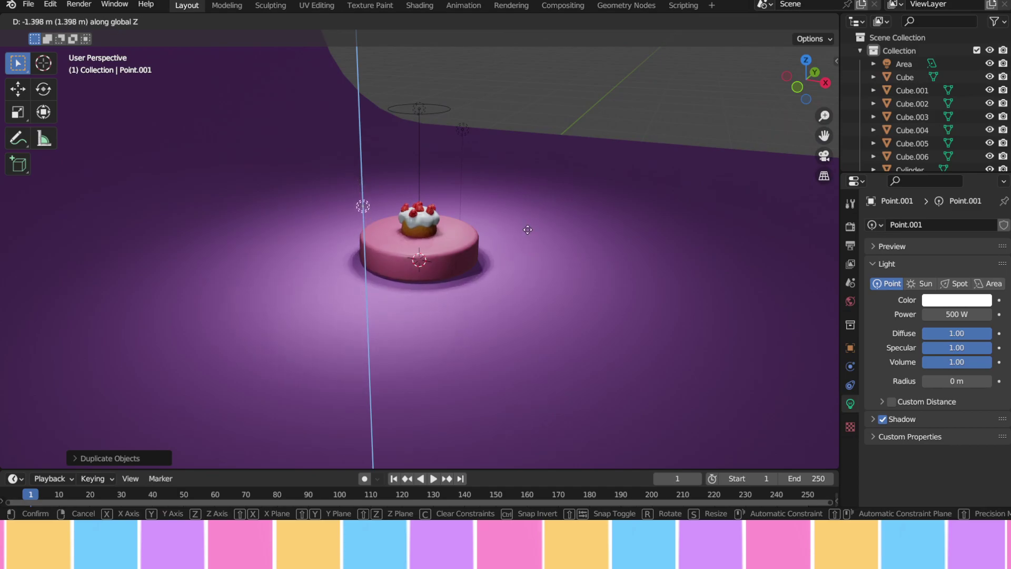
left_click(522, 225)
- Select the original point light and lower it about 0.56 m along Z
middle_click_drag(584, 232, 529, 197)
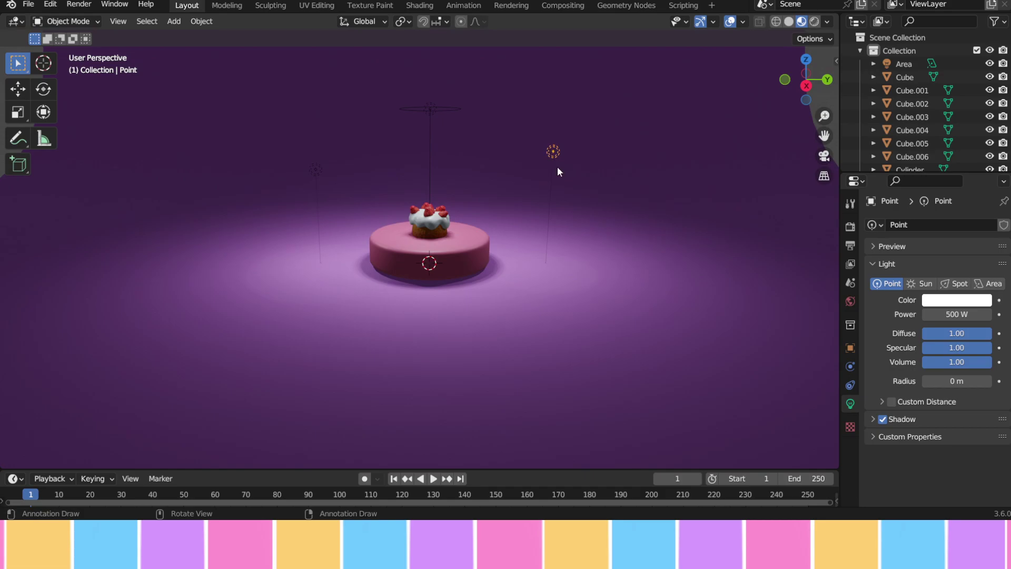
key("g")
key("z")
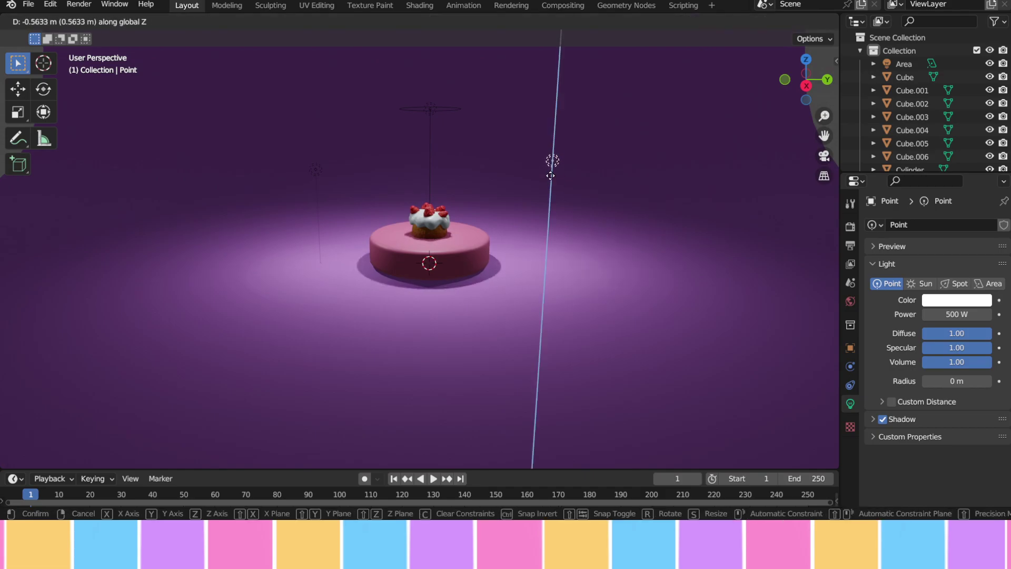
left_click(552, 177)
- Move the original point light back along X and slightly closer to the cake along Y
middle_click_drag(555, 179, 588, 264)
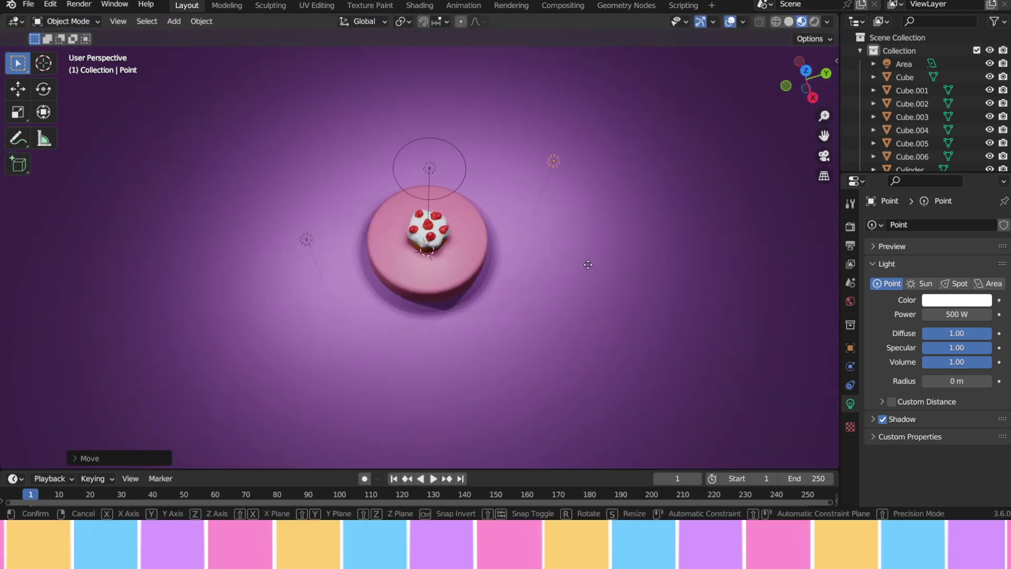
key("g")
key("x")
left_click(544, 203)
middle_click_drag(549, 226, 511, 137)
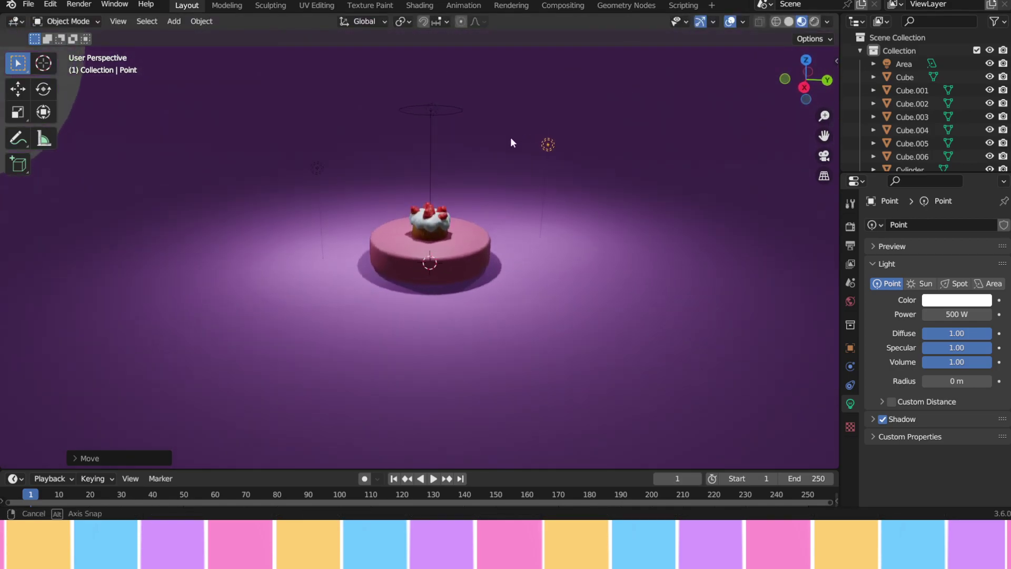
middle_click_drag(541, 257, 615, 233)
key("g")
key("y")
left_click(598, 238)
- Add a second area light and raise it along Z above the small cake
middle_click_drag(449, 242, 486, 255)
key("shift+a")
mouse_move(486, 255)
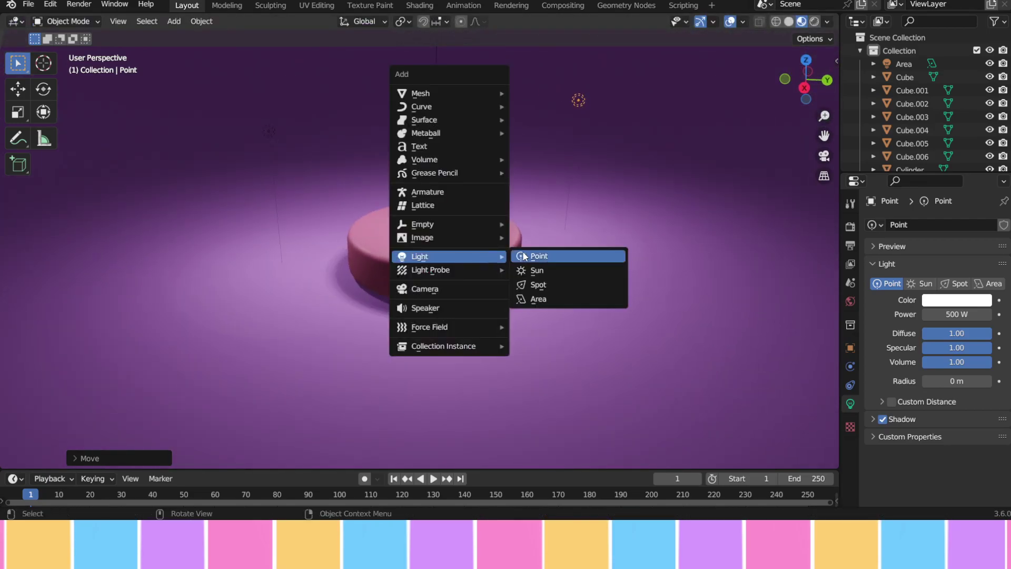
left_click(538, 298)
middle_click_drag(536, 297, 539, 296)
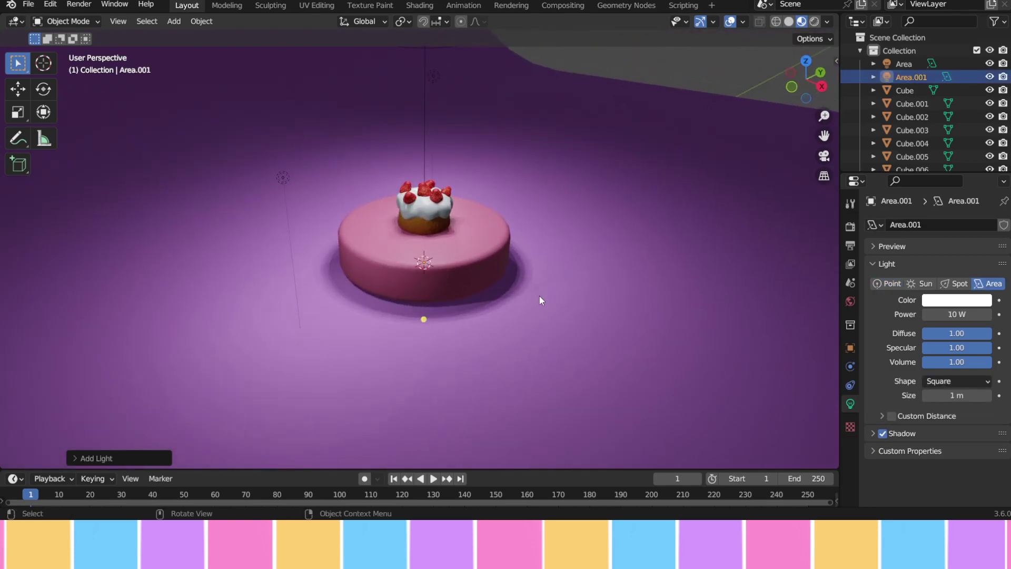
key("g")
key("z")
left_click(543, 170)
- Rotate the second area light around Y and move it about 6.6 m along negative X
middle_click_drag(543, 174, 589, 179)
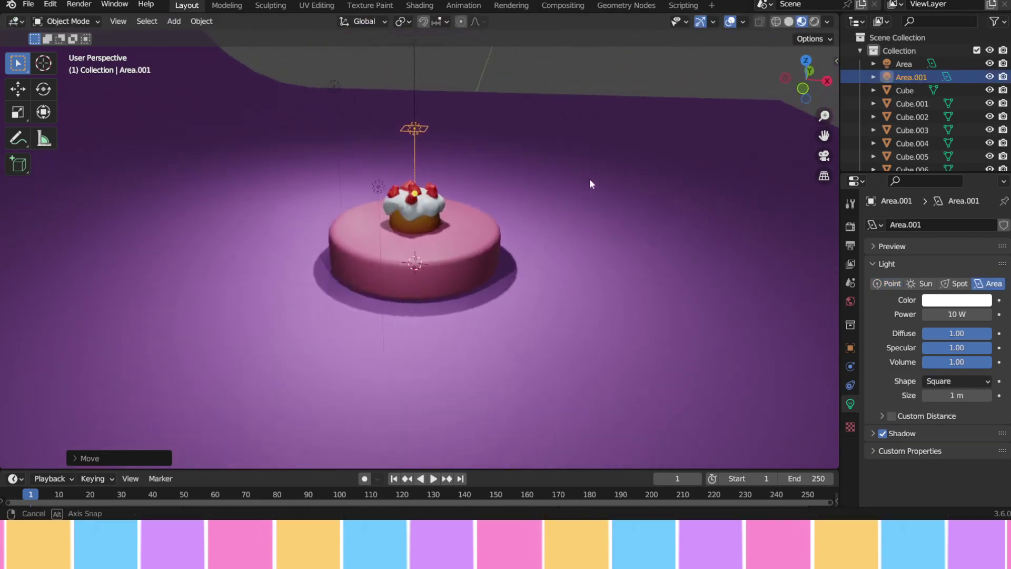
key("r")
key("y")
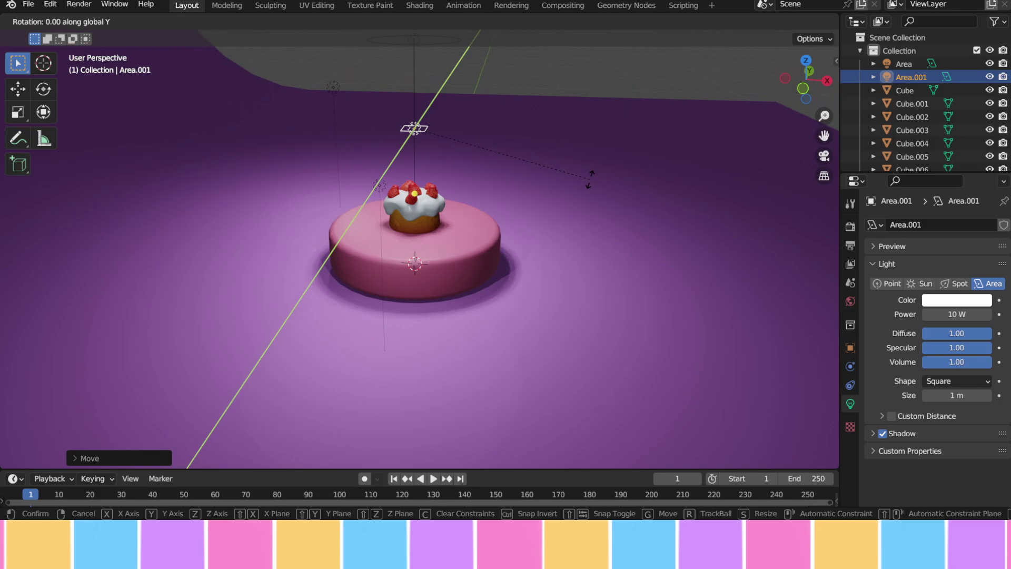
left_click(555, 245)
key("g")
key("x")
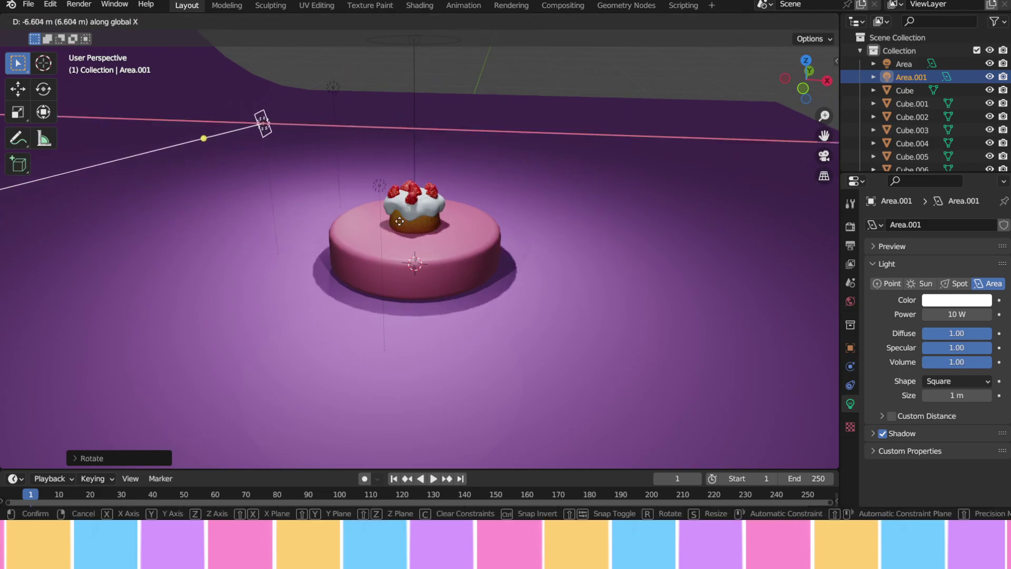
left_click(396, 211)
middle_click_drag(396, 210, 487, 170)
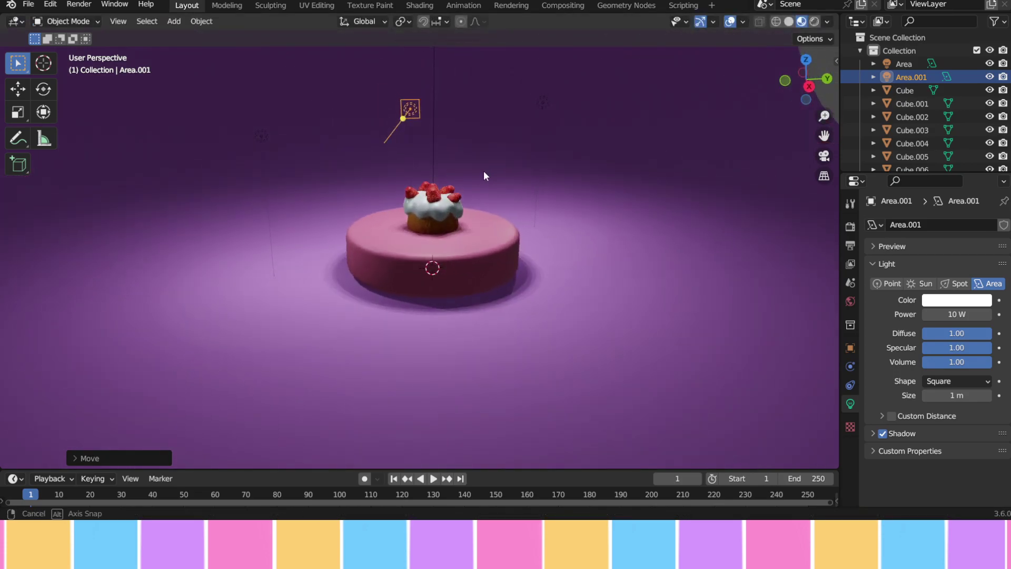
- Scale up the second area light about 8 times and set its Color to red
key("s")
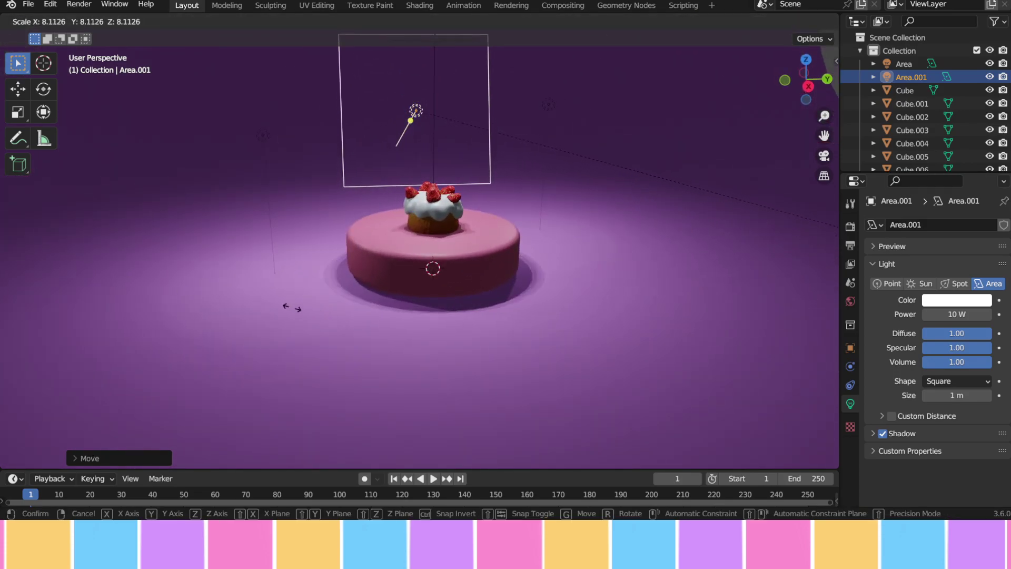
left_click(292, 307)
mouse_move(473, 260)
middle_mouse_down()
mouse_move(518, 272)
mouse_move(466, 253)
middle_mouse_up()
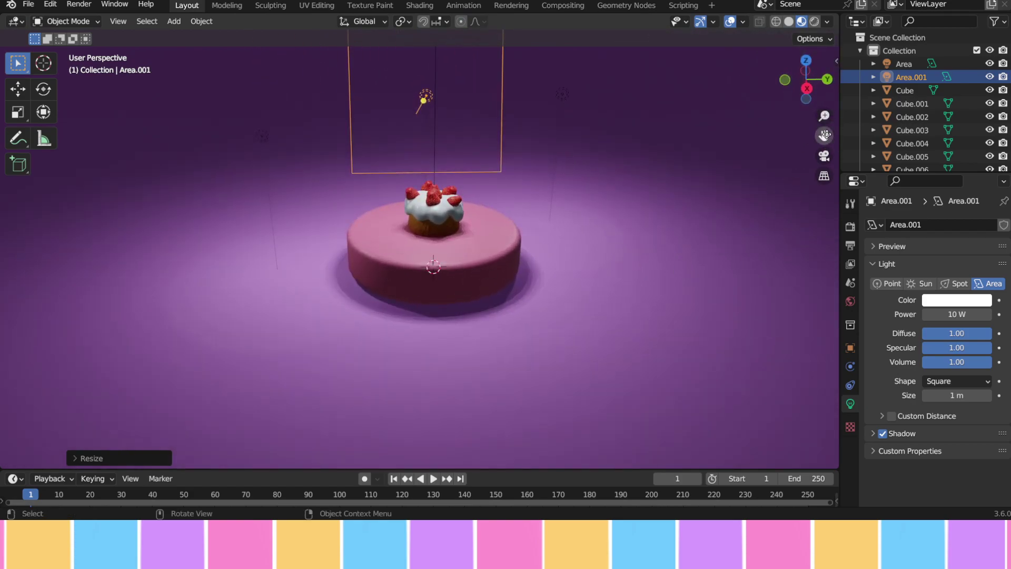
left_click_drag(825, 135, 811, 182)
left_click(962, 301)
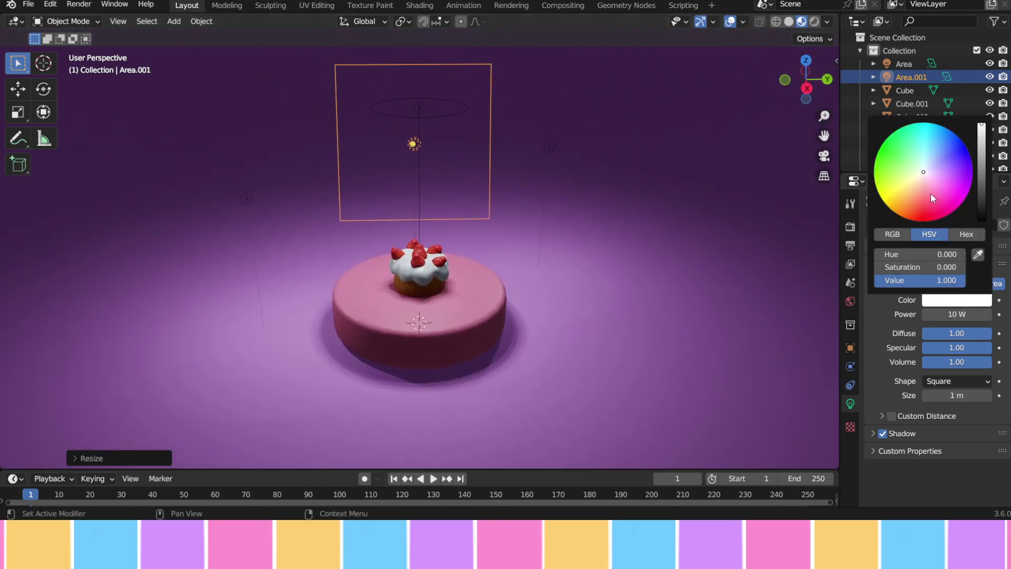
left_click(924, 220)
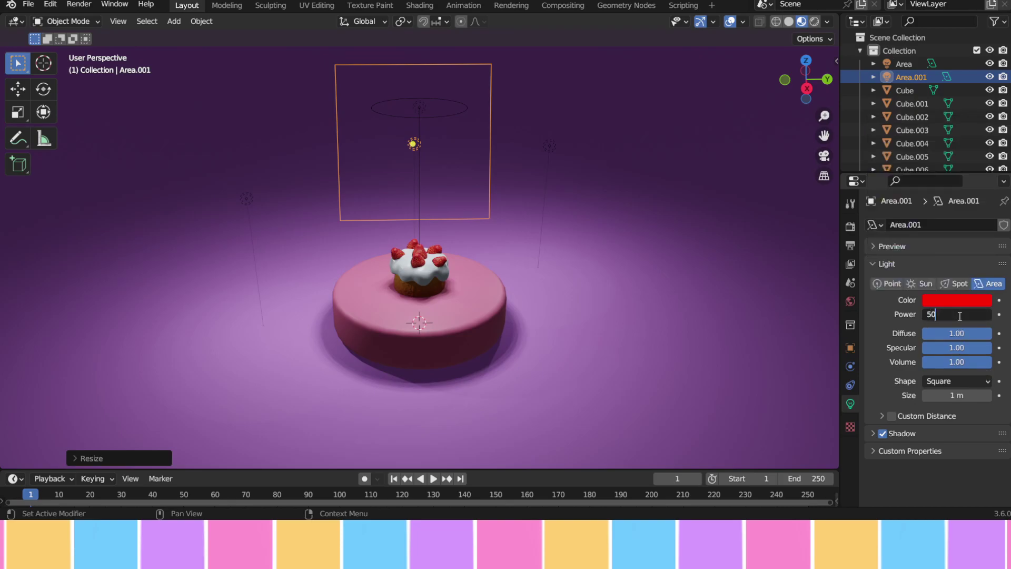
- Set the red area light's Power to 1000 W and move it along X about 2.8 m closer to the cake
key("Return")
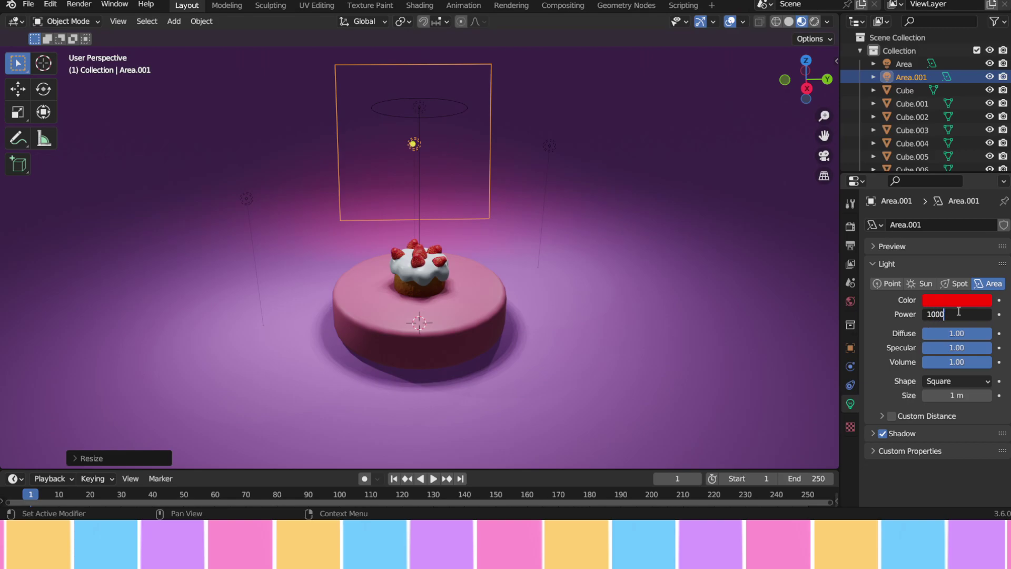
middle_click_drag(675, 239, 807, 249)
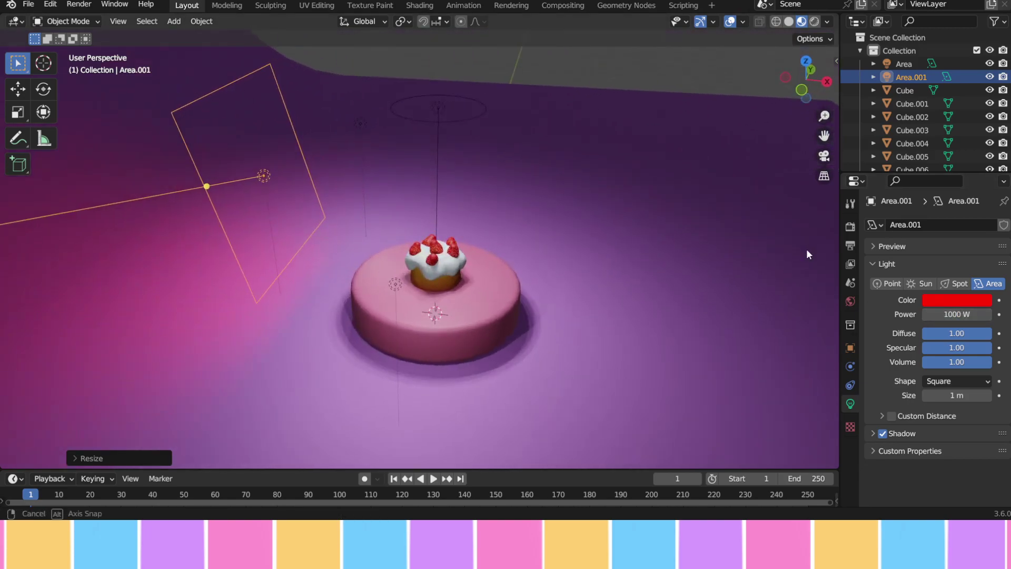
key("g")
key("x")
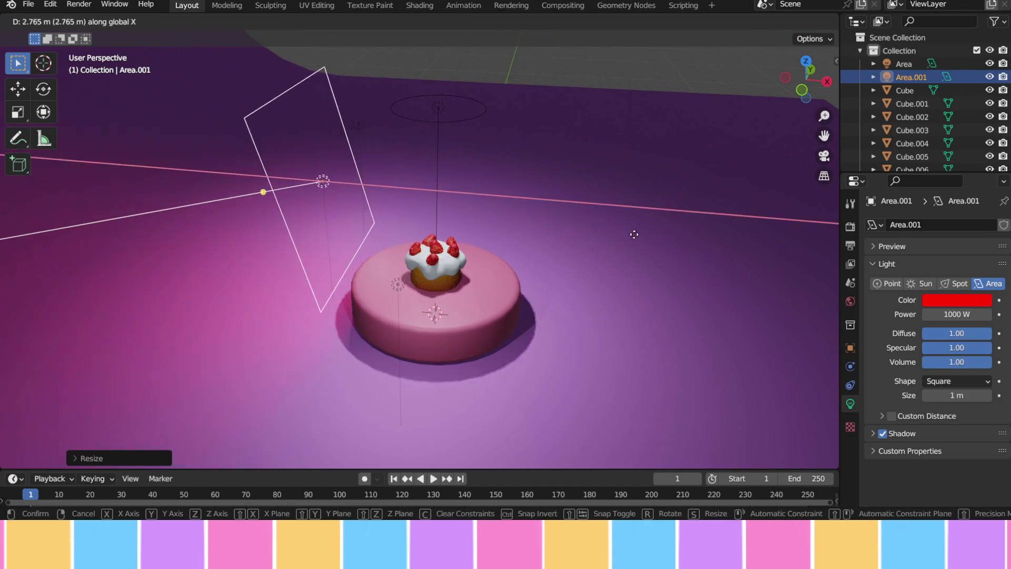
left_click(632, 230)
- Tilt the red area light slightly around the global Y axis
middle_click_drag(632, 230, 650, 243)
key("r")
key("y")
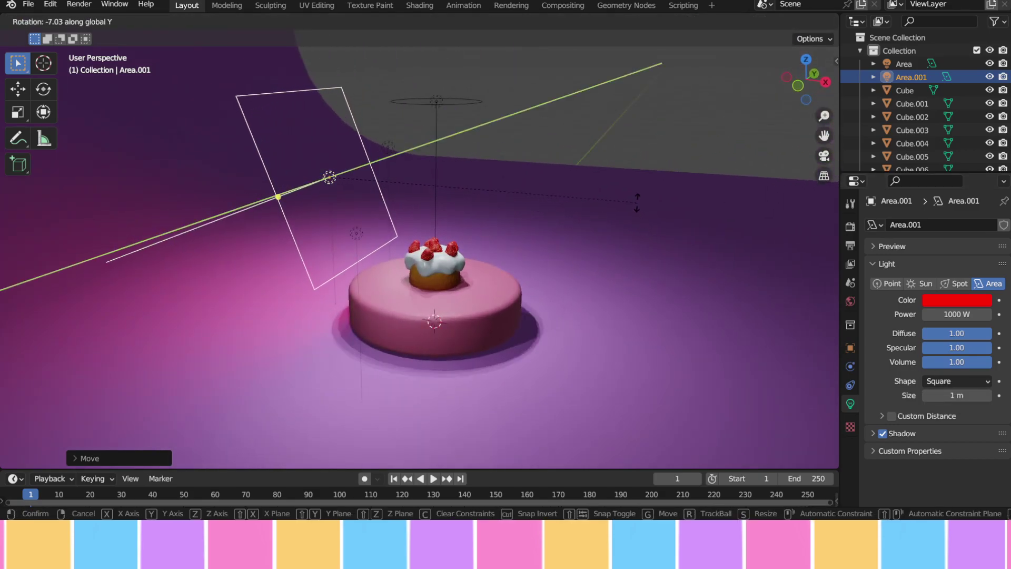
left_click(614, 221)
- Move the curved purple backdrop plane about 13 m along X so its upright part sits closer behind the cake
middle_click_drag(614, 221, 575, 275)
left_click(574, 270)
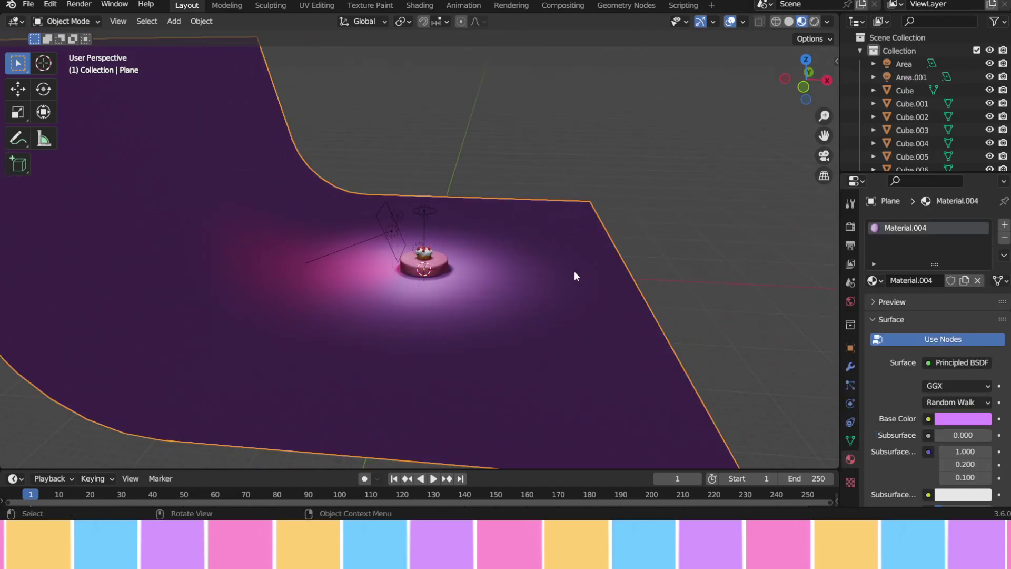
key("g")
key("y")
key("x")
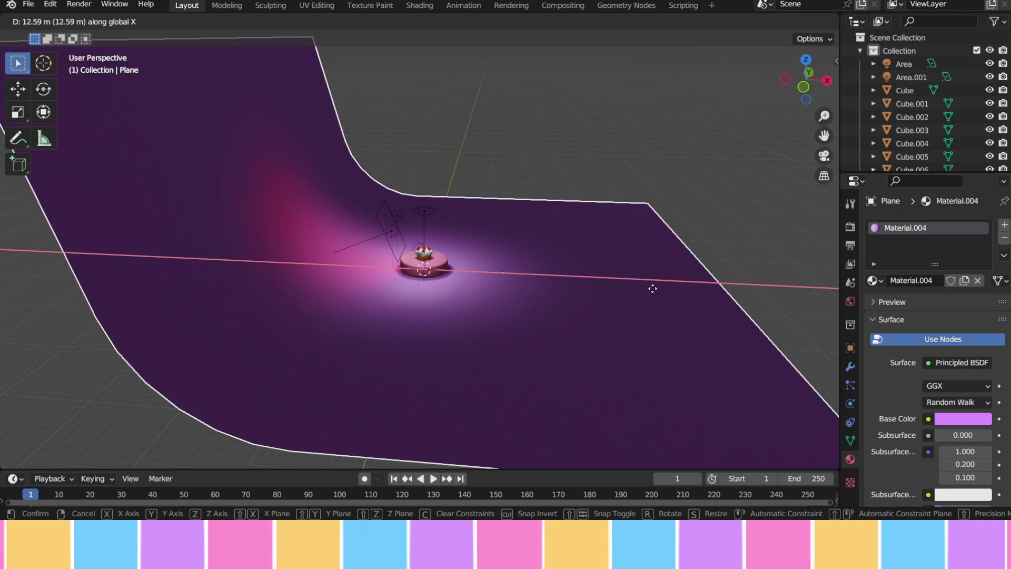
left_click(658, 287)
- Lower the disk-shaped area light above the cake slightly along Z
middle_click_drag(659, 287, 621, 292)
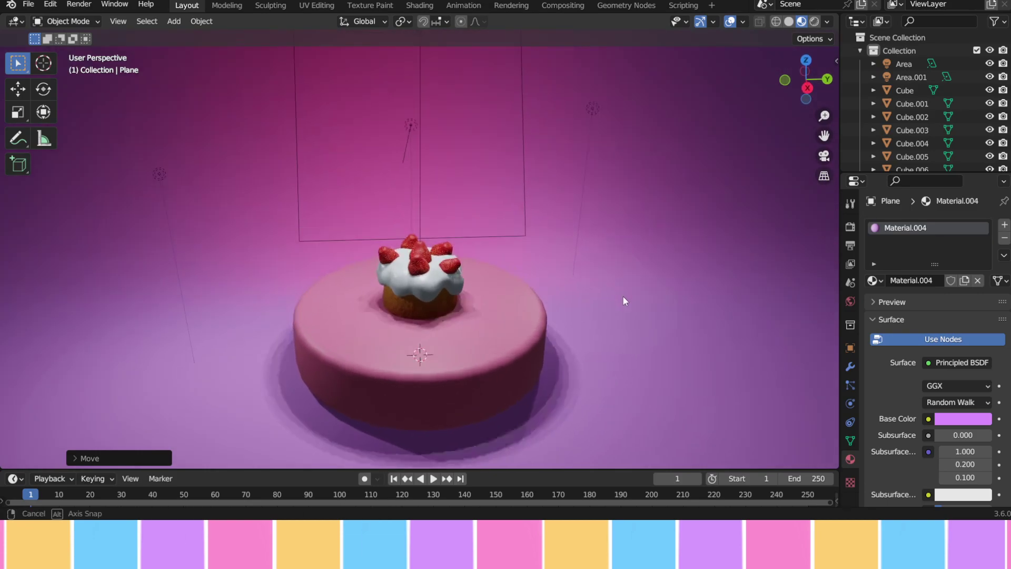
left_click(423, 206)
scroll(468, 203, "down", 1)
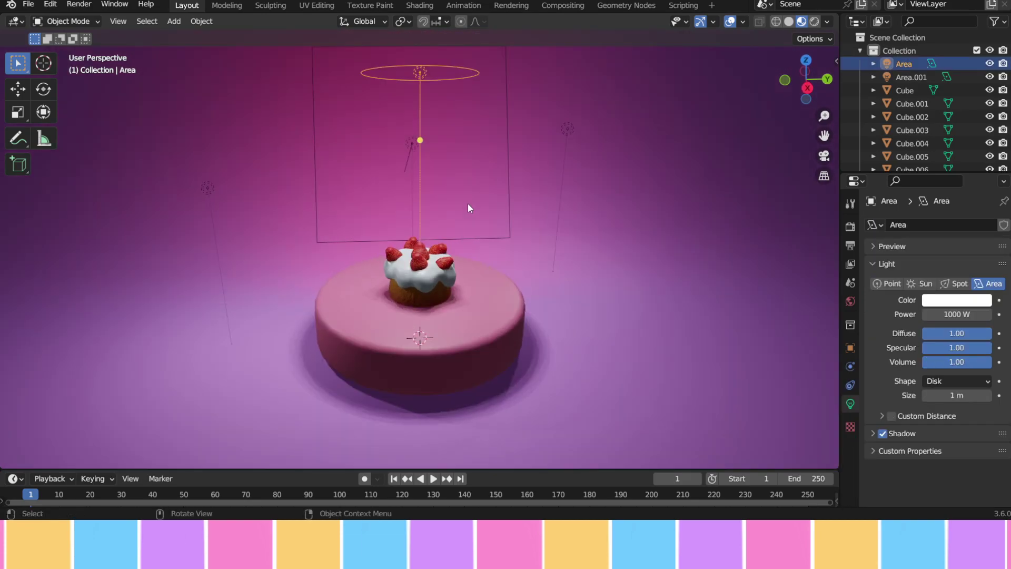
key("g")
key("z")
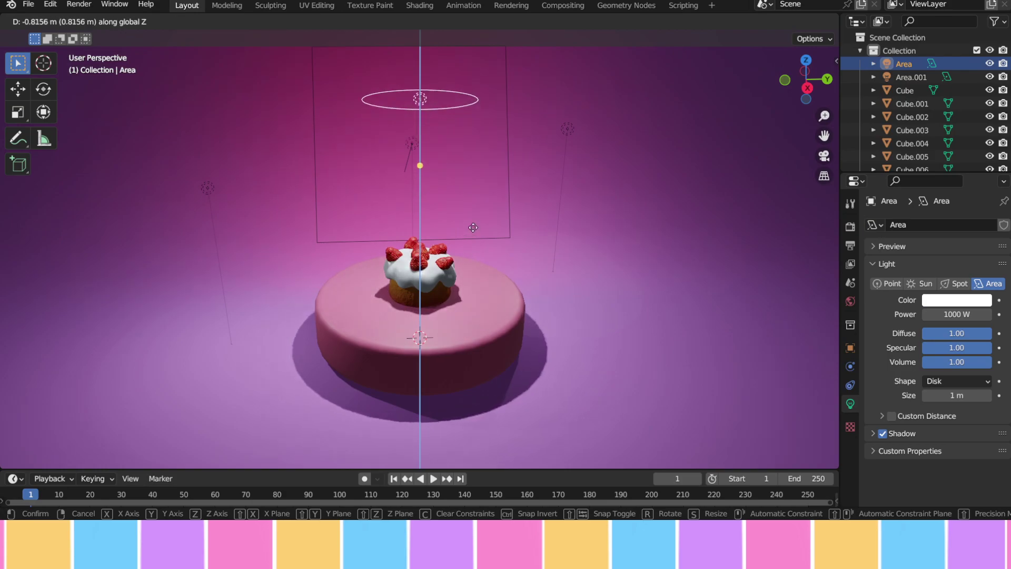
left_click(475, 248)
- Add a third area light and move it about 6.6 m along X to the front of the cake
middle_click_drag(475, 248, 542, 263)
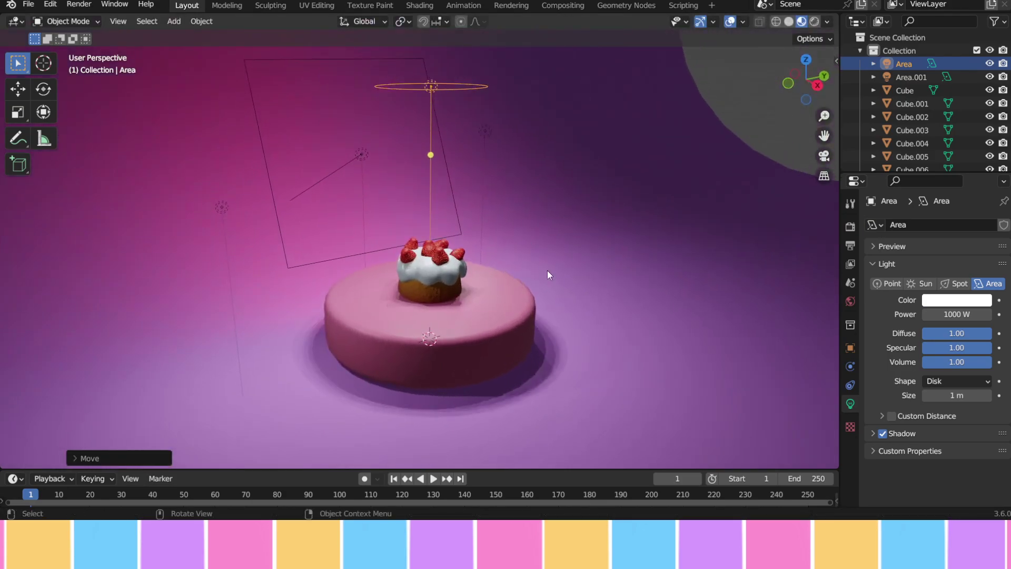
scroll(578, 350, "down", 1)
key("shift+a")
mouse_move(578, 351)
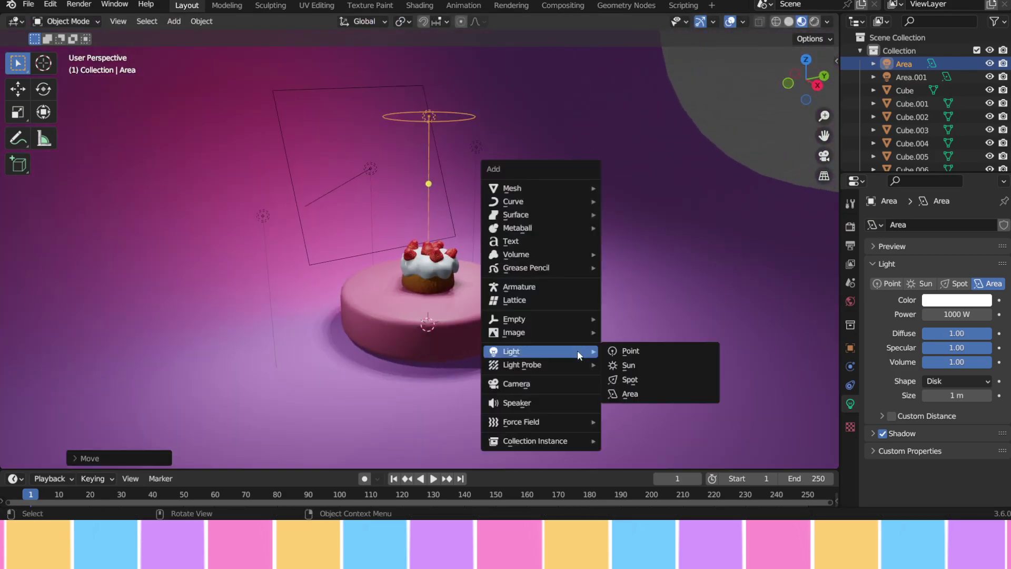
left_click(629, 395)
key("g")
key("y")
key("x")
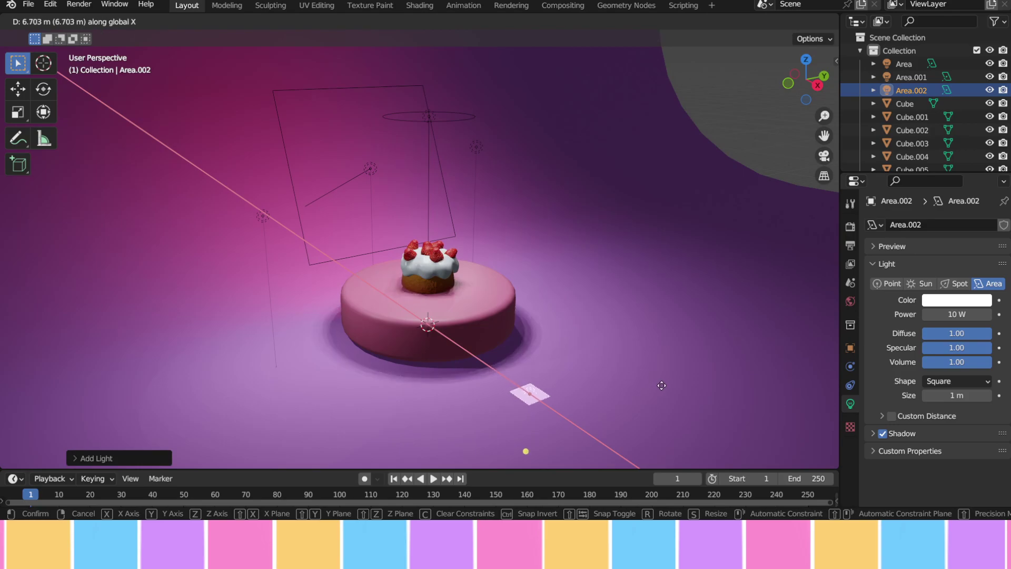
left_click(656, 382)
- Raise the new front area light along Z and rotate it about 75 degrees around Y to face the cake
key("g")
key("z")
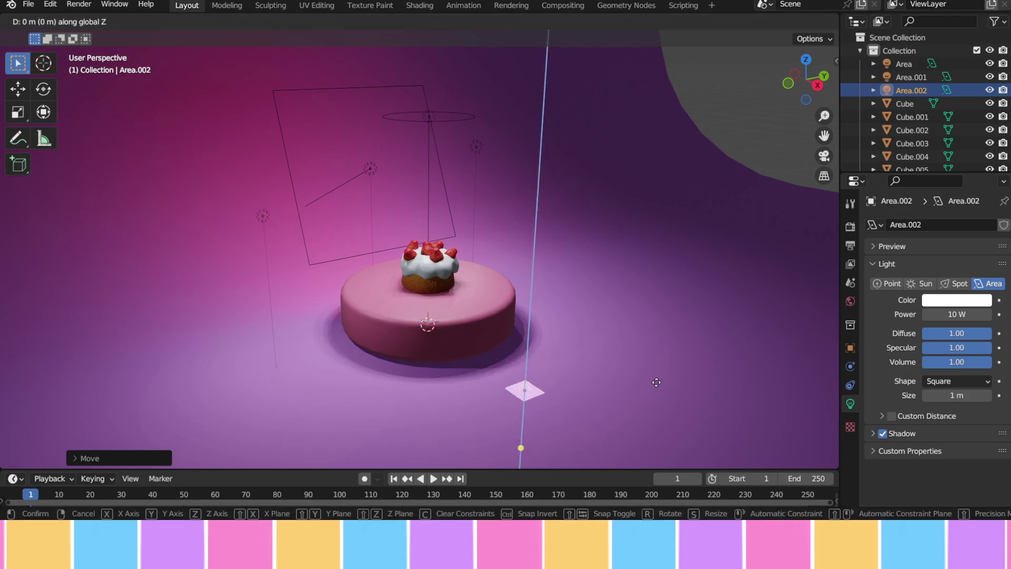
left_click(655, 306)
middle_click_drag(653, 300, 627, 280)
key("r")
key("y")
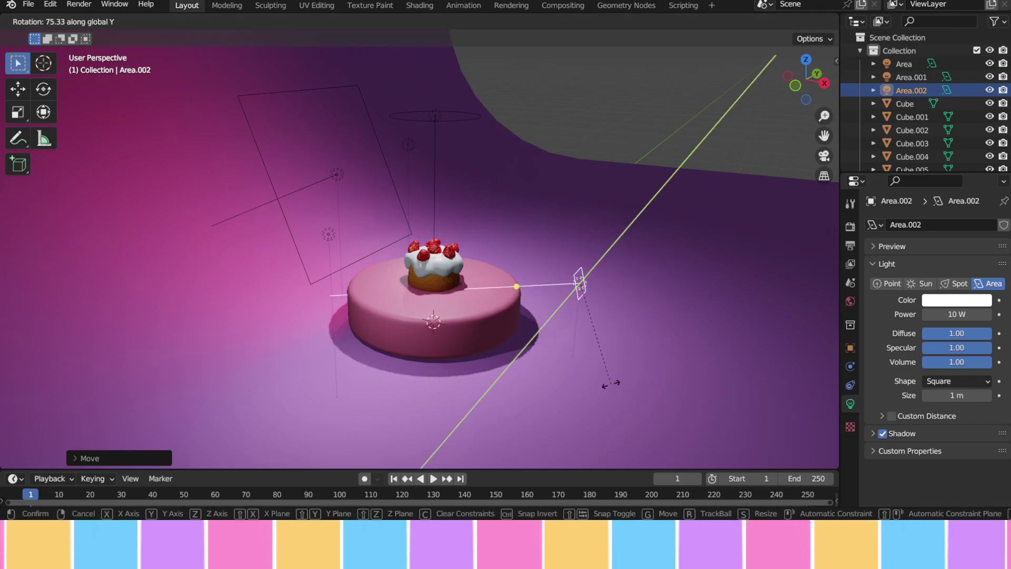
left_click(628, 346)
- Lower the front area light along Z and readjust its tilt around Y toward the cake
middle_click_drag(627, 346, 581, 343)
key("z")
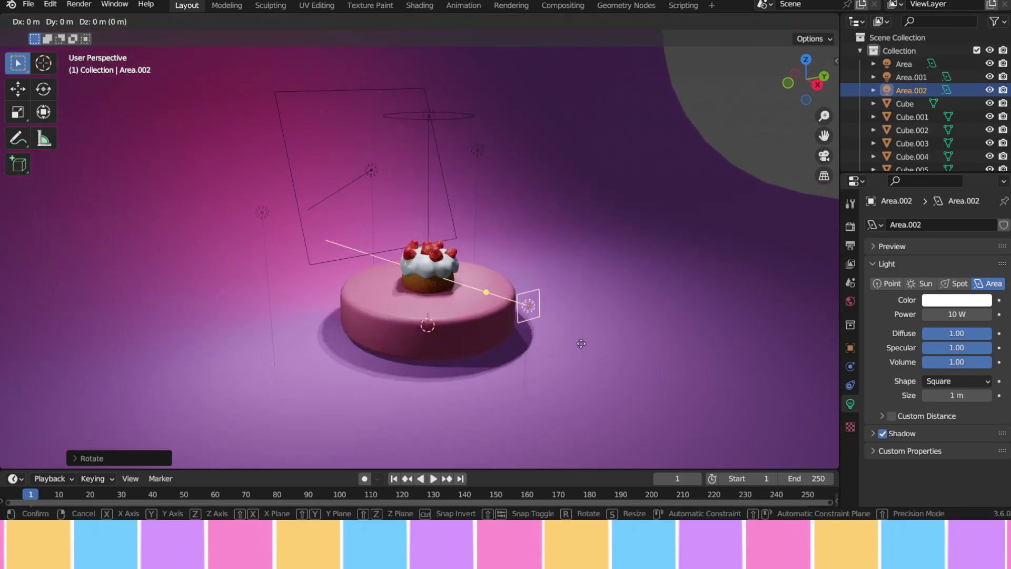
left_click(582, 374)
key("r")
key("y")
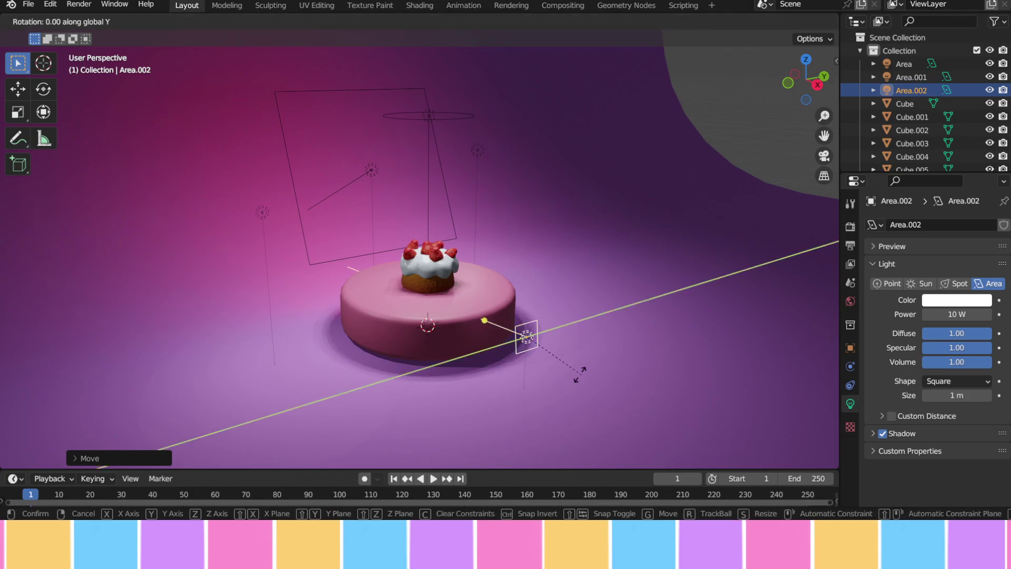
left_click(553, 348)
- Scale up the front area light and set its Power to 100 W
middle_click_drag(553, 349, 510, 347)
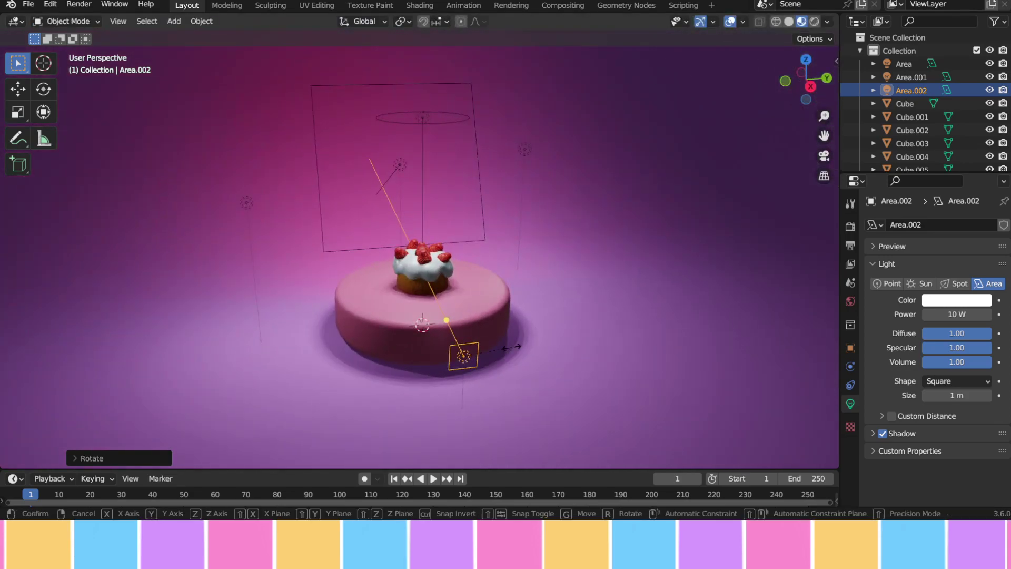
key("s")
left_click(664, 368)
middle_click_drag(606, 345, 591, 340)
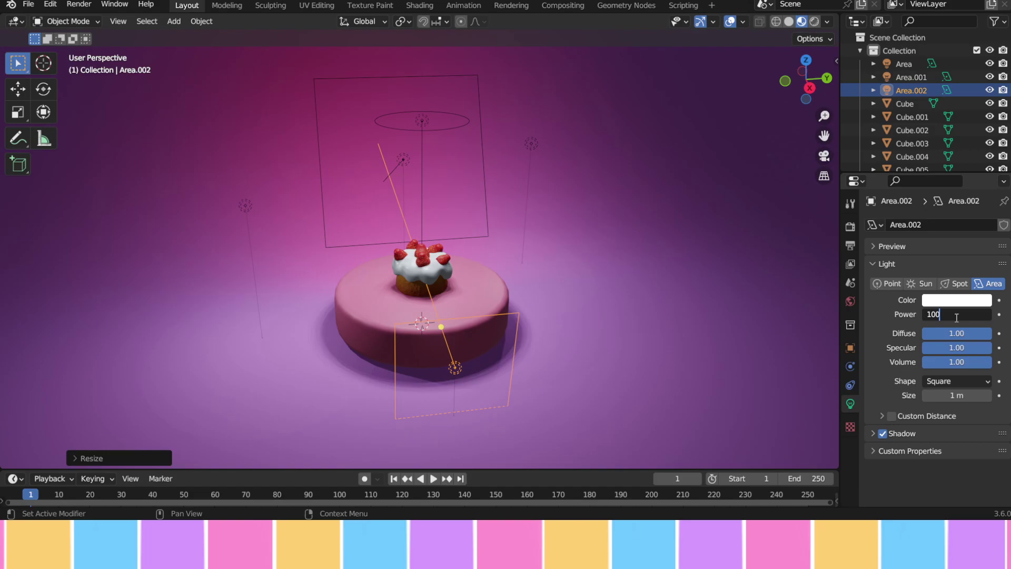
key("Return")
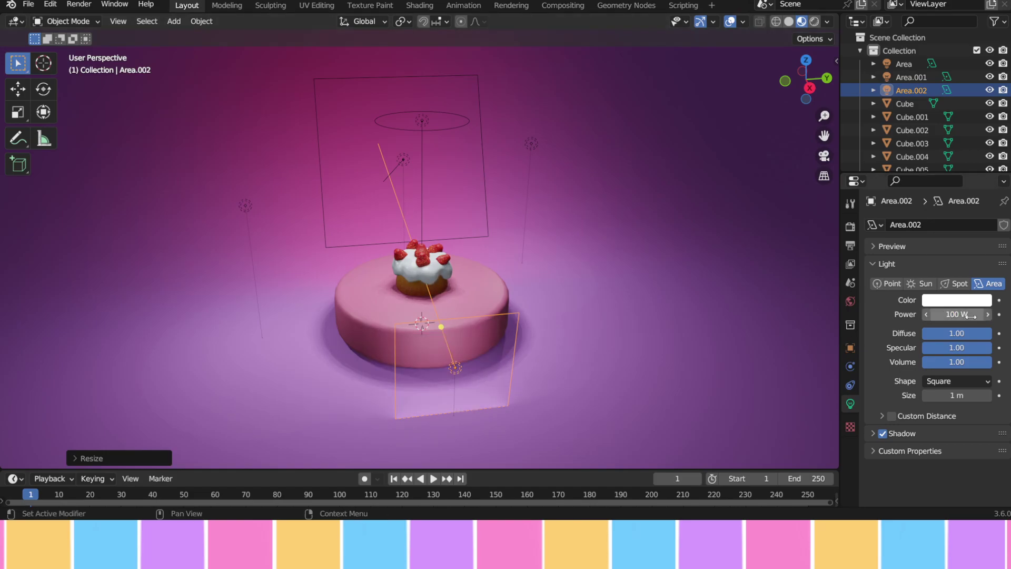
- Set the front area light's Power to 200 W and check the effect on the cake
scroll(664, 269, "up", 3)
middle_click_drag(696, 281, 662, 287)
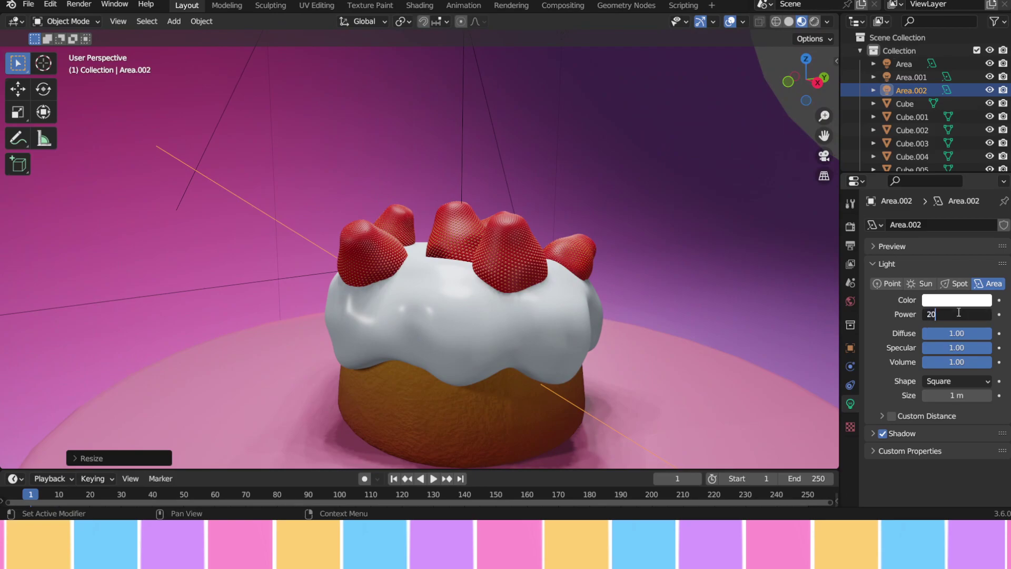
type("0")
key("Return")
middle_click_drag(748, 287, 718, 298)
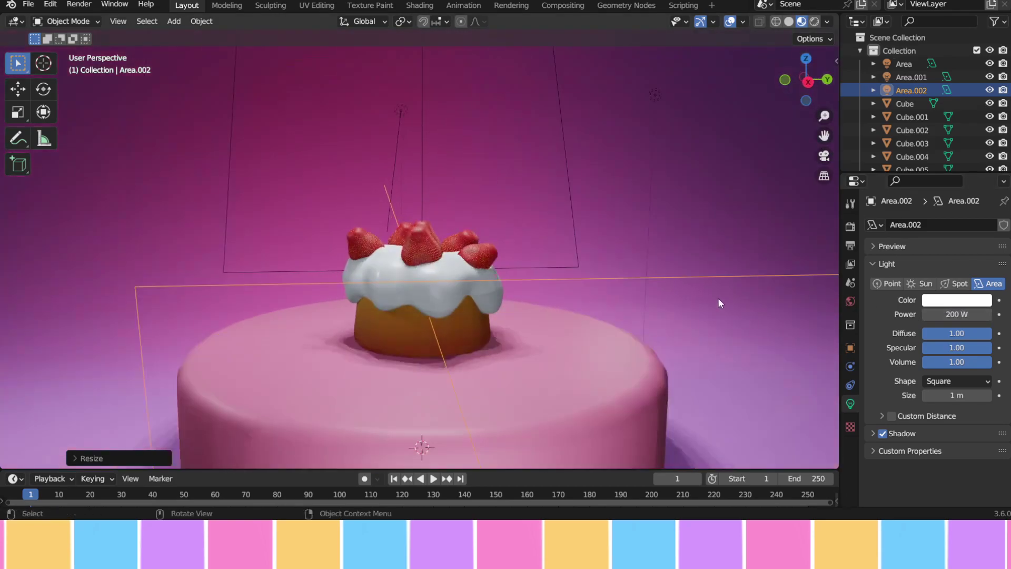
- Raise the front area light slightly along Z and adjust its rotation around Y
scroll(719, 298, "down", 5)
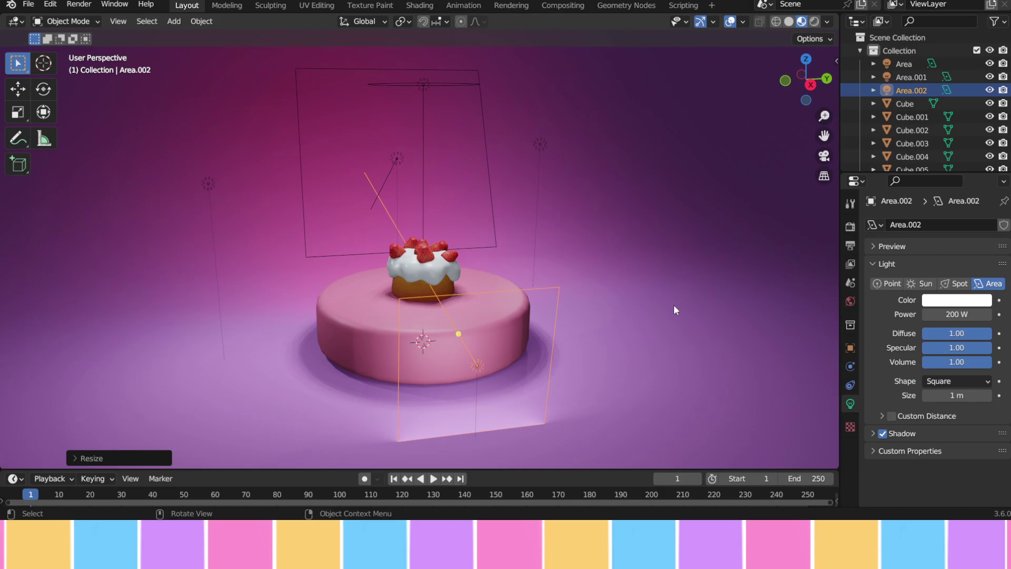
key("g")
key("z")
left_click(672, 289)
key("r")
key("y")
left_click(671, 270)
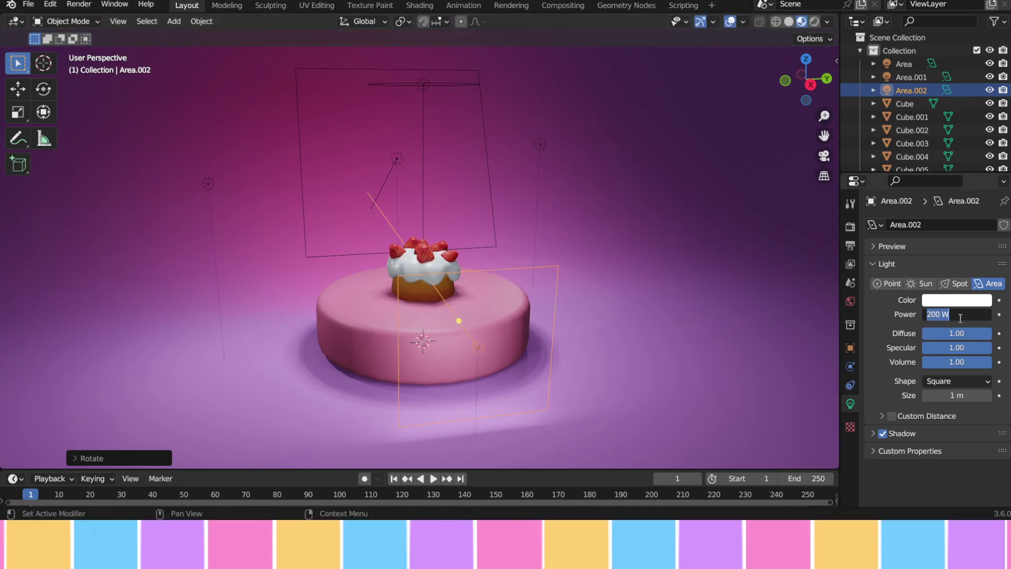
- Try the front area light at a Power of 300 W and at 500 W
left_click(960, 318)
type("300")
key("Return")
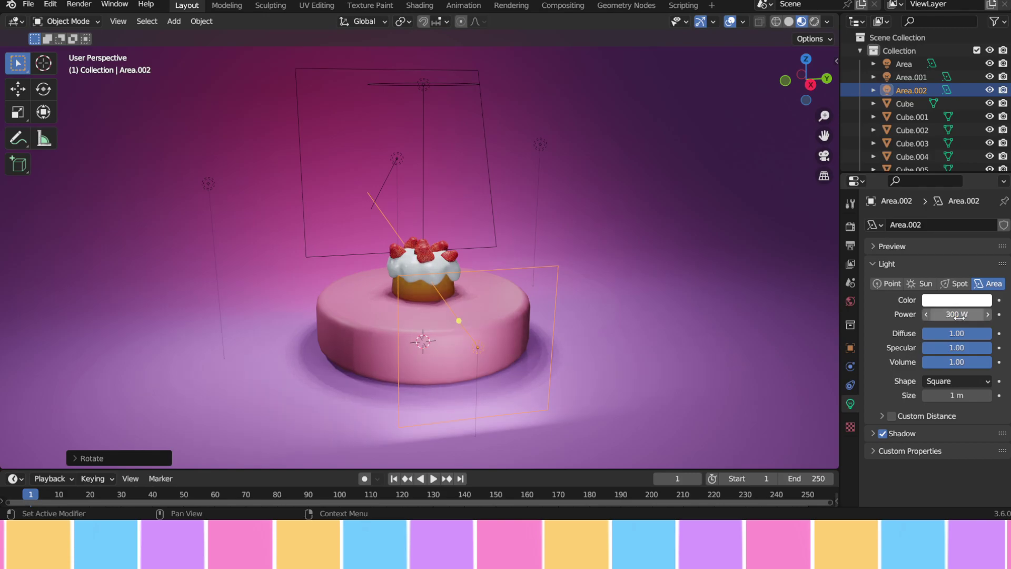
key("Return")
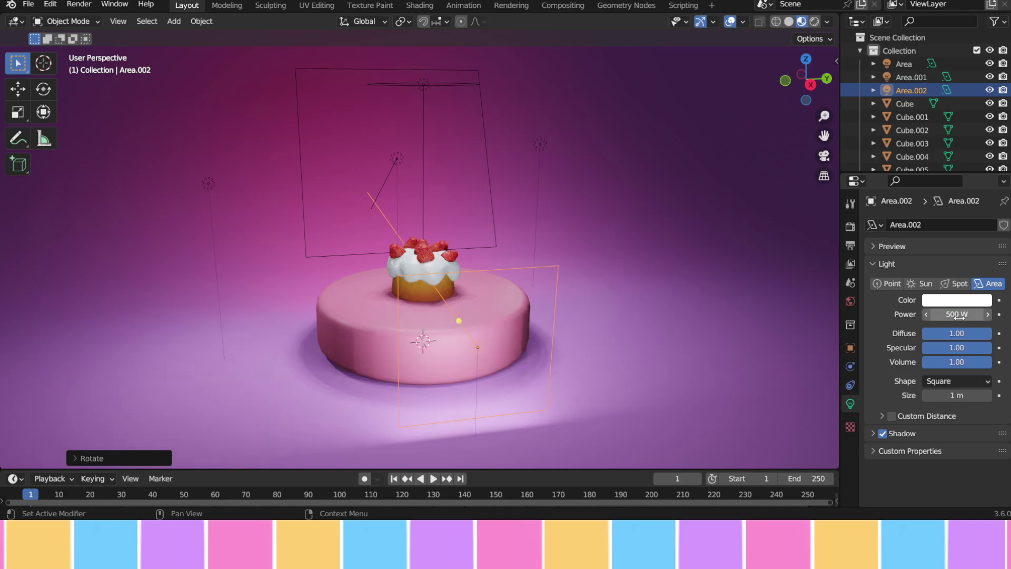
middle_click_drag(744, 307, 717, 315)
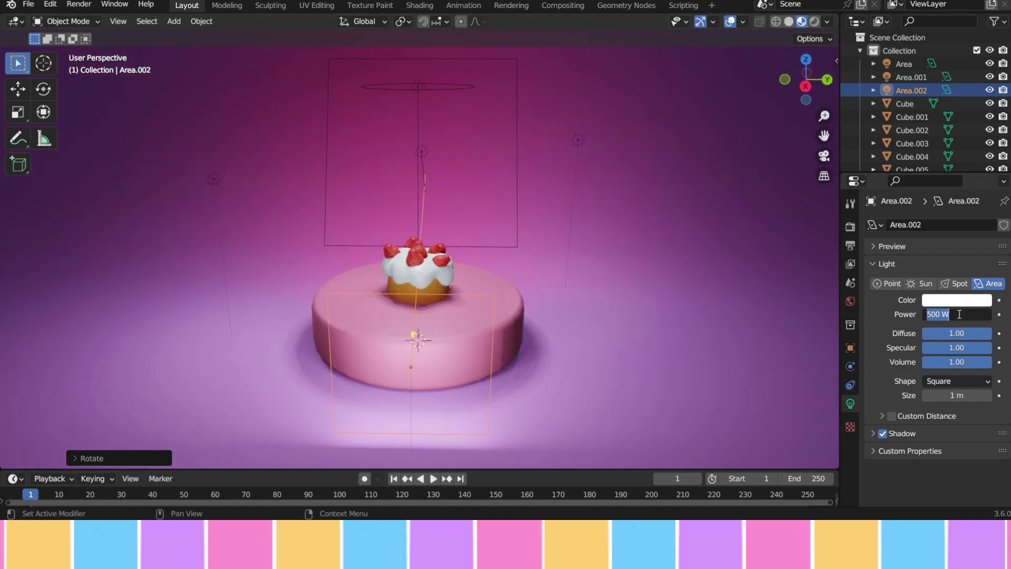
- Set the front area light's Power to 250 W
key("Return")
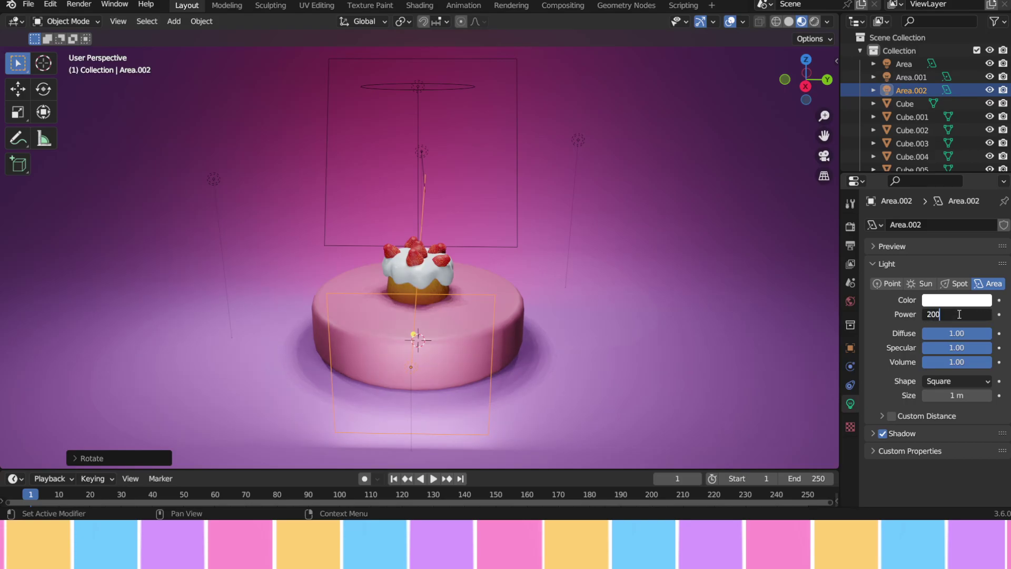
type("0")
key("Return")
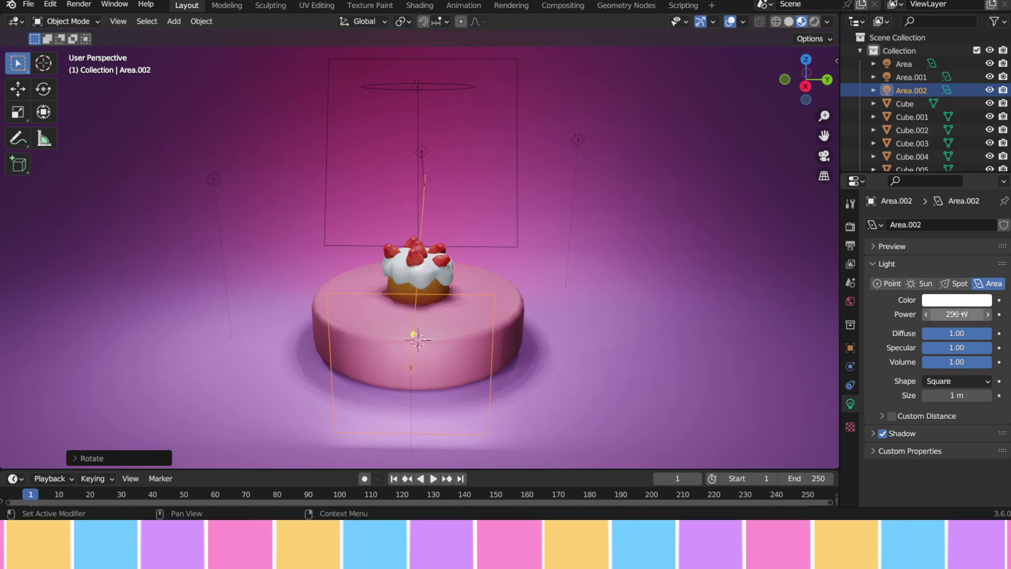
- Move the front area light slightly farther from the cake along X
middle_click_drag(526, 258, 586, 270)
middle_click_drag(501, 324, 573, 340)
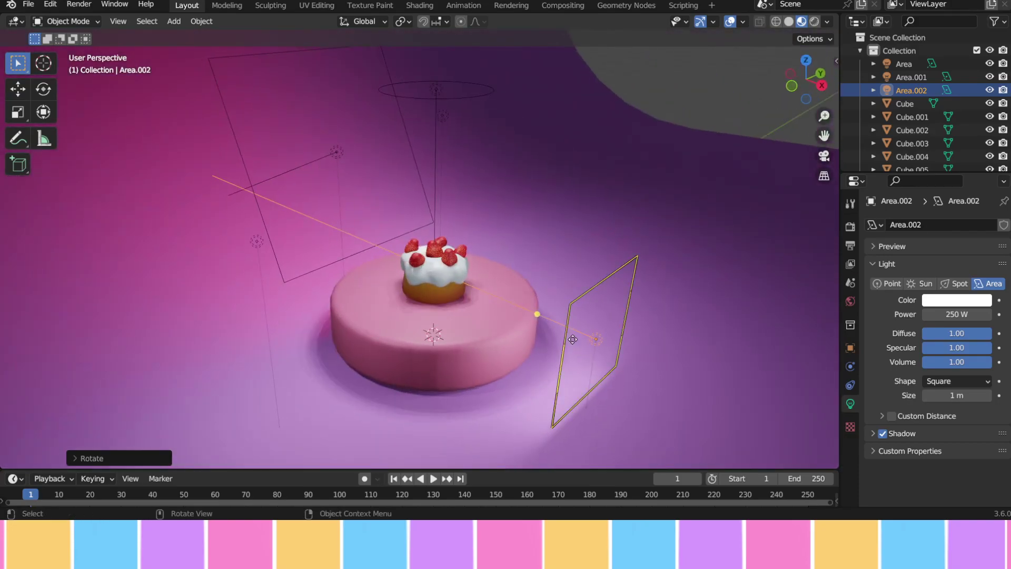
key("g")
key("x")
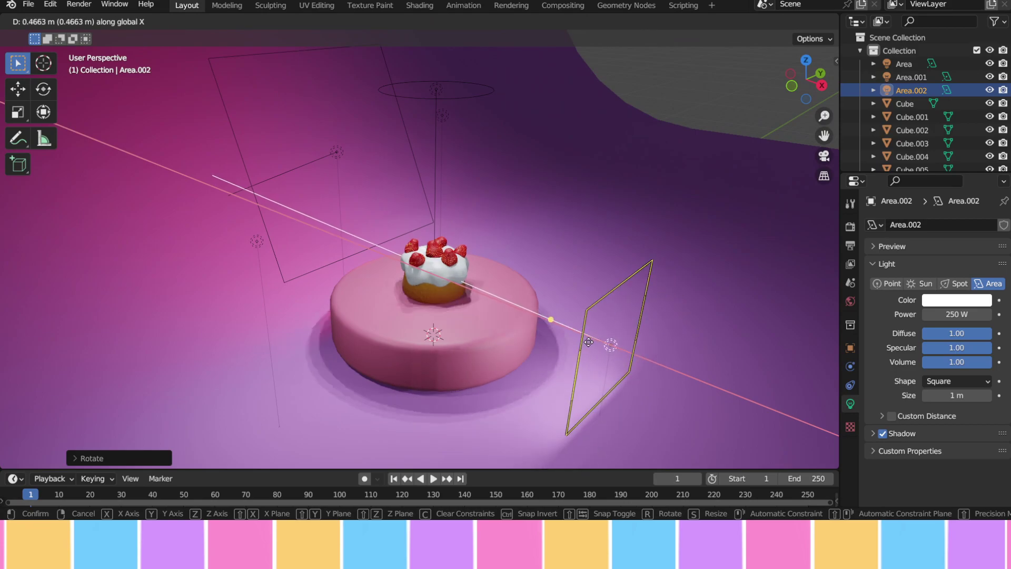
left_click(580, 332)
- Change the front area light's Shape to Disk
middle_click_drag(618, 353, 602, 342)
left_click(969, 385)
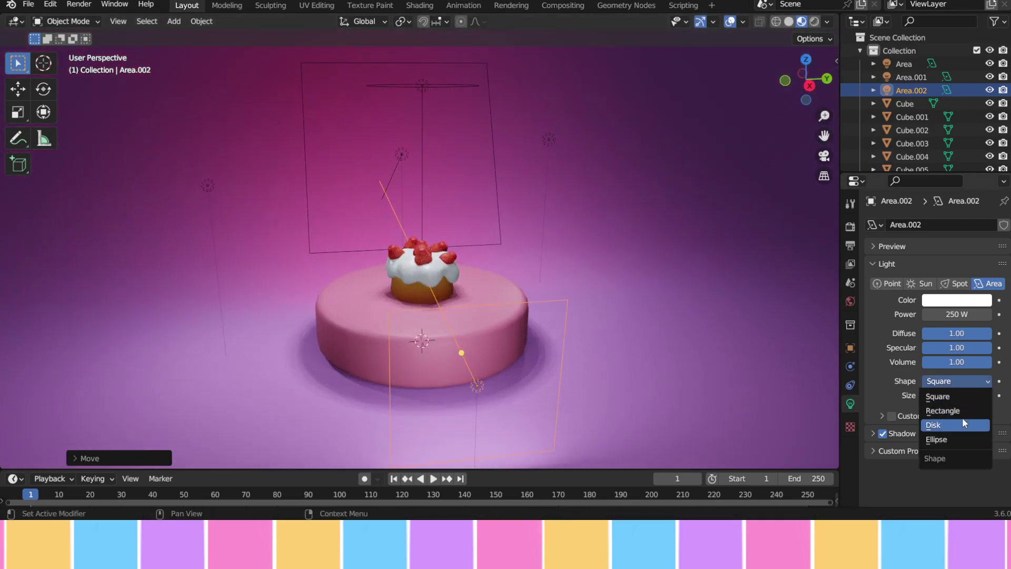
left_click(962, 418)
- Add a third point light at the cake stand and raise it along Z
middle_click_drag(718, 356, 631, 332)
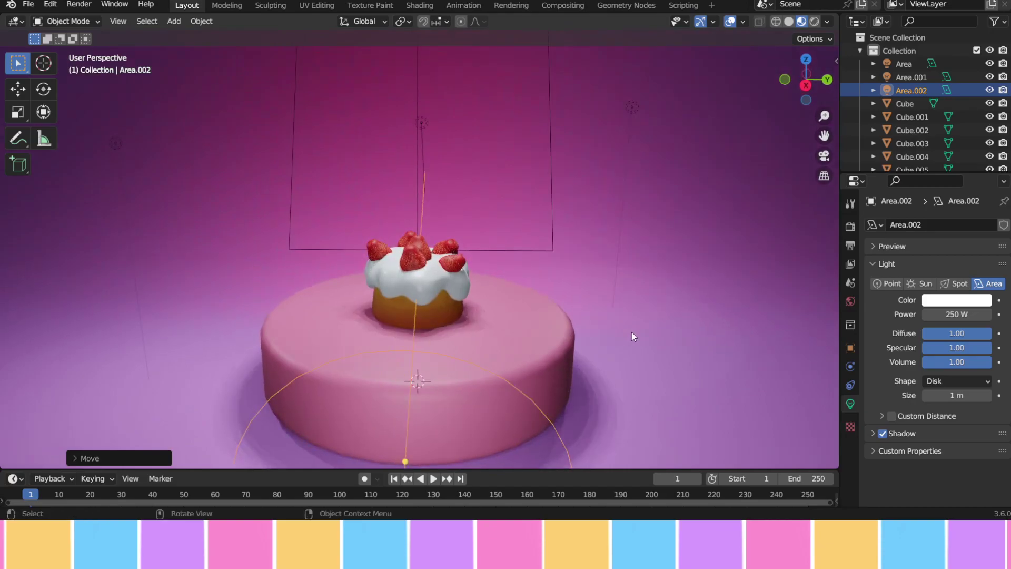
scroll(631, 332, "up", 5)
scroll(624, 334, "down", 5)
scroll(621, 335, "up", 2)
mouse_move(621, 336)
middle_mouse_down()
mouse_move(598, 352)
mouse_move(650, 336)
mouse_move(734, 361)
mouse_move(603, 352)
mouse_move(626, 349)
middle_mouse_up()
scroll(626, 350, "down", 6)
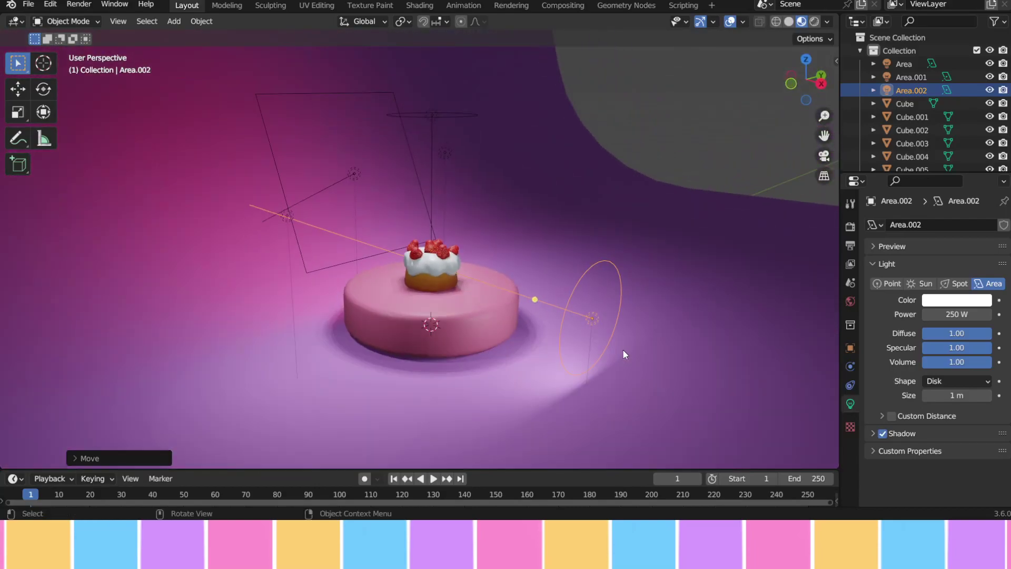
key("shift+a")
mouse_move(624, 349)
left_click(689, 349)
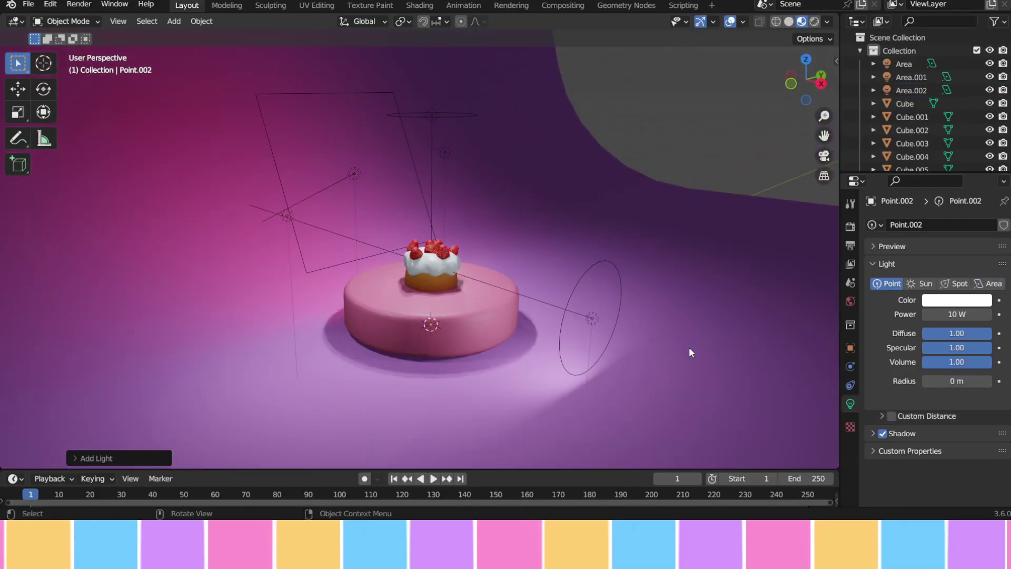
key("g")
key("z")
left_click(694, 301)
- Move the new point light forward along X and fine-tune its height along Z
key("g")
key("x")
left_click(734, 303)
key("g")
key("z")
left_click(731, 291)
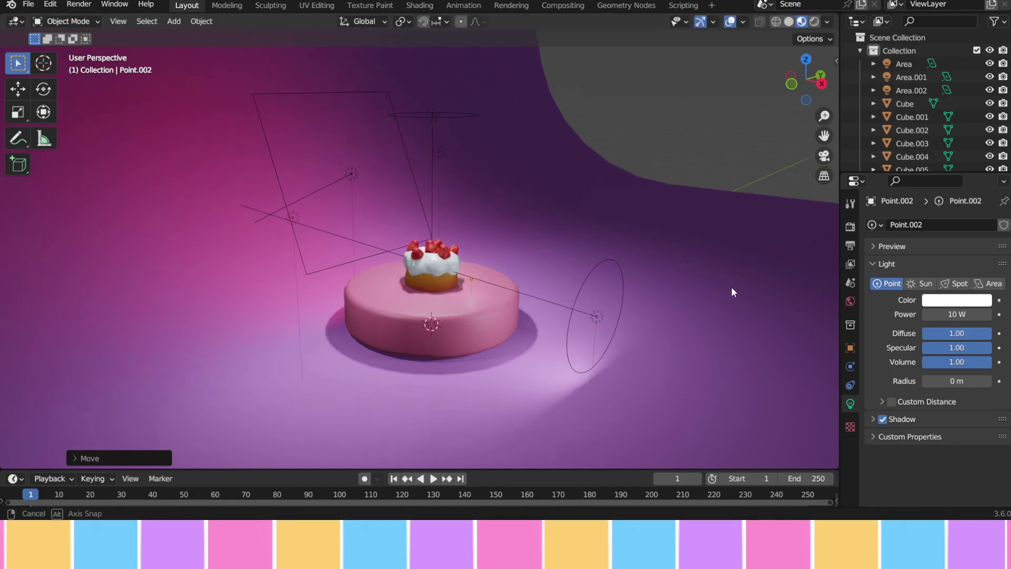
- Try powers of 500 W and 50 W on the new point light in front of the cake
double_click(956, 310)
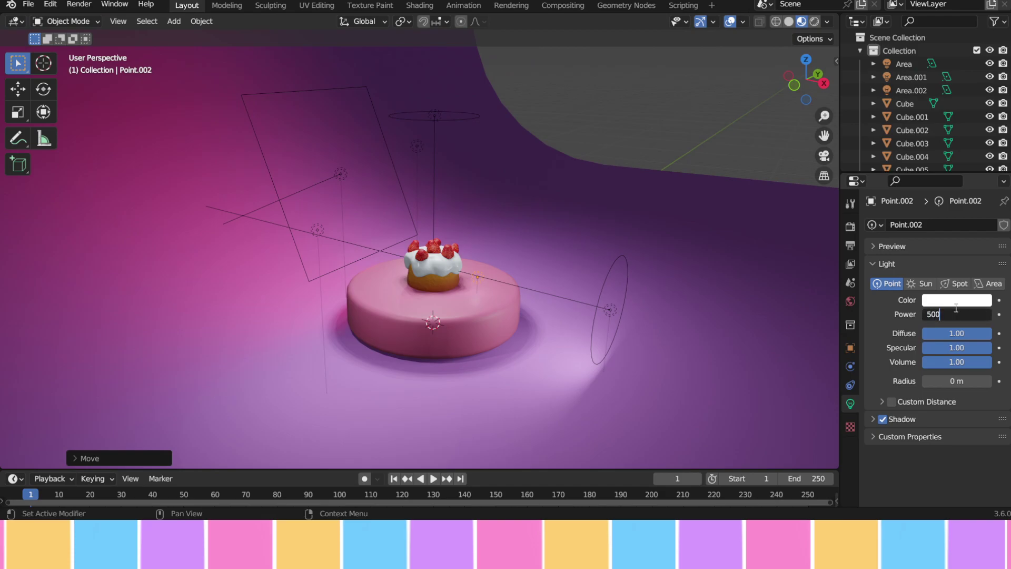
key("Return")
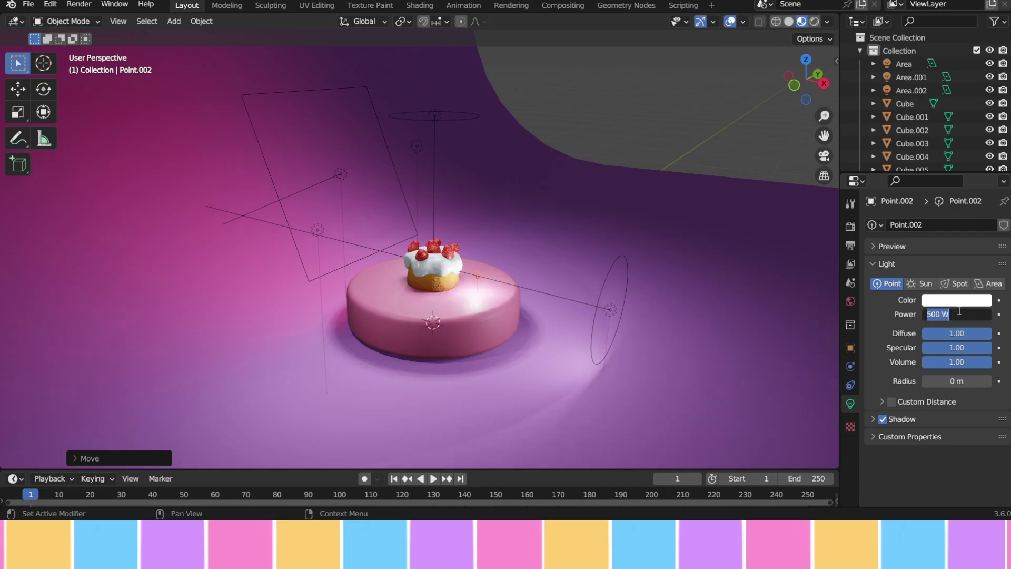
key("Return")
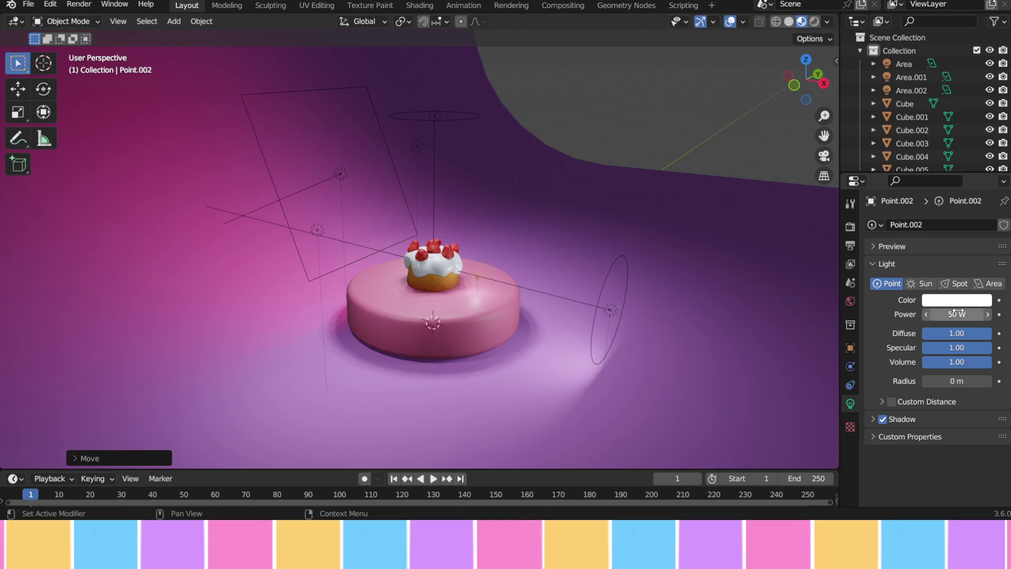
middle_click_drag(676, 295, 646, 322)
scroll(577, 303, "up", 3)
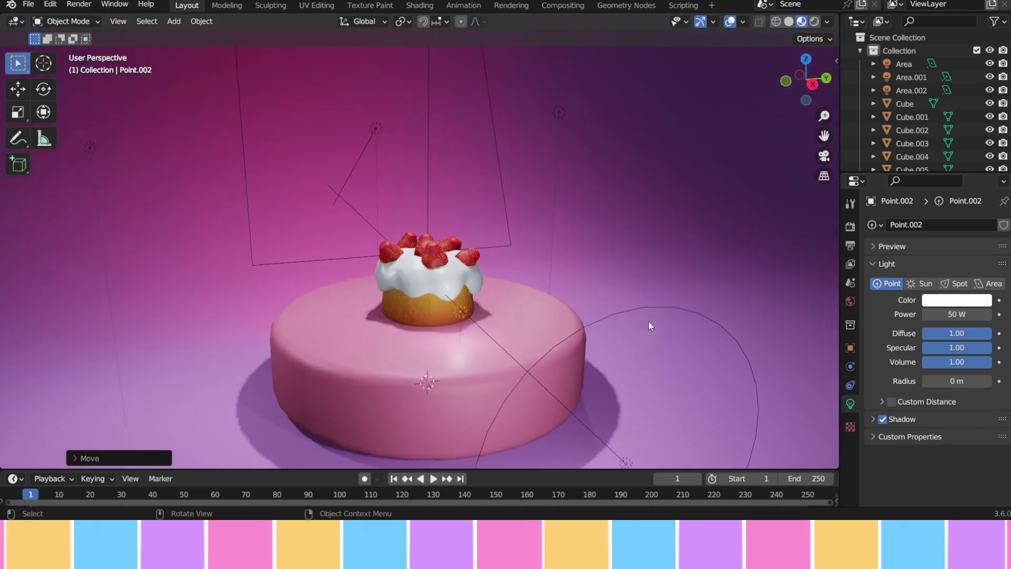
- Reduce the front point light's power, trying 35 W and settling on 25 W
left_click(972, 316)
type("35")
key("Return")
left_click(968, 319)
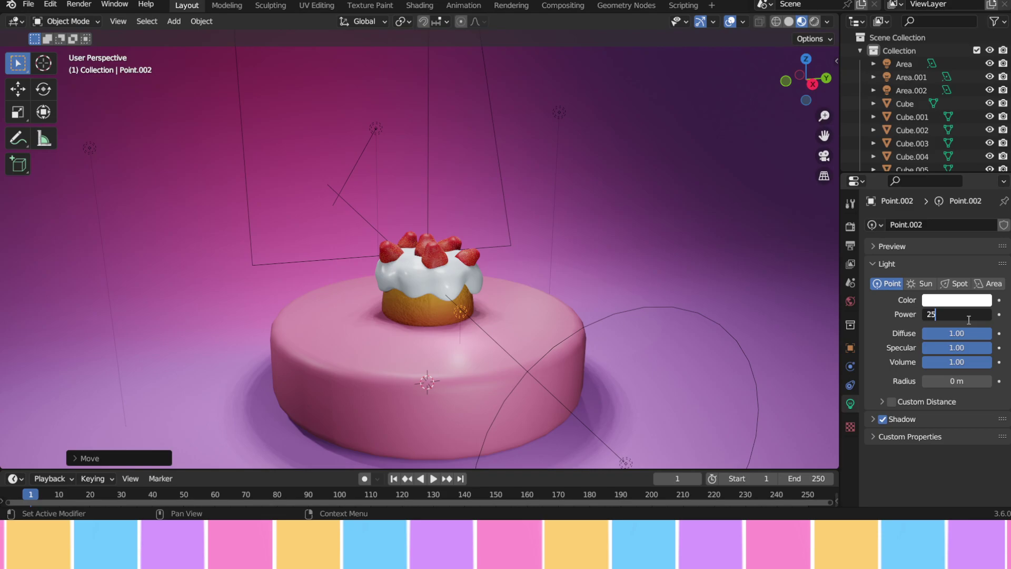
key("Return")
key("Return")
- Examine how the lights fall on the cake and stand from several angles and distances
middle_click_drag(808, 267, 578, 251)
left_click(655, 257)
middle_click_drag(657, 257, 590, 265)
scroll(409, 332, "up", 4)
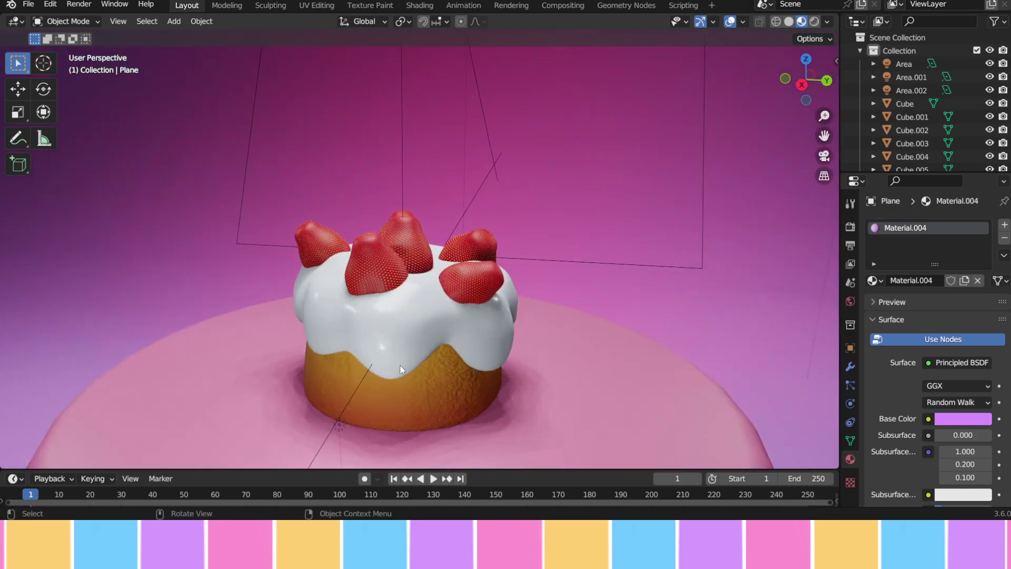
middle_click_drag(468, 366, 529, 377)
scroll(633, 399, "down", 3)
scroll(549, 369, "down", 3)
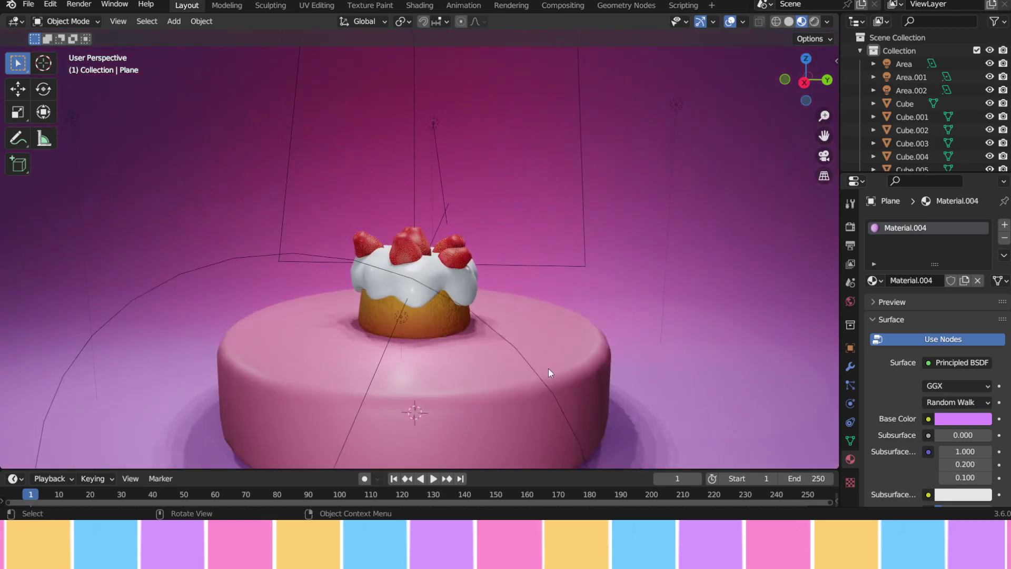
- Shift the icing material's base color slightly toward a cool blue-lavender tint
middle_click_drag(501, 333, 422, 285)
left_click(421, 285)
scroll(508, 314, "up", 5)
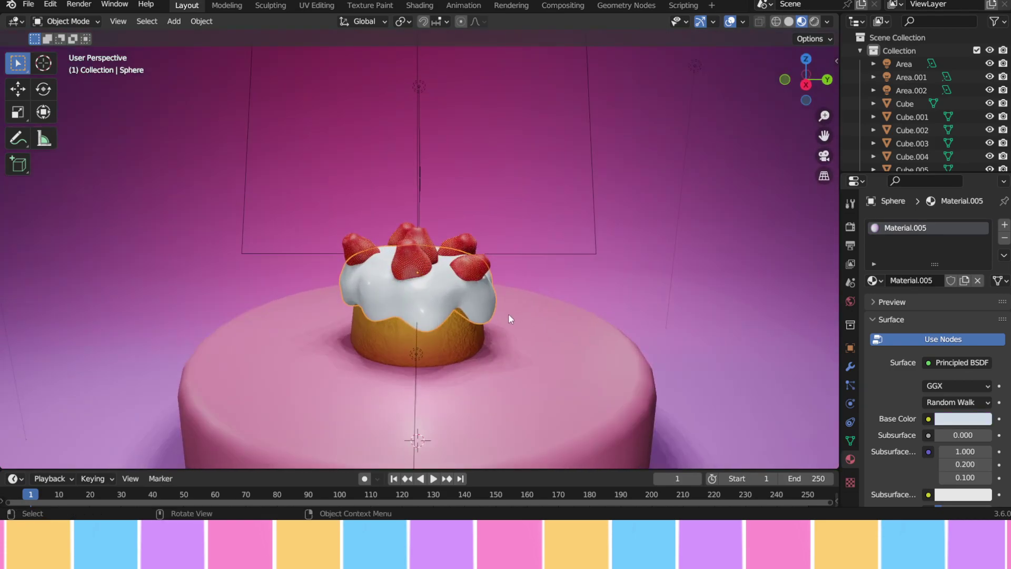
left_click(943, 418)
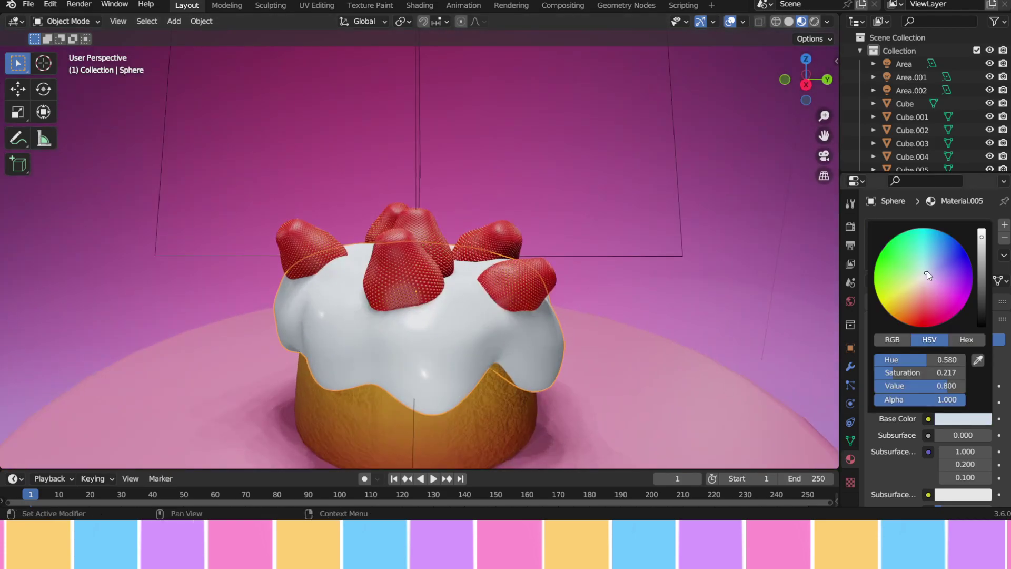
left_click_drag(924, 273, 931, 271)
left_click(652, 307)
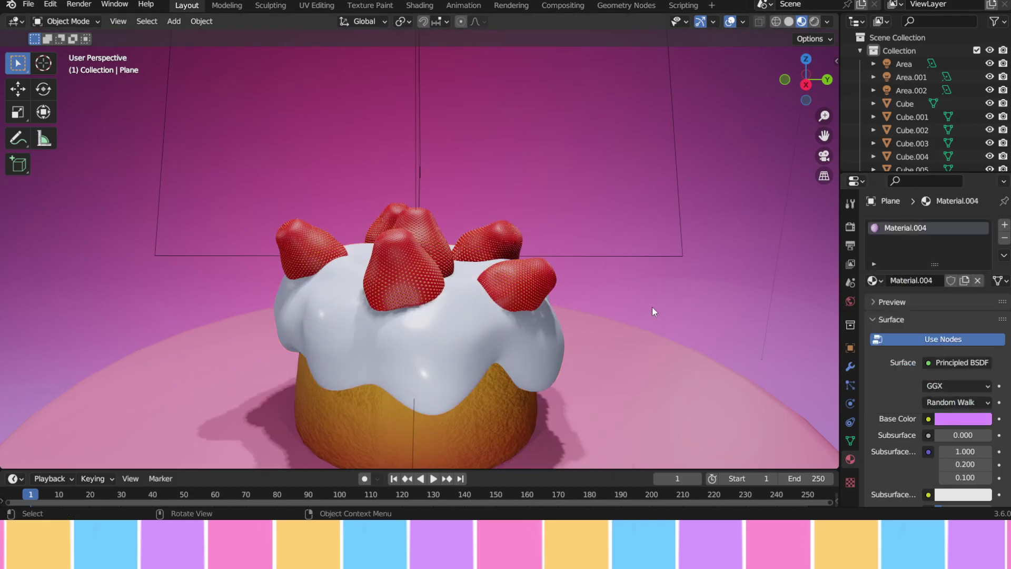
- Try 1000 W on the first point light at the cake's side and settle on a power of 750 W
scroll(618, 312, "down", 8)
middle_click_drag(544, 321, 605, 137)
left_click(609, 120)
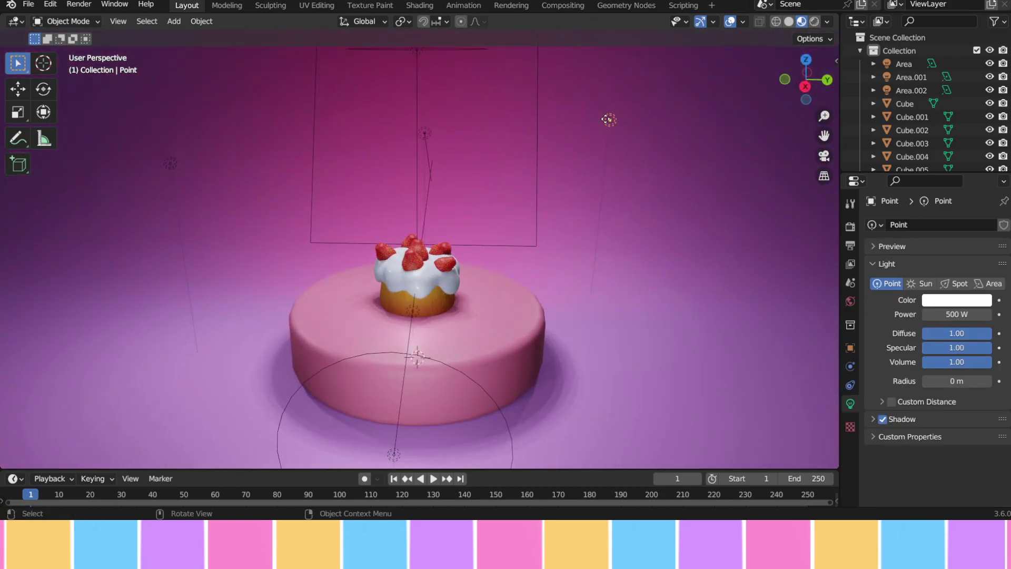
left_click(956, 315)
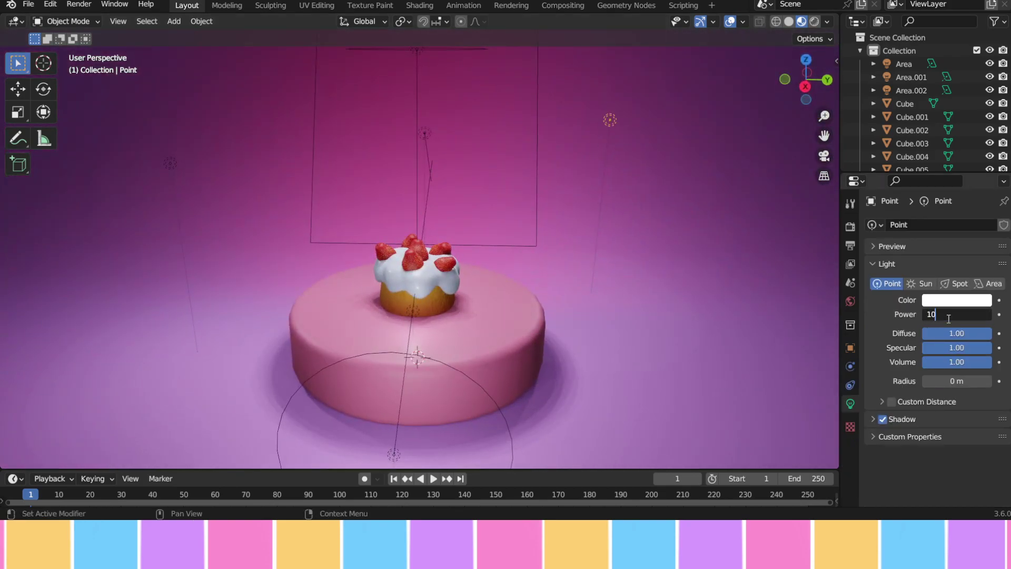
type("1000")
key("Return")
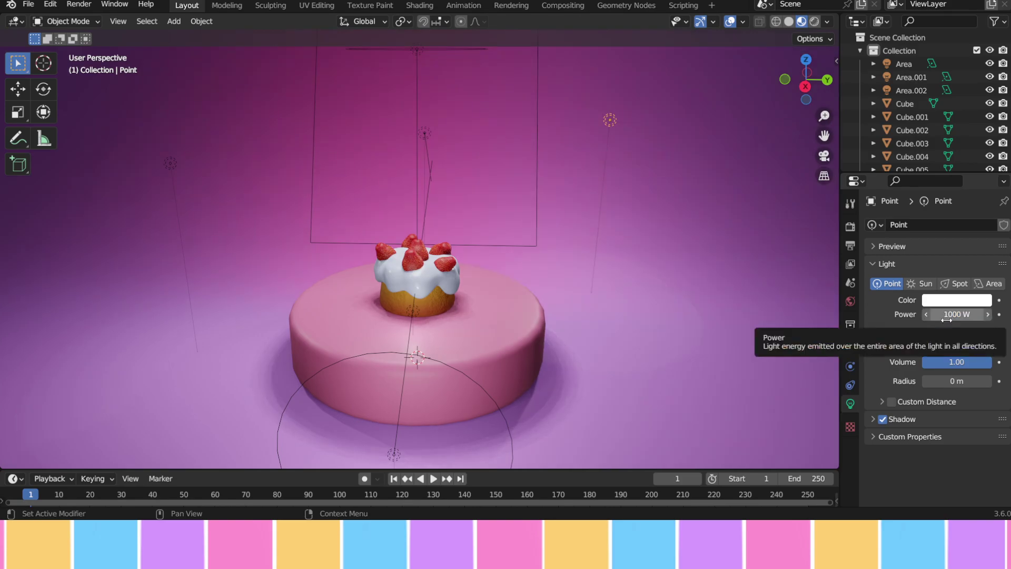
left_click(946, 319)
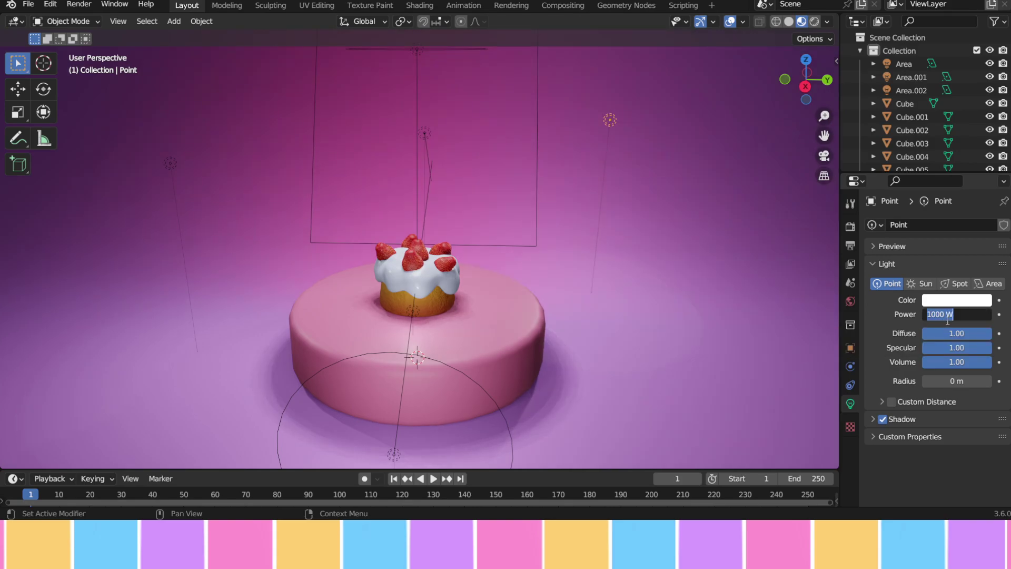
type("750")
key("Return")
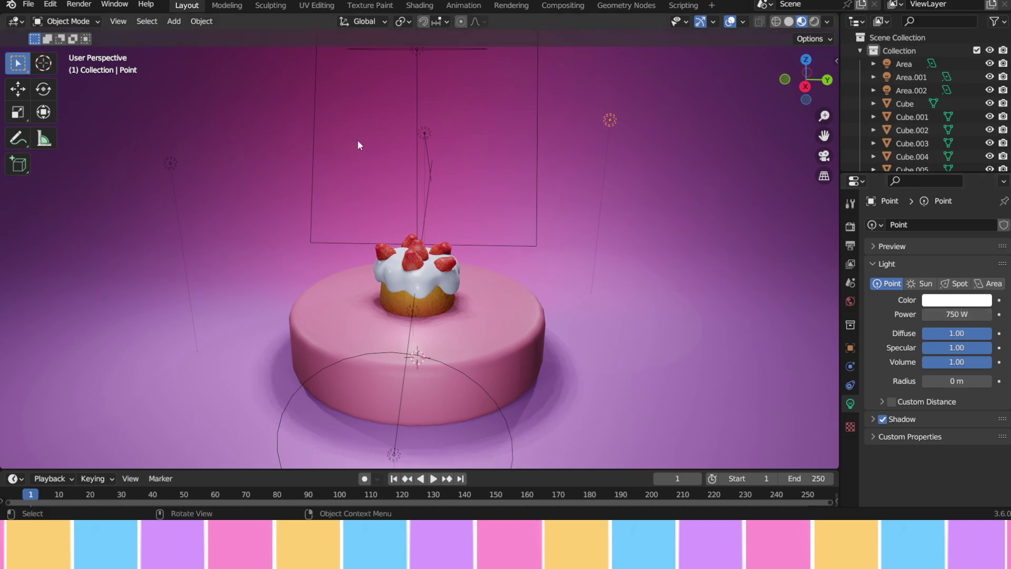
- Set the power of the point light on the cake's opposite side to 750 W
left_click(171, 162)
left_click_drag(930, 317, 928, 317)
left_click(944, 315)
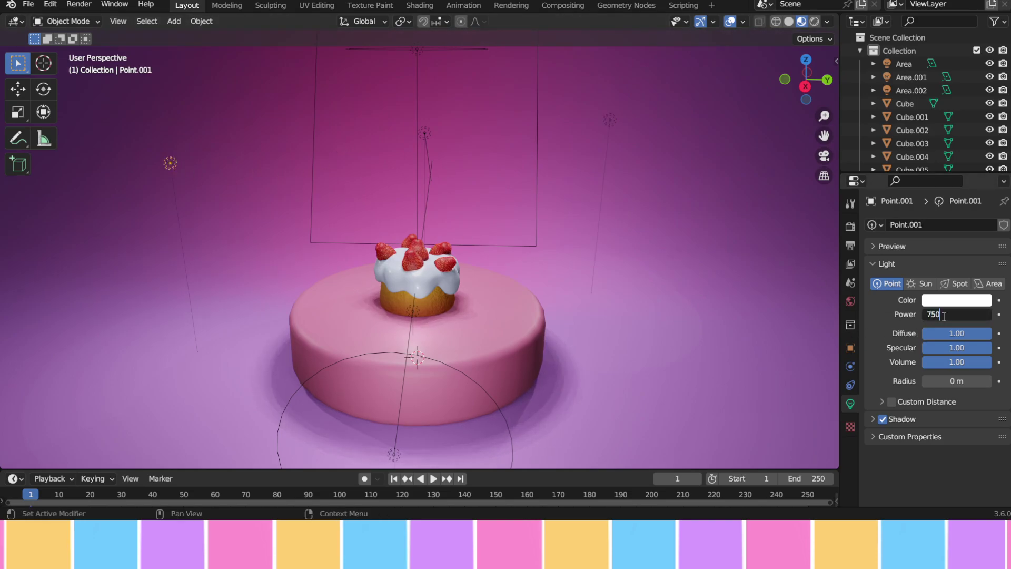
type("750")
key("Return")
- Change the cake stand's base color to a stronger magenta pink with hue 0.947 and saturation 0.887
middle_click_drag(514, 223, 526, 318)
left_click(526, 318)
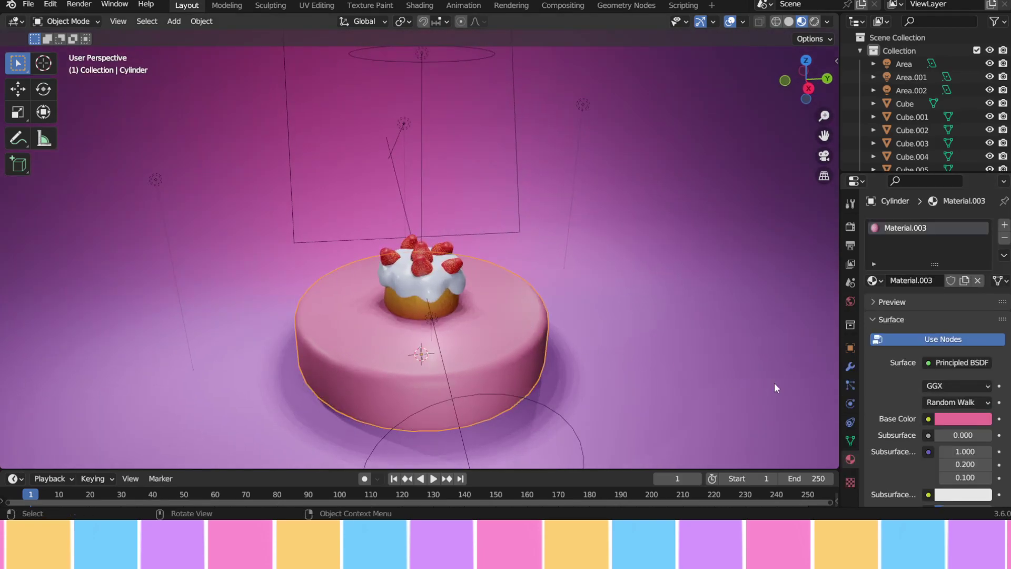
left_click(958, 419)
left_click_drag(931, 299, 938, 305)
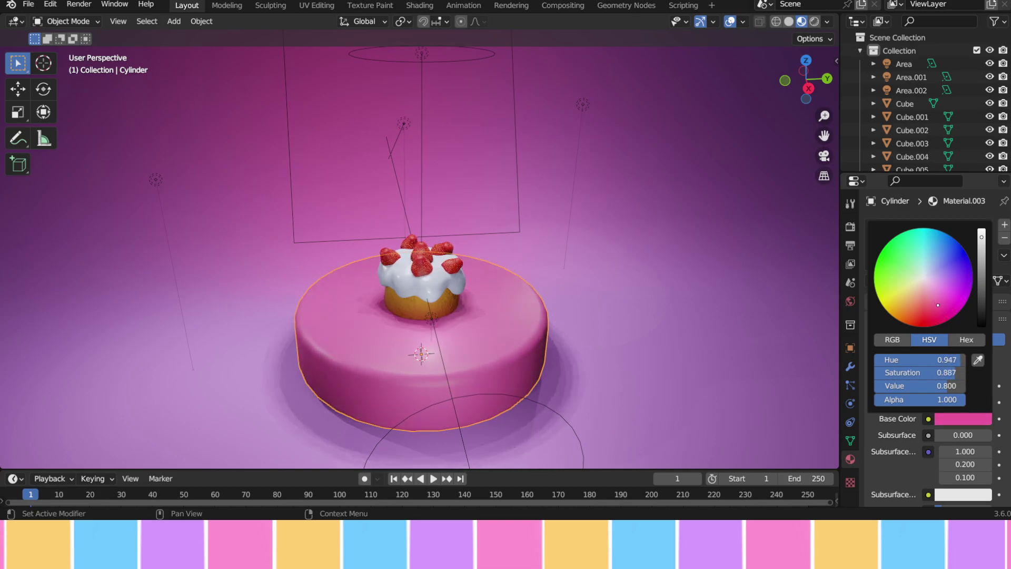
left_click(684, 292)
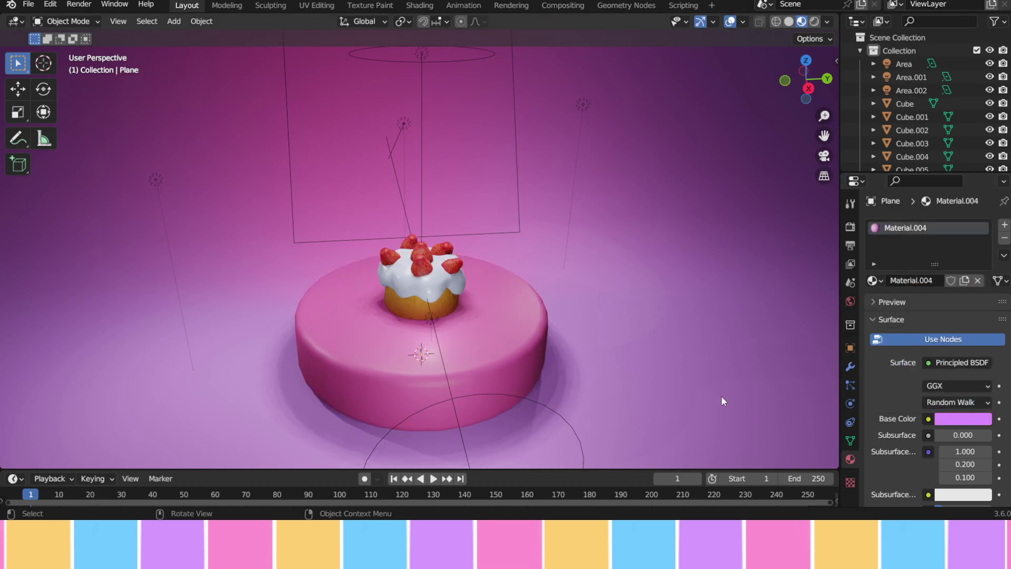
- Lower the cake stand material's roughness slightly to about 0.49
left_click(524, 319)
scroll(914, 433, "down", 4)
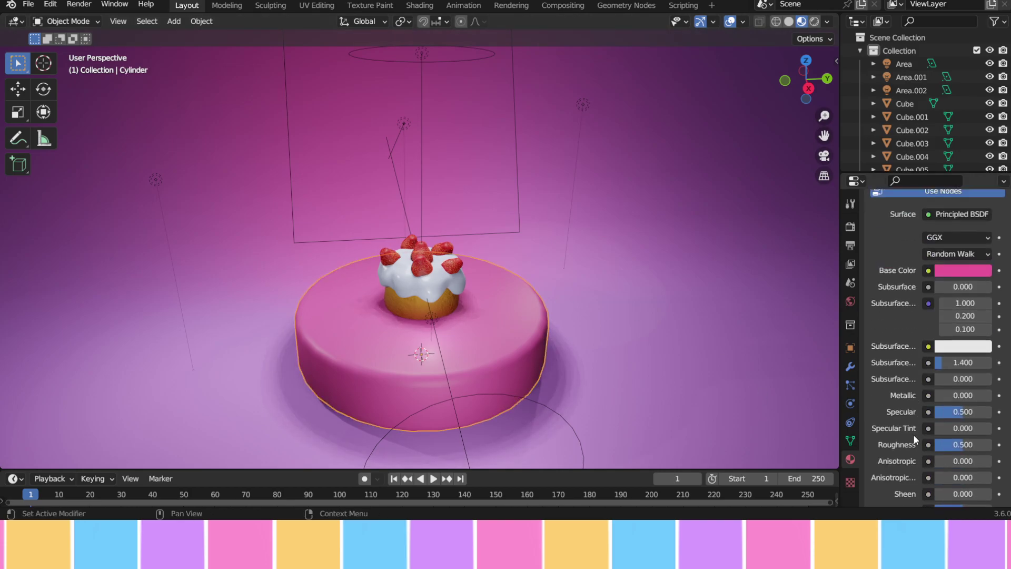
mouse_move(963, 444)
left_mouse_down()
mouse_move(950, 444)
mouse_move(963, 444)
left_mouse_up()
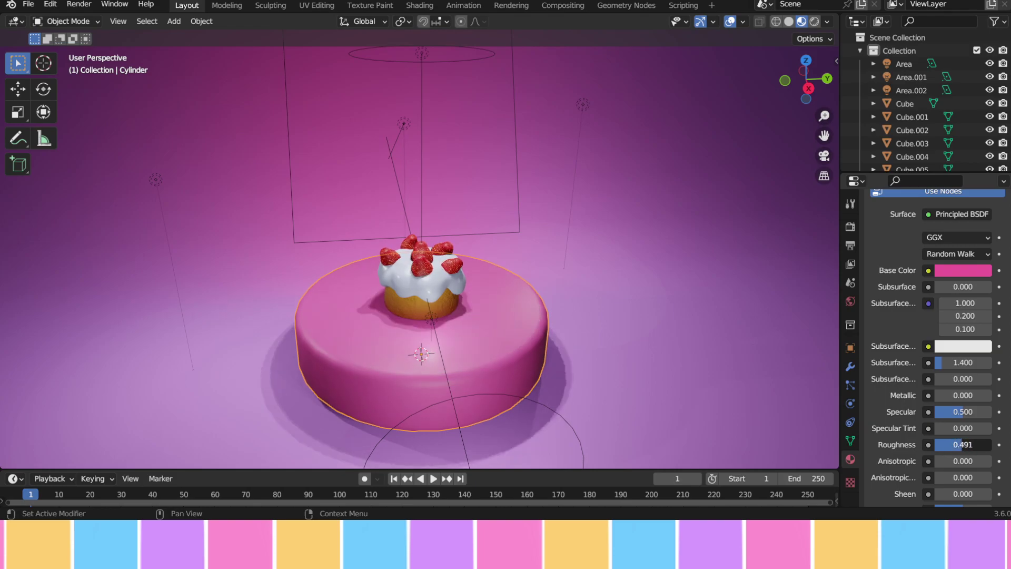
left_click(708, 368)
- Add a camera to the scene and bring the cake and stand back into close view
middle_click_drag(707, 369, 536, 338)
scroll(622, 363, "down", 5)
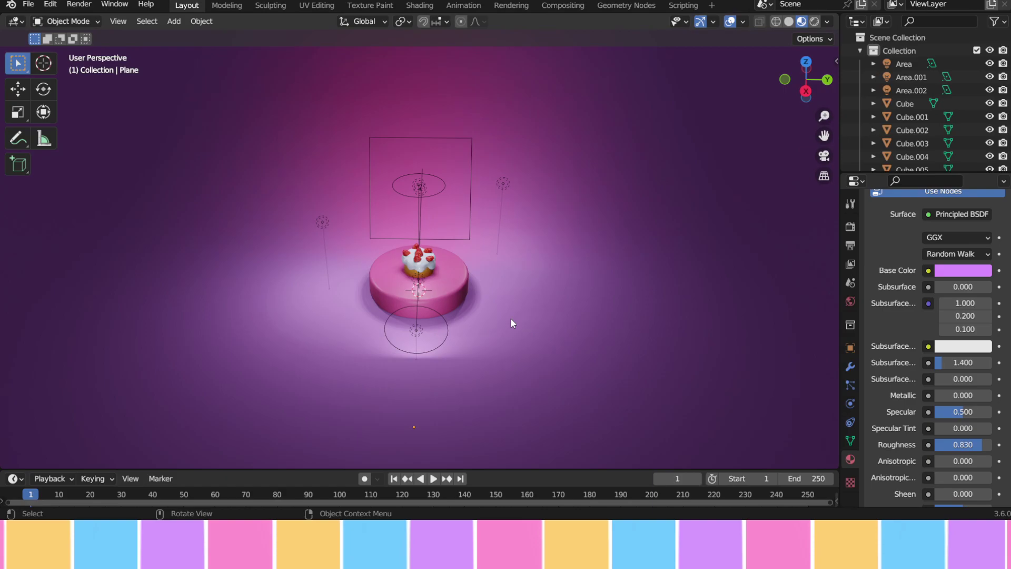
key("shift+a")
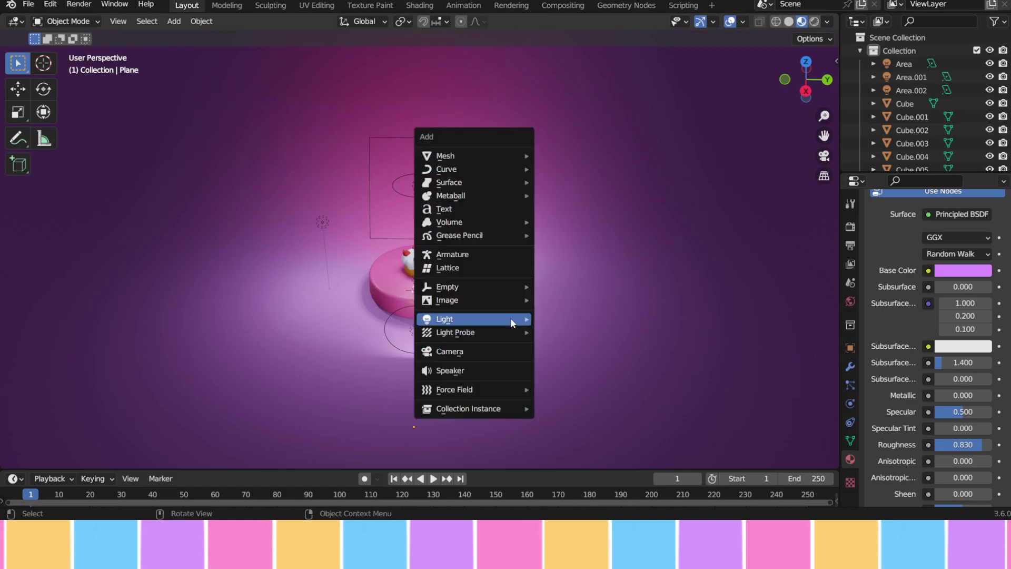
left_click(499, 348)
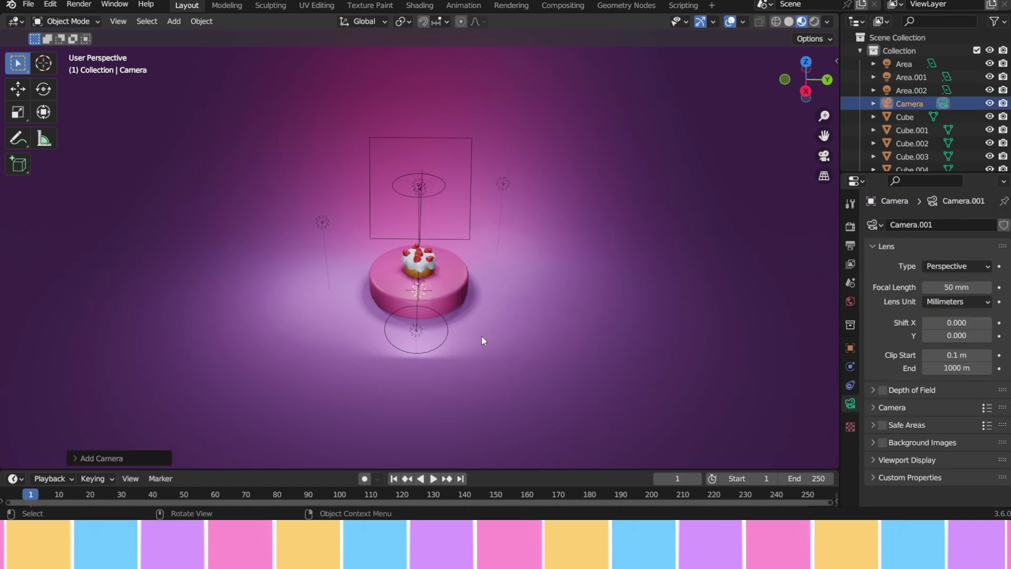
scroll(443, 293, "up", 5)
middle_click_drag(441, 296, 452, 298)
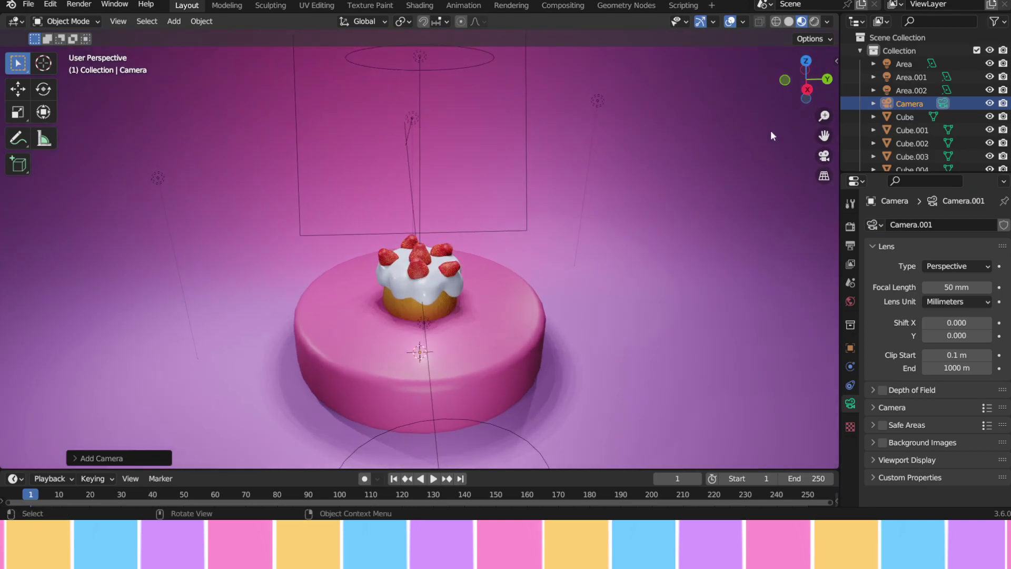
middle_click_drag(819, 133, 661, 169)
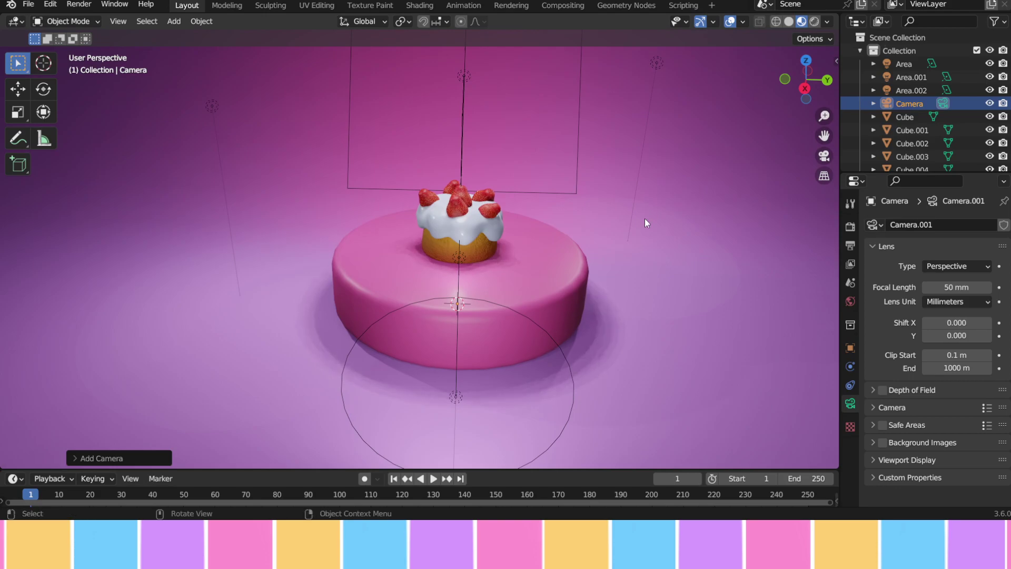
- Save the Blender file
left_click(28, 4)
left_click(79, 92)
- Set the roughness of the strawberries' red material to 0.830
middle_click_drag(383, 150, 782, 113)
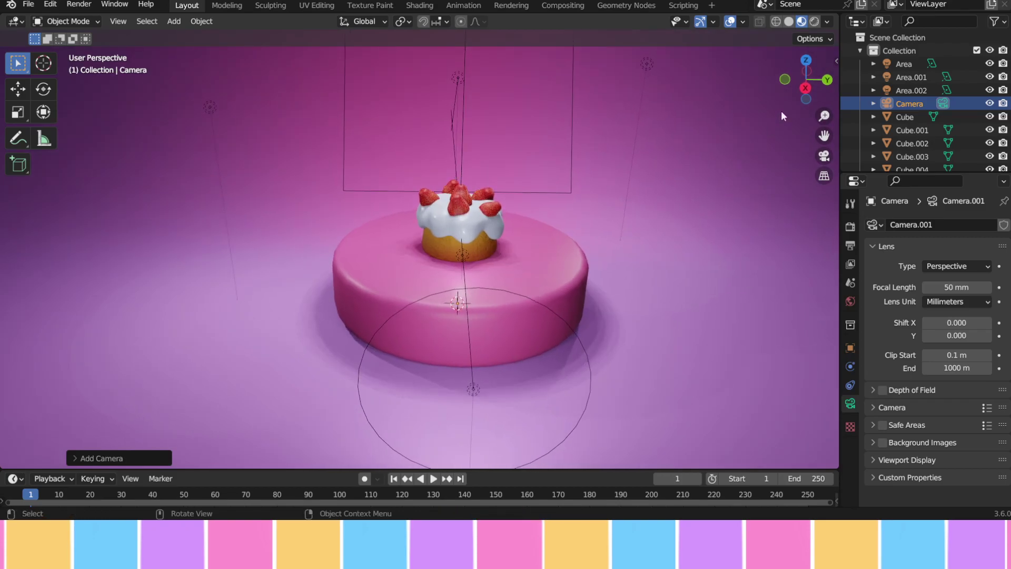
left_click(805, 87)
left_click_drag(808, 82, 777, 119)
scroll(533, 211, "up", 6)
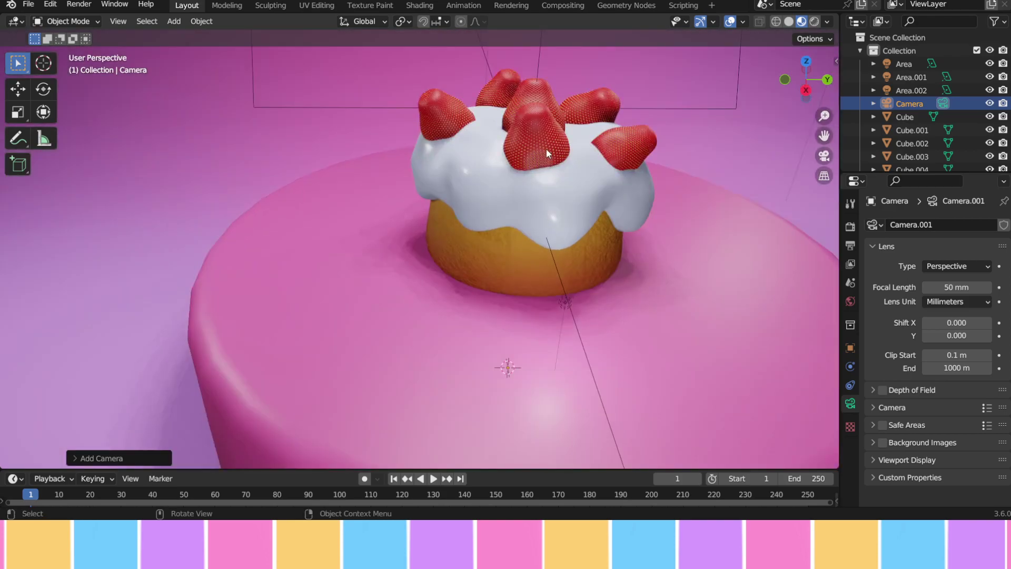
left_click(546, 147)
scroll(927, 409, "down", 6)
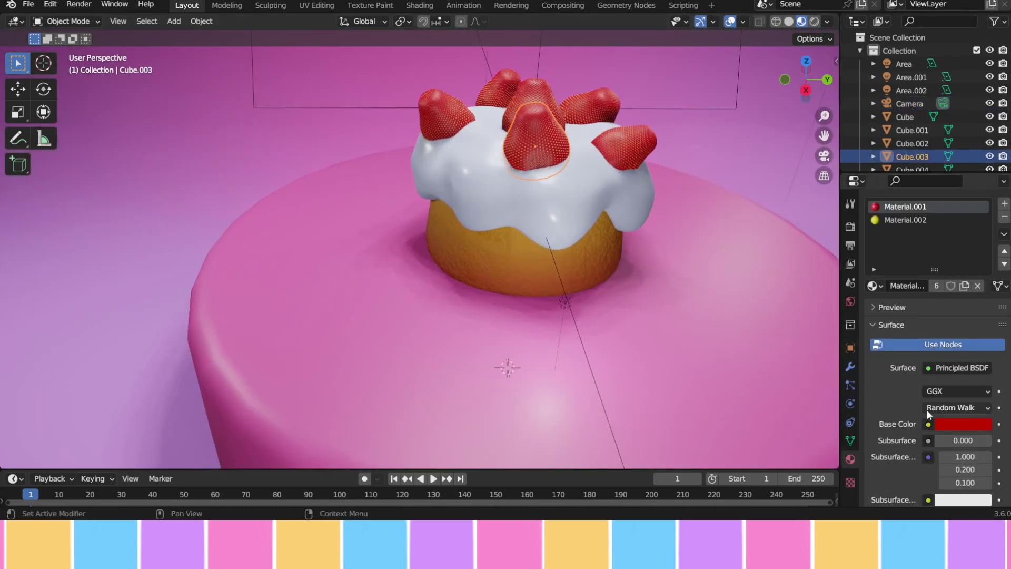
left_click_drag(956, 479, 974, 471)
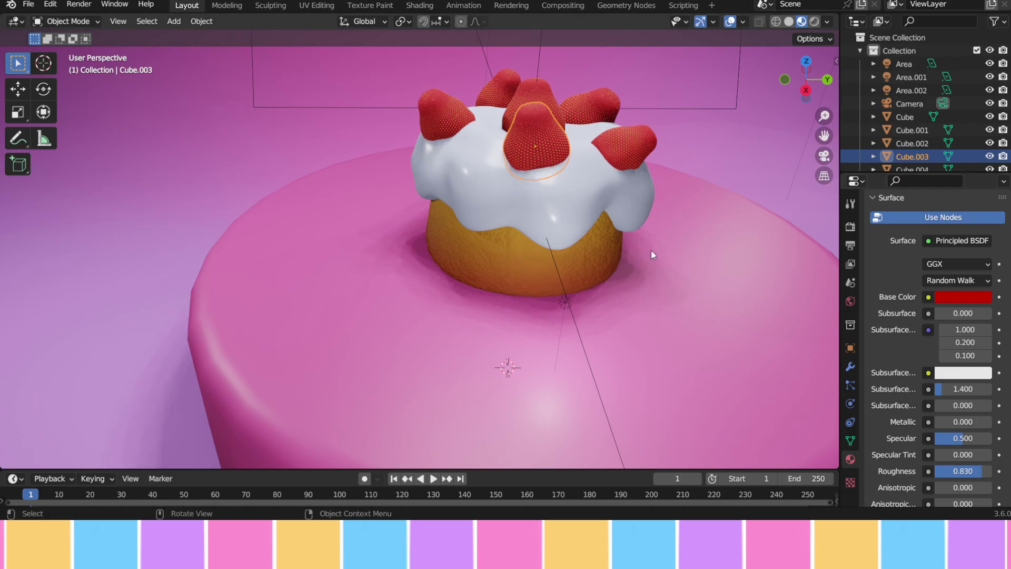
- Frame the cake and its stand from the front and slightly above, and align the camera to this view
left_click_drag(827, 135, 715, 175)
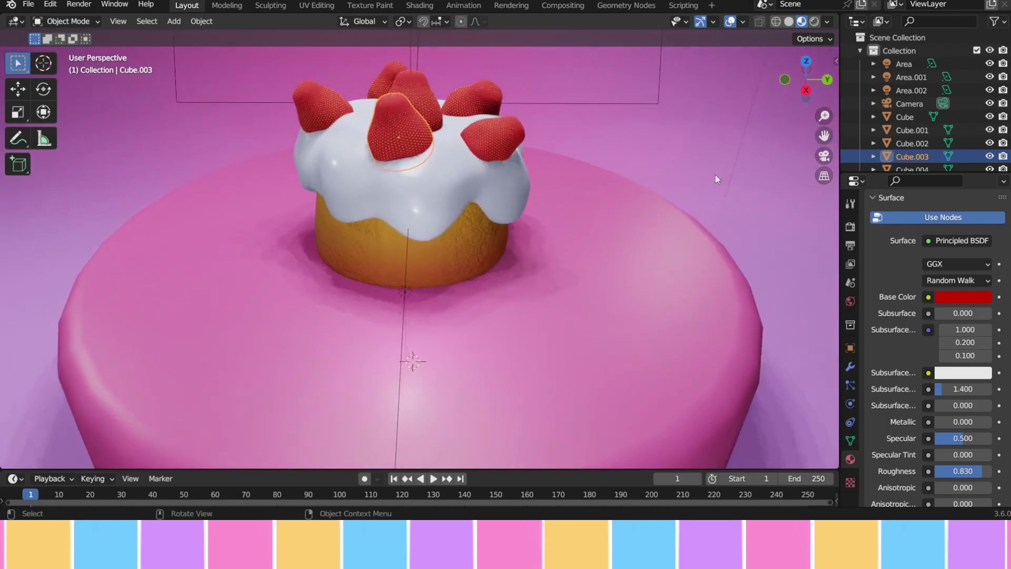
left_click(636, 168)
scroll(695, 171, "down", 1)
left_click(827, 158)
left_click(827, 158)
scroll(571, 218, "down", 2)
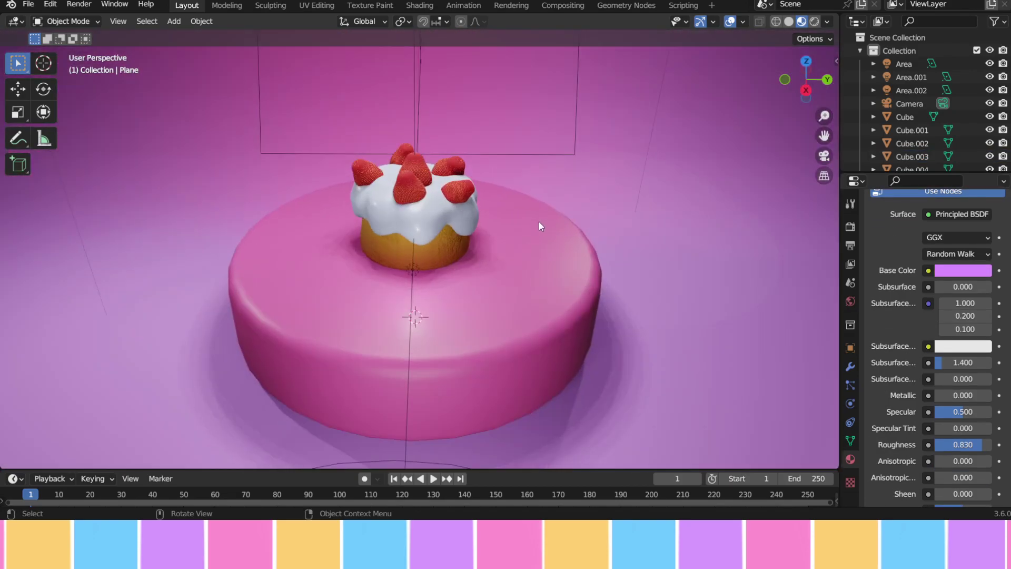
scroll(537, 225, "down", 2)
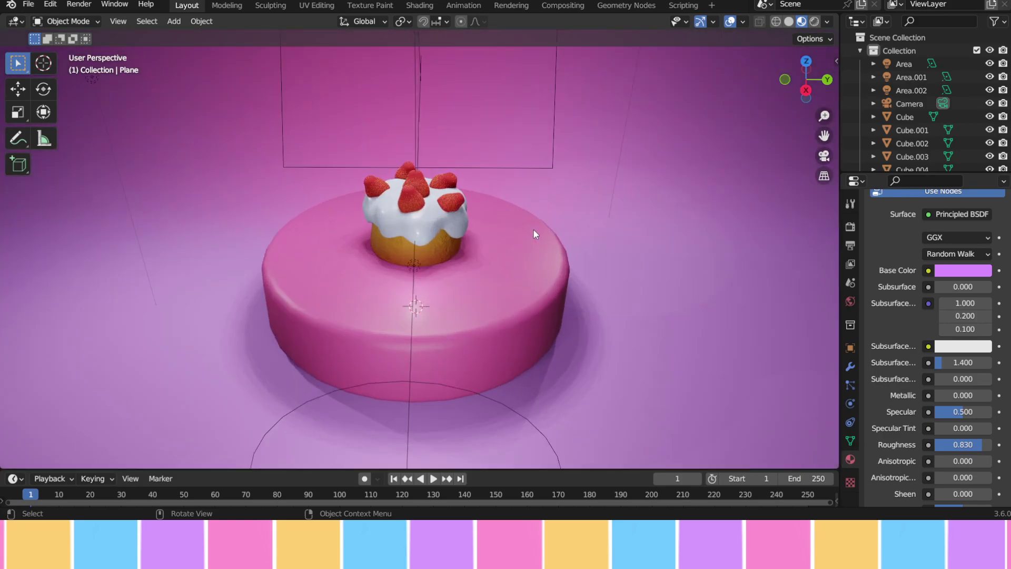
scroll(534, 233, "up", 1)
key("KP_0")
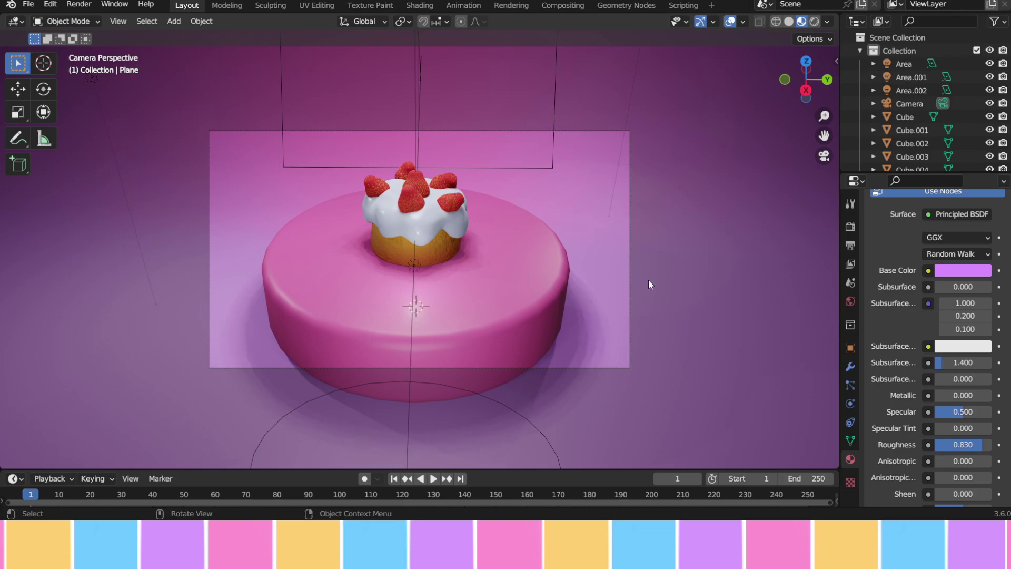
scroll(561, 267, "down", 3)
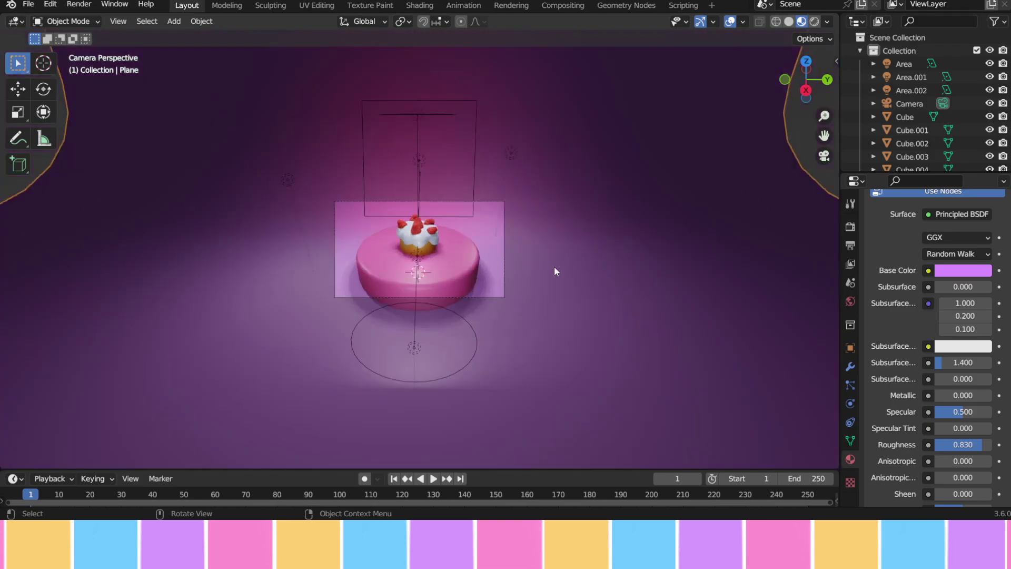
- Reposition the camera to X 17.394 m, Y 0.19469 m and Z 11.911 m so the whole stand fits the frame
scroll(525, 265, "up", 3)
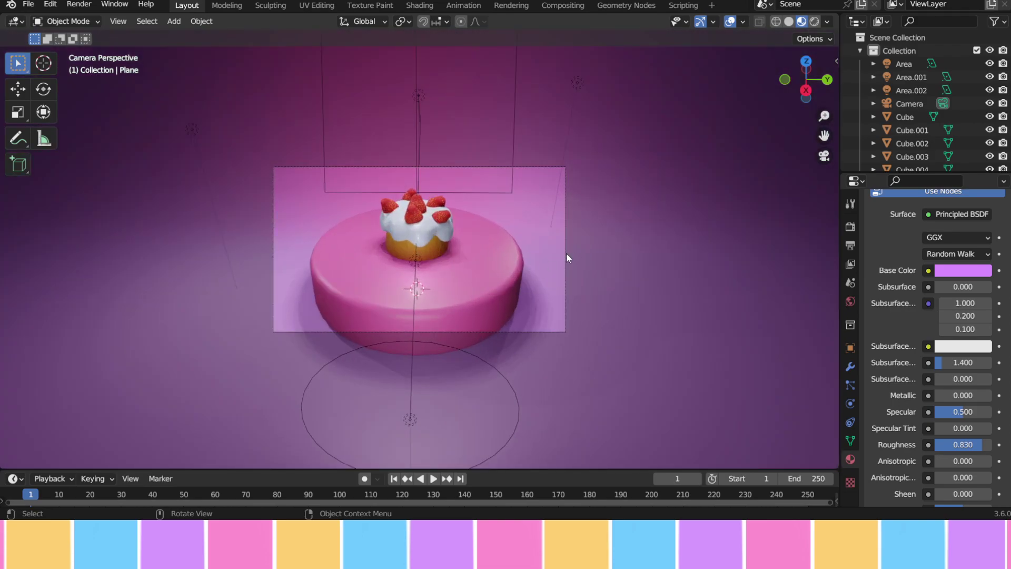
left_click(920, 100)
key("n")
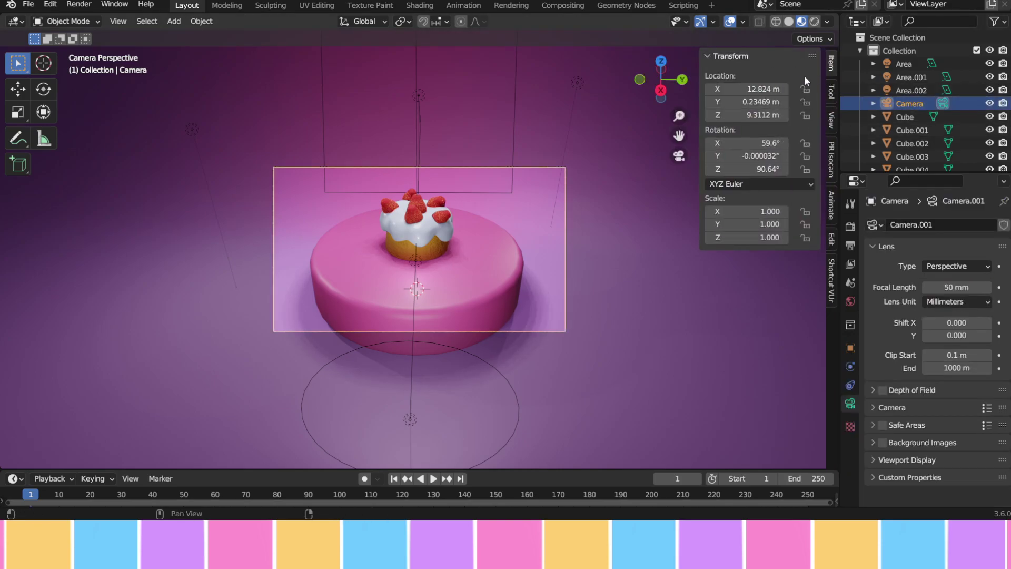
left_click_drag(758, 88, 869, 88)
left_click_drag(711, 117, 813, 88)
mouse_move(748, 115)
left_mouse_down()
mouse_move(790, 115)
mouse_move(727, 118)
mouse_move(736, 102)
mouse_move(709, 103)
mouse_move(745, 102)
left_mouse_up()
- Lighten the yellow stop of the cake base's color ramp to hue 0.111 and saturation 0.948, and return to the Layout workspace
scroll(627, 280, "up", 4)
scroll(628, 279, "up", 2)
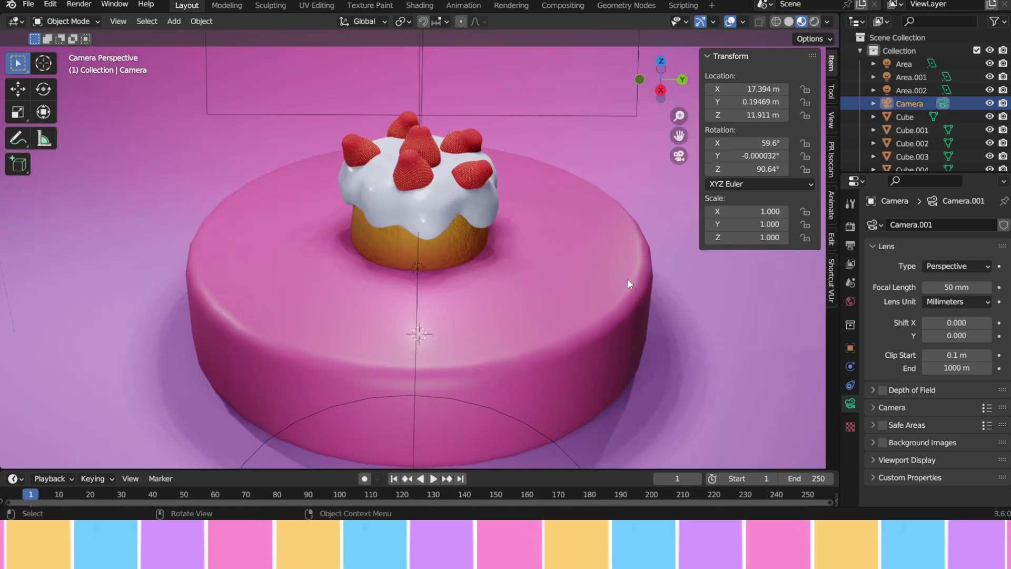
left_click(455, 243)
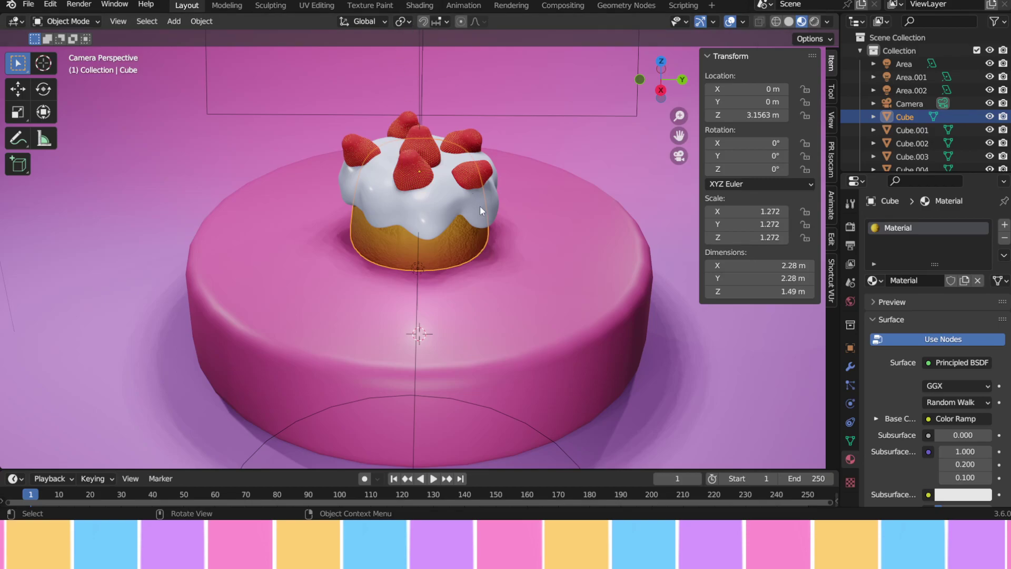
left_click(421, 7)
middle_click_drag(498, 346, 502, 477)
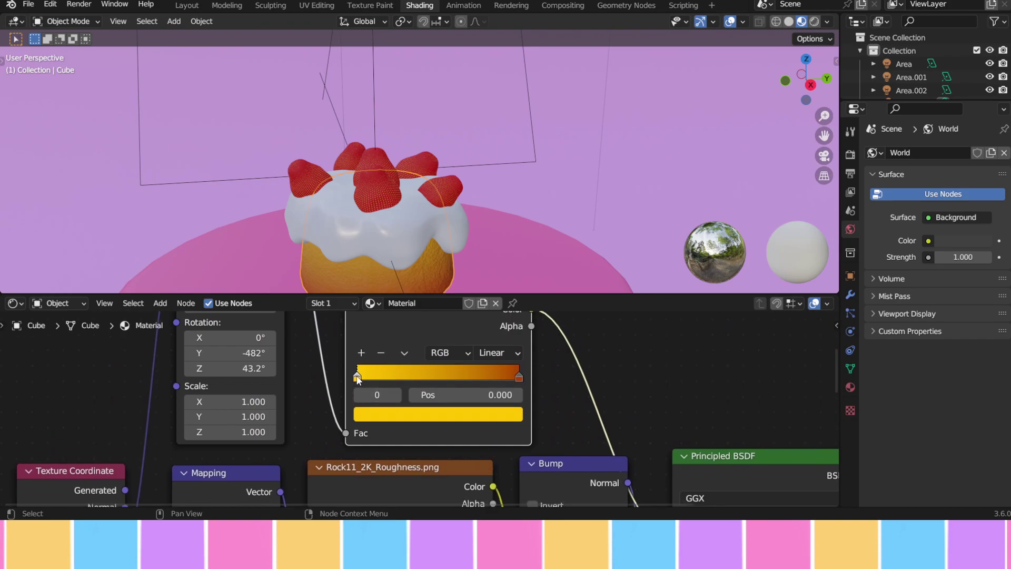
left_click(399, 416)
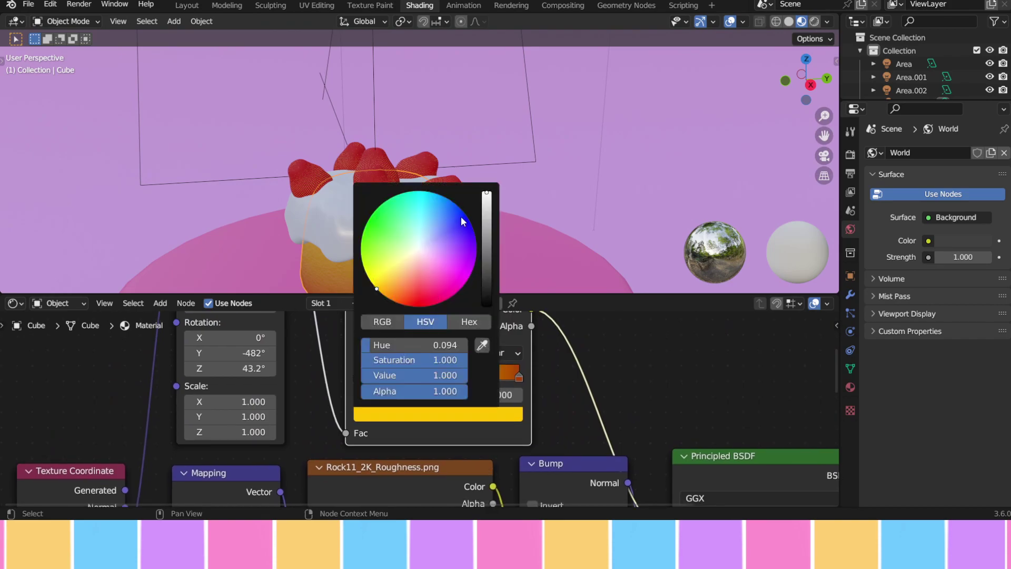
left_click_drag(378, 289, 385, 280)
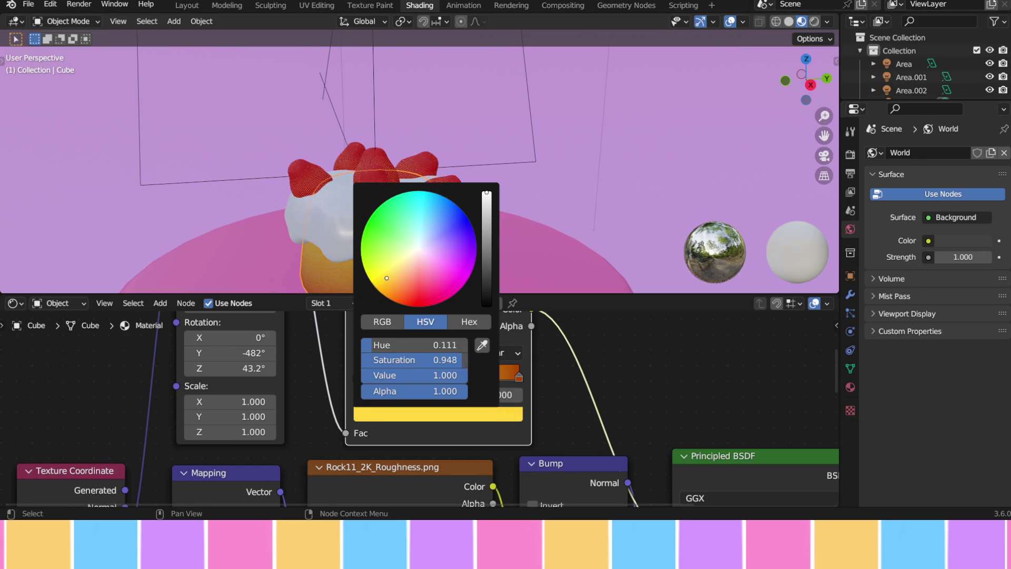
left_click(185, 5)
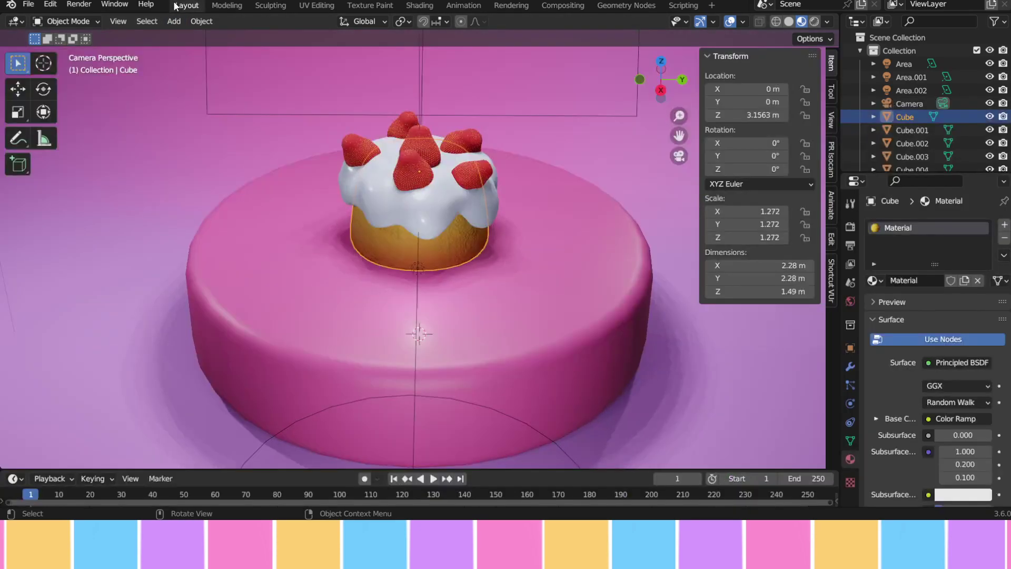
- Hide the transform sidebar and enlarge the timeline area
left_click(663, 277)
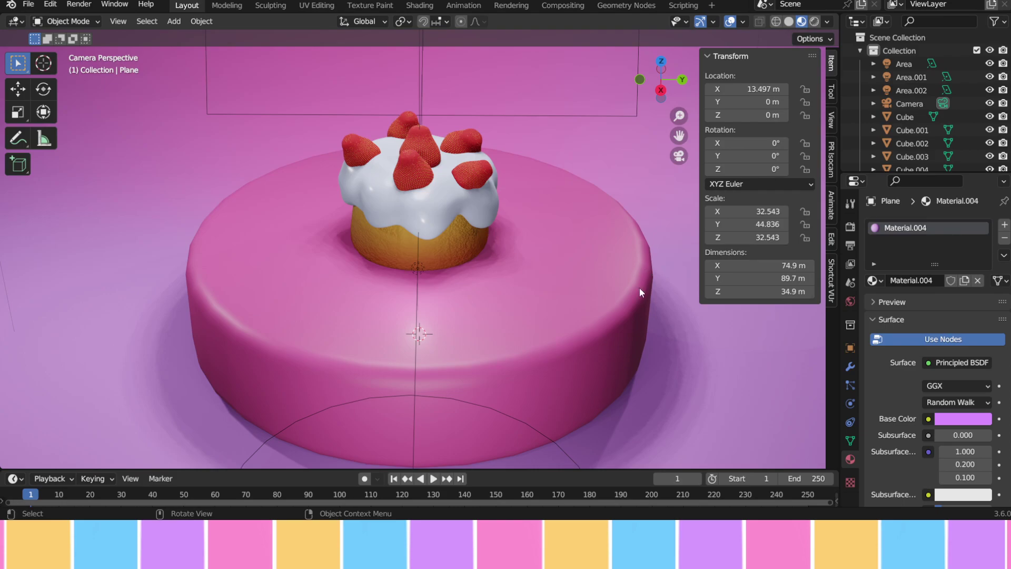
key("n")
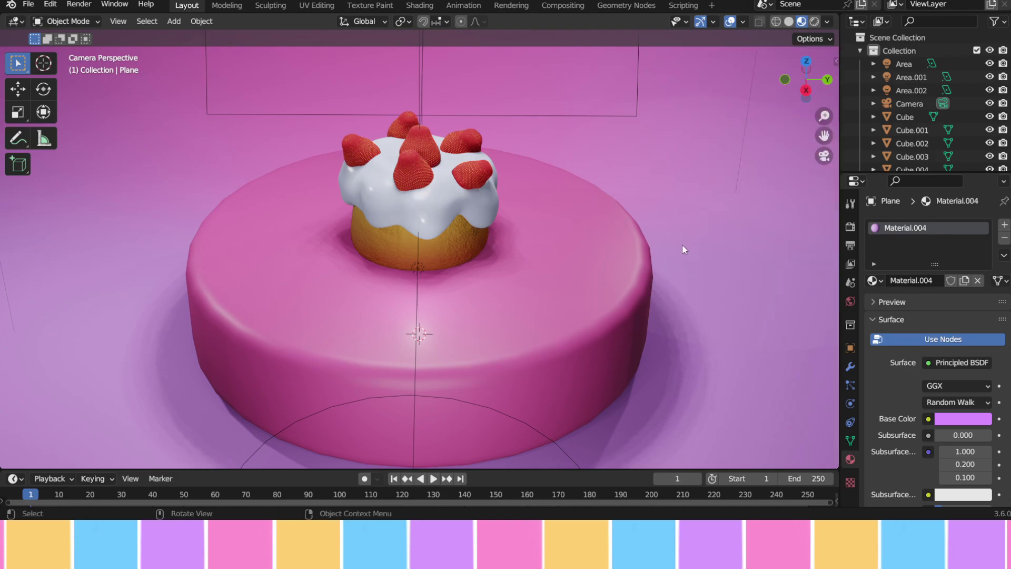
scroll(682, 245, "down", 4)
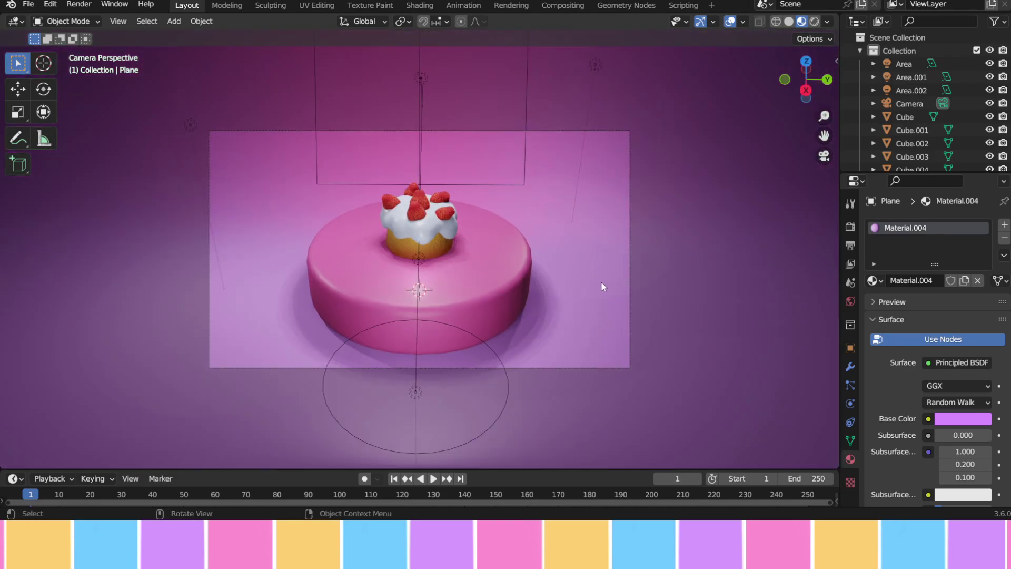
left_click_drag(590, 470, 602, 351)
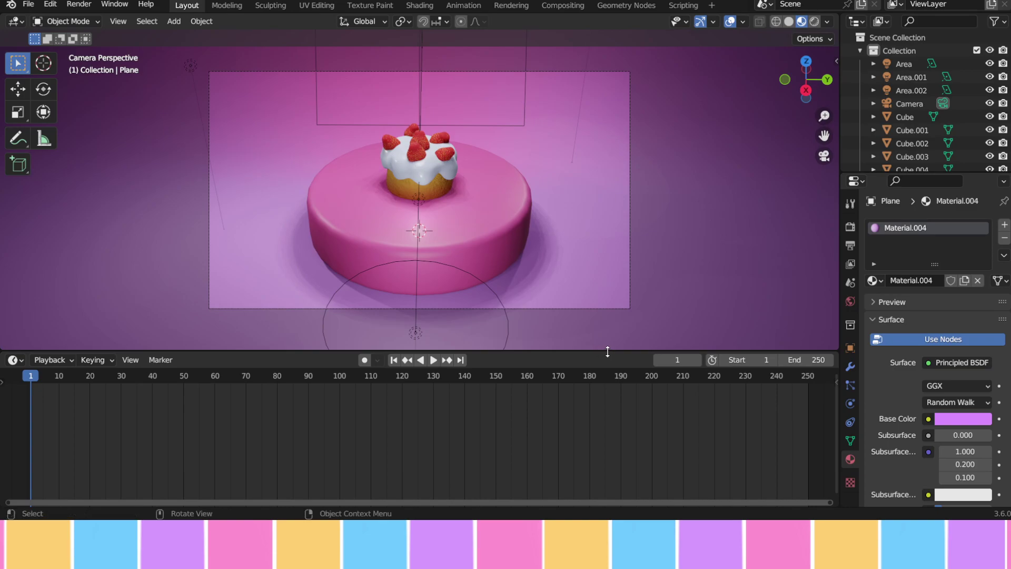
- Try to parent the strawberries, icing and cake base to the pink stand with Object (Keep Transform)
scroll(554, 184, "up", 3)
scroll(556, 190, "down", 1)
scroll(556, 191, "up", 2)
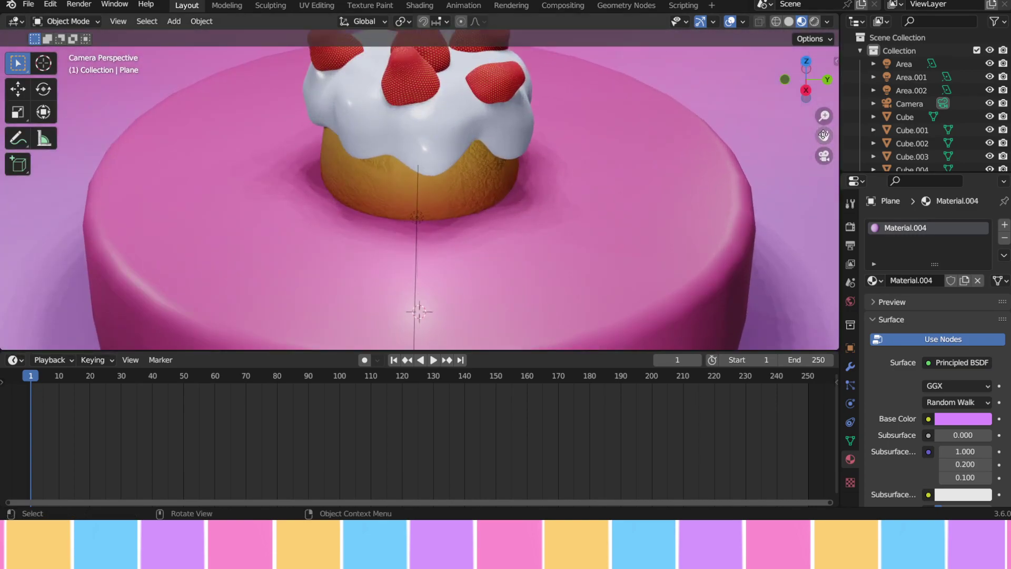
left_click_drag(824, 135, 824, 246)
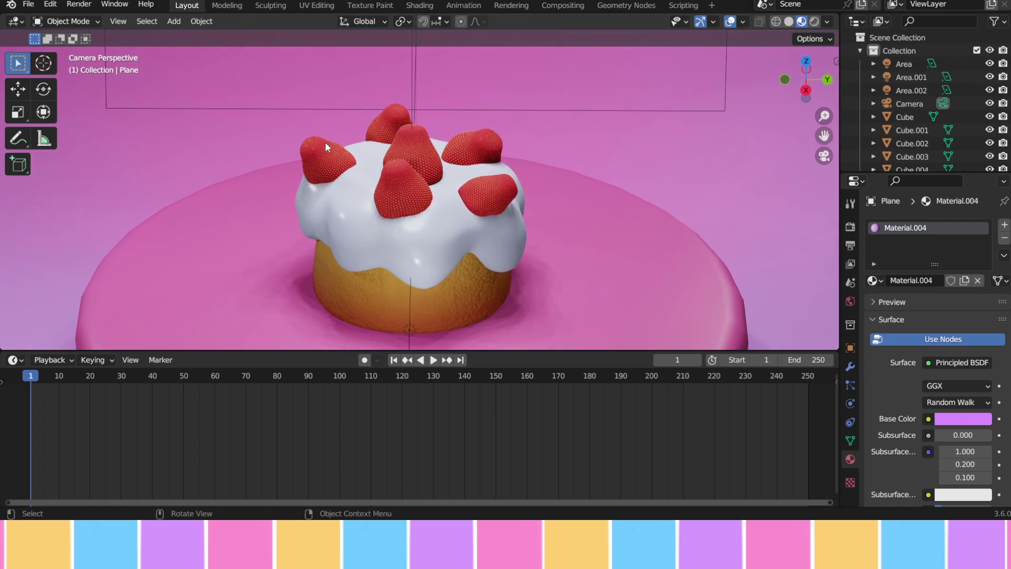
left_click(325, 141)
left_click(400, 122, "shift")
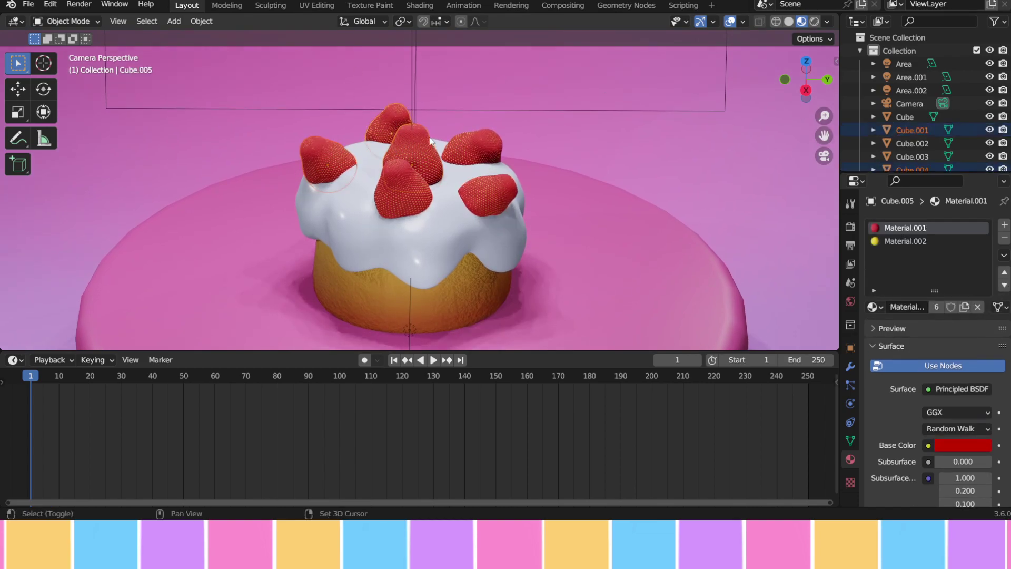
left_click(481, 148, "shift")
left_click(494, 185, "shift")
left_click(417, 199, "shift")
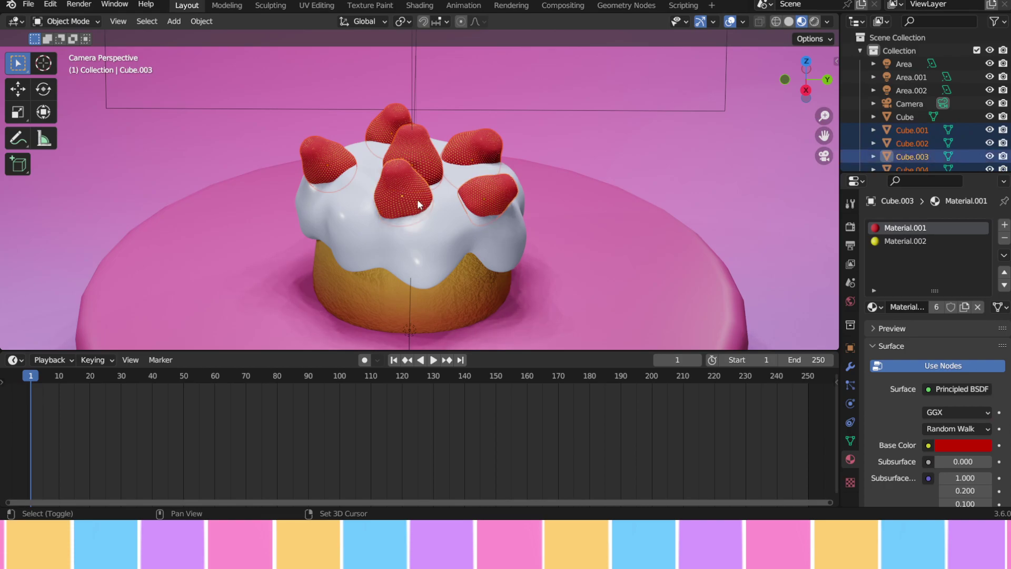
left_click(440, 235, "shift")
left_click(464, 304, "shift")
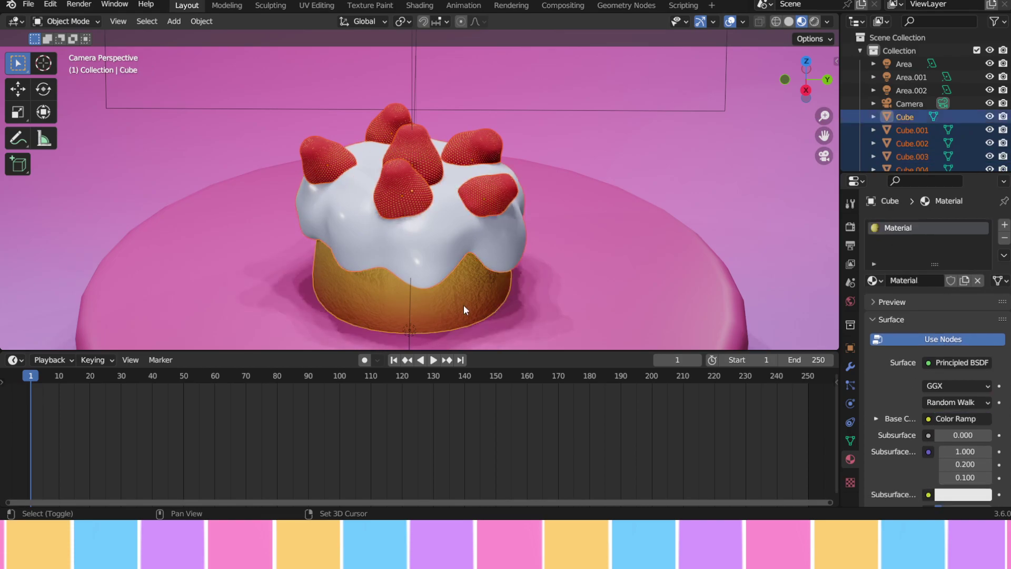
left_click(560, 302, "shift")
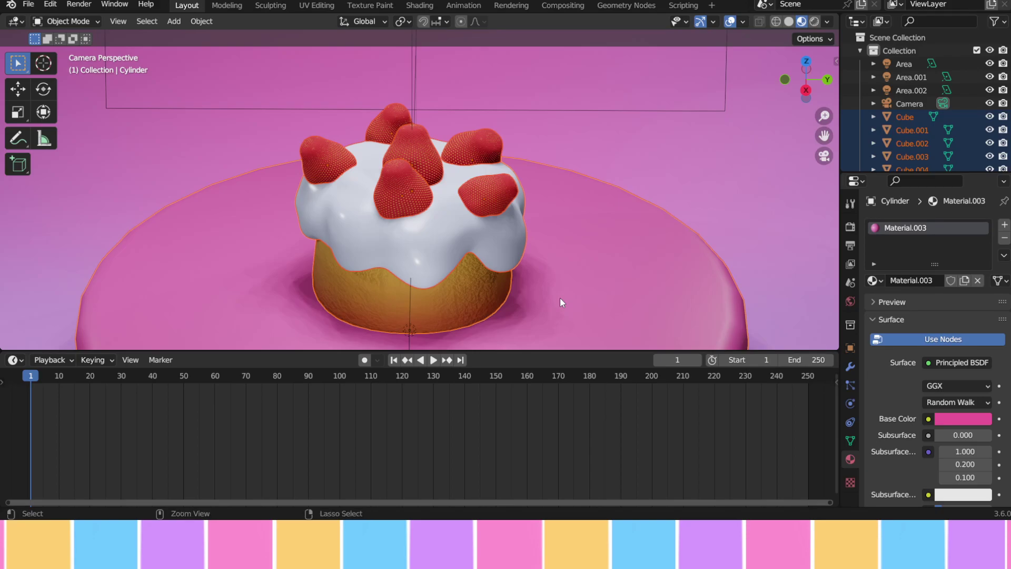
key("ctrl+p")
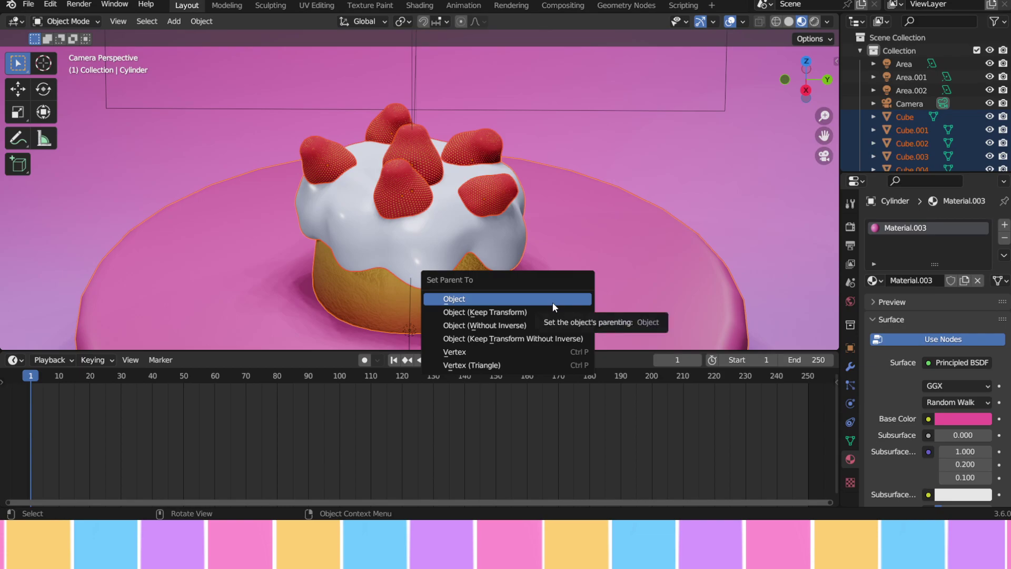
left_click(514, 313)
- Test the parenting by moving the stand freely, and undo the move
scroll(561, 269, "down", 5)
scroll(553, 265, "down", 2)
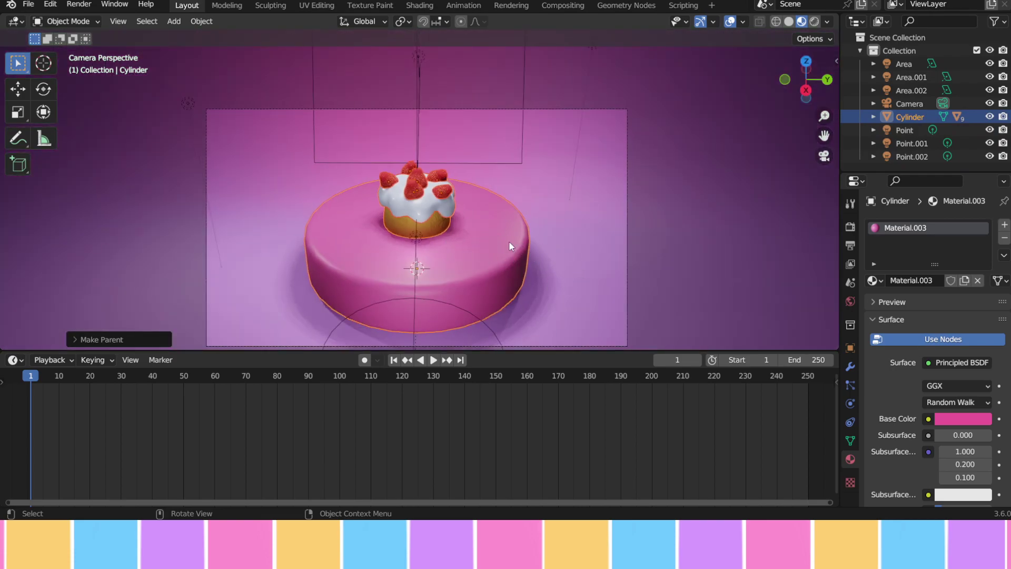
key("g")
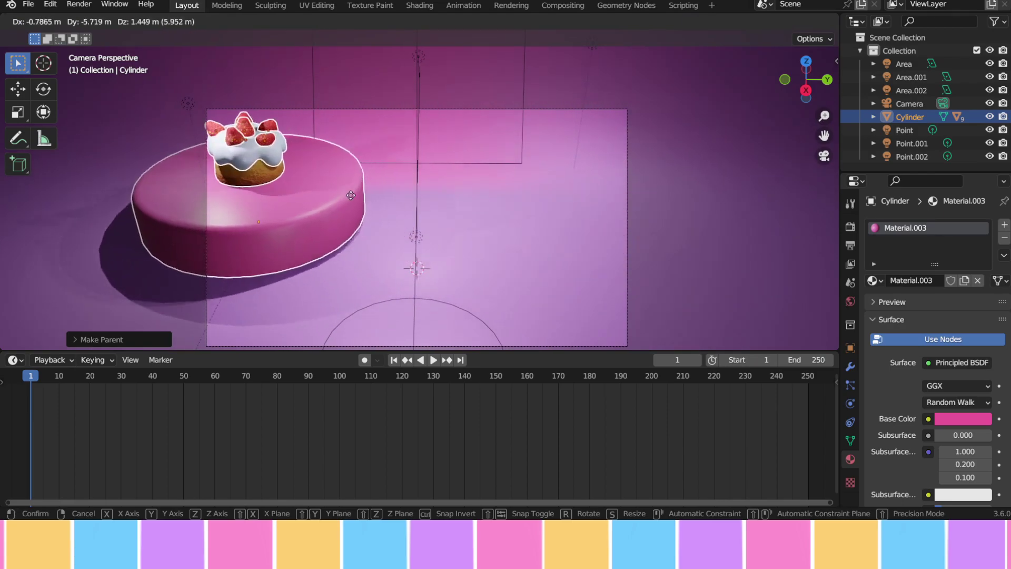
left_click(576, 216)
scroll(585, 216, "down", 2)
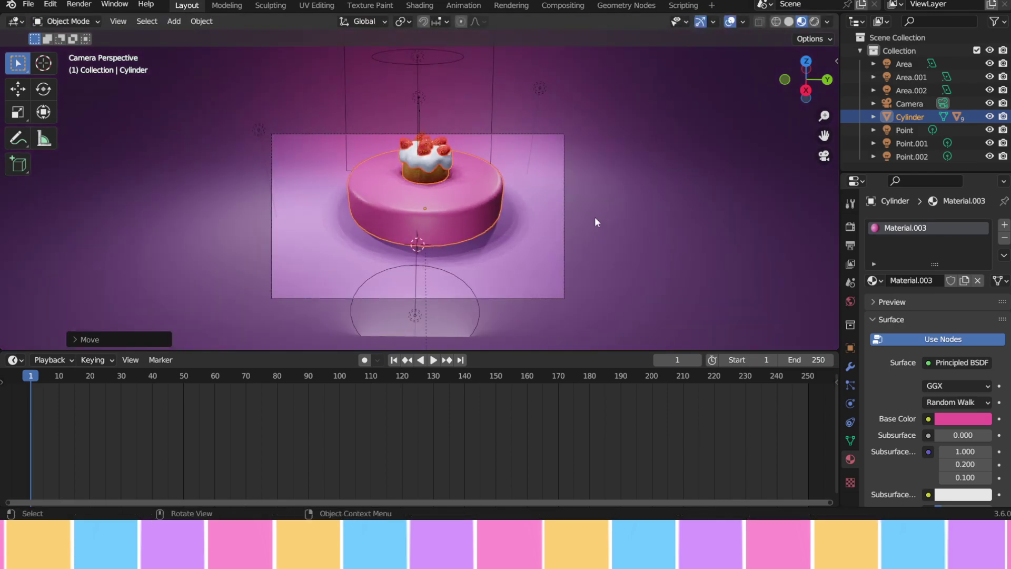
scroll(590, 216, "down", 1)
key("ctrl+z")
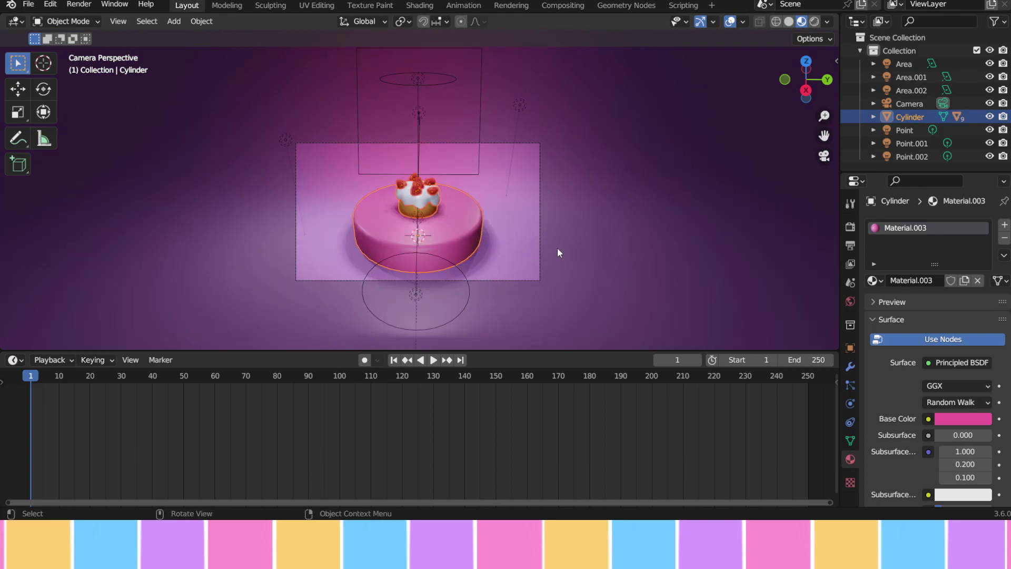
- Undo the parenting and the object selections made for it
scroll(697, 239, "up", 3)
scroll(691, 236, "down", 6)
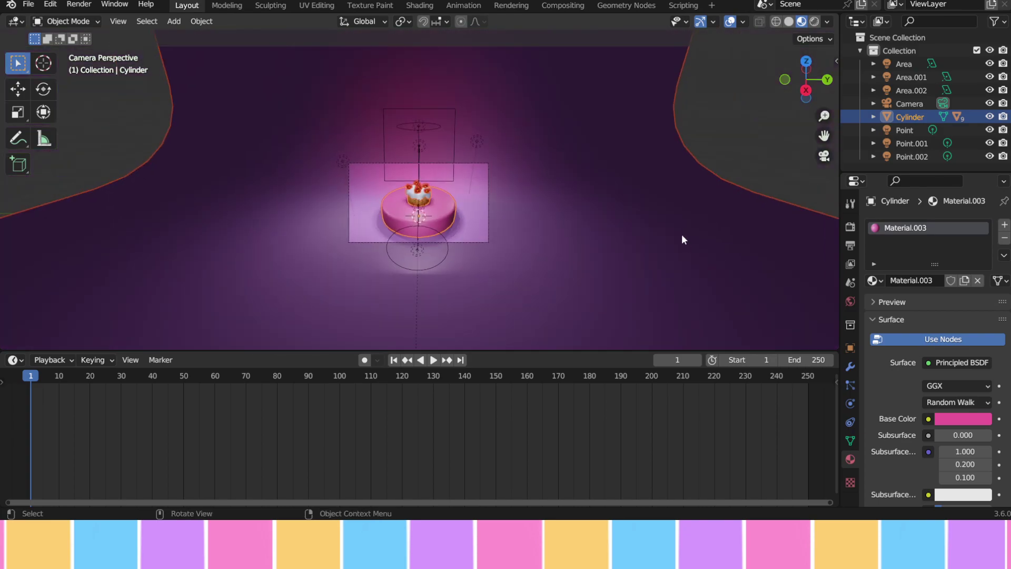
scroll(682, 234, "up", 1)
left_click(769, 144)
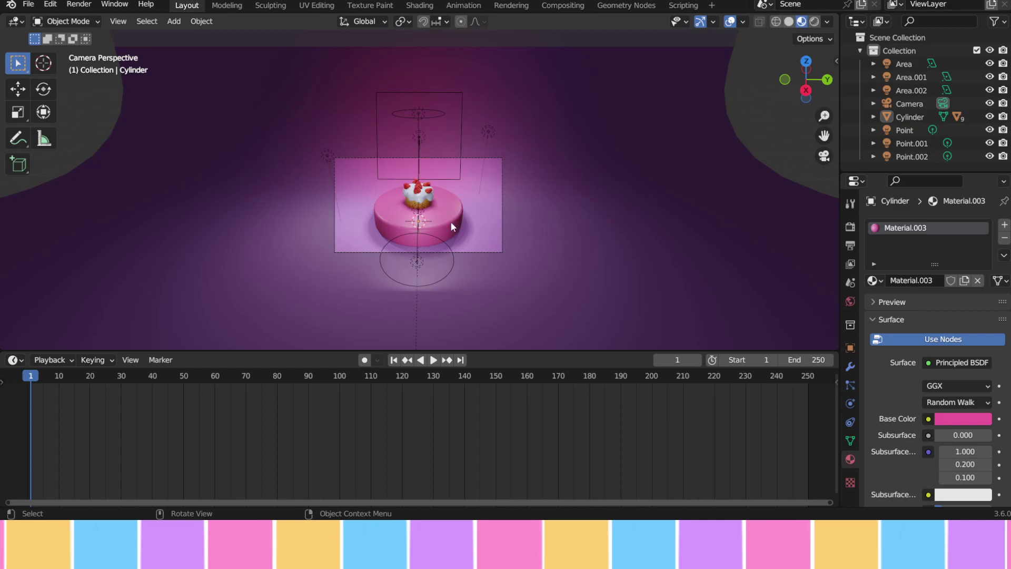
scroll(450, 219, "up", 5)
scroll(628, 217, "down", 5)
scroll(621, 224, "up", 2)
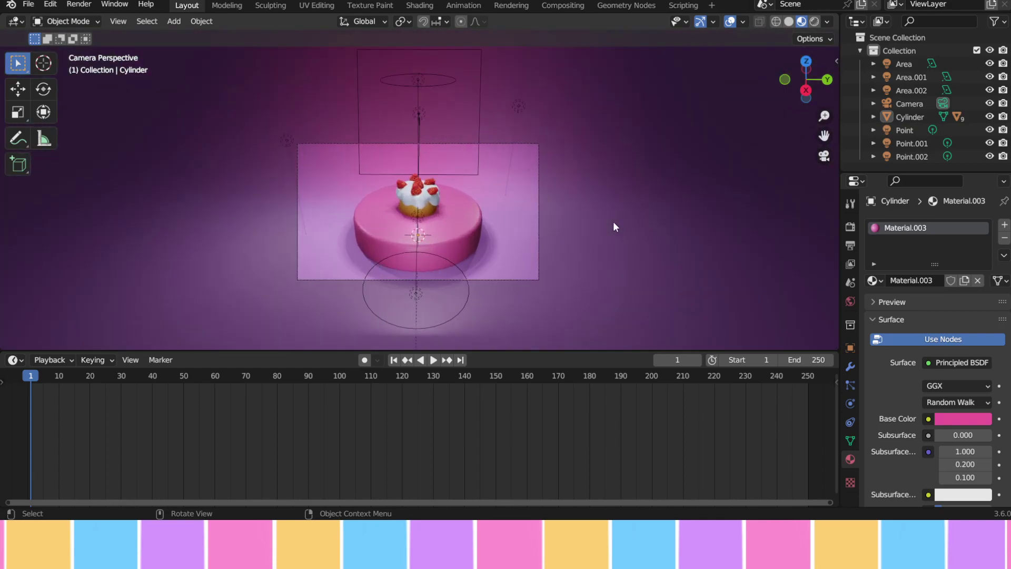
key("ctrl+z")
key("ctrl+z")
key("ctrl+z")
key("ctrl+z")
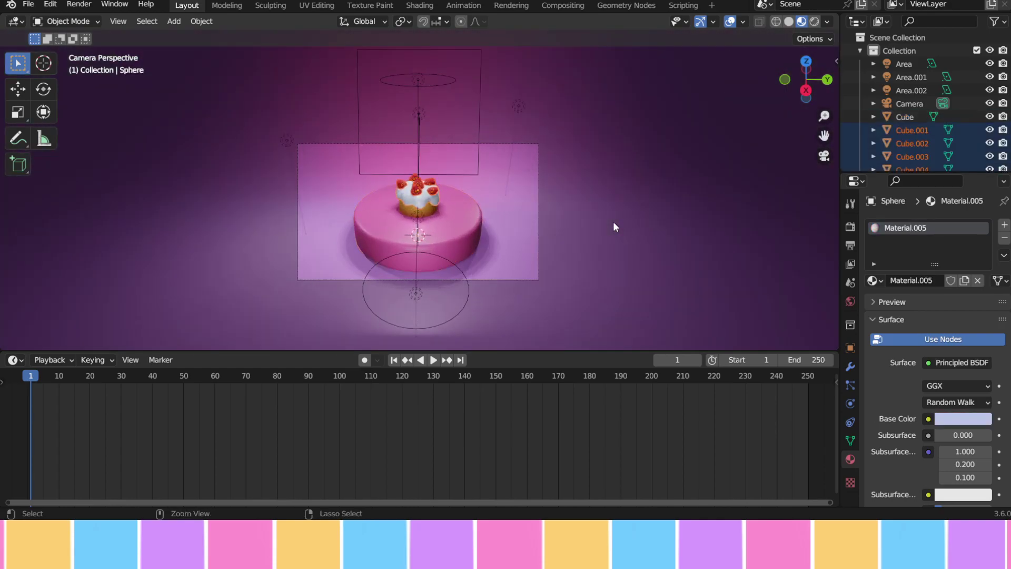
key("ctrl+z")
key("ctrl+z")
key("ctrl+z")
key("ctrl+z")
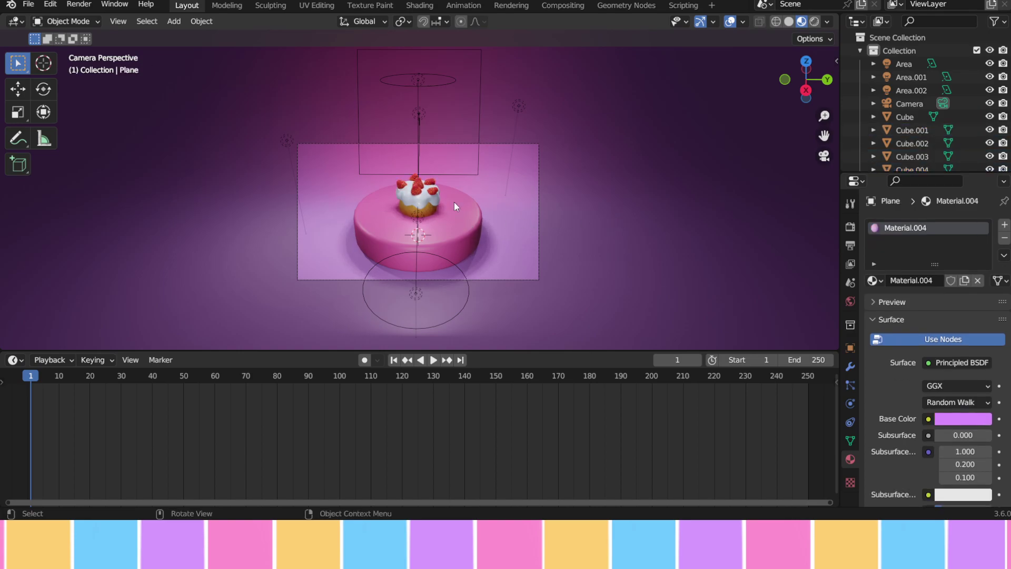
- Select only the six strawberries, the icing and the cake base, and parent them to the pink stand with Object (Keep Transform)
scroll(463, 211, "up", 8)
left_click(378, 122)
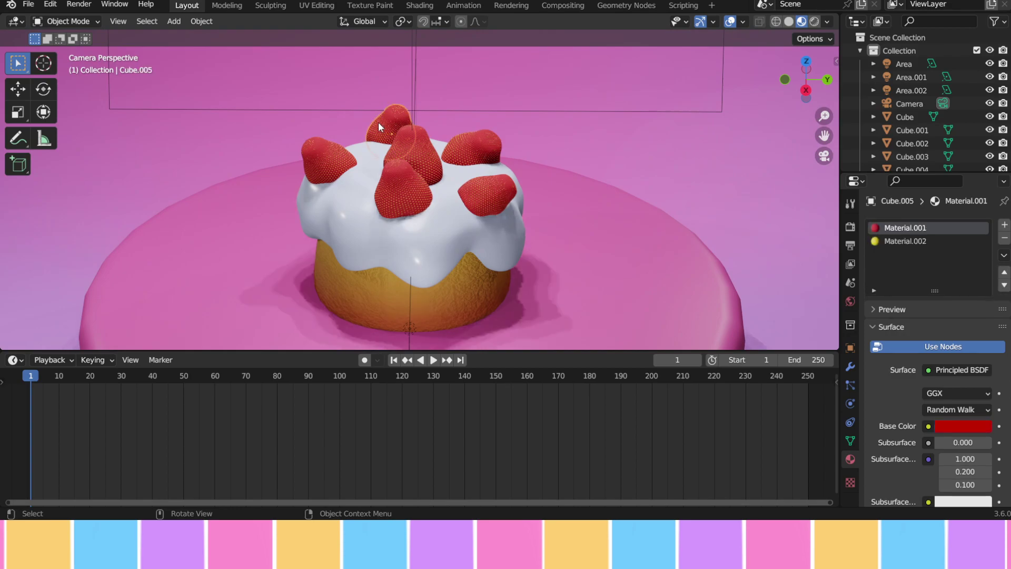
left_click(337, 157, "shift")
left_click(428, 159, "shift")
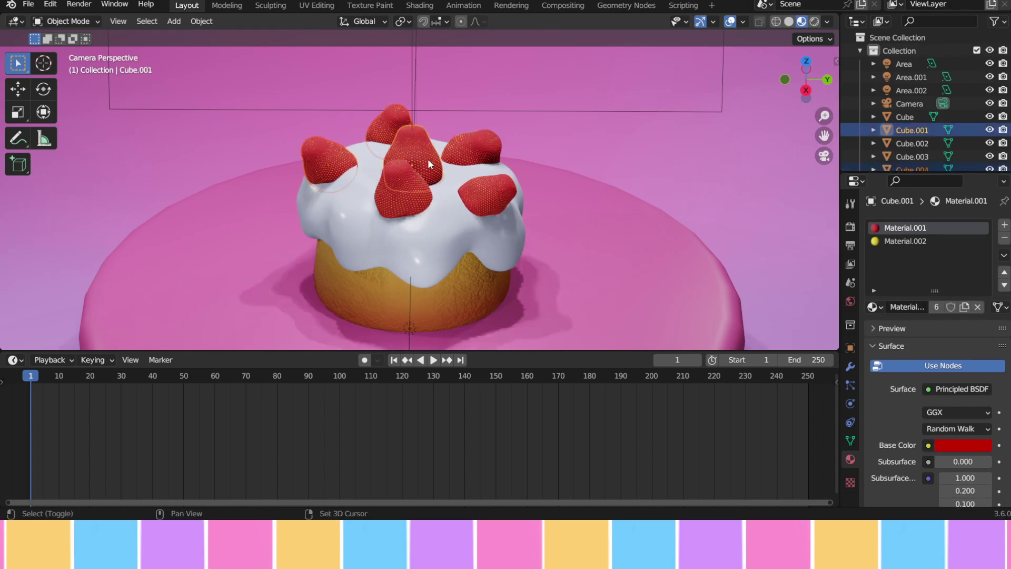
left_click(484, 143, "shift")
left_click(485, 188, "shift")
left_click(392, 190, "shift")
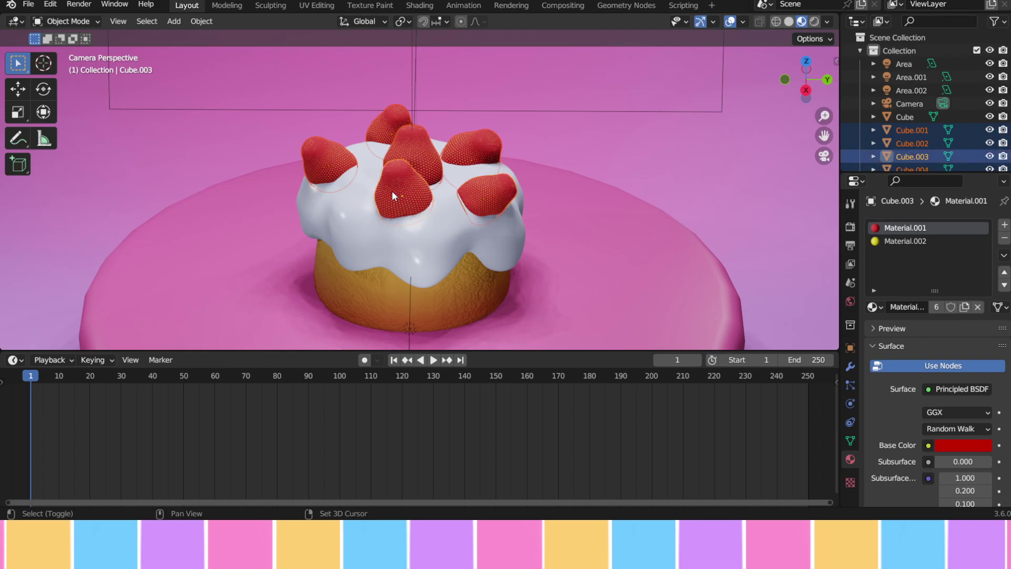
left_click(435, 208, "shift")
left_click(450, 283, "shift")
left_click(552, 294, "shift")
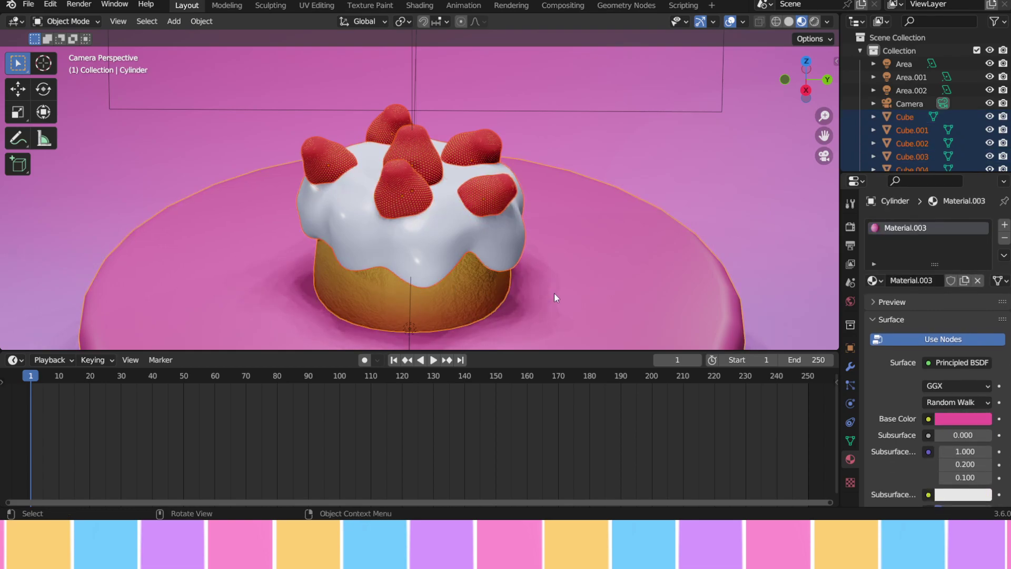
key("ctrl+p")
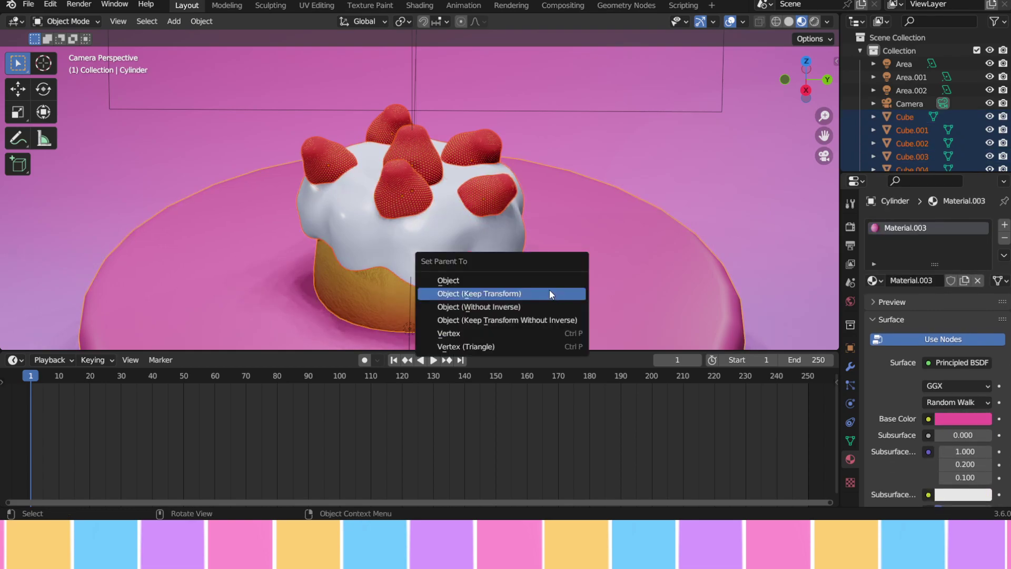
left_click(549, 290)
scroll(627, 287, "down", 6)
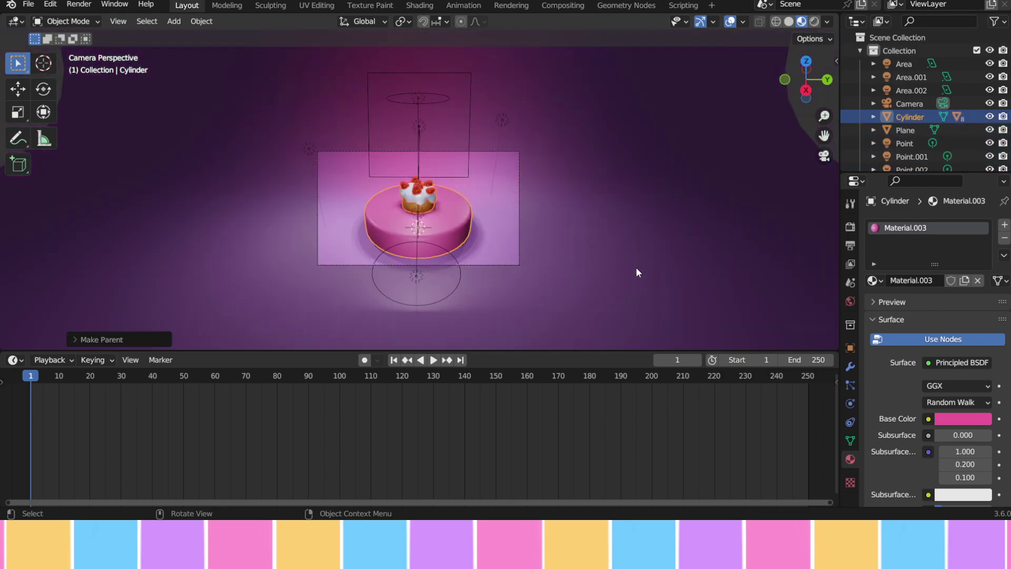
scroll(634, 269, "down", 1)
scroll(629, 261, "up", 4)
scroll(616, 253, "down", 5)
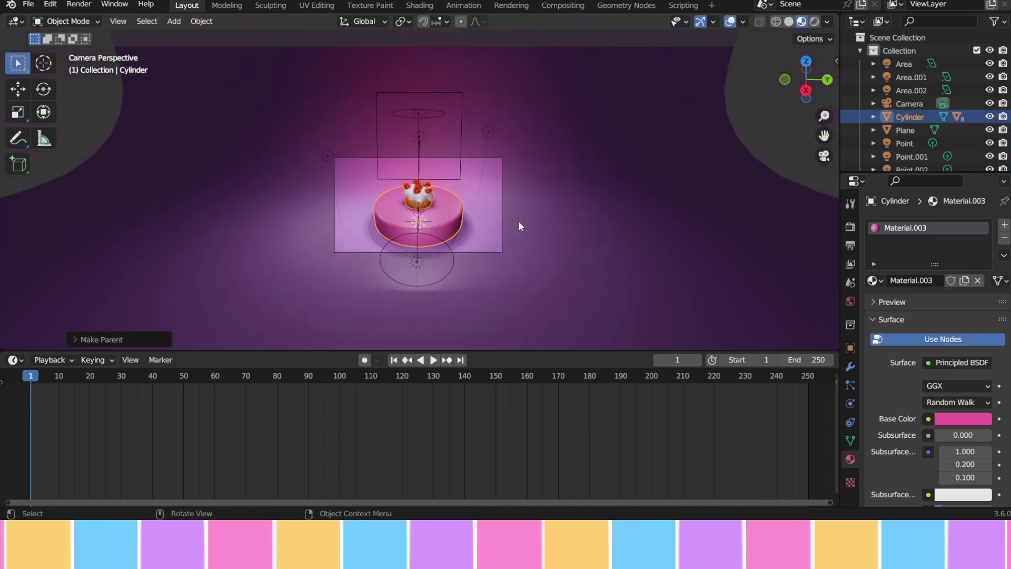
- Test the new parenting by moving the pink stand freely, and undo the move
key("g")
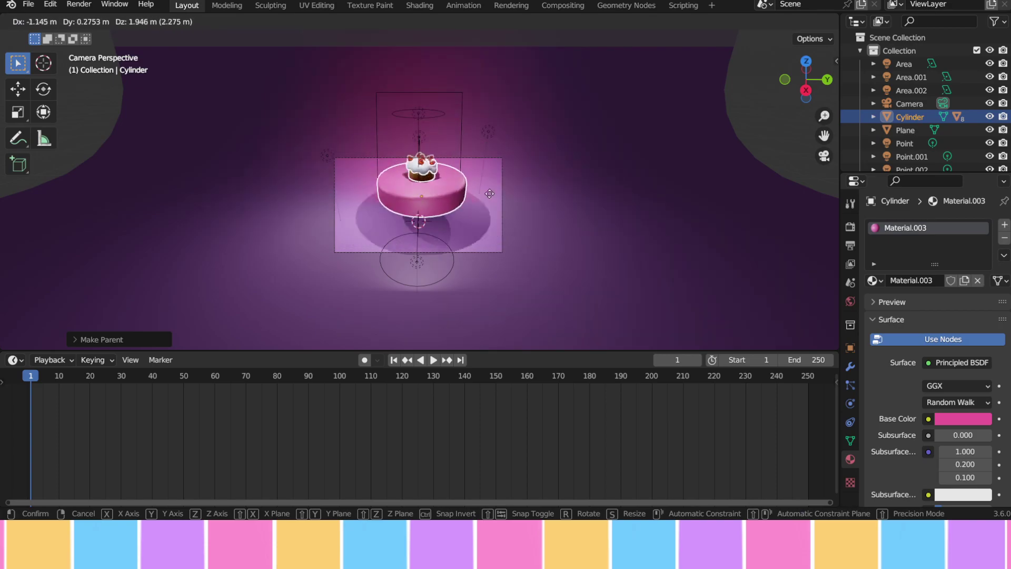
left_click(460, 188)
key("ctrl+z")
- Insert a Rotation keyframe on the pink stand at frame 1
scroll(532, 238, "up", 5)
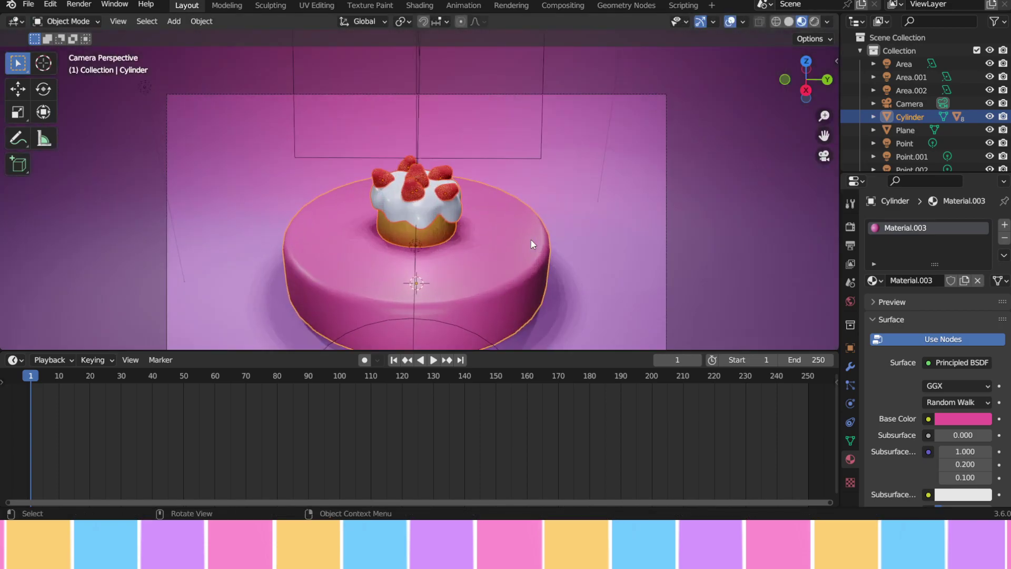
left_click(532, 240)
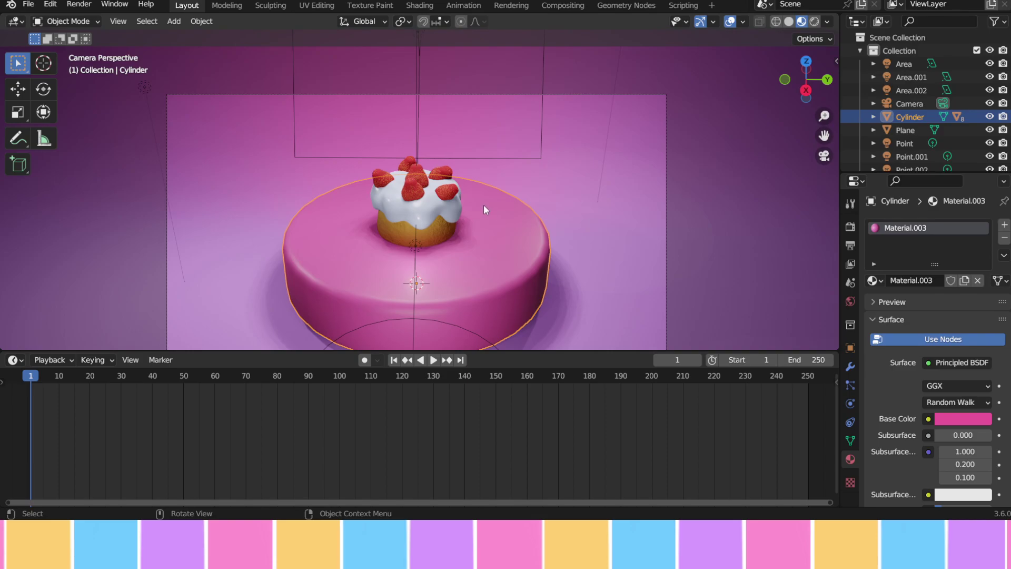
key("i")
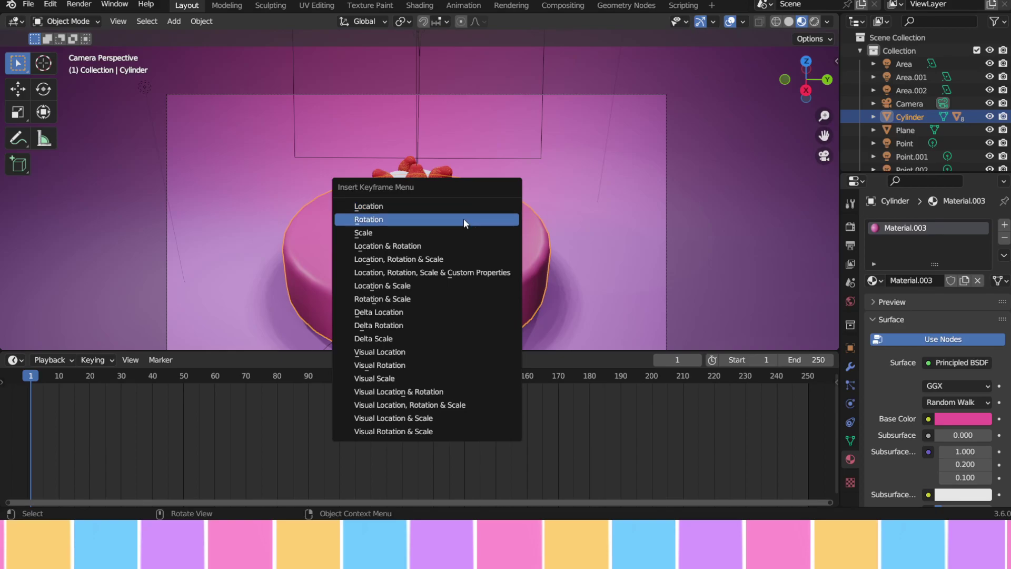
left_click(386, 220)
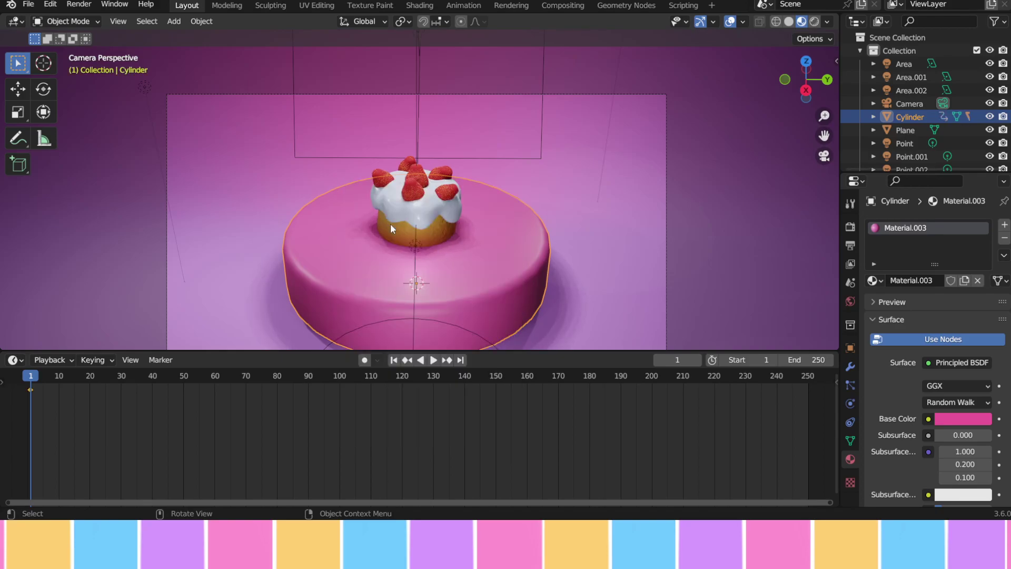
- Set the end frame of the animation range to 160
left_click(815, 363)
type("150")
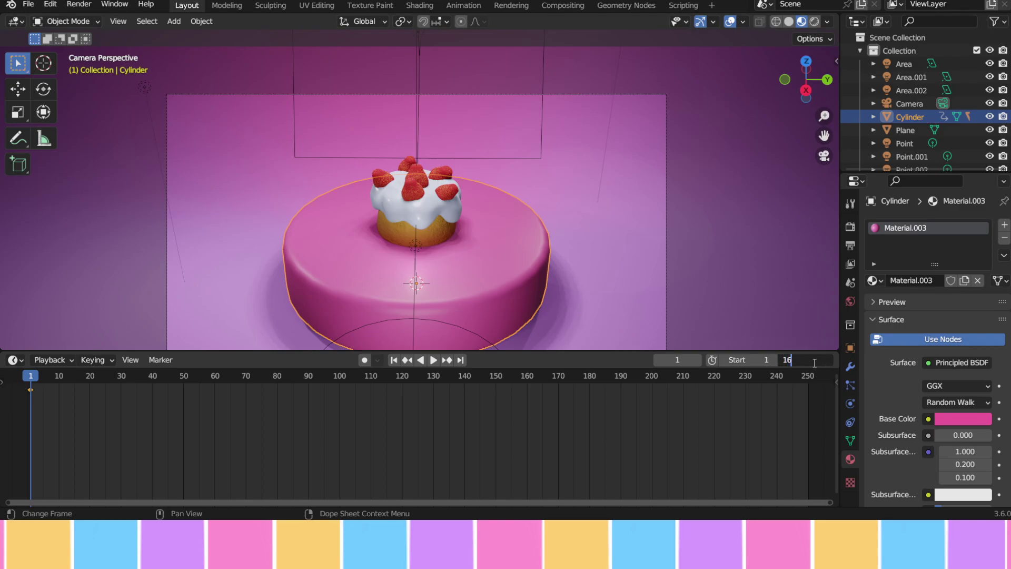
key("Return")
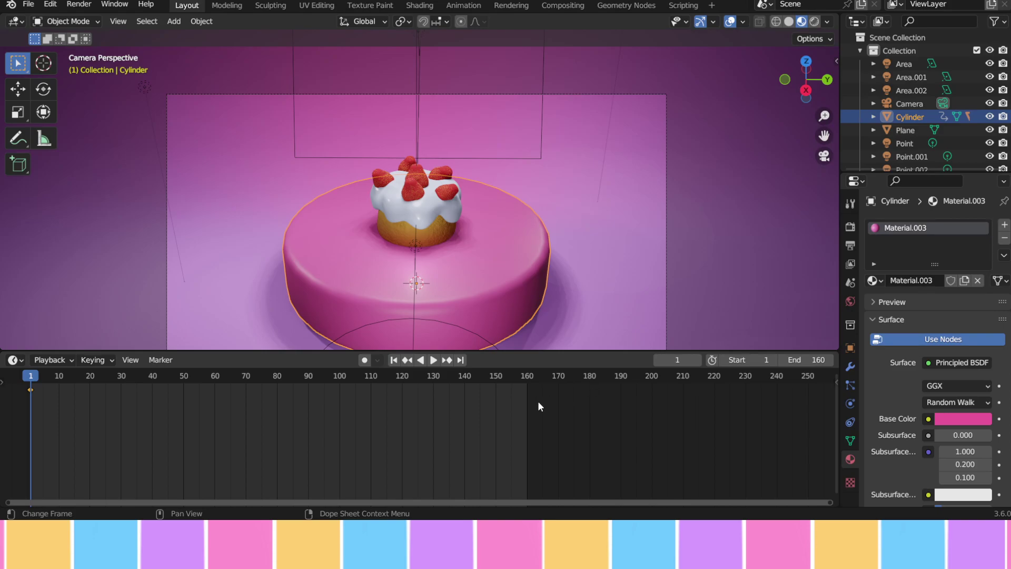
- At frame 161, set the pink stand's Z rotation to 360° and insert a Rotation keyframe
left_click_drag(529, 377, 531, 380)
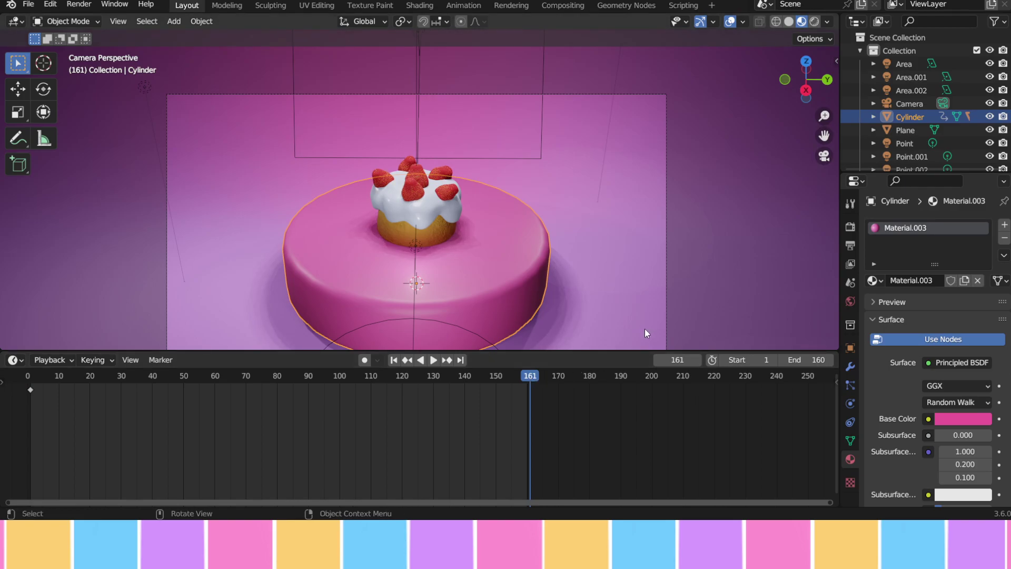
key("n")
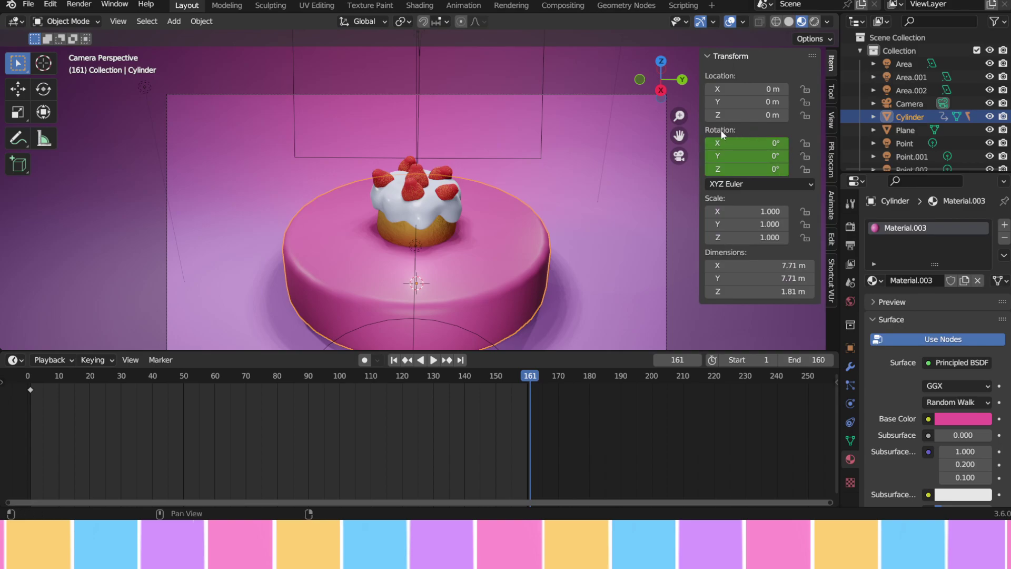
left_click(750, 167)
type("360")
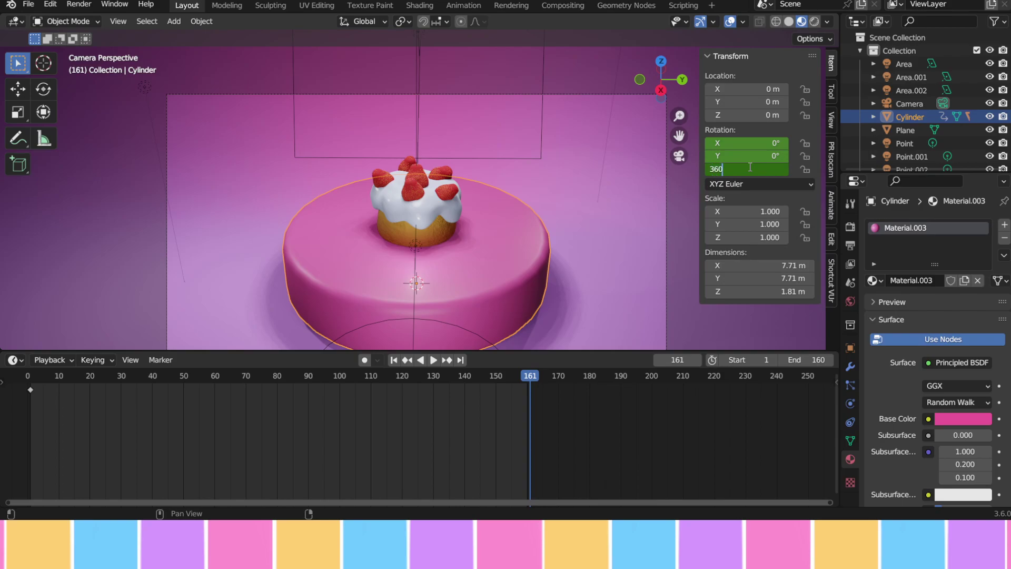
key("Return")
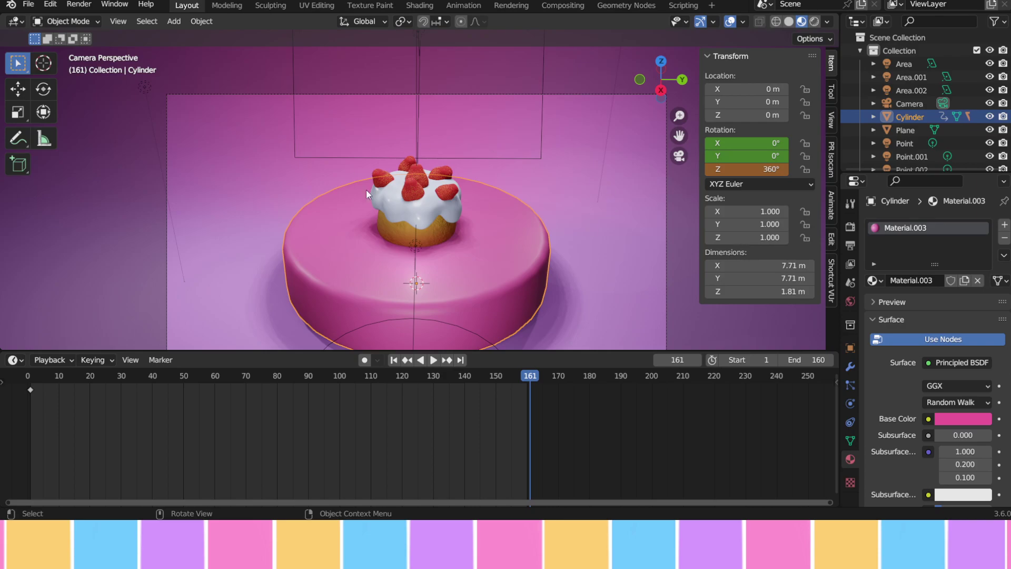
key("i")
left_click(545, 218)
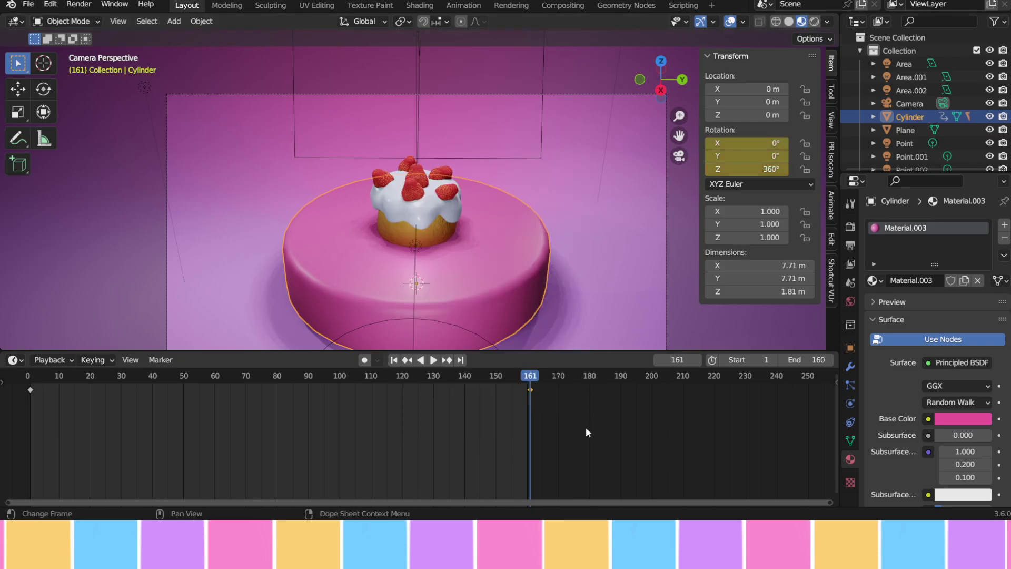
- Go back to frame 0, set the selected rotation keyframe's interpolation to Linear, and save the file
key("space")
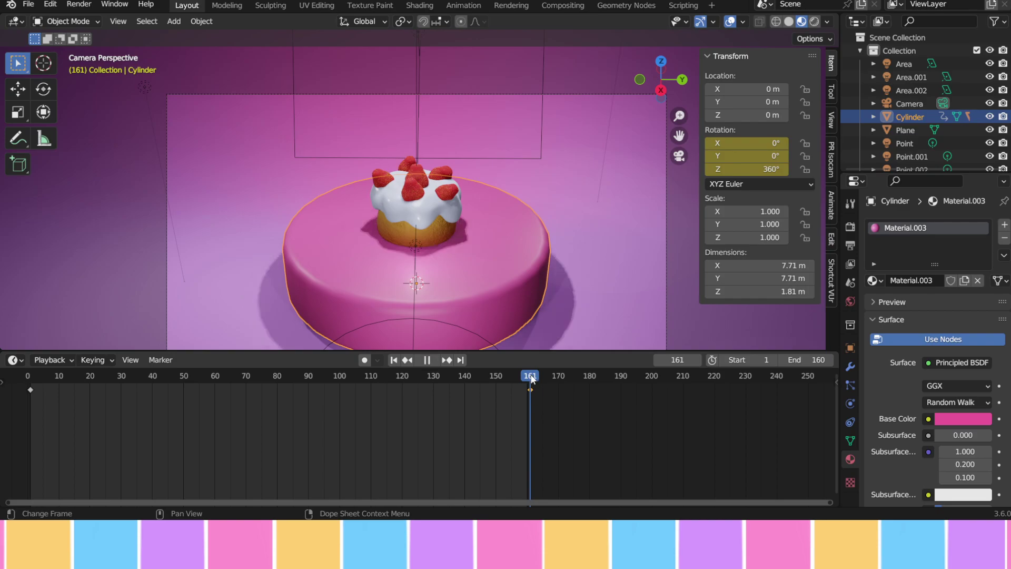
left_click_drag(538, 380, 17, 400)
key("t")
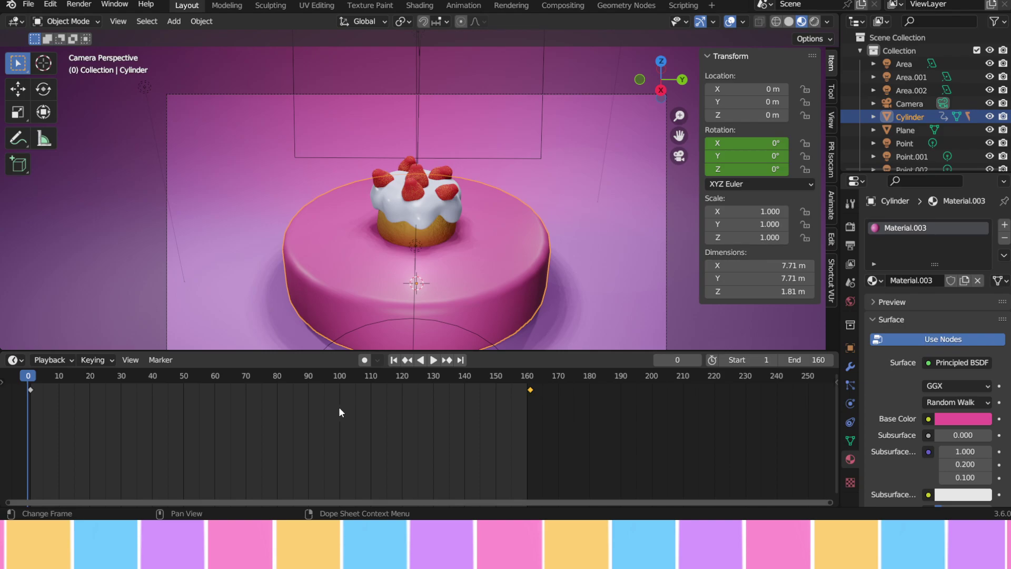
key("t")
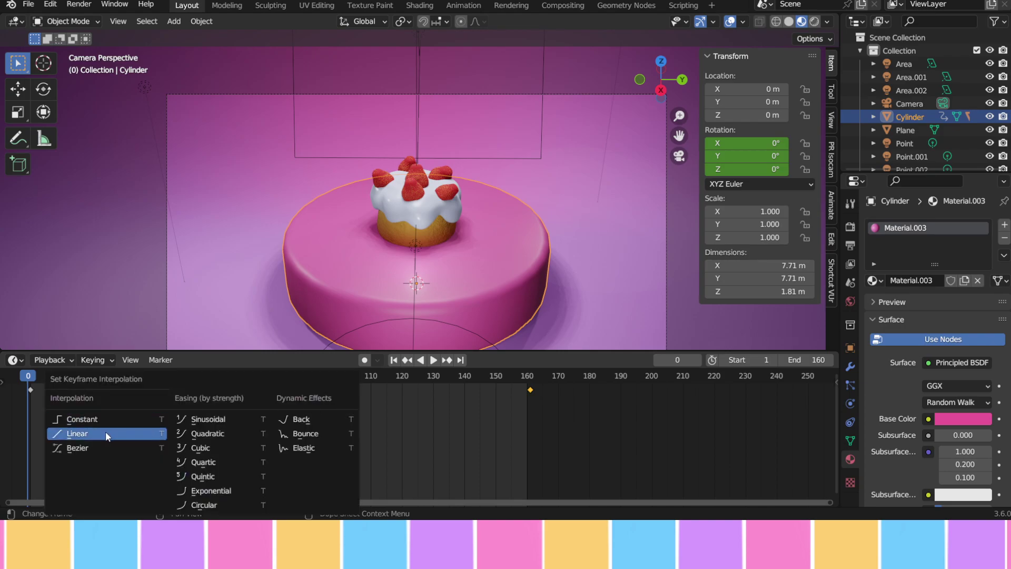
left_click(67, 435)
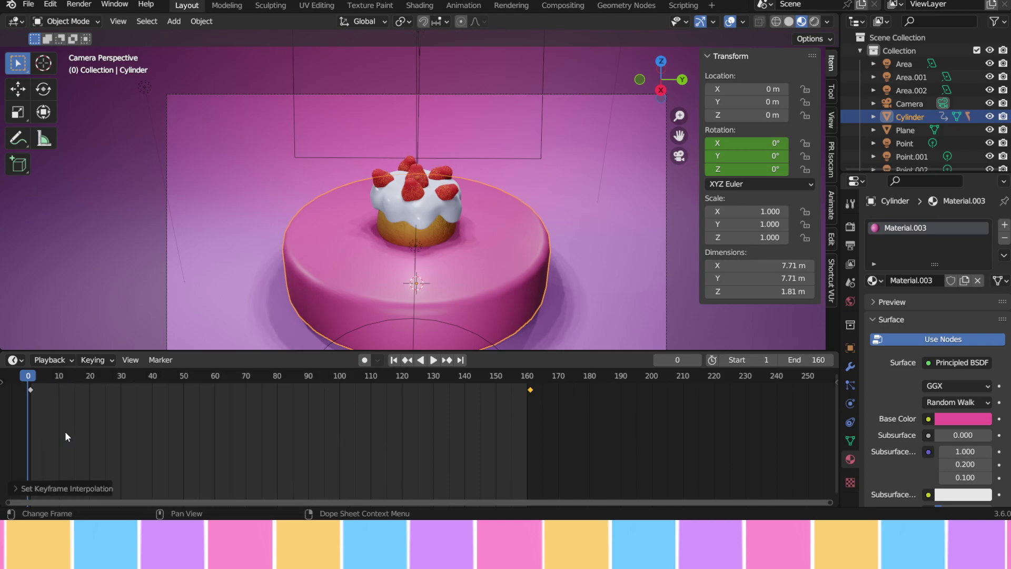
left_click(28, 5)
left_click(48, 89)
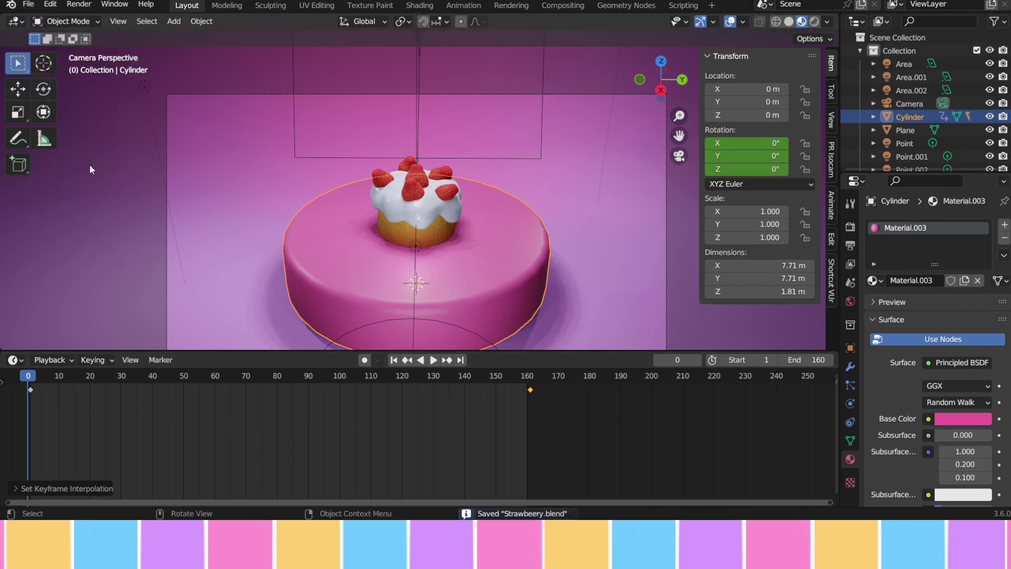
- Preview the rotation animation in an enlarged viewport, and return to frame 0
left_click_drag(486, 351, 437, 452)
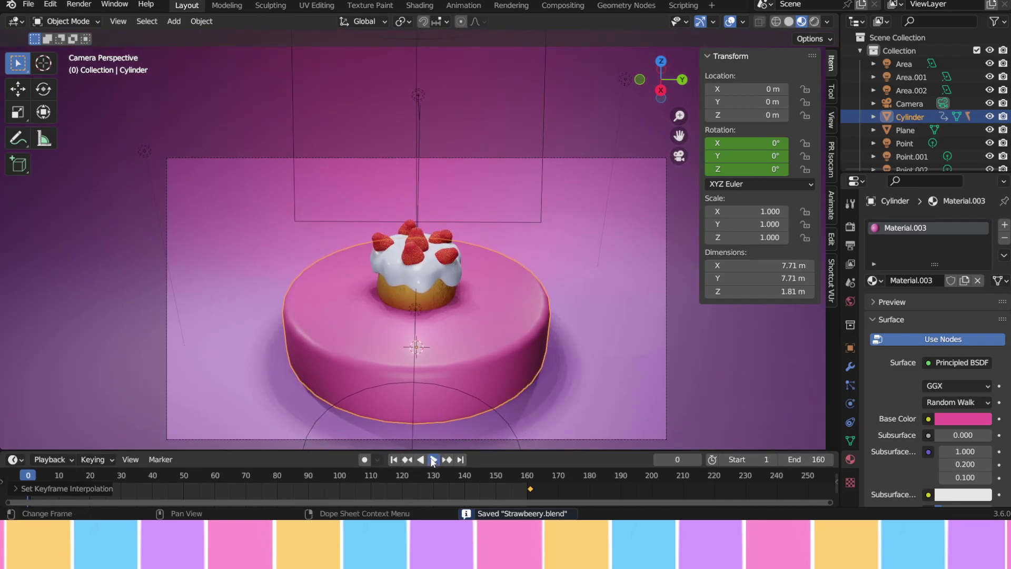
left_click(431, 459)
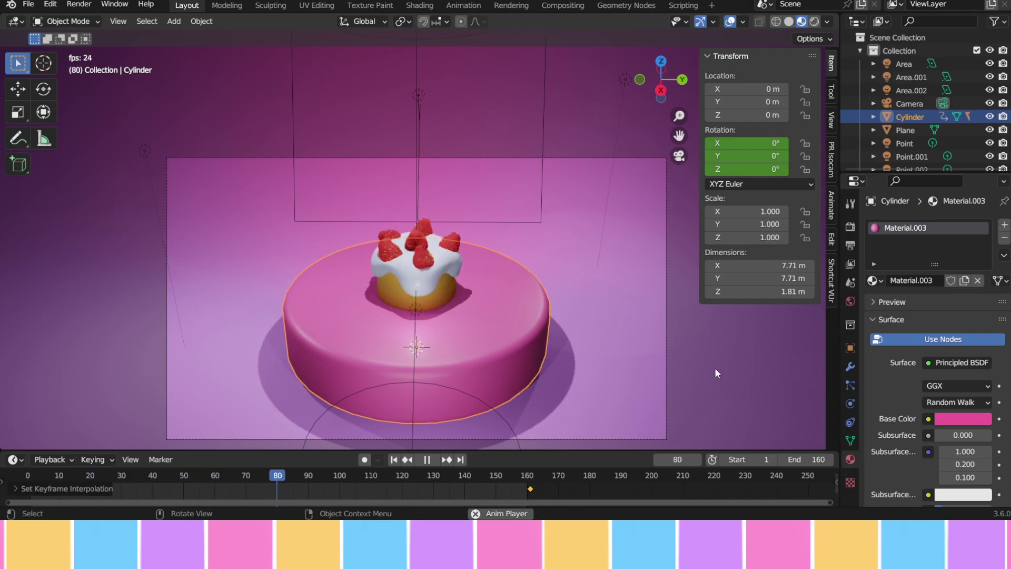
left_click(428, 460)
left_click_drag(369, 475, 28, 477)
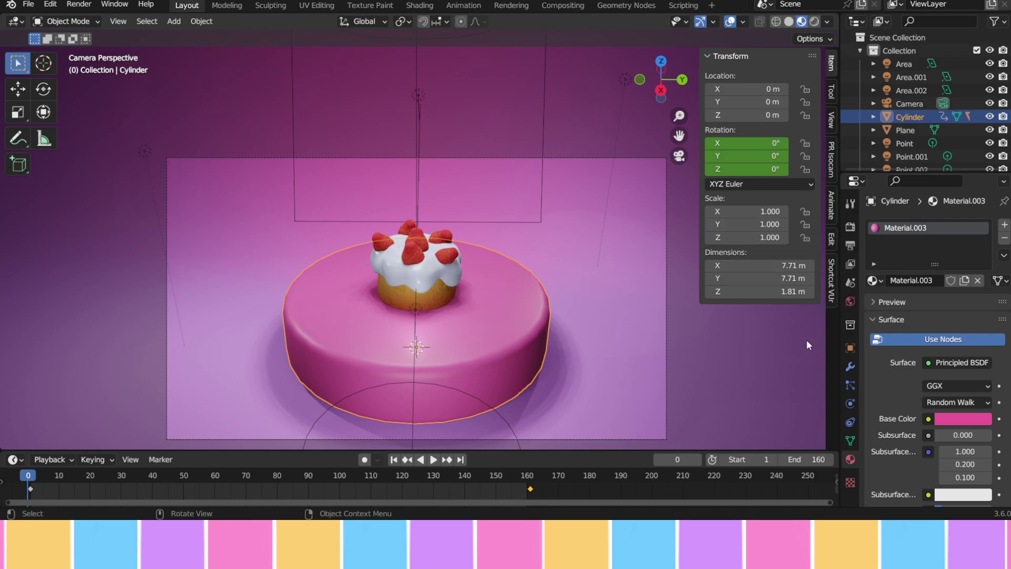
key("n")
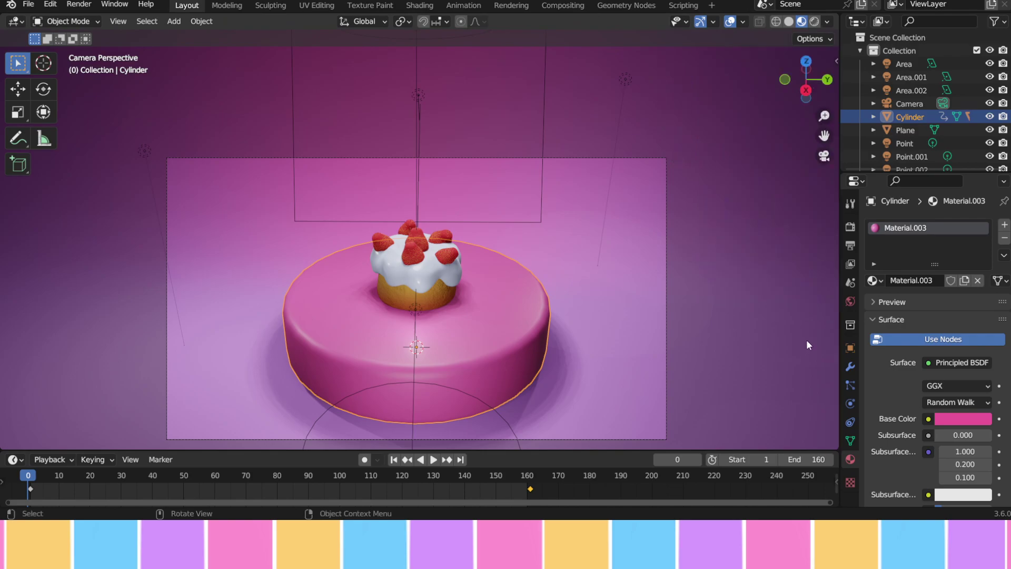
- Enable Ambient Occlusion and Screen Space Reflections in the Eevee render settings
left_click(850, 228)
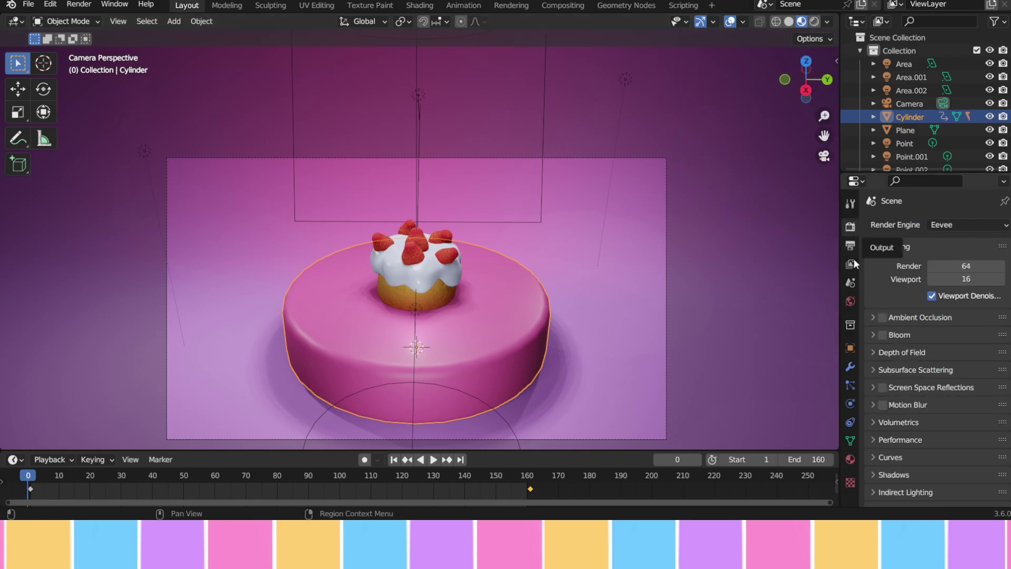
scroll(940, 317, "down", 2)
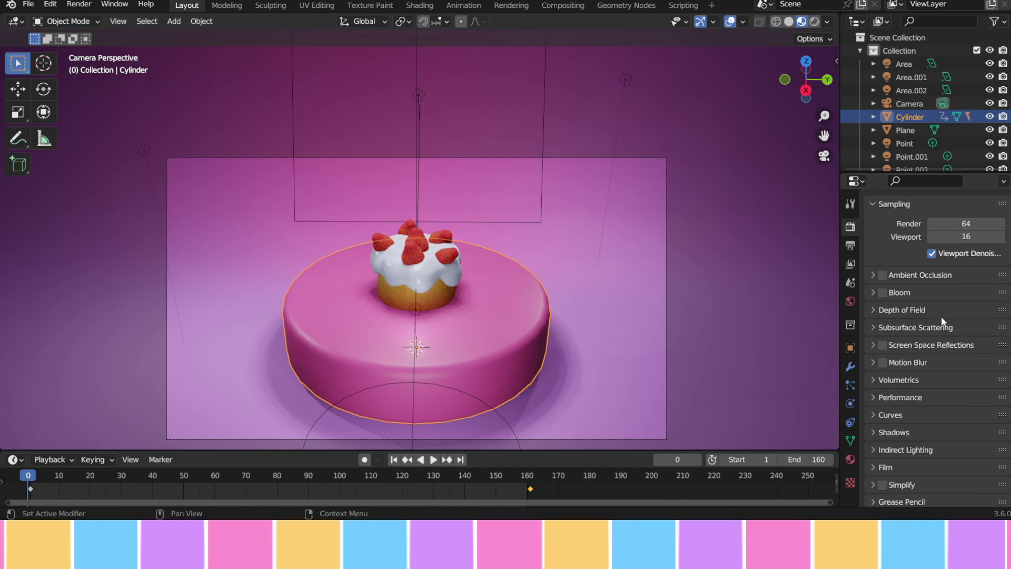
left_click(883, 273)
scroll(868, 337, "down", 2)
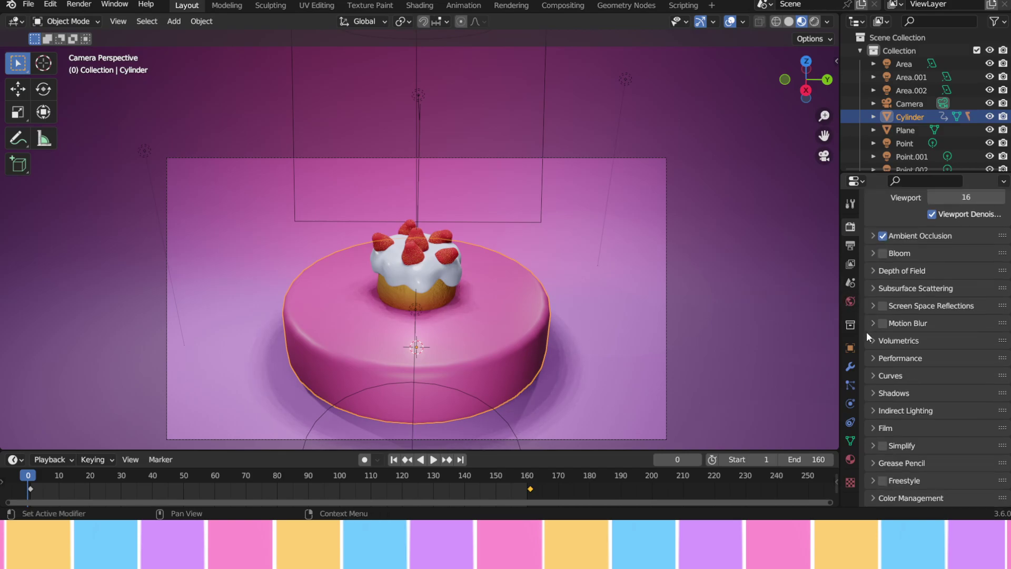
left_click(883, 307)
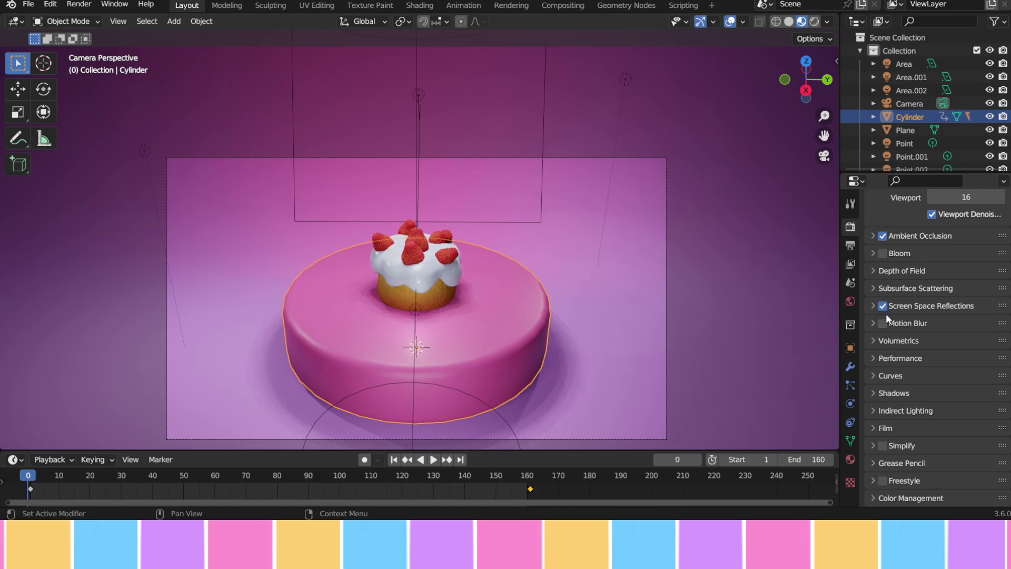
- Compare the Very Low, High and Very High Contrast looks in the scene's color management, and set the look to Very High Contrast
left_click(874, 498)
scroll(981, 449, "down", 6)
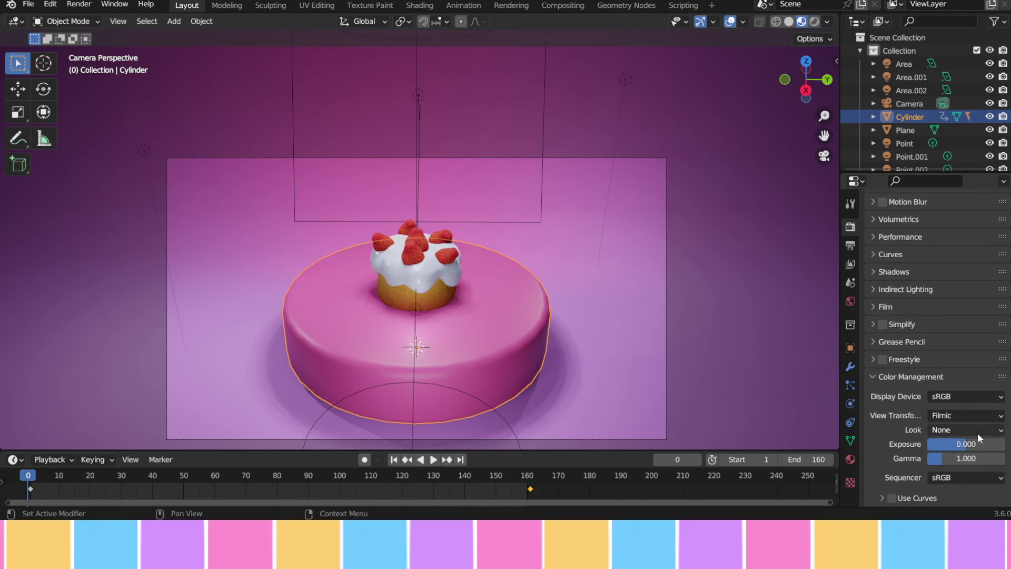
left_click(977, 430)
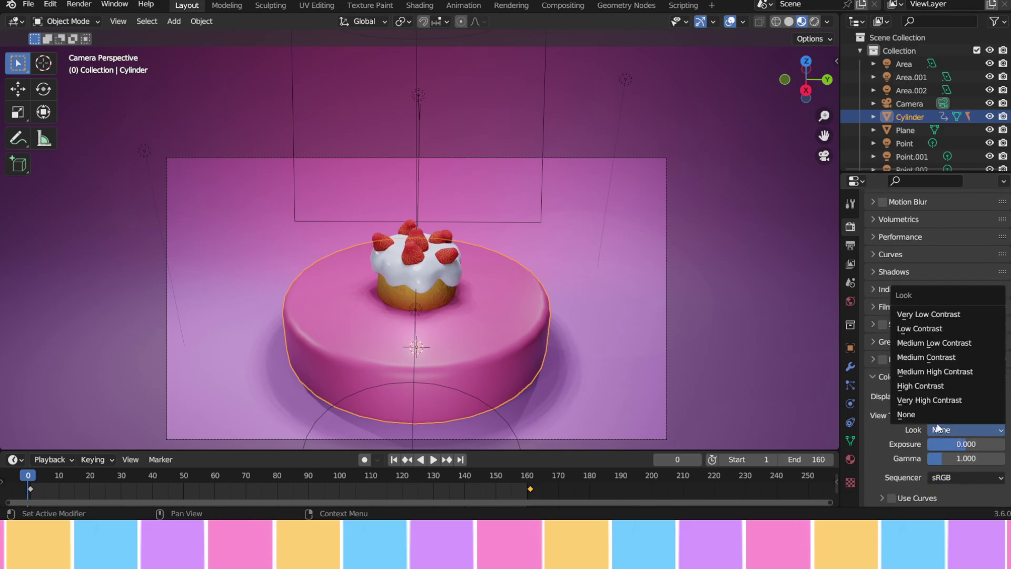
left_click(940, 314)
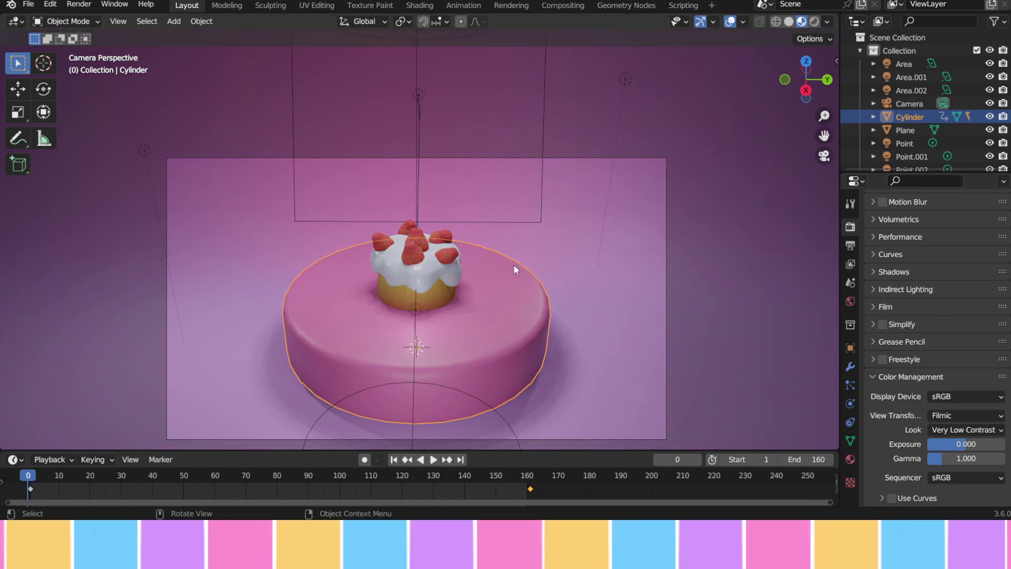
left_click(947, 431)
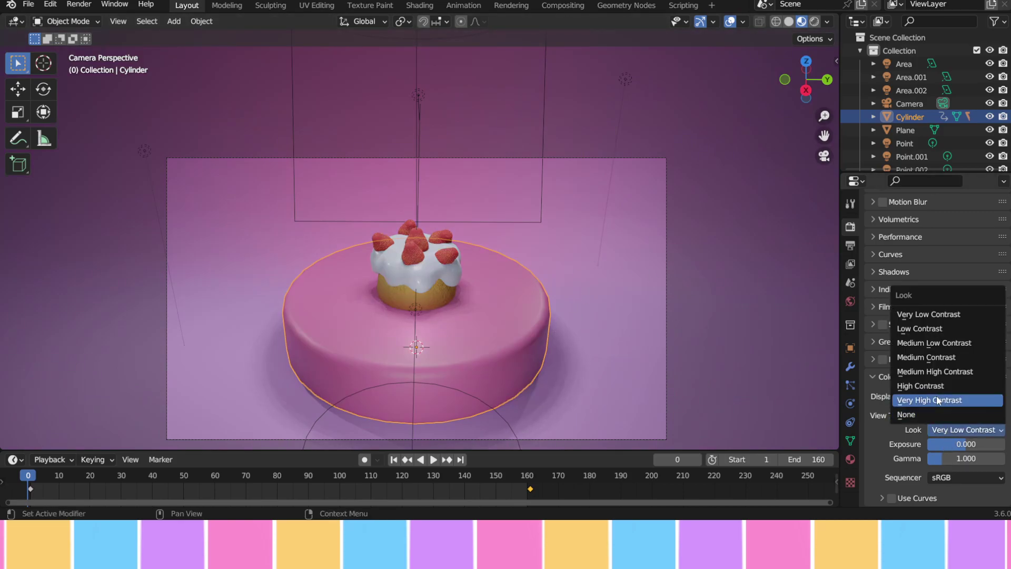
left_click(936, 399)
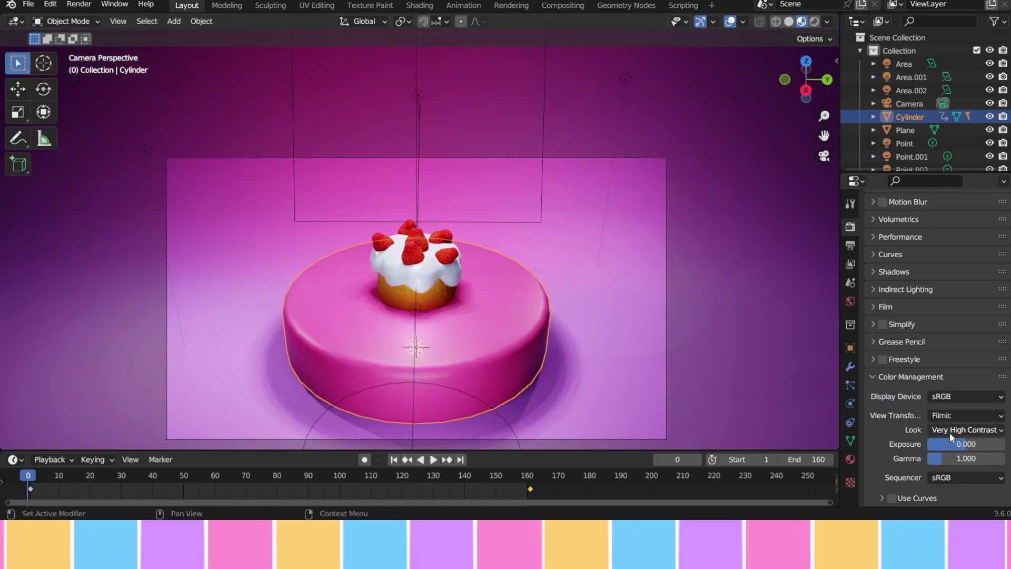
left_click(951, 429)
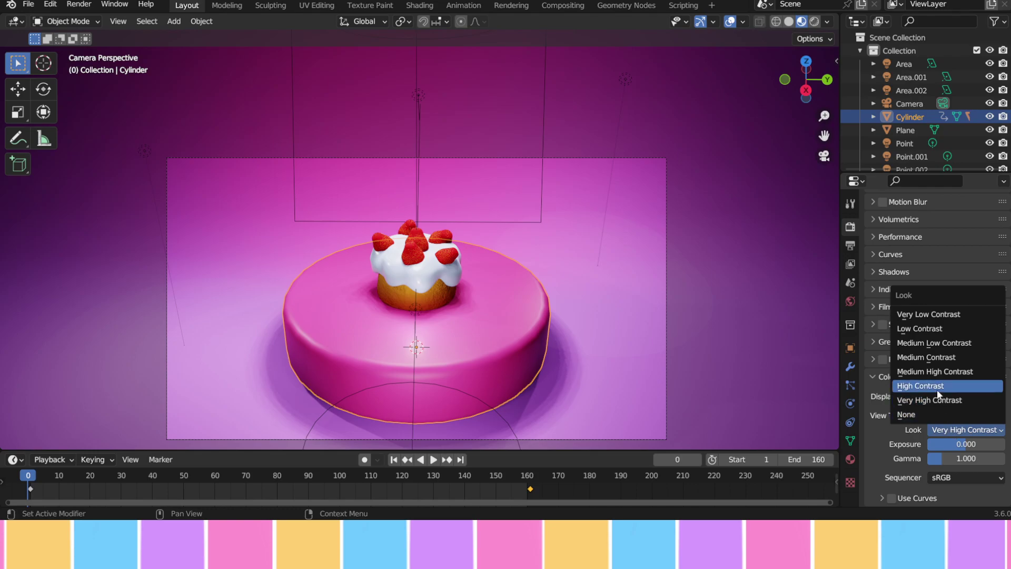
left_click(937, 392)
left_click(950, 430)
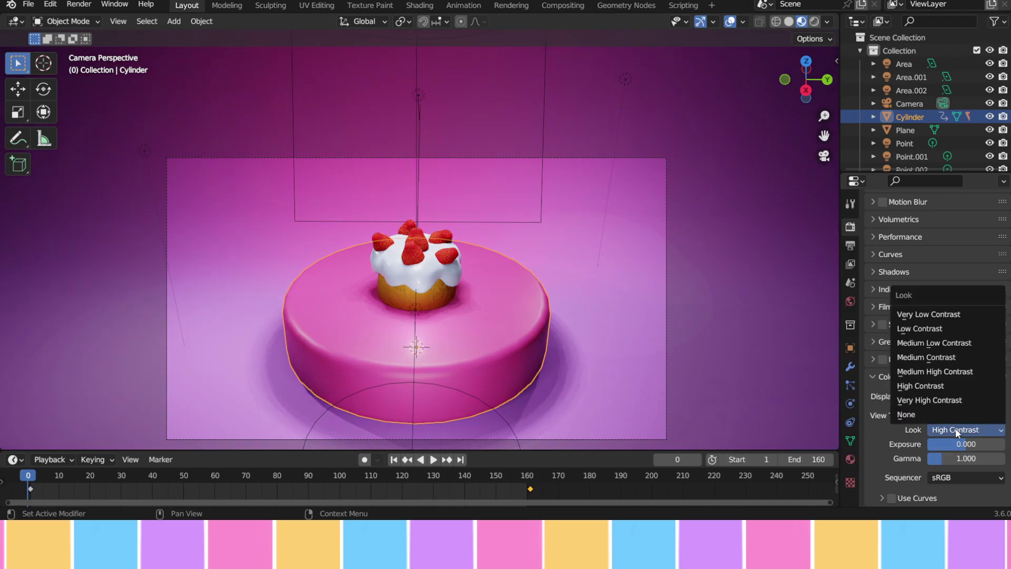
left_click(948, 399)
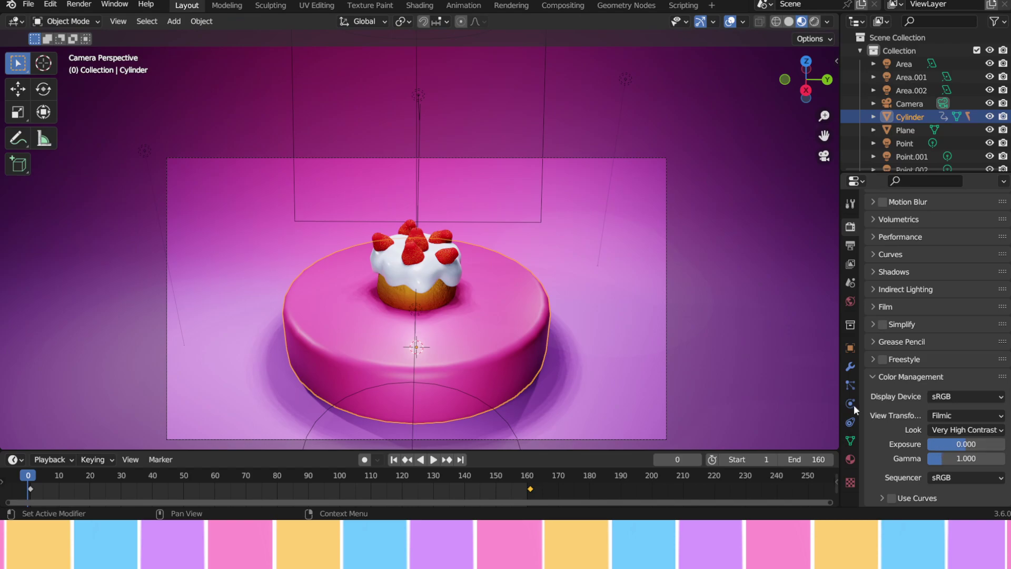
- Lighten the round cake stand's base color to a pink with hue 0.941, saturation 0.799 and value 1.000
left_click(558, 327)
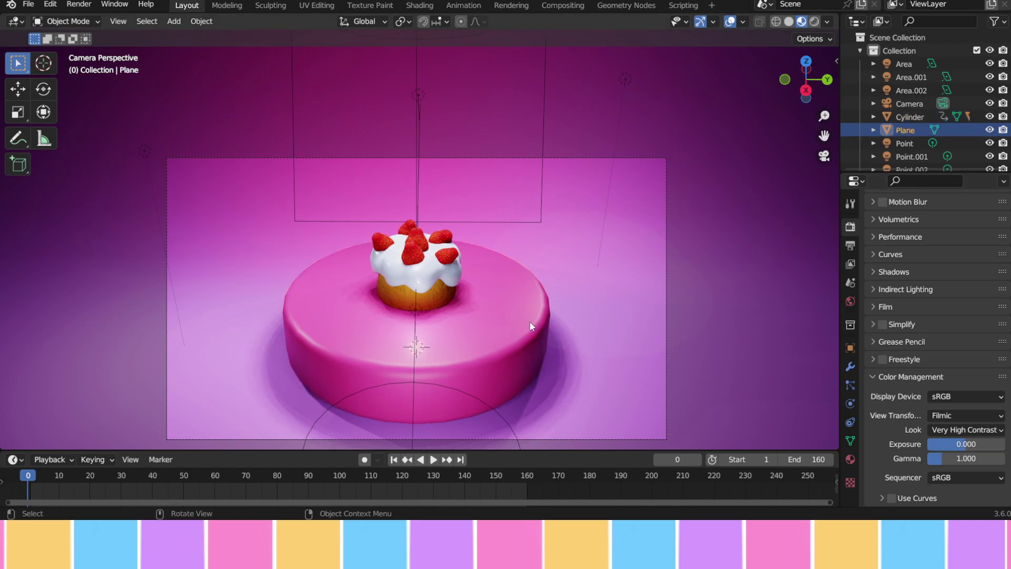
left_click(531, 326)
left_click(849, 458)
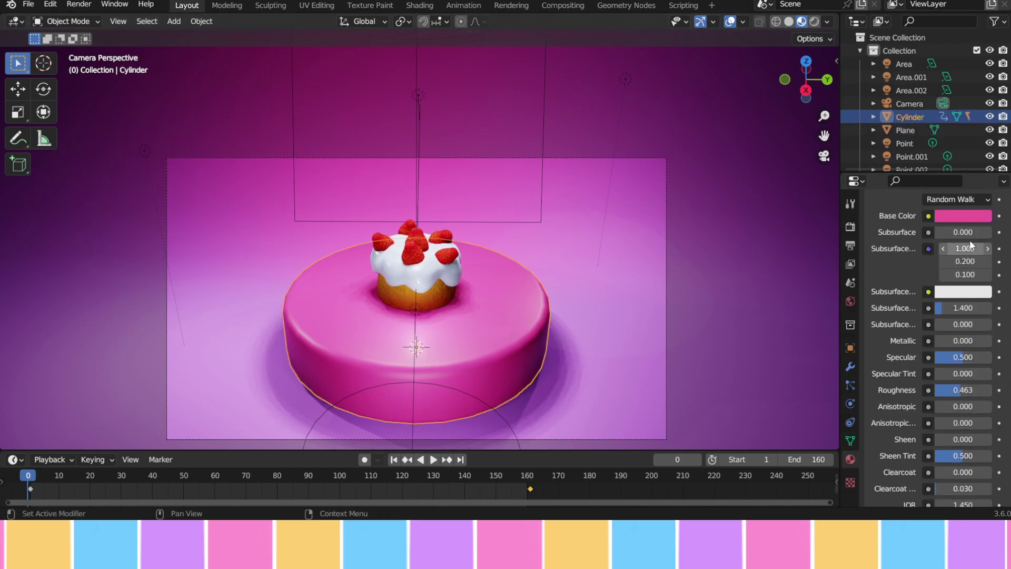
left_click(963, 217)
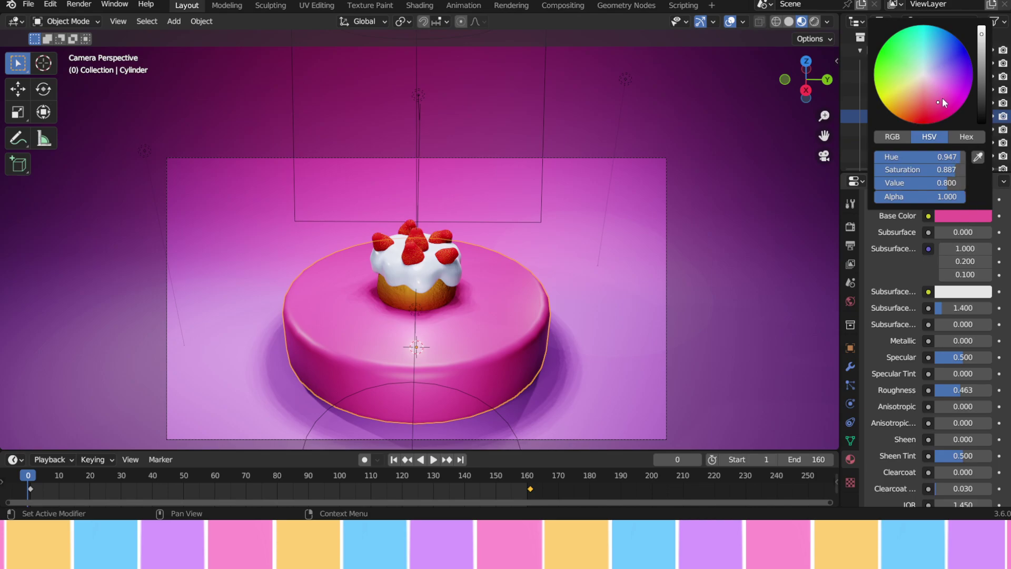
key("BackSpace")
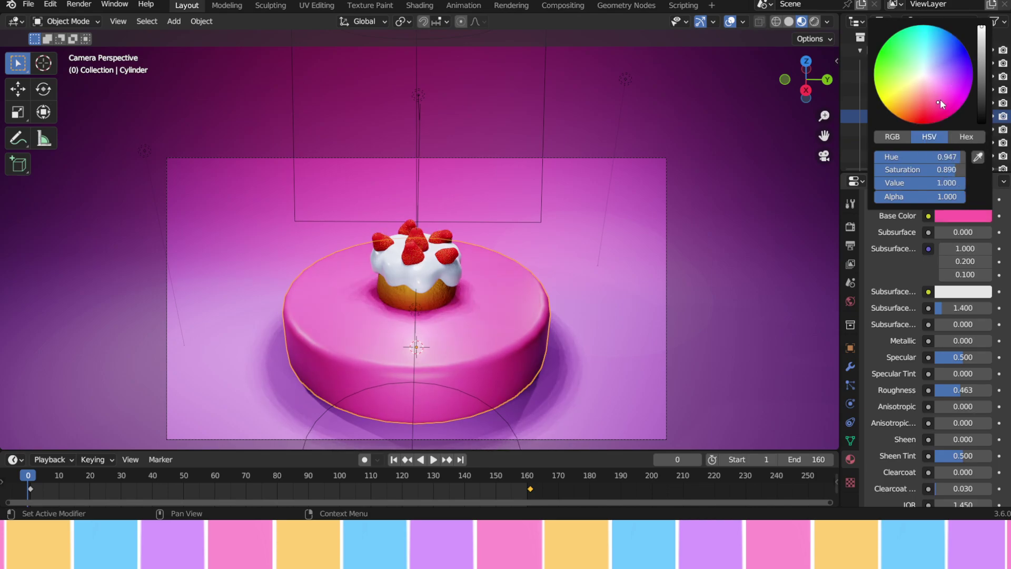
left_click_drag(941, 99, 936, 97)
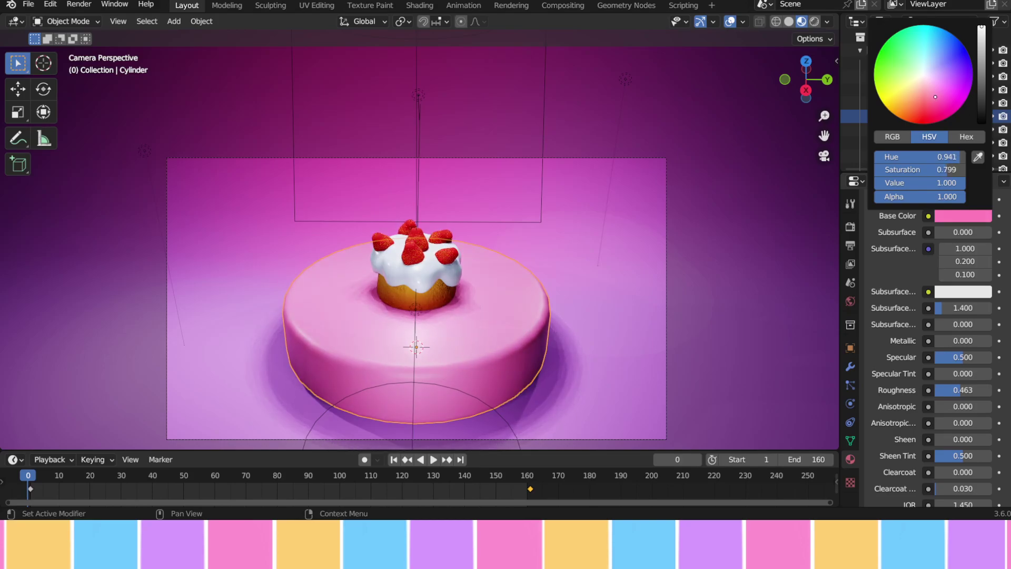
- Make the background plane's base color a slightly more saturated purple
left_click(770, 214)
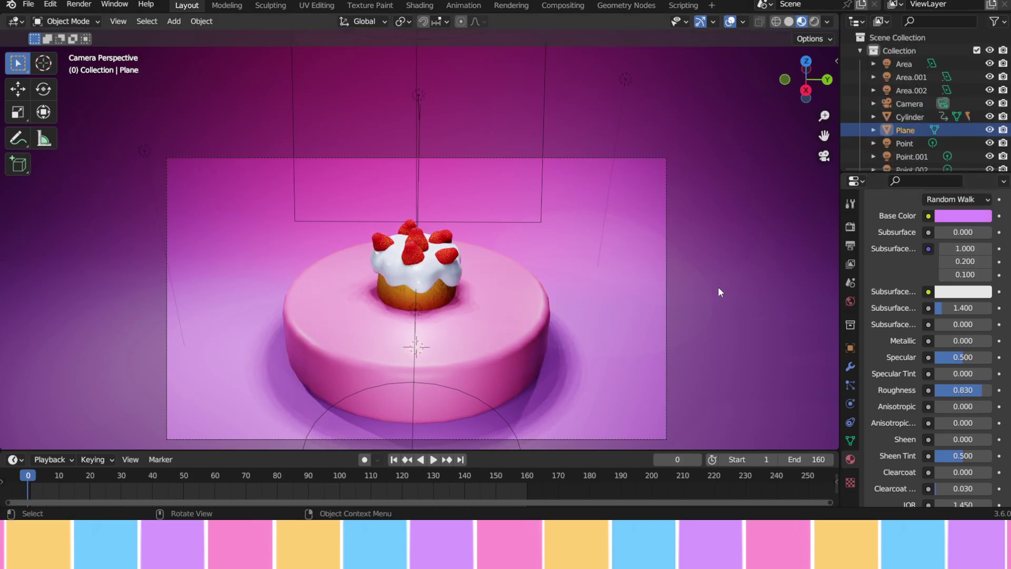
left_click(940, 216)
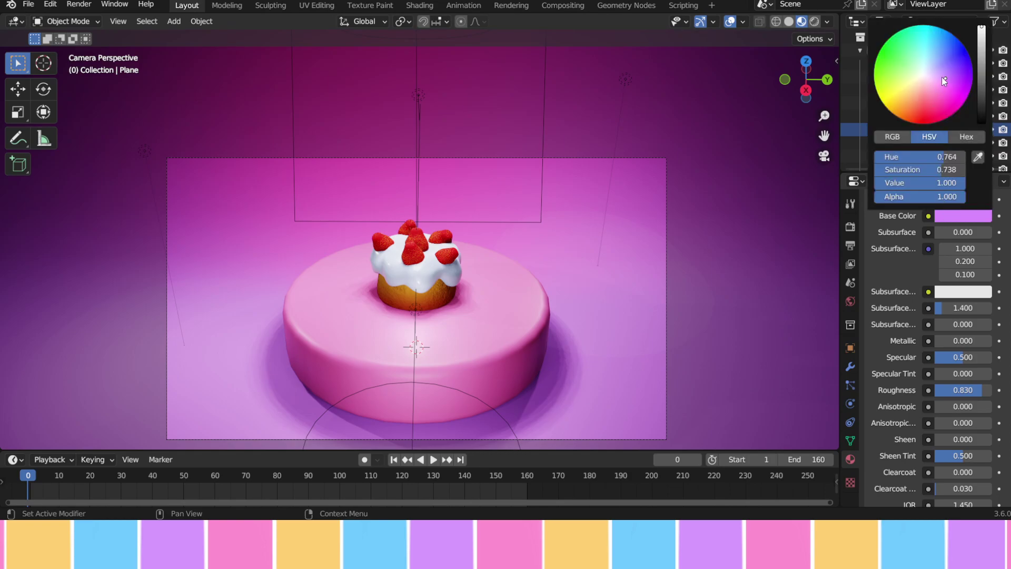
left_click_drag(944, 79, 950, 79)
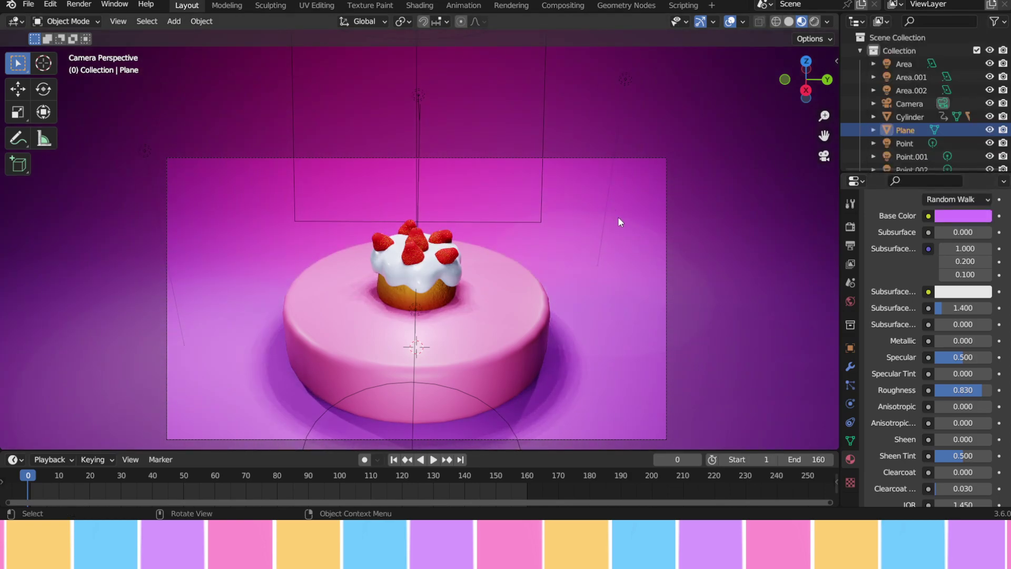
- Add an area light at the 3D cursor and raise it along the global Z axis to the level of the cake
middle_click_drag(541, 316, 488, 286)
scroll(489, 285, "up", 4)
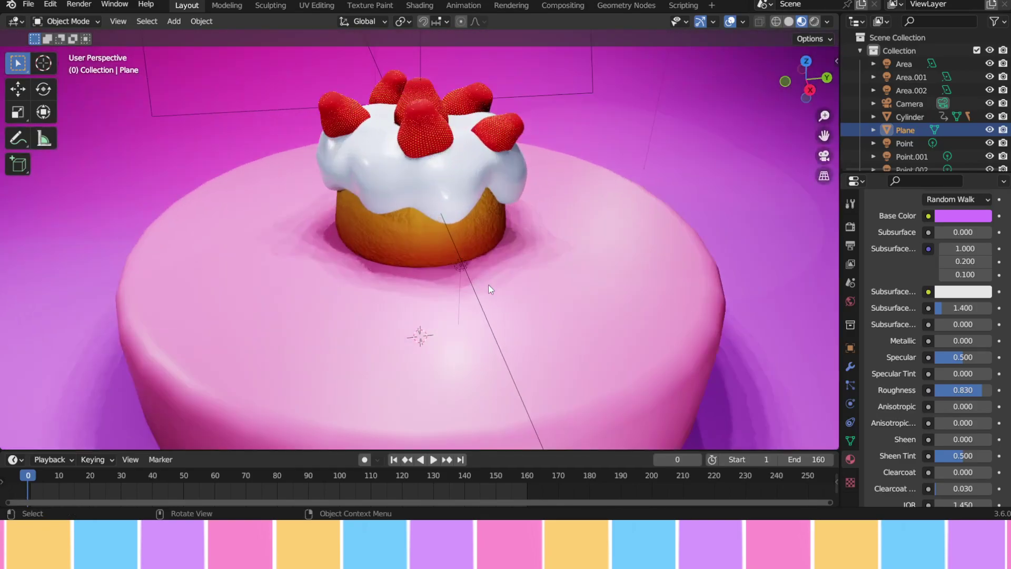
scroll(489, 284, "down", 3)
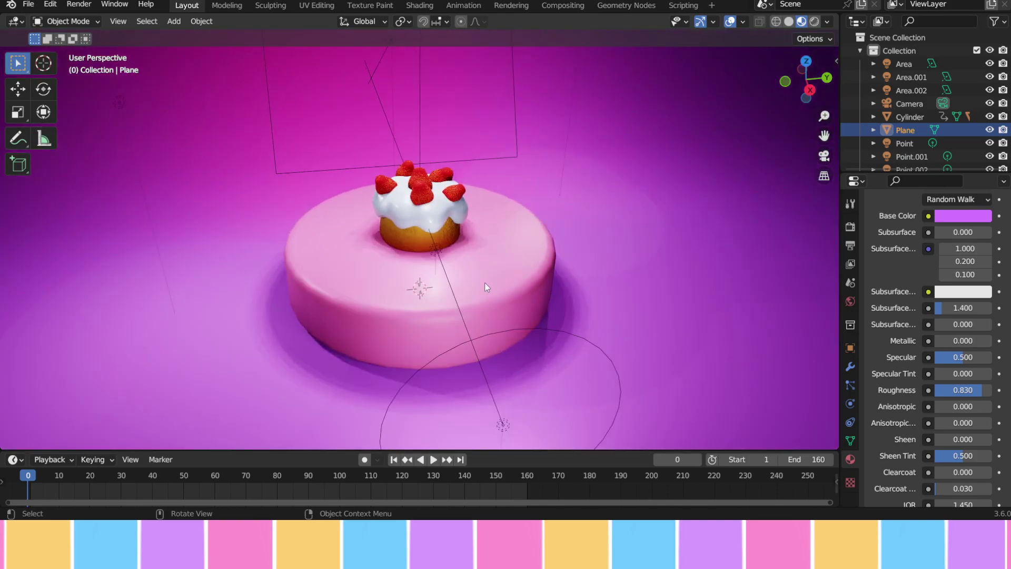
key("shift+a")
mouse_move(472, 249)
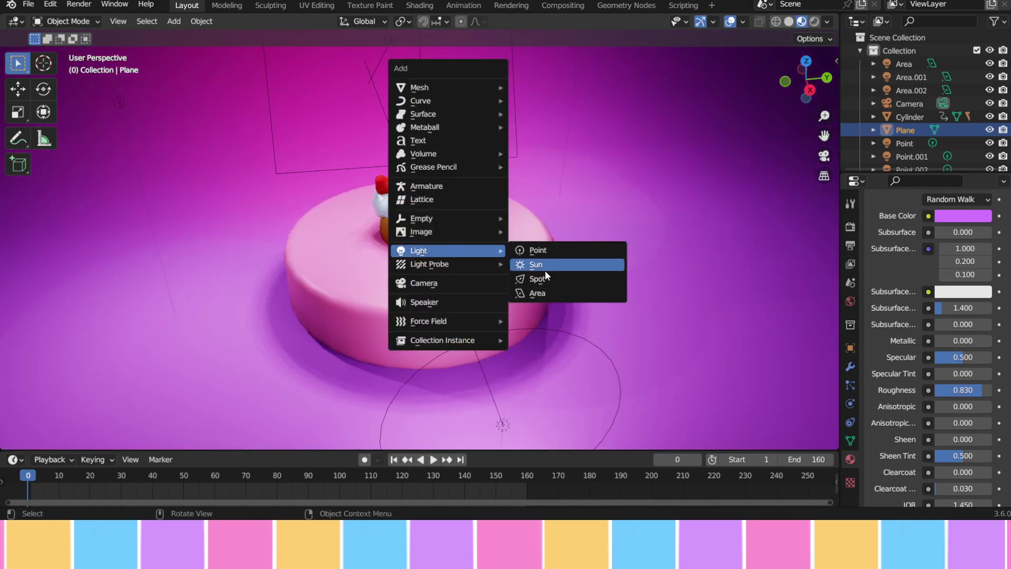
left_click(545, 289)
key("g")
key("z")
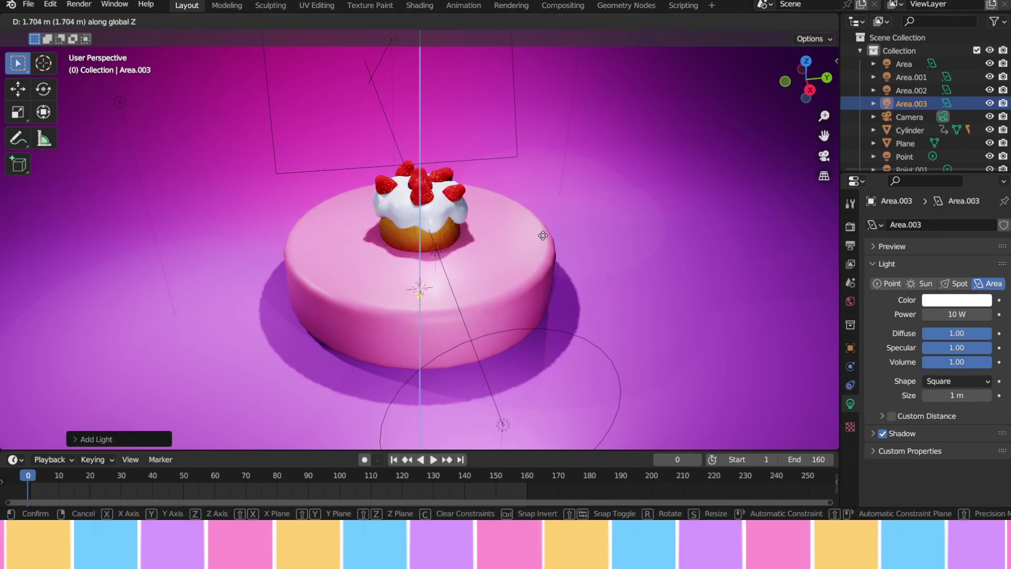
left_click(539, 215)
- Scale the new area light up by about 2.24 and raise it about 0.2 m along Z
key("s")
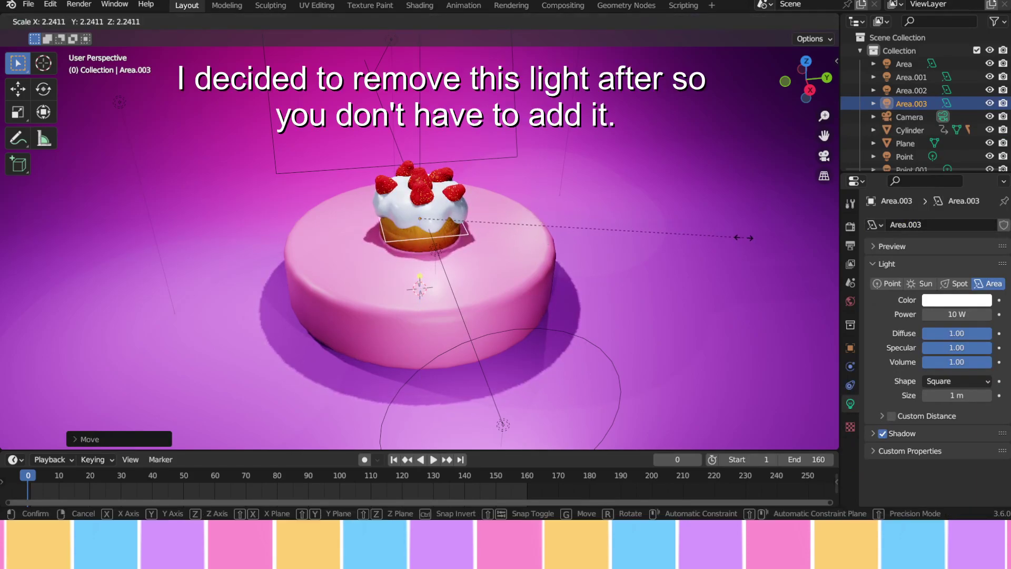
left_click(745, 238)
key("g")
key("z")
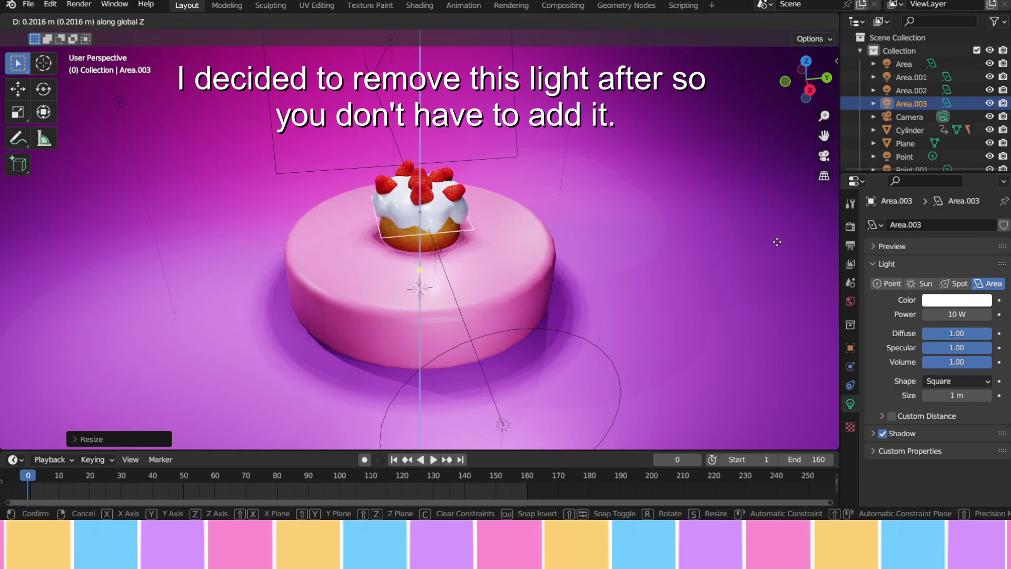
left_click(777, 242)
- Set the new area light's power to 50 W and deselect the light
left_click_drag(979, 315, 937, 314)
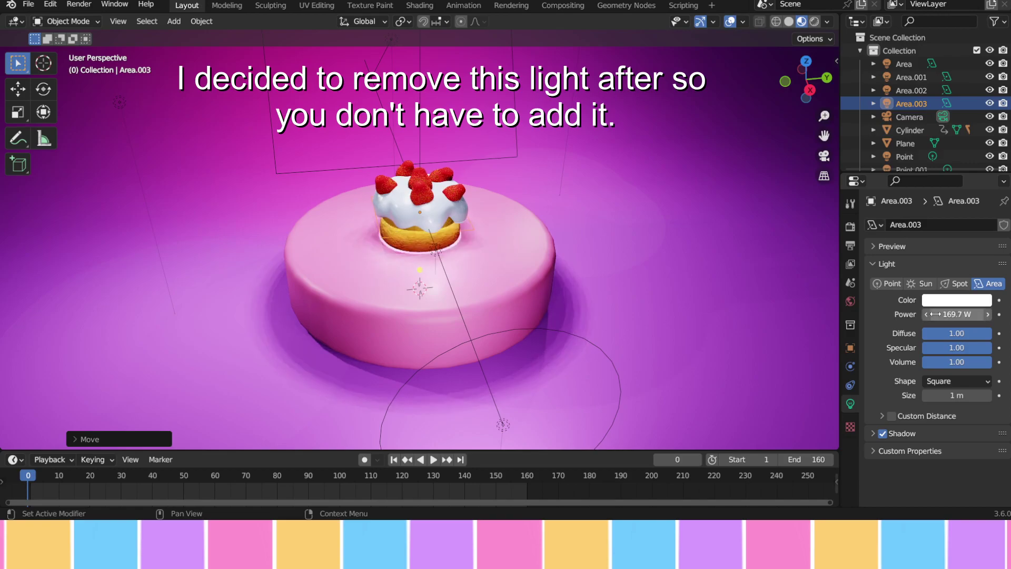
left_click(954, 319)
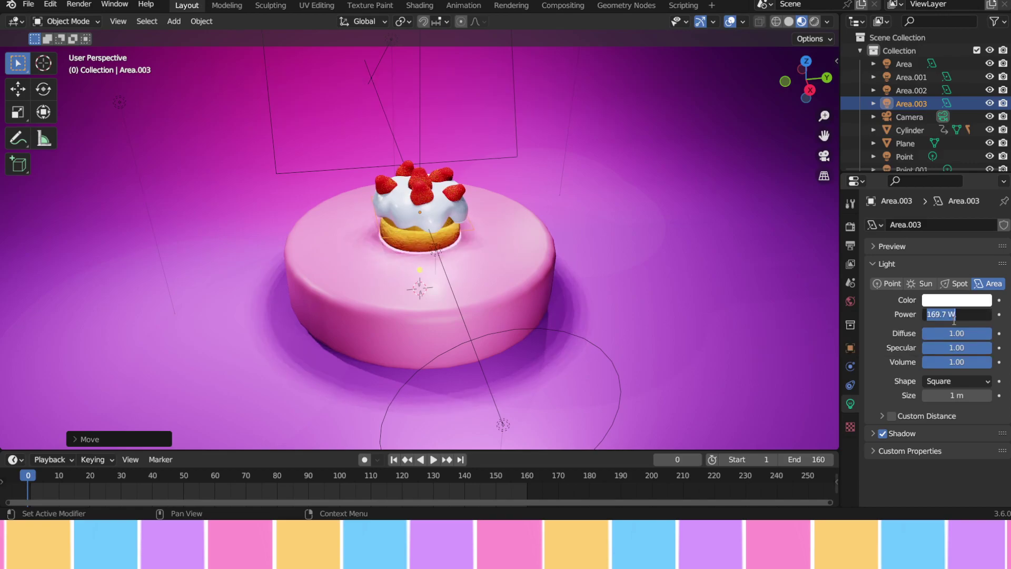
key("Return")
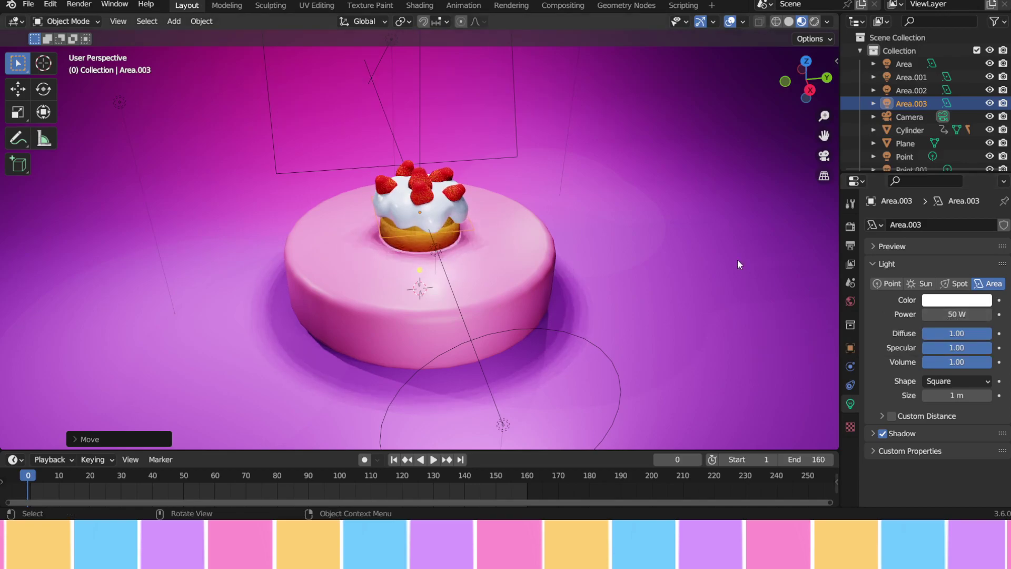
left_click(700, 238)
mouse_move(683, 243)
middle_mouse_down()
mouse_move(652, 226)
mouse_move(693, 230)
middle_mouse_up()
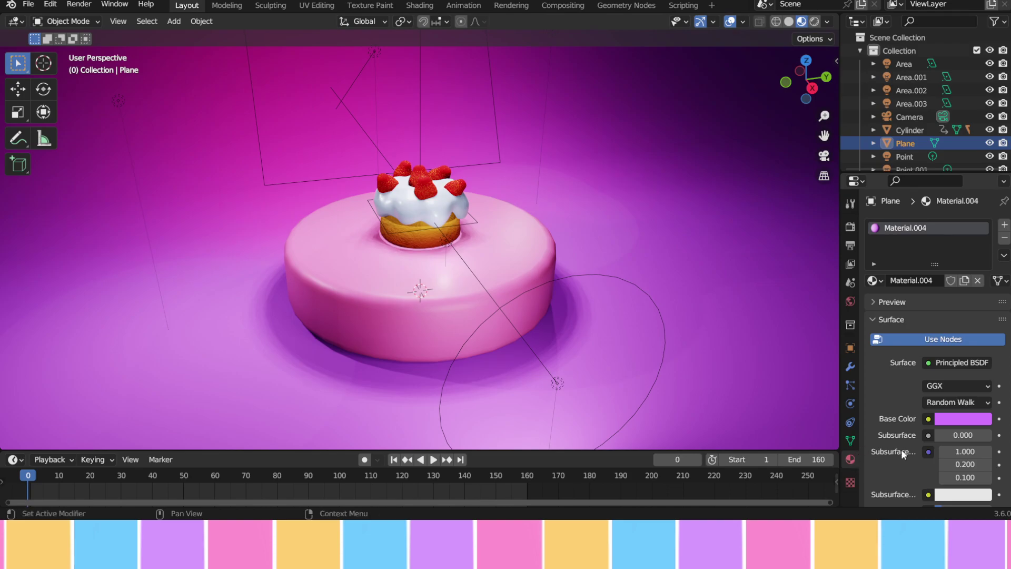
- Change the shape of the area light around the cake to Disk
scroll(901, 451, "down", 2)
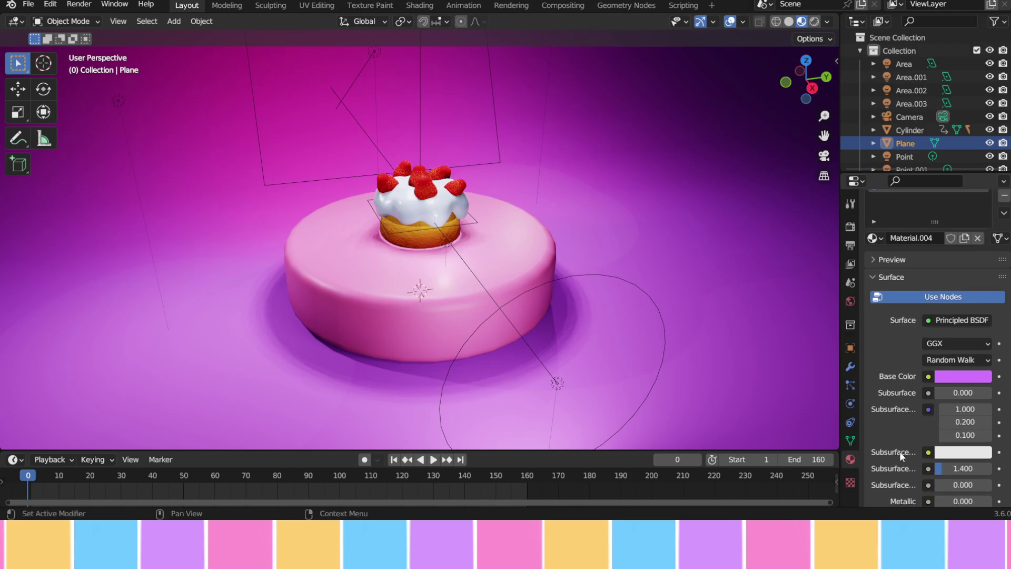
left_click(462, 226)
left_click(956, 381)
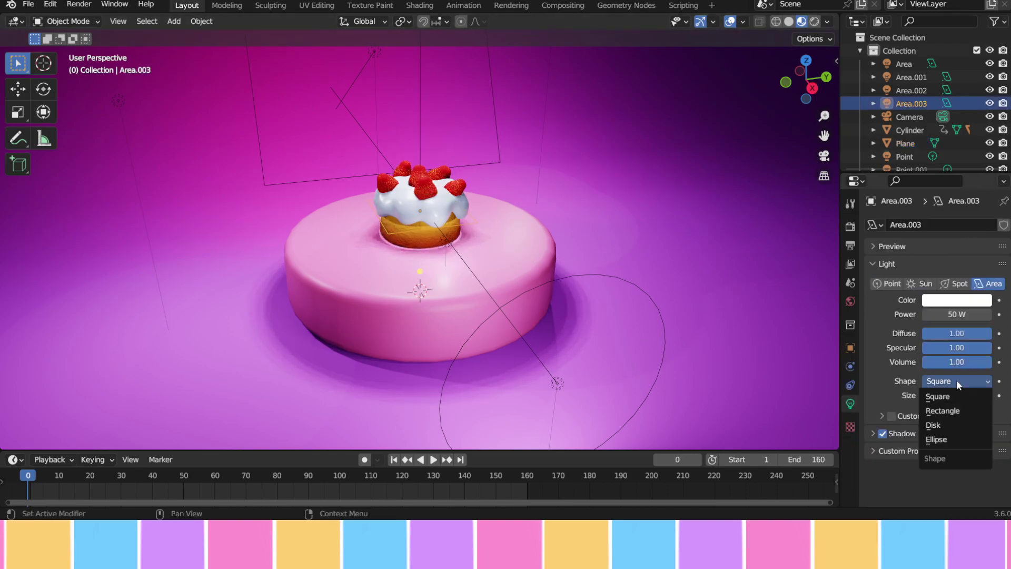
left_click(944, 424)
left_click(678, 240)
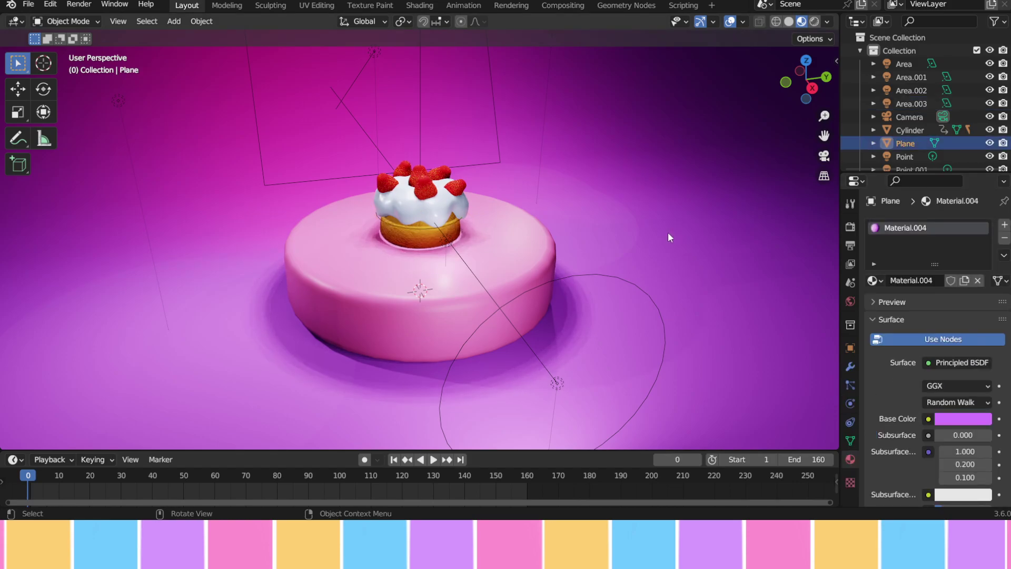
- Set the disk light's power to 10 W
scroll(664, 272, "up", 2)
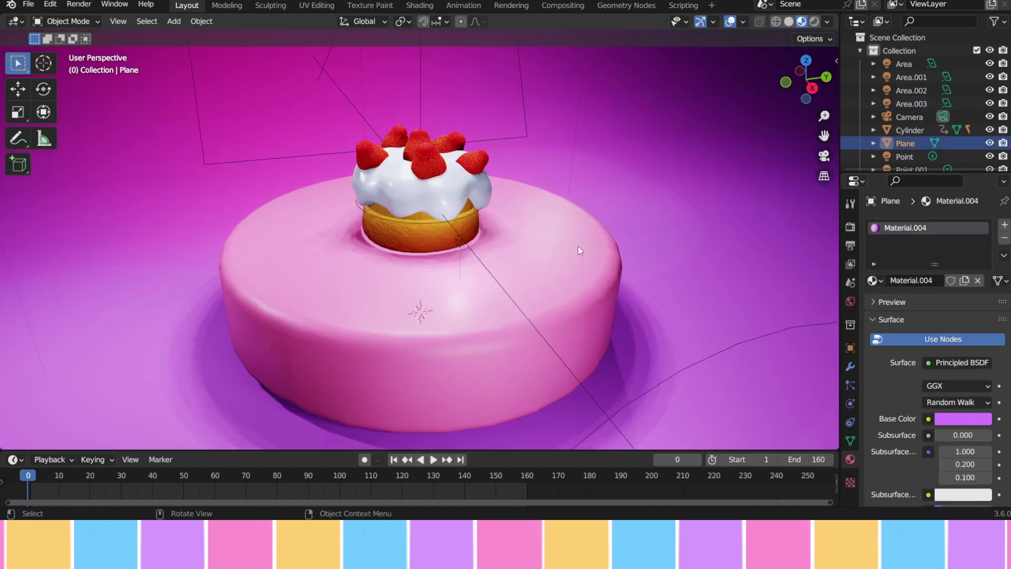
left_click(473, 210)
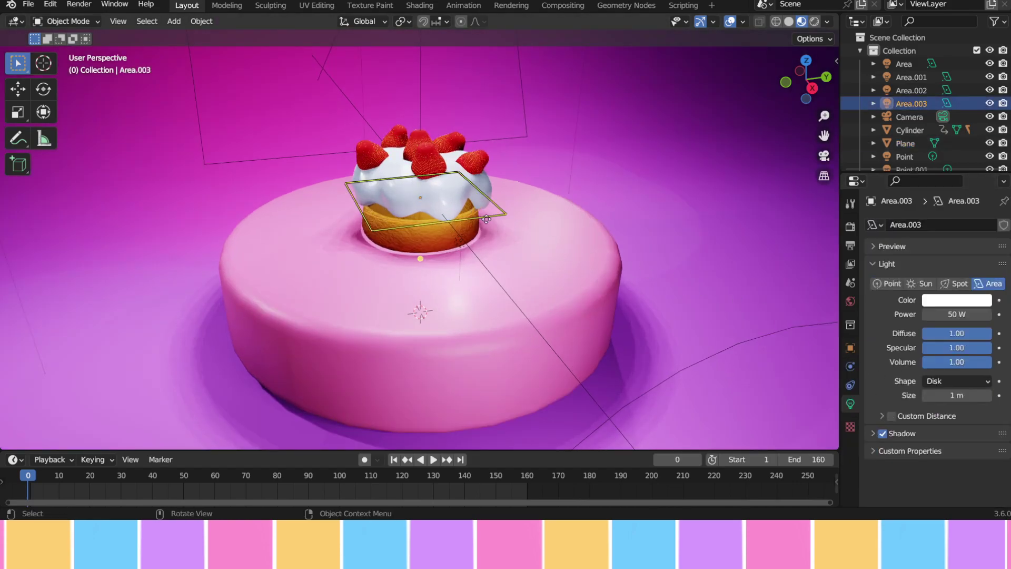
left_click(955, 314)
type("10")
key("Return")
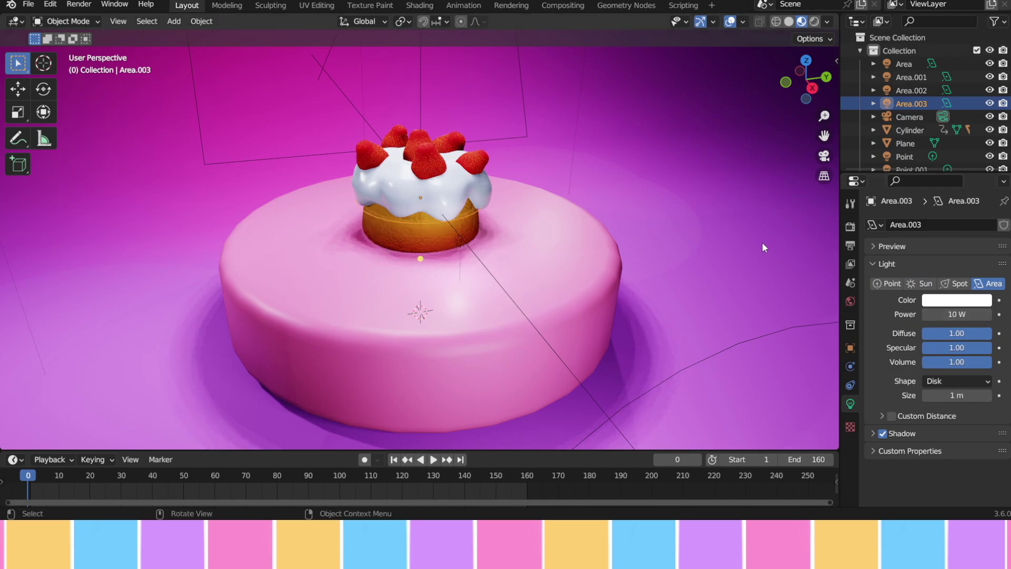
left_click(761, 239)
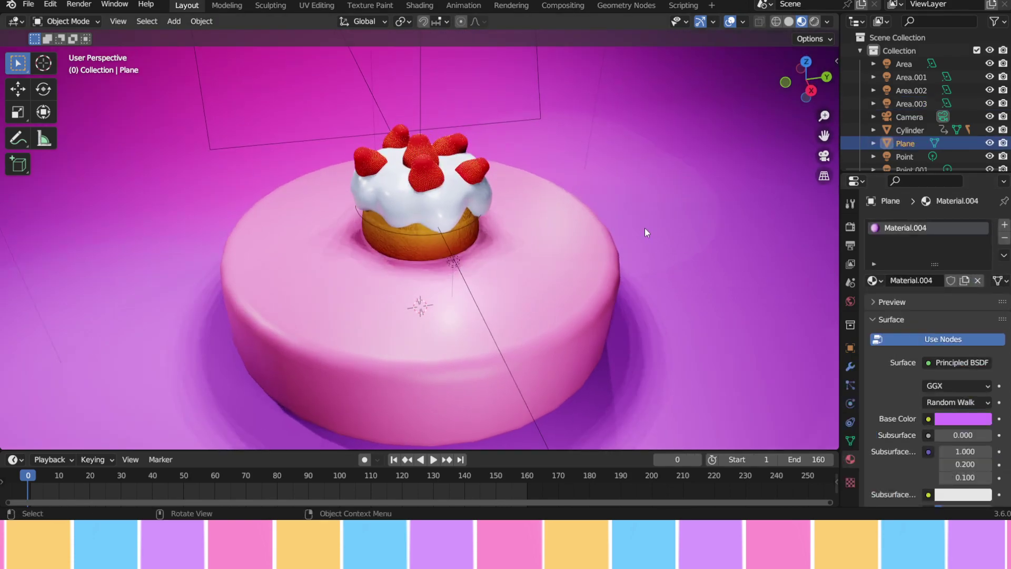
- Scale the disk light around the cake up by about 1.2
key("s")
left_click(723, 241)
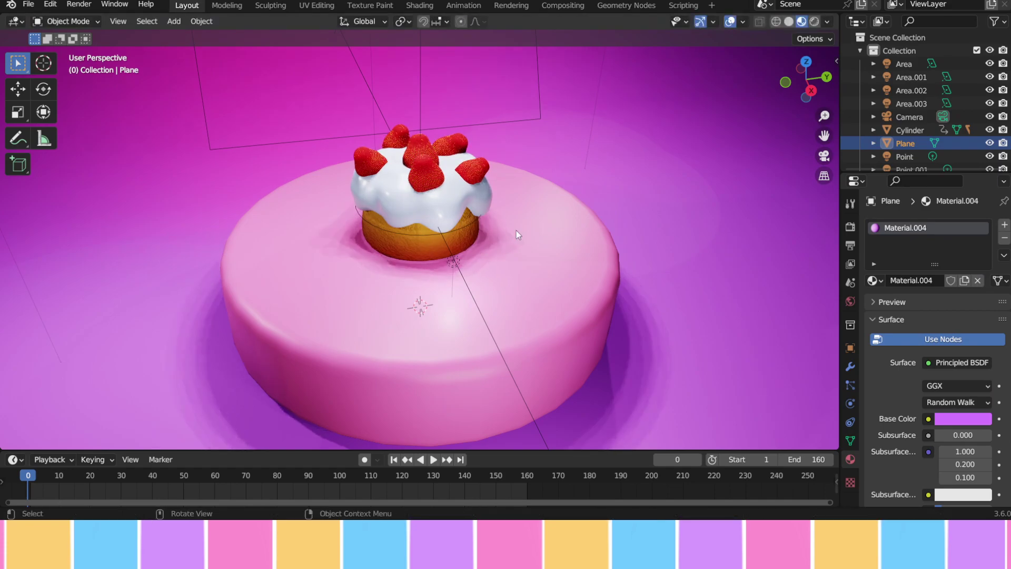
left_click(461, 229)
key("s")
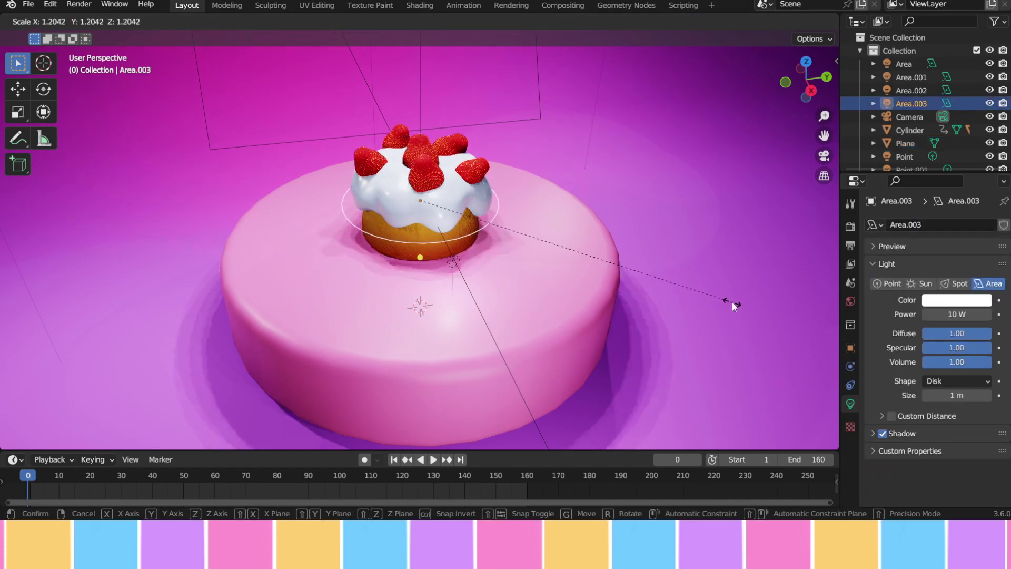
left_click(774, 287)
left_click(789, 283)
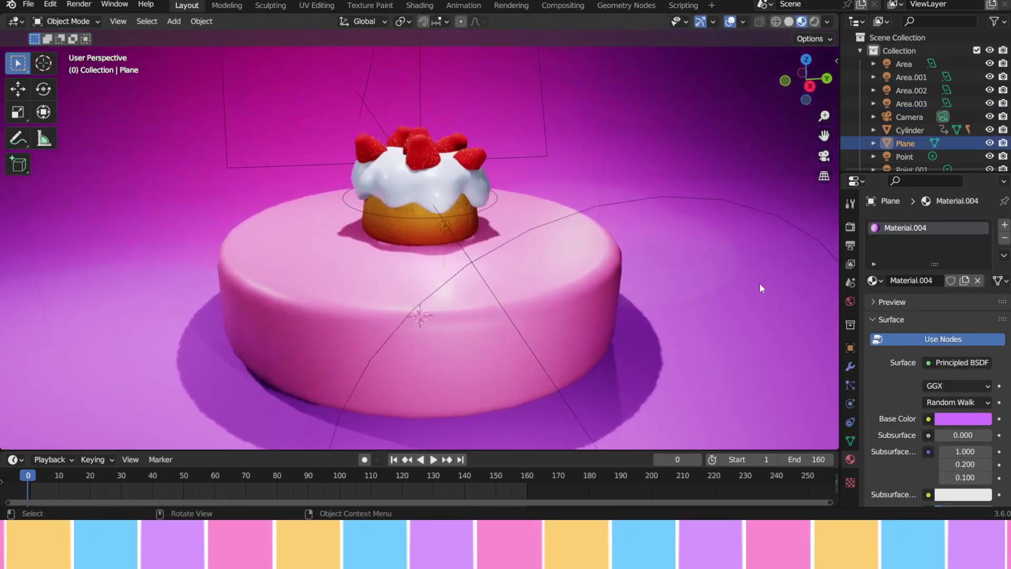
- Raise the disk light slightly along the global Z axis
middle_click_drag(754, 279, 779, 283)
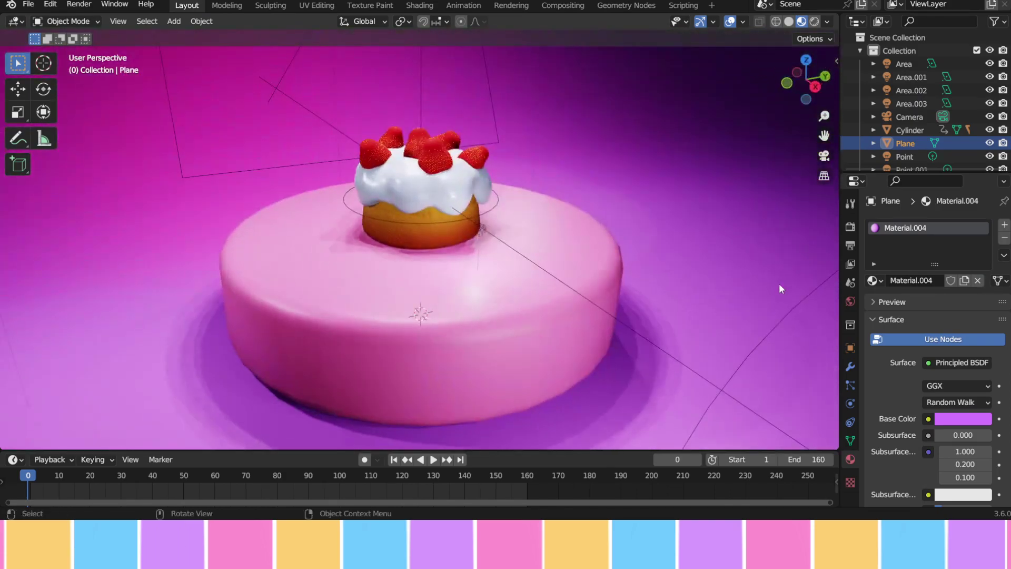
key("g")
key("z")
left_click(780, 263)
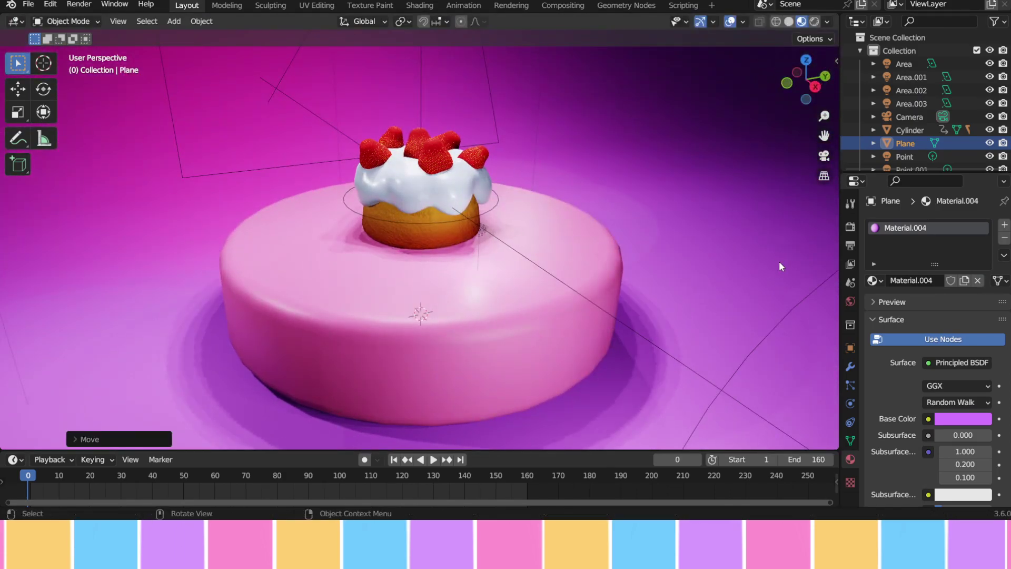
left_click(490, 208)
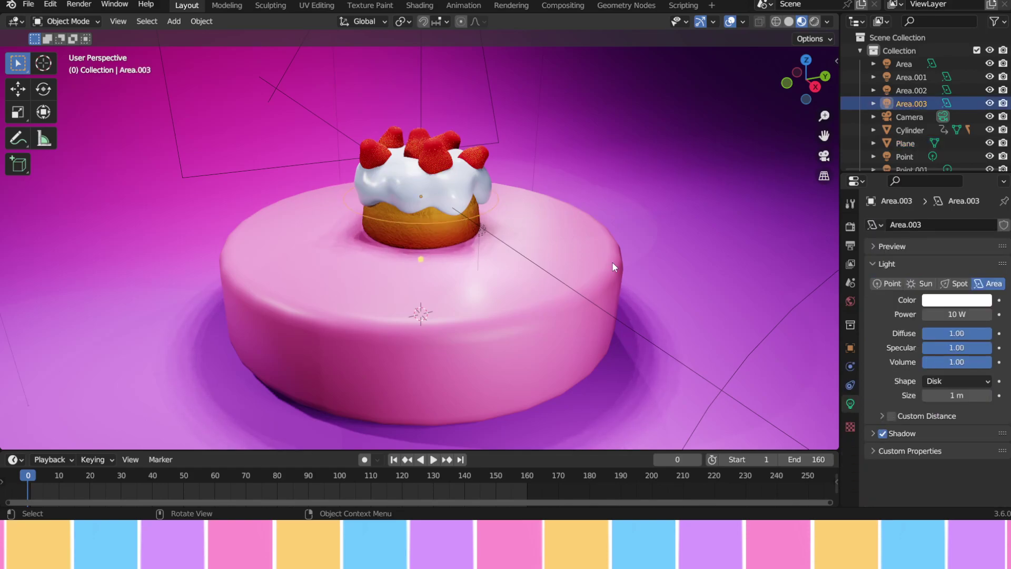
key("g")
key("z")
left_click(641, 246)
left_click(743, 232)
middle_click_drag(743, 232, 728, 253)
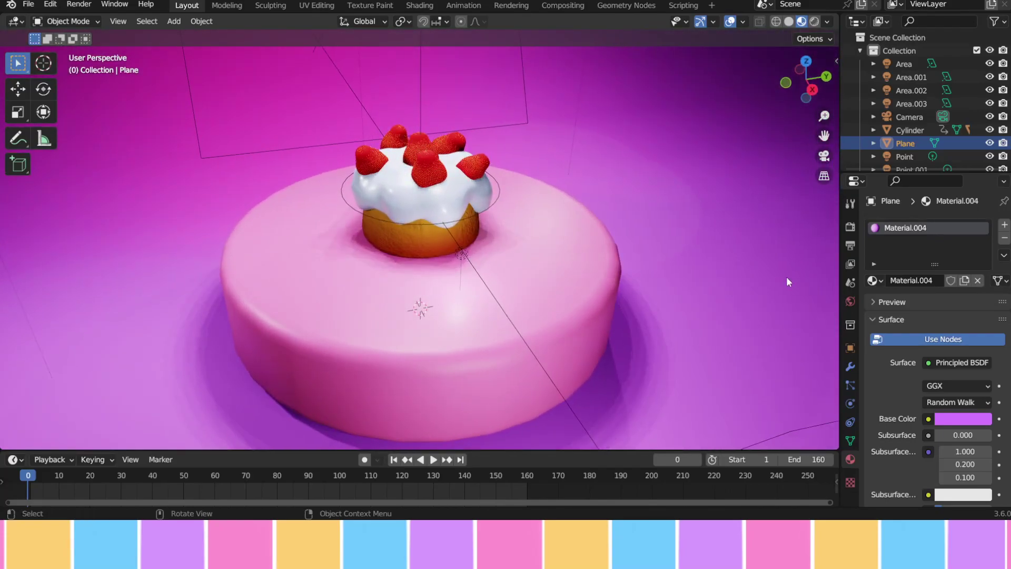
- Set the disk light's power to 20 W and deselect the light
left_click(498, 203)
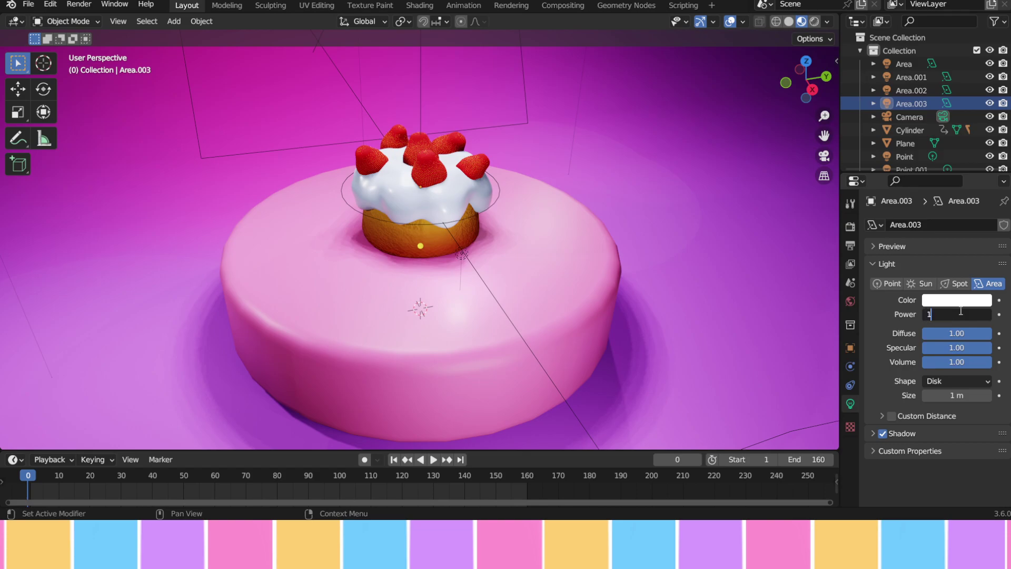
key("Return")
key("Return")
left_click(764, 271)
middle_click_drag(764, 271, 643, 267)
- Toggle the visibility of the disk light around the cake to compare the scene with and without it
scroll(780, 266, "down", 5)
scroll(581, 264, "up", 8)
scroll(651, 262, "down", 4)
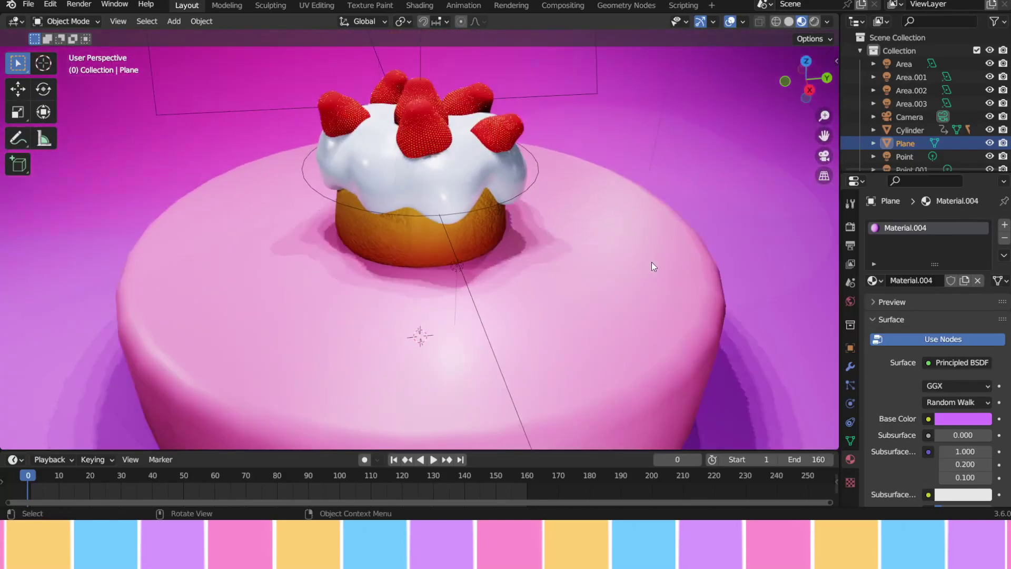
left_click(461, 217)
key("h")
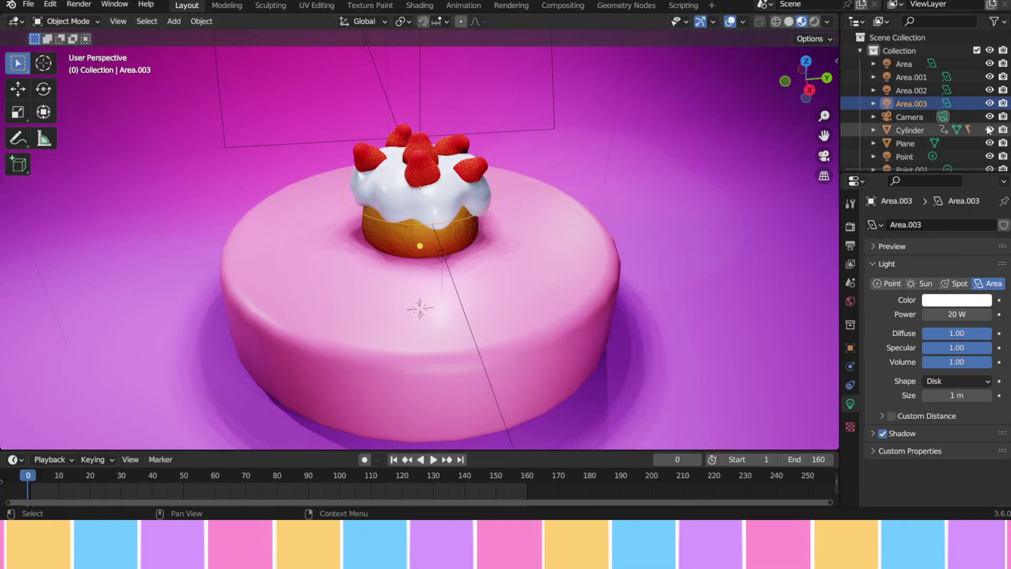
left_click(990, 104)
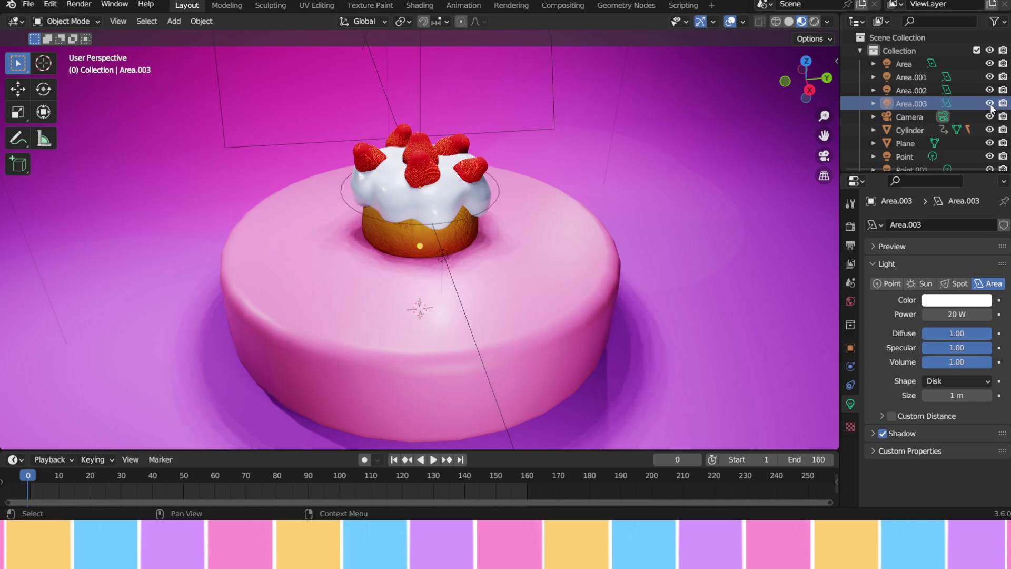
left_click(990, 104)
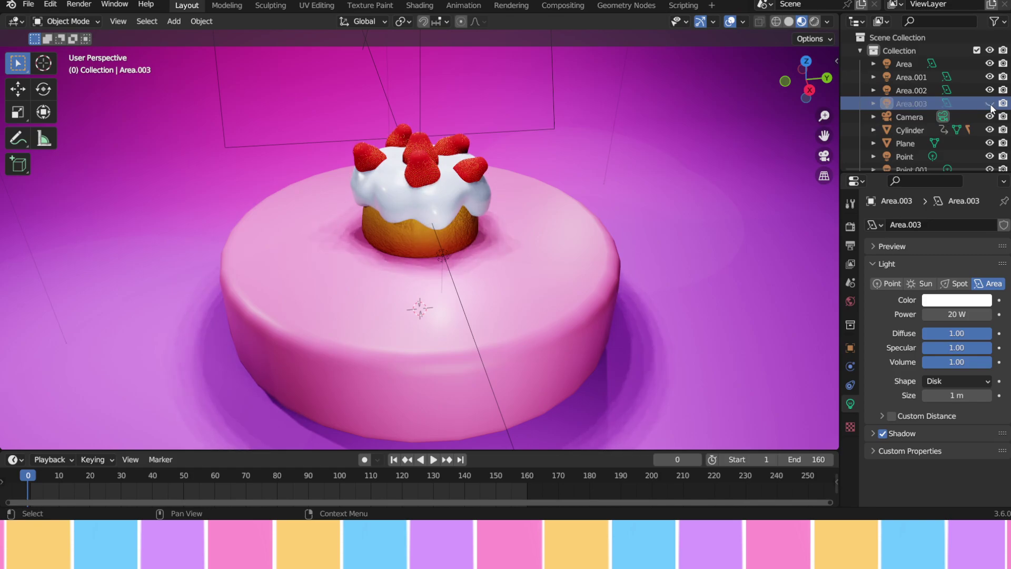
left_click(990, 104)
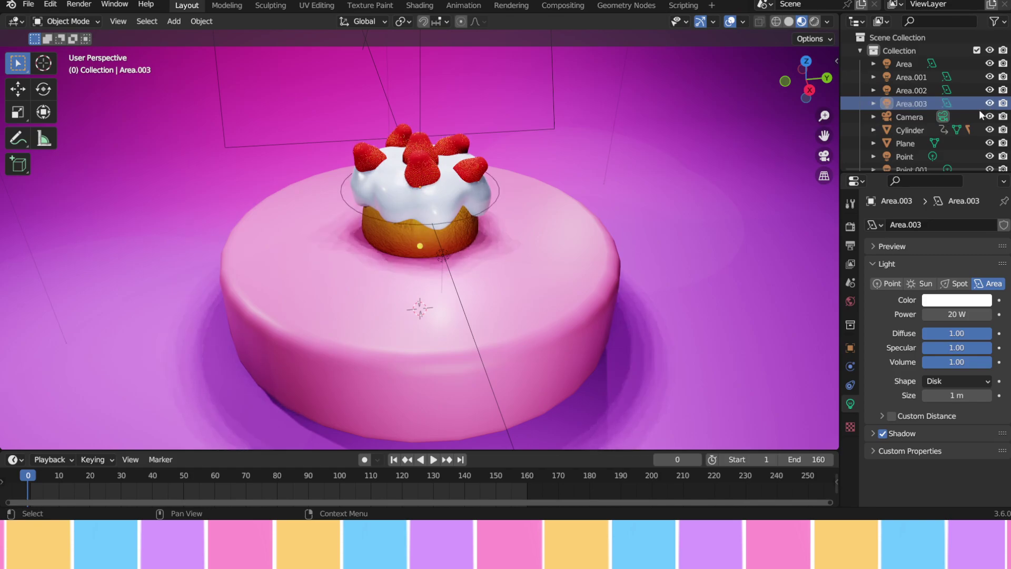
- Examine the cake's lighting from several angles and through the scene camera
left_click(759, 181)
middle_click_drag(654, 243, 487, 248)
scroll(673, 258, "down", 4)
scroll(631, 261, "up", 3)
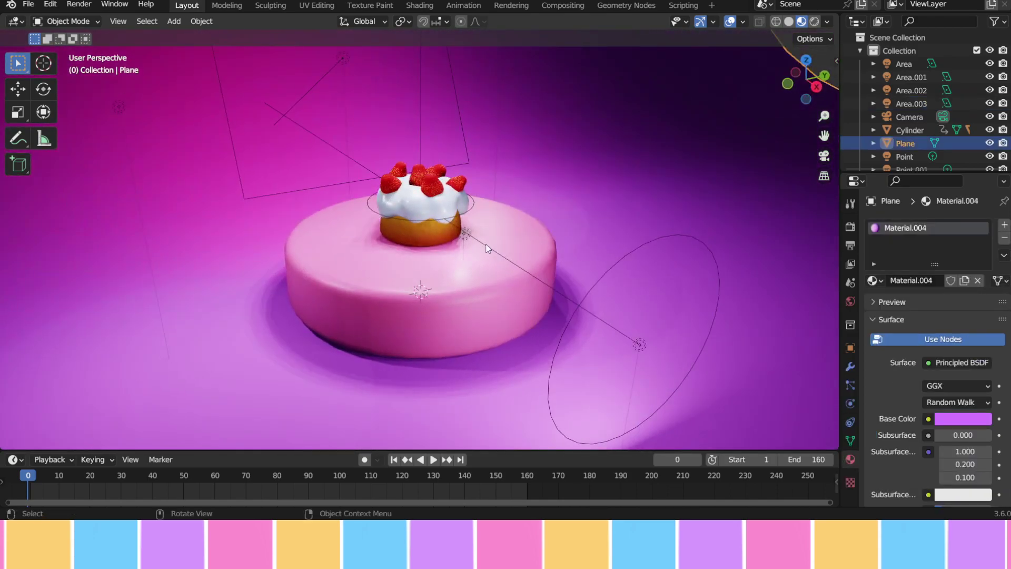
left_click(449, 222)
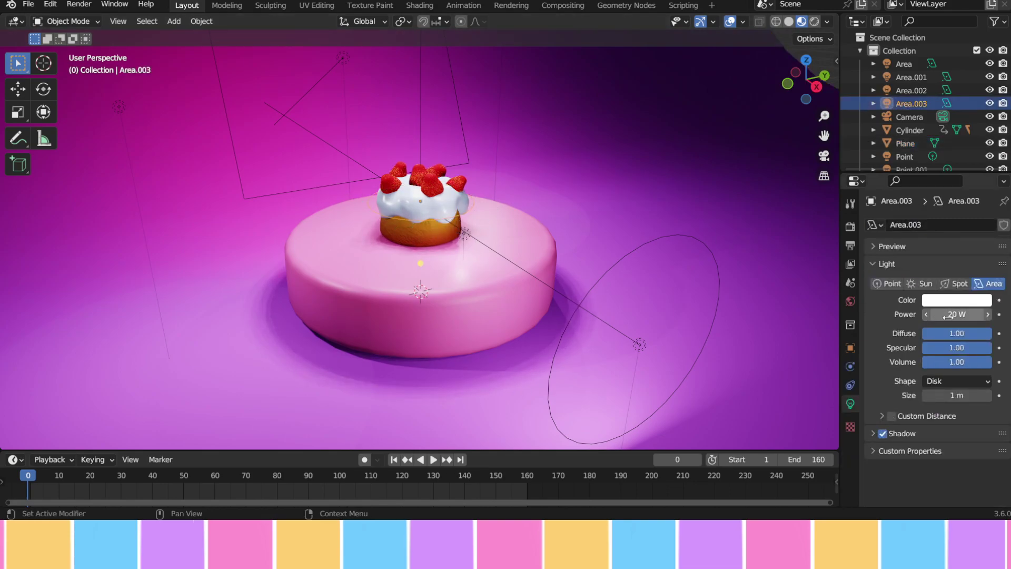
middle_click_drag(589, 245, 941, 384)
middle_click_drag(494, 235, 510, 241)
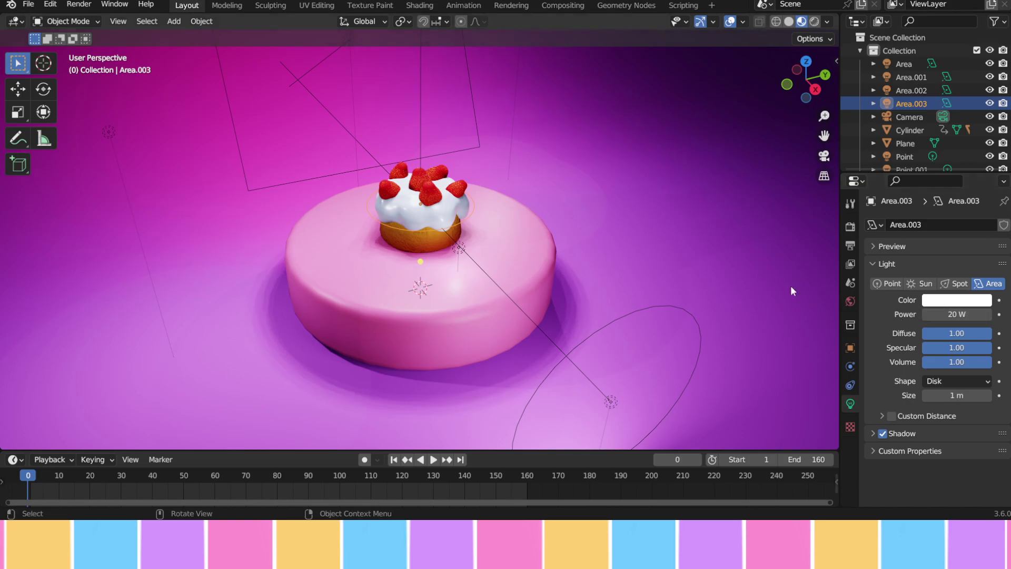
middle_click_drag(661, 248, 625, 244)
middle_click_drag(687, 254, 684, 278)
scroll(693, 267, "down", 3)
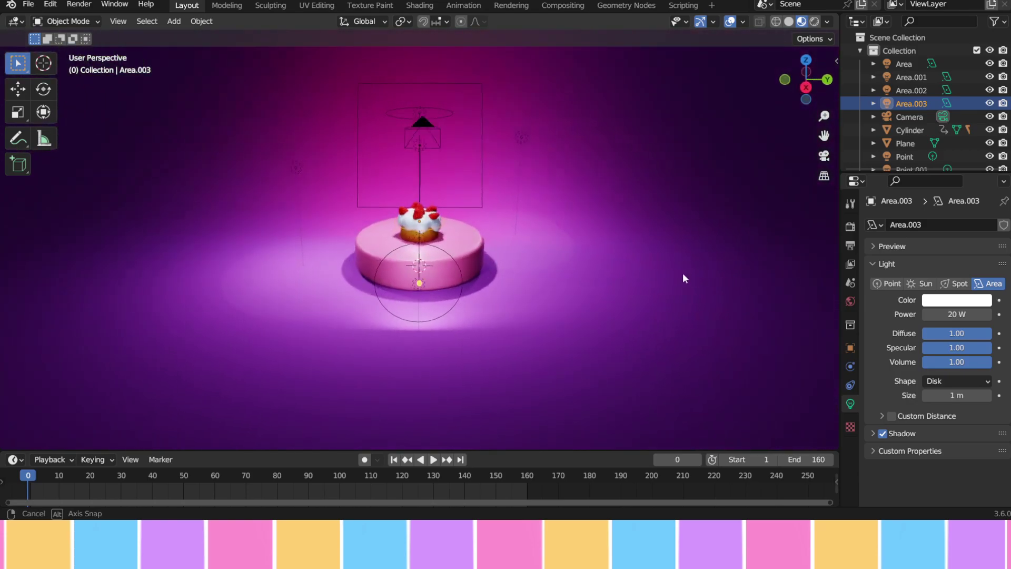
left_click(824, 155)
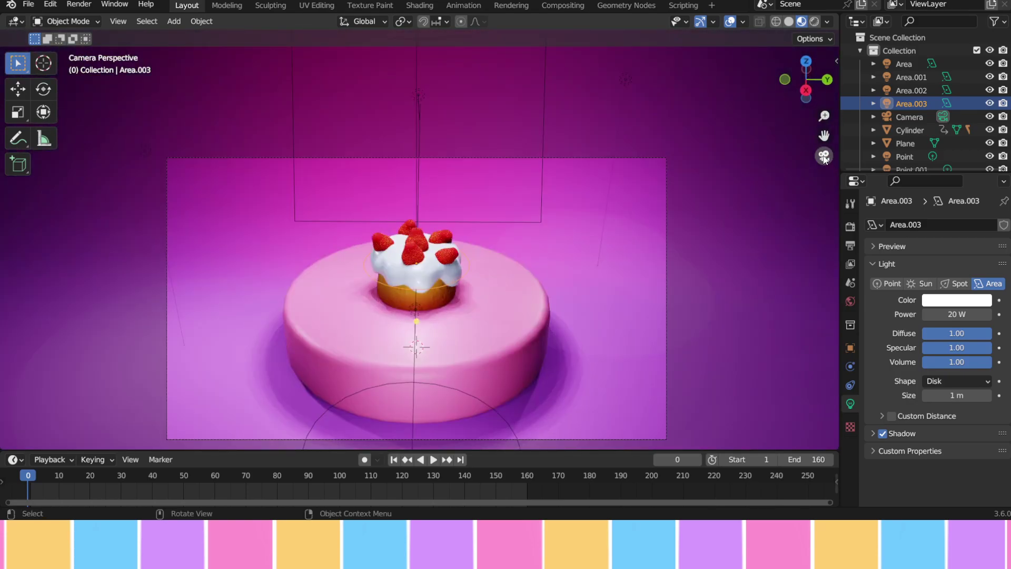
scroll(747, 211, "down", 2)
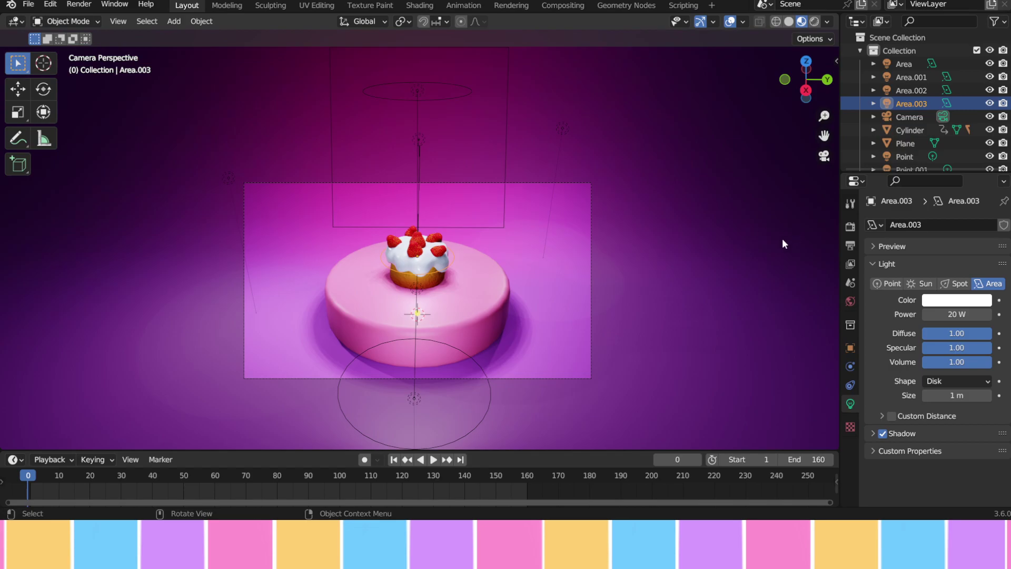
- Collapse the Color Management section in the render settings
left_click(851, 228)
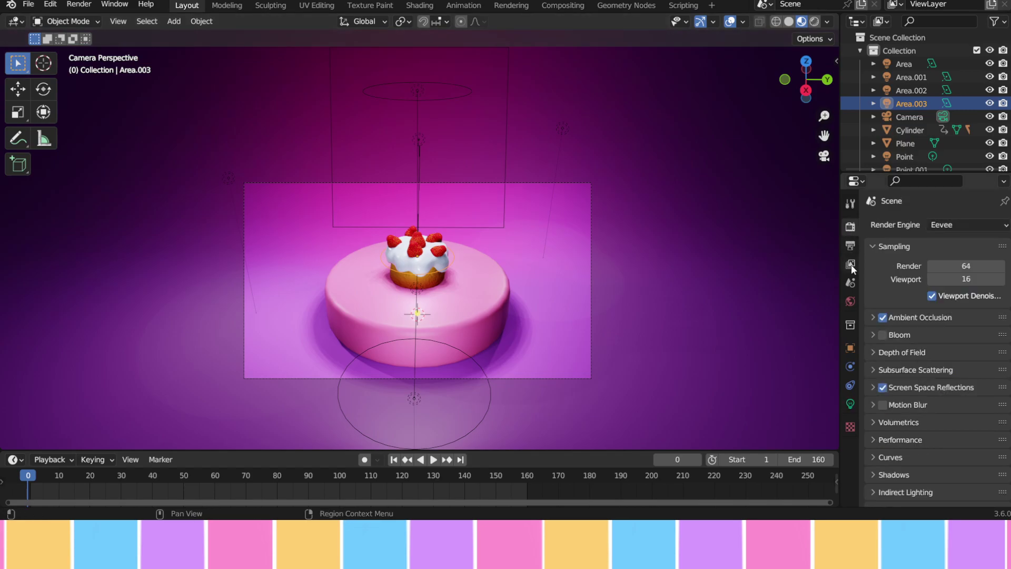
scroll(949, 335, "down", 4)
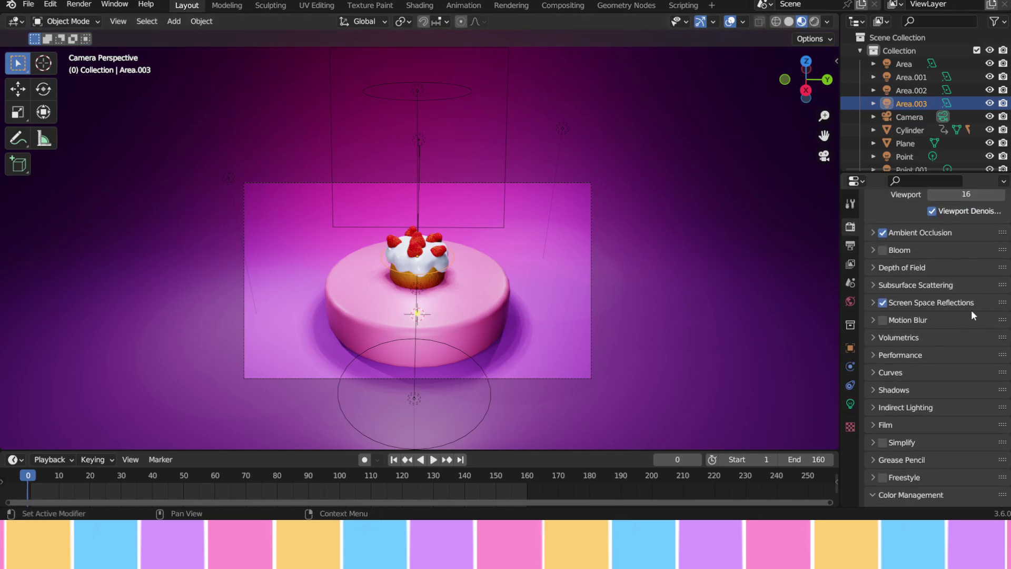
scroll(947, 371, "down", 3)
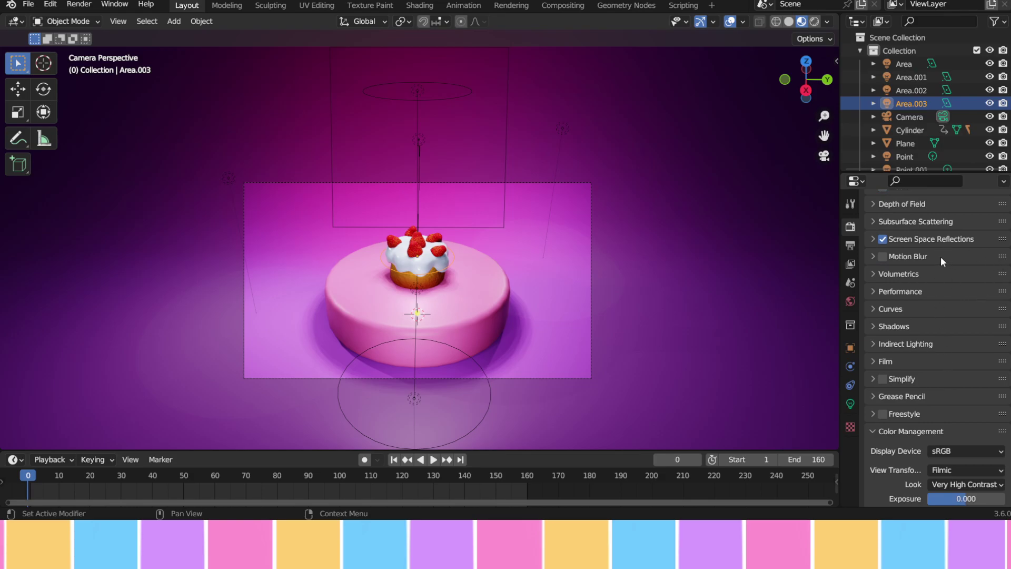
scroll(972, 337, "down", 3)
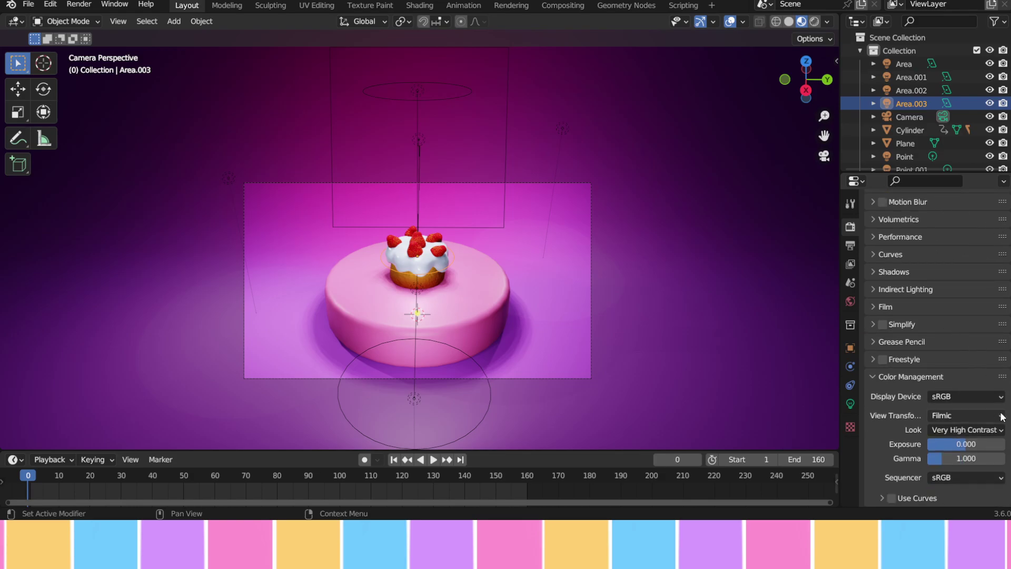
left_click(874, 377)
scroll(962, 354, "up", 5)
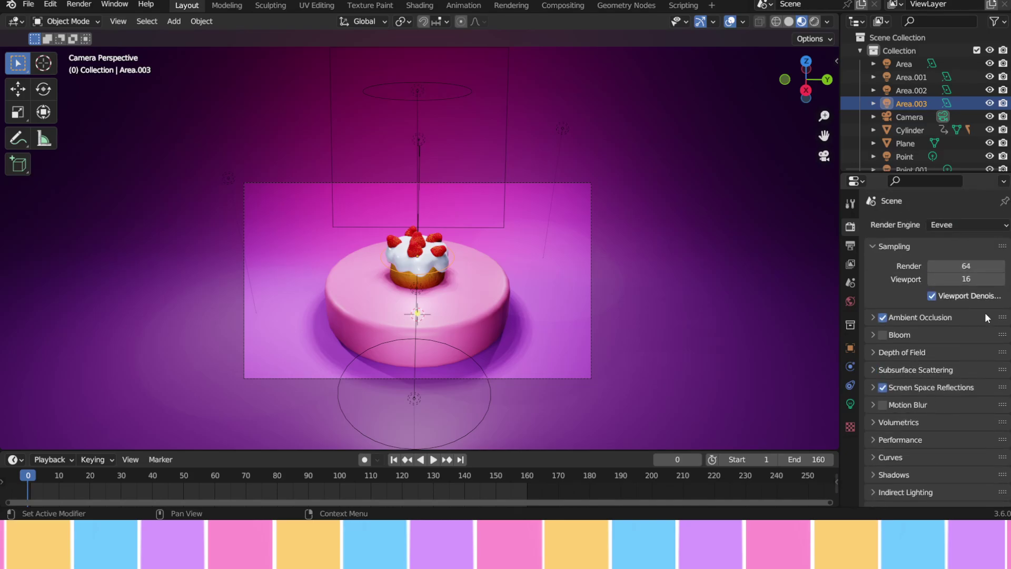
- Switch the render engine to Cycles and the render device to GPU Compute
left_click(952, 225)
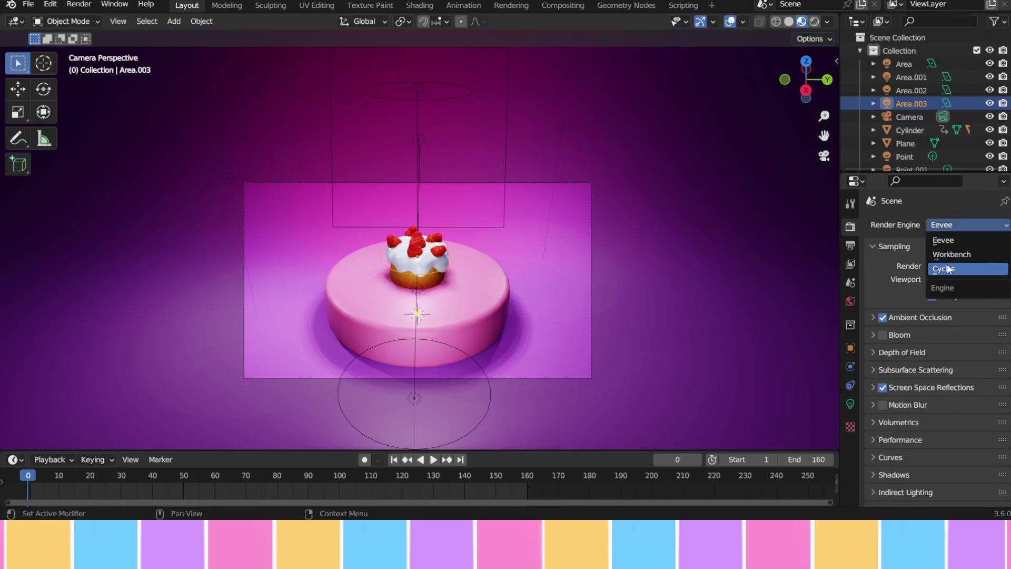
left_click(946, 268)
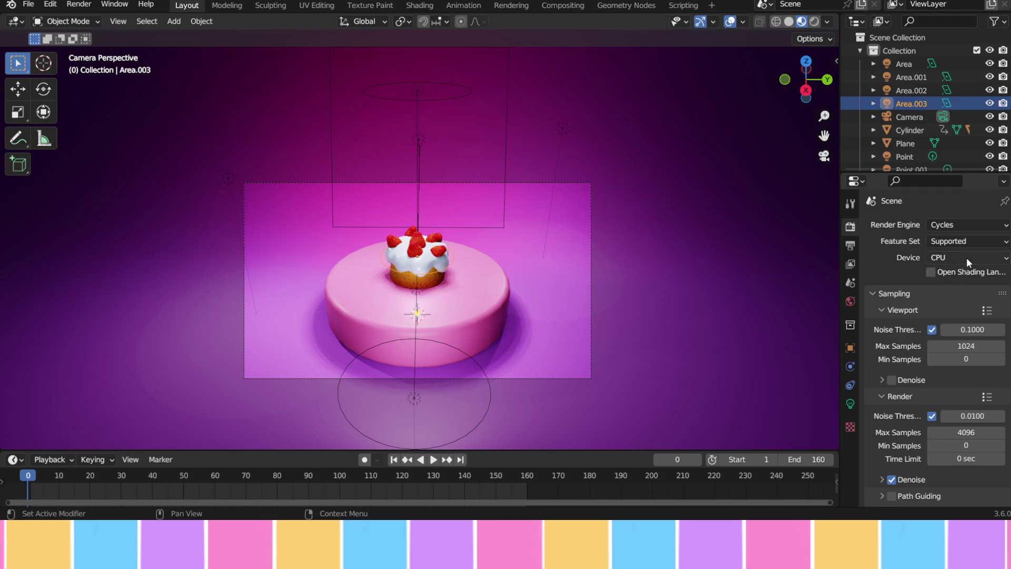
left_click(964, 257)
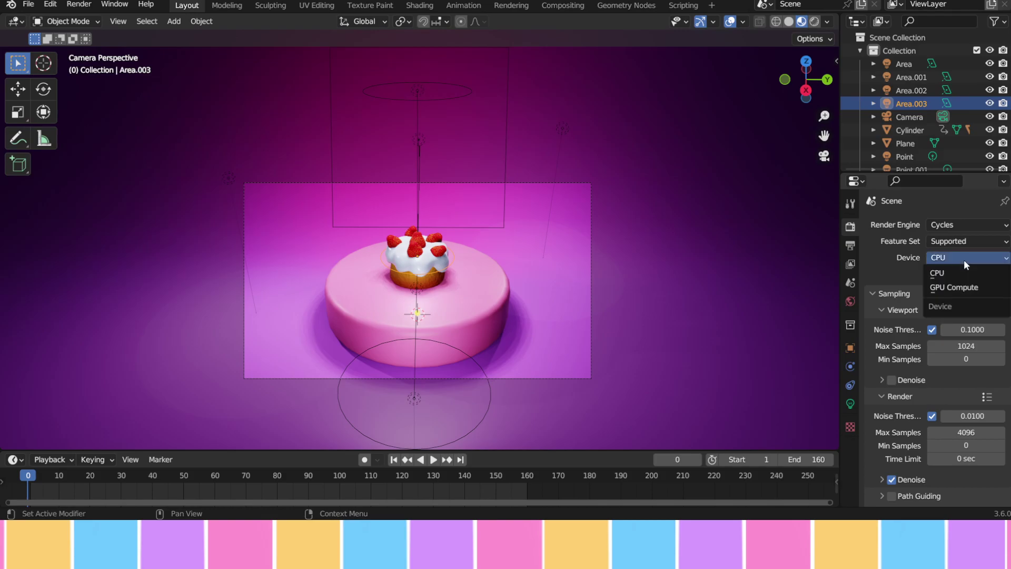
left_click(965, 287)
- Set the viewport sampling to a noise threshold of 1 and 8192 max samples, with Denoise enabled
scroll(965, 288, "down", 2)
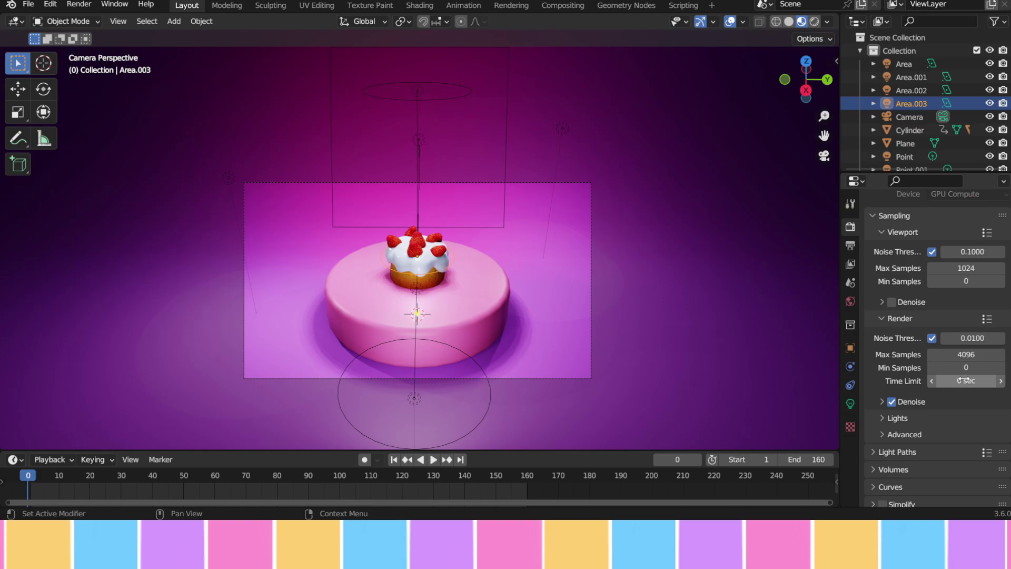
left_click(958, 275)
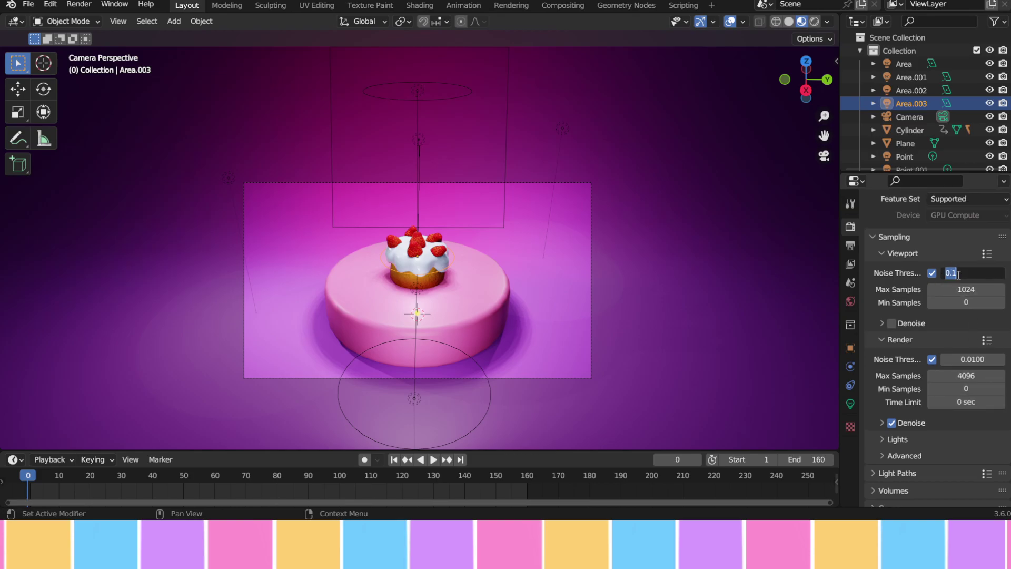
type("1")
key("Return")
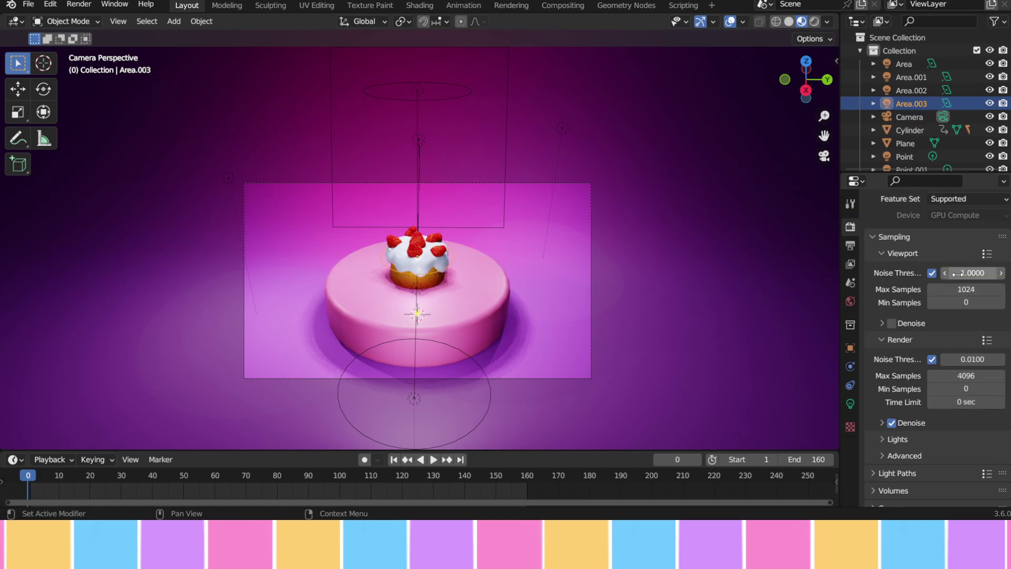
left_click(977, 289)
left_click(977, 289)
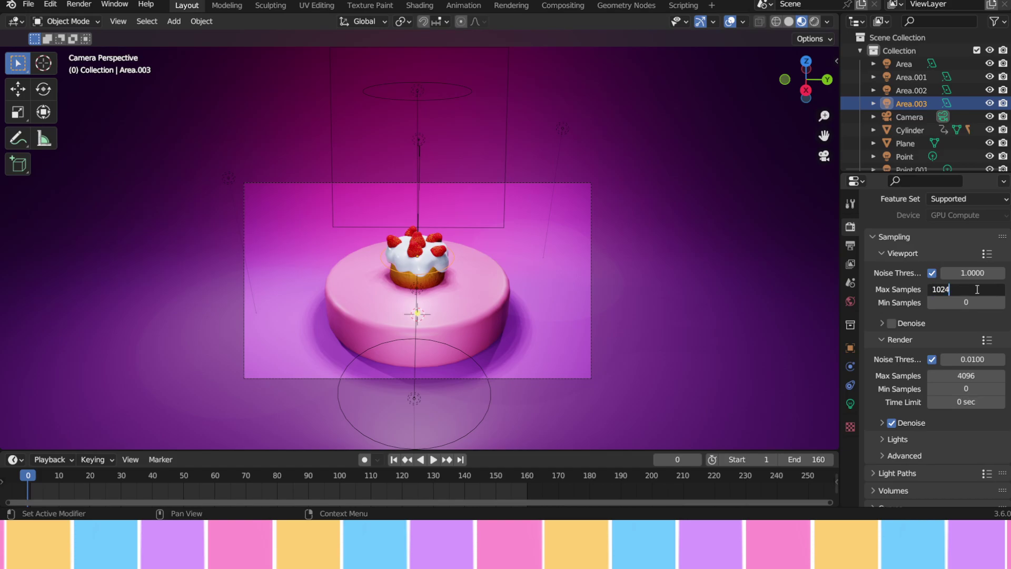
type("*8")
key("Return")
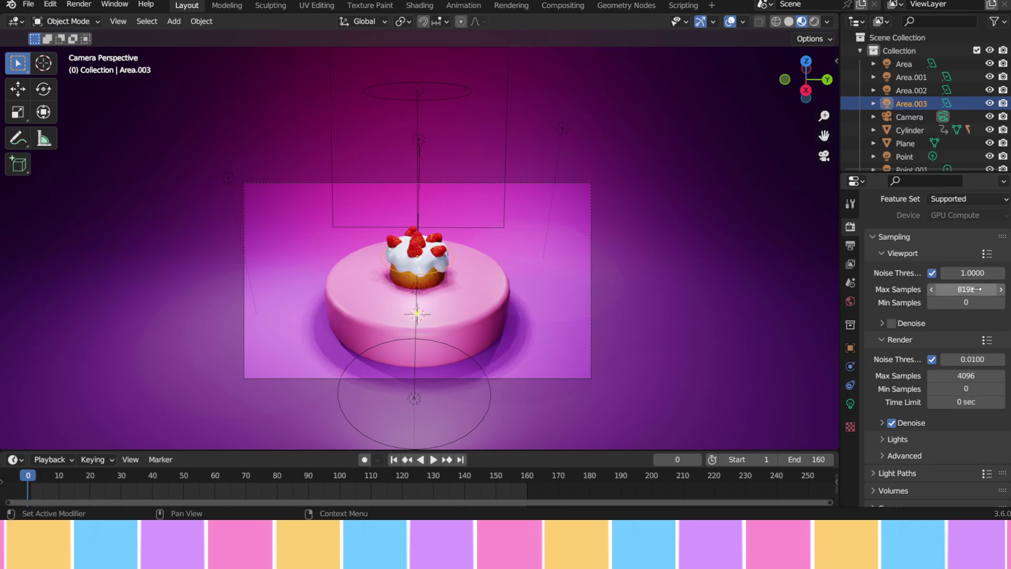
left_click(892, 324)
- Set the final render sampling to a noise threshold of 1 and 8192 max samples
left_click(976, 360)
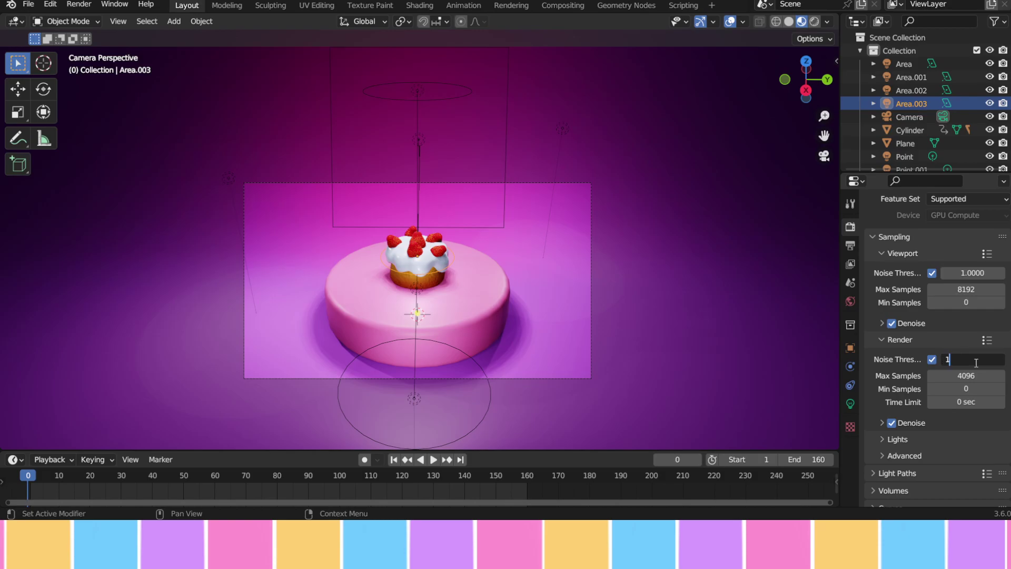
type("1")
left_click(978, 375)
type("8192")
key("Return")
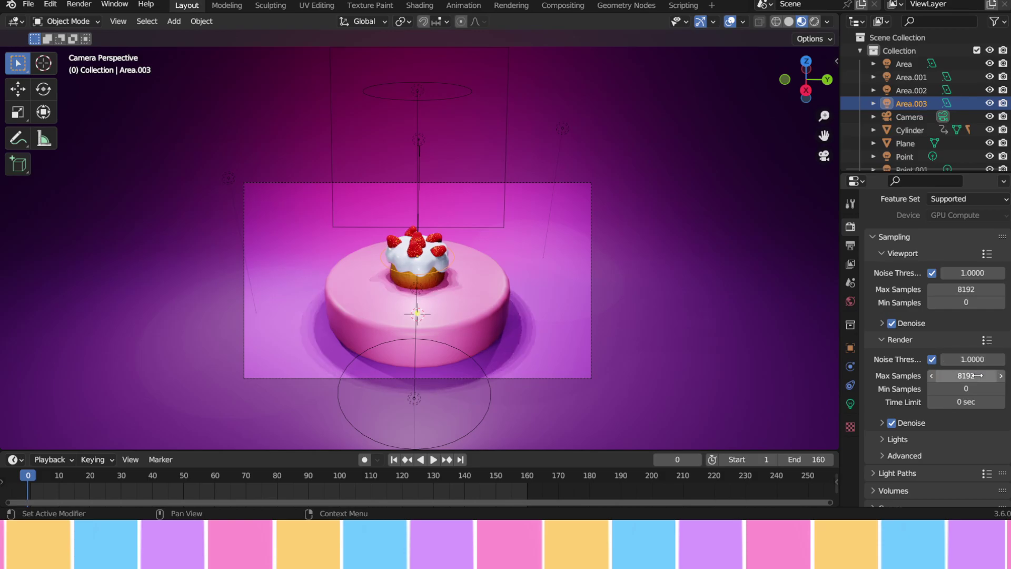
- Set the Cycles performance tile size to 512 and enable Persistent Data for the final render
scroll(963, 387, "down", 6)
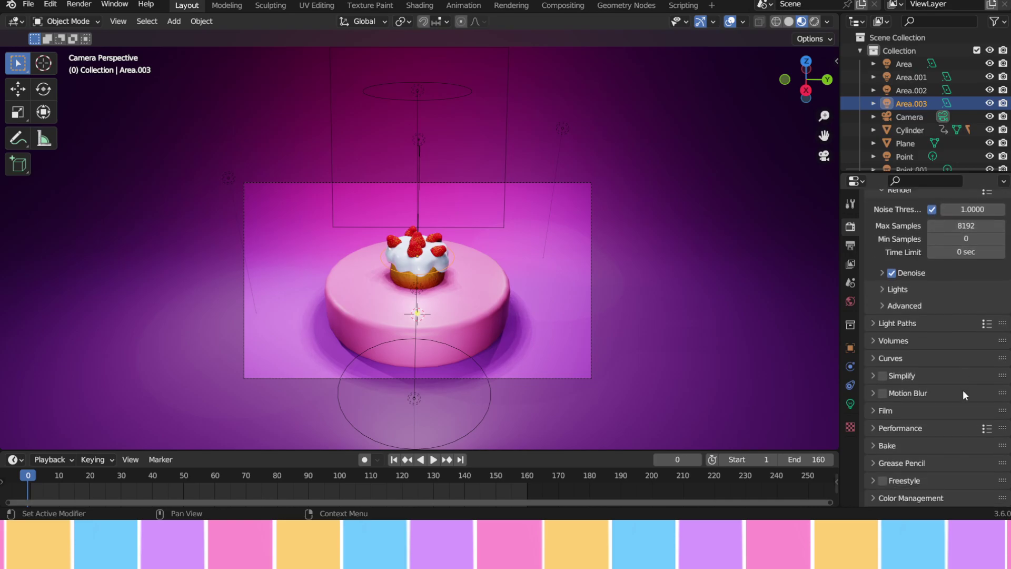
left_click(870, 427)
scroll(956, 434, "down", 5)
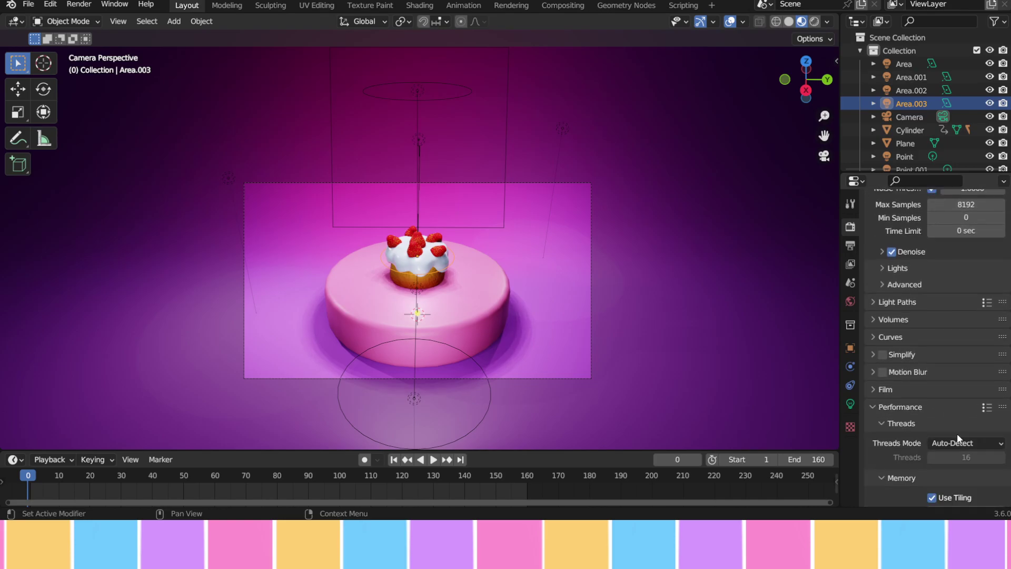
scroll(956, 434, "down", 1)
left_click(968, 389)
type("512")
key("Return")
scroll(969, 400, "down", 5)
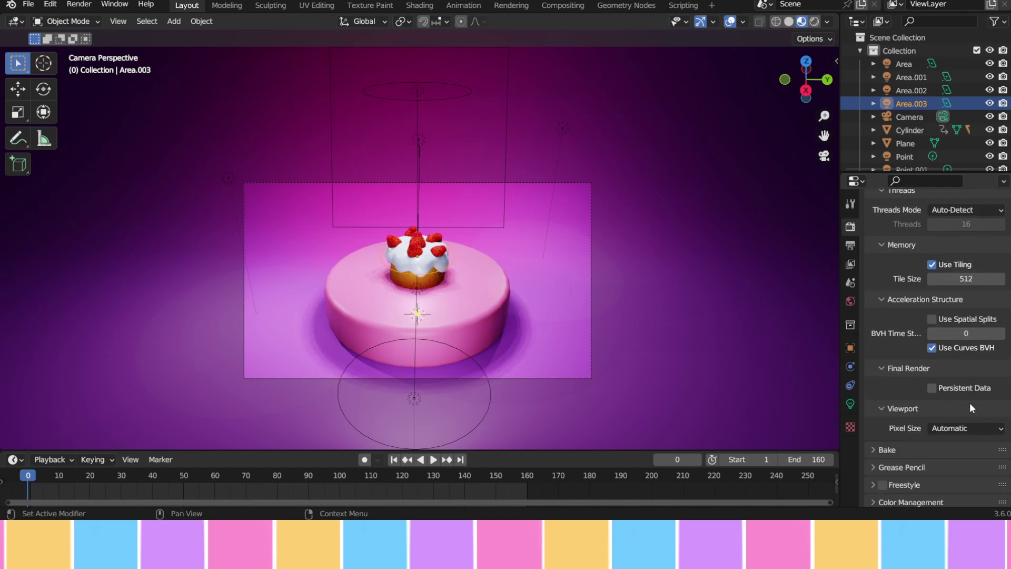
left_click(931, 388)
scroll(924, 424, "down", 1)
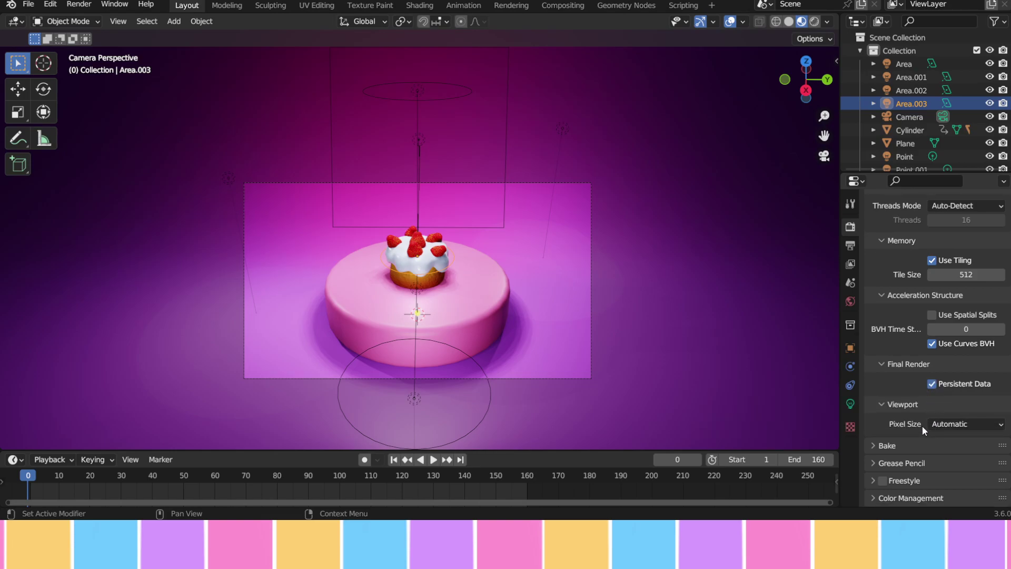
- Collapse the Sampling section of the render settings
scroll(933, 400, "up", 15)
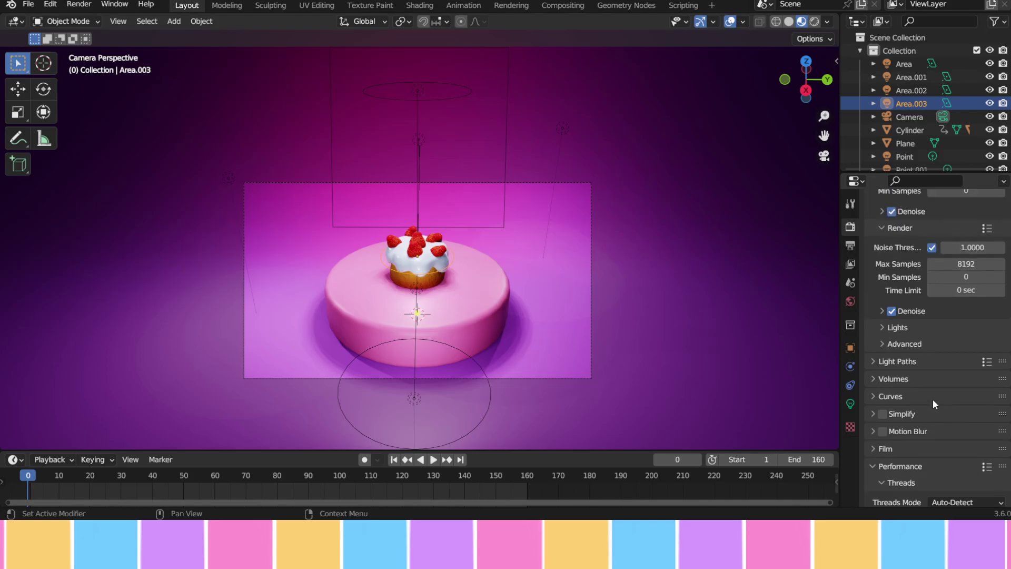
scroll(933, 400, "up", 2)
left_click(877, 253)
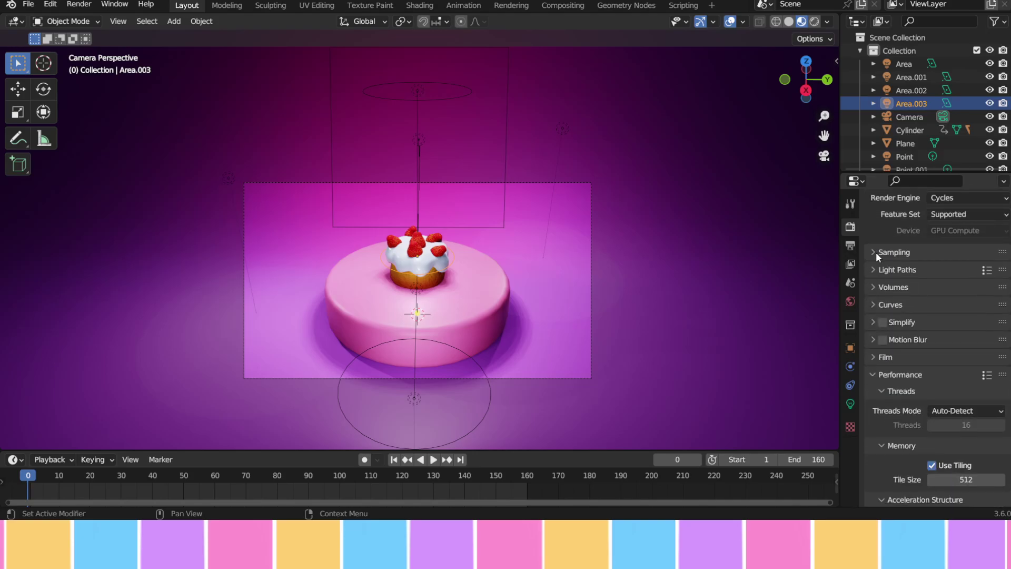
scroll(877, 251, "up", 1)
scroll(877, 250, "up", 1)
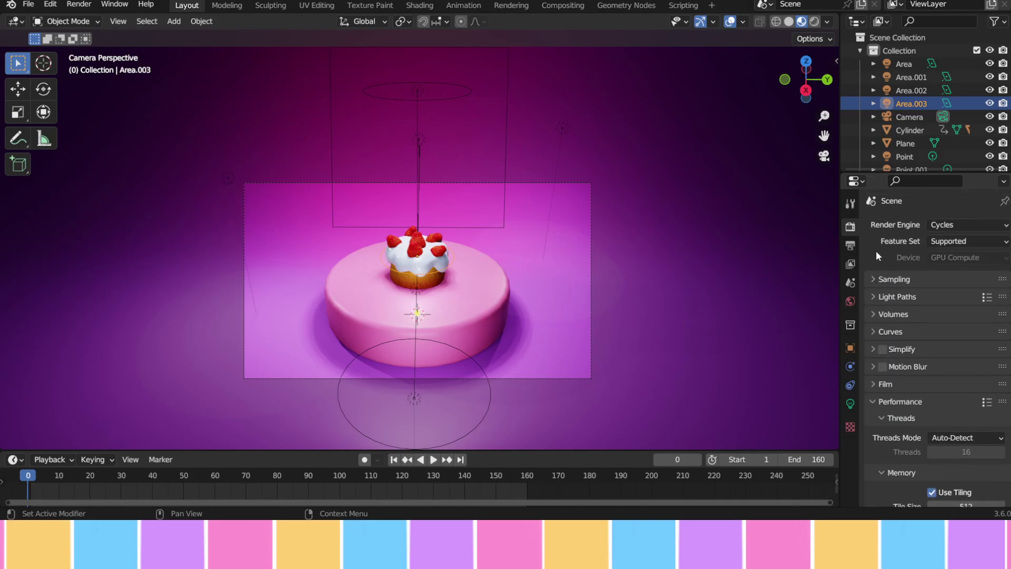
- Set the output frame rate to 30 fps
left_click(850, 244)
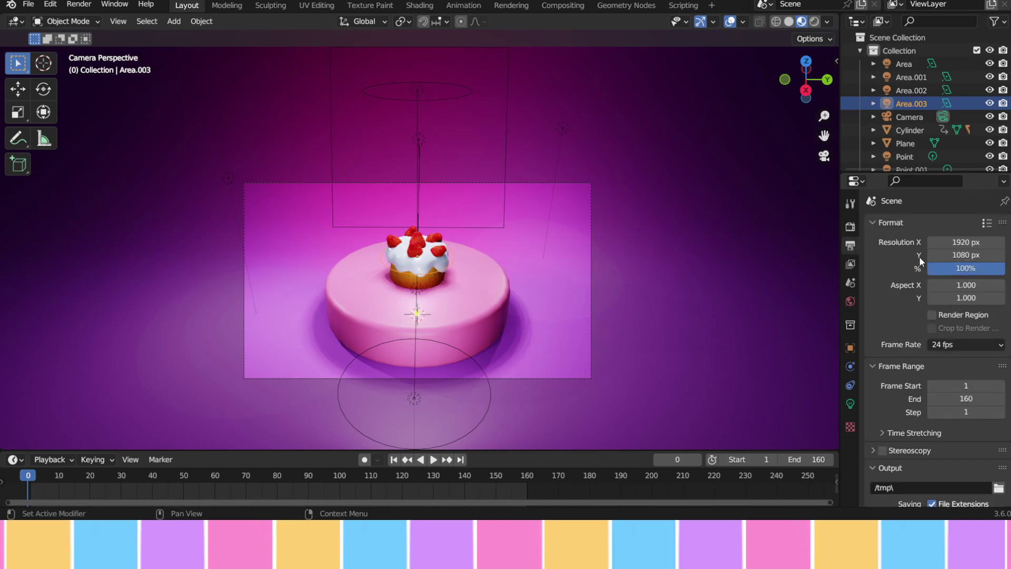
scroll(941, 271, "down", 3)
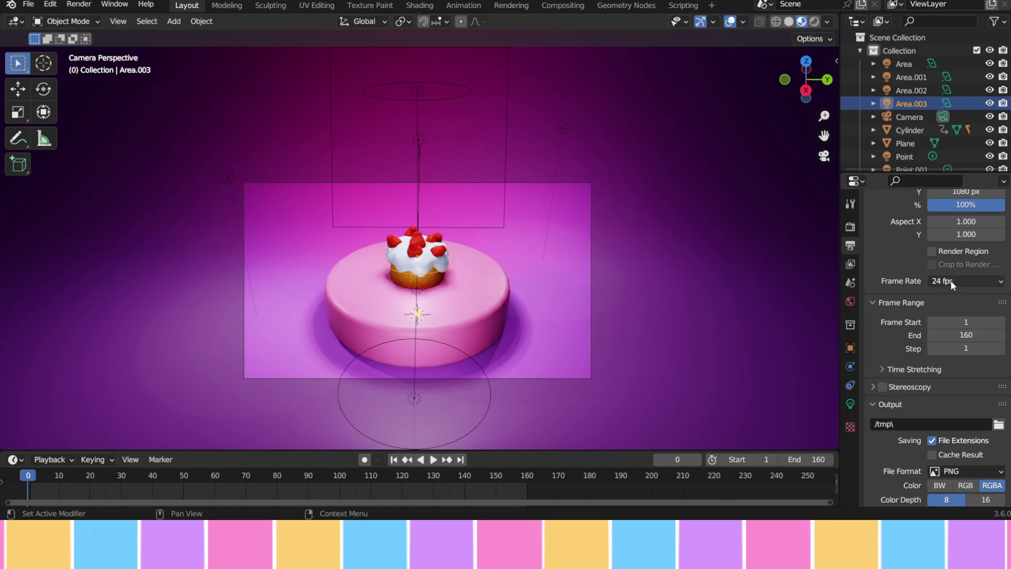
left_click(951, 280)
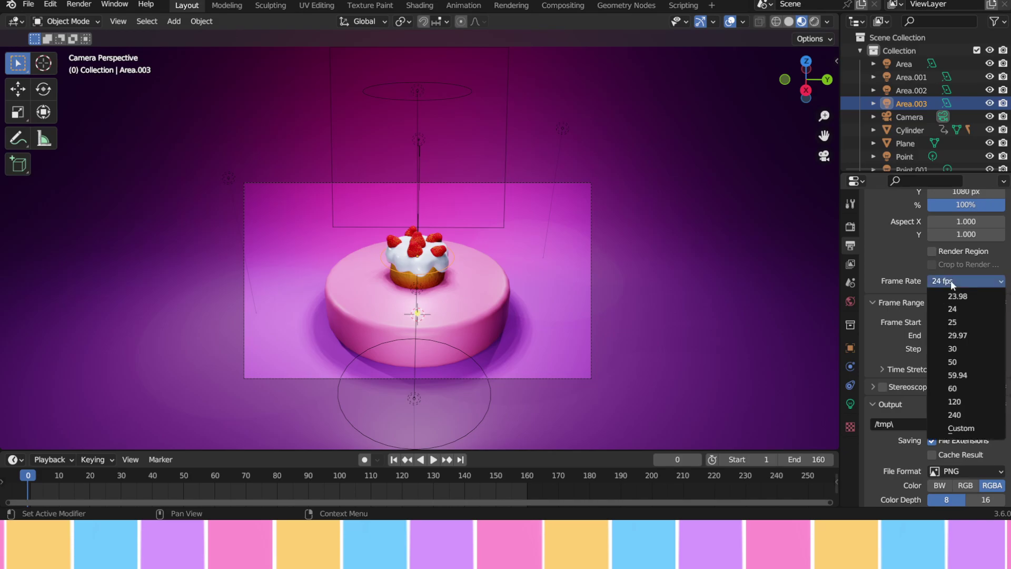
left_click(956, 348)
- Set the output file format to FFmpeg Video
scroll(926, 343, "down", 5)
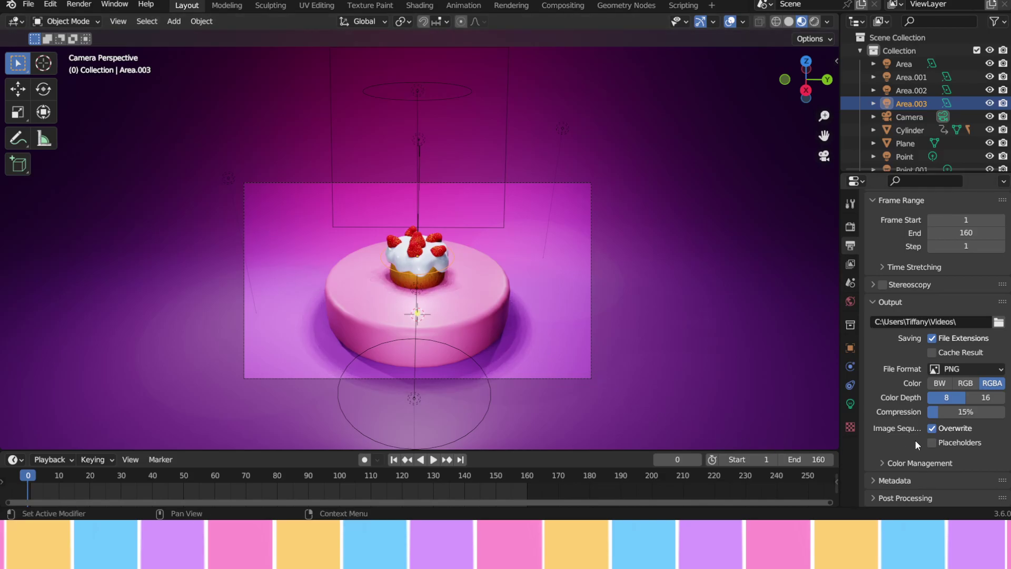
left_click(965, 368)
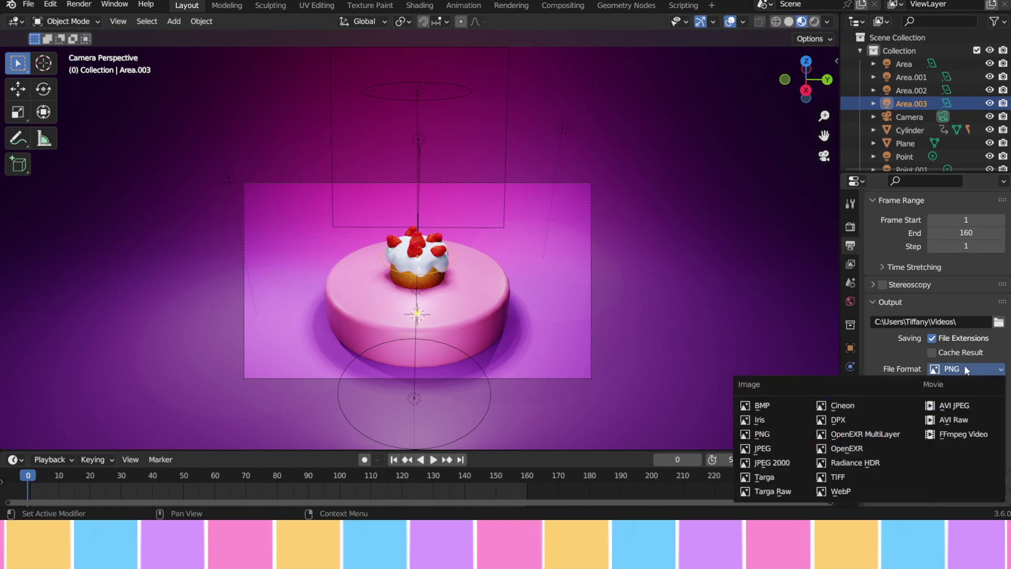
left_click(972, 435)
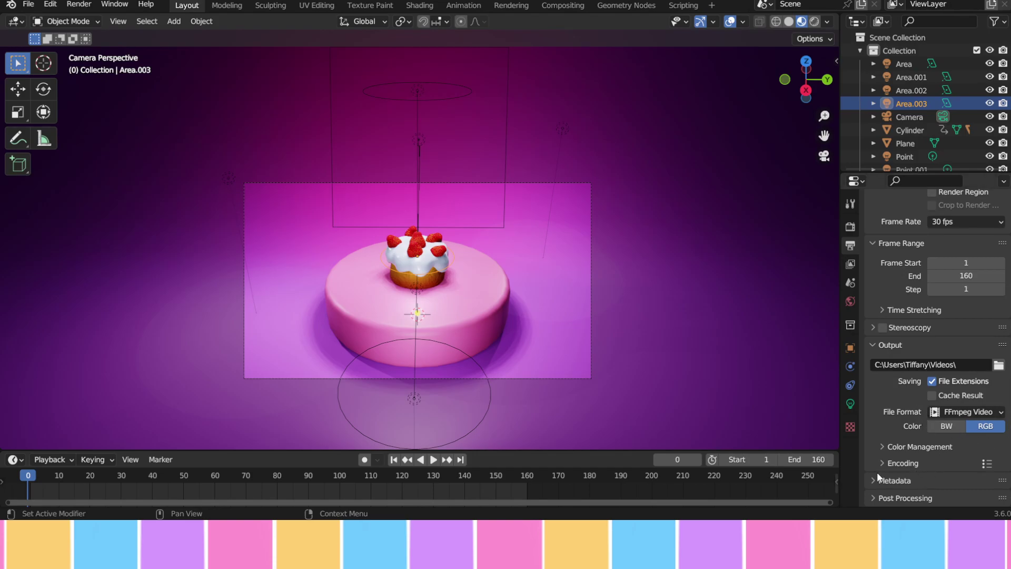
left_click(883, 448)
scroll(911, 460, "down", 5)
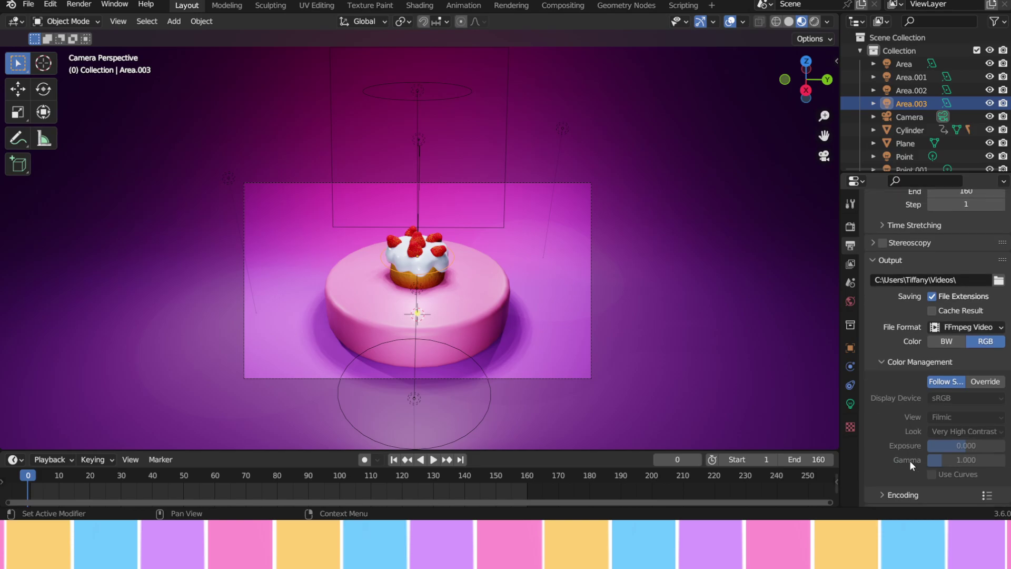
left_click(877, 331)
- Expand the video encoding settings and set the container to MPEG-4
left_click(890, 463)
scroll(908, 449, "down", 5)
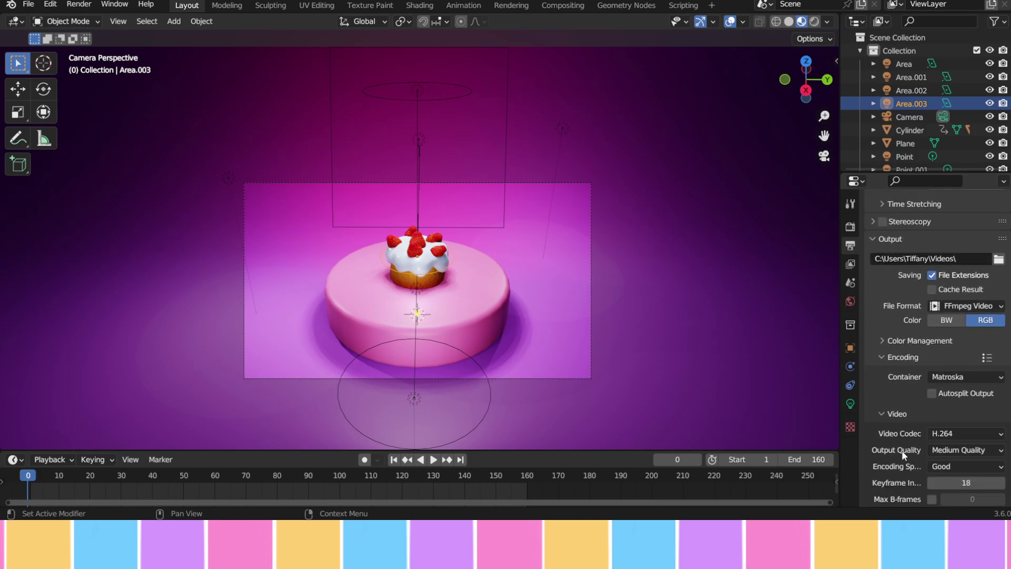
left_click(969, 378)
left_click(962, 375)
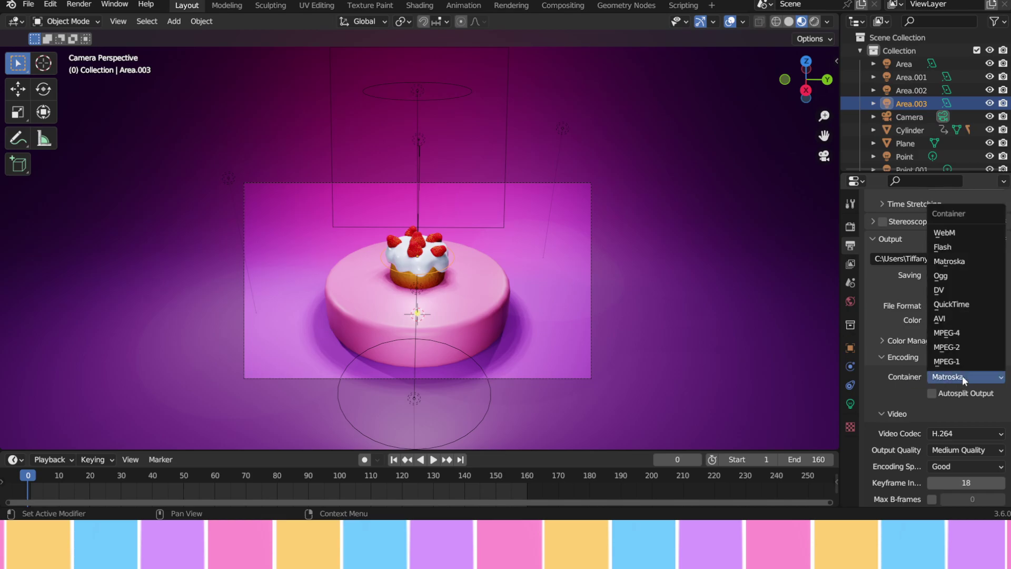
left_click(961, 331)
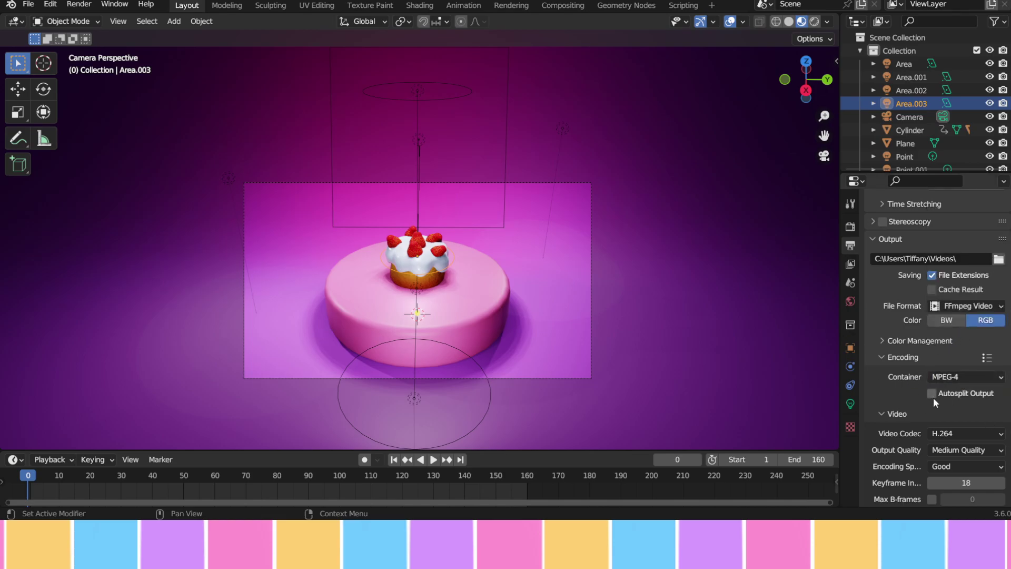
- Set the video output quality to High Quality, and collapse the Video, Encoding and Output sections
scroll(907, 402, "down", 5)
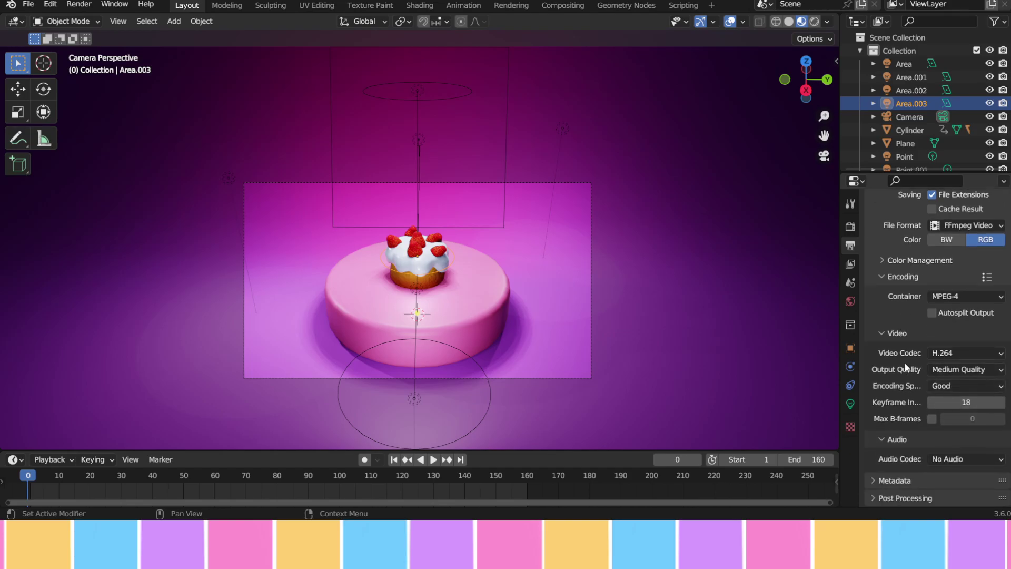
left_click(968, 372)
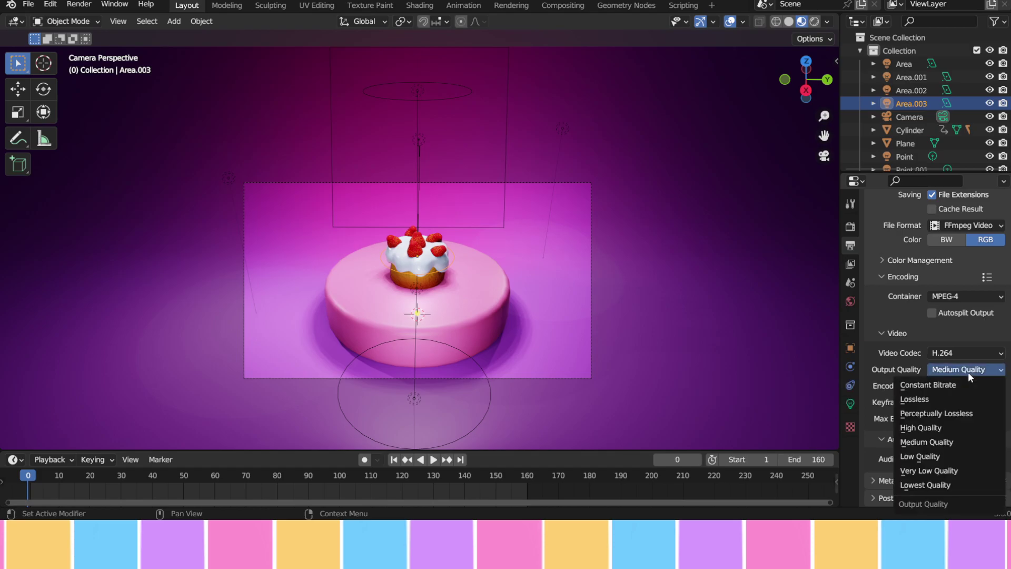
left_click(922, 428)
left_click(880, 334)
left_click(882, 353)
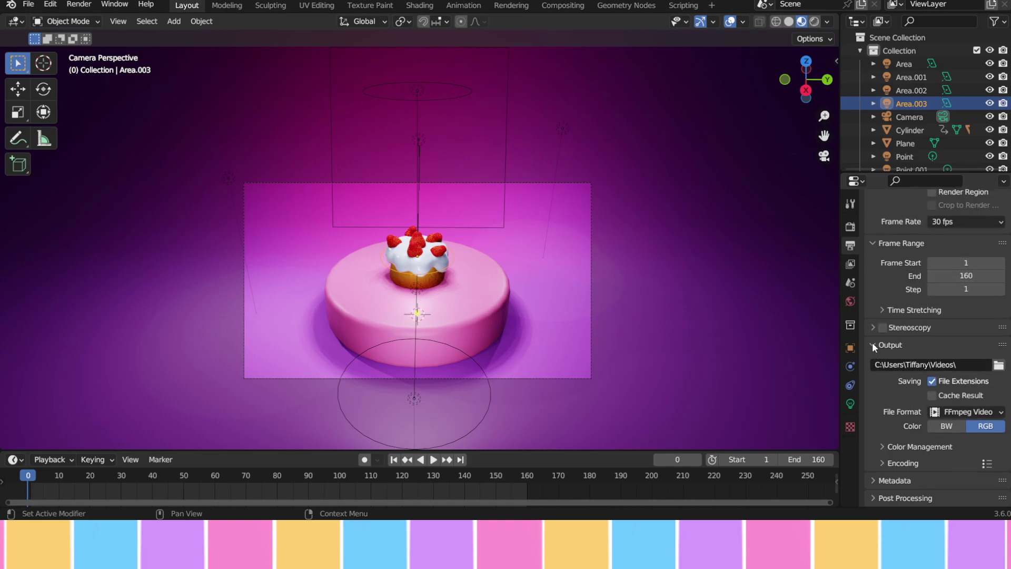
left_click(872, 343)
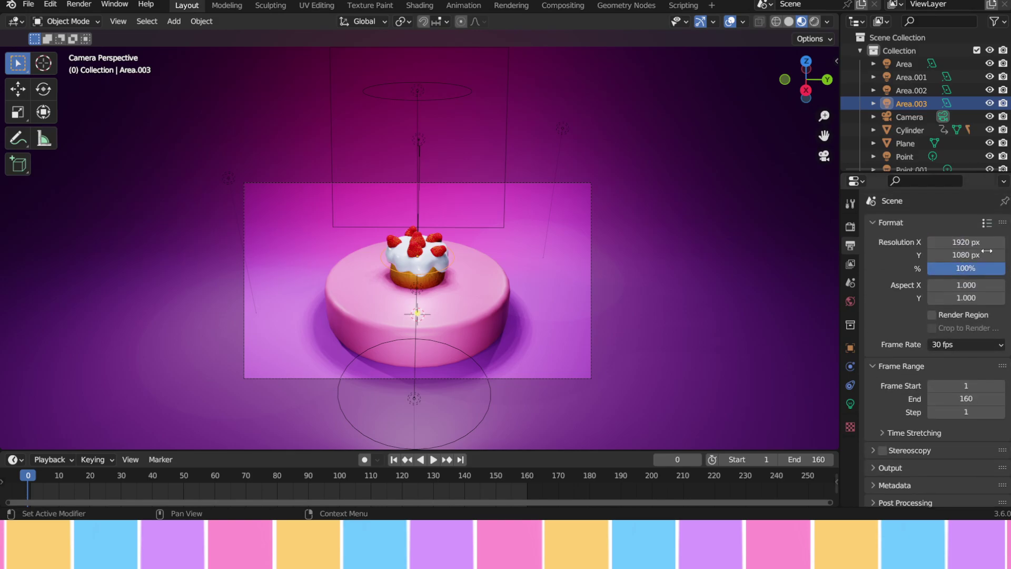
- Start rendering the full cake animation
left_click(79, 4)
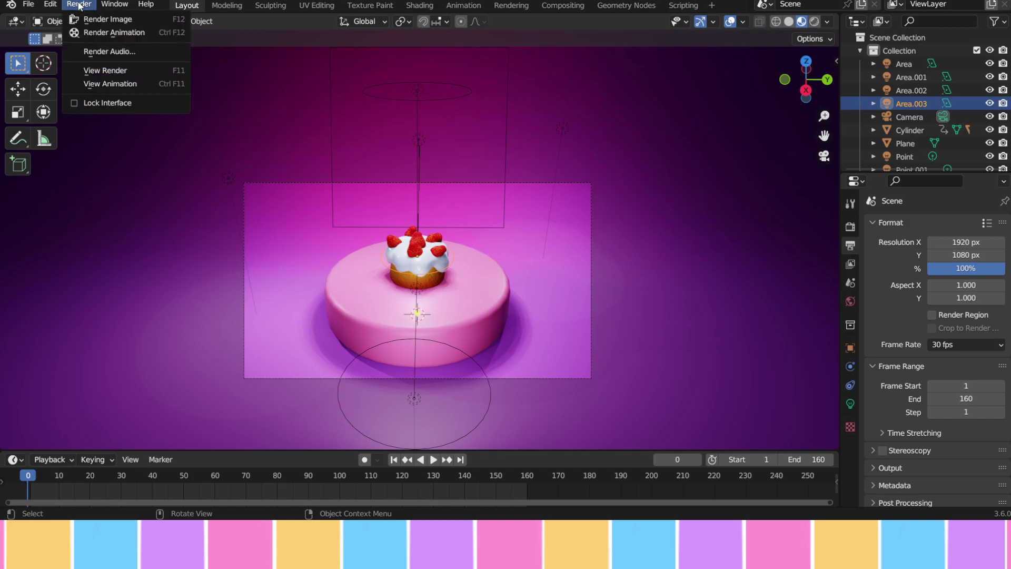
left_click(89, 32)
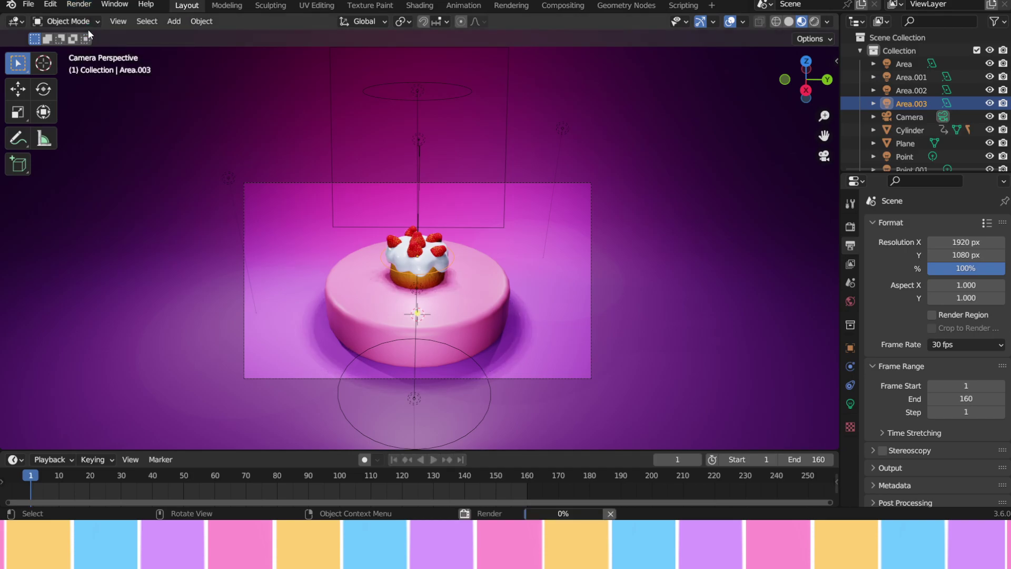